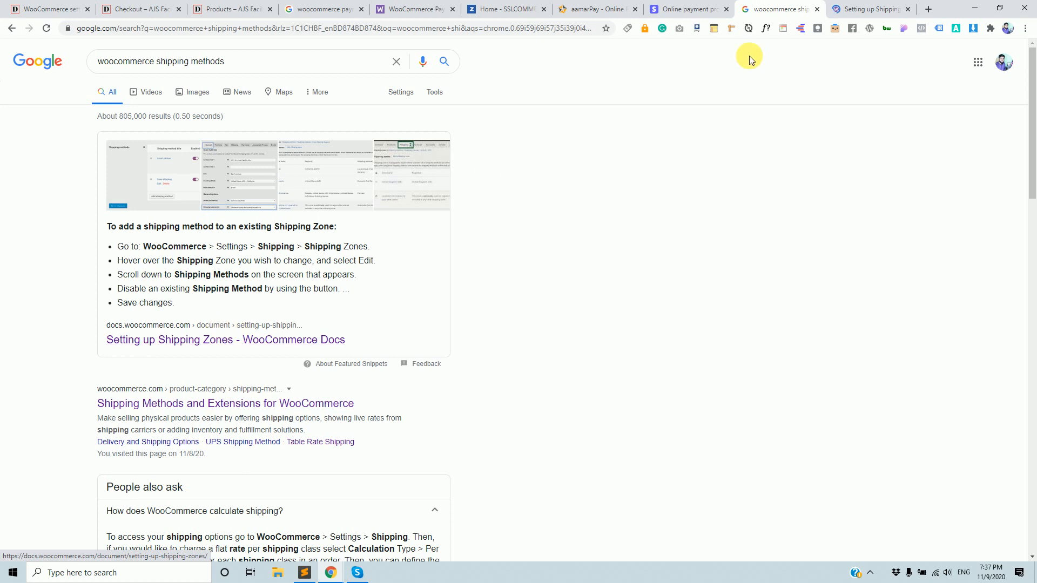
Switch to the Setting up Shipping Zones guide and scroll through its zone sections.
{"action": "left_click", "coordinate": [859, 7]}
{"action": "scroll", "coordinate": [623, 273], "scroll_direction": "down", "scroll_amount": 10}
{"action": "scroll", "coordinate": [621, 269], "scroll_direction": "down", "scroll_amount": 14}
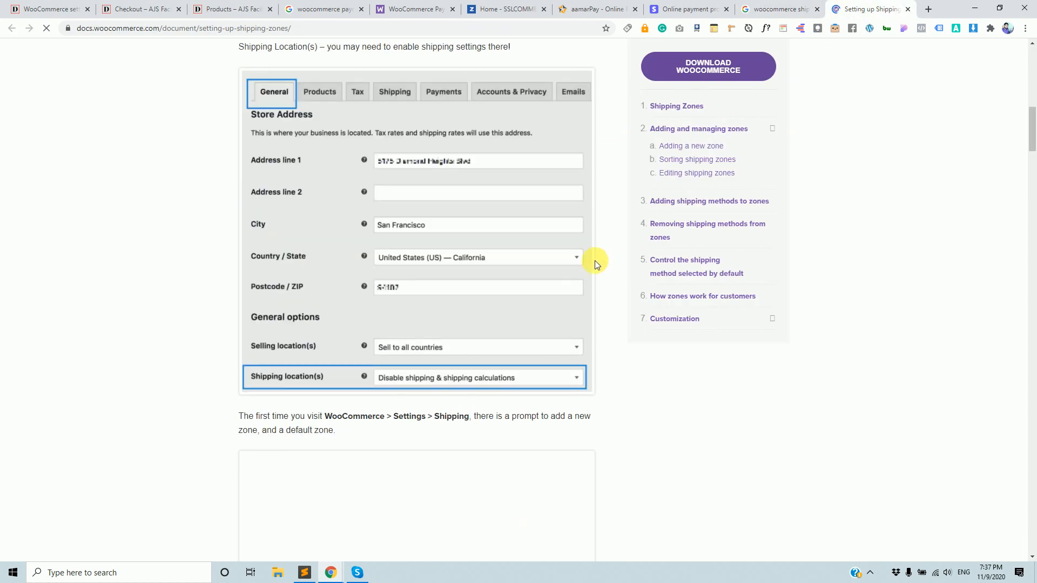
{"action": "scroll", "coordinate": [442, 252], "scroll_direction": "up", "scroll_amount": 10}
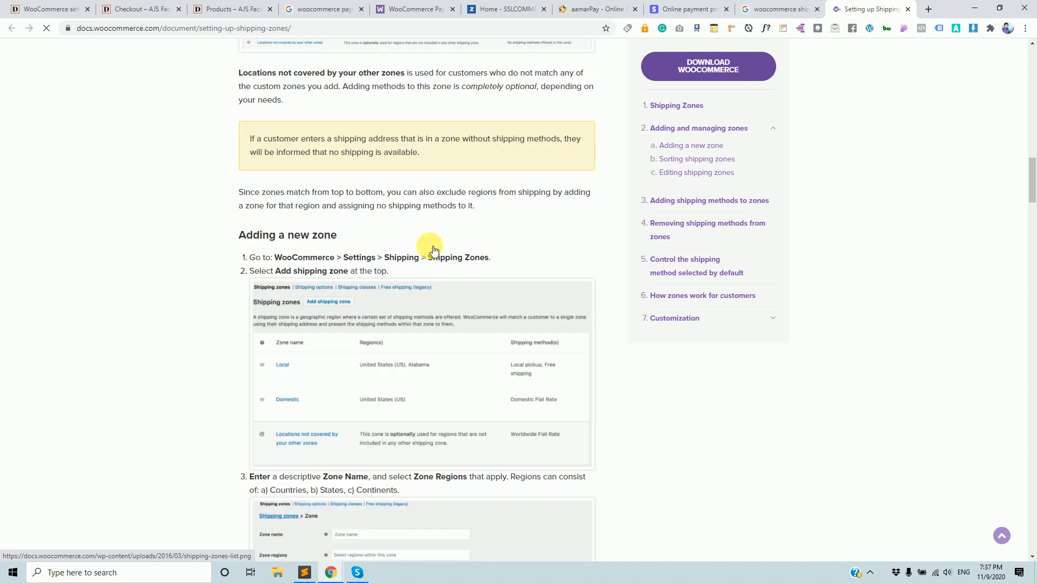
Go from the store's checkout page to the Shop listing and add the Cap to the cart.
{"action": "left_click", "coordinate": [143, 5]}
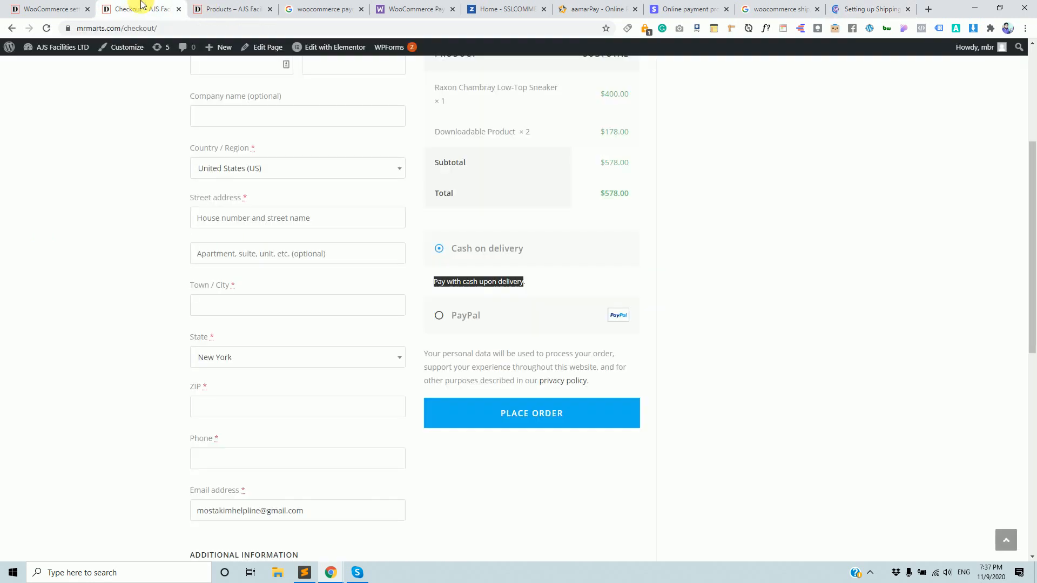
{"action": "scroll", "coordinate": [330, 274], "scroll_direction": "up", "scroll_amount": 5}
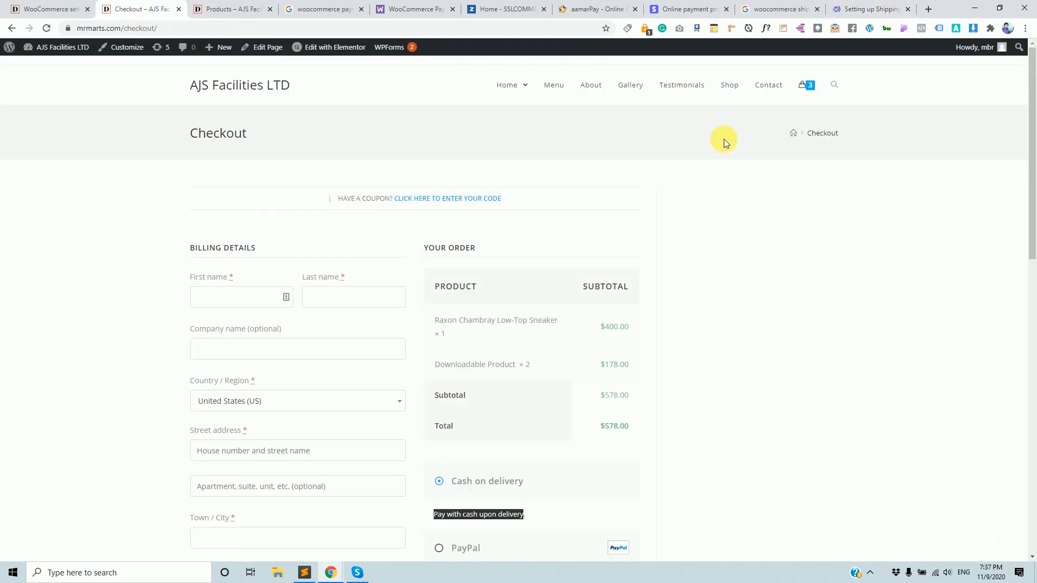
{"action": "left_click", "coordinate": [732, 84]}
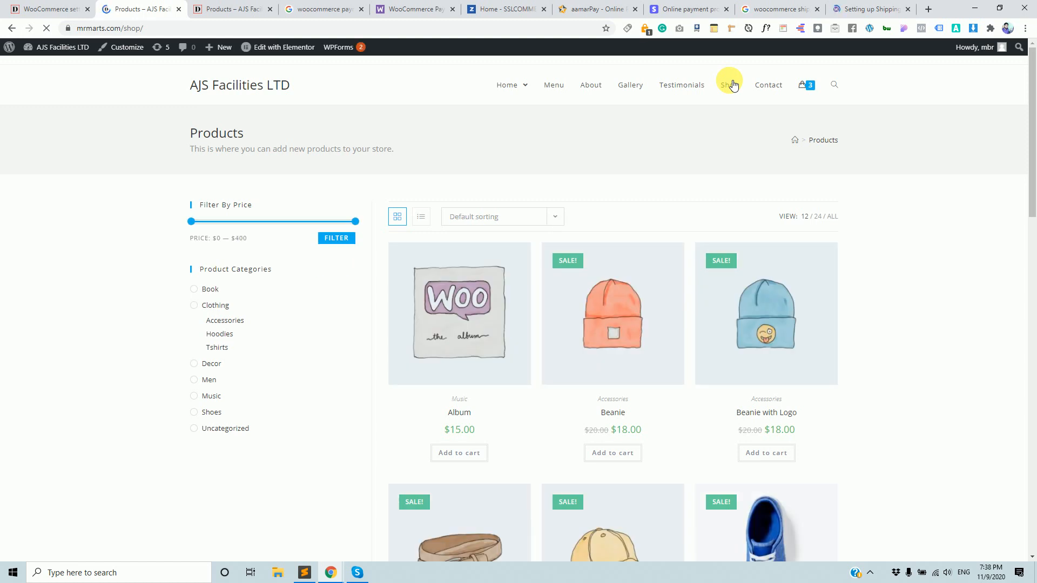
{"action": "scroll", "coordinate": [854, 465], "scroll_direction": "down", "scroll_amount": 3}
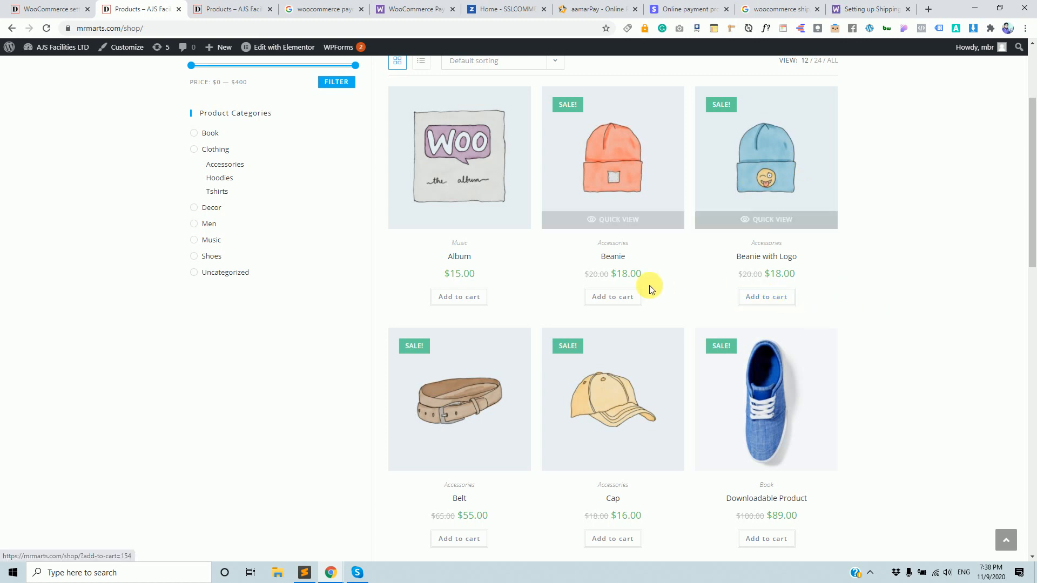
{"action": "scroll", "coordinate": [599, 367], "scroll_direction": "down", "scroll_amount": 4}
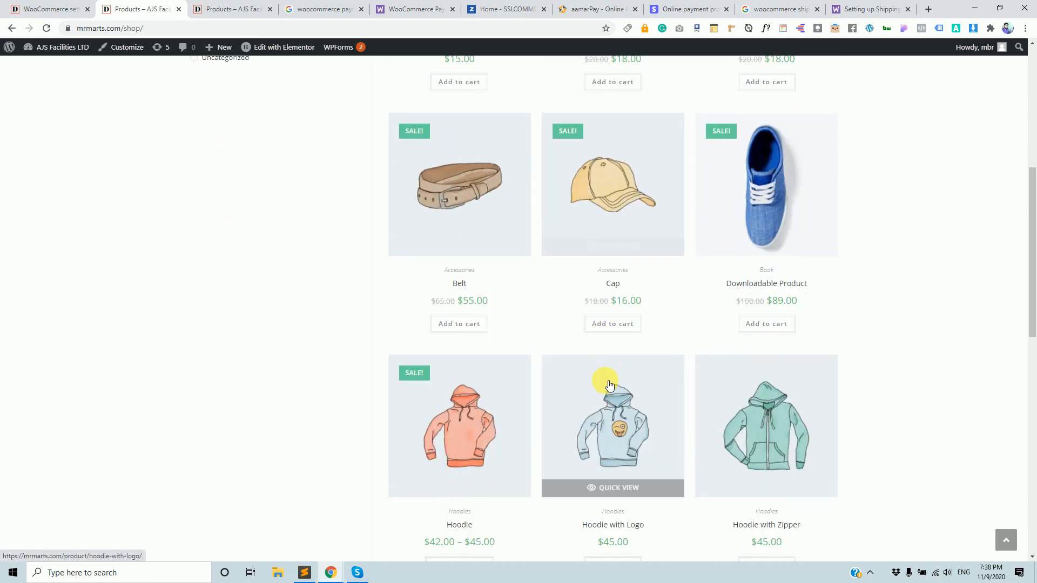
{"action": "left_click", "coordinate": [628, 330]}
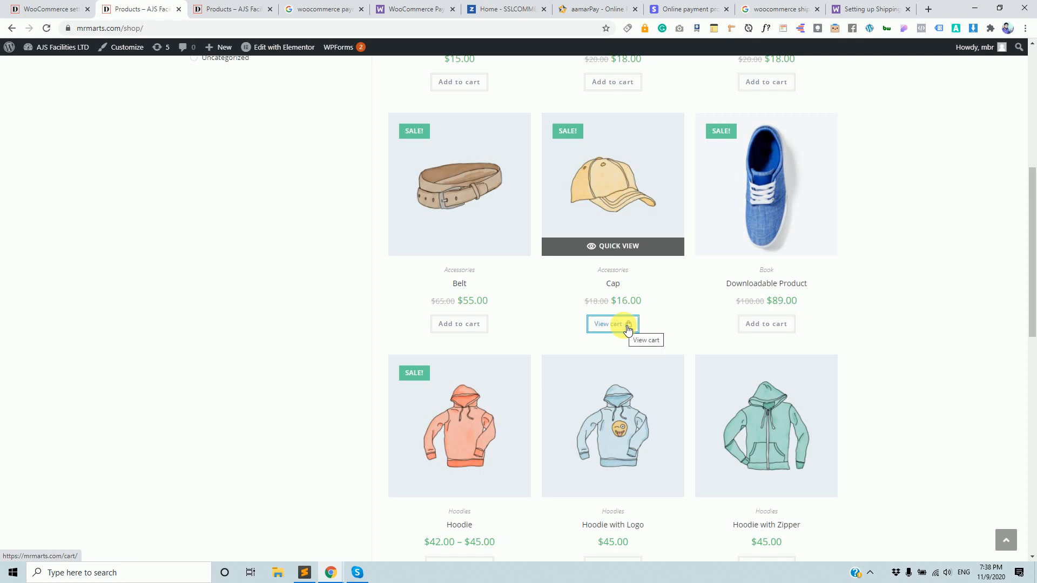
In the cart, zero the Downloadable Product quantity and update, leaving one Cap at $16.00.
{"action": "left_click", "coordinate": [628, 328]}
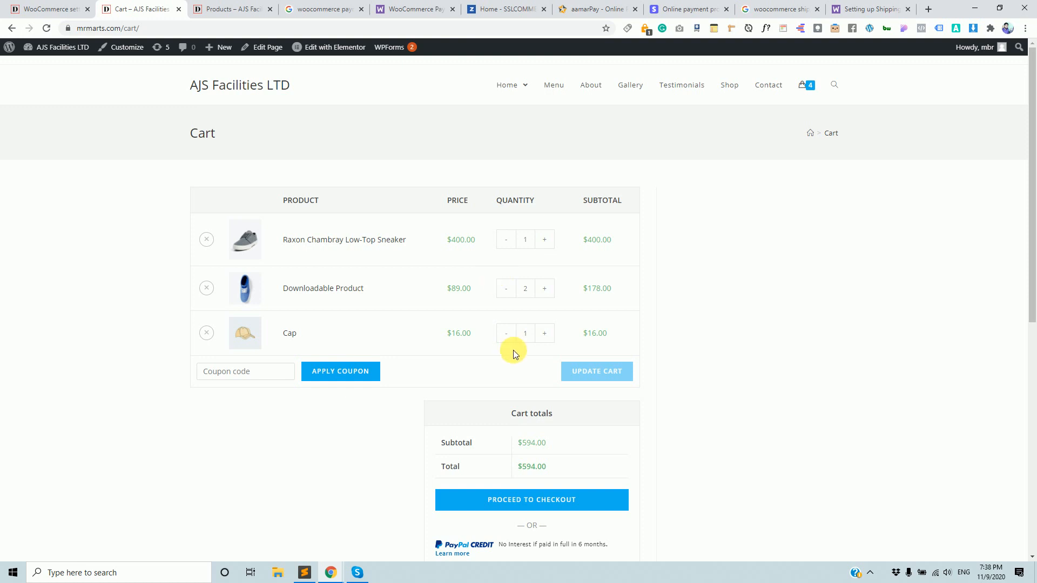
{"action": "left_click", "coordinate": [506, 291]}
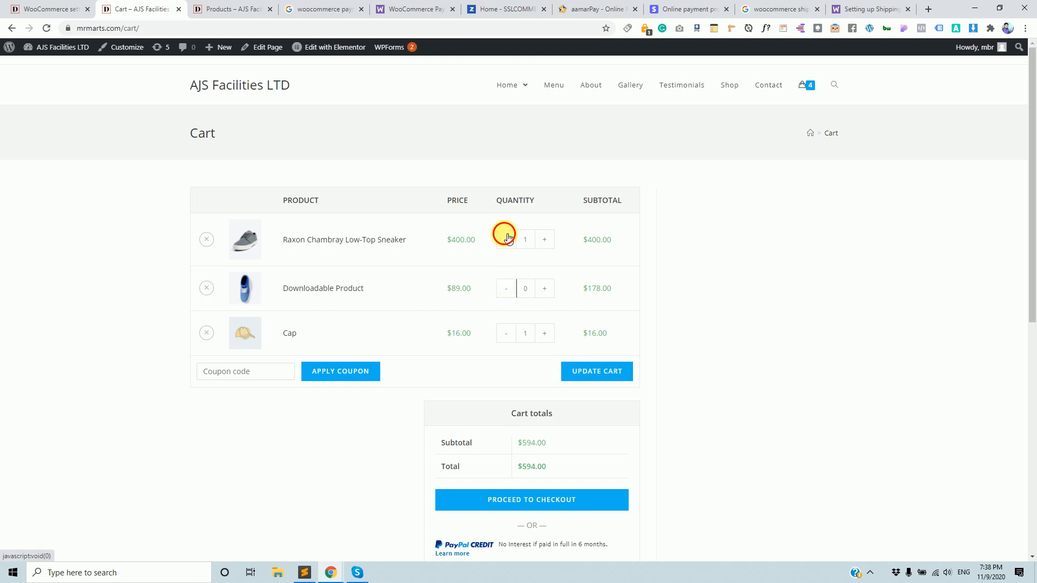
{"action": "left_click", "coordinate": [583, 370]}
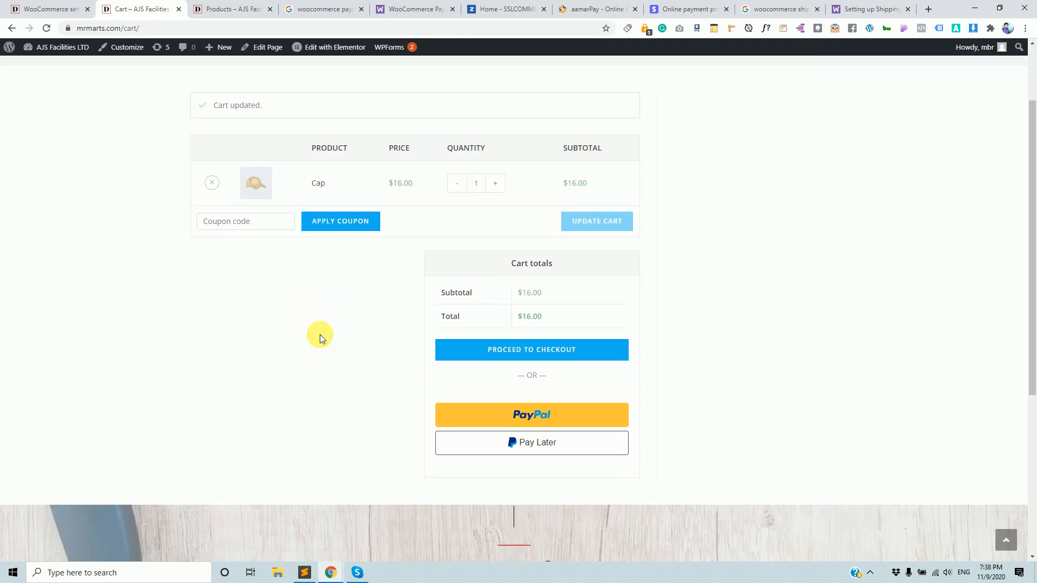
{"action": "scroll", "coordinate": [405, 332], "scroll_direction": "up", "scroll_amount": 2}
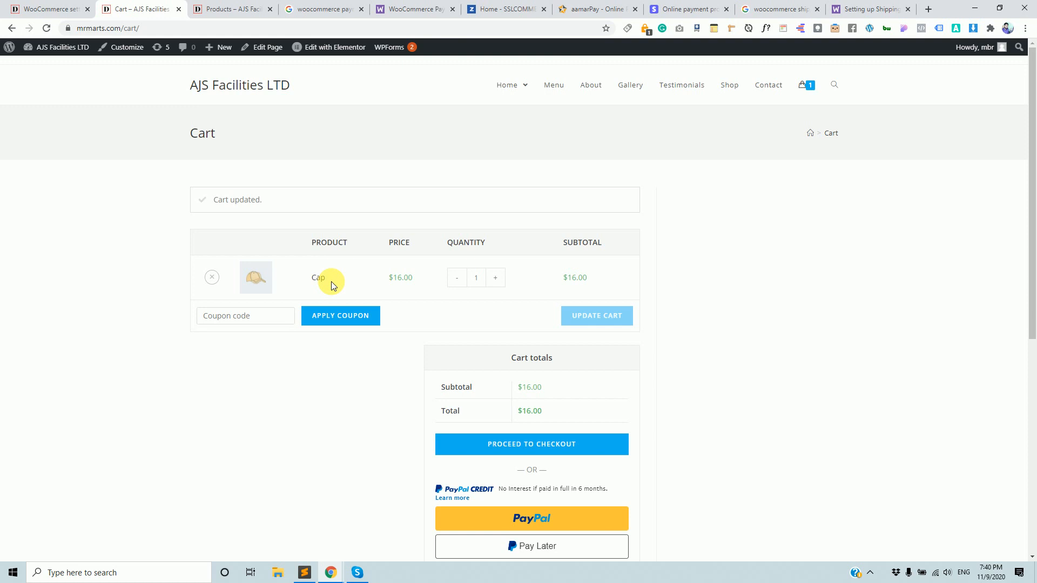
Return to the shipping zones guide, select its title and review the zone sections.
{"action": "left_click", "coordinate": [869, 9]}
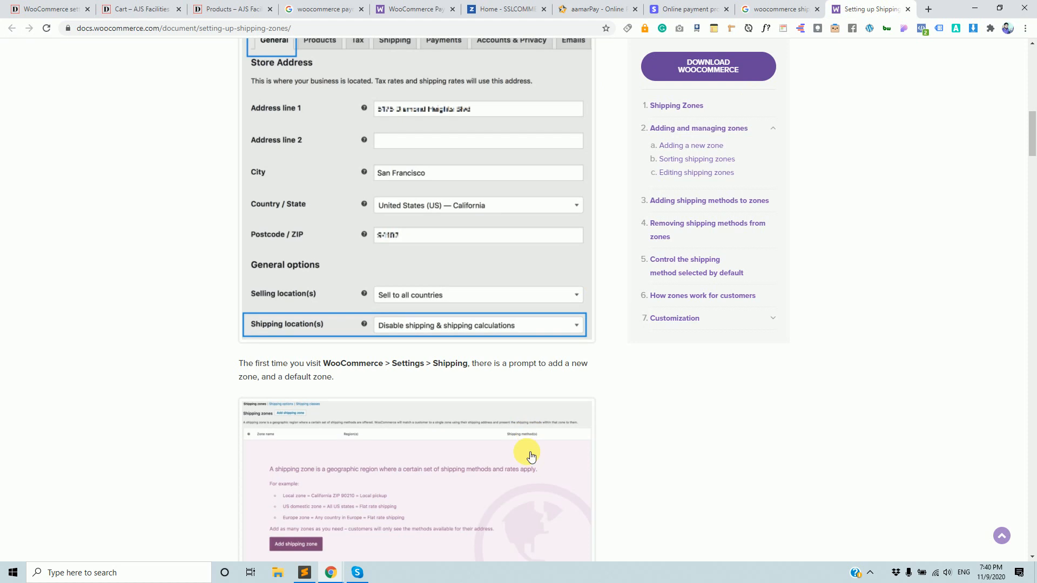
{"action": "scroll", "coordinate": [551, 432], "scroll_direction": "up", "scroll_amount": 10}
{"action": "scroll", "coordinate": [575, 420], "scroll_direction": "up", "scroll_amount": 5}
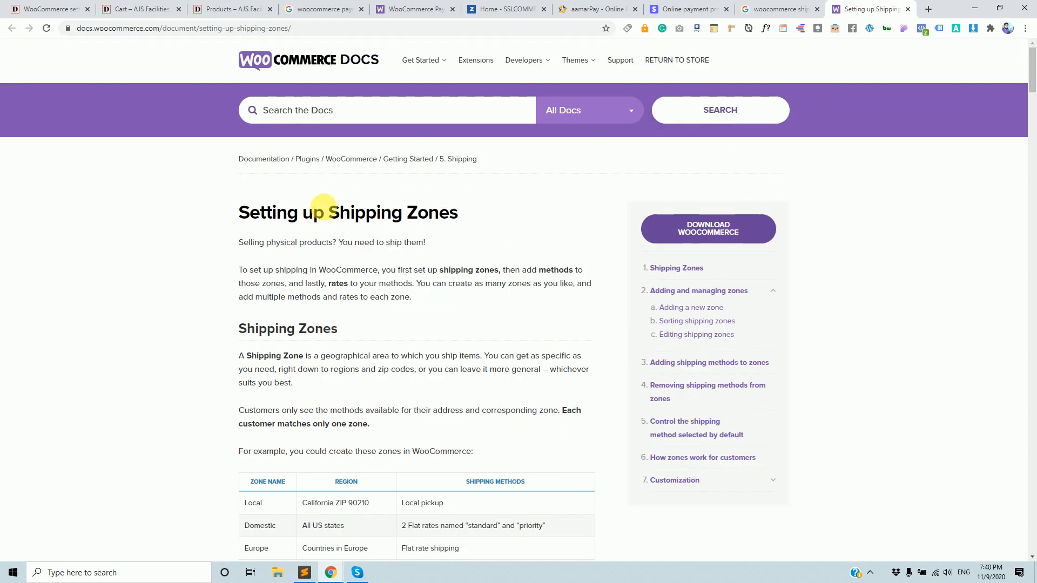
{"action": "left_click_drag", "start_coordinate": [251, 211], "coordinate": [437, 221]}
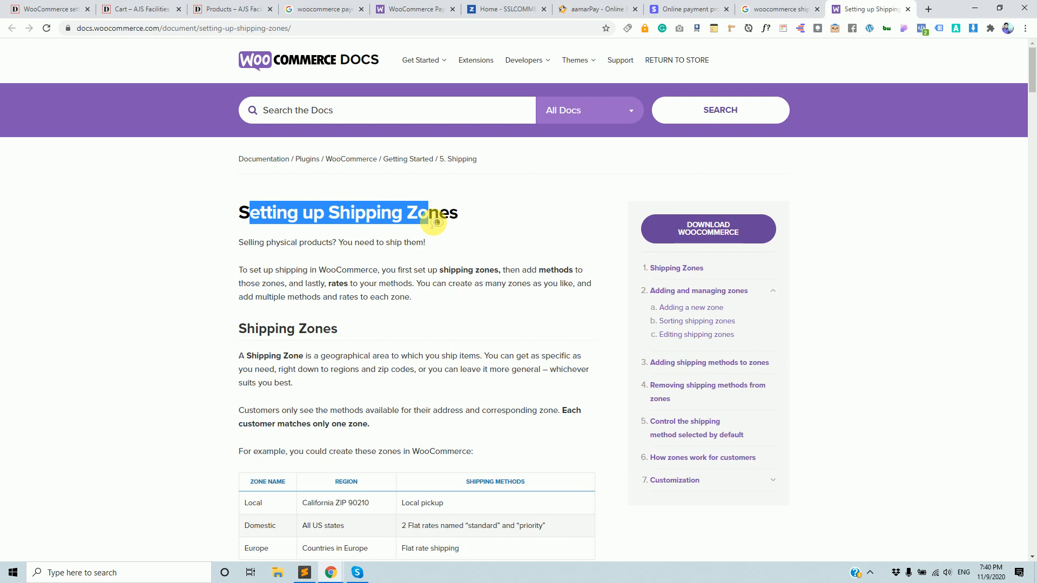
{"action": "scroll", "coordinate": [489, 394], "scroll_direction": "down", "scroll_amount": 6}
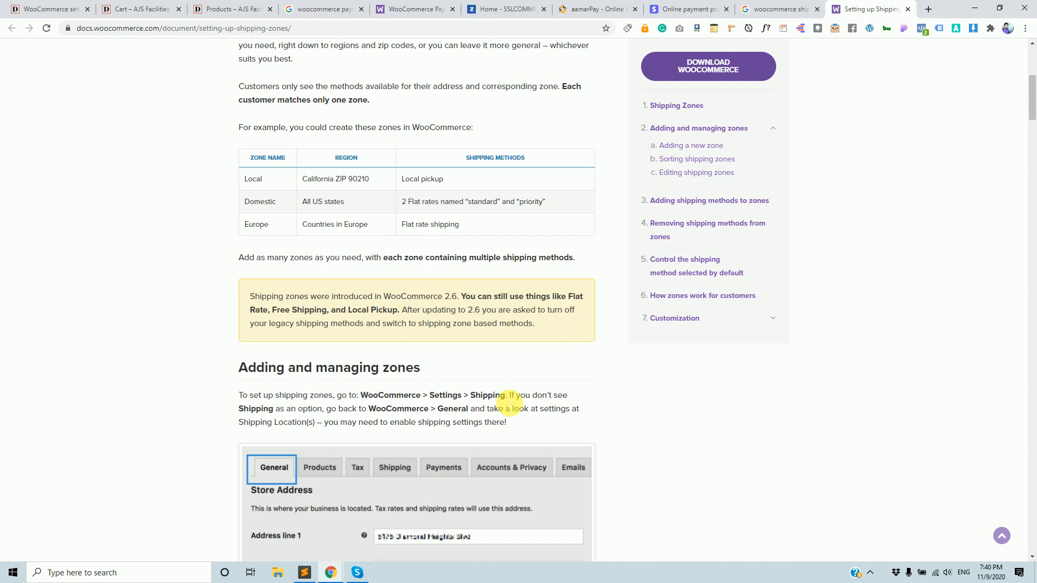
Open Google Translate, set to English to Bengali, in a new browser tab.
{"action": "left_click", "coordinate": [306, 572]}
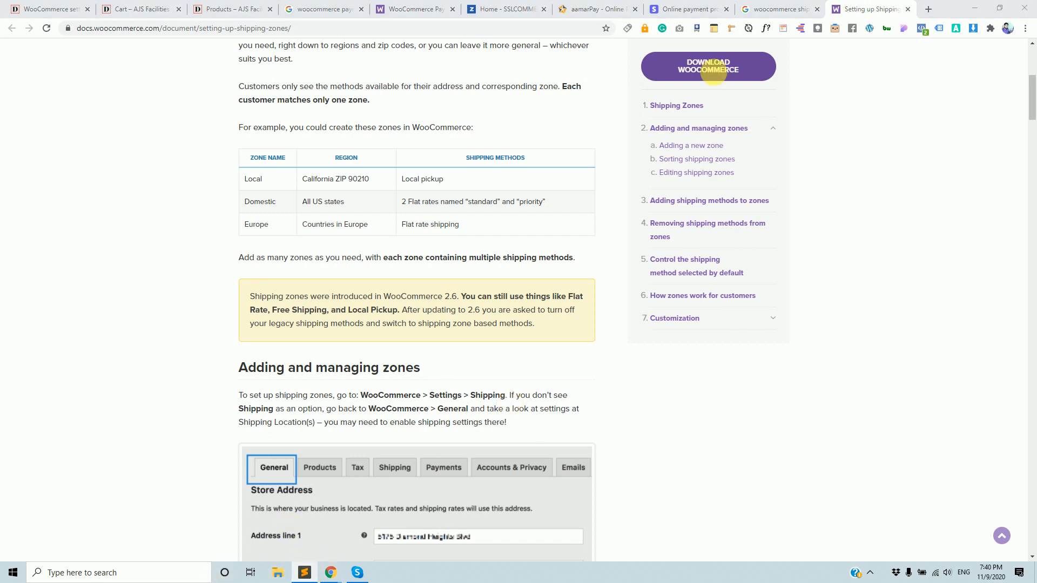
{"action": "left_click", "coordinate": [929, 9]}
{"action": "left_click", "coordinate": [267, 44]}
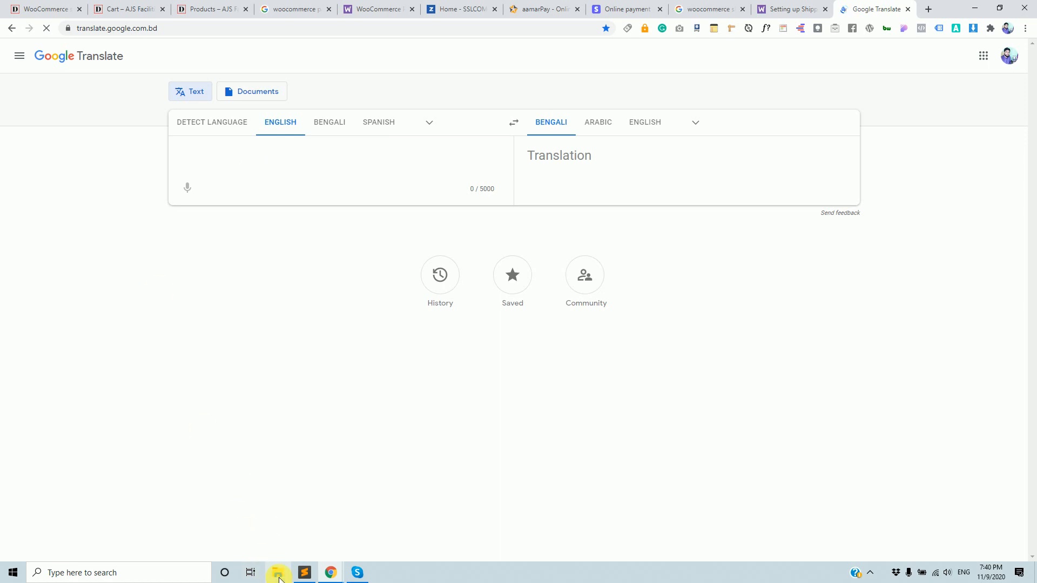
Create a new text document on the desktop named shipping.txt.
{"action": "left_click", "coordinate": [973, 8]}
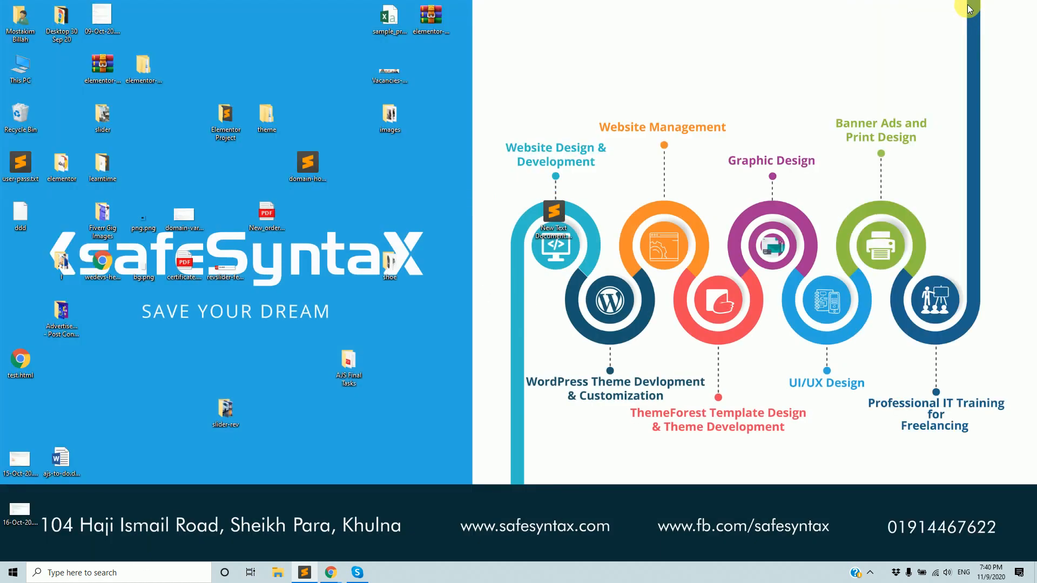
{"action": "right_click", "coordinate": [372, 305]}
{"action": "mouse_move", "coordinate": [443, 462]}
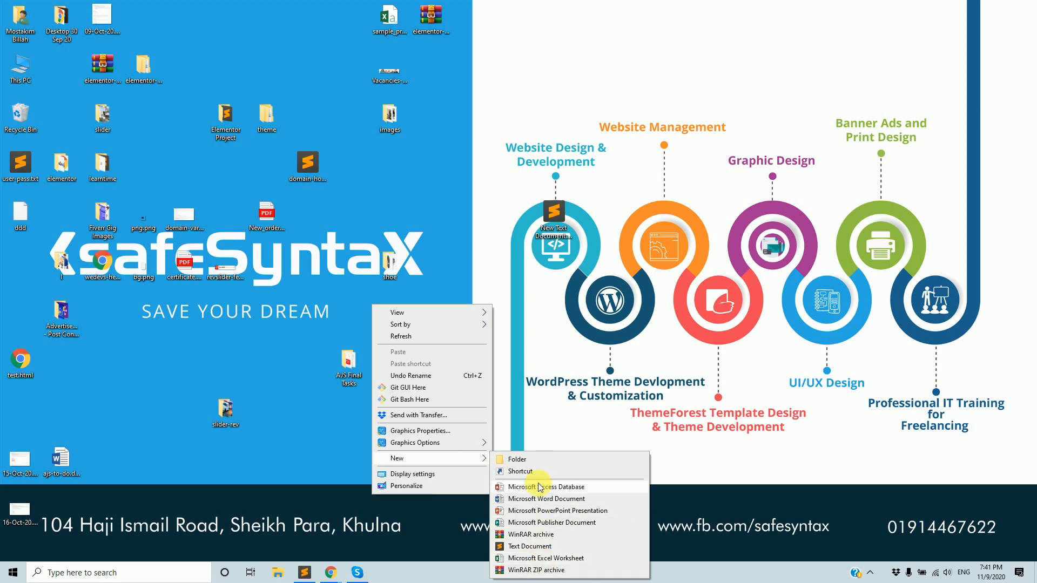
{"action": "left_click", "coordinate": [545, 547]}
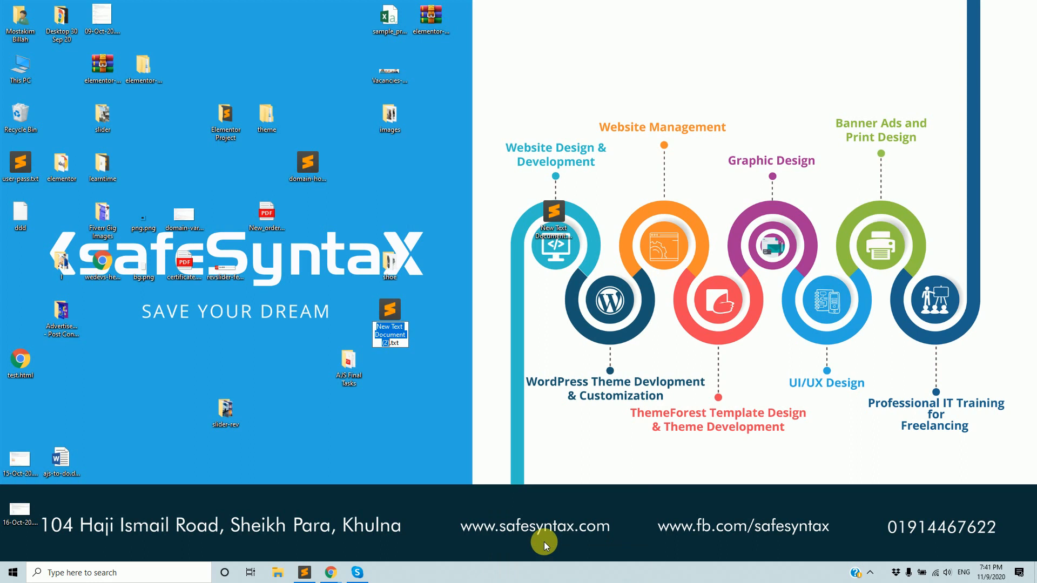
{"action": "type", "text": "shippin"}
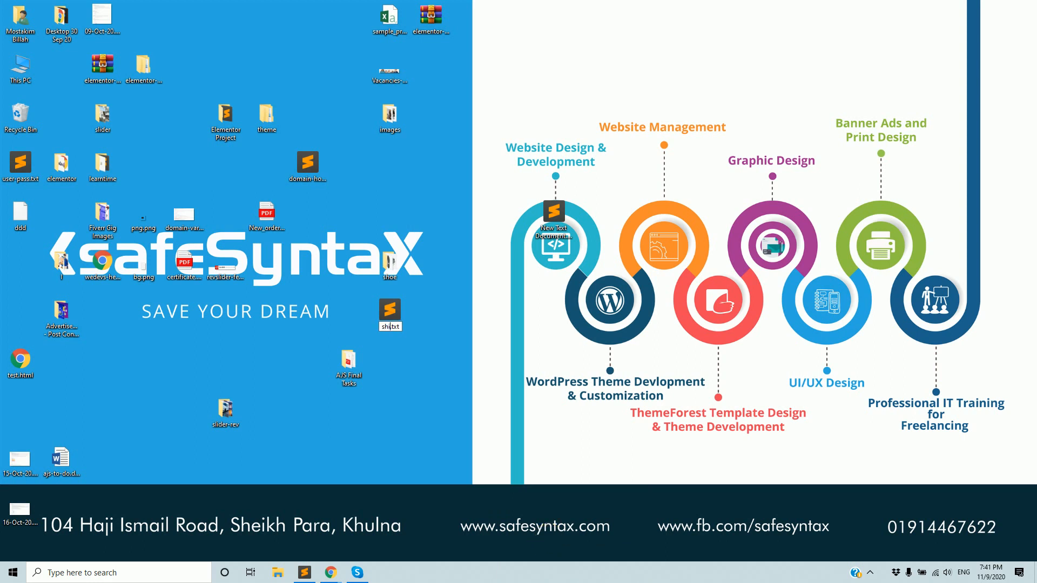
{"action": "type", "text": "g"}
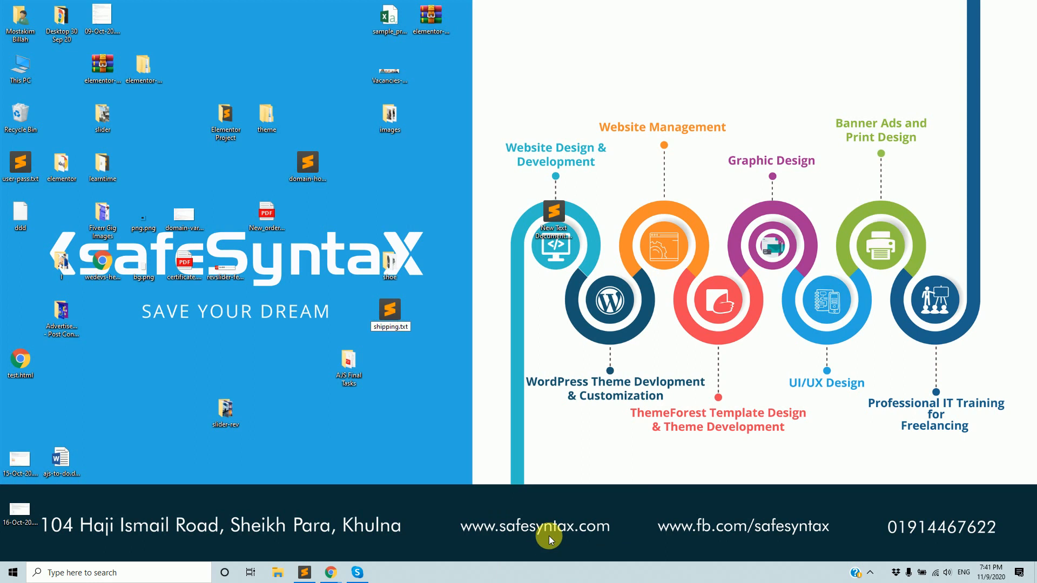
{"action": "left_click", "coordinate": [503, 349]}
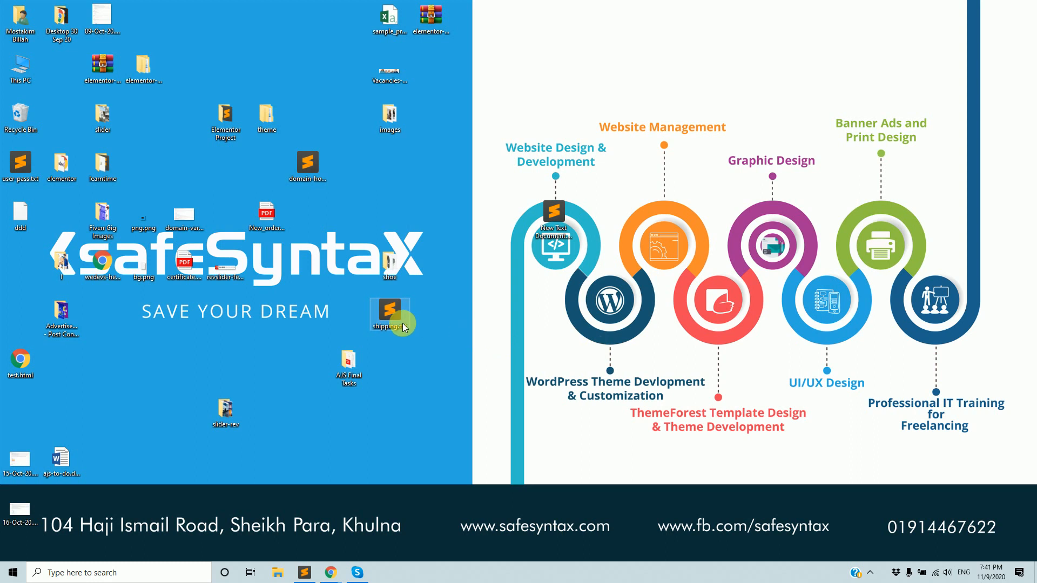
Open shipping.txt in a maximized Notepad window.
{"action": "right_click", "coordinate": [401, 320]}
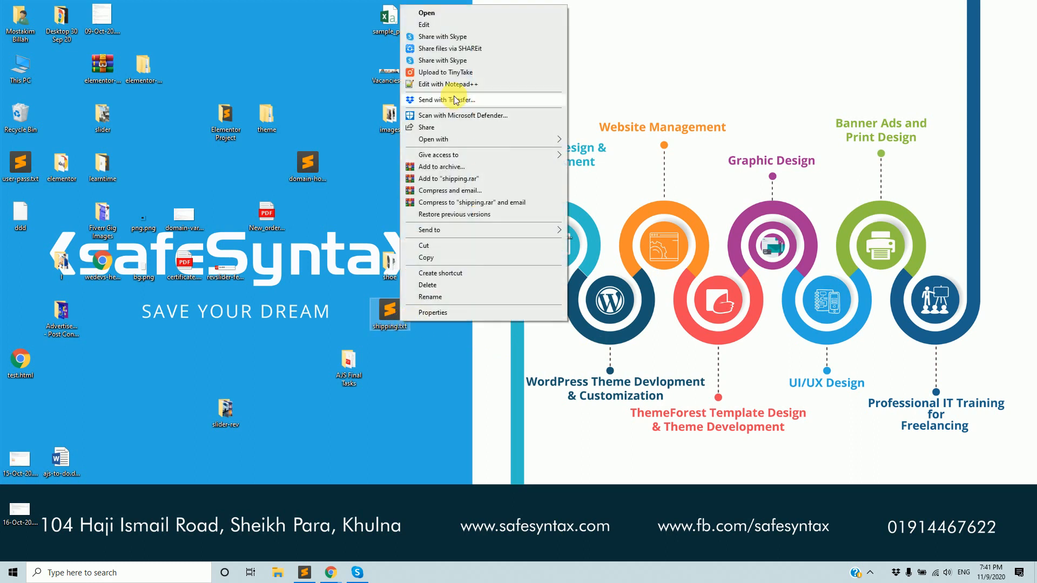
{"action": "mouse_move", "coordinate": [481, 144]}
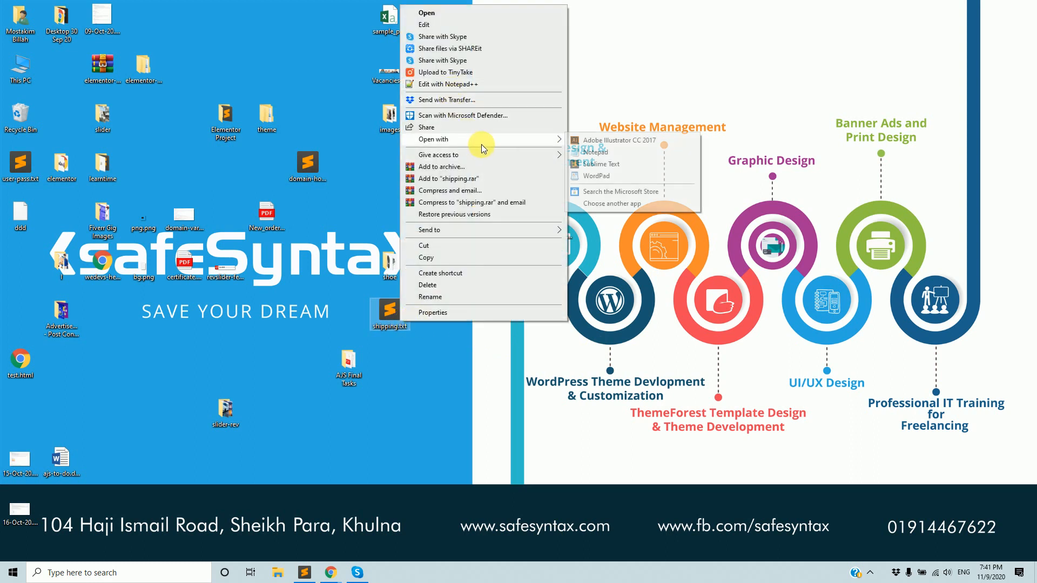
{"action": "left_click", "coordinate": [595, 152]}
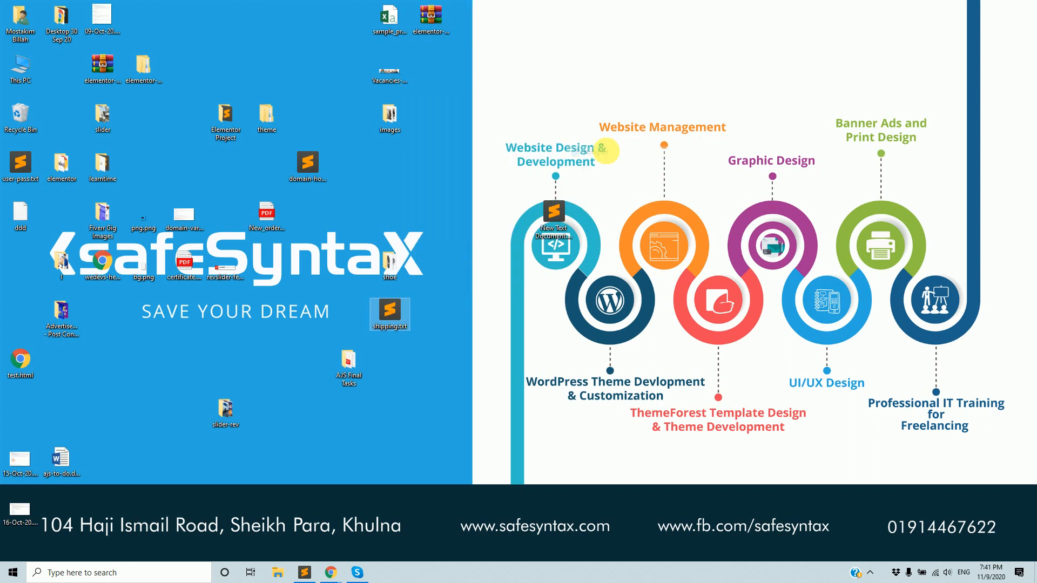
{"action": "left_click", "coordinate": [716, 176]}
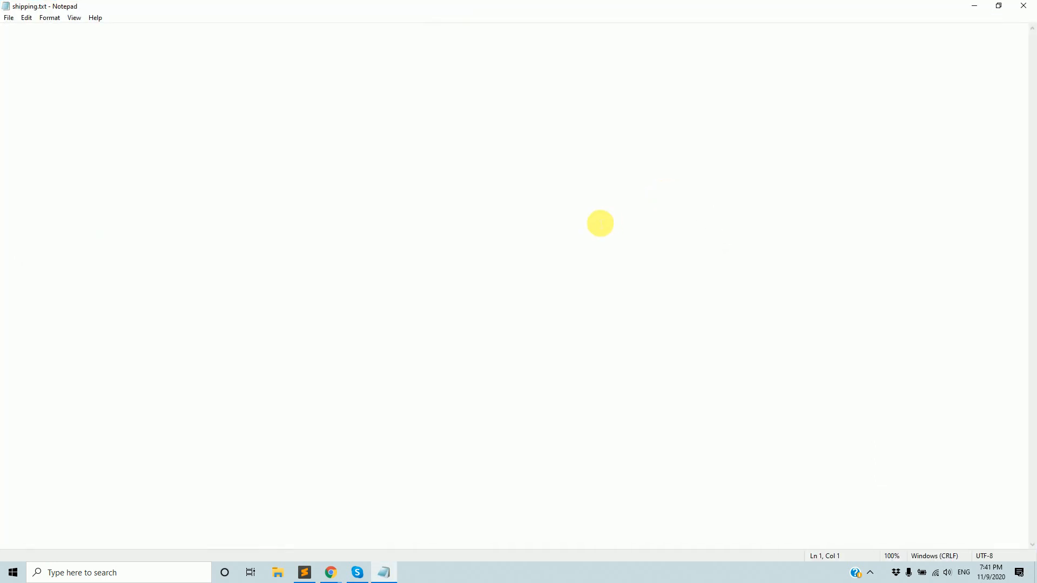
Under a 'Shipping' heading, list 1.Flat Rate Shipping, 2.Free Shipping, 3.Local Pickup and save.
{"action": "type", "text": "Shipping 1"}
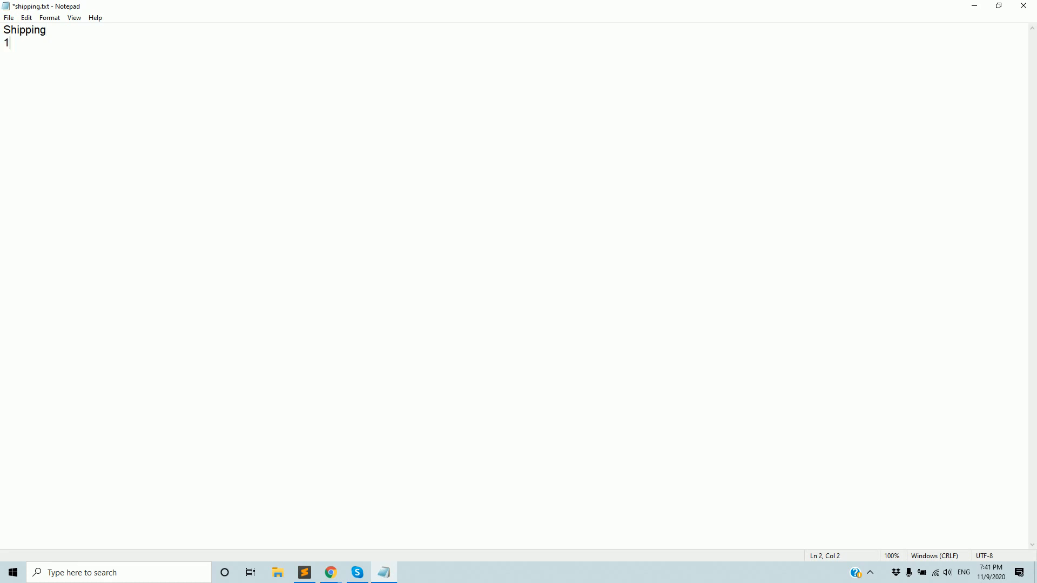
{"action": "type", "text": ".Flat Ra"}
{"action": "key", "text": "BackSpace"}
{"action": "type", "text": "ate Shipping"}
{"action": "key", "text": "Return"}
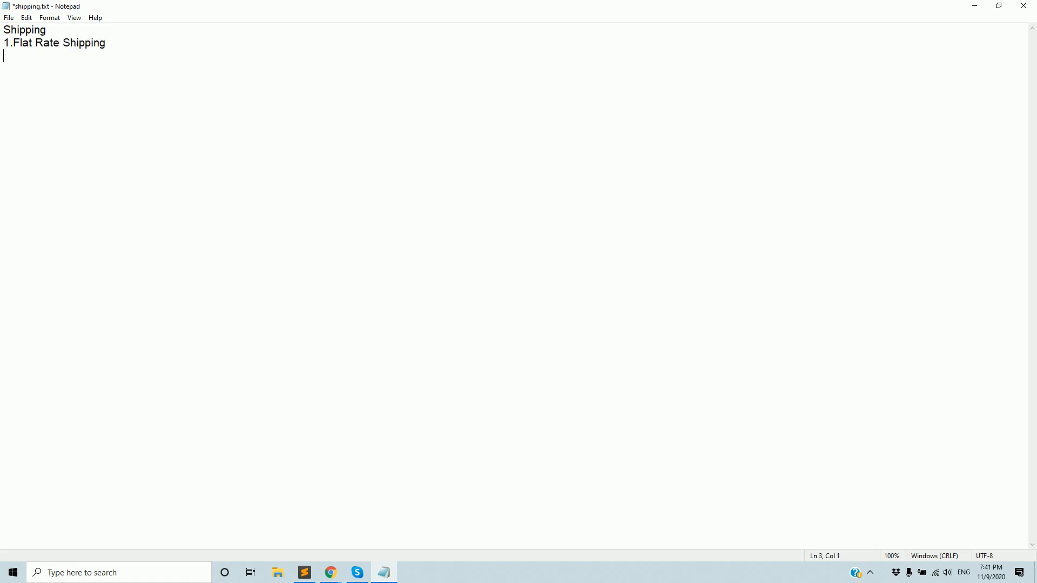
{"action": "type", "text": "2.Fr"}
{"action": "type", "text": "ee Shipp"}
{"action": "type", "text": "ing "}
{"action": "type", "text": "3."}
{"action": "scroll", "coordinate": [626, 243], "scroll_direction": "up", "scroll_amount": 3}
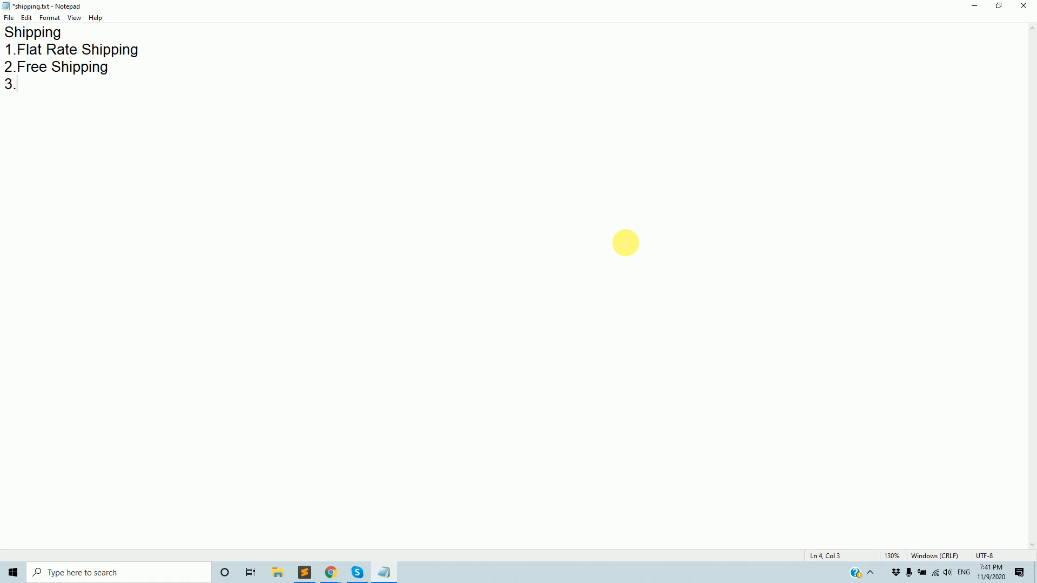
{"action": "scroll", "coordinate": [625, 243], "scroll_direction": "up", "scroll_amount": 2}
{"action": "type", "text": "Local"}
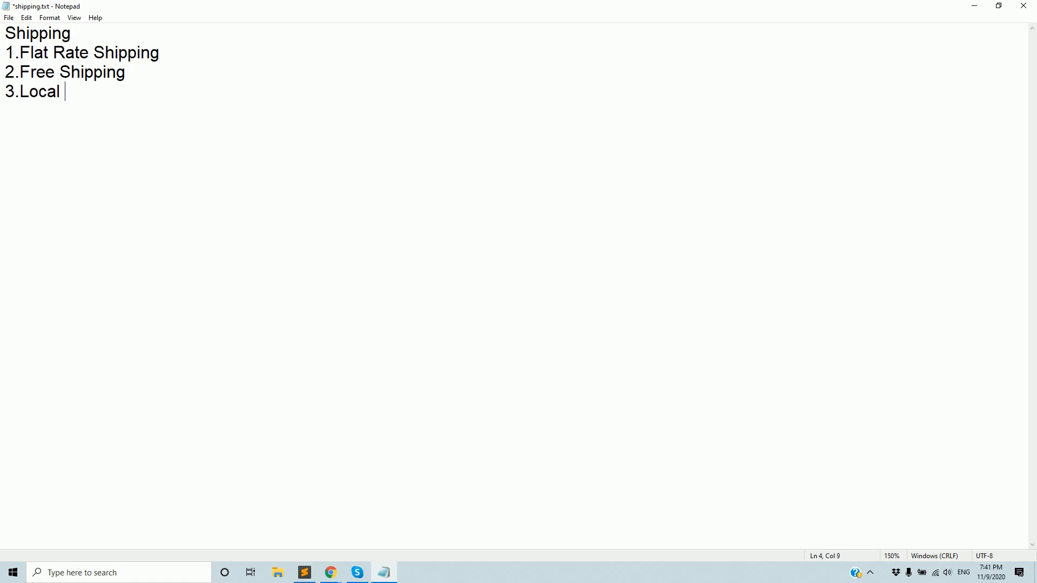
{"action": "type", "text": " Pickup"}
{"action": "key", "text": "ctrl+s"}
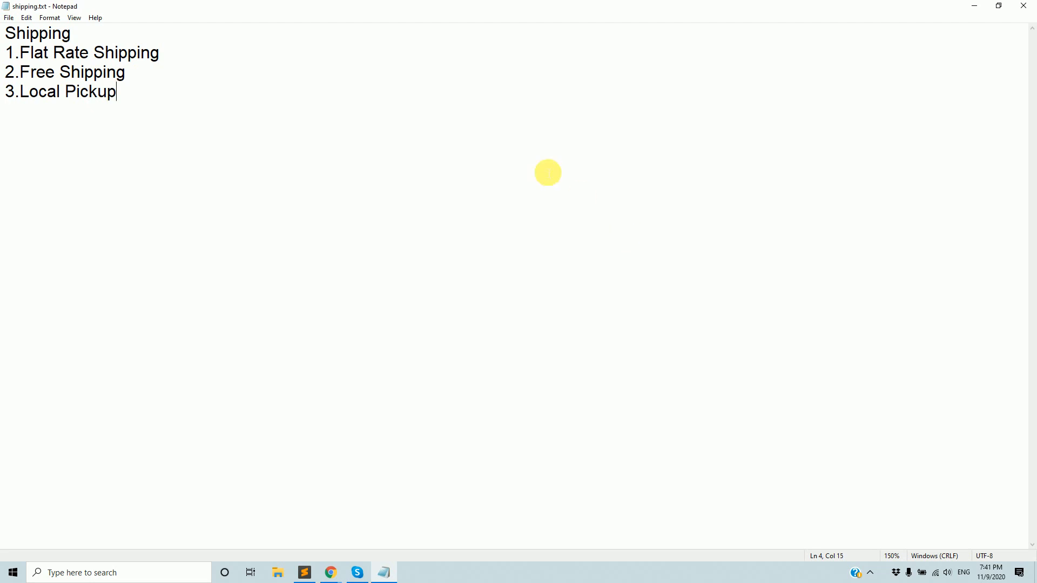
{"action": "left_click_drag", "start_coordinate": [22, 52], "coordinate": [151, 54]}
Add a row of dashes beneath the Shipping heading.
{"action": "left_click", "coordinate": [112, 36]}
{"action": "key", "text": "Return"}
{"action": "type", "text": "----------------------"}
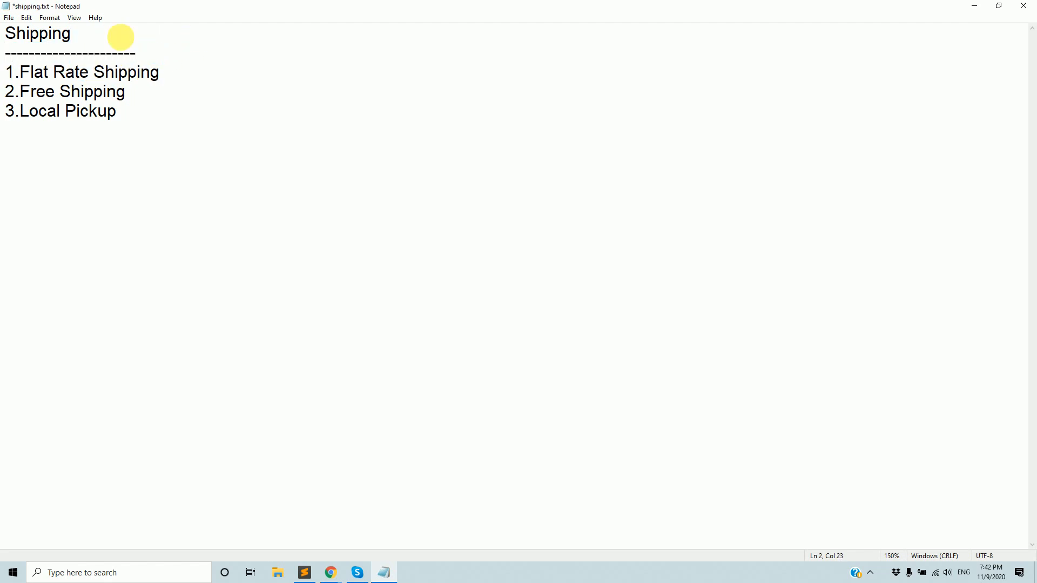
Change item 1 to 'Flat Rate Shipping (Home Delivery)' and save.
{"action": "left_click", "coordinate": [185, 69]}
{"action": "type", "text": "()"}
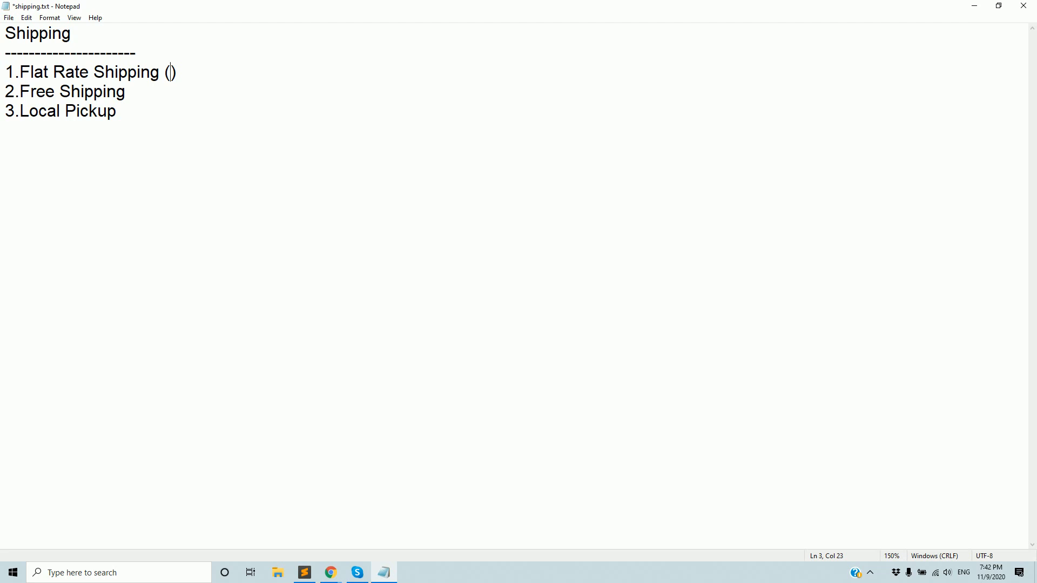
{"action": "type", "text": "Home Dev"}
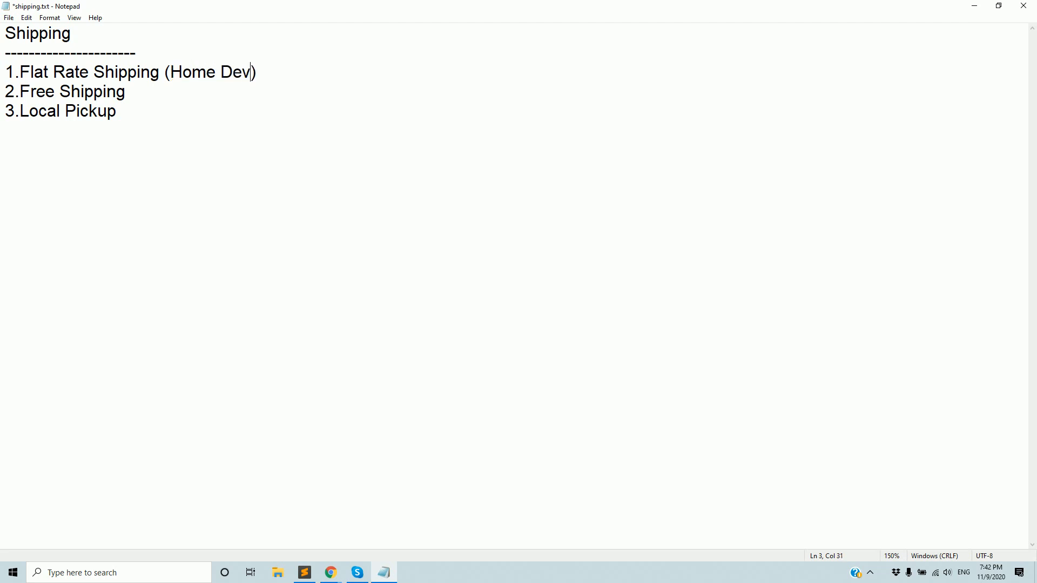
{"action": "key", "text": "BackSpace"}
{"action": "type", "text": "liver"}
{"action": "key", "text": "BackSpace"}
{"action": "type", "text": "ry"}
{"action": "left_click_drag", "start_coordinate": [170, 74], "coordinate": [9, 73]}
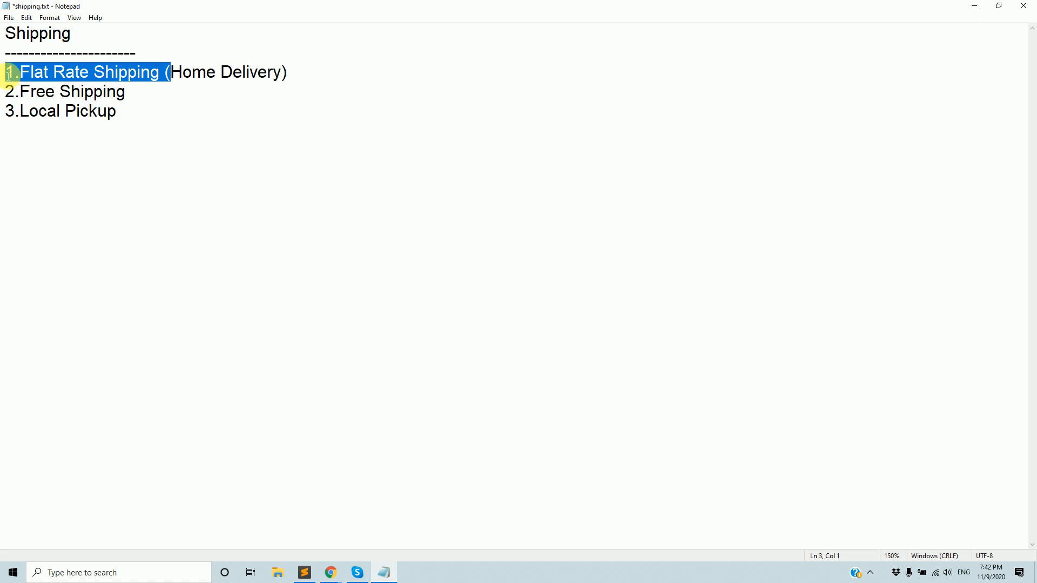
{"action": "left_click", "coordinate": [344, 82]}
{"action": "key", "text": "ctrl+s"}
{"action": "key", "text": "Return"}
{"action": "key", "text": "BackSpace"}
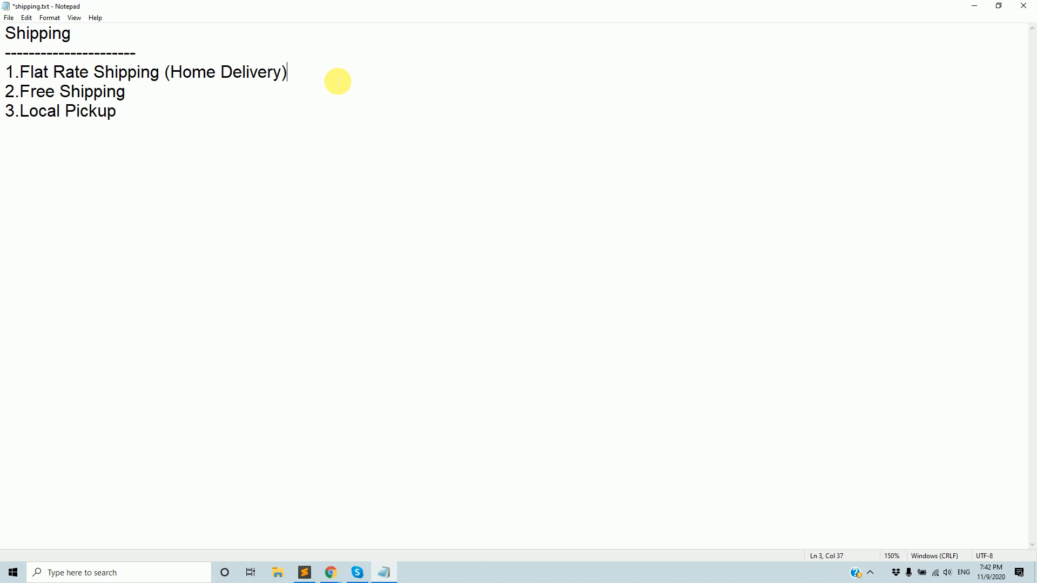
{"action": "key", "text": "ctrl+s"}
Try blank lines between the three items, then remove them again and save.
{"action": "left_click", "coordinate": [162, 110]}
{"action": "left_click", "coordinate": [20, 93], "text": "shift"}
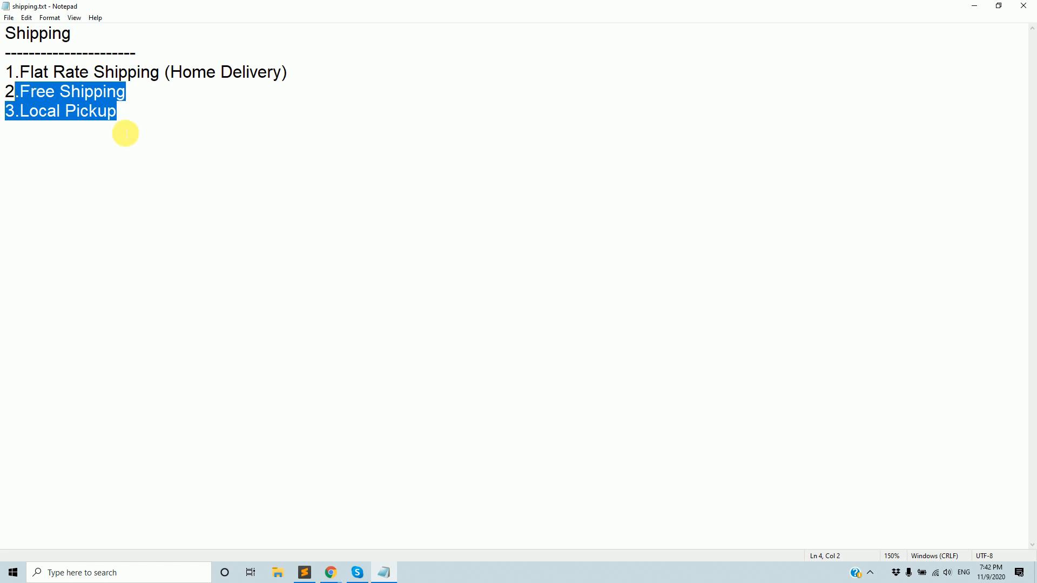
{"action": "left_click", "coordinate": [134, 133]}
{"action": "left_click", "coordinate": [189, 90]}
{"action": "left_click", "coordinate": [342, 79]}
{"action": "key", "text": "Return"}
{"action": "left_click", "coordinate": [180, 127]}
{"action": "left_click", "coordinate": [179, 120]}
{"action": "key", "text": "Return"}
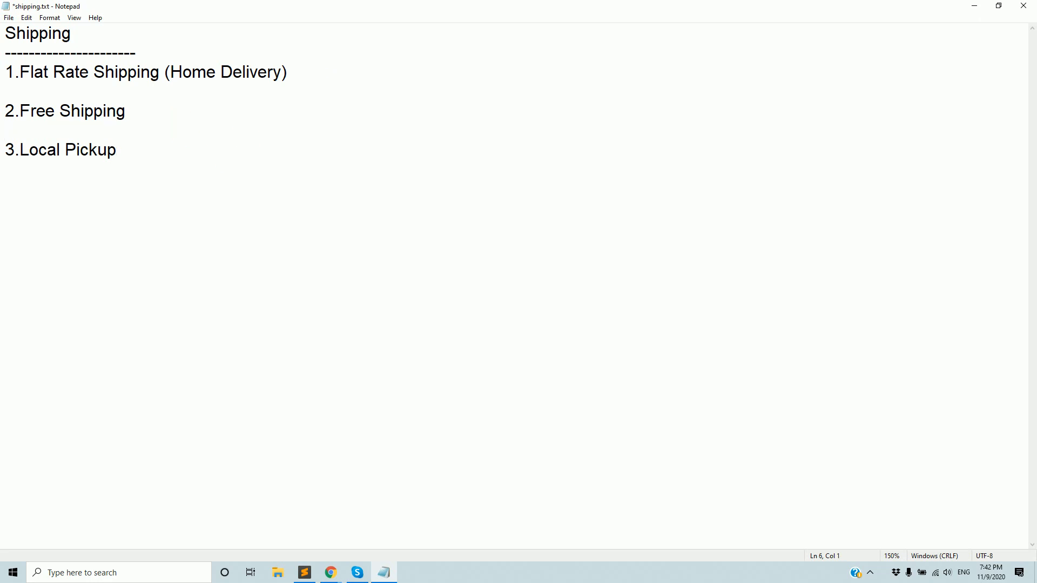
{"action": "left_click", "coordinate": [169, 100]}
{"action": "left_click", "coordinate": [166, 114]}
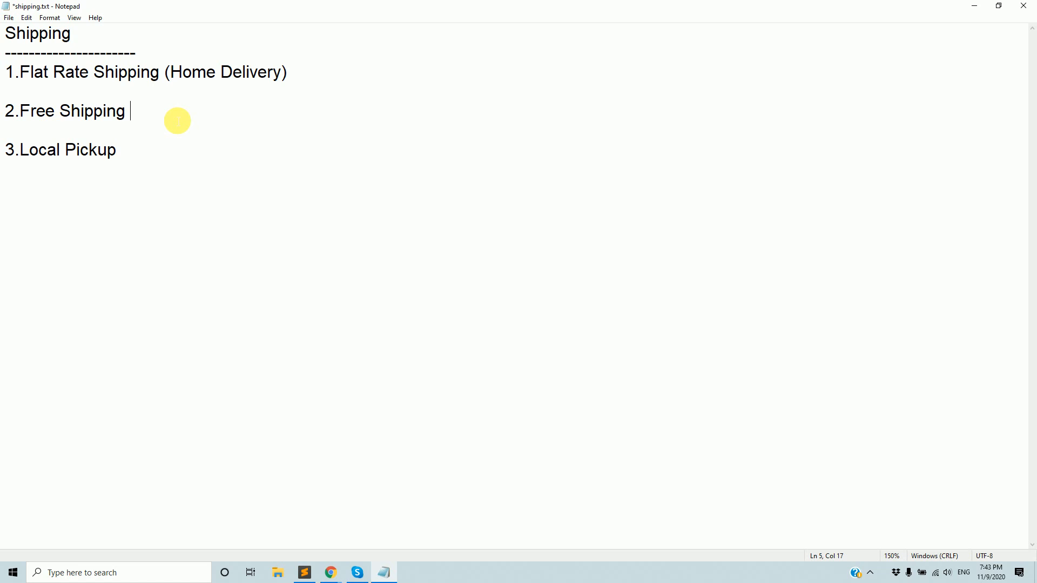
{"action": "left_click", "coordinate": [141, 143]}
{"action": "left_click", "coordinate": [148, 139]}
{"action": "key", "text": "BackSpace"}
{"action": "left_click", "coordinate": [131, 86]}
{"action": "key", "text": "BackSpace"}
{"action": "key", "text": "ctrl+s"}
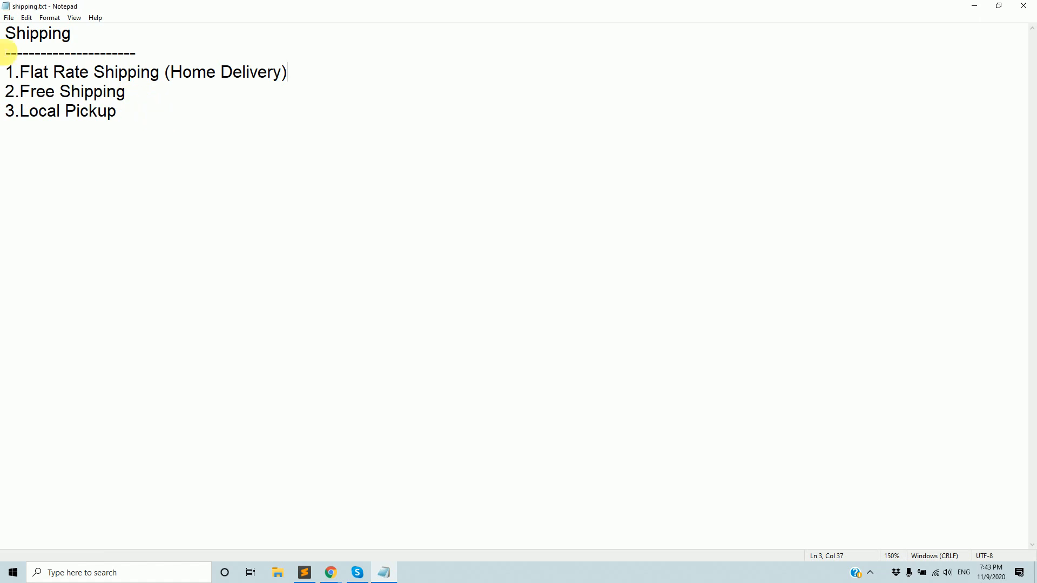
Add blank lines above the Shipping heading, save, and minimize Notepad.
{"action": "left_click", "coordinate": [8, 34]}
{"action": "key", "text": "Return"}
{"action": "key", "text": "Return"}
{"action": "key", "text": "Return"}
{"action": "left_click", "coordinate": [33, 50]}
{"action": "key", "text": "ctrl+s"}
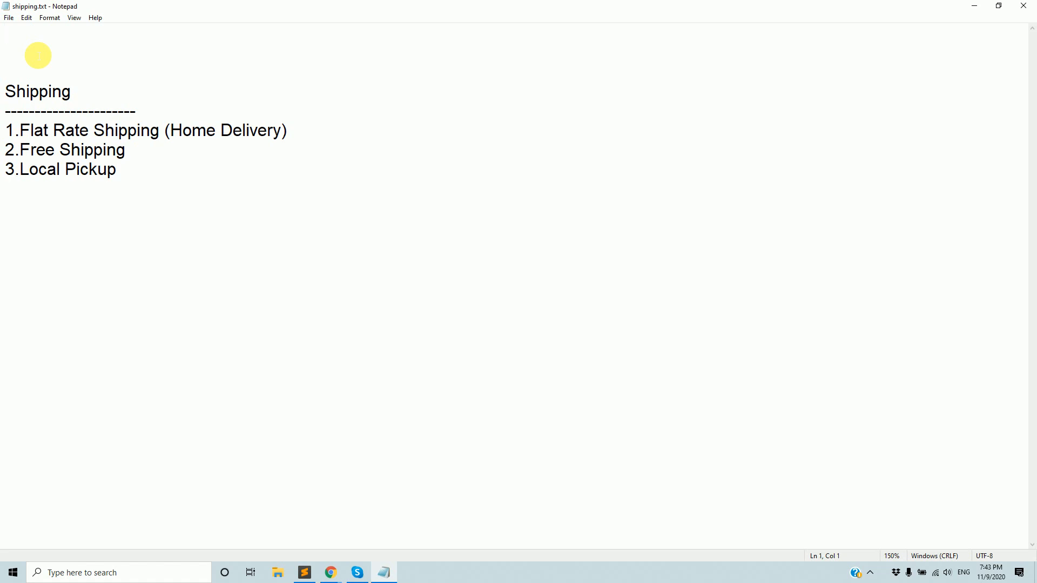
{"action": "left_click", "coordinate": [972, 6]}
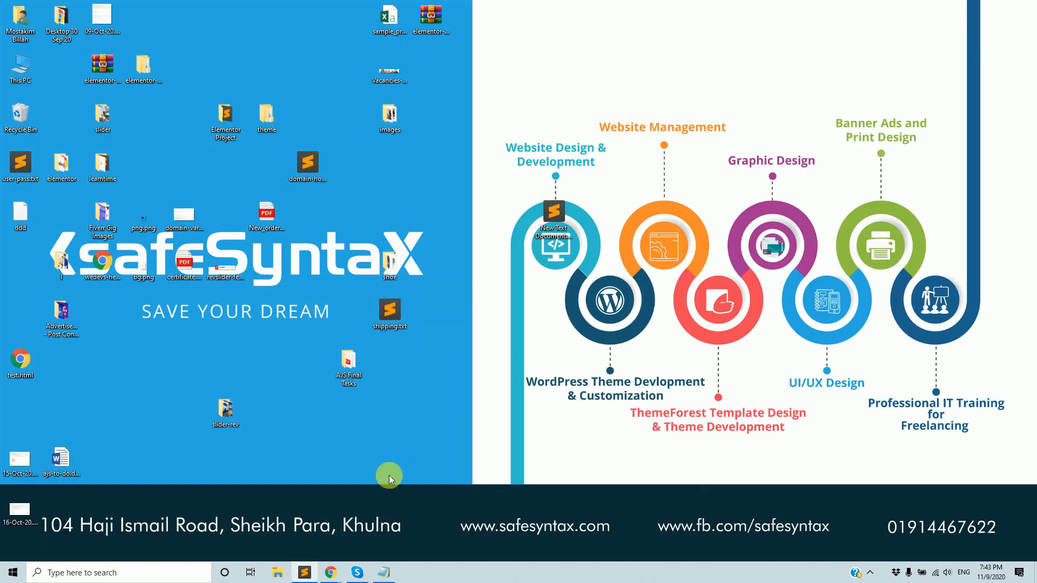
Restore Chrome on the WooCommerce admin tab and open WooCommerce > Settings.
{"action": "mouse_move", "coordinate": [330, 572]}
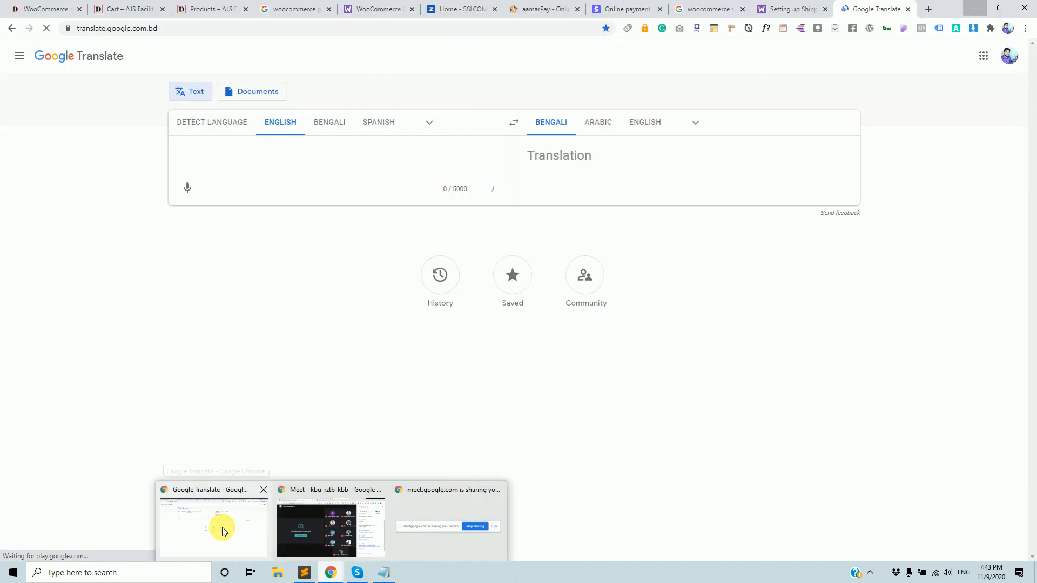
{"action": "left_click", "coordinate": [222, 527]}
{"action": "left_click", "coordinate": [41, 9]}
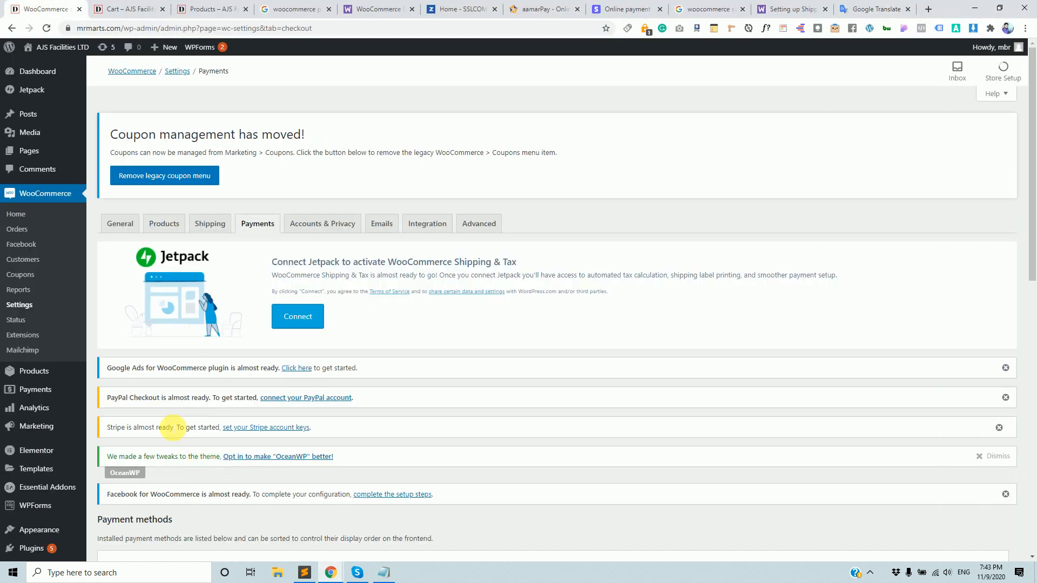
{"action": "scroll", "coordinate": [148, 399], "scroll_direction": "down", "scroll_amount": 5}
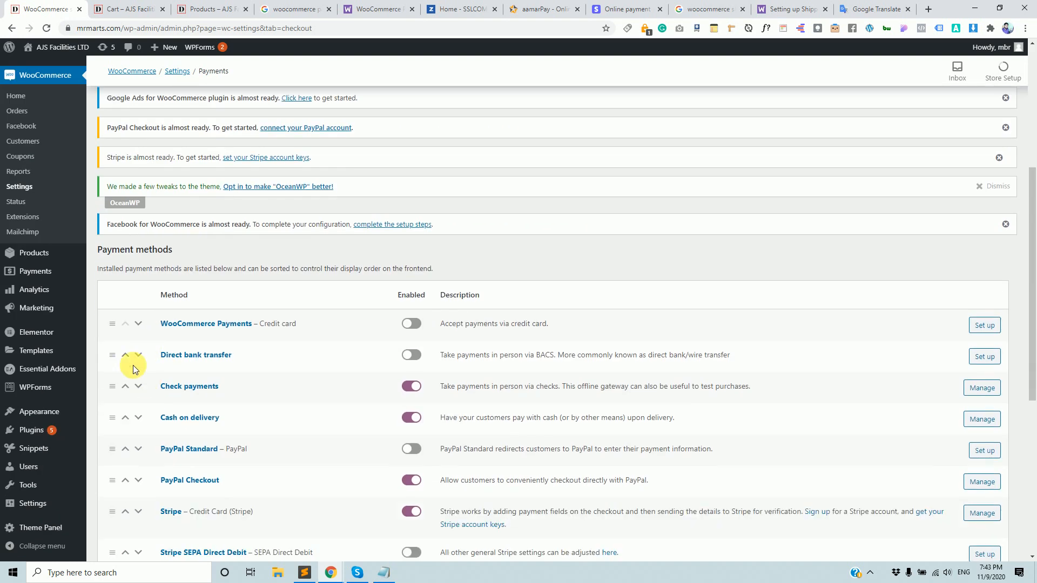
{"action": "scroll", "coordinate": [74, 316], "scroll_direction": "up", "scroll_amount": 1}
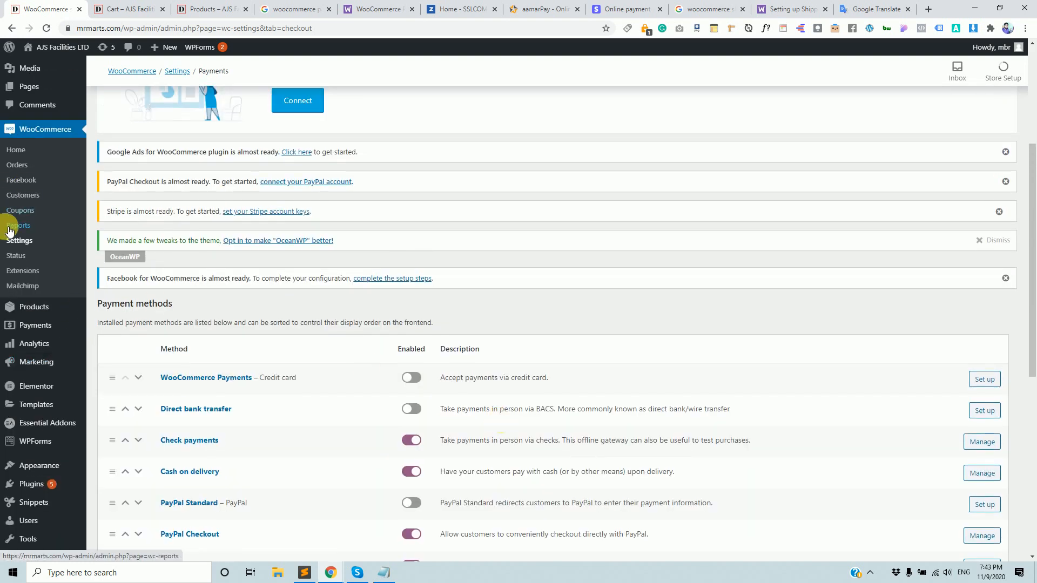
{"action": "left_click", "coordinate": [27, 242]}
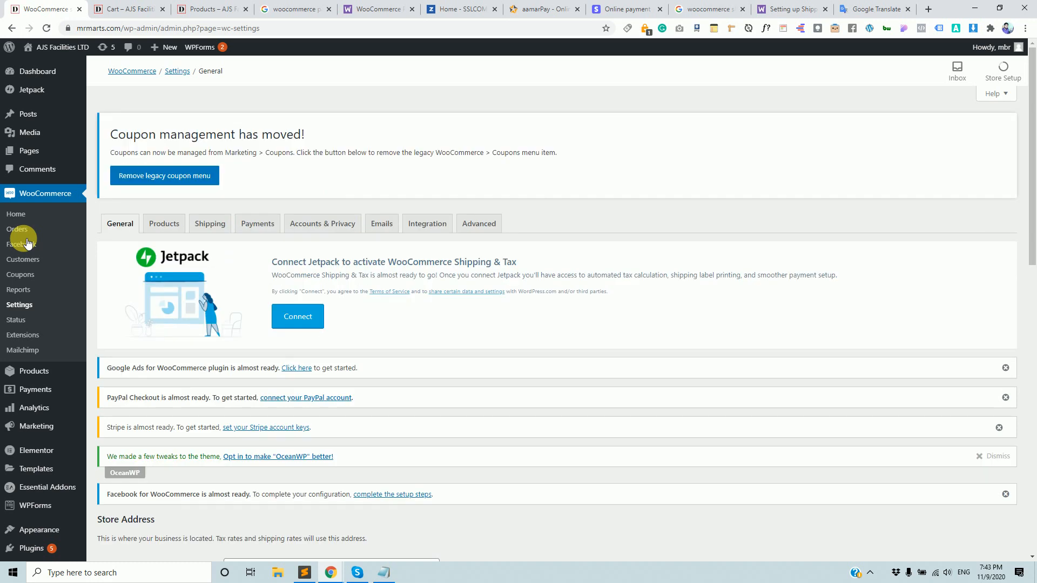
{"action": "scroll", "coordinate": [220, 320], "scroll_direction": "down", "scroll_amount": 4}
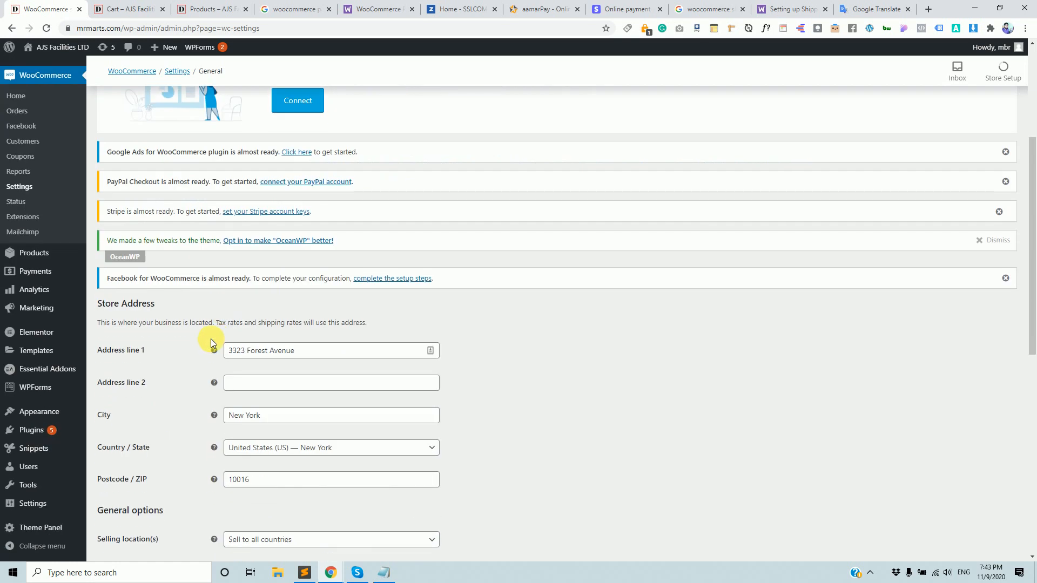
{"action": "scroll", "coordinate": [266, 358], "scroll_direction": "down", "scroll_amount": 3}
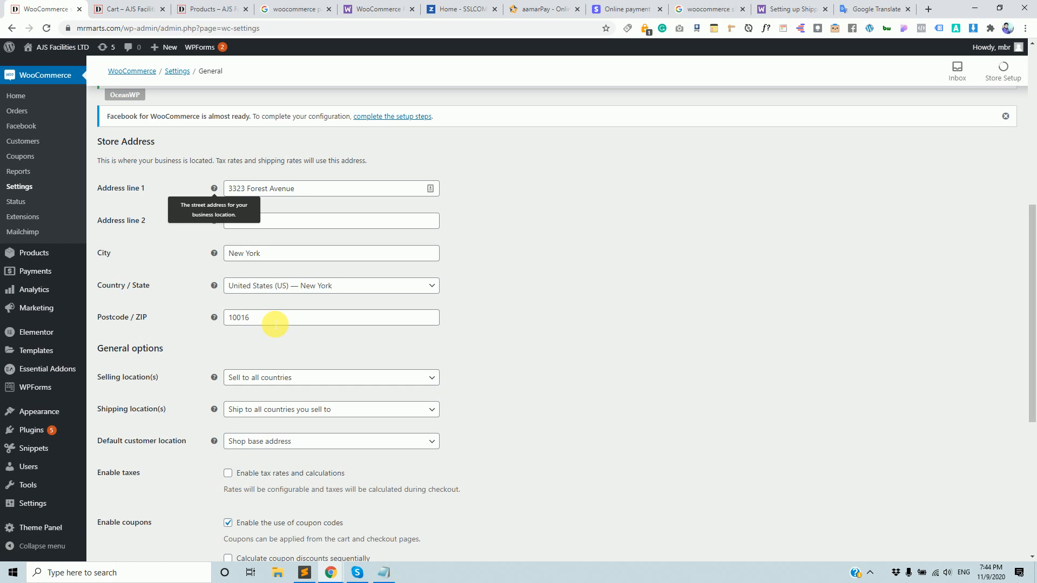
{"action": "scroll", "coordinate": [265, 301], "scroll_direction": "down", "scroll_amount": 6}
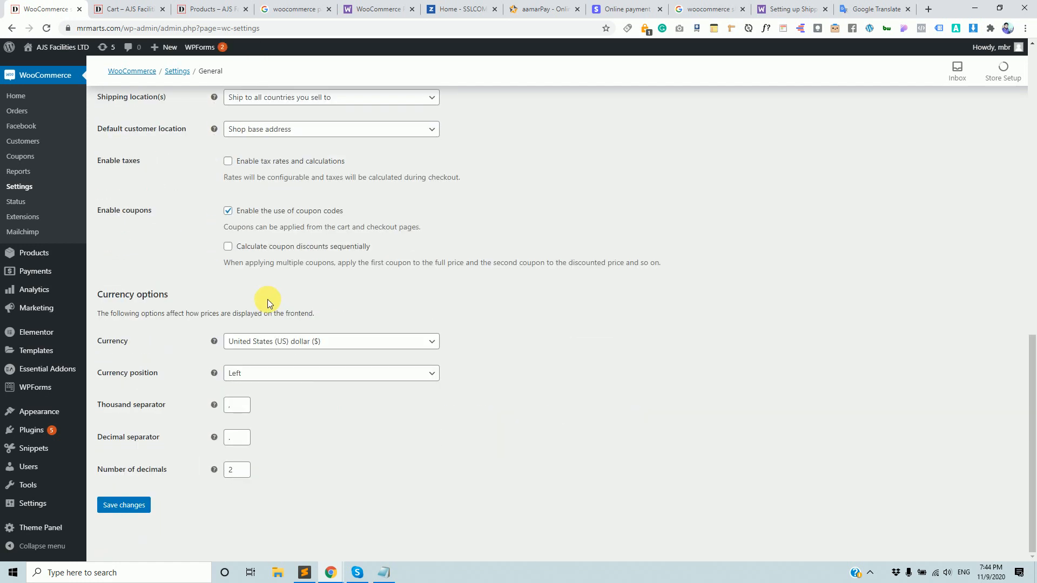
{"action": "scroll", "coordinate": [270, 297], "scroll_direction": "up", "scroll_amount": 6}
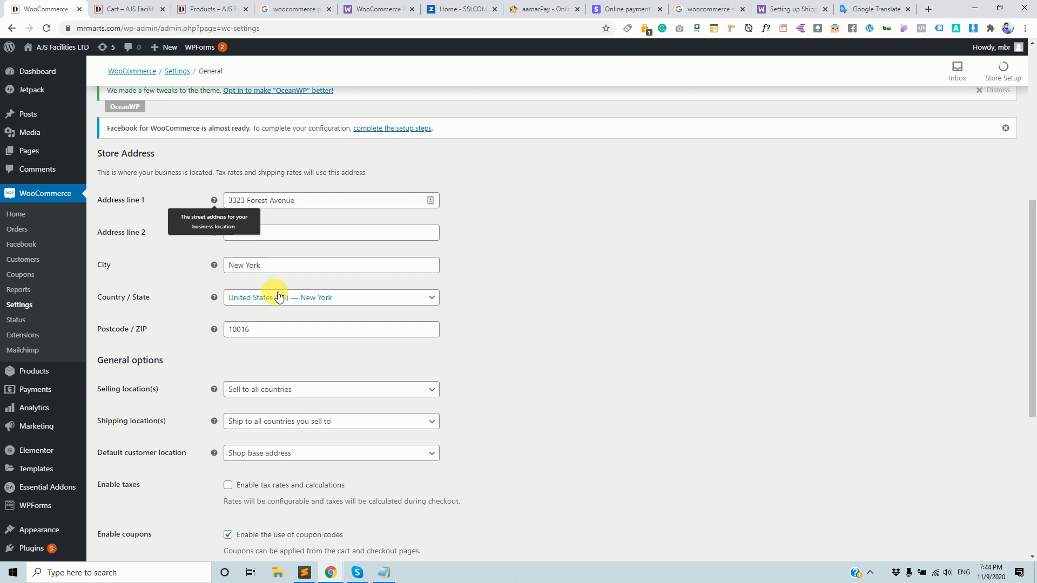
{"action": "left_click", "coordinate": [123, 8]}
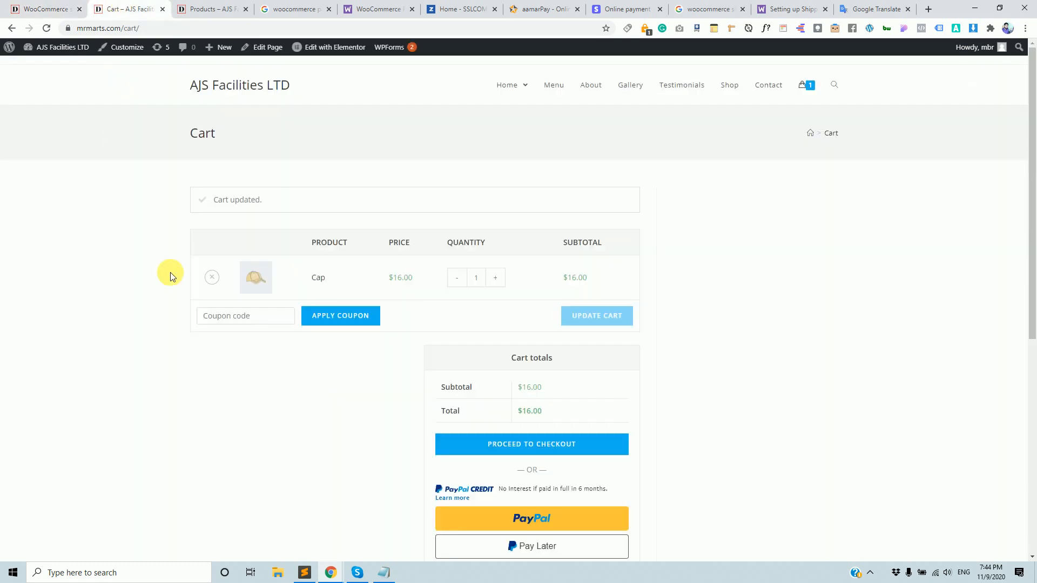
{"action": "left_click", "coordinate": [70, 5]}
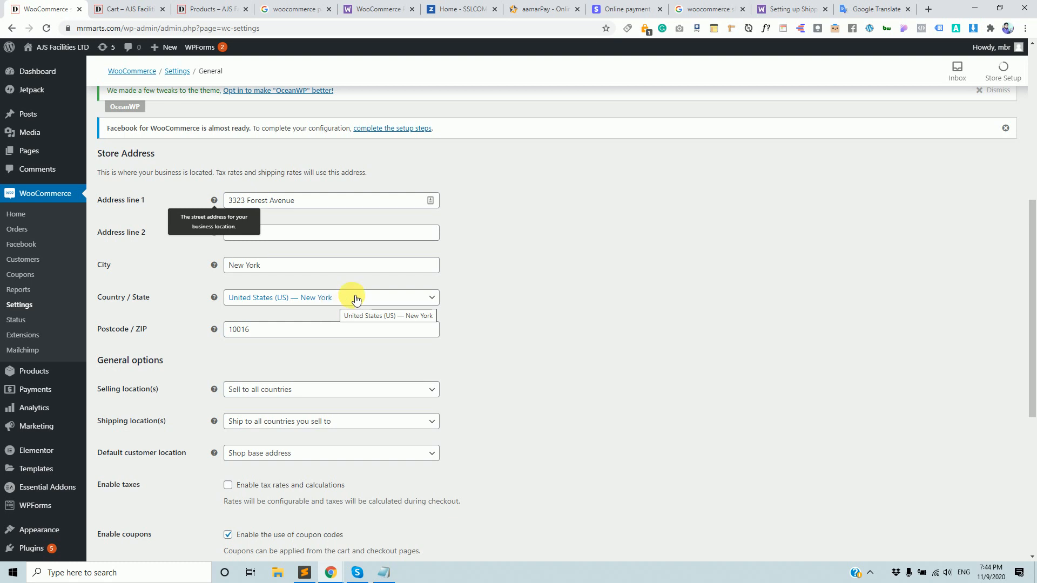
{"action": "triple_click", "coordinate": [310, 202]}
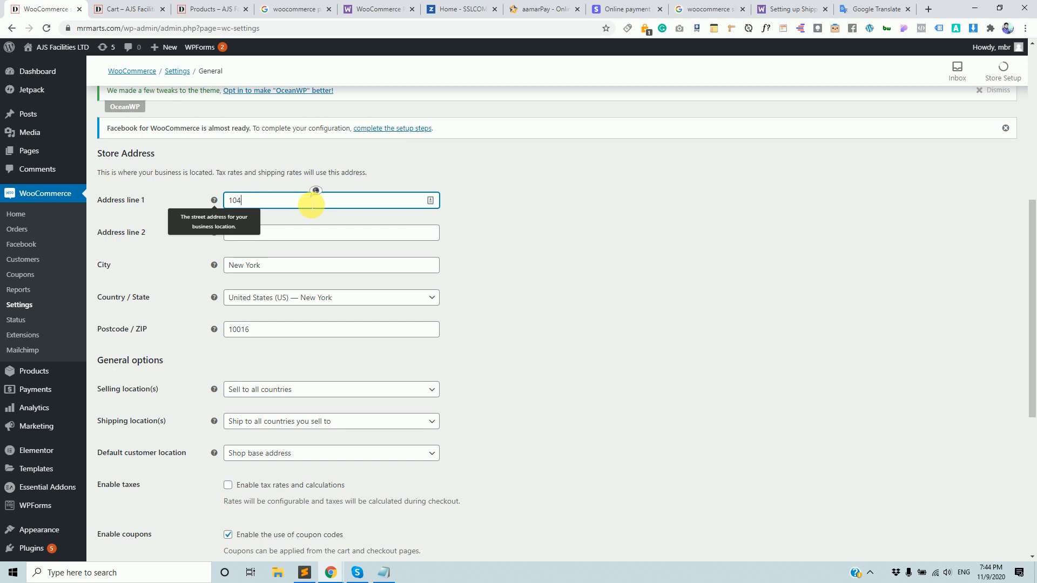
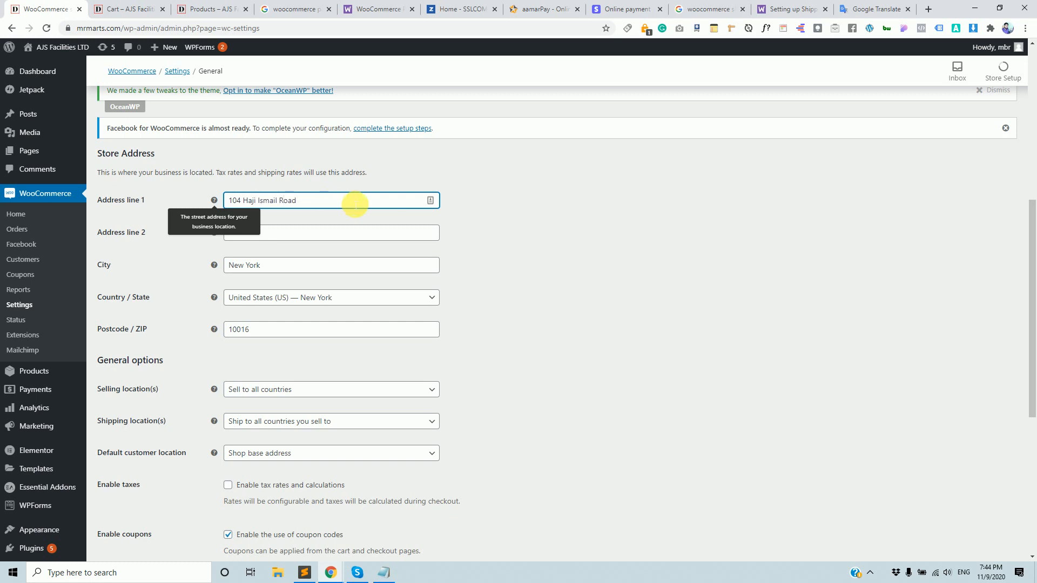
{"action": "triple_click", "coordinate": [309, 271]}
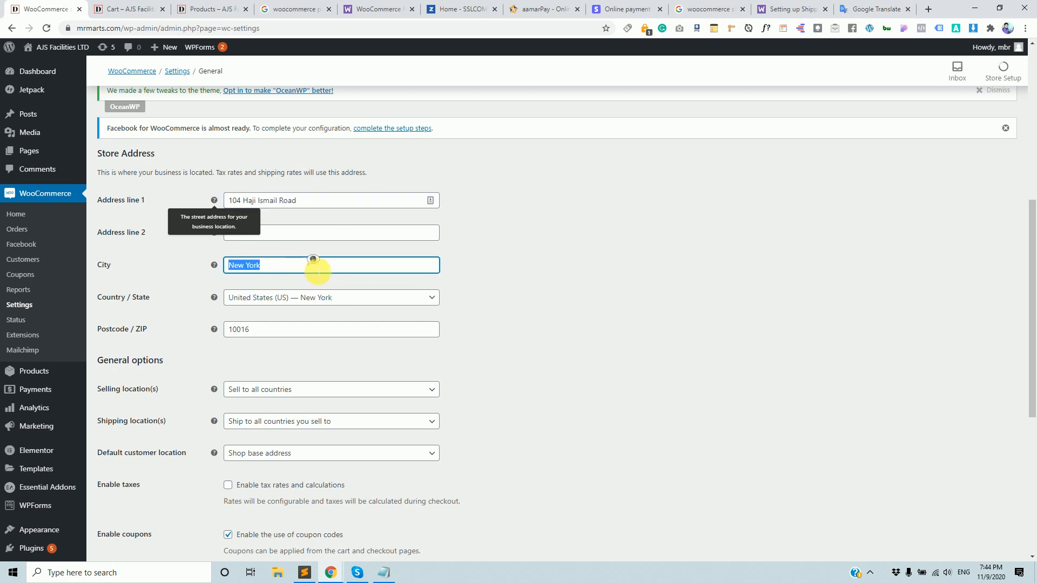
{"action": "type", "text": "Khulna"}
{"action": "left_click", "coordinate": [613, 343]}
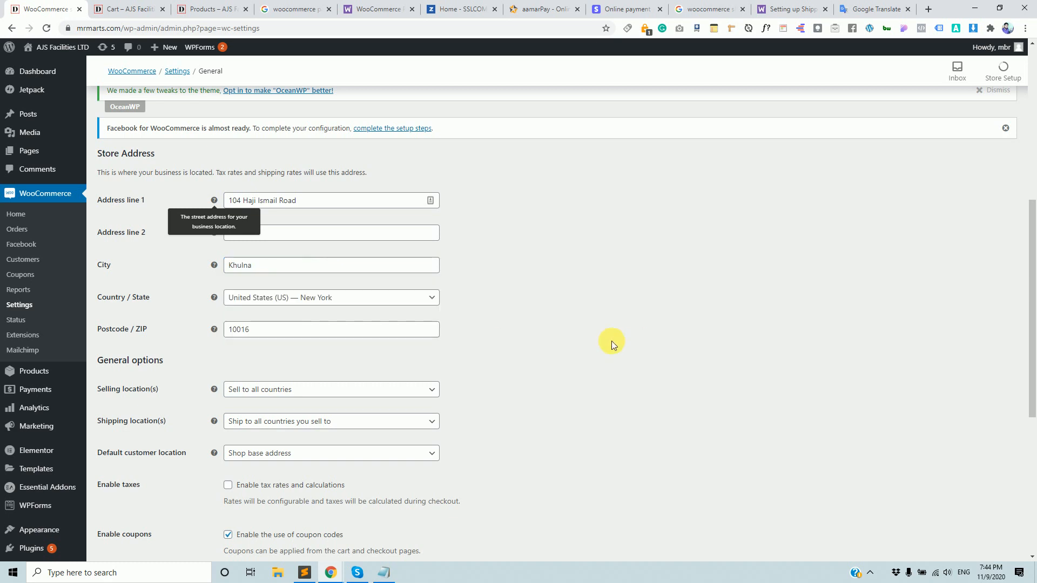
Set Country / State to Bangladesh — Khulna.
{"action": "left_click", "coordinate": [410, 300]}
{"action": "left_click", "coordinate": [410, 301]}
{"action": "scroll", "coordinate": [324, 398], "scroll_direction": "down", "scroll_amount": 15}
{"action": "scroll", "coordinate": [326, 399], "scroll_direction": "up", "scroll_amount": 15}
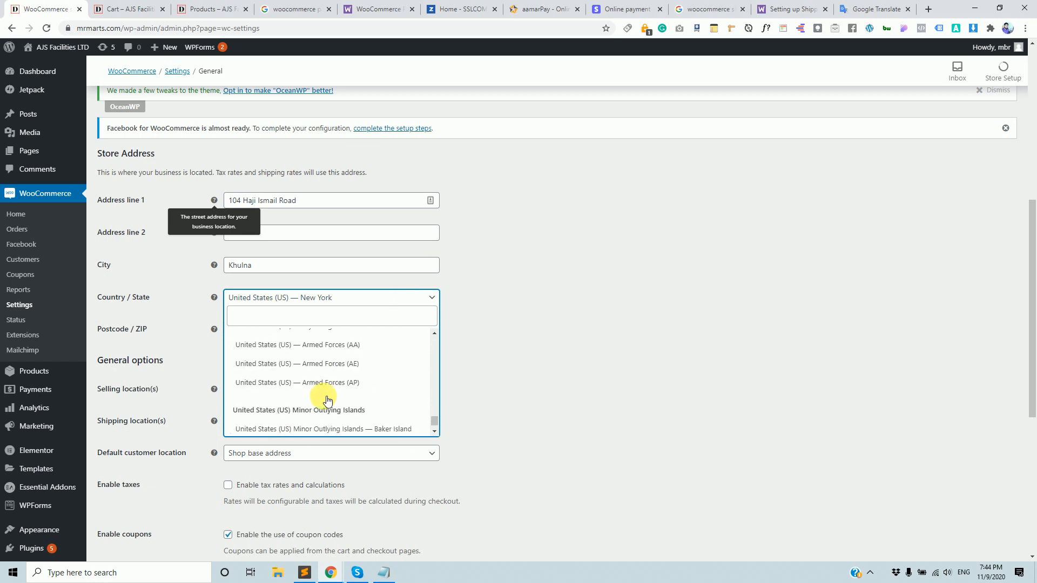
{"action": "left_click", "coordinate": [265, 314]}
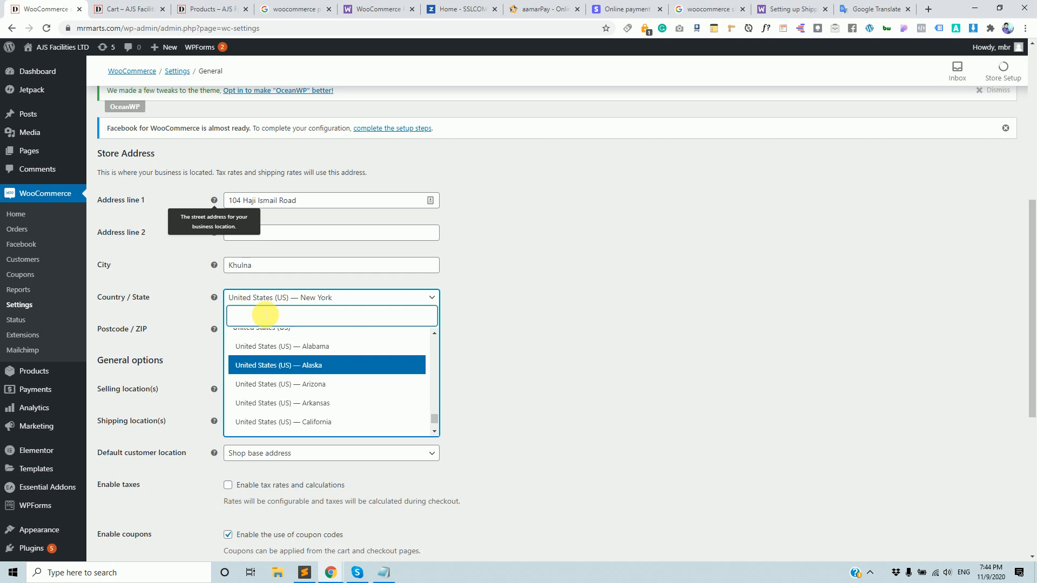
{"action": "type", "text": "B"}
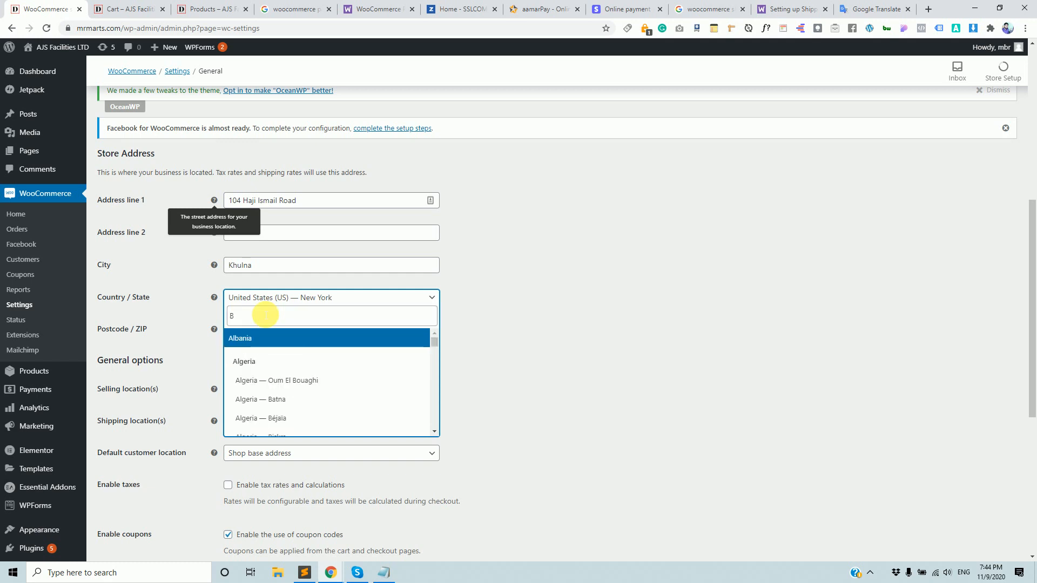
{"action": "type", "text": "angla"}
{"action": "scroll", "coordinate": [302, 360], "scroll_direction": "down", "scroll_amount": 1}
{"action": "scroll", "coordinate": [301, 360], "scroll_direction": "down", "scroll_amount": 5}
{"action": "scroll", "coordinate": [302, 360], "scroll_direction": "down", "scroll_amount": 5}
{"action": "scroll", "coordinate": [304, 383], "scroll_direction": "down", "scroll_amount": 8}
{"action": "scroll", "coordinate": [304, 390], "scroll_direction": "up", "scroll_amount": 15}
{"action": "scroll", "coordinate": [305, 391], "scroll_direction": "up", "scroll_amount": 4}
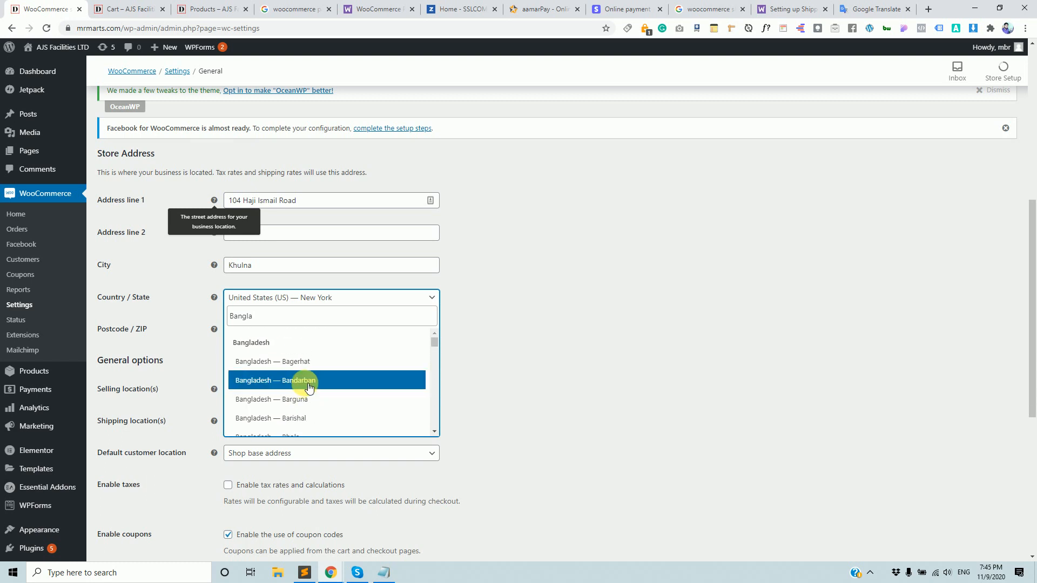
{"action": "scroll", "coordinate": [312, 397], "scroll_direction": "down", "scroll_amount": 2}
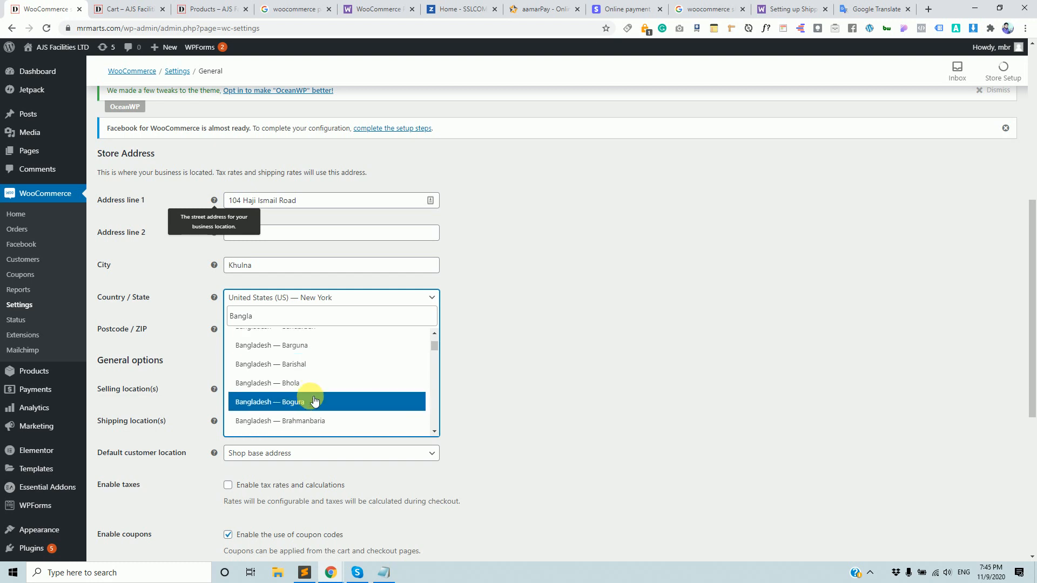
{"action": "scroll", "coordinate": [316, 396], "scroll_direction": "down", "scroll_amount": 10}
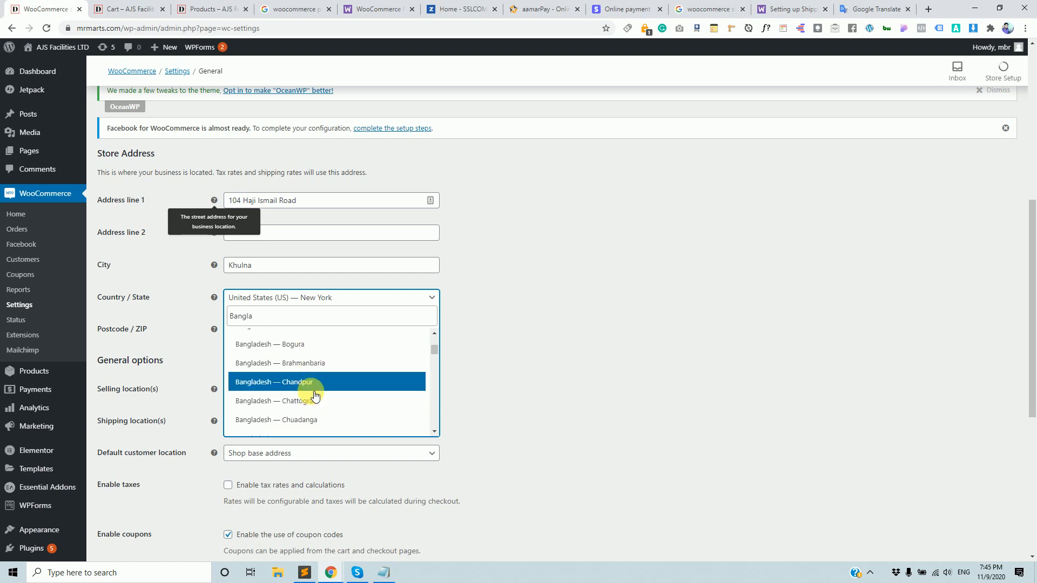
{"action": "scroll", "coordinate": [315, 396], "scroll_direction": "down", "scroll_amount": 3}
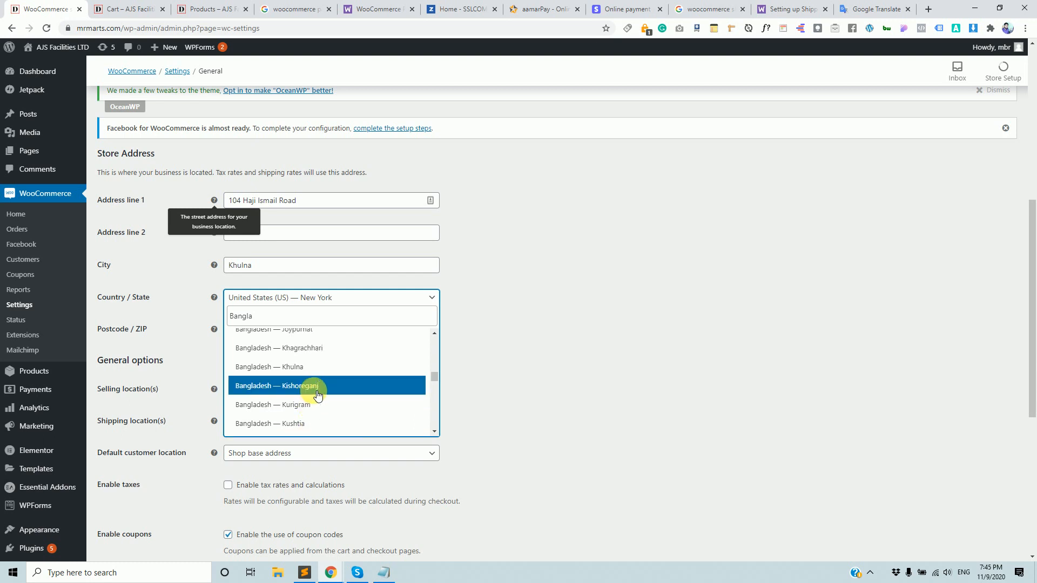
{"action": "scroll", "coordinate": [323, 373], "scroll_direction": "up", "scroll_amount": 1}
{"action": "left_click", "coordinate": [323, 369]}
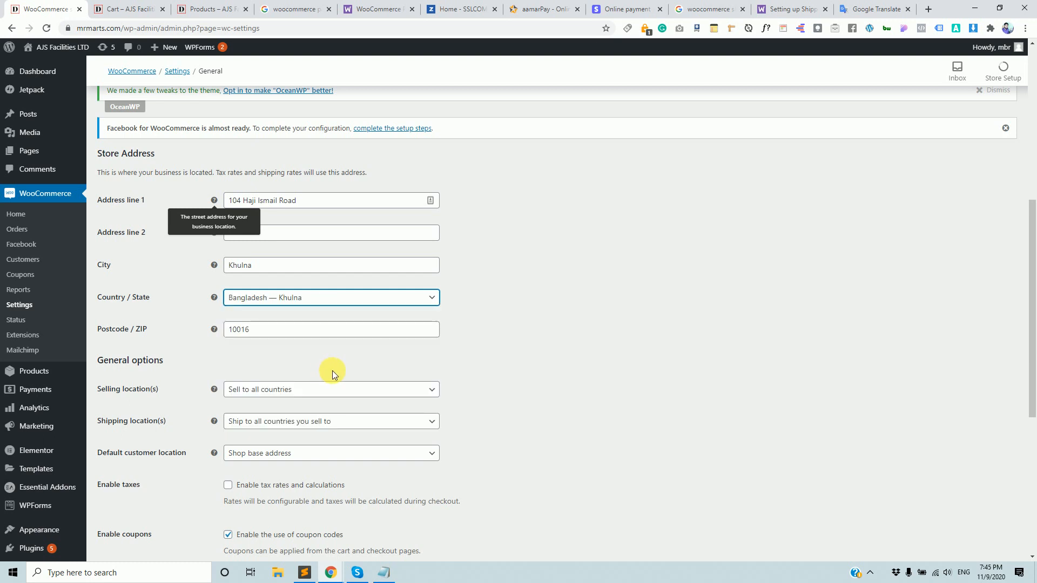
{"action": "left_click", "coordinate": [549, 350]}
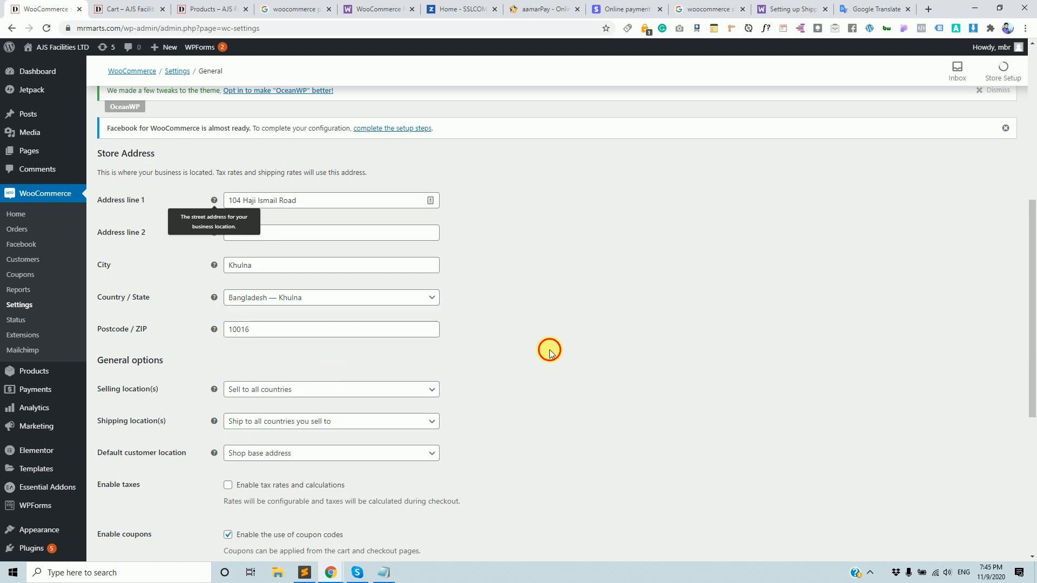
Change the postcode from 10016 to 9100.
{"action": "double_click", "coordinate": [274, 334]}
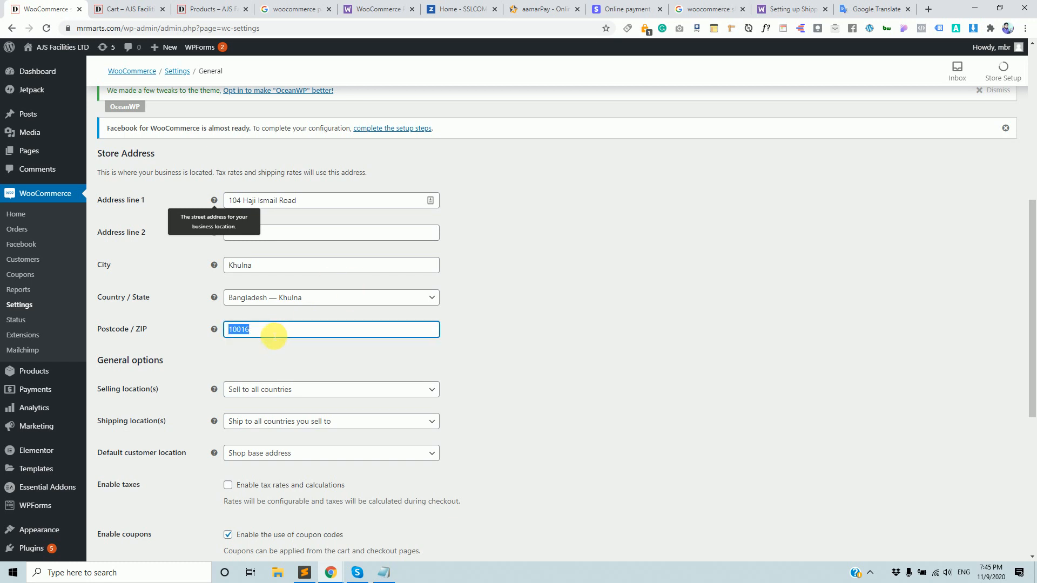
{"action": "key", "text": "BackSpace"}
{"action": "type", "text": "9100"}
{"action": "left_click", "coordinate": [479, 394]}
{"action": "scroll", "coordinate": [479, 394], "scroll_direction": "down", "scroll_amount": 2}
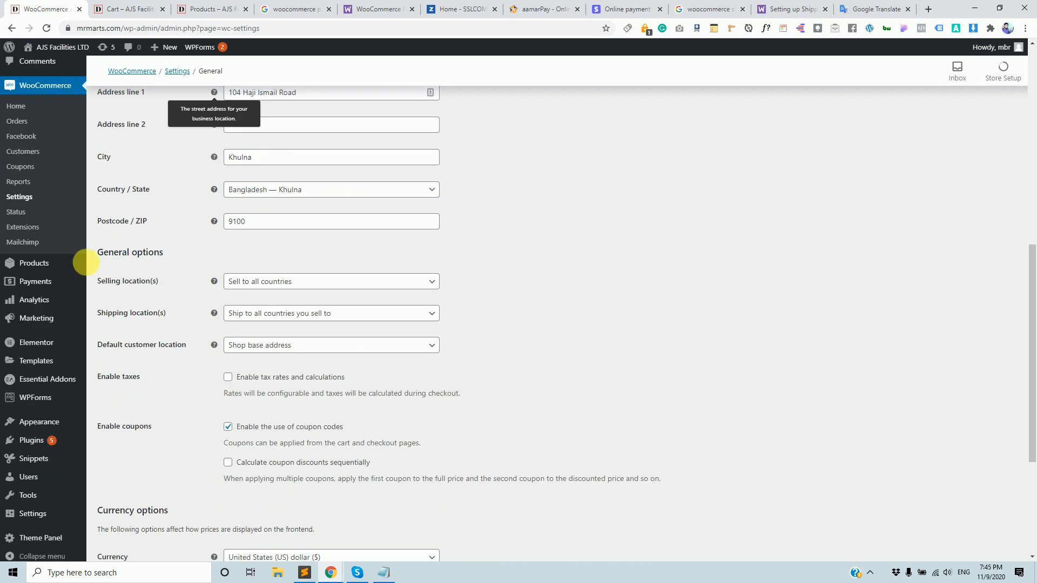
{"action": "left_click_drag", "start_coordinate": [166, 254], "coordinate": [104, 253]}
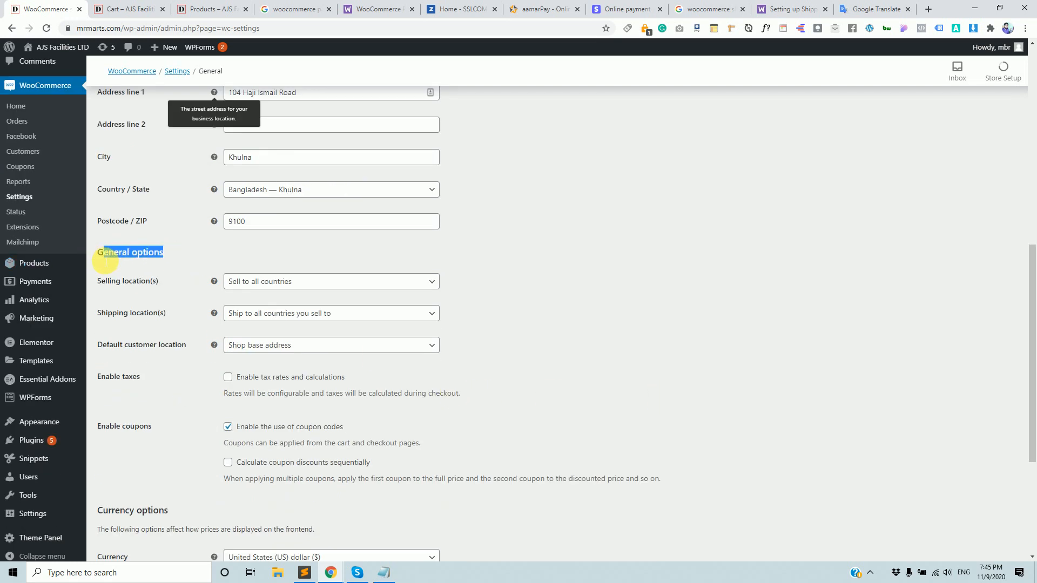
Glance at the selling location options and start, then cancel, a screenshot of the store address.
{"action": "left_click", "coordinate": [308, 283]}
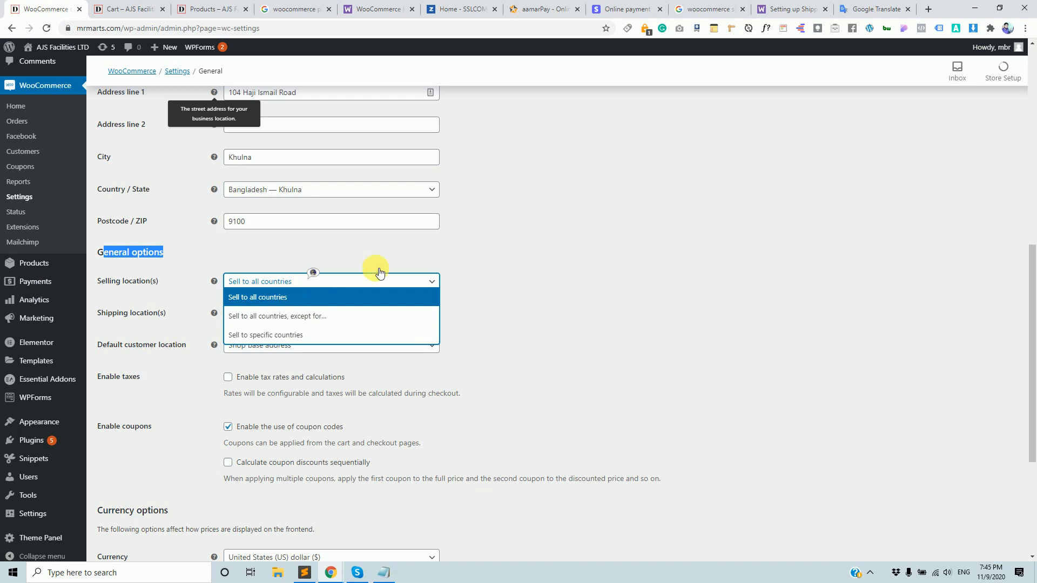
{"action": "left_click", "coordinate": [530, 264]}
{"action": "scroll", "coordinate": [225, 294], "scroll_direction": "up", "scroll_amount": 4}
{"action": "scroll", "coordinate": [238, 287], "scroll_direction": "down", "scroll_amount": 2}
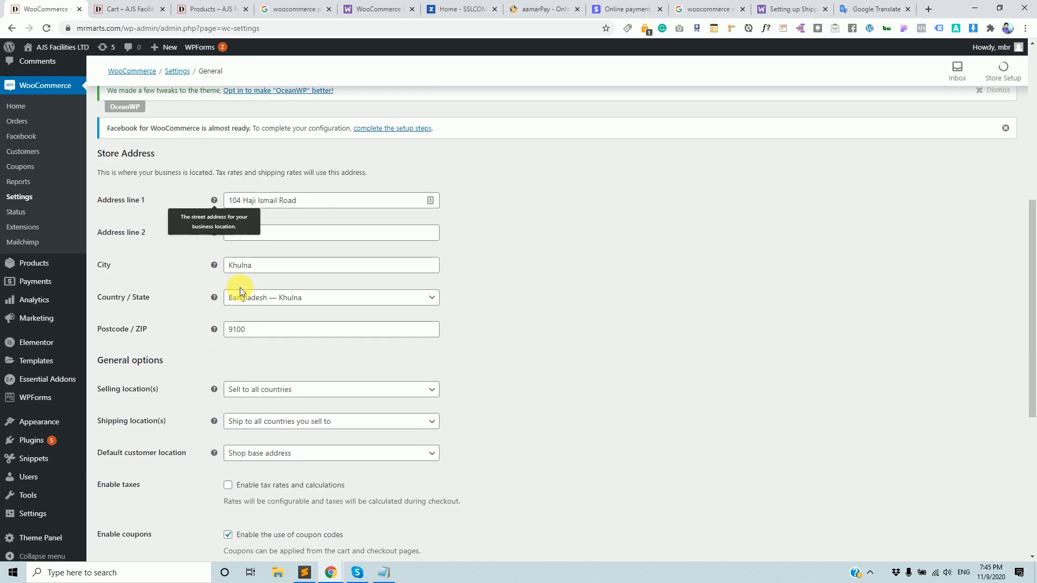
{"action": "key", "text": "Print"}
{"action": "left_click_drag", "start_coordinate": [86, 161], "coordinate": [598, 349]}
{"action": "left_click", "coordinate": [587, 359]}
Try selling to all countries except India.
{"action": "left_click", "coordinate": [344, 388]}
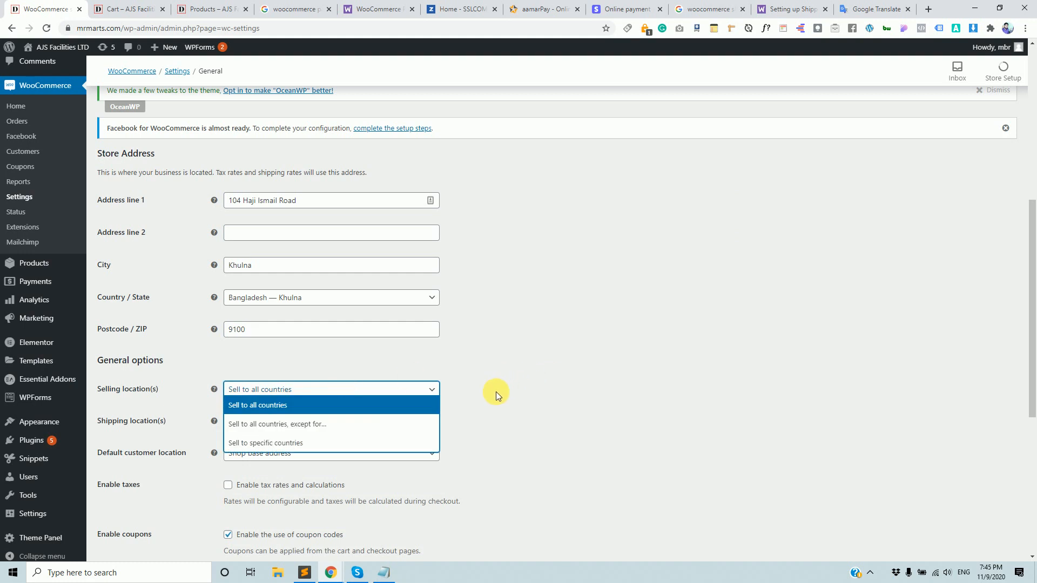
{"action": "left_click", "coordinate": [302, 426]}
{"action": "left_click", "coordinate": [304, 424]}
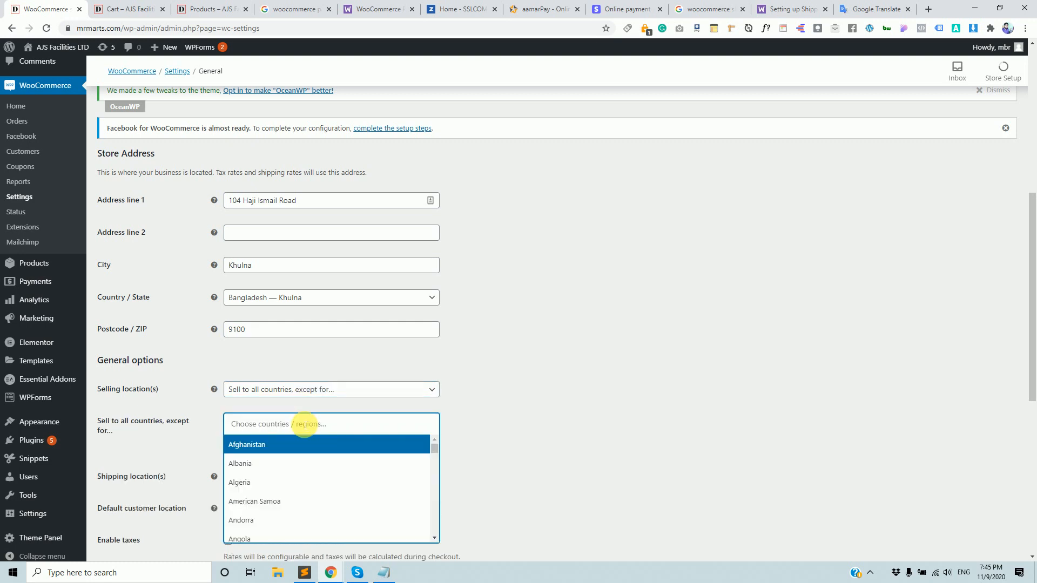
{"action": "type", "text": "ind"}
{"action": "left_click", "coordinate": [266, 464]}
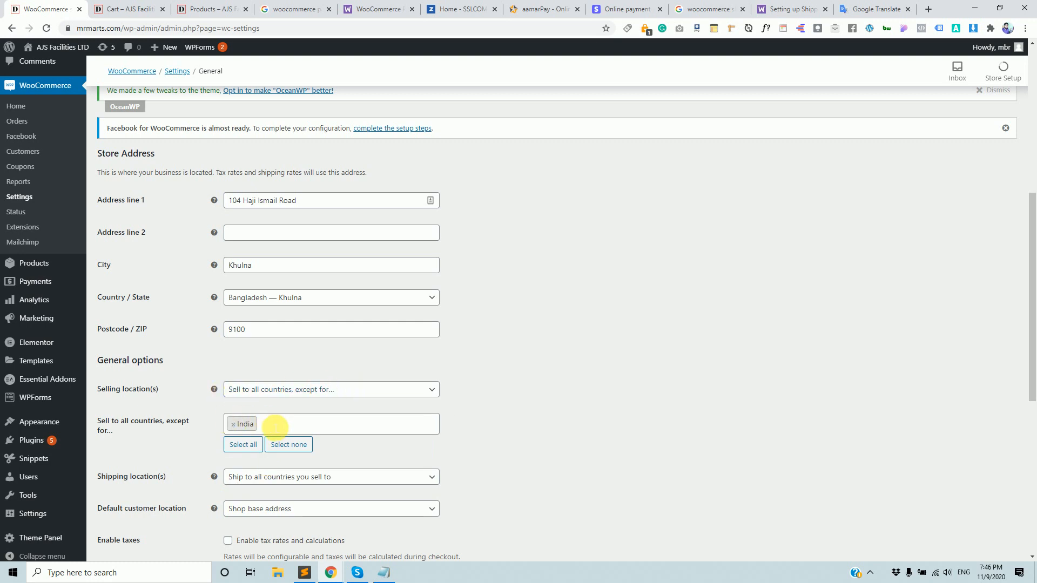
Switch to 'Sell to specific countries' and add Bangladesh as the only country.
{"action": "left_click", "coordinate": [362, 396]}
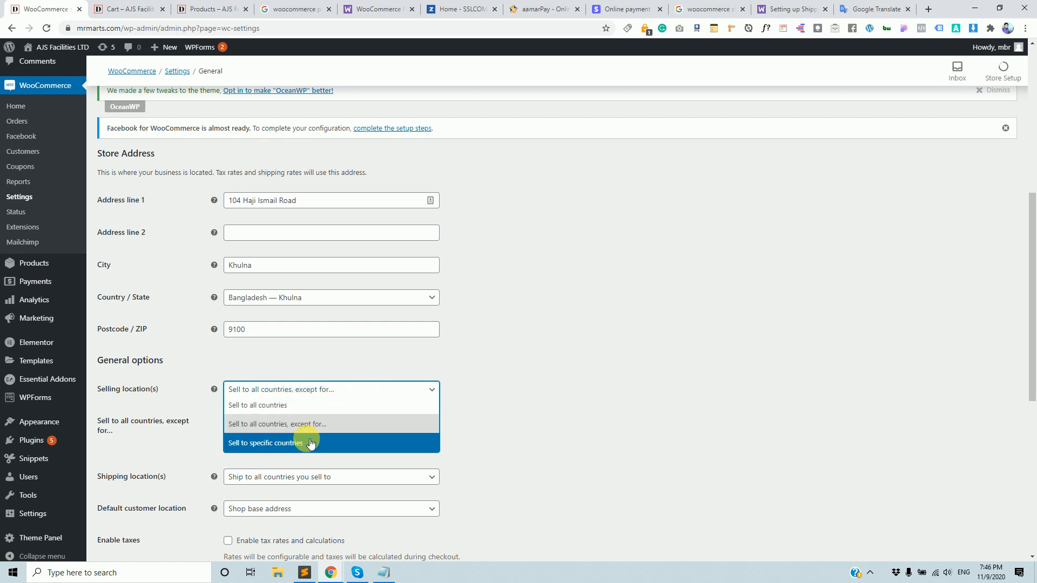
{"action": "left_click", "coordinate": [291, 448]}
{"action": "left_click", "coordinate": [291, 424]}
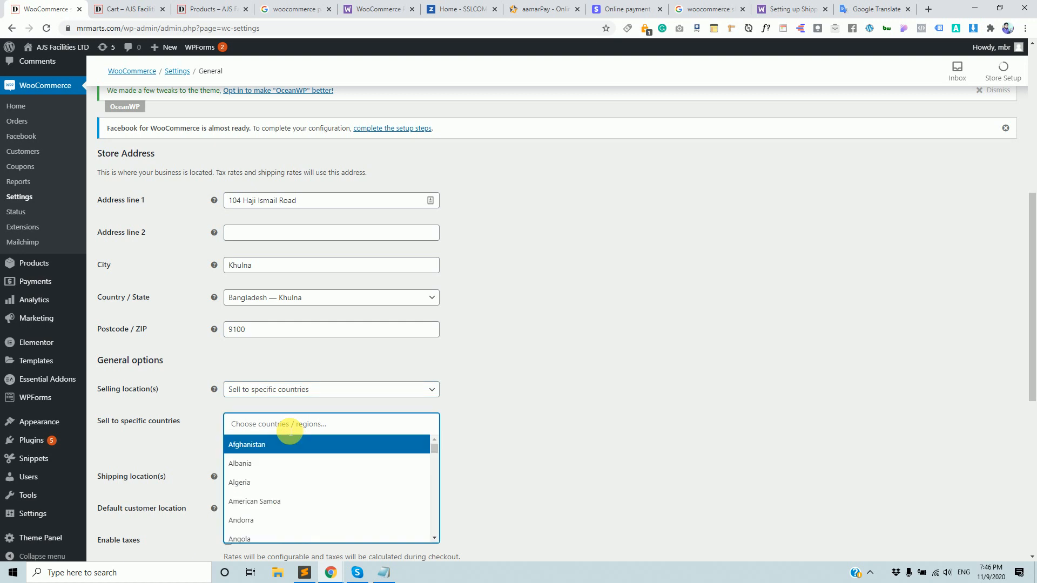
{"action": "type", "text": "bangl"}
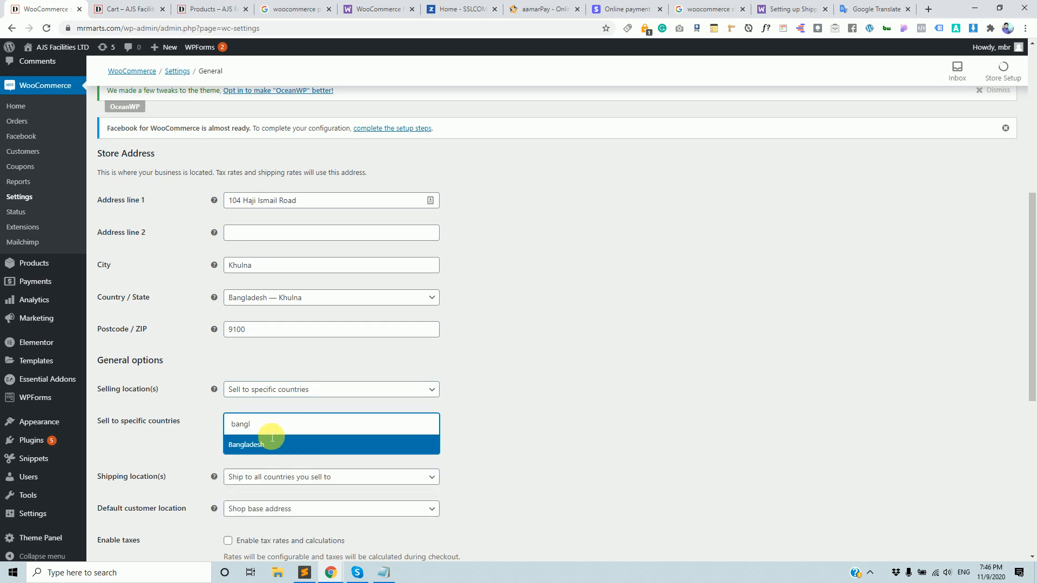
{"action": "left_click", "coordinate": [262, 443]}
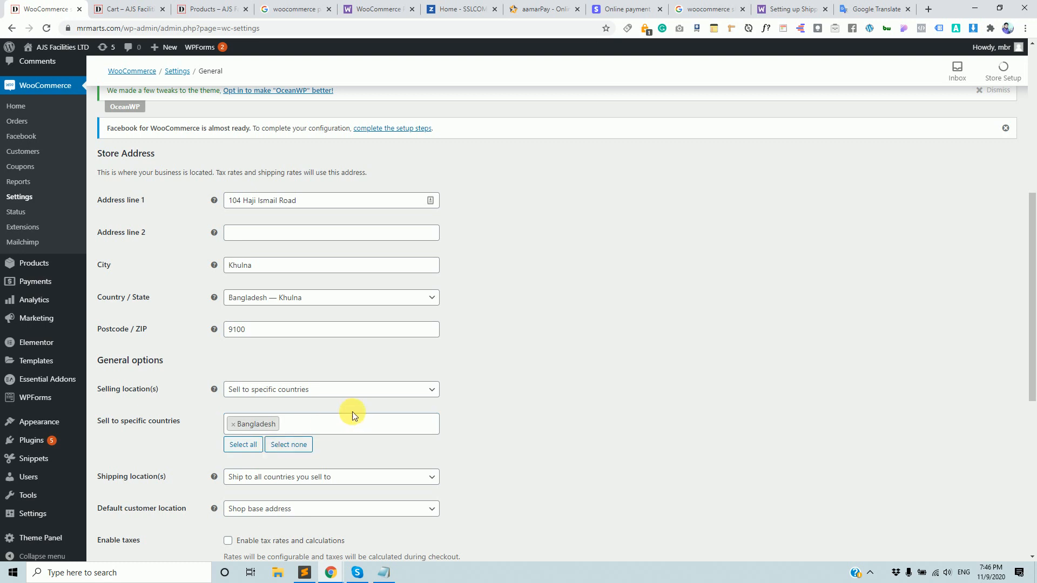
{"action": "scroll", "coordinate": [352, 411], "scroll_direction": "down", "scroll_amount": 3}
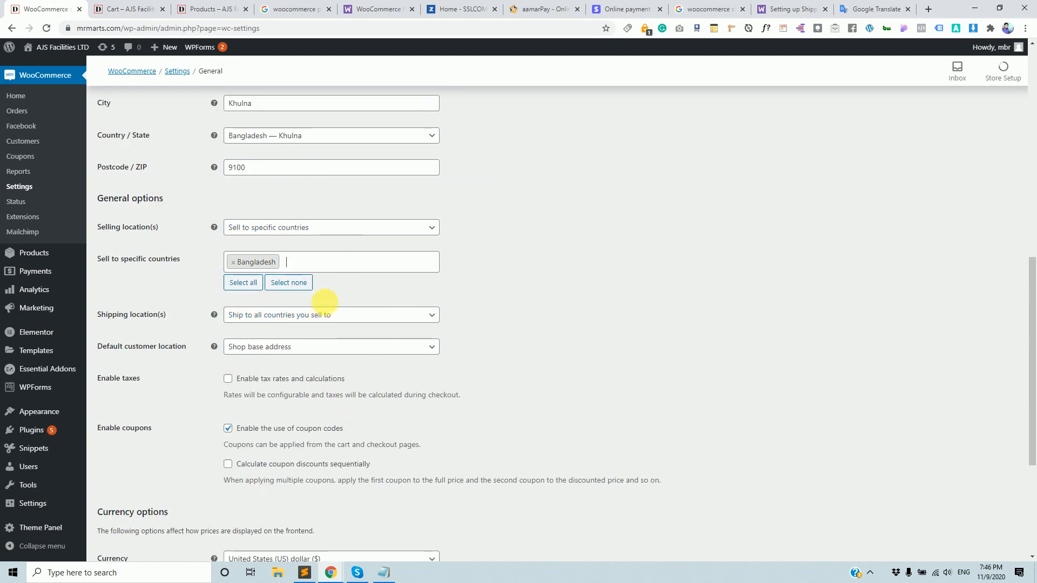
{"action": "left_click", "coordinate": [324, 315]}
{"action": "left_click", "coordinate": [327, 328]}
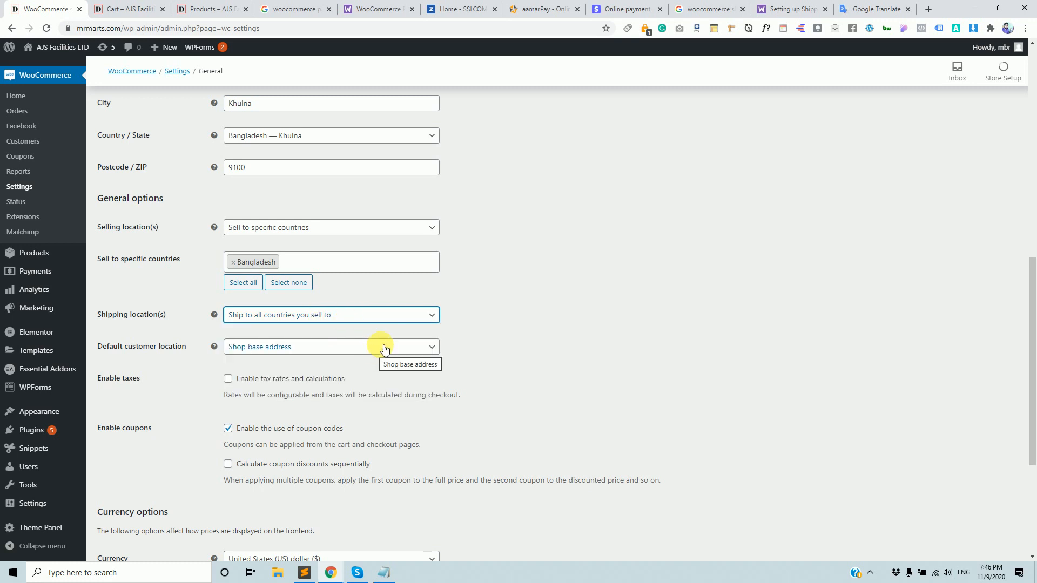
{"action": "scroll", "coordinate": [348, 369], "scroll_direction": "down", "scroll_amount": 1}
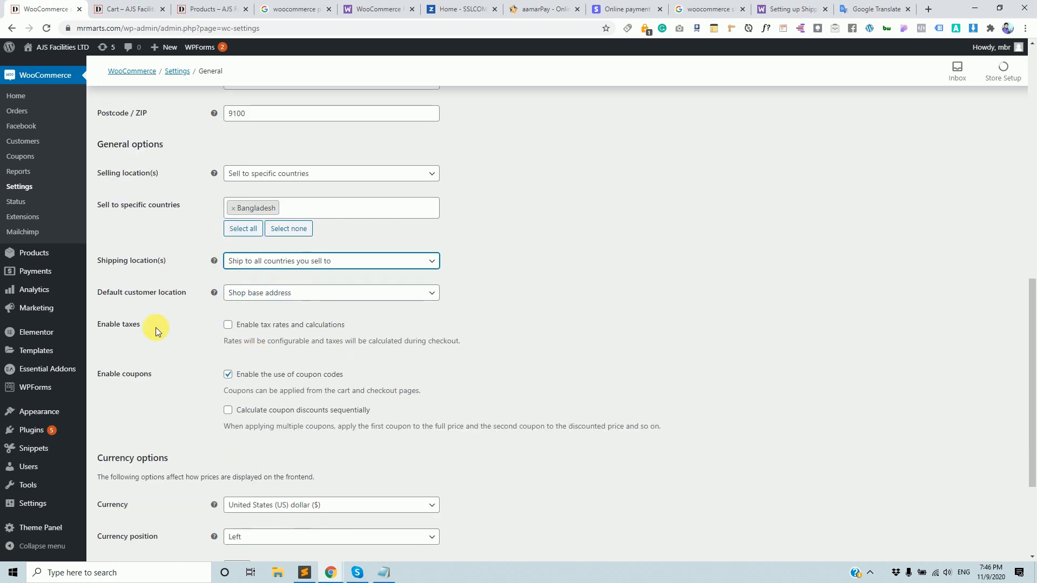
{"action": "left_click", "coordinate": [341, 294]}
{"action": "left_click", "coordinate": [630, 323]}
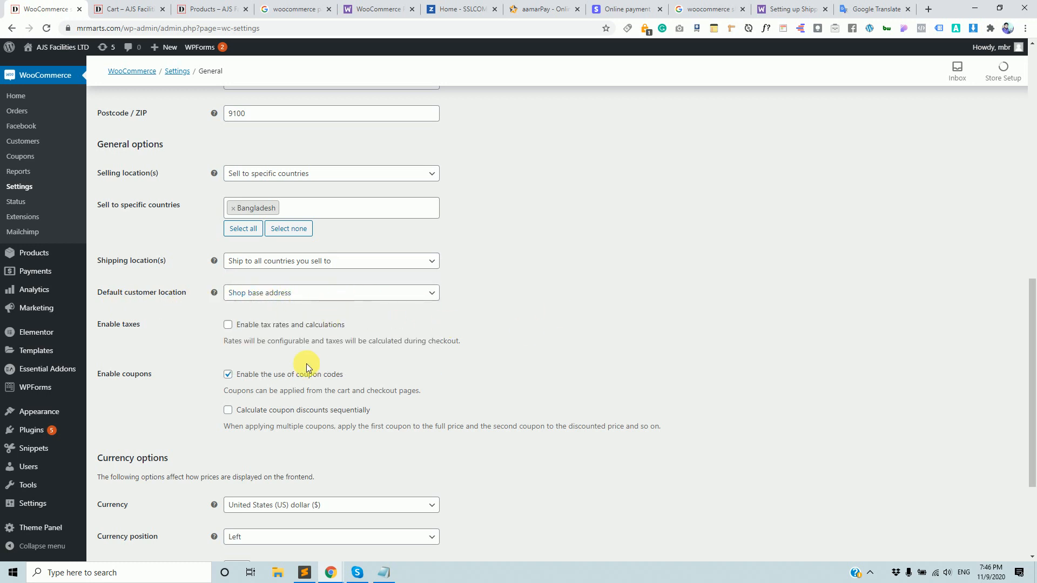
{"action": "left_click_drag", "start_coordinate": [218, 329], "coordinate": [368, 331]}
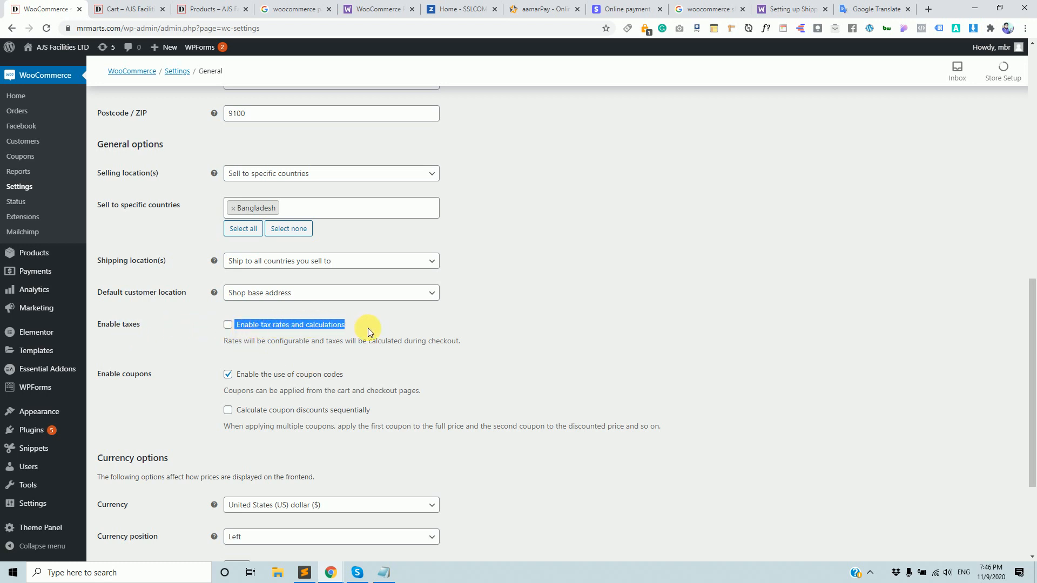
{"action": "left_click", "coordinate": [417, 326]}
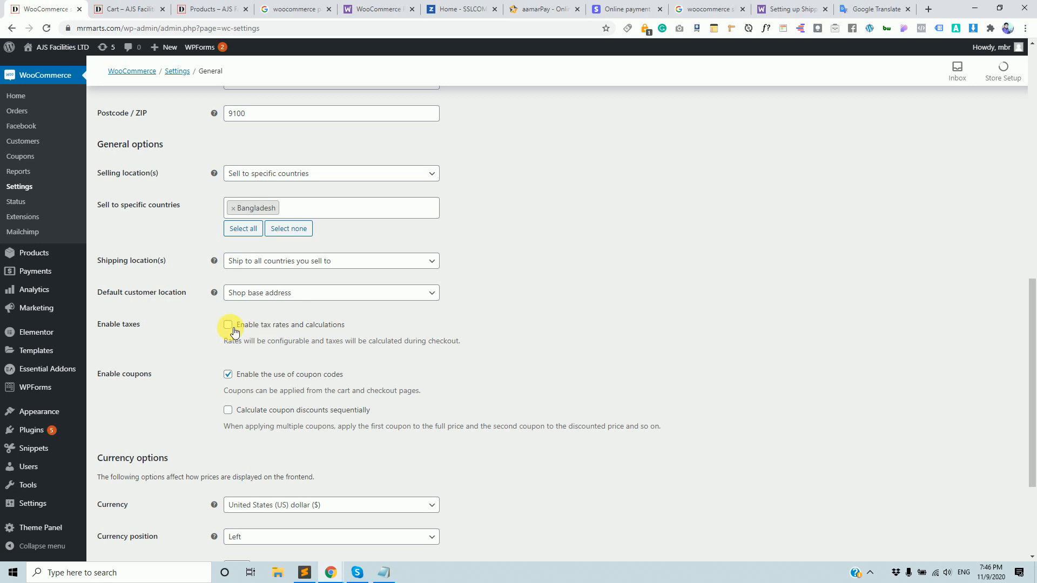
{"action": "left_click_drag", "start_coordinate": [236, 324], "coordinate": [344, 329]}
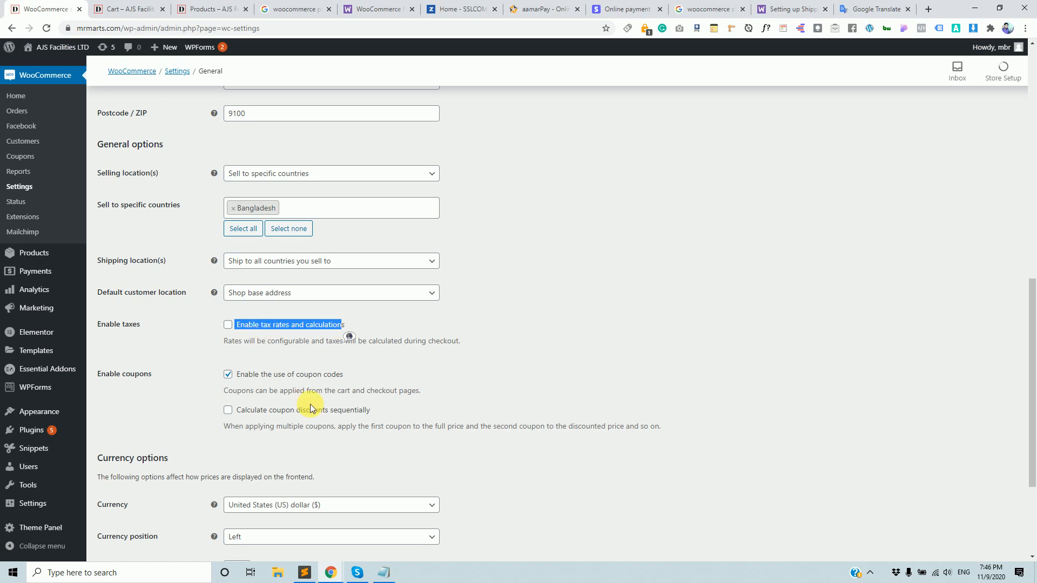
Change the store currency to Bangladeshi taka (৳) and save the General settings.
{"action": "scroll", "coordinate": [170, 407], "scroll_direction": "down", "scroll_amount": 2}
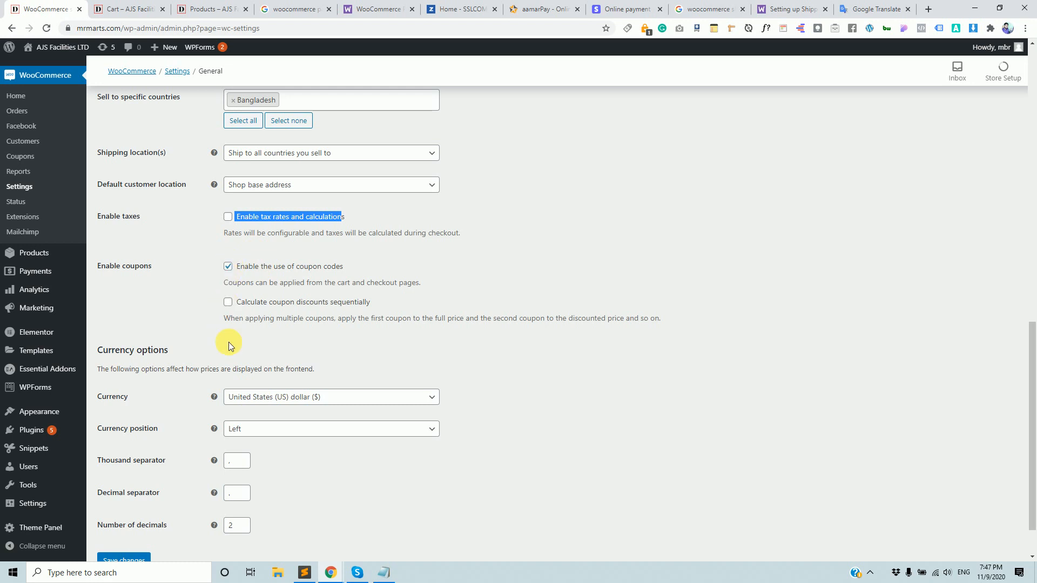
{"action": "scroll", "coordinate": [226, 342], "scroll_direction": "down", "scroll_amount": 1}
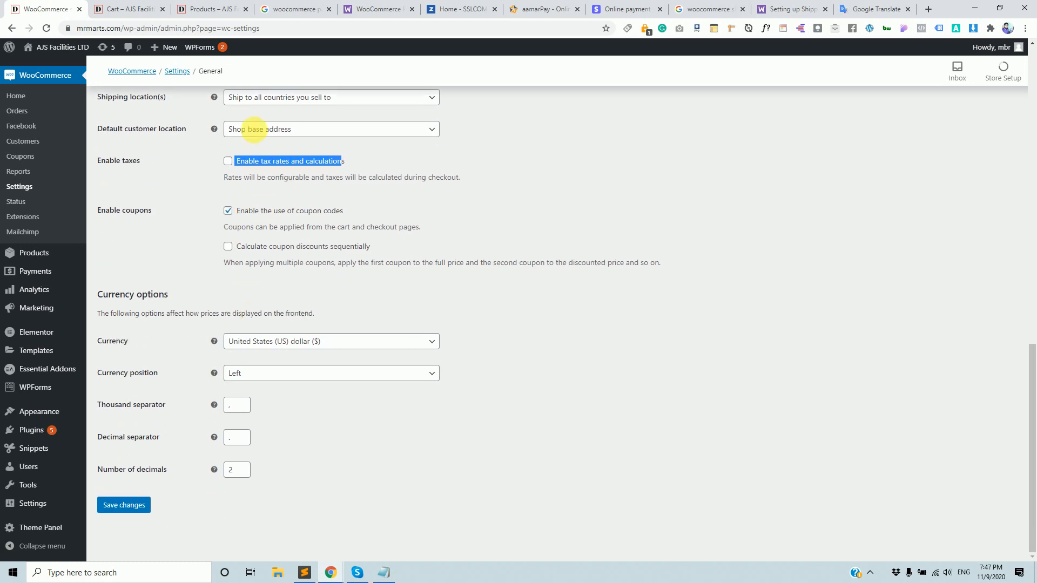
{"action": "left_click", "coordinate": [405, 344]}
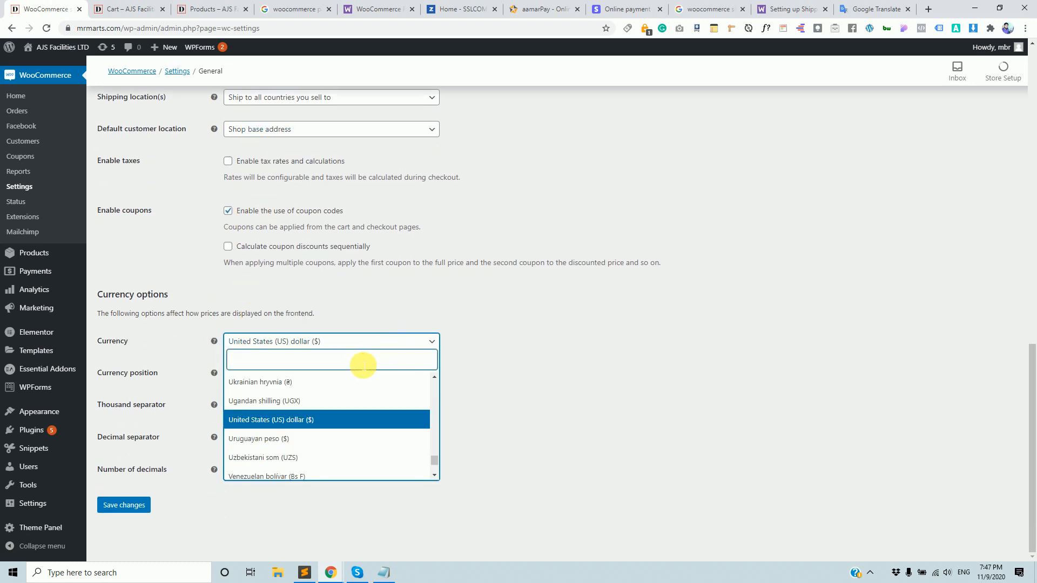
{"action": "type", "text": "tak"}
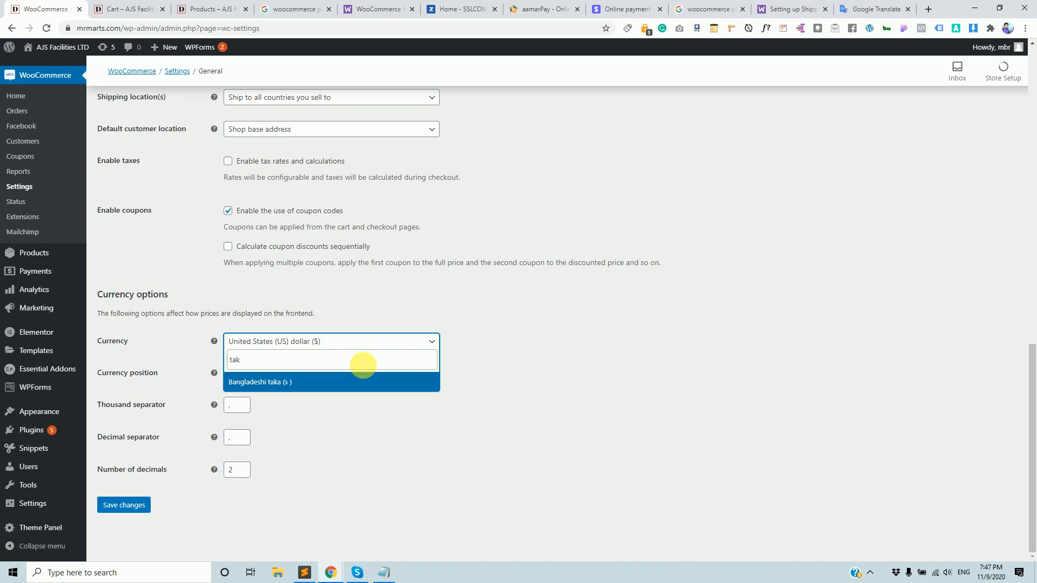
{"action": "left_click", "coordinate": [342, 385]}
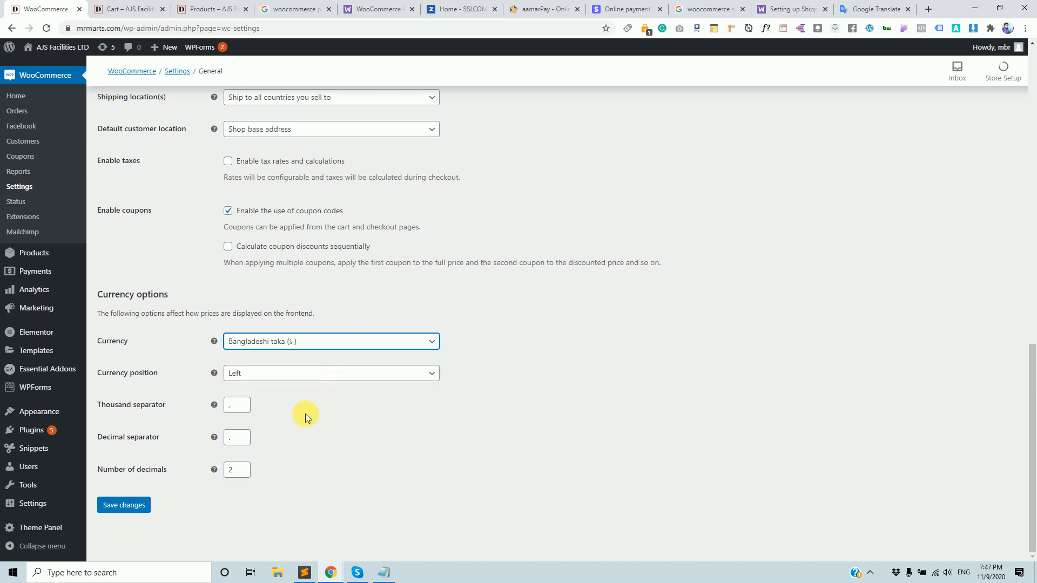
{"action": "scroll", "coordinate": [270, 398], "scroll_direction": "up", "scroll_amount": 5}
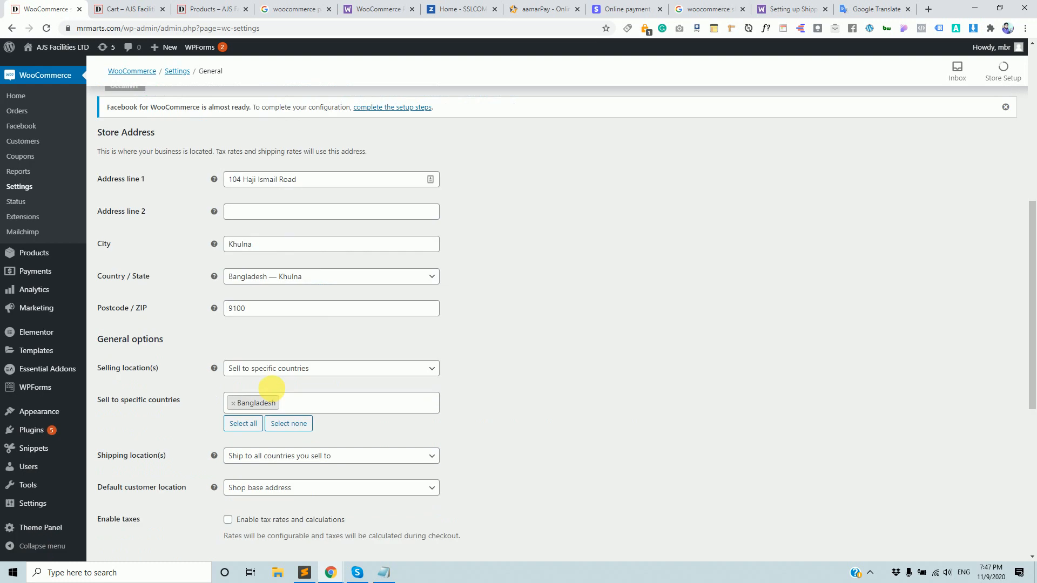
{"action": "scroll", "coordinate": [261, 386], "scroll_direction": "down", "scroll_amount": 5}
{"action": "left_click", "coordinate": [142, 507]}
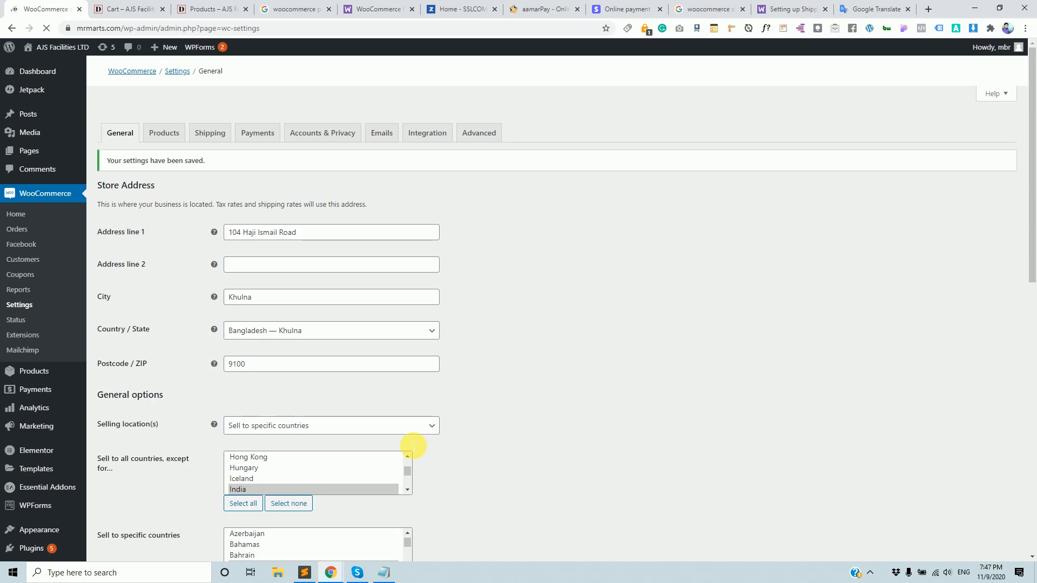
Review the saved General settings, leave Shipping location(s) unchanged, then go to Shipping settings.
{"action": "scroll", "coordinate": [312, 481], "scroll_direction": "down", "scroll_amount": 10}
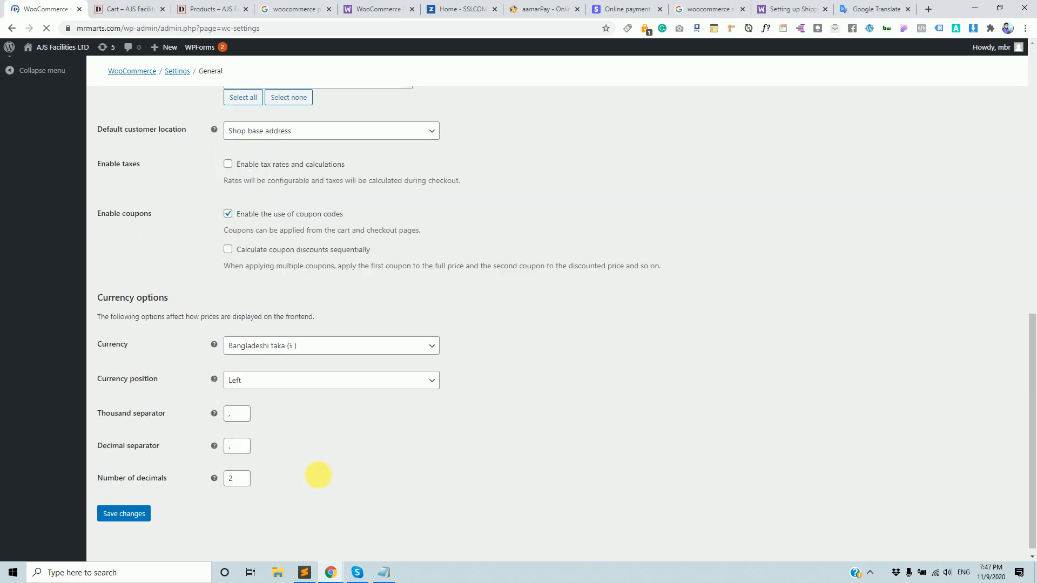
{"action": "scroll", "coordinate": [324, 475], "scroll_direction": "up", "scroll_amount": 4}
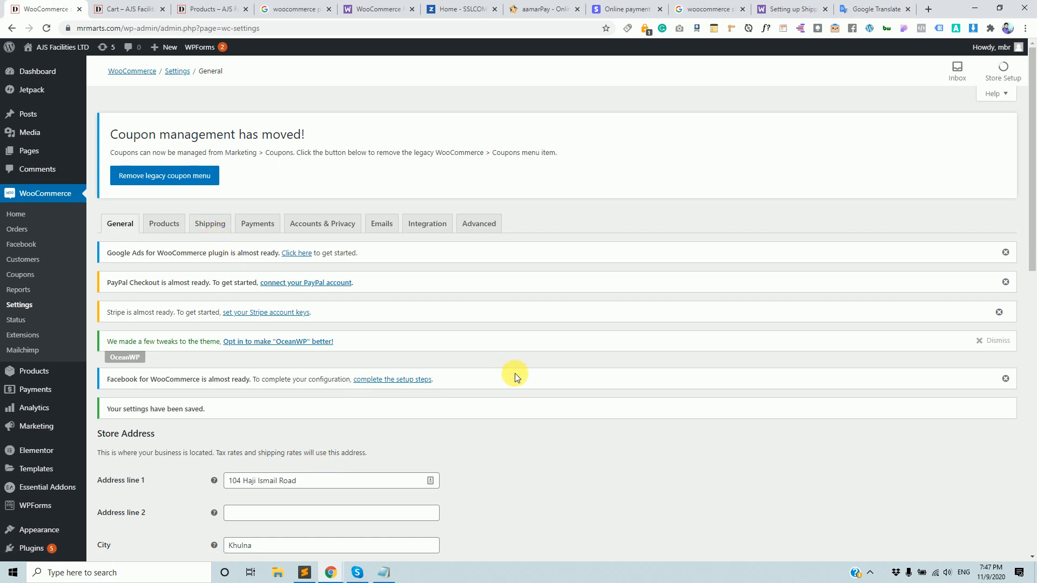
{"action": "scroll", "coordinate": [515, 372], "scroll_direction": "down", "scroll_amount": 7}
{"action": "scroll", "coordinate": [515, 372], "scroll_direction": "down", "scroll_amount": 5}
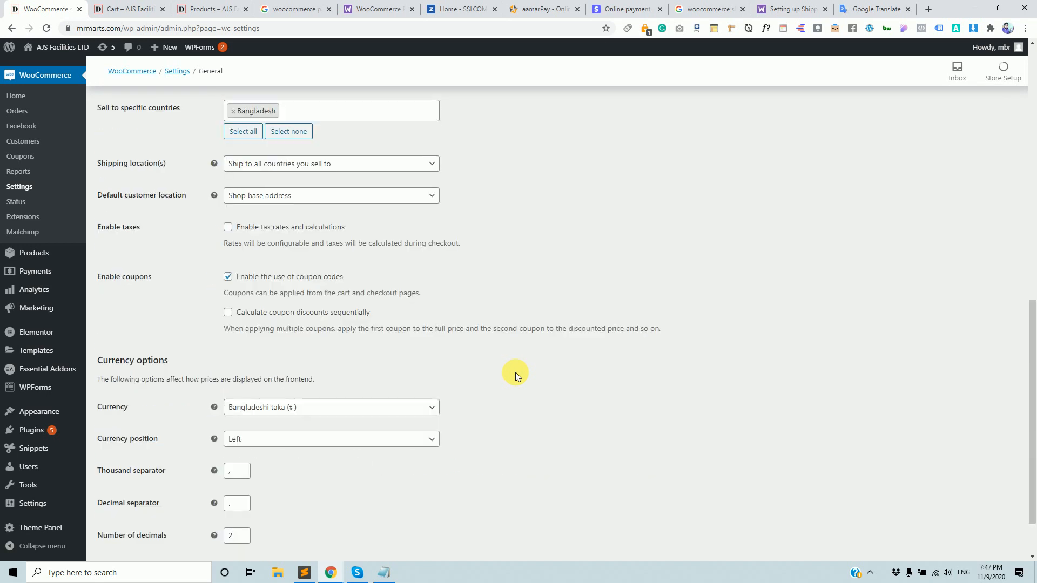
{"action": "scroll", "coordinate": [515, 372], "scroll_direction": "up", "scroll_amount": 2}
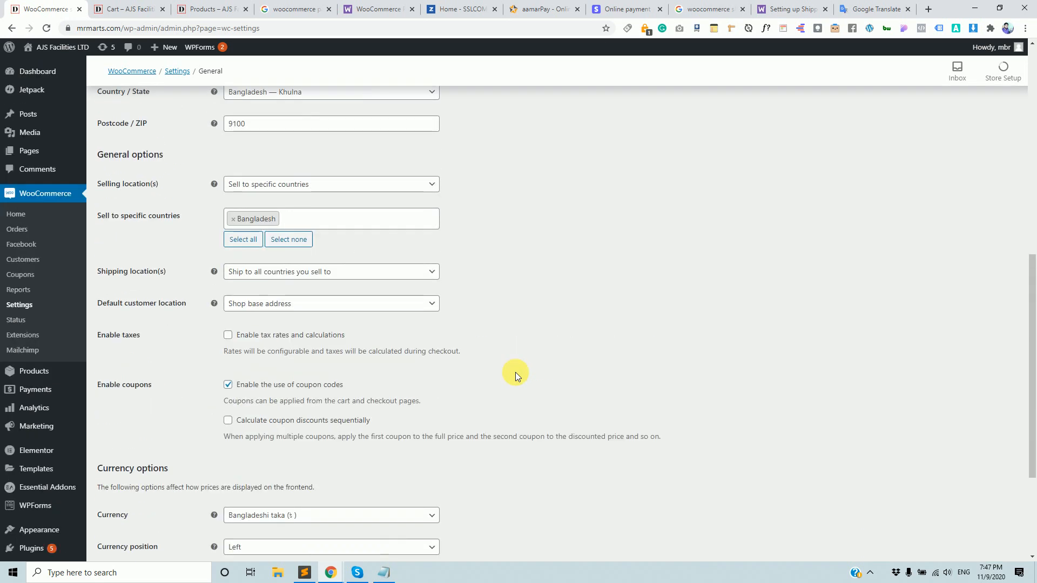
{"action": "left_click", "coordinate": [390, 327]}
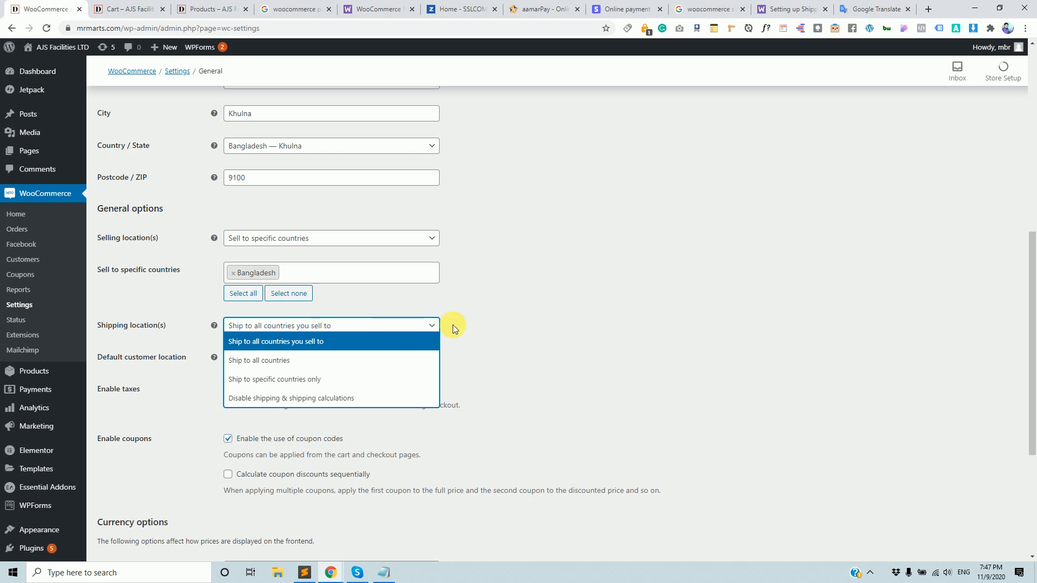
{"action": "left_click", "coordinate": [505, 319]}
{"action": "scroll", "coordinate": [441, 319], "scroll_direction": "up", "scroll_amount": 8}
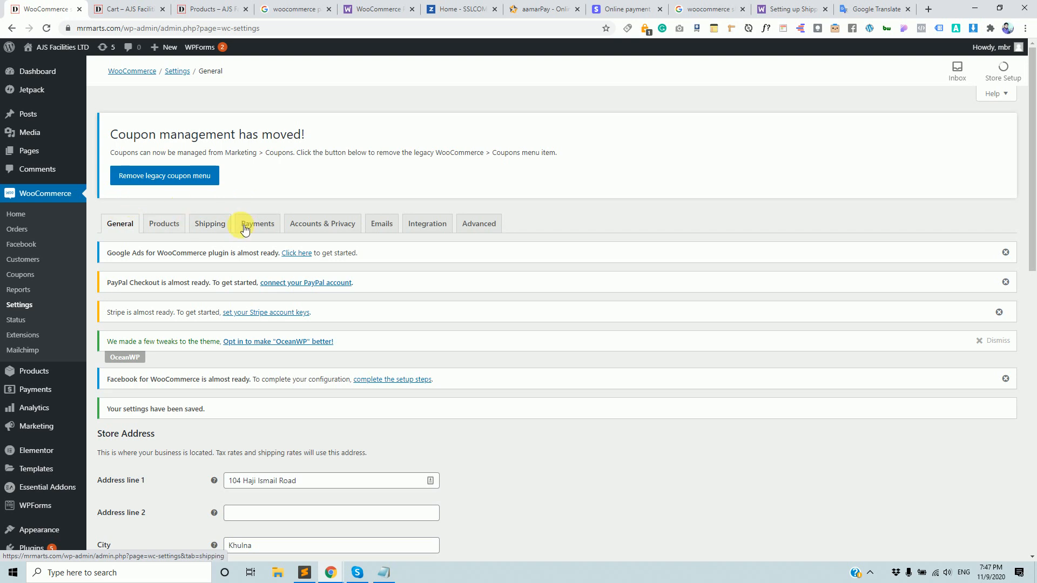
{"action": "left_click", "coordinate": [215, 223]}
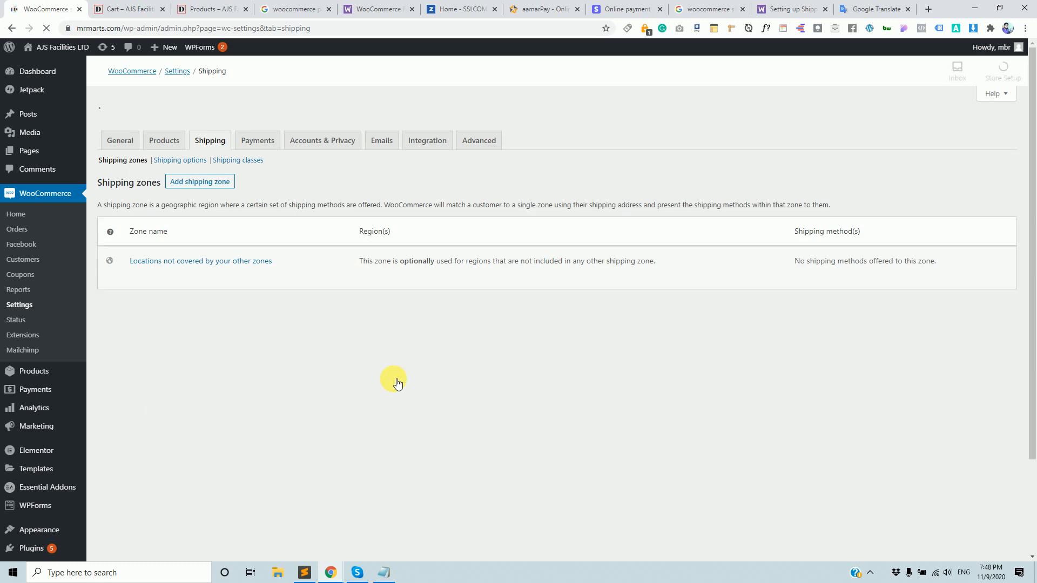
Read the Shipping zones explanation, highlighting the zone definition sentence.
{"action": "scroll", "coordinate": [392, 380], "scroll_direction": "down", "scroll_amount": 5}
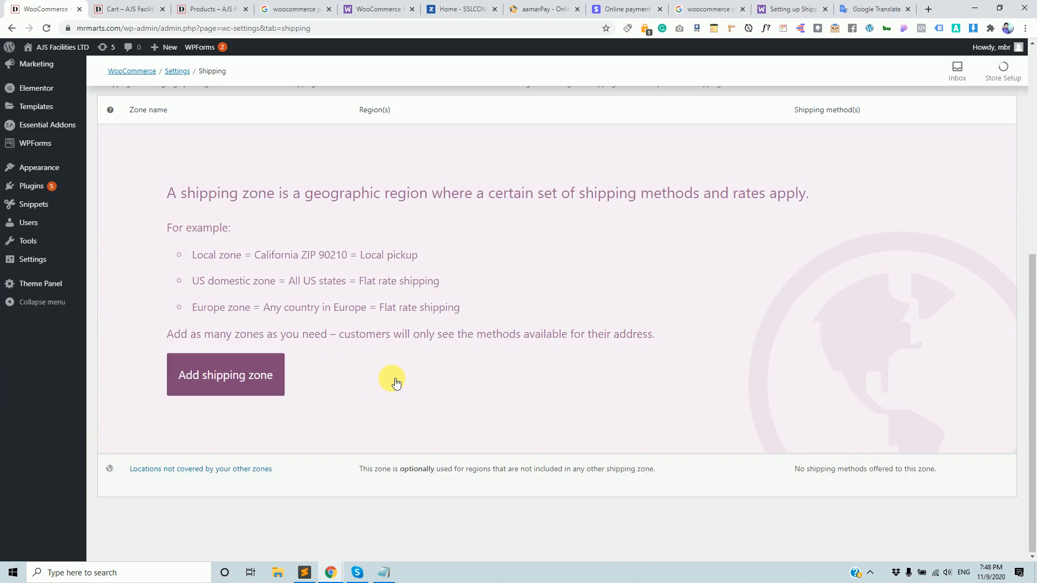
{"action": "scroll", "coordinate": [216, 281], "scroll_direction": "up", "scroll_amount": 2}
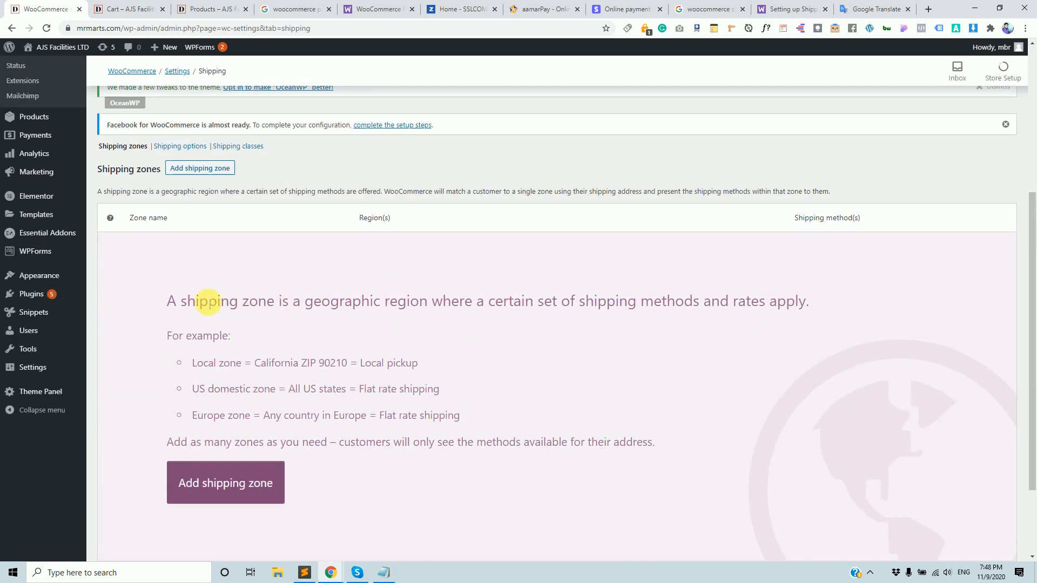
{"action": "scroll", "coordinate": [743, 386], "scroll_direction": "down", "scroll_amount": 2}
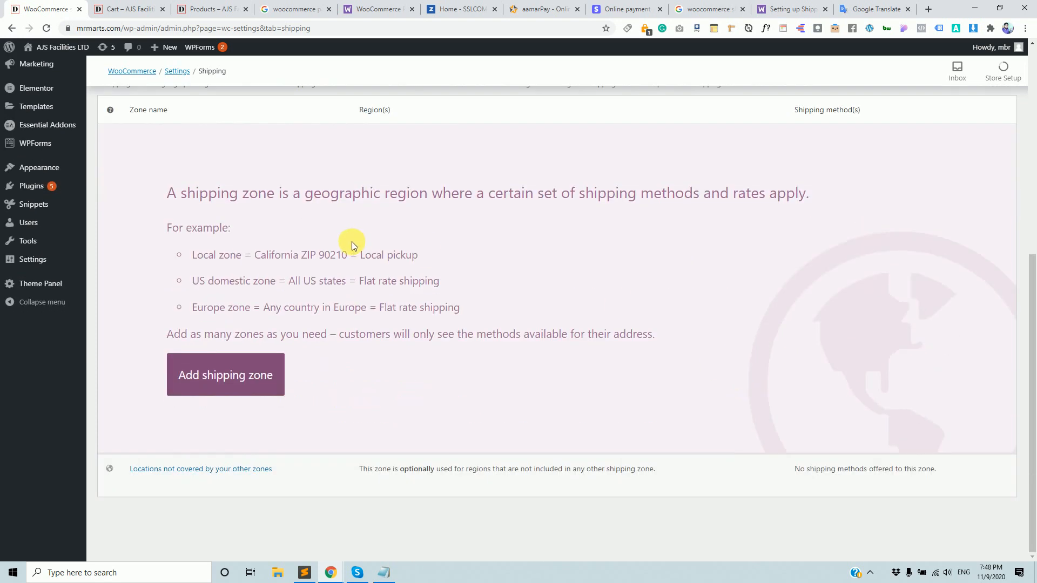
{"action": "scroll", "coordinate": [619, 277], "scroll_direction": "up", "scroll_amount": 3}
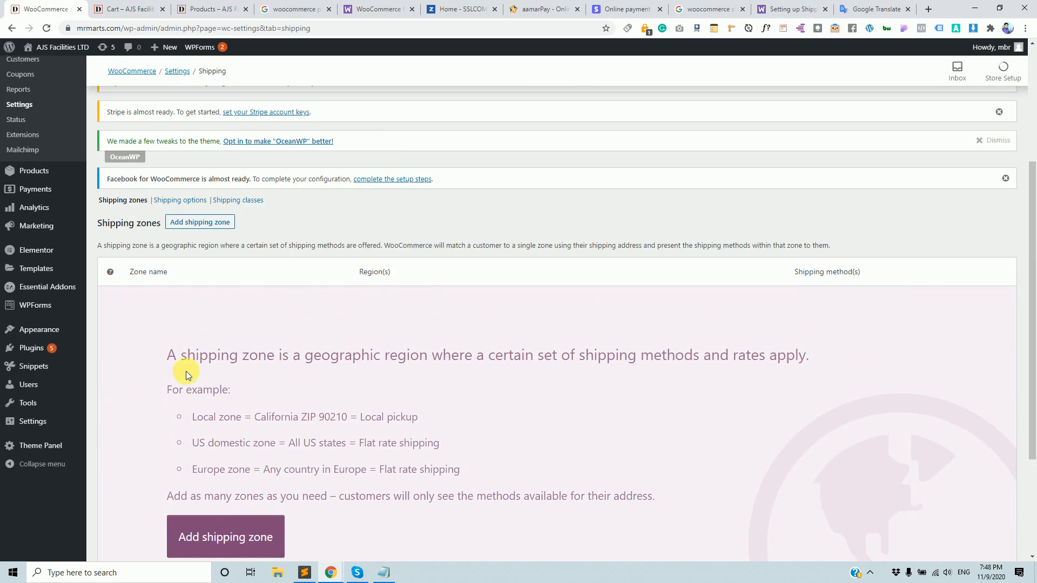
{"action": "scroll", "coordinate": [185, 371], "scroll_direction": "down", "scroll_amount": 3}
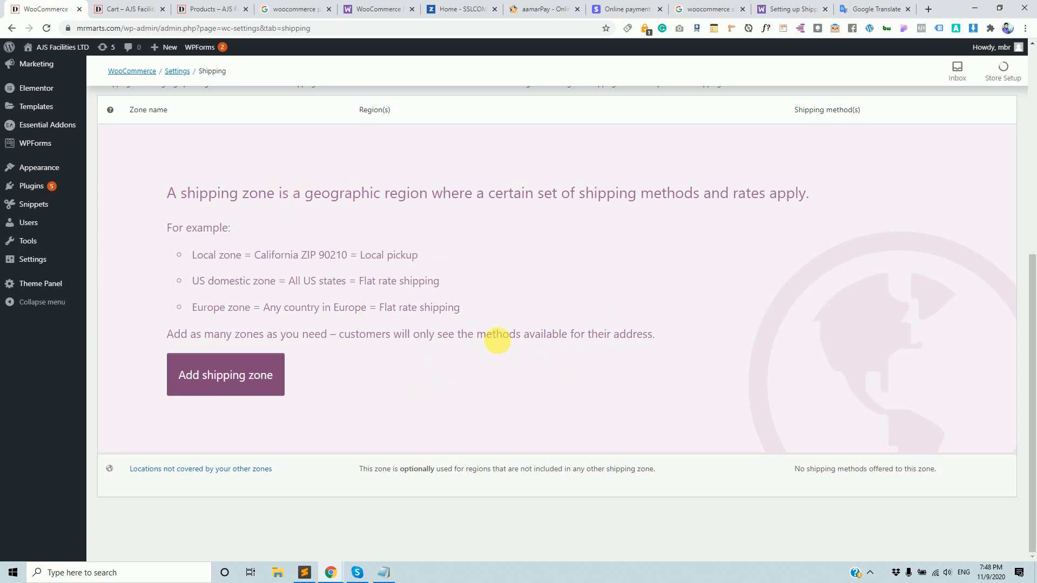
{"action": "left_click_drag", "start_coordinate": [199, 194], "coordinate": [731, 273]}
{"action": "left_click", "coordinate": [729, 270]}
{"action": "left_click_drag", "start_coordinate": [172, 195], "coordinate": [820, 200]}
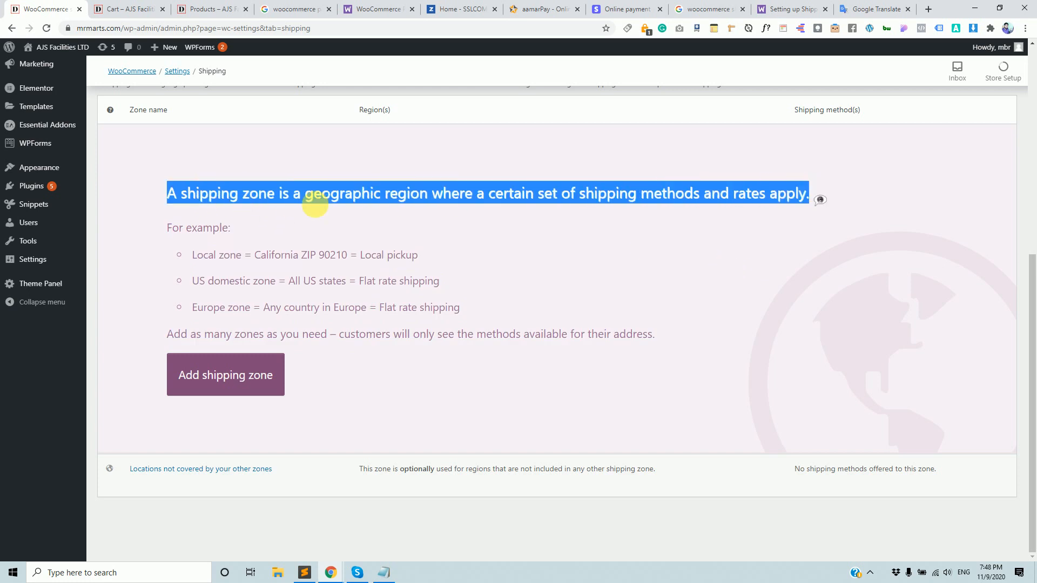
{"action": "left_click", "coordinate": [490, 270]}
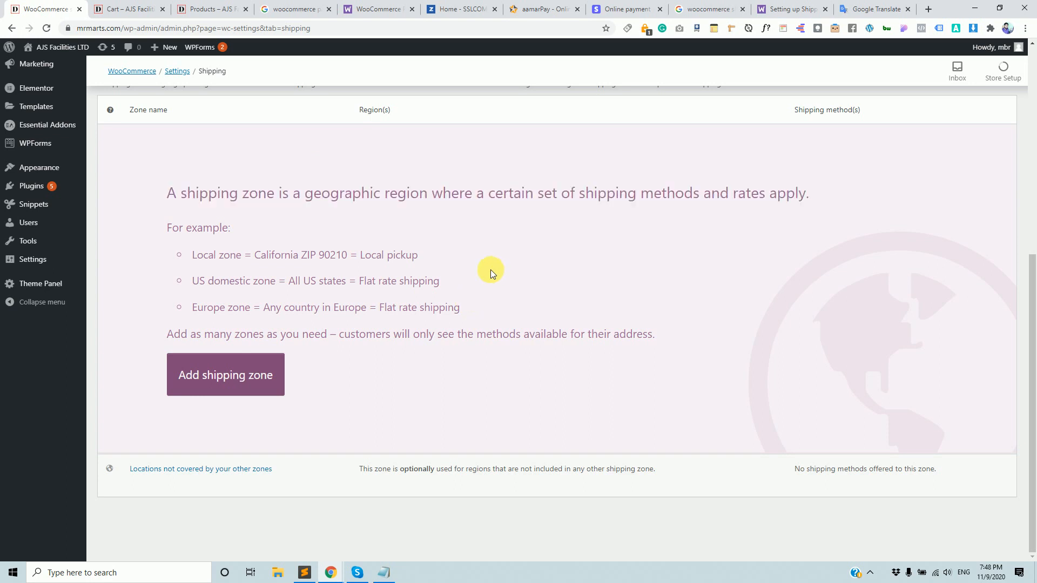
Highlight the Local zone example in the Shipping zones explanation.
{"action": "scroll", "coordinate": [257, 226], "scroll_direction": "up", "scroll_amount": 2}
{"action": "scroll", "coordinate": [332, 327], "scroll_direction": "down", "scroll_amount": 2}
{"action": "scroll", "coordinate": [331, 328], "scroll_direction": "up", "scroll_amount": 2}
{"action": "scroll", "coordinate": [330, 328], "scroll_direction": "up", "scroll_amount": 3}
{"action": "scroll", "coordinate": [277, 301], "scroll_direction": "down", "scroll_amount": 5}
{"action": "left_click_drag", "start_coordinate": [197, 255], "coordinate": [358, 257]}
{"action": "left_click", "coordinate": [274, 246]}
{"action": "scroll", "coordinate": [277, 245], "scroll_direction": "up", "scroll_amount": 5}
{"action": "scroll", "coordinate": [310, 225], "scroll_direction": "down", "scroll_amount": 5}
Add blank lines below '3.Local Pickup' in shipping.txt and minimize Notepad.
{"action": "left_click", "coordinate": [383, 571]}
{"action": "left_click", "coordinate": [213, 196]}
{"action": "key", "text": "Return"}
{"action": "key", "text": "Return"}
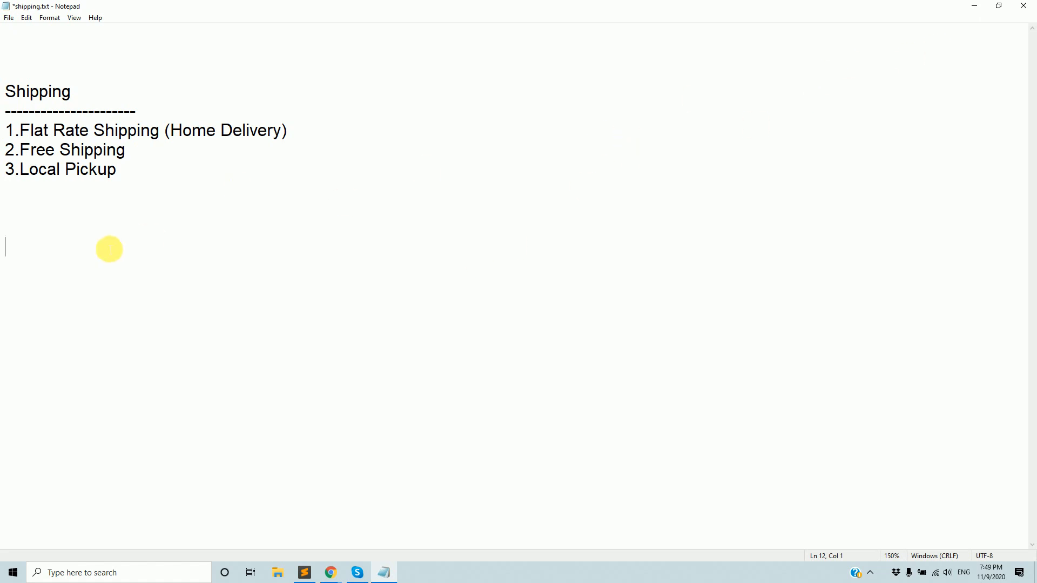
{"action": "left_click", "coordinate": [975, 6]}
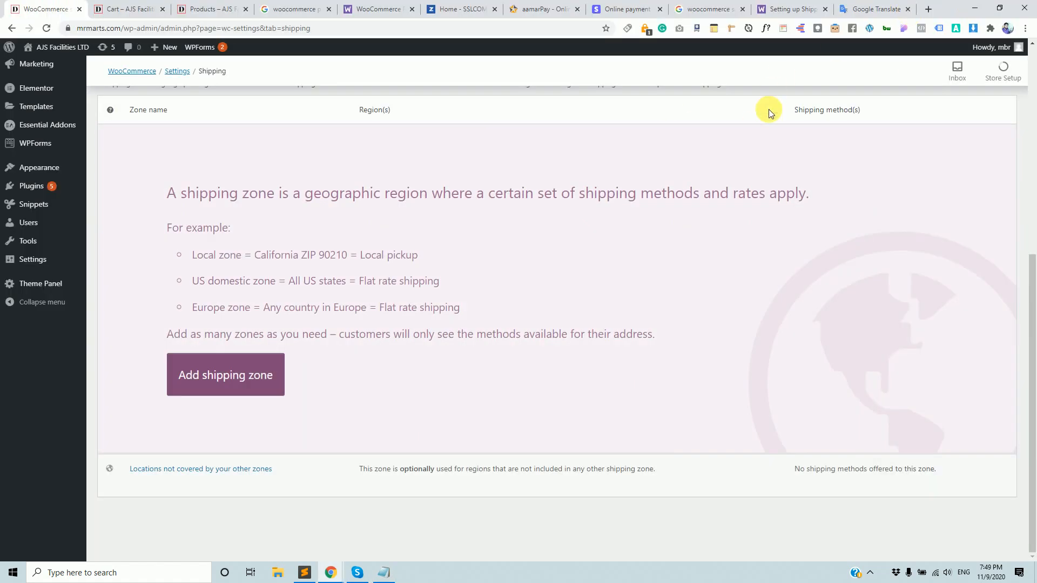
{"action": "left_click", "coordinate": [789, 9]}
Scroll through the WooCommerce Docs 'Setting up Shipping Zones' guide.
{"action": "scroll", "coordinate": [567, 273], "scroll_direction": "up", "scroll_amount": 6}
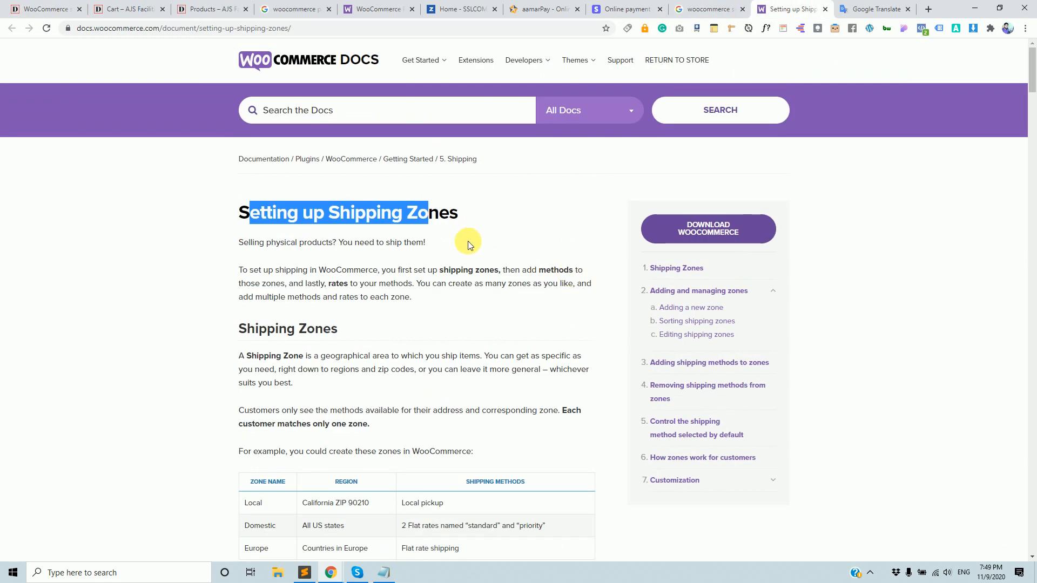
{"action": "scroll", "coordinate": [464, 243], "scroll_direction": "down", "scroll_amount": 4}
{"action": "scroll", "coordinate": [470, 245], "scroll_direction": "down", "scroll_amount": 13}
{"action": "scroll", "coordinate": [470, 242], "scroll_direction": "up", "scroll_amount": 7}
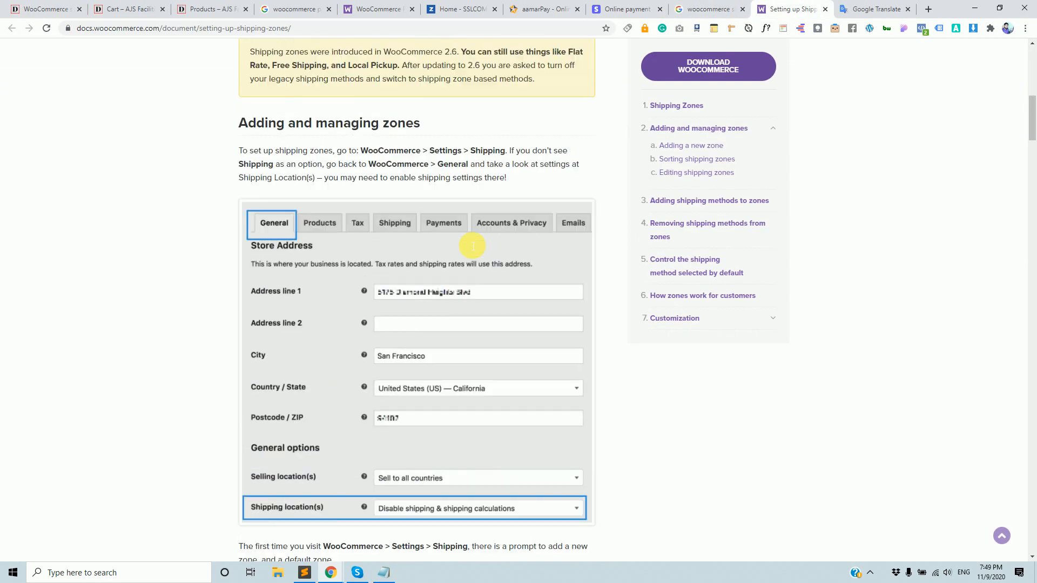
{"action": "scroll", "coordinate": [353, 175], "scroll_direction": "down", "scroll_amount": 15}
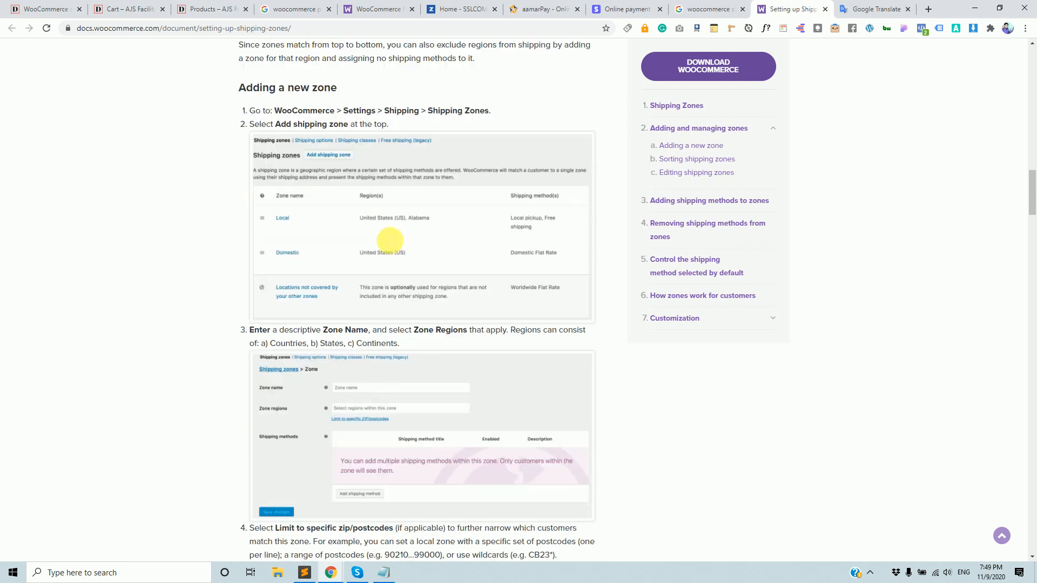
{"action": "scroll", "coordinate": [389, 239], "scroll_direction": "down", "scroll_amount": 20}
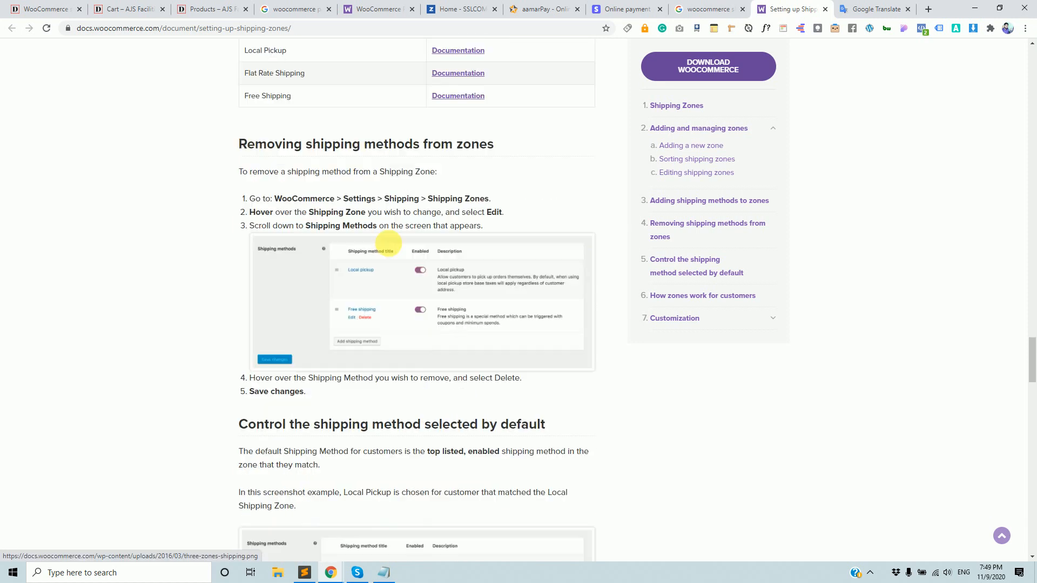
{"action": "scroll", "coordinate": [434, 475], "scroll_direction": "down", "scroll_amount": 8}
Highlight Flat Rate Shipping, Home Delivery and Local Pickup in shipping.txt, then mark a capture area.
{"action": "left_click", "coordinate": [383, 572]}
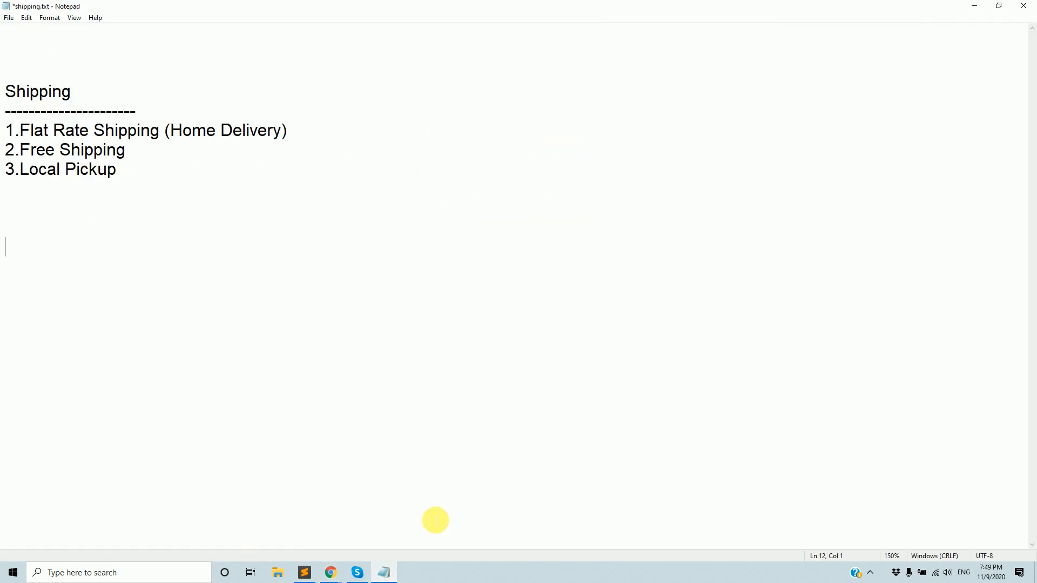
{"action": "left_click", "coordinate": [199, 234]}
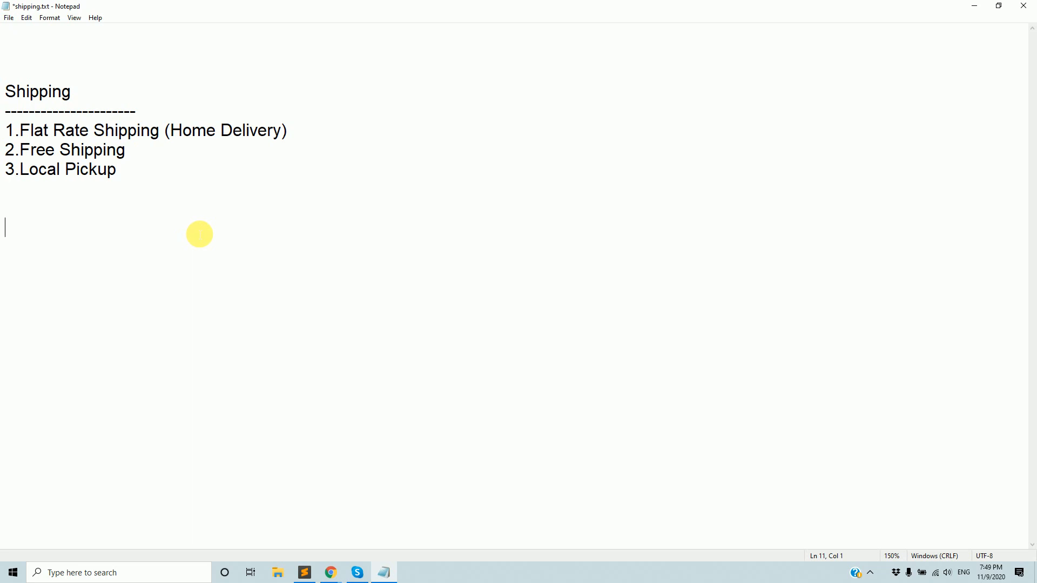
{"action": "left_click_drag", "start_coordinate": [21, 130], "coordinate": [161, 131]}
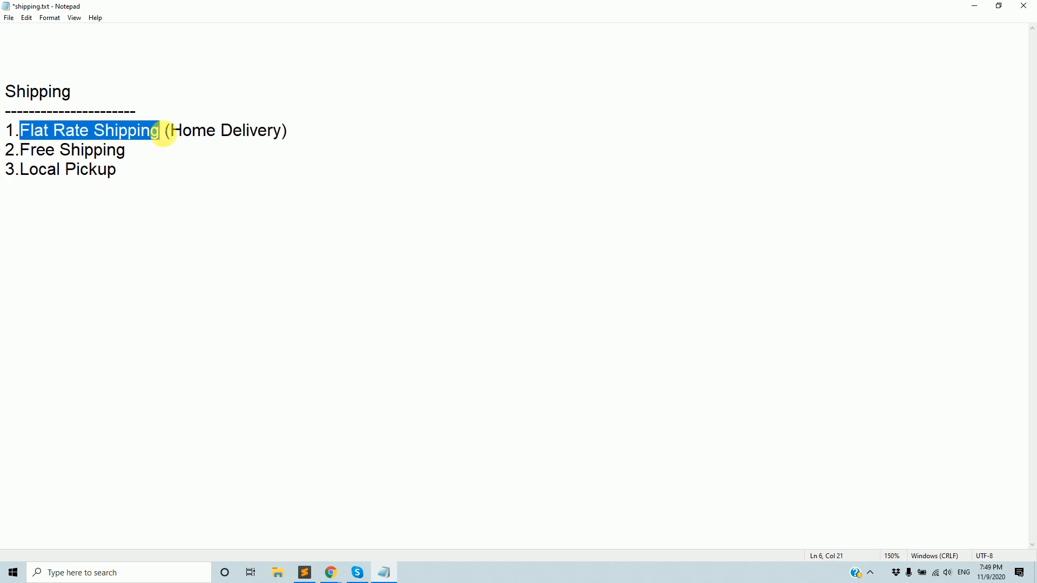
{"action": "left_click_drag", "start_coordinate": [21, 150], "coordinate": [148, 134]}
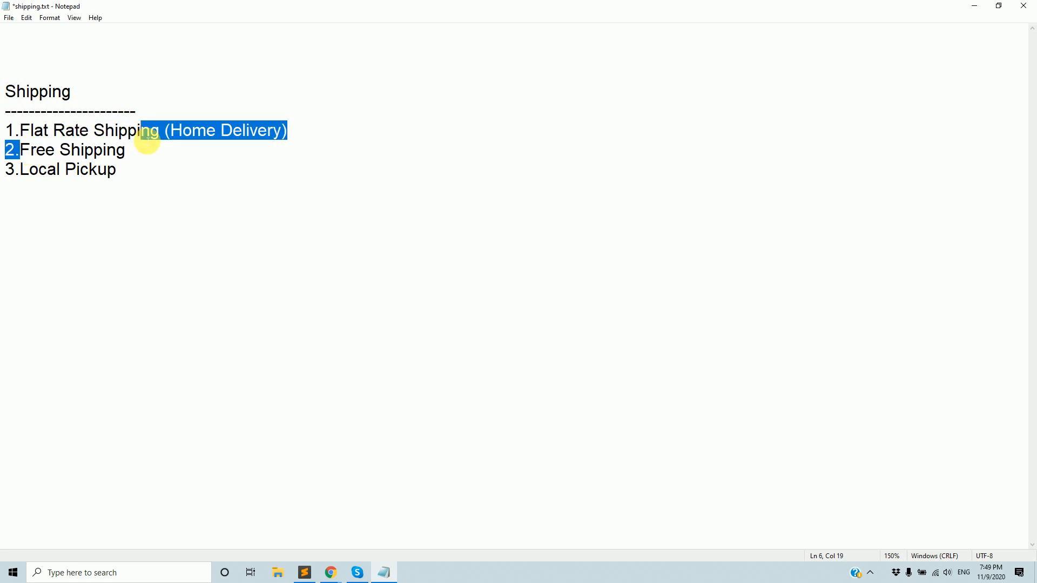
{"action": "left_click_drag", "start_coordinate": [29, 170], "coordinate": [153, 166]}
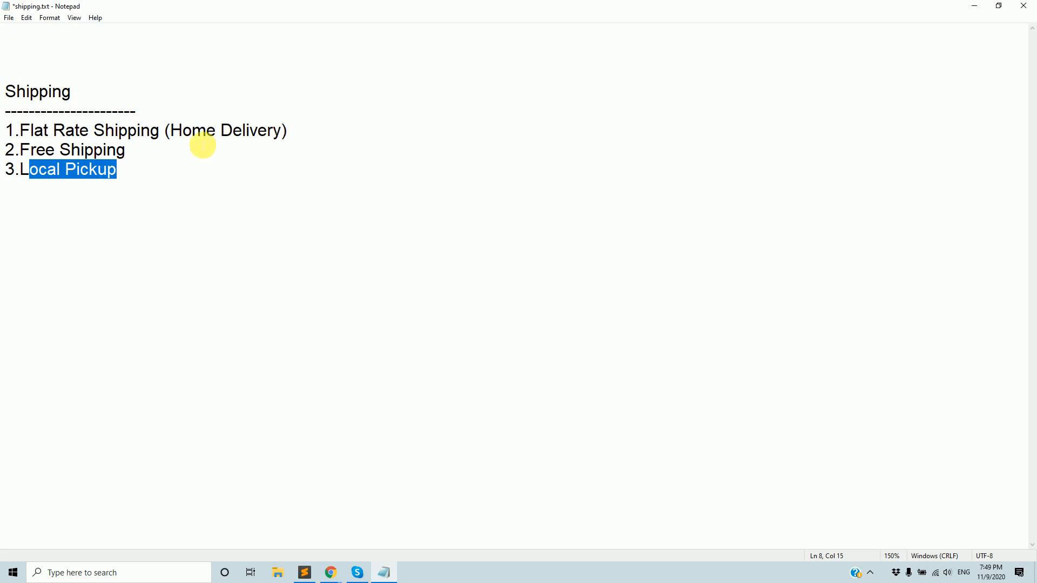
{"action": "key", "text": "Print"}
{"action": "left_click_drag", "start_coordinate": [455, 56], "coordinate": [818, 427]}
Add text labels KHulna and Dhaka to the Lightshot capture.
{"action": "left_click", "coordinate": [828, 366]}
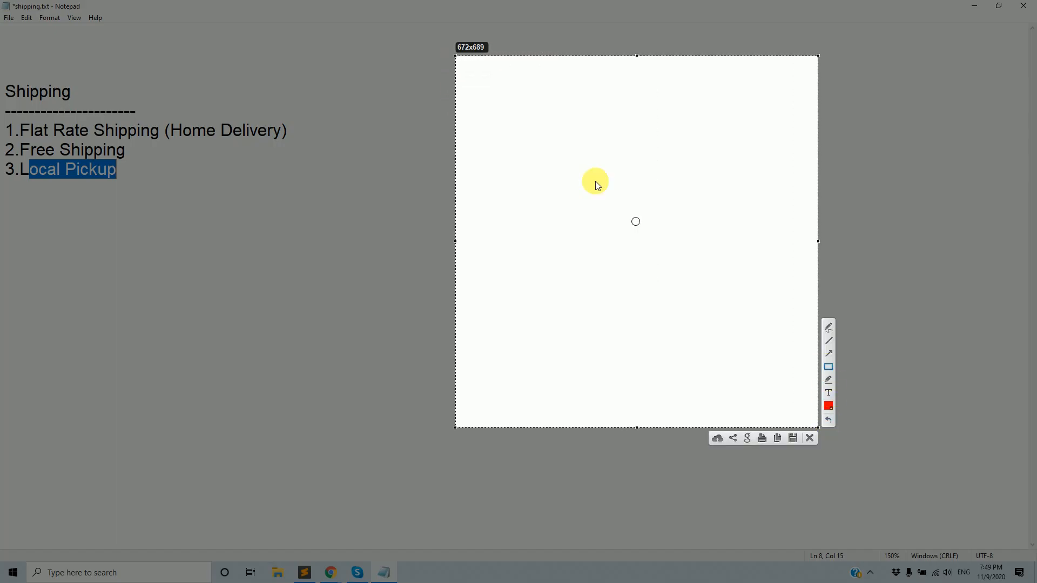
{"action": "left_click", "coordinate": [831, 394]}
{"action": "left_click", "coordinate": [548, 87]}
{"action": "type", "text": "KHulna"}
{"action": "key", "text": "Return"}
{"action": "key", "text": "Return"}
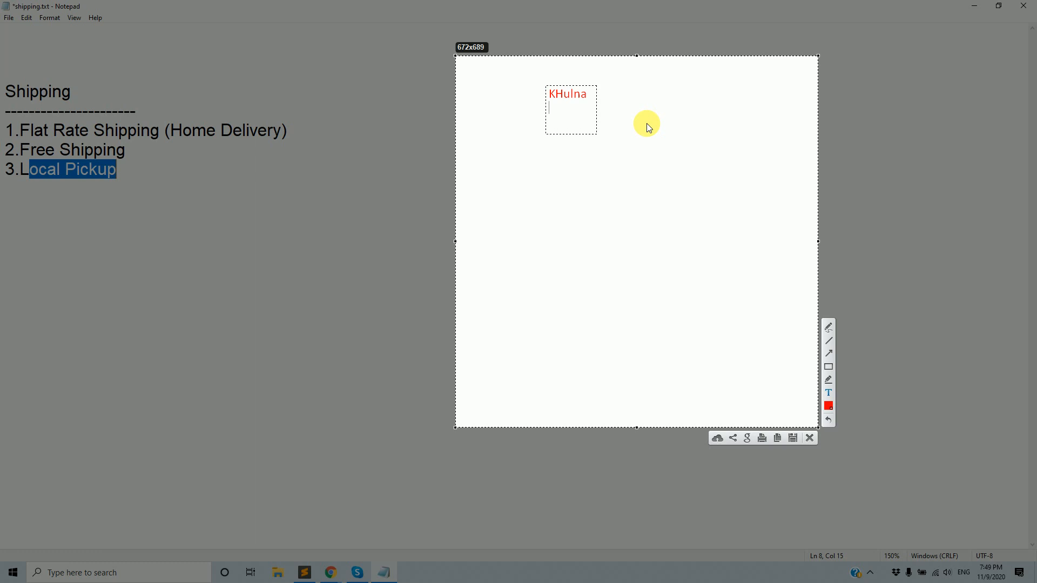
{"action": "type", "text": "Dhaka"}
{"action": "key", "text": "Return"}
{"action": "key", "text": "Return"}
{"action": "type", "text": "K"}
Draw a red box around KHulna and close the capture without saving.
{"action": "left_click", "coordinate": [829, 368]}
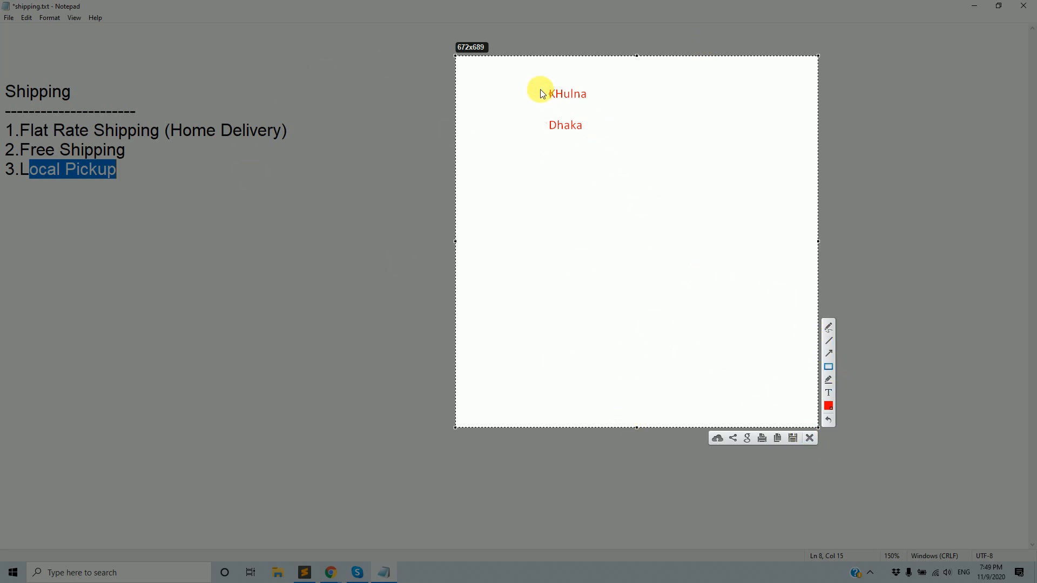
{"action": "left_click_drag", "start_coordinate": [531, 68], "coordinate": [614, 108]}
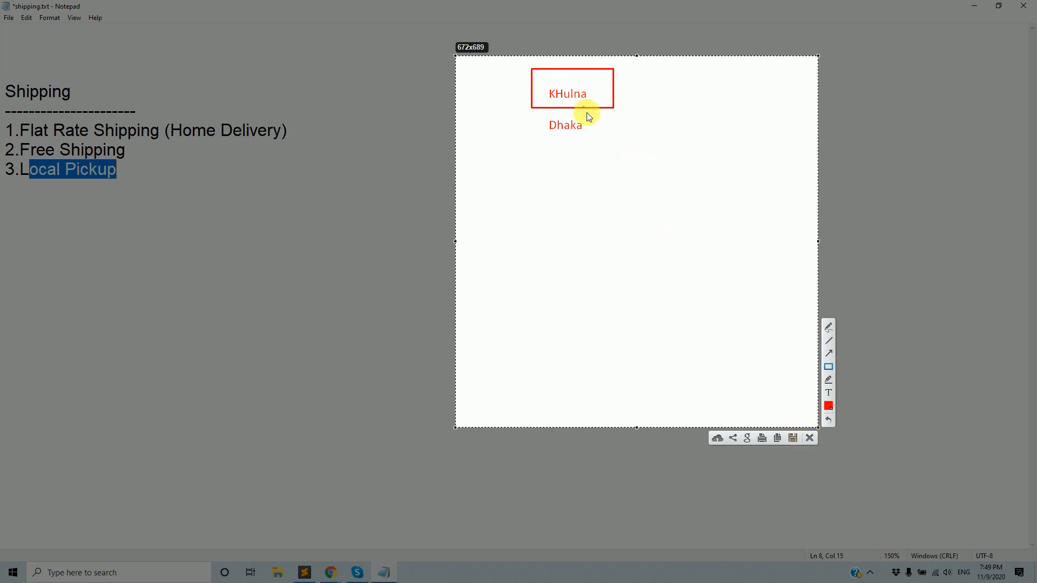
{"action": "left_click", "coordinate": [810, 436]}
{"action": "left_click", "coordinate": [367, 295]}
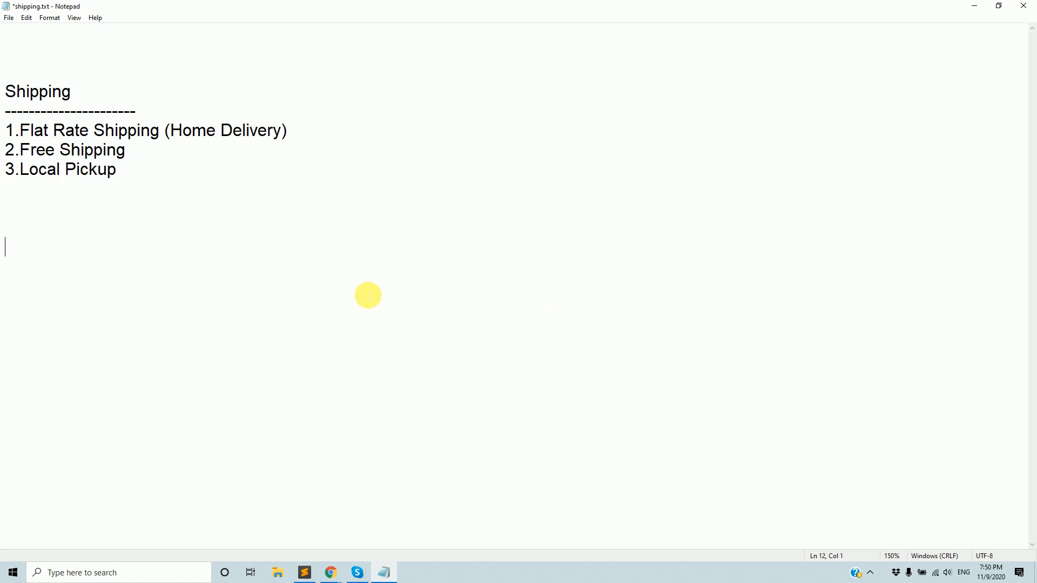
Add a 'Shipping Zones.... &' heading with a dashed underline to shipping.txt.
{"action": "type", "text": "Shi"}
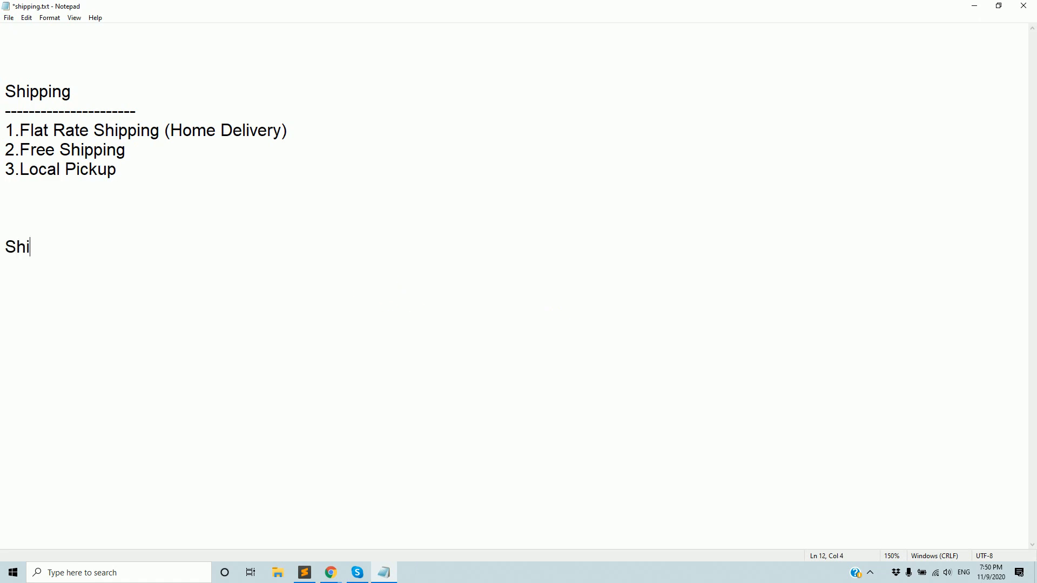
{"action": "type", "text": "pping Zones"}
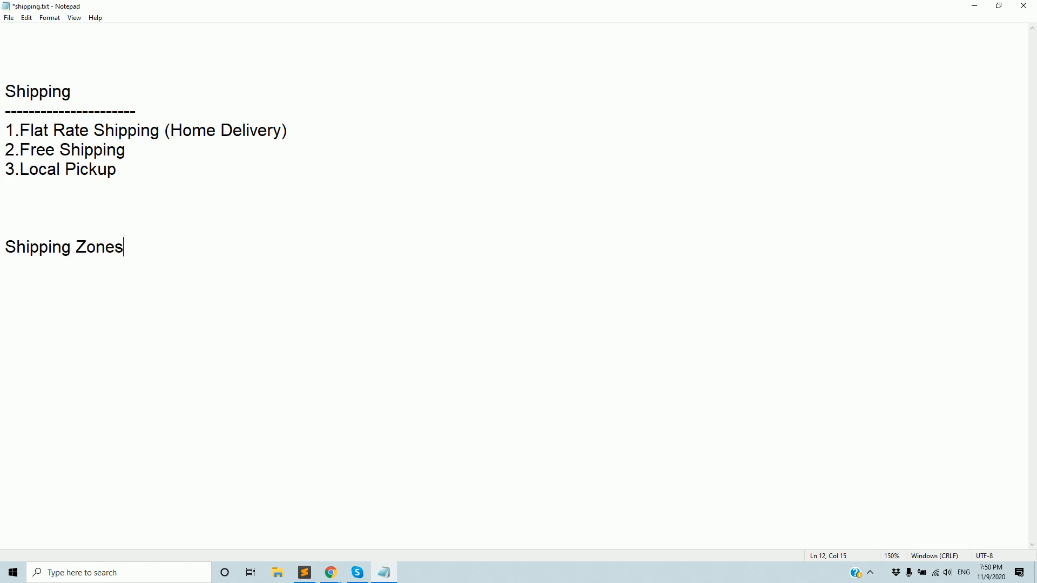
{"action": "type", "text": ".... "}
{"action": "type", "text": "--------------------------------"}
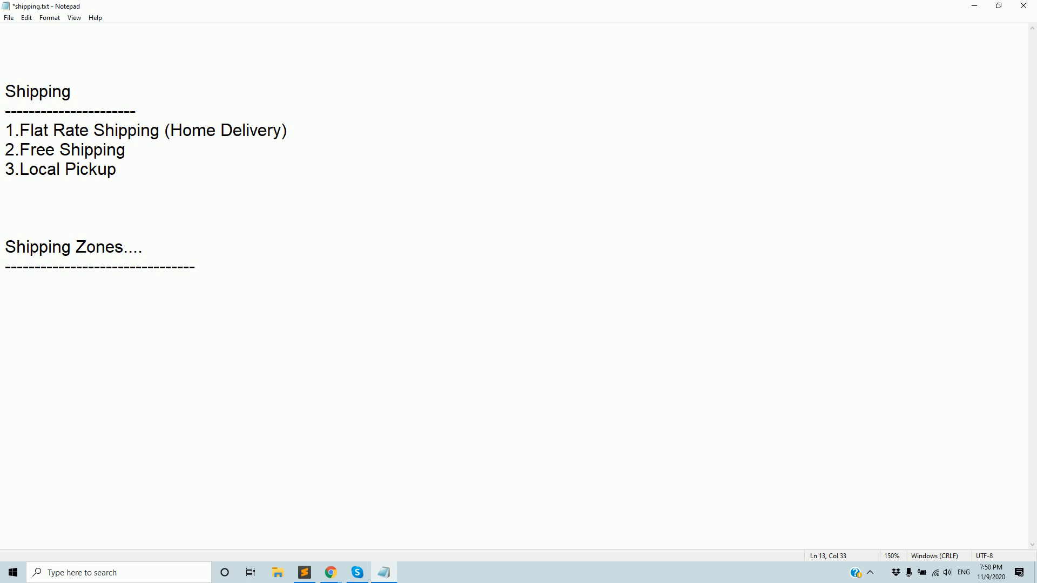
{"action": "left_click", "coordinate": [199, 251]}
{"action": "type", "text": "&"}
{"action": "left_click_drag", "start_coordinate": [144, 252], "coordinate": [7, 245]}
{"action": "left_click", "coordinate": [229, 268]}
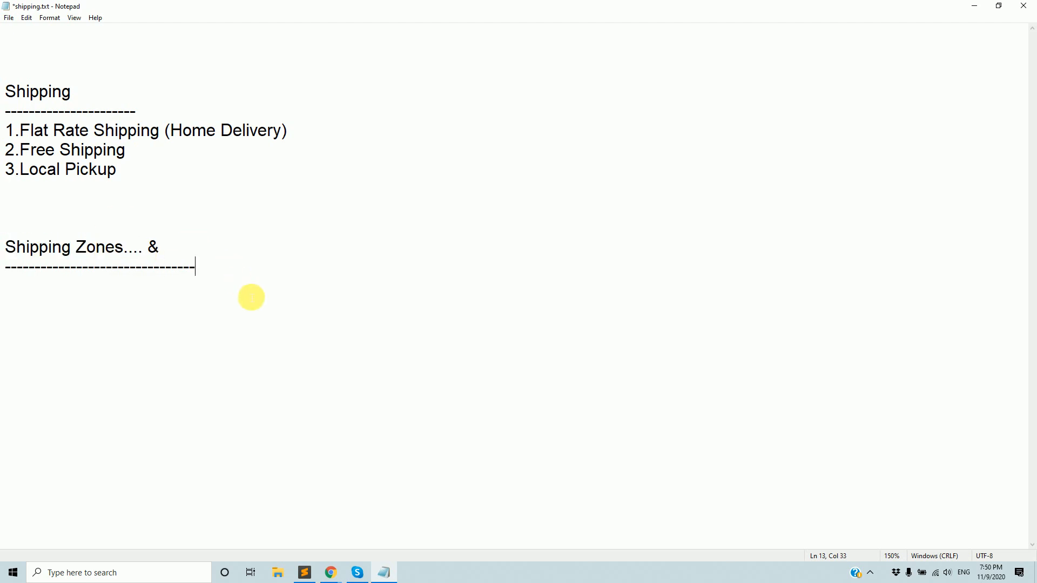
{"action": "left_click", "coordinate": [975, 6]}
Start a new blank shipping zone from WooCommerce's Shipping zones page.
{"action": "left_click", "coordinate": [45, 9]}
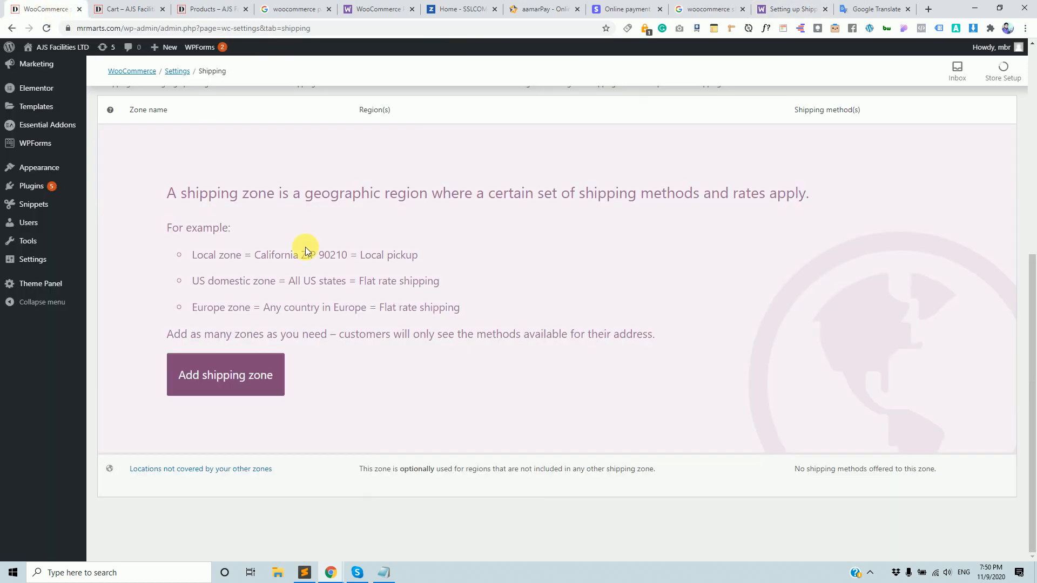
{"action": "scroll", "coordinate": [385, 377], "scroll_direction": "up", "scroll_amount": 7}
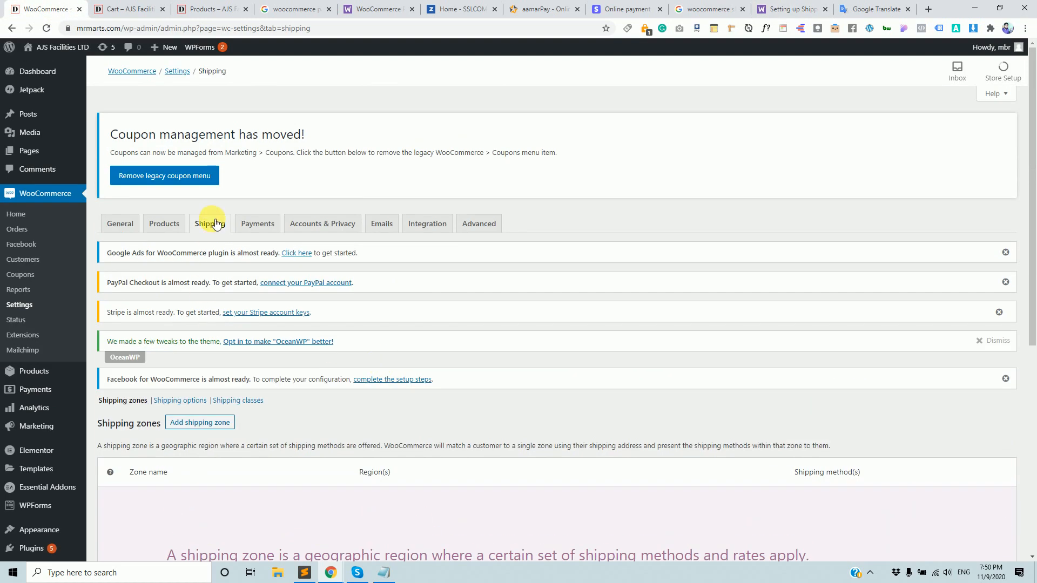
{"action": "scroll", "coordinate": [231, 315], "scroll_direction": "down", "scroll_amount": 4}
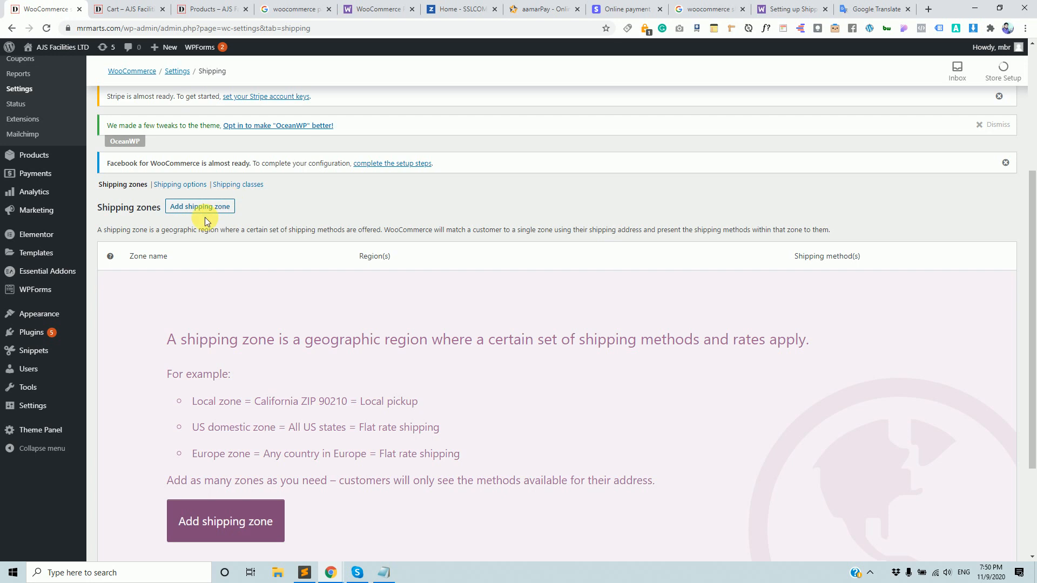
{"action": "scroll", "coordinate": [211, 233], "scroll_direction": "down", "scroll_amount": 2}
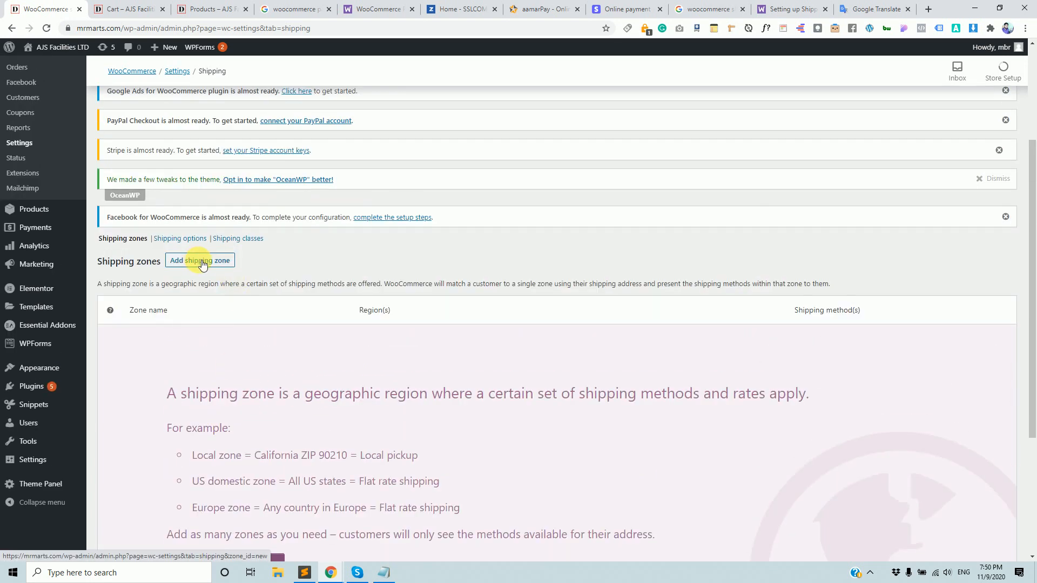
{"action": "left_click", "coordinate": [197, 262]}
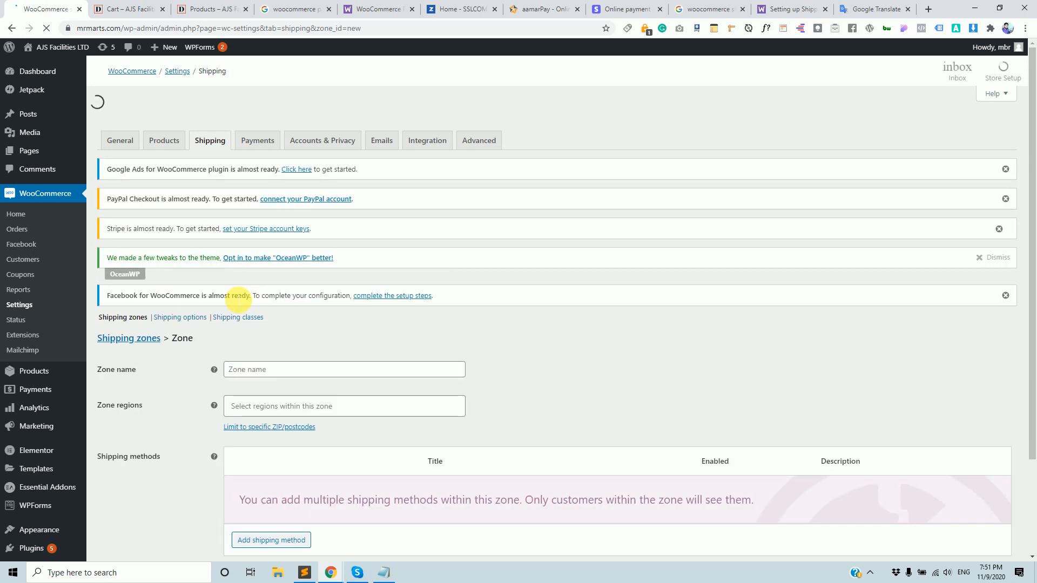
Enter 'Dhaka Flat Rate' as the new shipping zone's name.
{"action": "scroll", "coordinate": [382, 326], "scroll_direction": "down", "scroll_amount": 3}
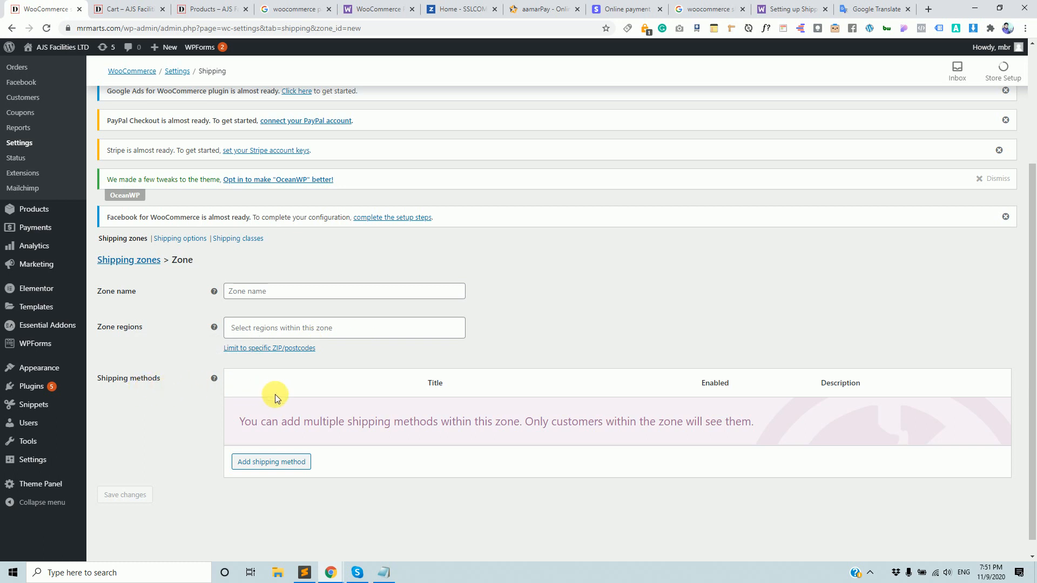
{"action": "left_click", "coordinate": [324, 296]}
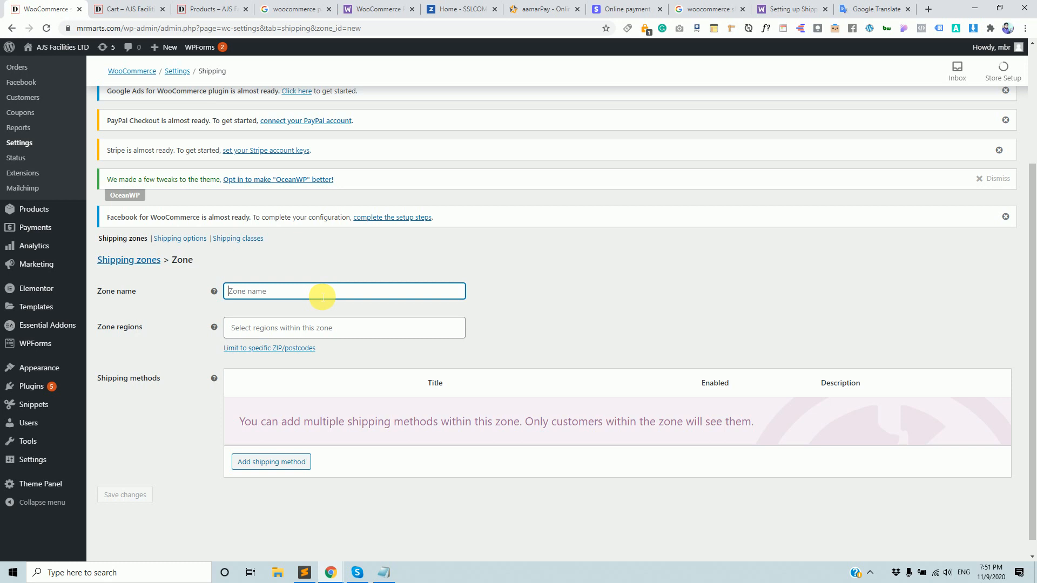
{"action": "type", "text": "D"}
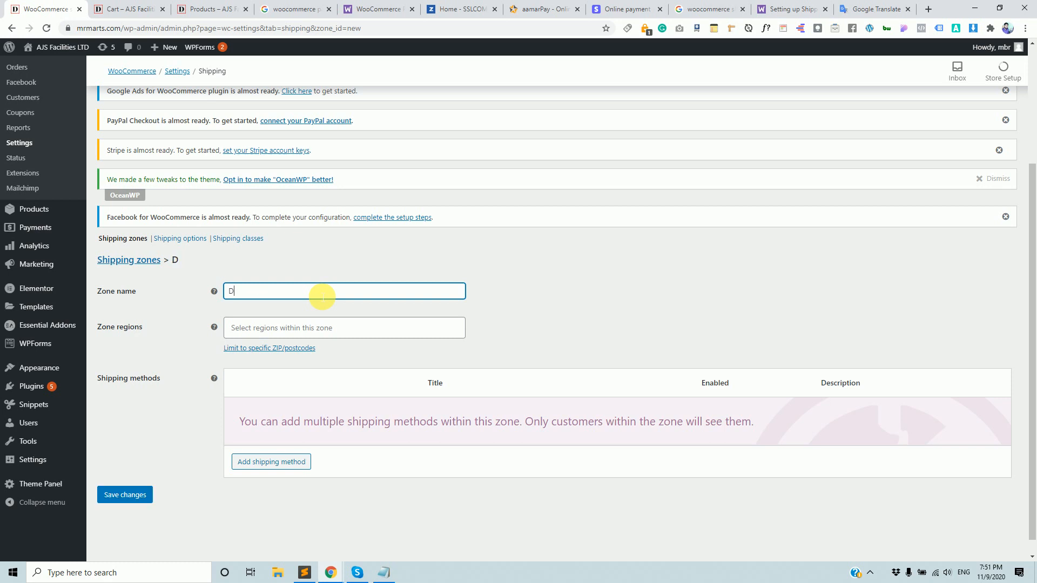
{"action": "type", "text": "h"}
{"action": "type", "text": "ak"}
{"action": "key", "text": "BackSpace"}
{"action": "type", "text": "kz"}
{"action": "key", "text": "BackSpace"}
{"action": "type", "text": "a"}
{"action": "type", "text": " L"}
{"action": "type", "text": "Fla"}
{"action": "type", "text": "t Rate"}
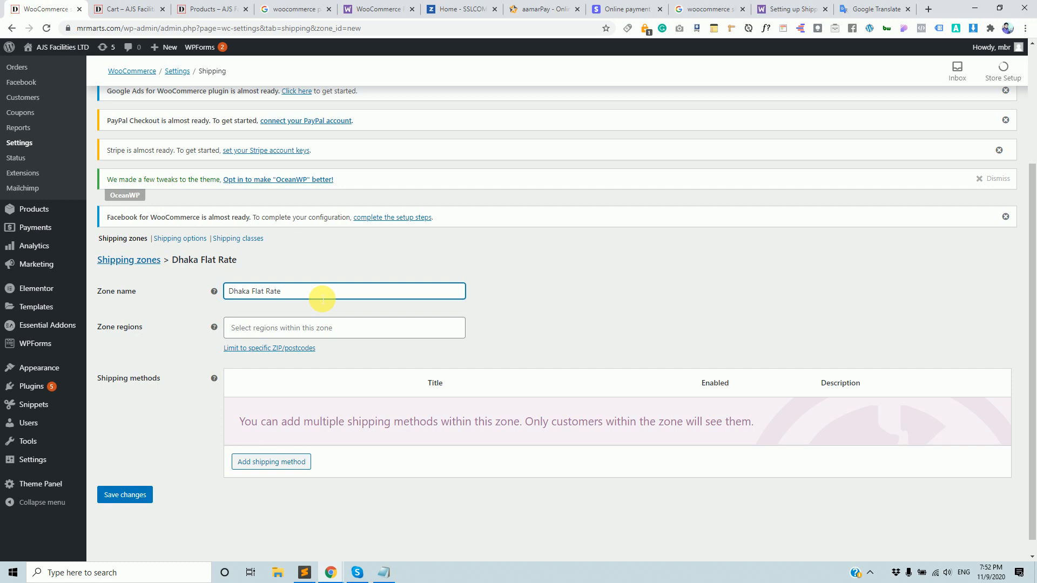
{"action": "left_click_drag", "start_coordinate": [308, 295], "coordinate": [216, 290]}
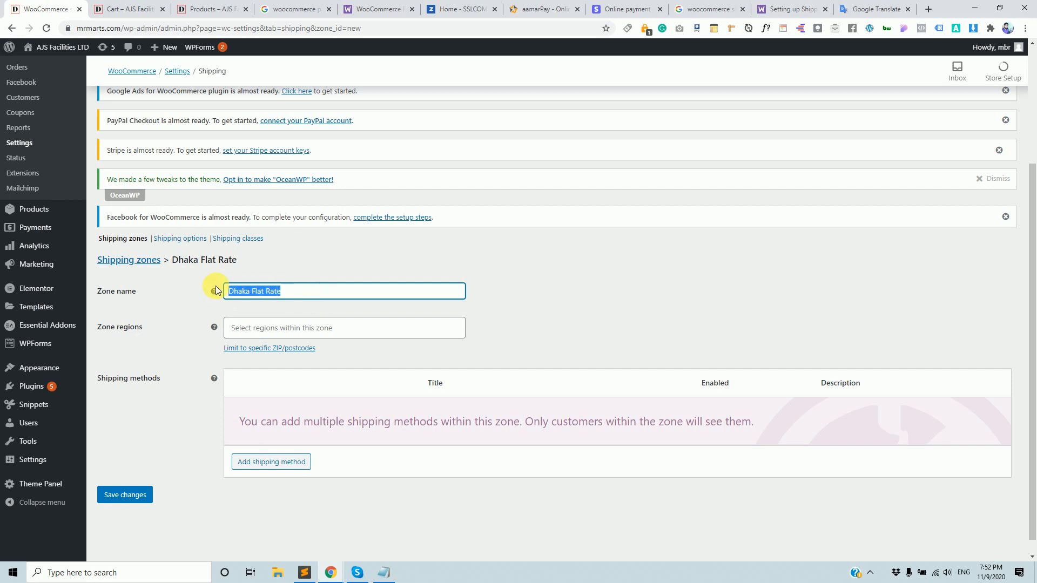
Add Dhaka, Bangladesh as a region of the Dhaka Flat Rate zone.
{"action": "left_click", "coordinate": [398, 326]}
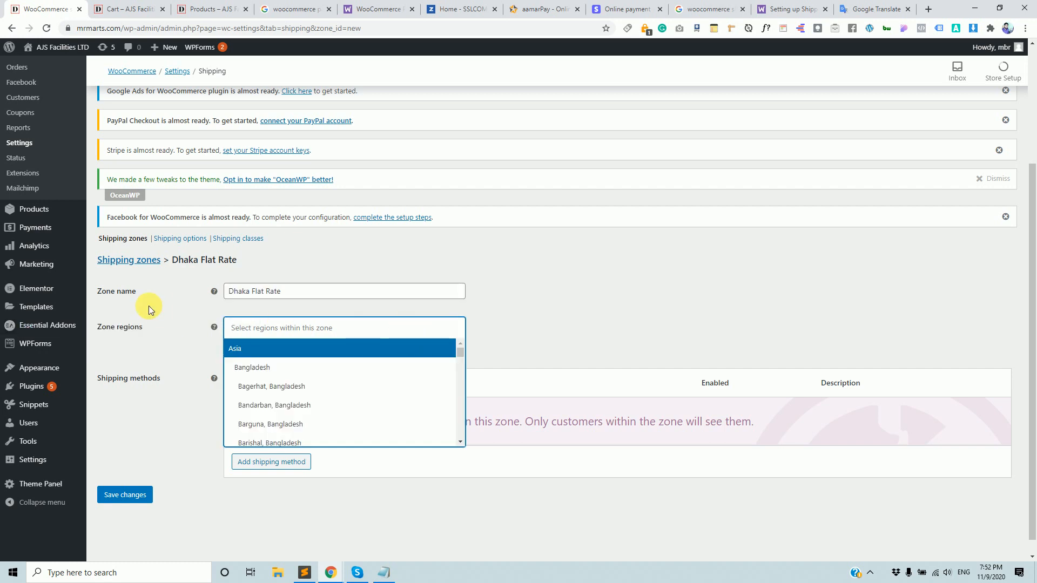
{"action": "scroll", "coordinate": [331, 405], "scroll_direction": "down", "scroll_amount": 3}
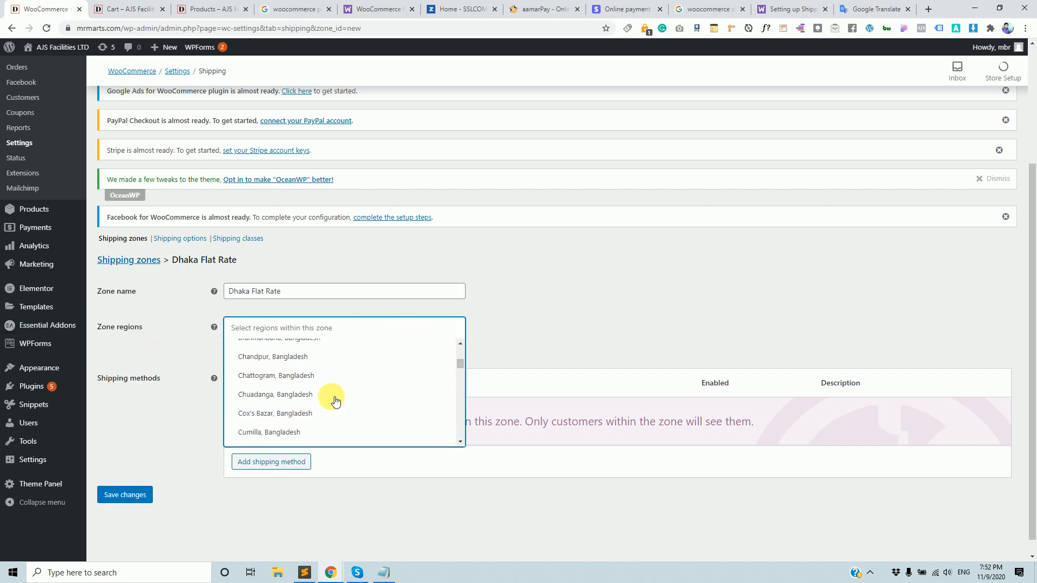
{"action": "left_click_drag", "start_coordinate": [297, 292], "coordinate": [233, 291]}
{"action": "left_click", "coordinate": [273, 329]}
{"action": "scroll", "coordinate": [275, 367], "scroll_direction": "down", "scroll_amount": 2}
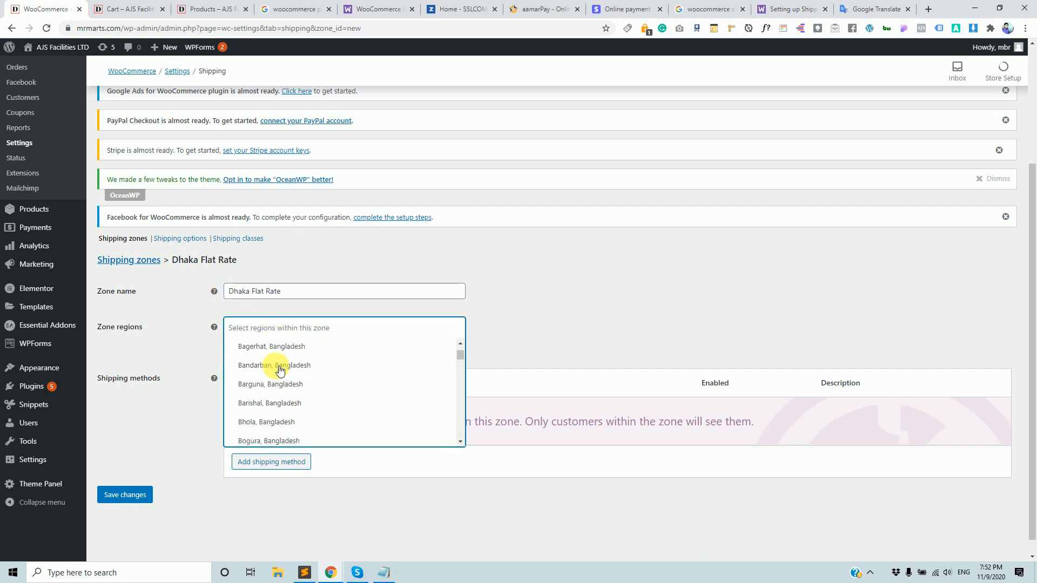
{"action": "scroll", "coordinate": [294, 402], "scroll_direction": "down", "scroll_amount": 2}
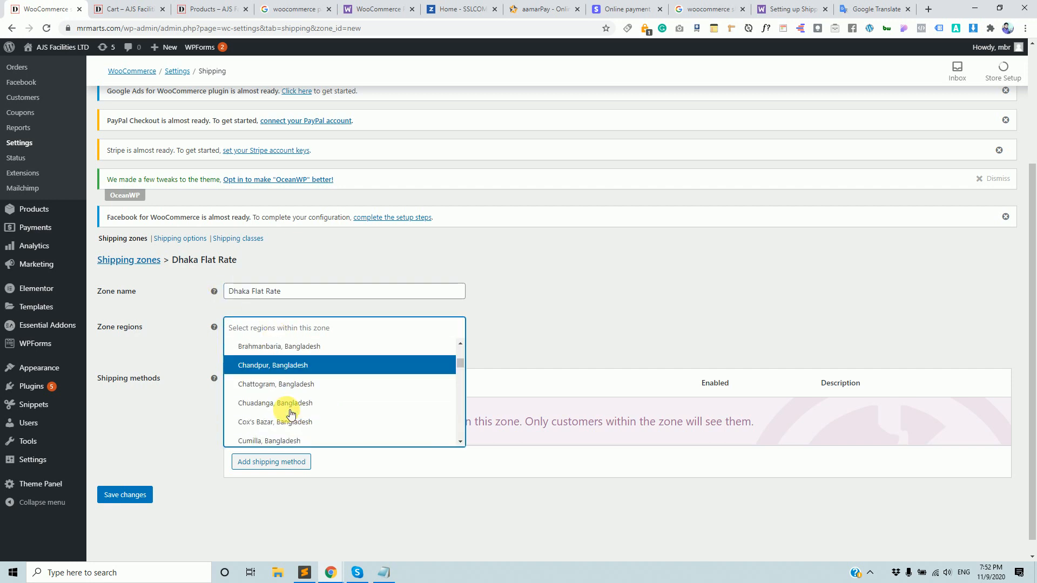
{"action": "scroll", "coordinate": [290, 383], "scroll_direction": "down", "scroll_amount": 12}
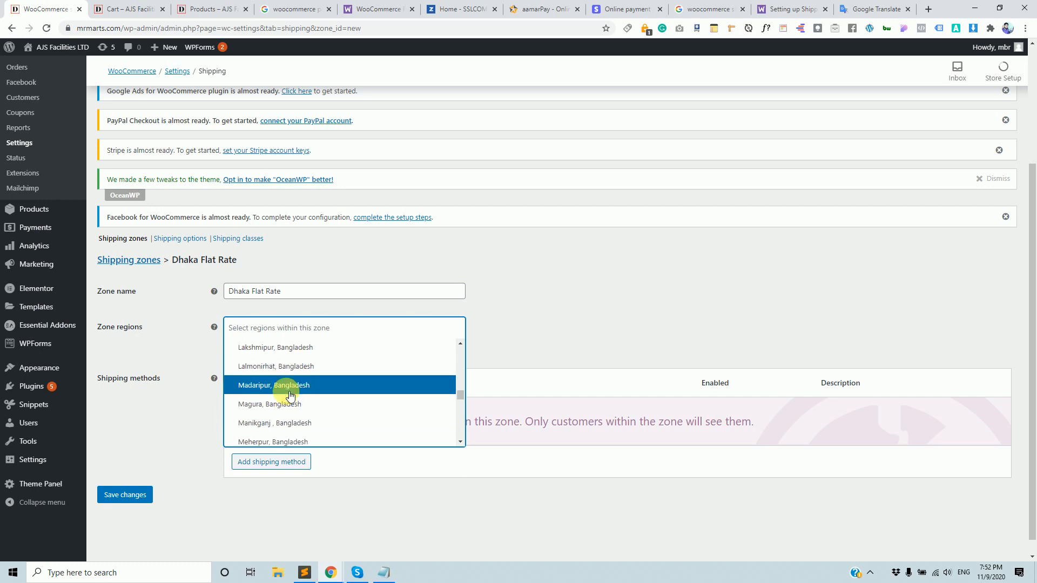
{"action": "left_click_drag", "start_coordinate": [280, 291], "coordinate": [236, 292]}
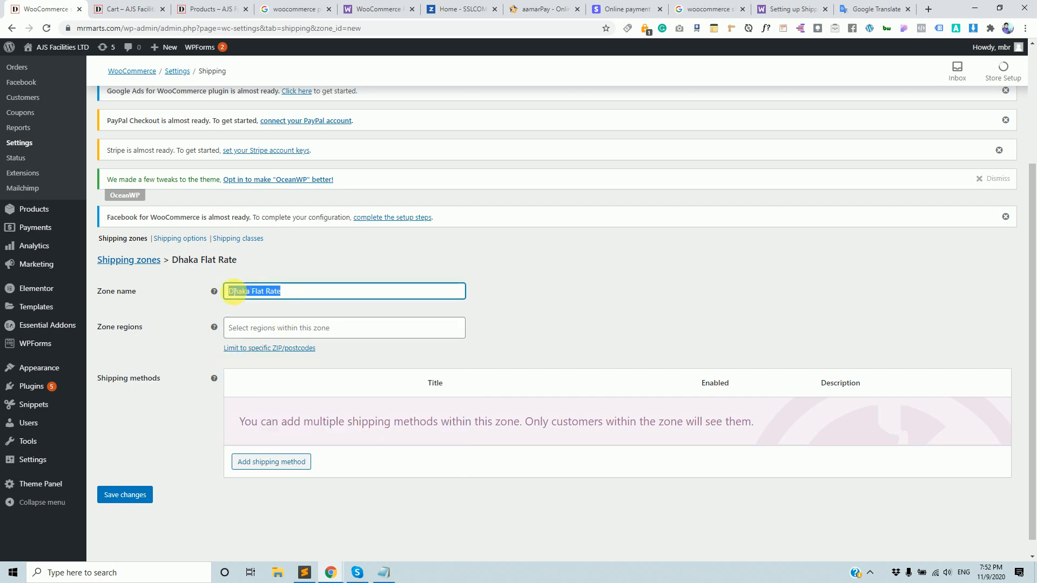
{"action": "left_click", "coordinate": [287, 327]}
{"action": "type", "text": "dh"}
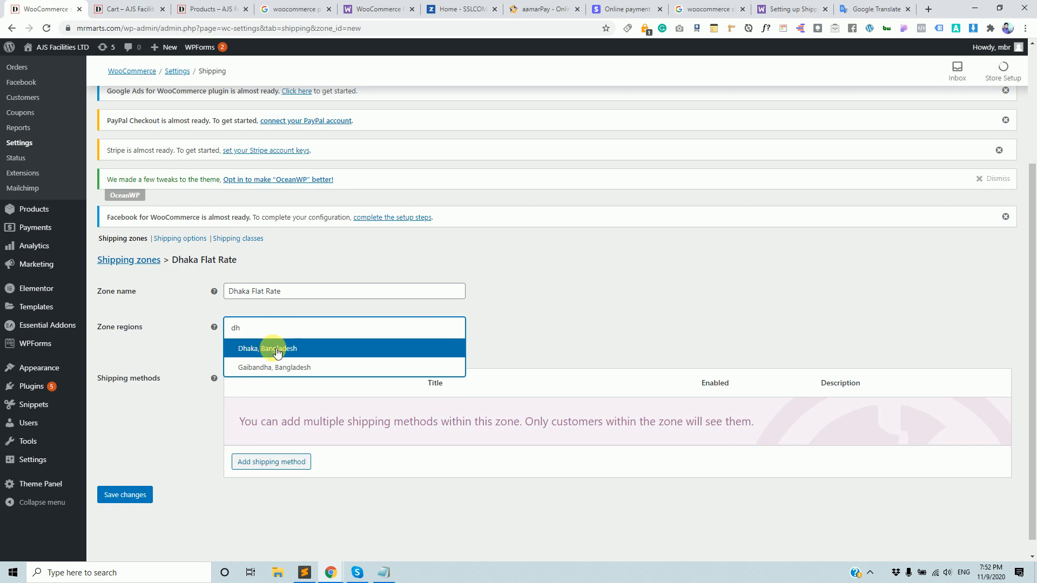
{"action": "left_click", "coordinate": [278, 352]}
Add Kushtia, Bangladesh as a region, then remove it so only Dhaka remains.
{"action": "left_click", "coordinate": [359, 329]}
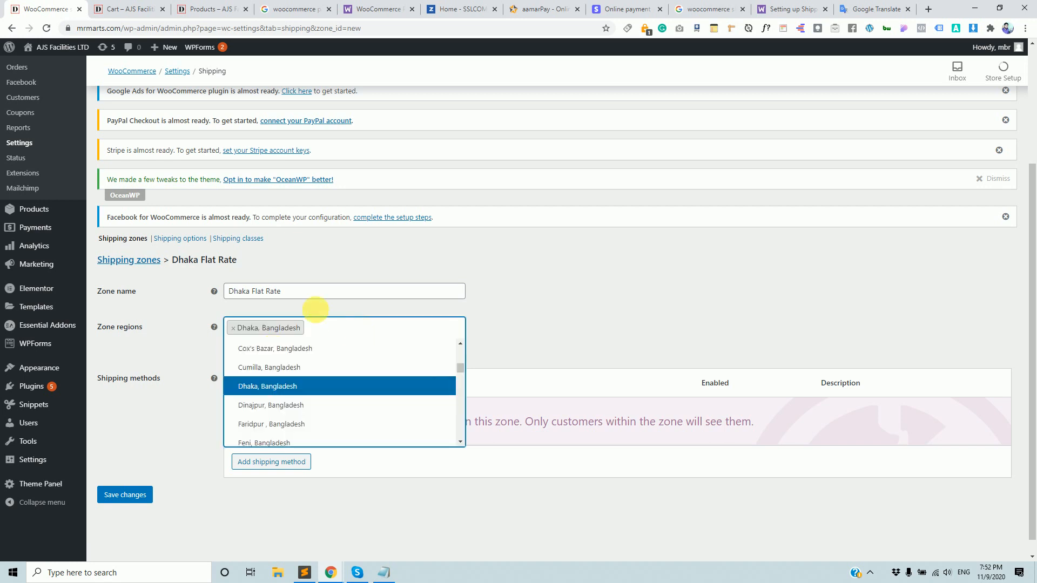
{"action": "left_click", "coordinate": [306, 295]}
{"action": "left_click", "coordinate": [331, 326]}
{"action": "type", "text": "Kust"}
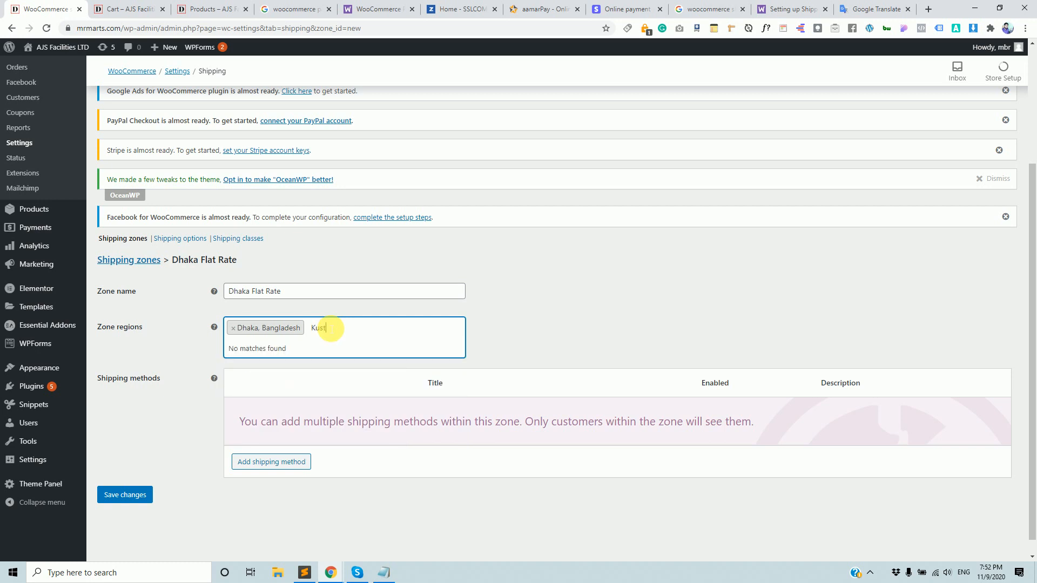
{"action": "key", "text": "BackSpace"}
{"action": "key", "text": "BackSpace"}
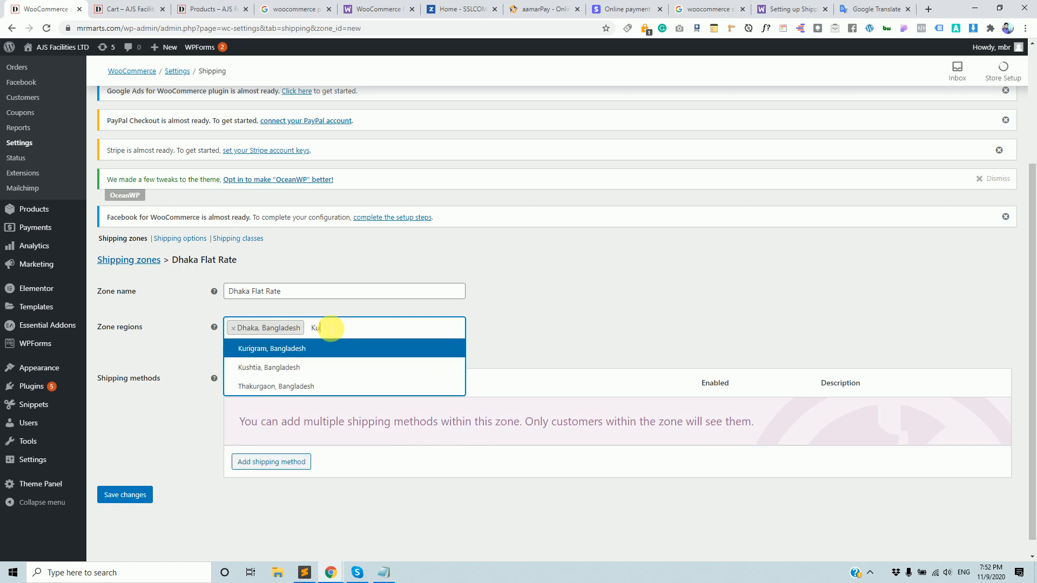
{"action": "left_click", "coordinate": [329, 367]}
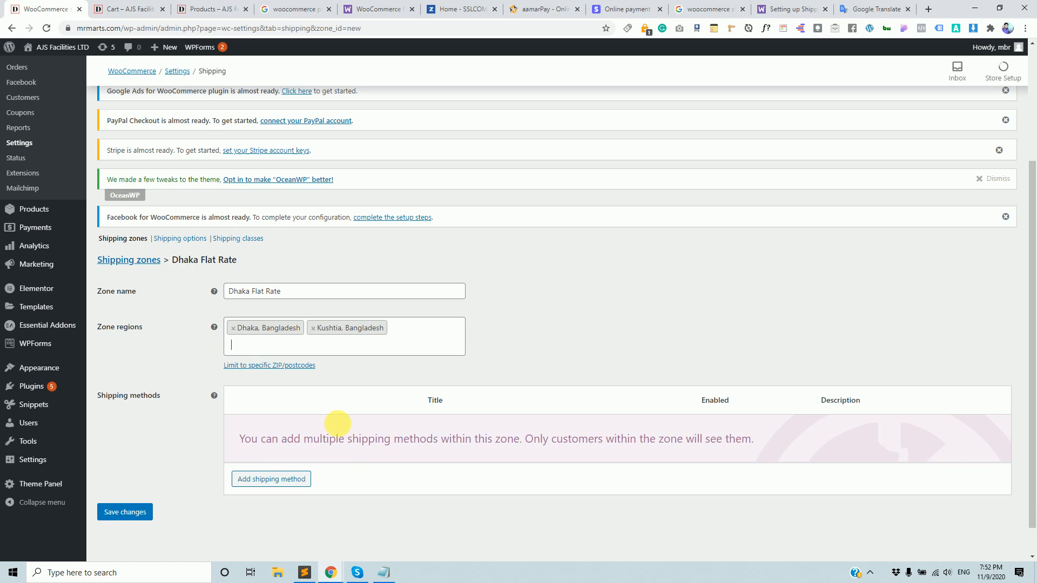
{"action": "left_click", "coordinate": [313, 329]}
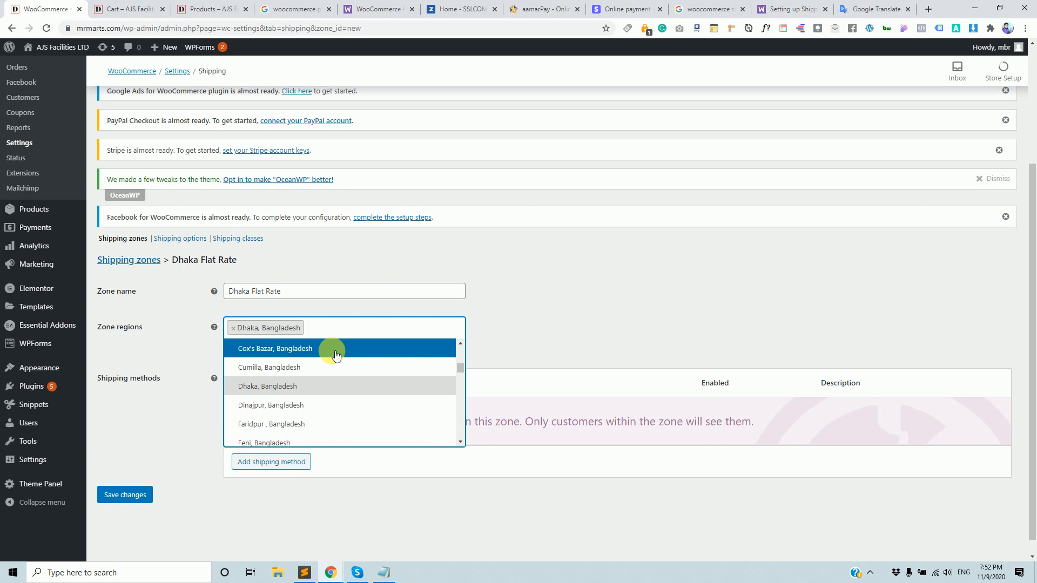
{"action": "left_click", "coordinate": [262, 292]}
{"action": "triple_click", "coordinate": [262, 292]}
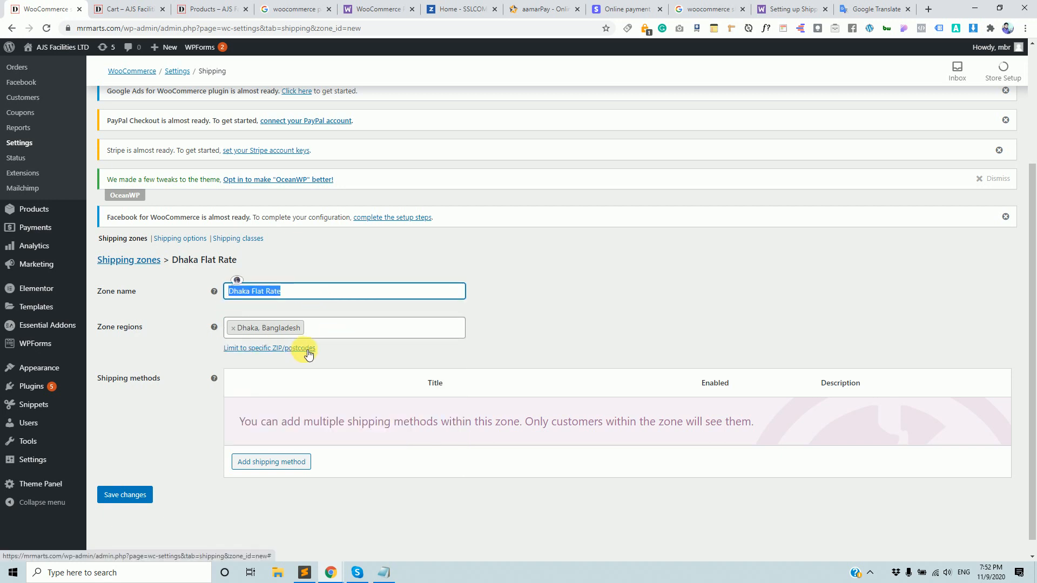
{"action": "scroll", "coordinate": [329, 459], "scroll_direction": "down", "scroll_amount": 1}
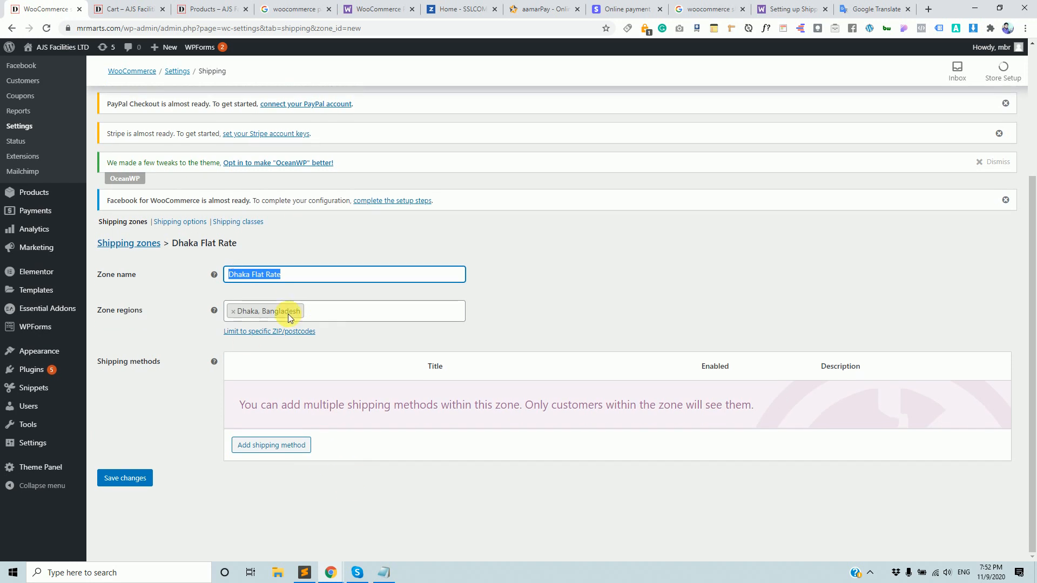
Start adding a shipping method to the zone, then bring shipping.txt to the front.
{"action": "left_click", "coordinate": [269, 451]}
{"action": "left_click", "coordinate": [385, 574]}
{"action": "left_click_drag", "start_coordinate": [115, 169], "coordinate": [21, 131]}
Complete the heading as 'Shipping Zones.... & Methods', add a 'Dhaka -' line, and minimize Notepad.
{"action": "left_click", "coordinate": [218, 249]}
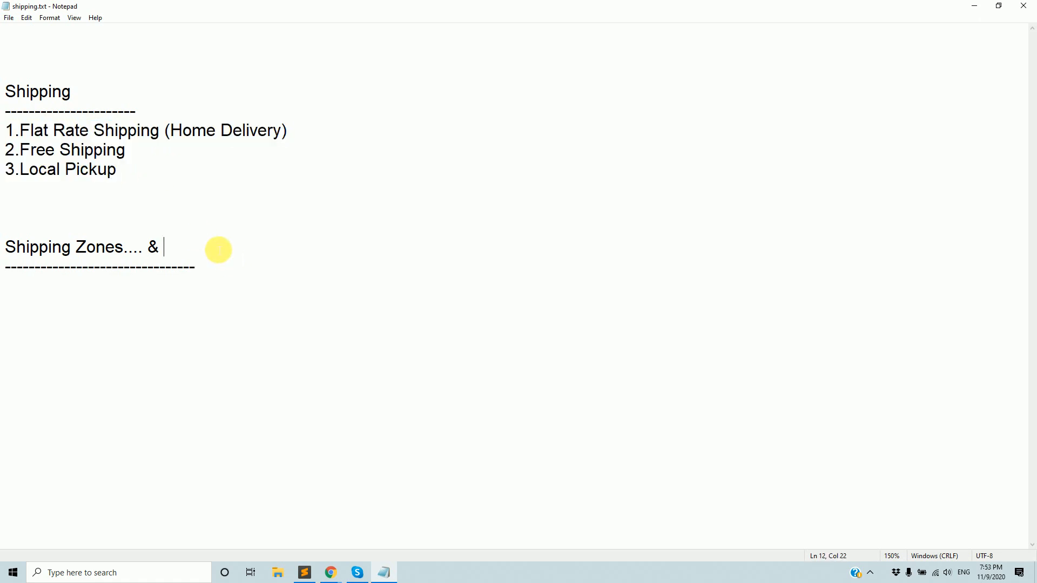
{"action": "type", "text": "Methods"}
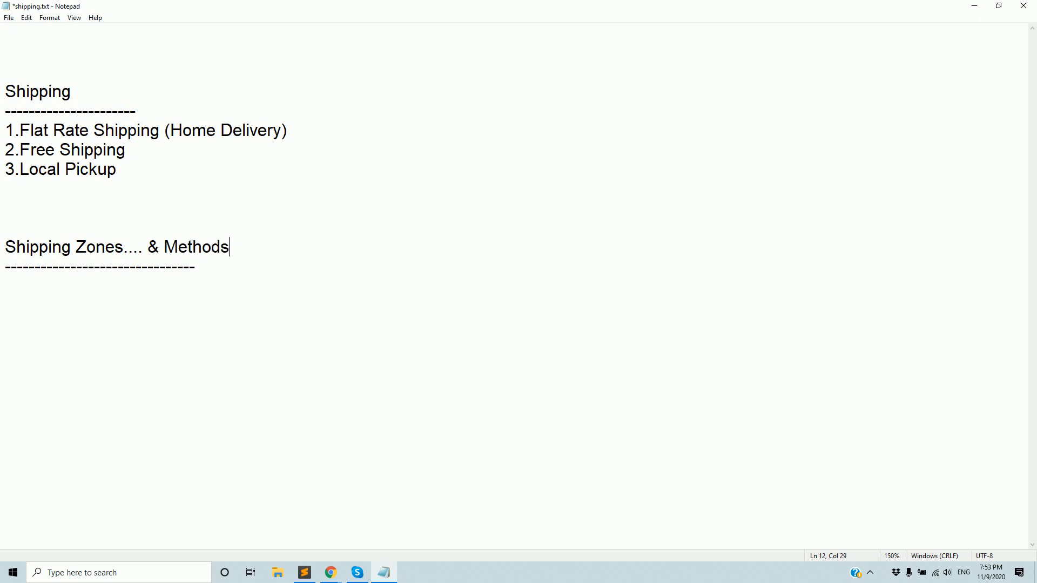
{"action": "left_click", "coordinate": [261, 259]}
{"action": "key", "text": "Return"}
{"action": "type", "text": "Dhaka -"}
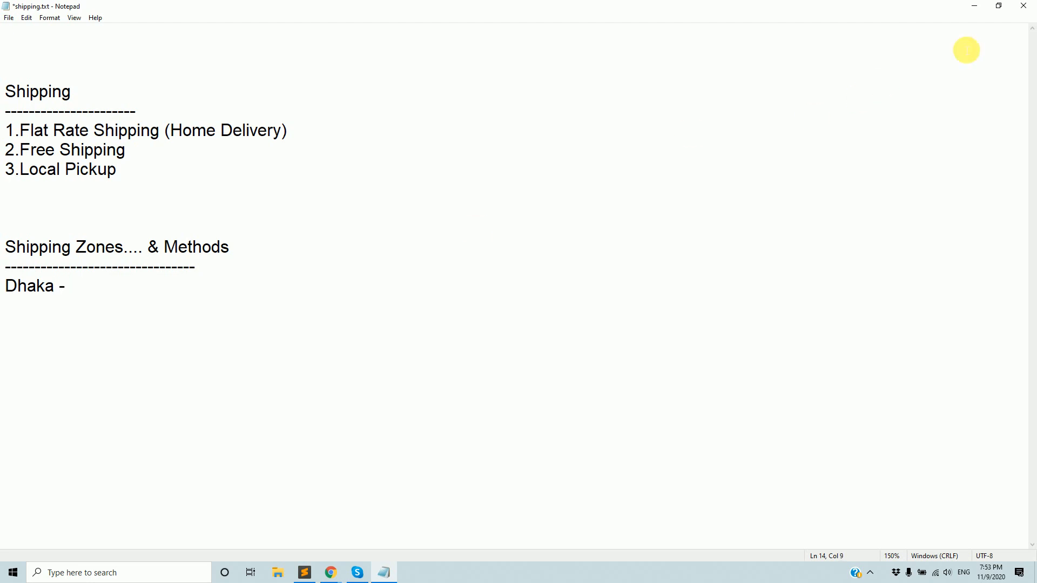
{"action": "left_click", "coordinate": [974, 5]}
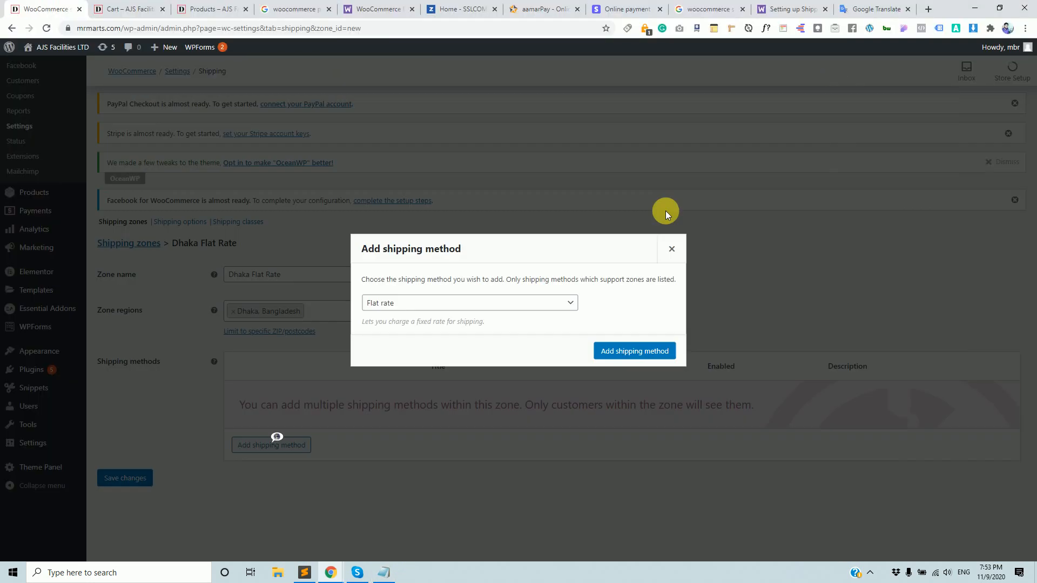
Add Flat rate as the Dhaka zone's shipping method.
{"action": "left_click", "coordinate": [534, 304]}
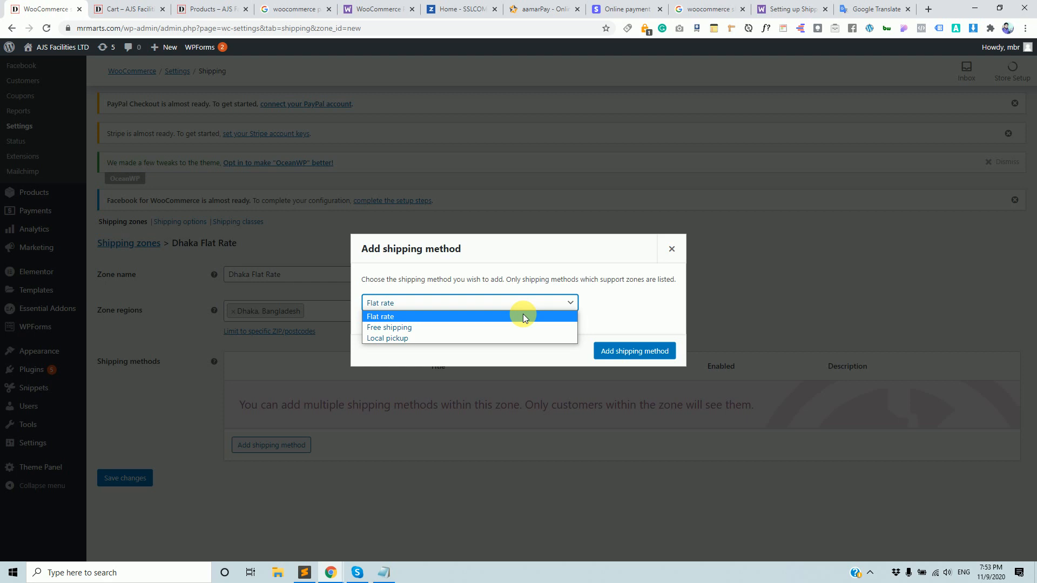
{"action": "left_click", "coordinate": [409, 317]}
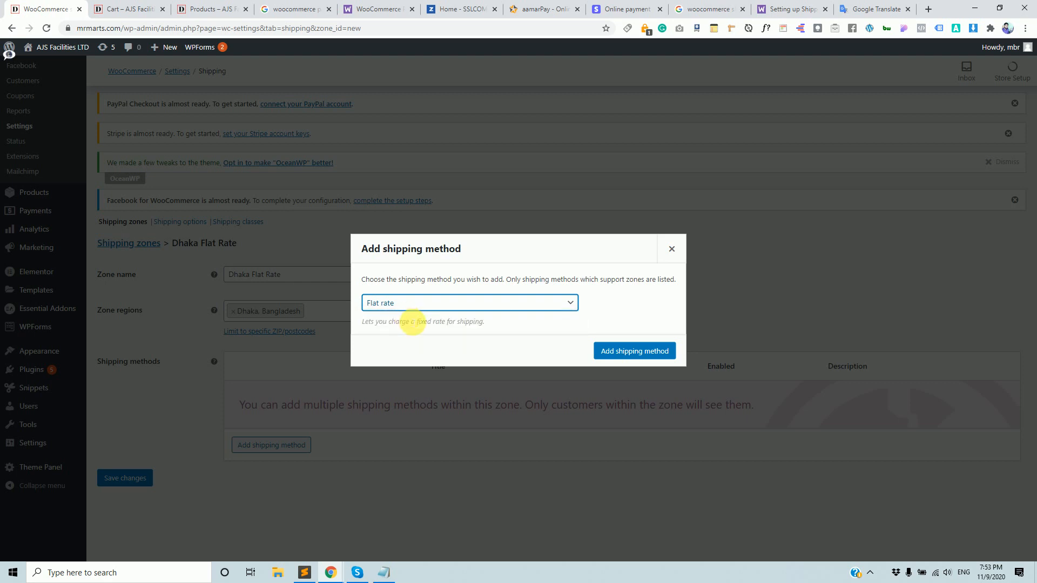
{"action": "left_click", "coordinate": [630, 353]}
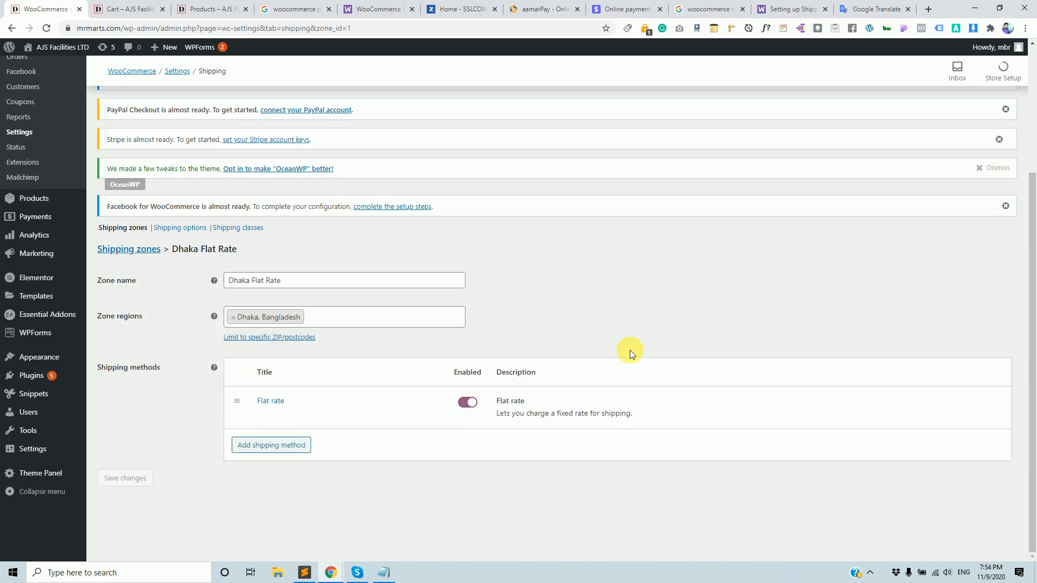
Rename the flat rate method's title to 'Home Delivery'.
{"action": "mouse_move", "coordinate": [370, 398]}
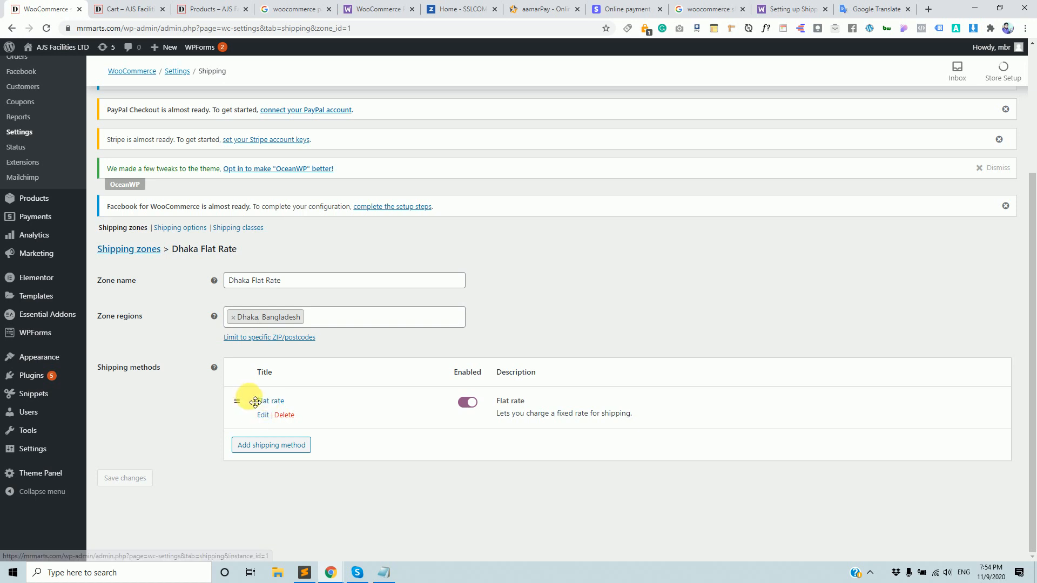
{"action": "left_click", "coordinate": [145, 5]}
{"action": "scroll", "coordinate": [500, 401], "scroll_direction": "down", "scroll_amount": 2}
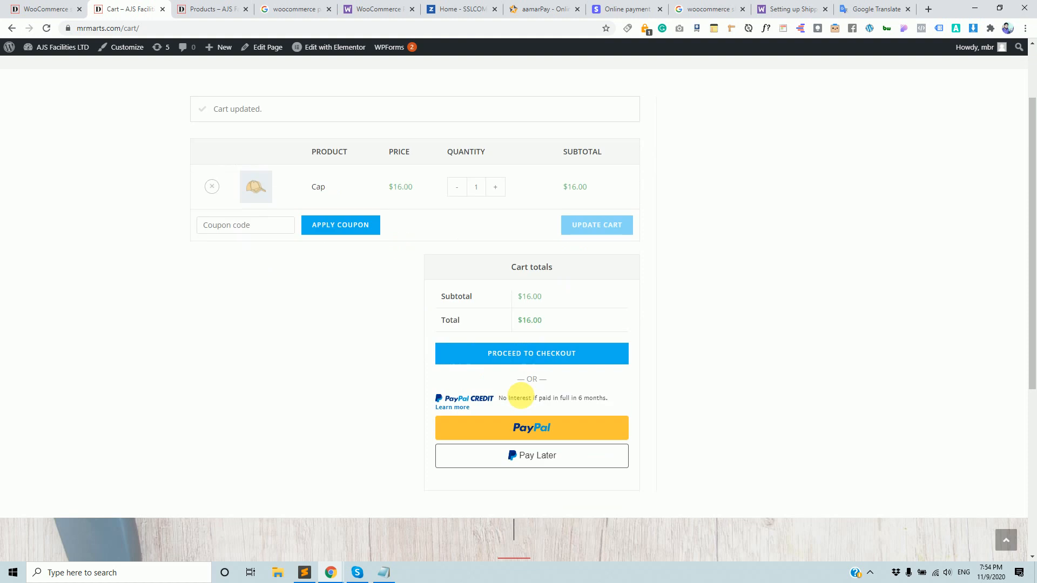
{"action": "left_click", "coordinate": [51, 9]}
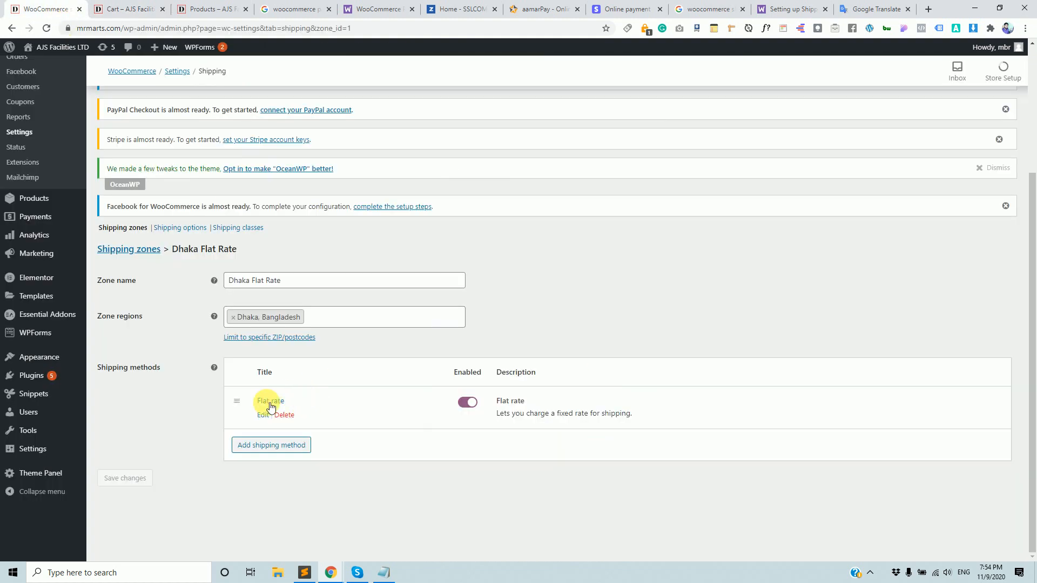
{"action": "left_click", "coordinate": [263, 414]}
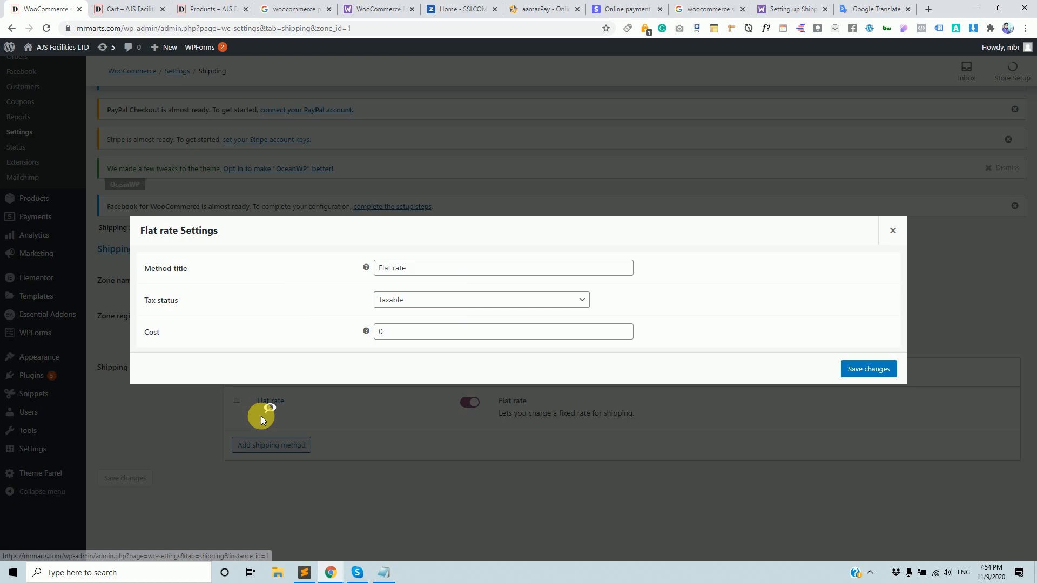
{"action": "double_click", "coordinate": [434, 270]}
{"action": "triple_click", "coordinate": [434, 270]}
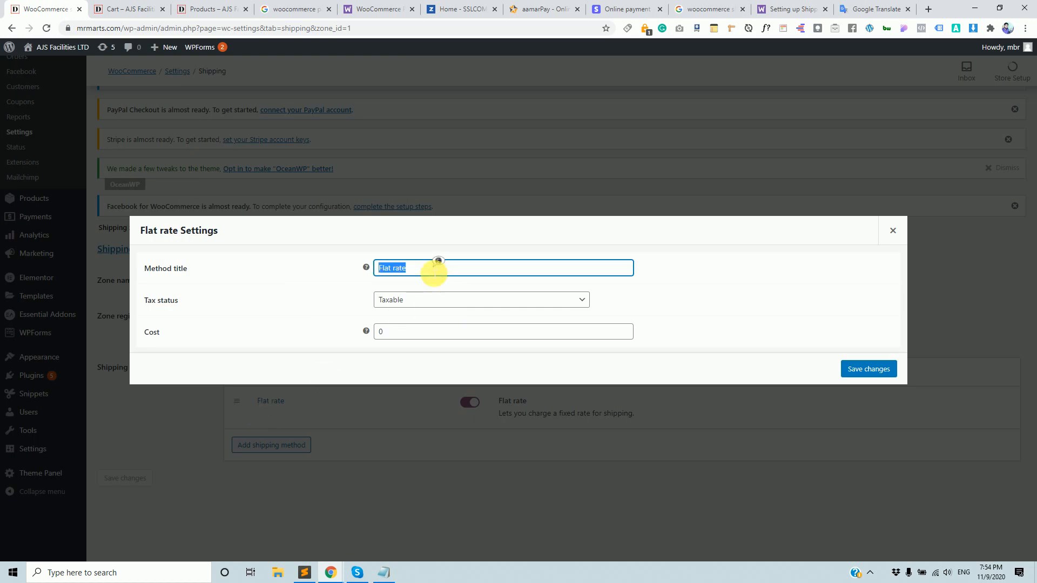
{"action": "type", "text": "HOme"}
{"action": "key", "text": "BackSpace"}
{"action": "key", "text": "BackSpace"}
{"action": "type", "text": "me Delivery"}
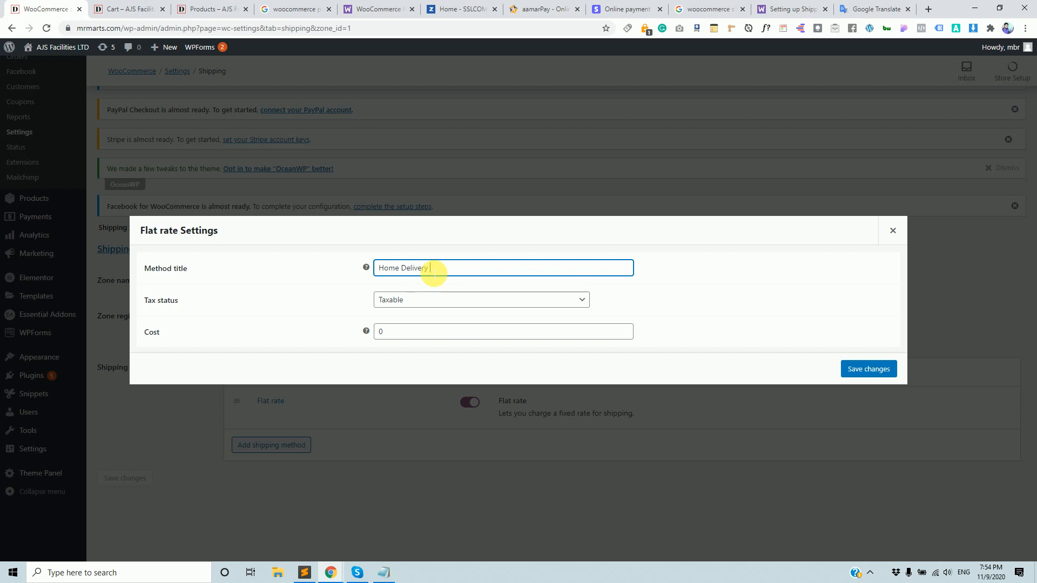
Set the method's tax status to None and cost to 50, and save.
{"action": "left_click", "coordinate": [576, 305]}
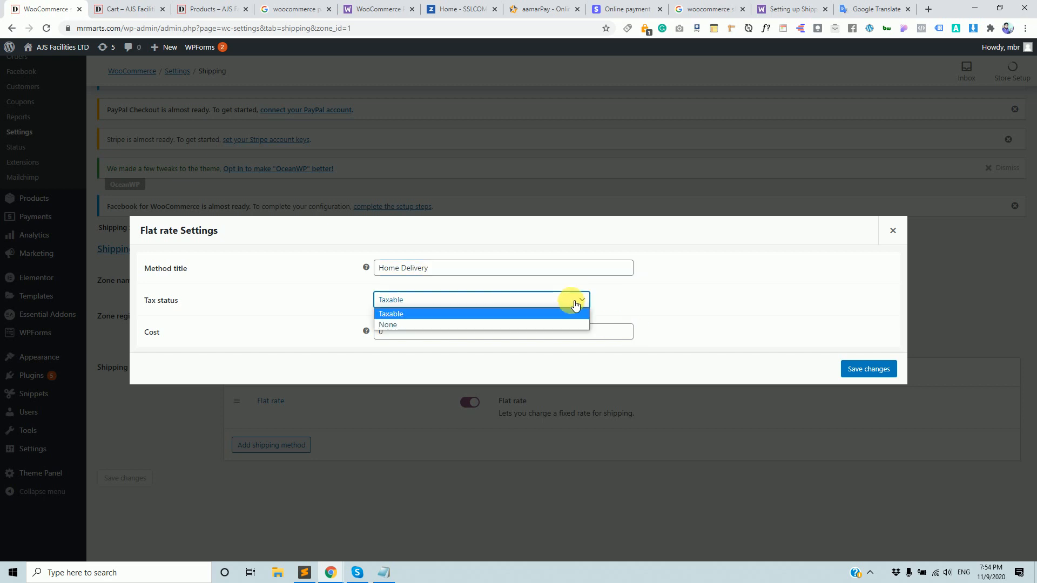
{"action": "left_click", "coordinate": [530, 325]}
{"action": "left_click_drag", "start_coordinate": [472, 331], "coordinate": [350, 327]}
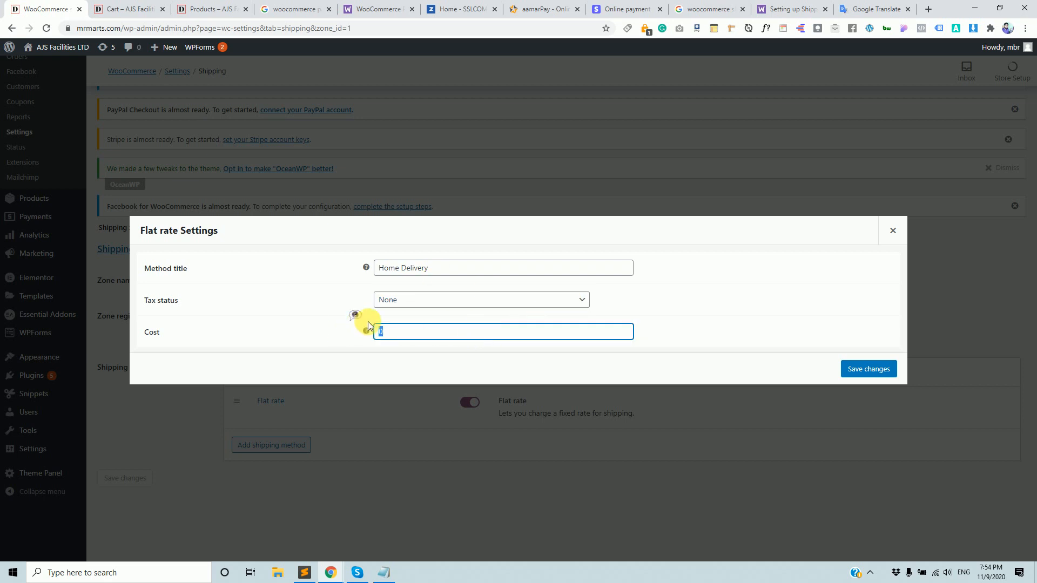
{"action": "left_click", "coordinate": [420, 336]}
{"action": "left_click_drag", "start_coordinate": [432, 332], "coordinate": [371, 325]}
{"action": "left_click", "coordinate": [881, 370]}
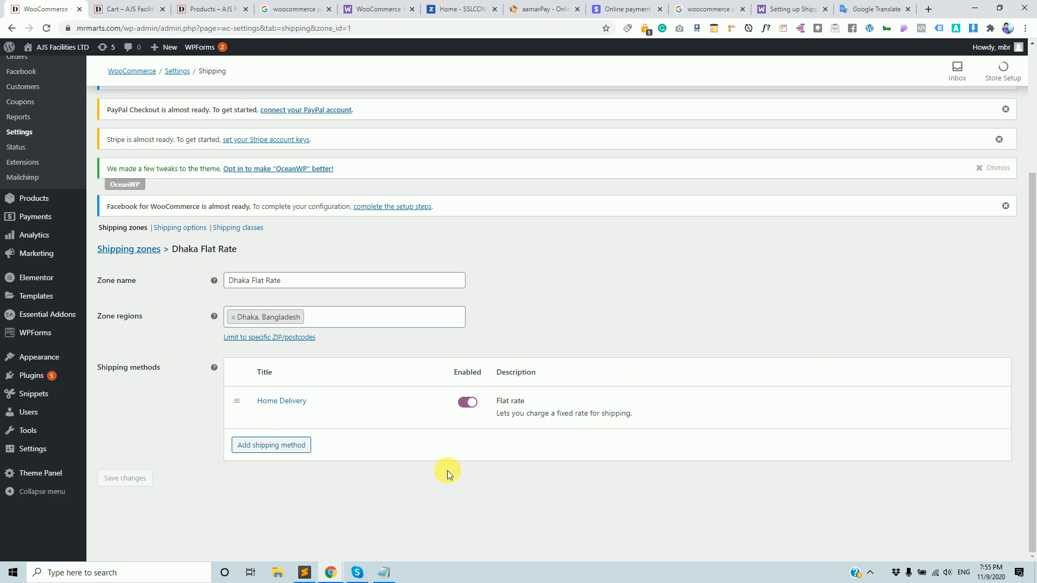
{"action": "left_click", "coordinate": [130, 9]}
Reload the storefront cart to check the shipping options.
{"action": "scroll", "coordinate": [313, 331], "scroll_direction": "up", "scroll_amount": 3}
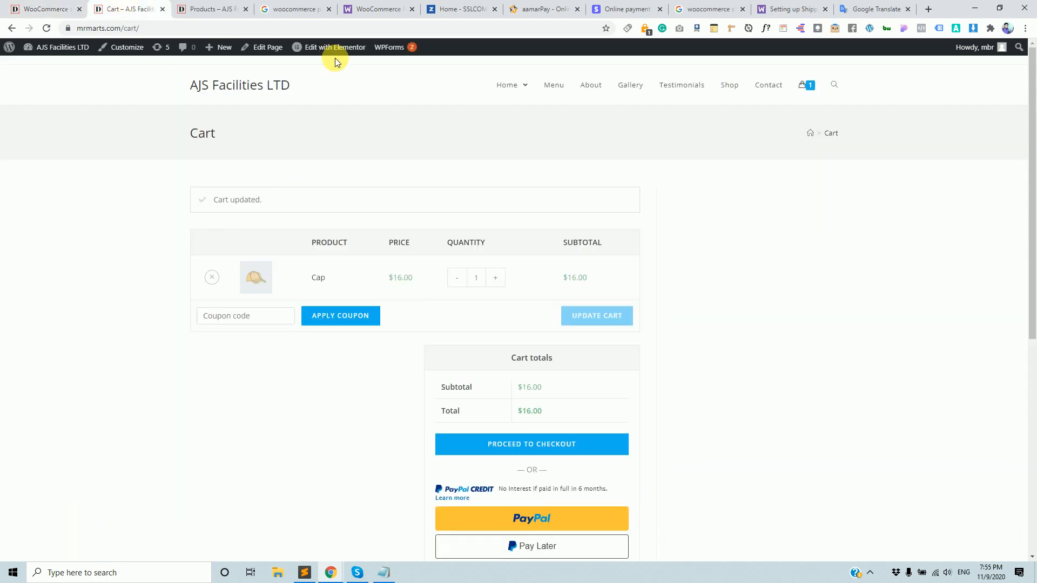
{"action": "left_click", "coordinate": [46, 28]}
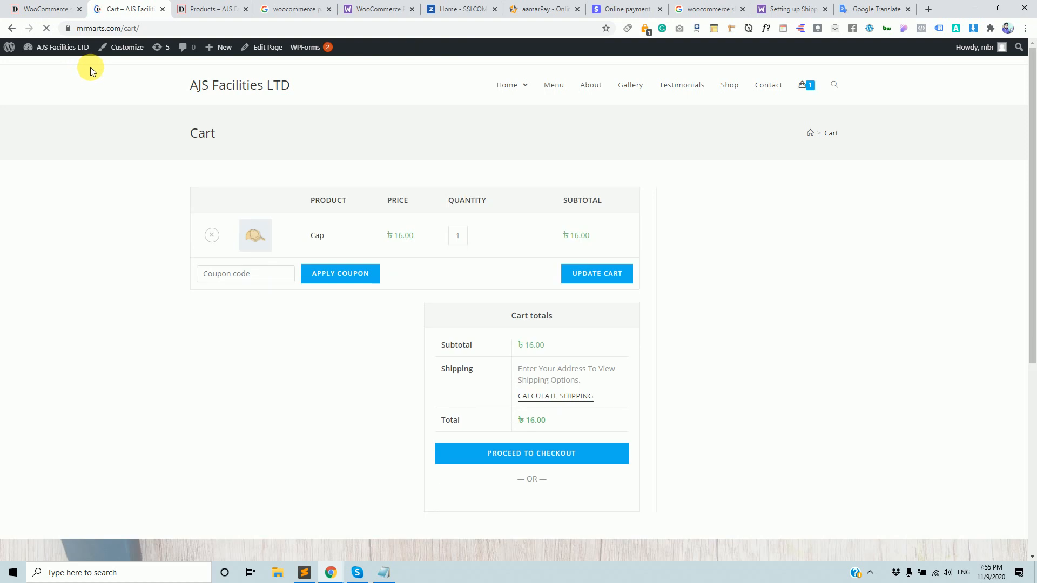
{"action": "scroll", "coordinate": [493, 266], "scroll_direction": "down", "scroll_amount": 2}
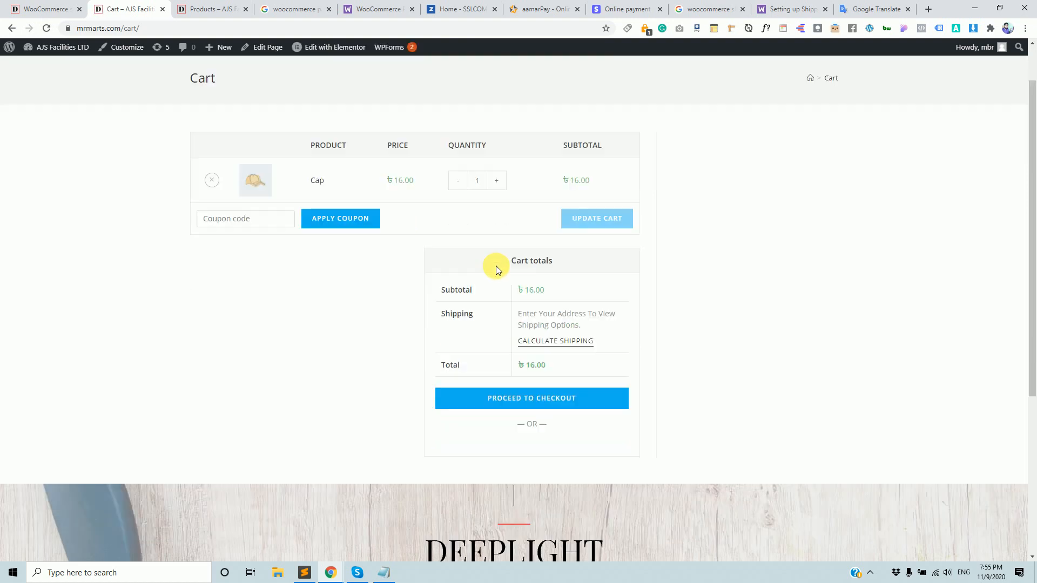
{"action": "scroll", "coordinate": [507, 278], "scroll_direction": "up", "scroll_amount": 1}
{"action": "scroll", "coordinate": [507, 277], "scroll_direction": "up", "scroll_amount": 1}
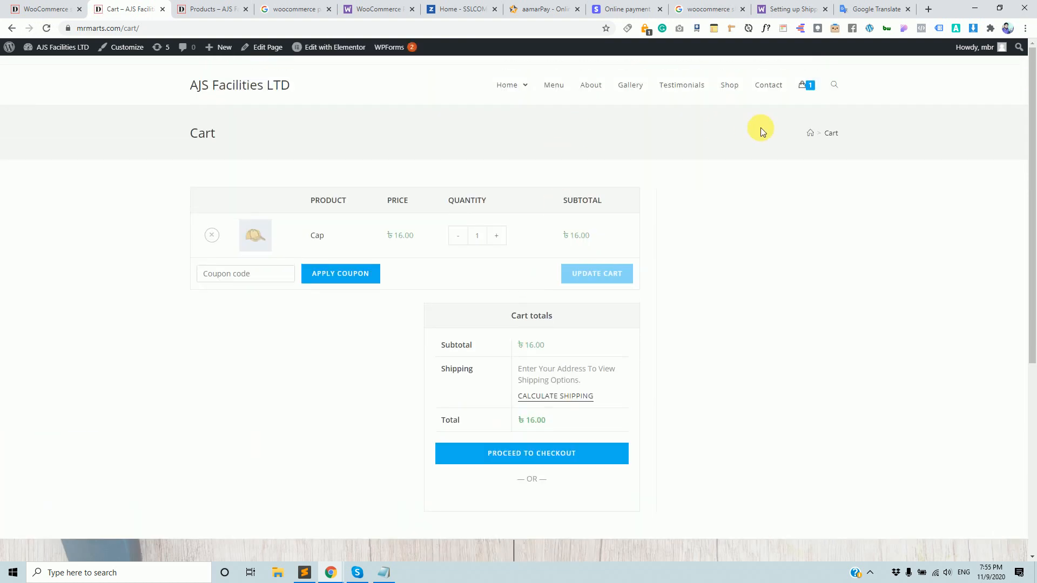
Add the Belt to the cart from the Shop page and open the cart.
{"action": "left_click", "coordinate": [731, 90]}
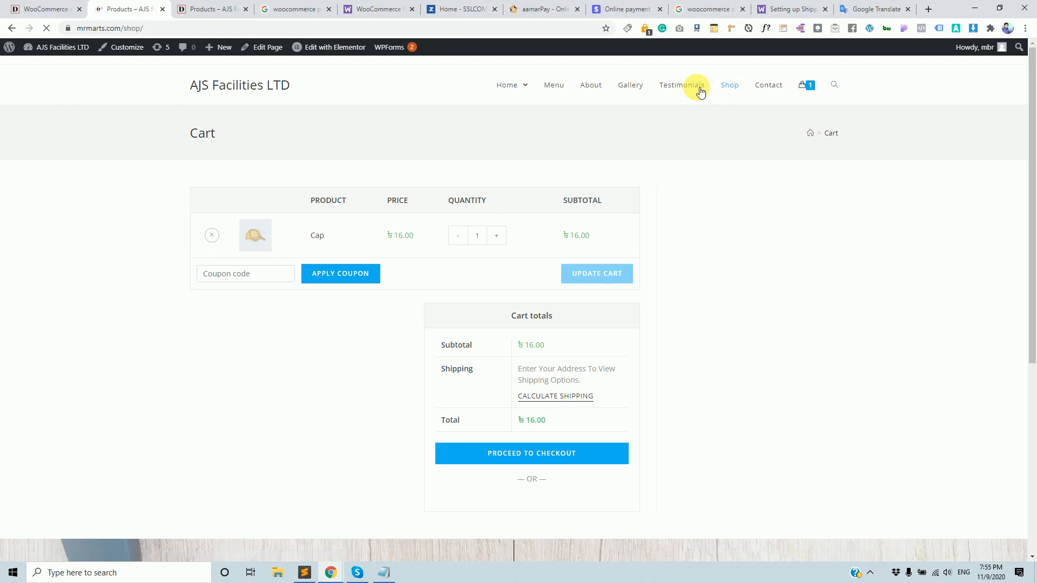
{"action": "left_click", "coordinate": [56, 11]}
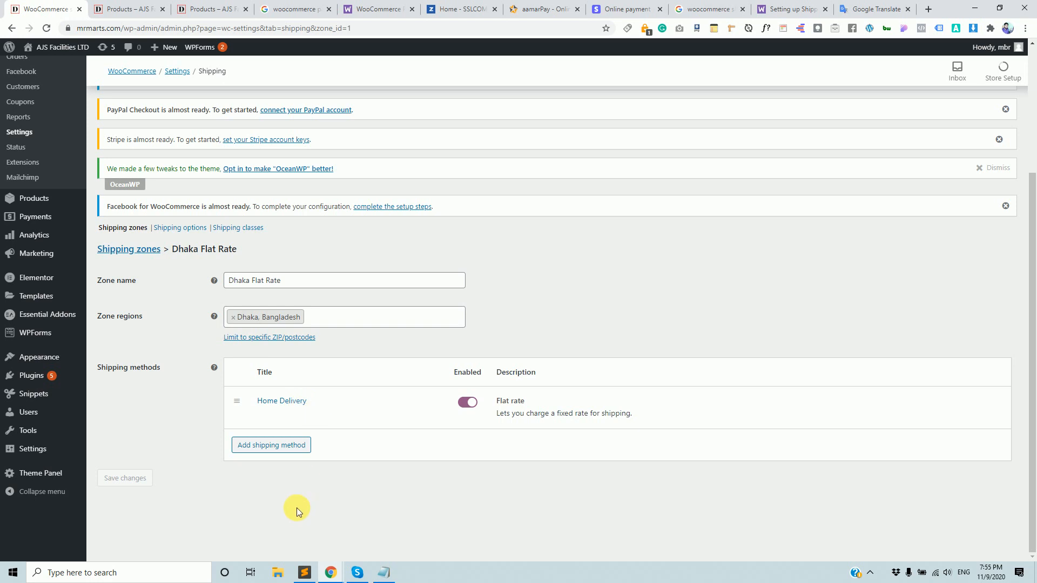
{"action": "left_click", "coordinate": [130, 8]}
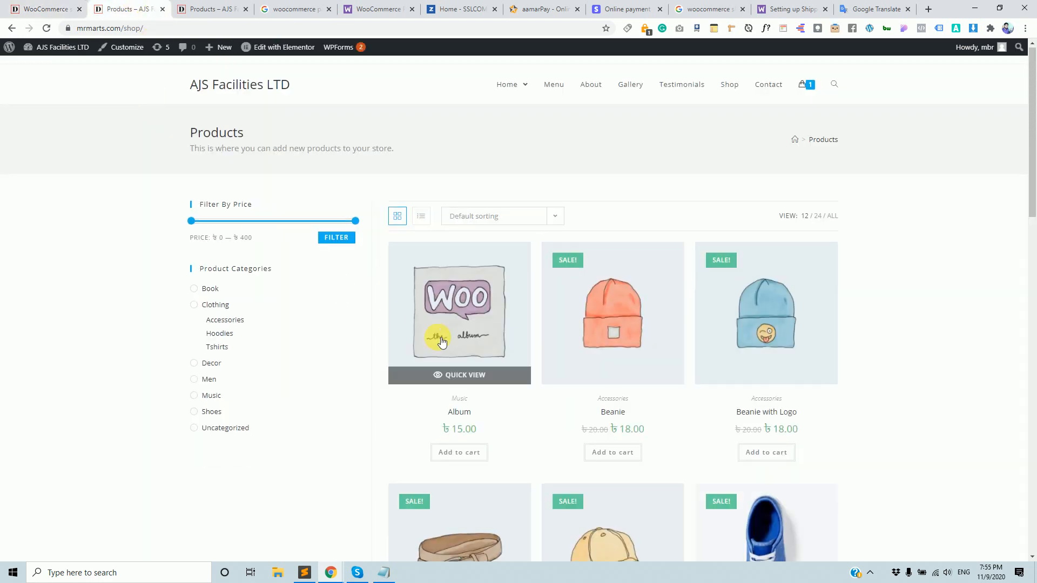
{"action": "scroll", "coordinate": [441, 341], "scroll_direction": "down", "scroll_amount": 2}
{"action": "scroll", "coordinate": [574, 331], "scroll_direction": "down", "scroll_amount": 6}
{"action": "scroll", "coordinate": [584, 319], "scroll_direction": "up", "scroll_amount": 2}
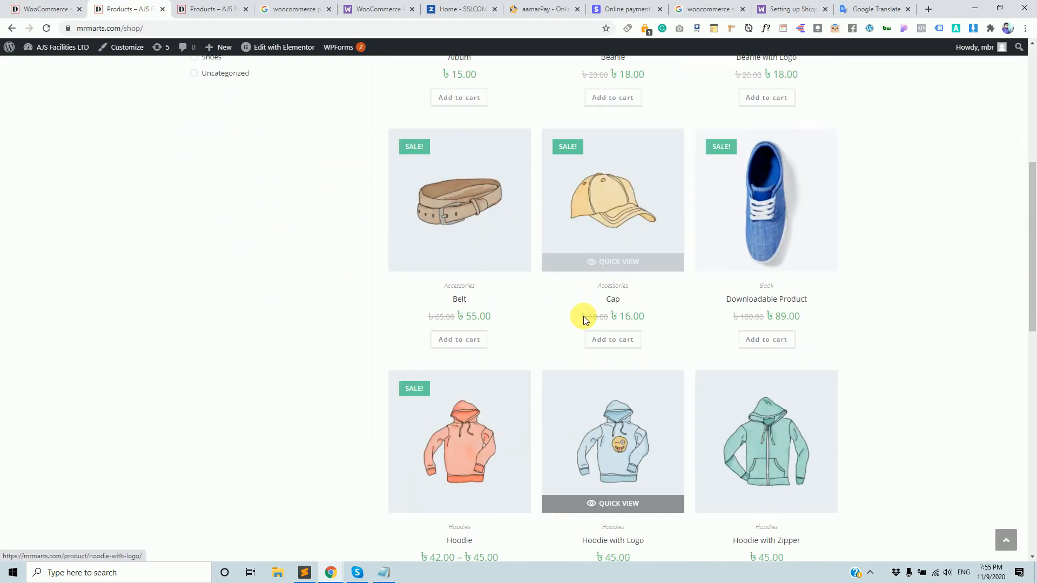
{"action": "scroll", "coordinate": [621, 385], "scroll_direction": "down", "scroll_amount": 4}
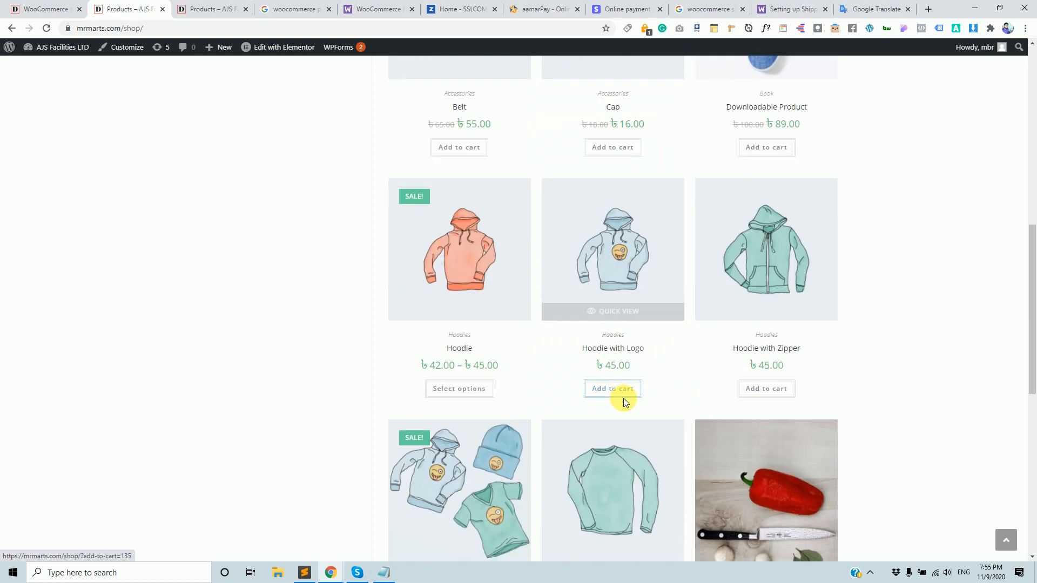
{"action": "scroll", "coordinate": [621, 408], "scroll_direction": "down", "scroll_amount": 4}
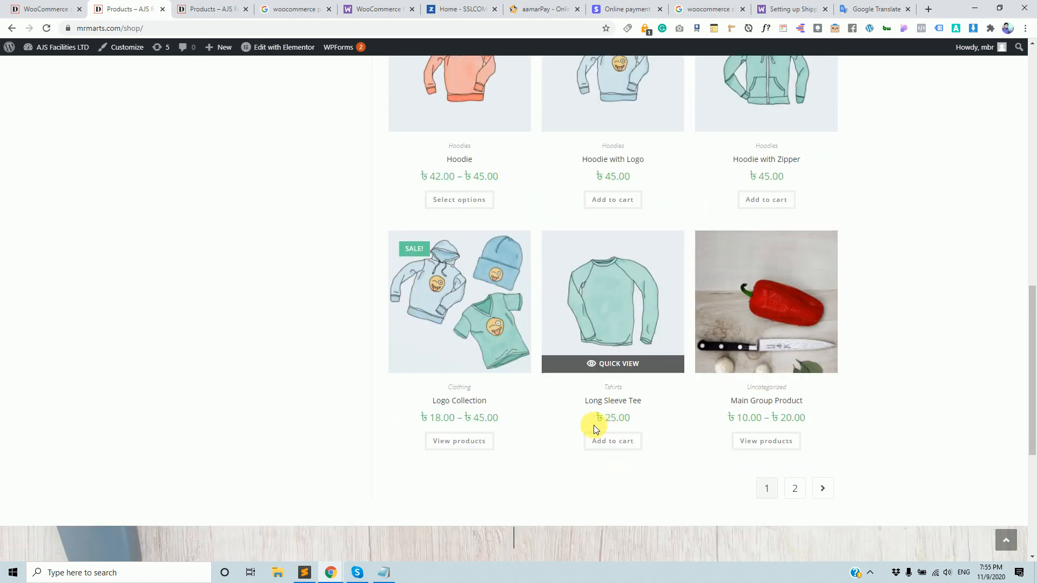
{"action": "scroll", "coordinate": [514, 417], "scroll_direction": "up", "scroll_amount": 7}
{"action": "left_click", "coordinate": [477, 323]}
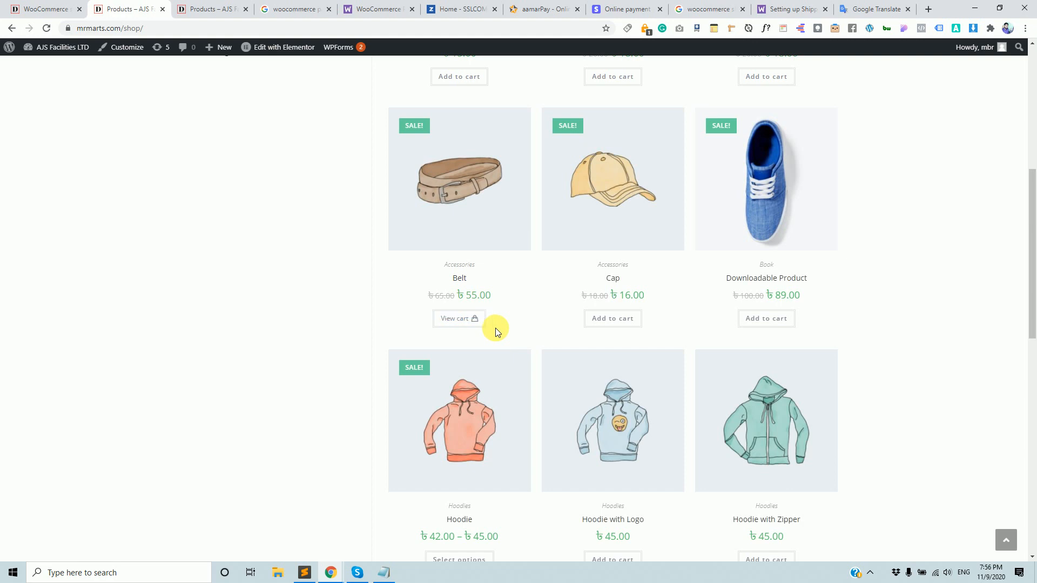
{"action": "left_click", "coordinate": [455, 319]}
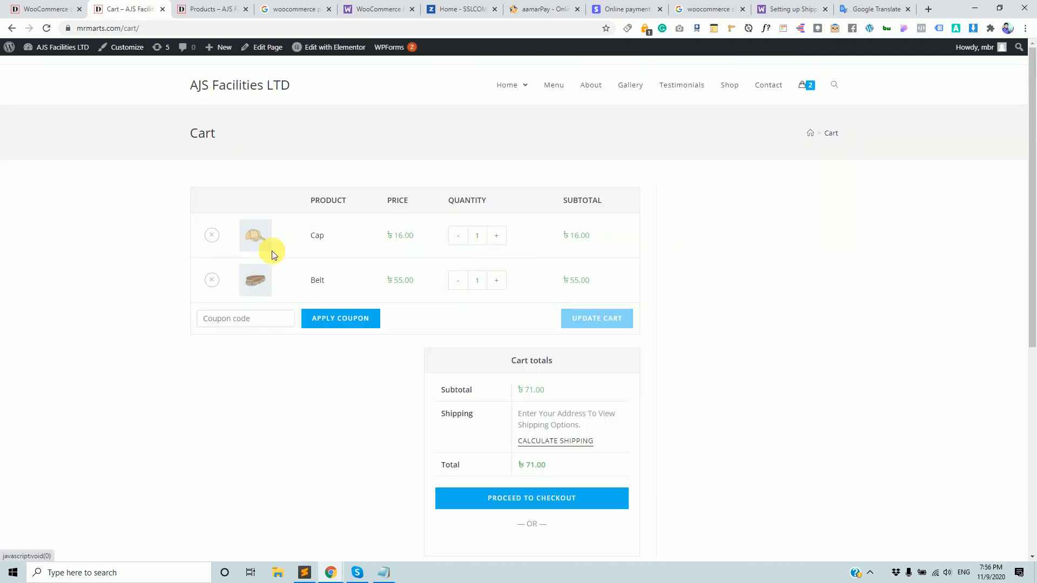
Set the Cap quantity to 0 and update, leaving the Belt at ৳55.00.
{"action": "left_click", "coordinate": [458, 236]}
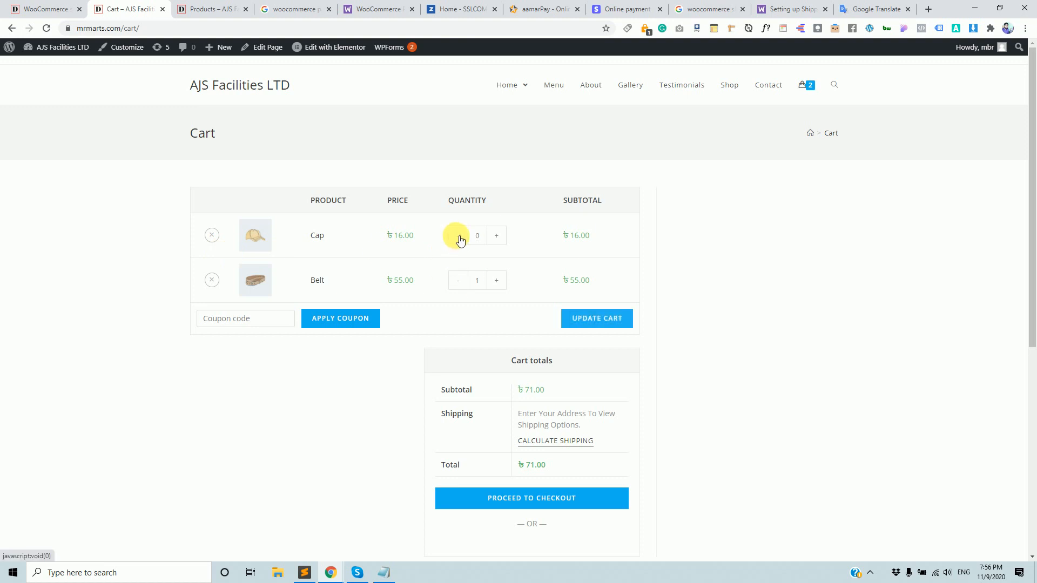
{"action": "left_click", "coordinate": [612, 320]}
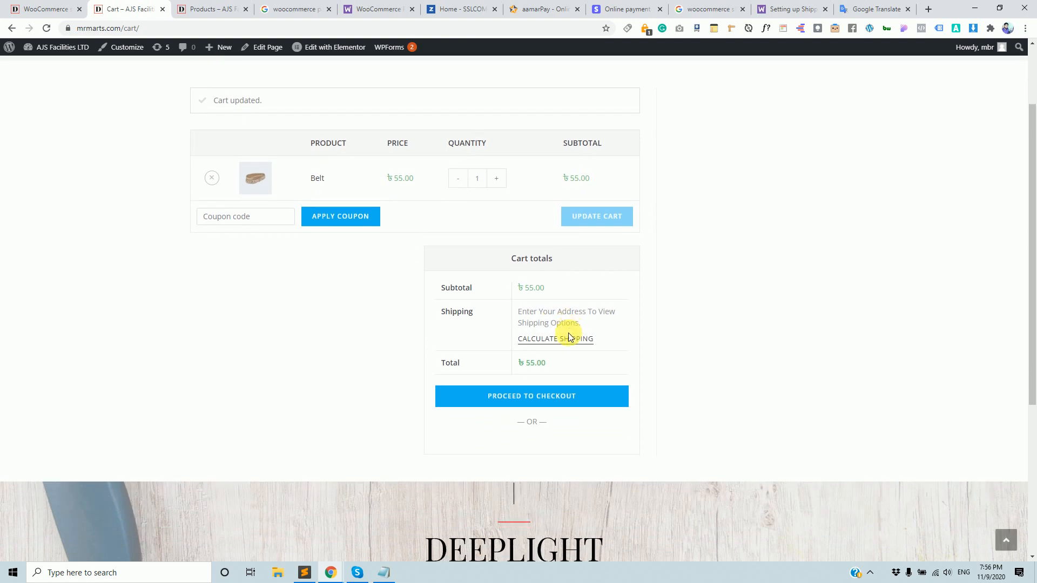
{"action": "scroll", "coordinate": [568, 335], "scroll_direction": "down", "scroll_amount": 2}
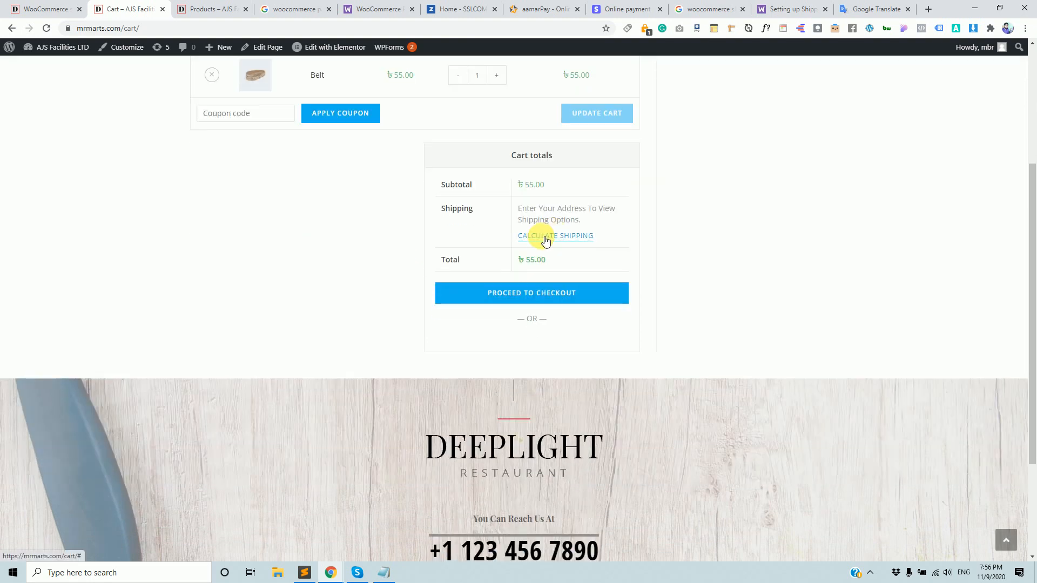
{"action": "scroll", "coordinate": [540, 241], "scroll_direction": "up", "scroll_amount": 3}
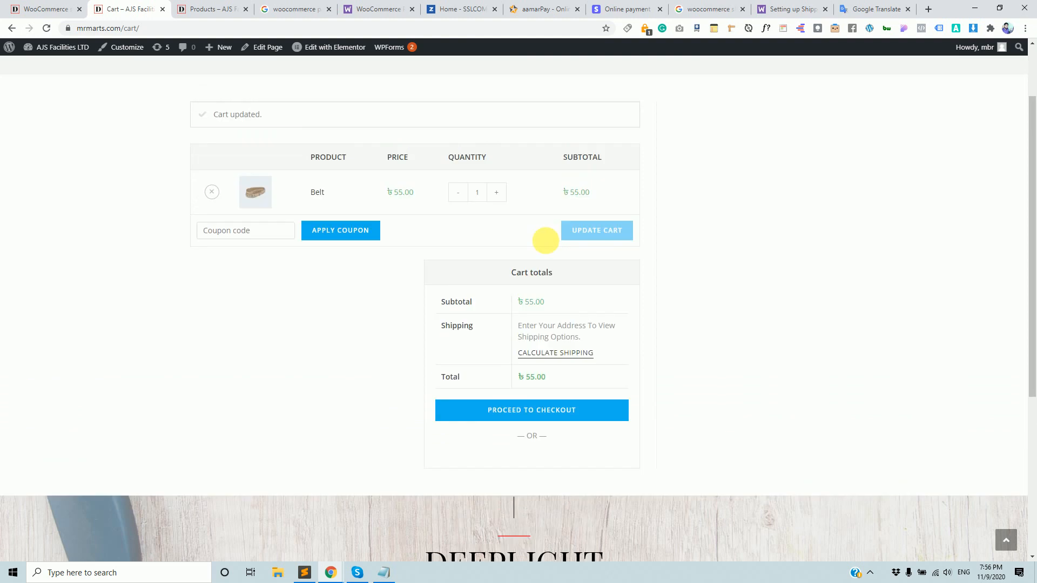
{"action": "left_click_drag", "start_coordinate": [560, 238], "coordinate": [585, 240]}
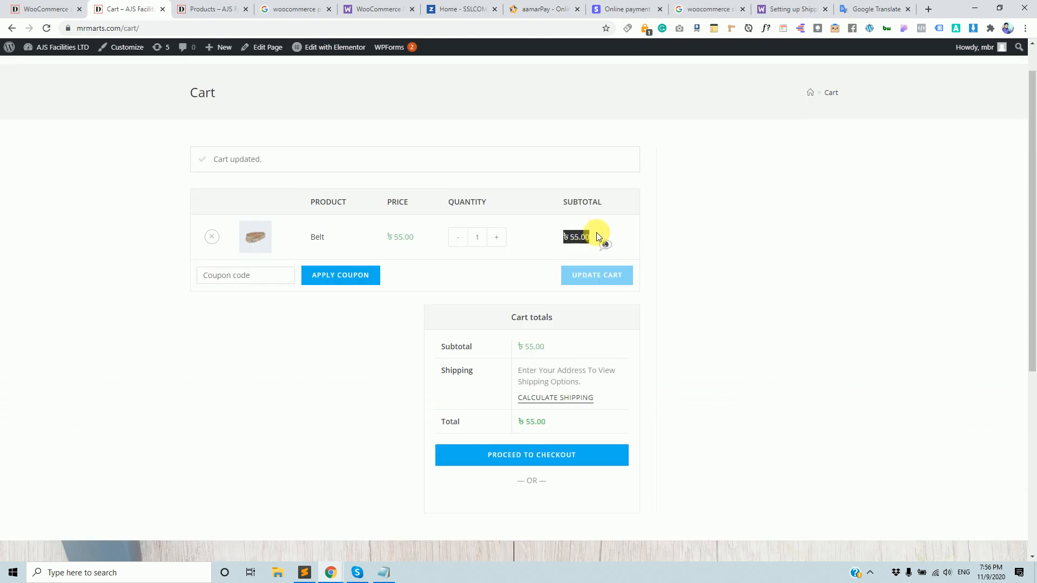
{"action": "left_click", "coordinate": [799, 276]}
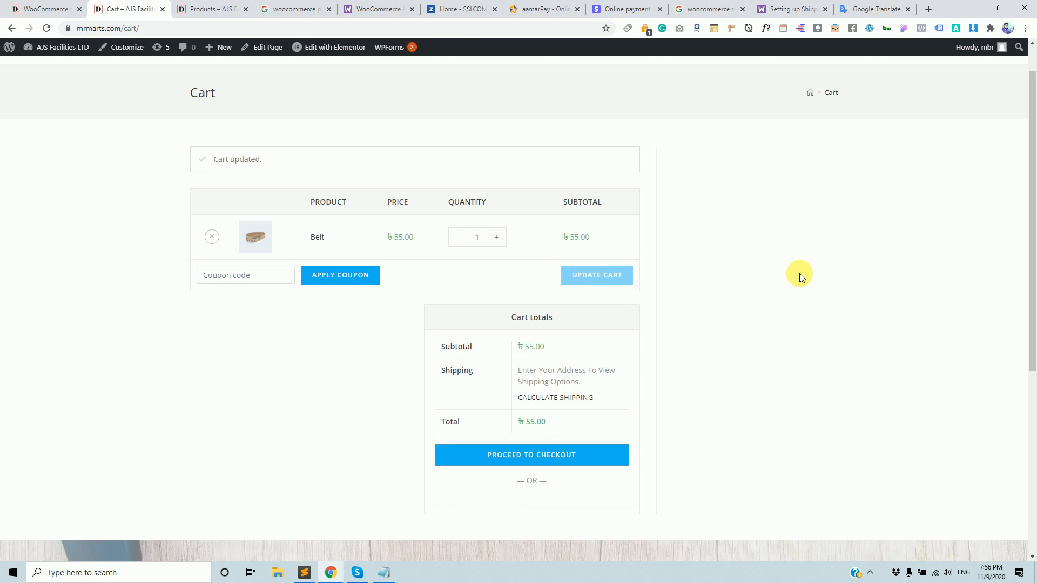
{"action": "left_click_drag", "start_coordinate": [562, 240], "coordinate": [593, 240]}
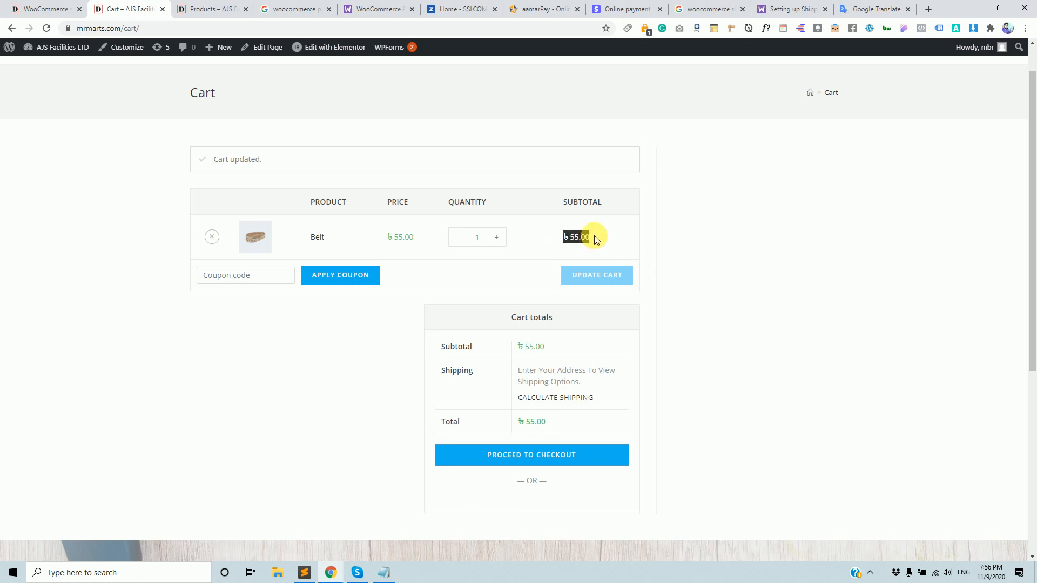
{"action": "left_click_drag", "start_coordinate": [596, 240], "coordinate": [593, 240]}
{"action": "left_click", "coordinate": [669, 244]}
{"action": "scroll", "coordinate": [621, 343], "scroll_direction": "down", "scroll_amount": 1}
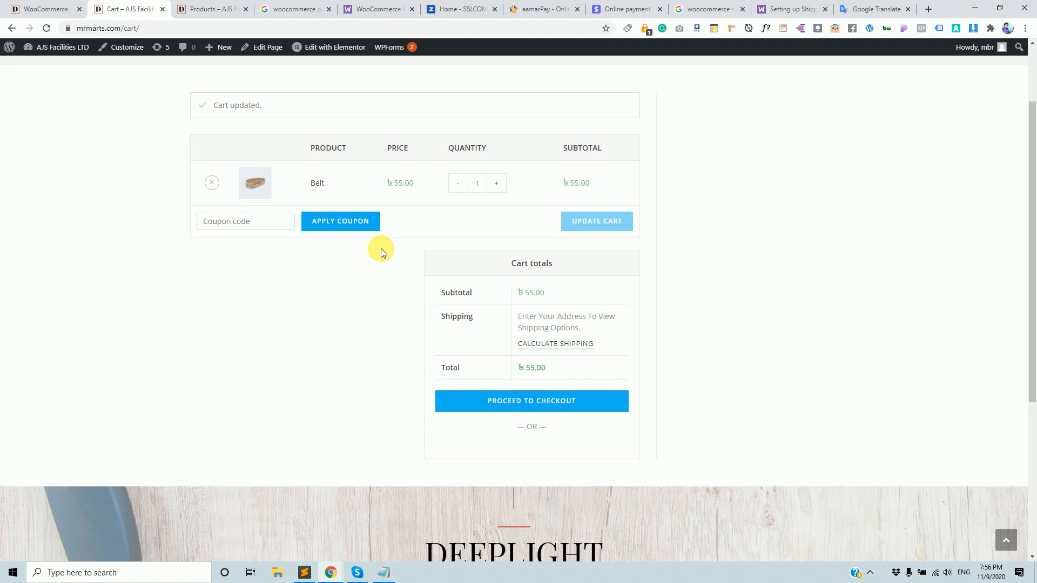
Calculate shipping to Khulna, Bangladesh, which returns no shipping options.
{"action": "left_click", "coordinate": [556, 350]}
{"action": "scroll", "coordinate": [571, 271], "scroll_direction": "down", "scroll_amount": 2}
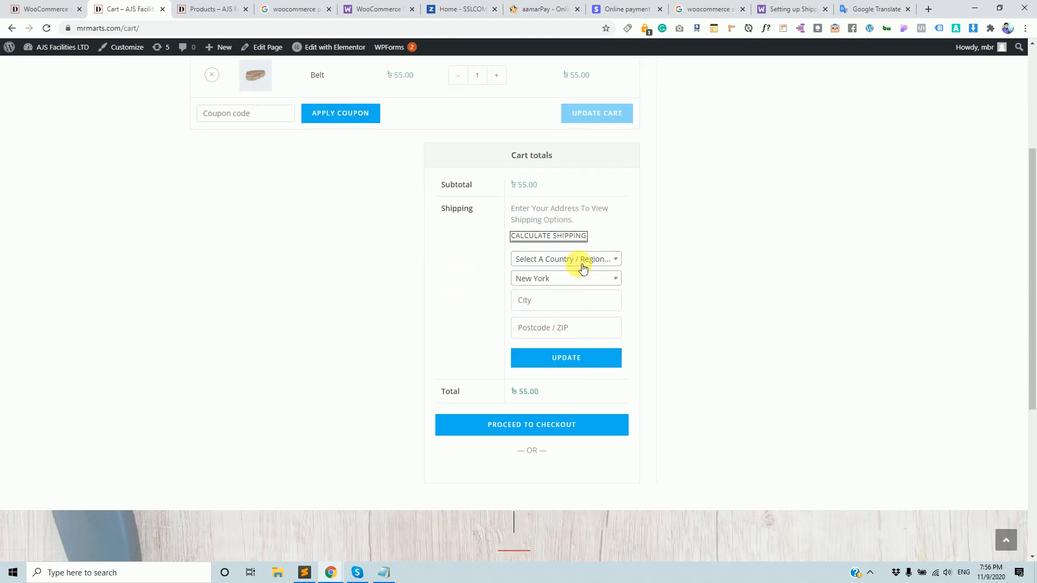
{"action": "left_click", "coordinate": [584, 265]}
{"action": "left_click", "coordinate": [556, 314]}
{"action": "left_click", "coordinate": [568, 279]}
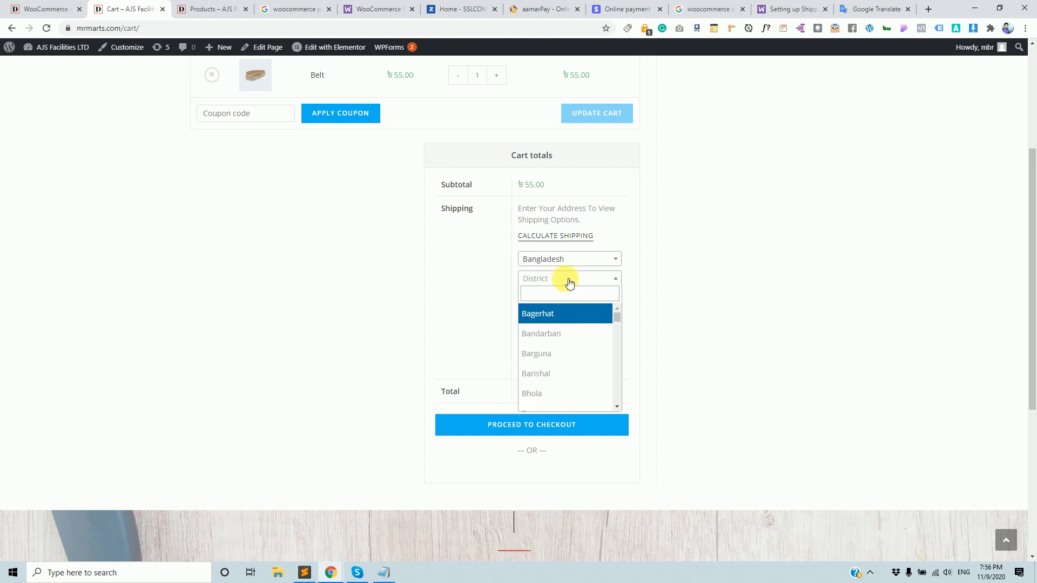
{"action": "left_click", "coordinate": [554, 294]}
{"action": "type", "text": "khuln"}
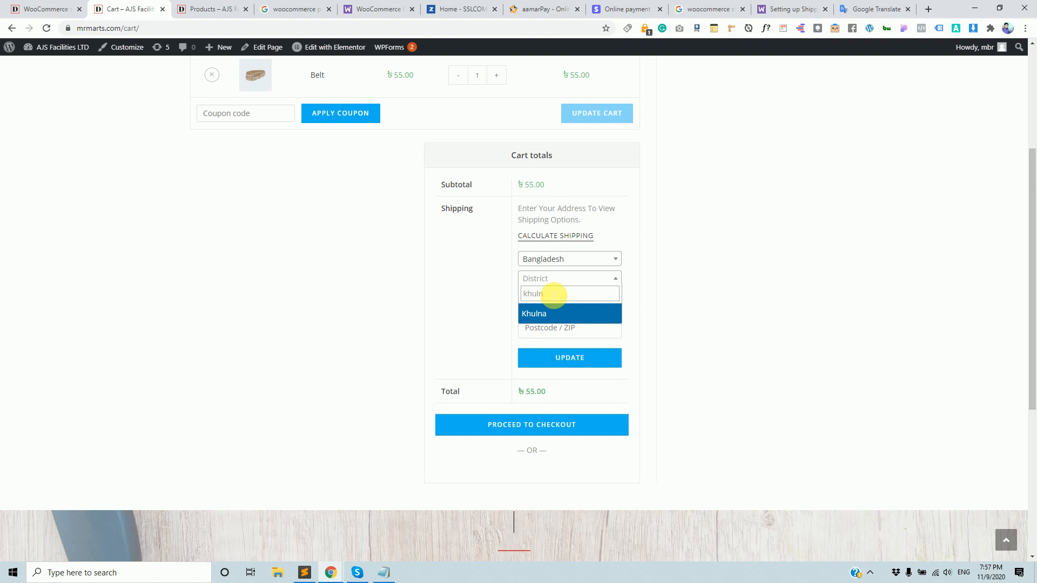
{"action": "left_click", "coordinate": [535, 313]}
{"action": "left_click", "coordinate": [587, 358]}
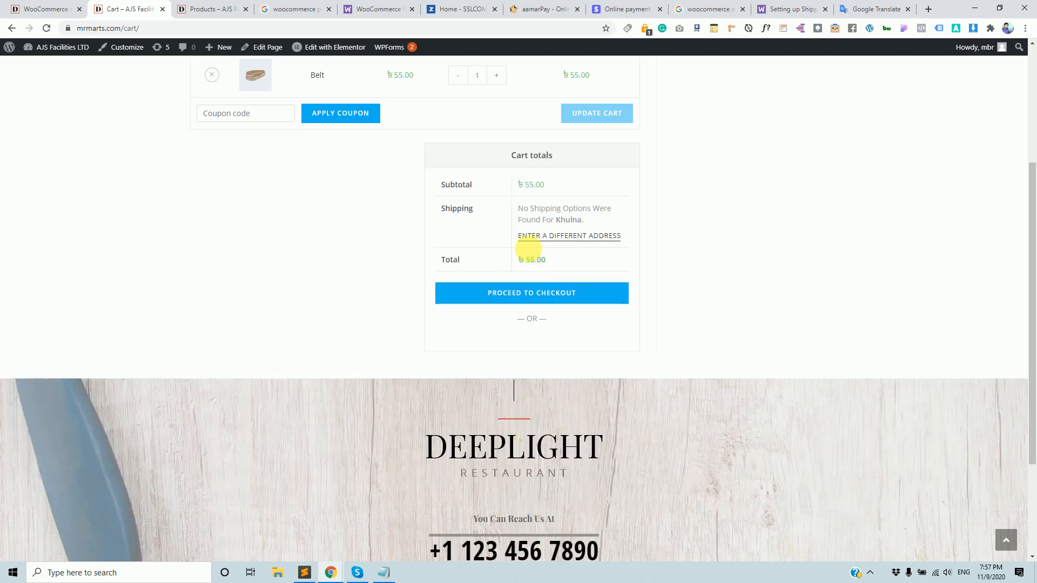
{"action": "left_click_drag", "start_coordinate": [517, 209], "coordinate": [587, 221]}
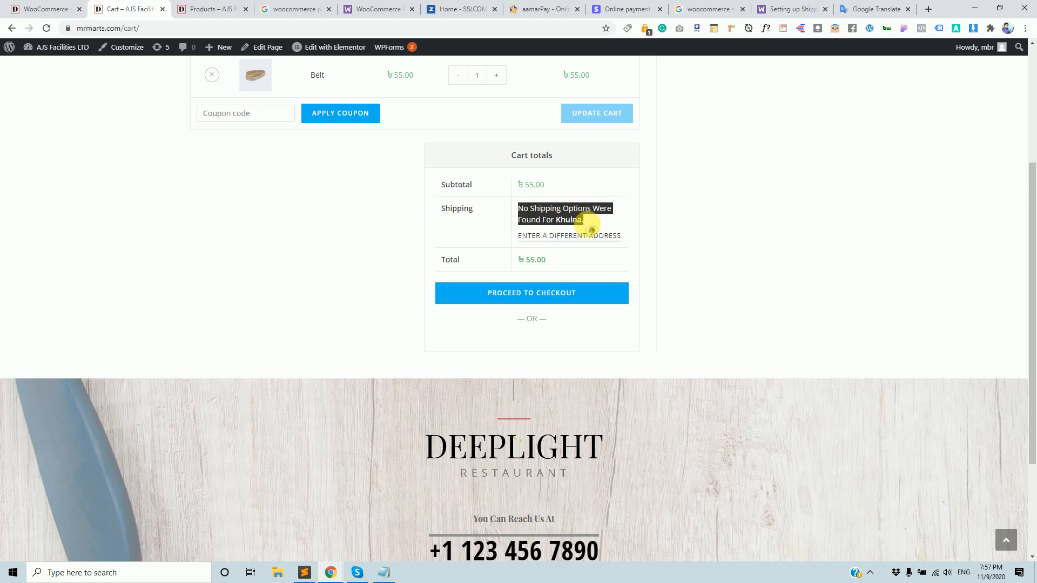
Change the district to Dhaka, getting ৳50.00 Home Delivery and a ৳105.00 total.
{"action": "left_click", "coordinate": [549, 239]}
{"action": "left_click", "coordinate": [567, 280]}
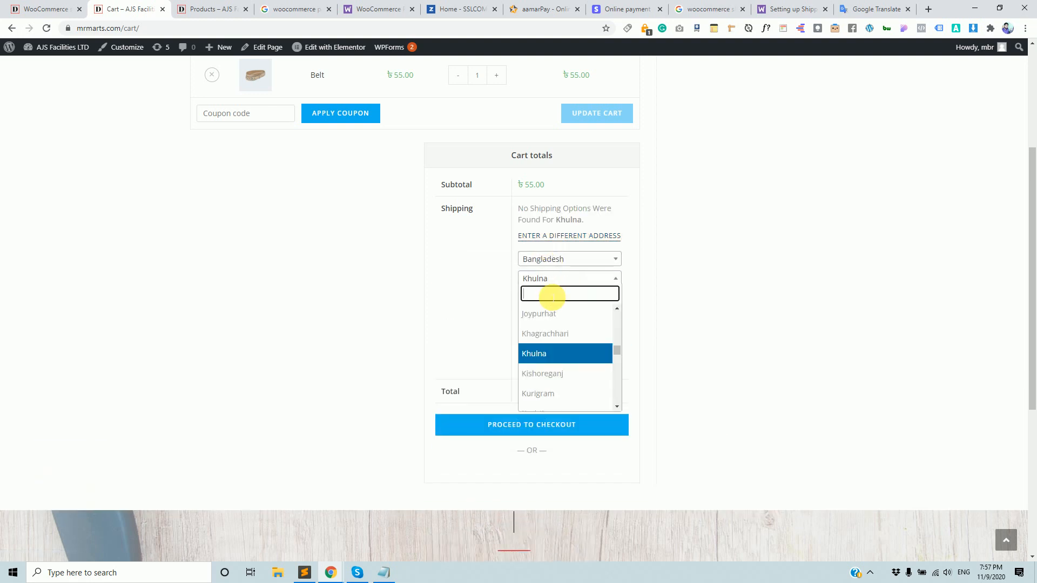
{"action": "type", "text": "dha"}
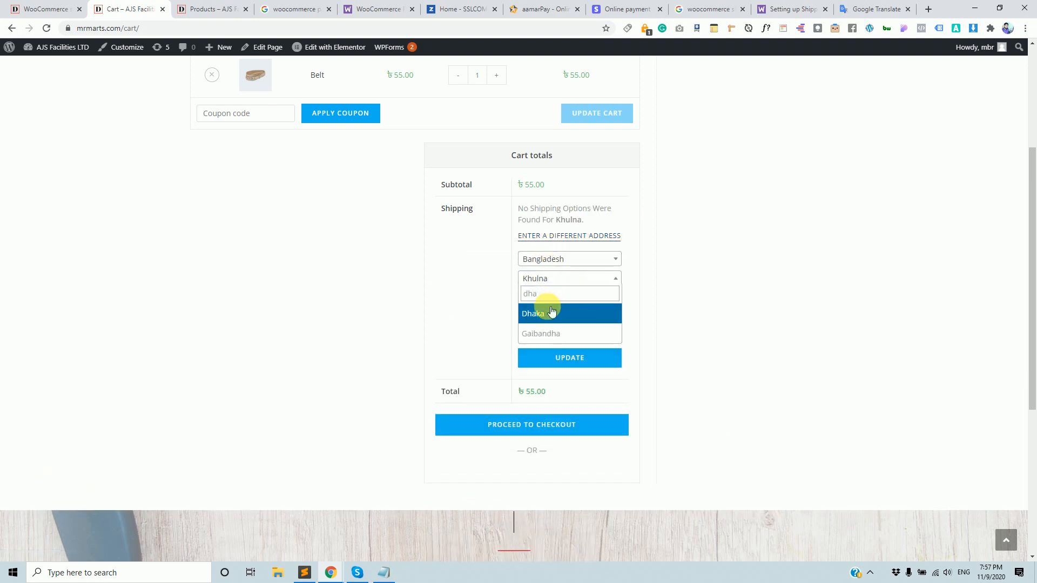
{"action": "left_click", "coordinate": [551, 313]}
{"action": "left_click", "coordinate": [567, 358]}
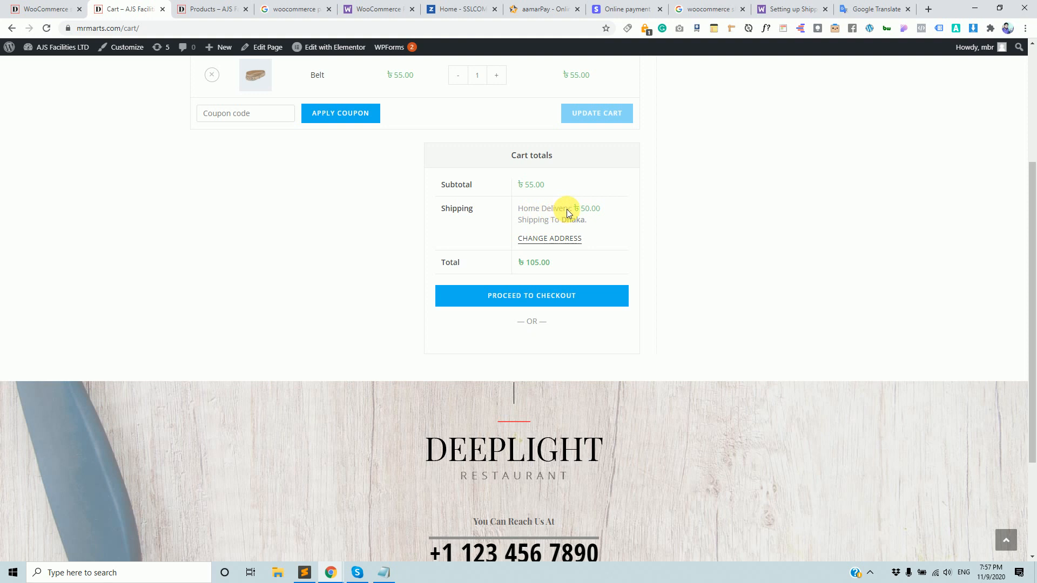
{"action": "left_click", "coordinate": [38, 8]}
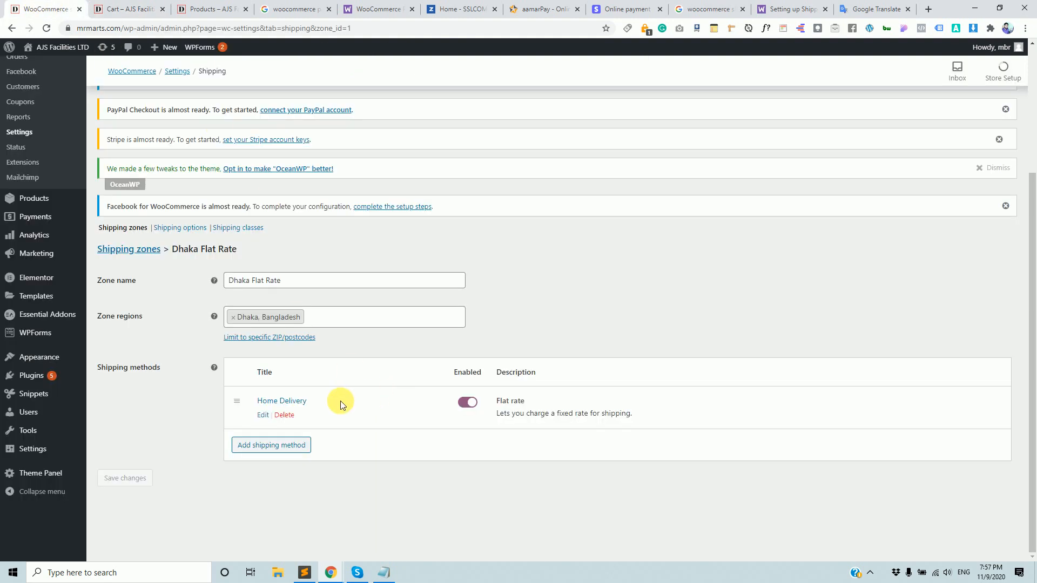
Highlight the ৳50.00 Home Delivery charge and ৳105.00 total, then dock Google Meet as a tab.
{"action": "left_click", "coordinate": [129, 8]}
{"action": "left_click_drag", "start_coordinate": [573, 208], "coordinate": [596, 212]}
{"action": "left_click_drag", "start_coordinate": [527, 262], "coordinate": [543, 262]}
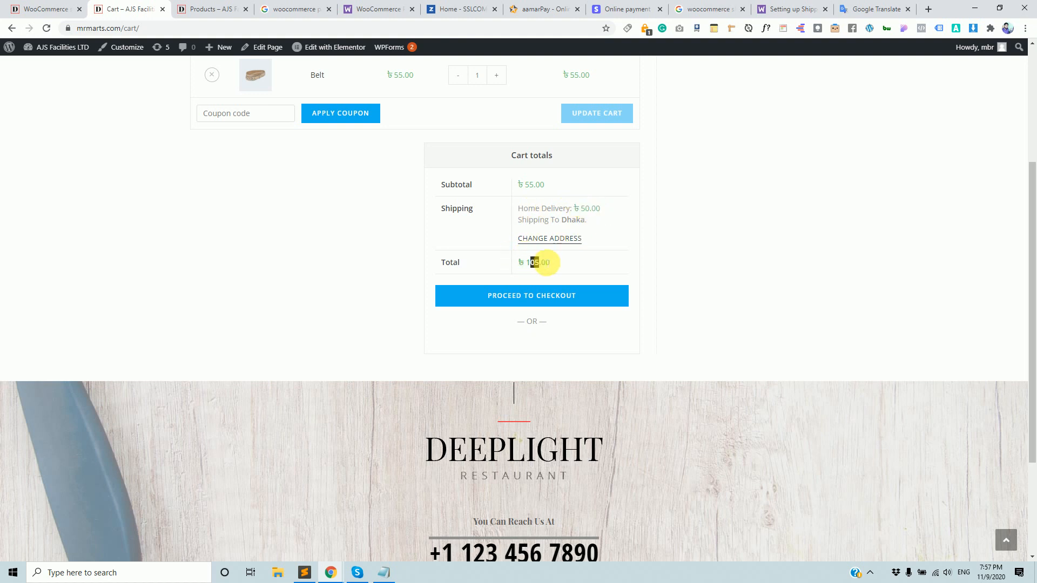
{"action": "scroll", "coordinate": [556, 238], "scroll_direction": "up", "scroll_amount": 2}
{"action": "left_click_drag", "start_coordinate": [571, 189], "coordinate": [590, 190]}
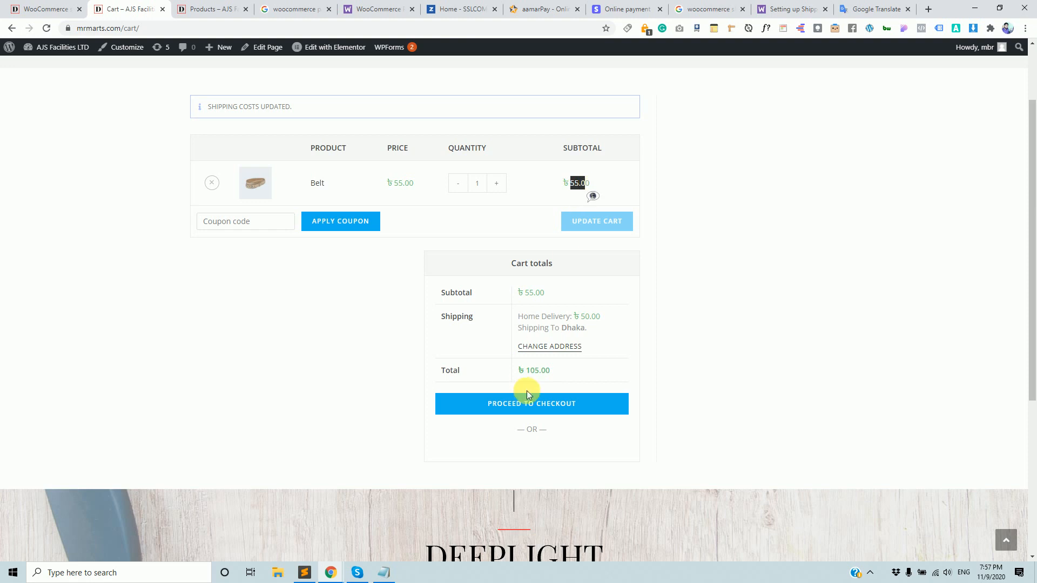
{"action": "left_click_drag", "start_coordinate": [527, 371], "coordinate": [551, 373]}
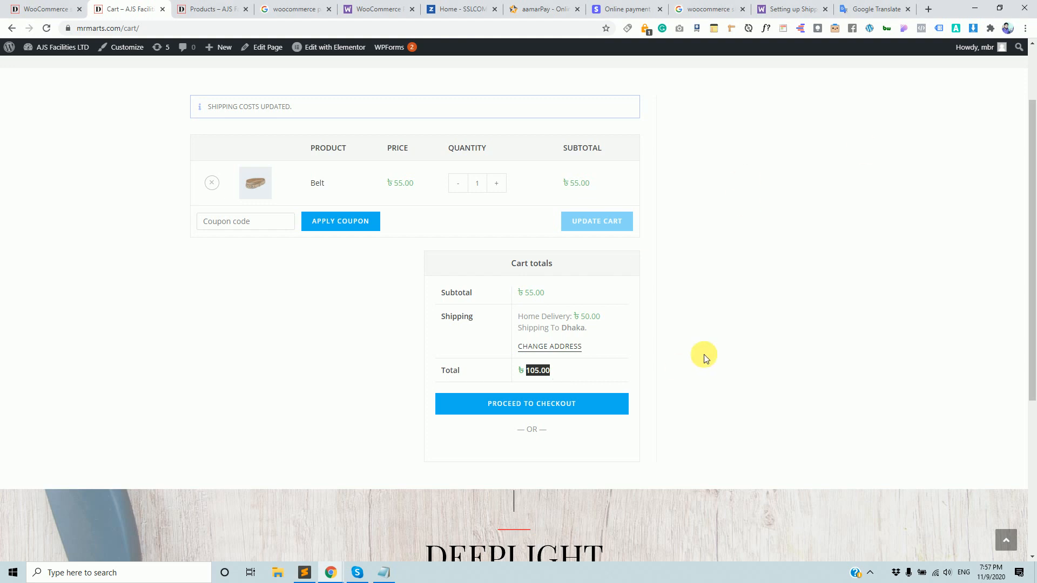
{"action": "left_click", "coordinate": [543, 372]}
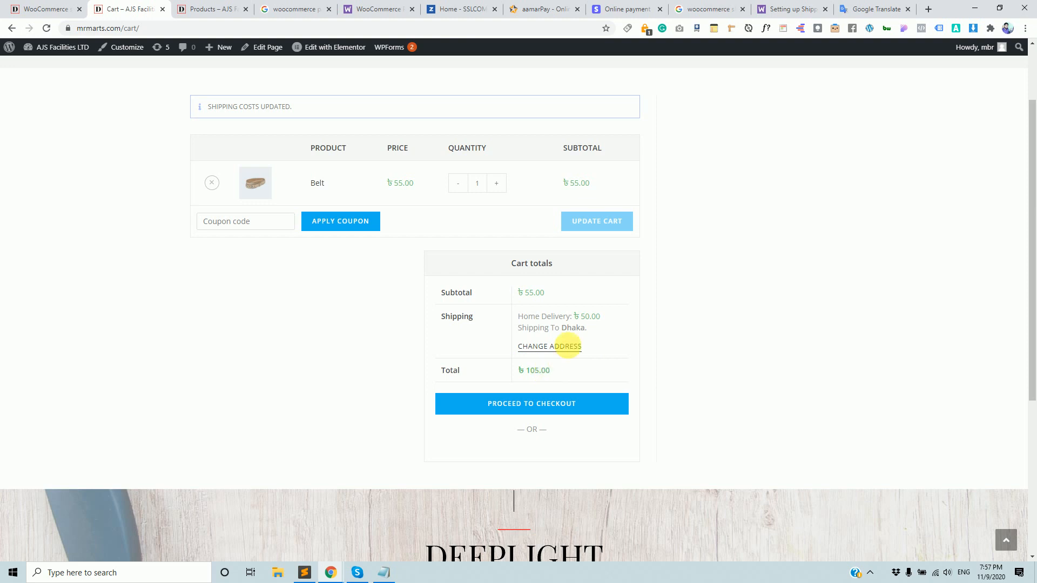
{"action": "left_click_drag", "start_coordinate": [577, 316], "coordinate": [605, 318]}
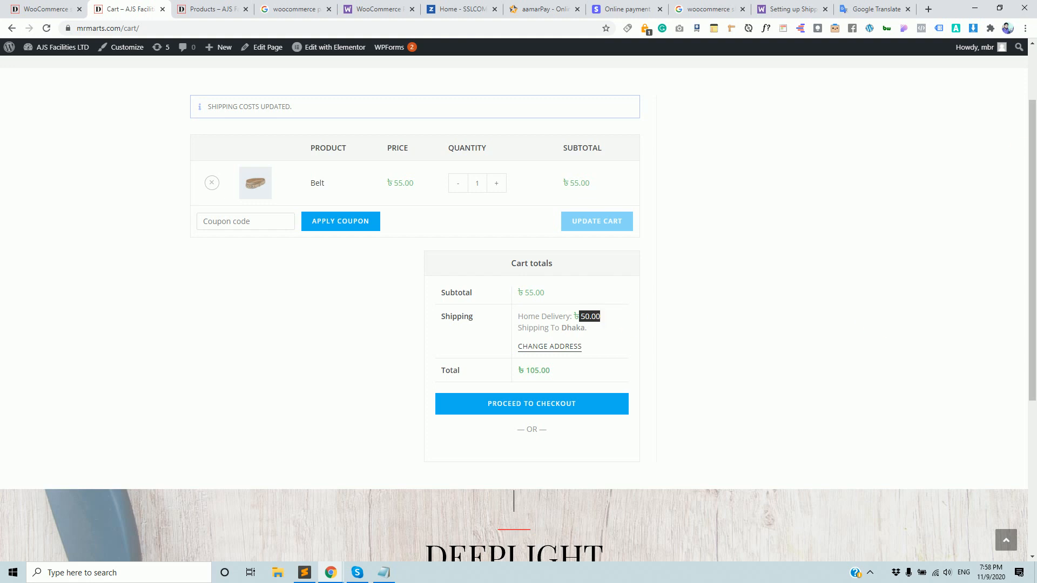
{"action": "left_click_drag", "start_coordinate": [861, 20], "coordinate": [862, 17]}
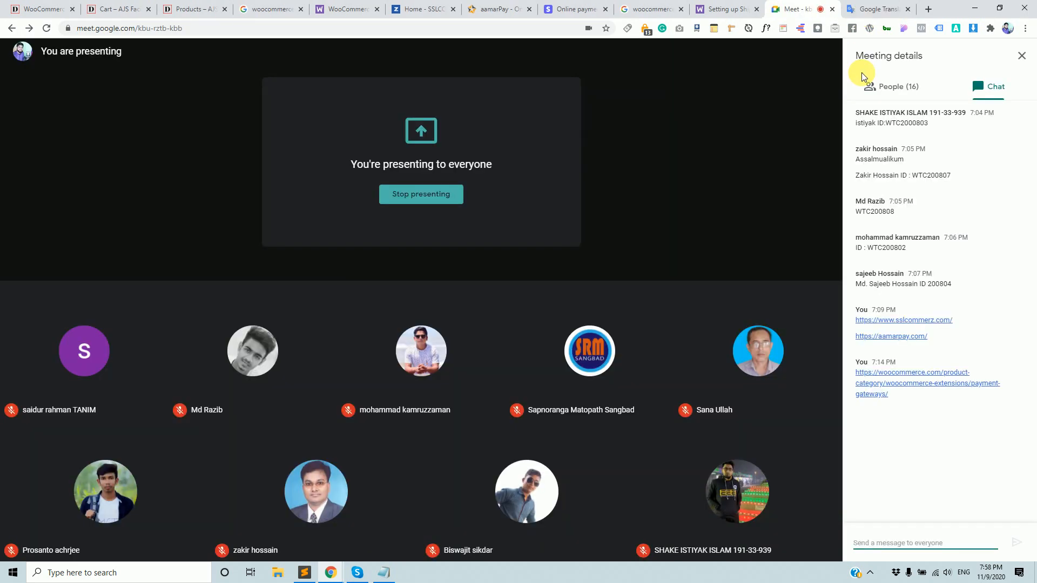
Close the Meet chat panel and return to the cart showing ৳50.00 Home Delivery.
{"action": "left_click", "coordinate": [1023, 59]}
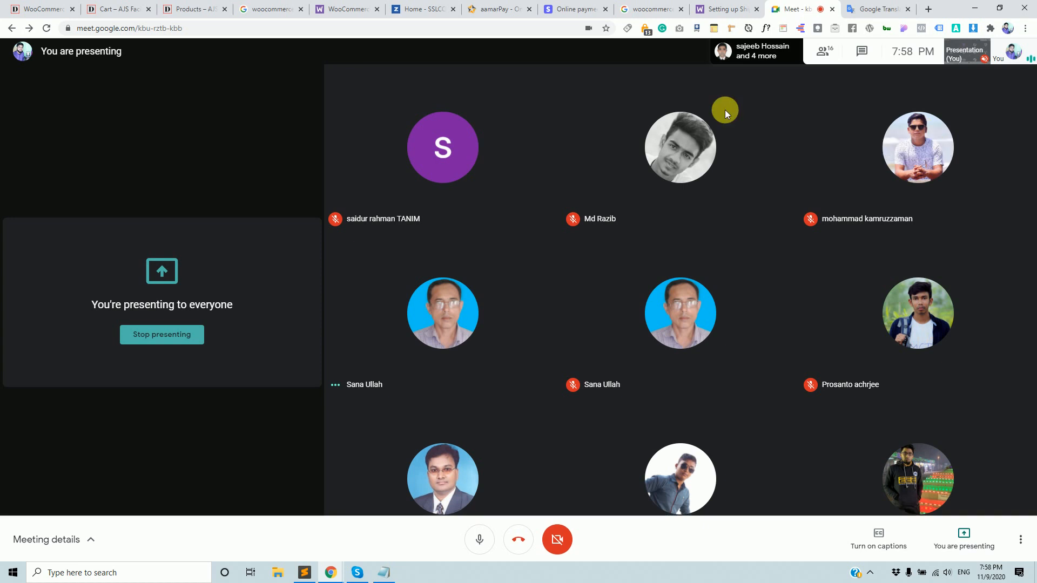
{"action": "left_click", "coordinate": [124, 11]}
{"action": "left_click", "coordinate": [900, 274]}
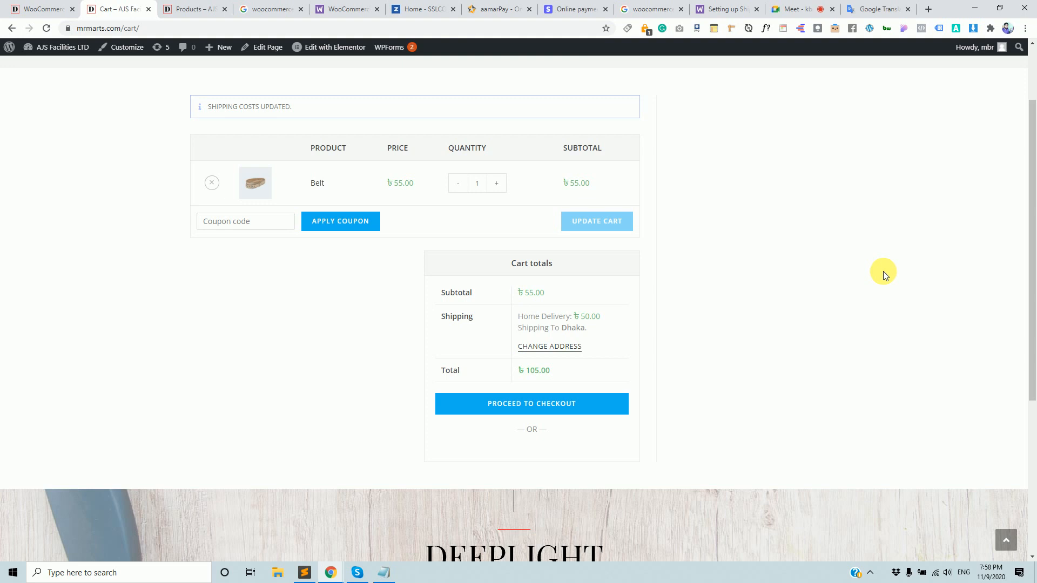
Show the cart's full web address, then move through the zone settings to the Google Meet call.
{"action": "scroll", "coordinate": [864, 262], "scroll_direction": "up", "scroll_amount": 2}
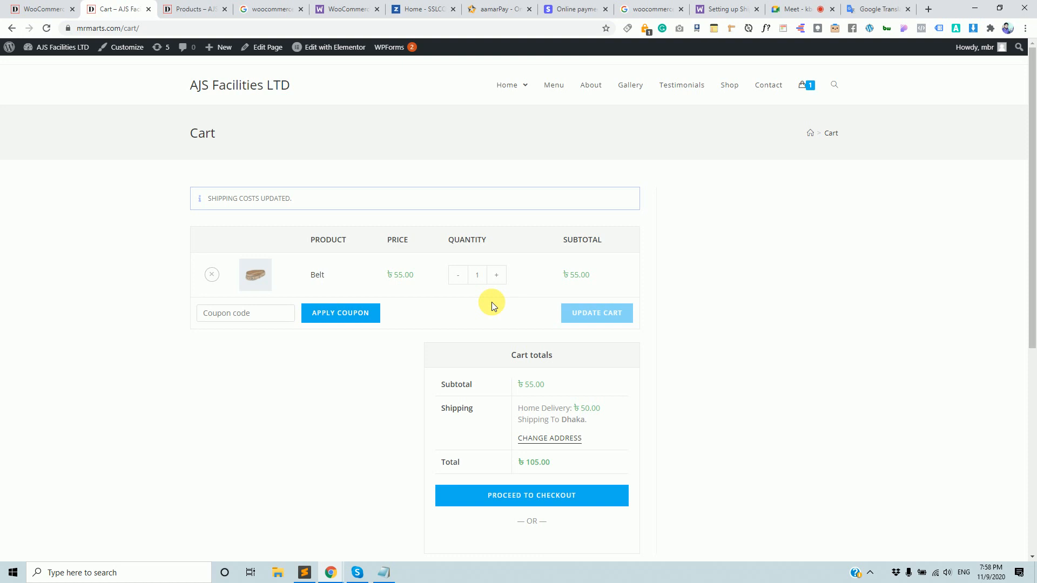
{"action": "left_click", "coordinate": [137, 28]}
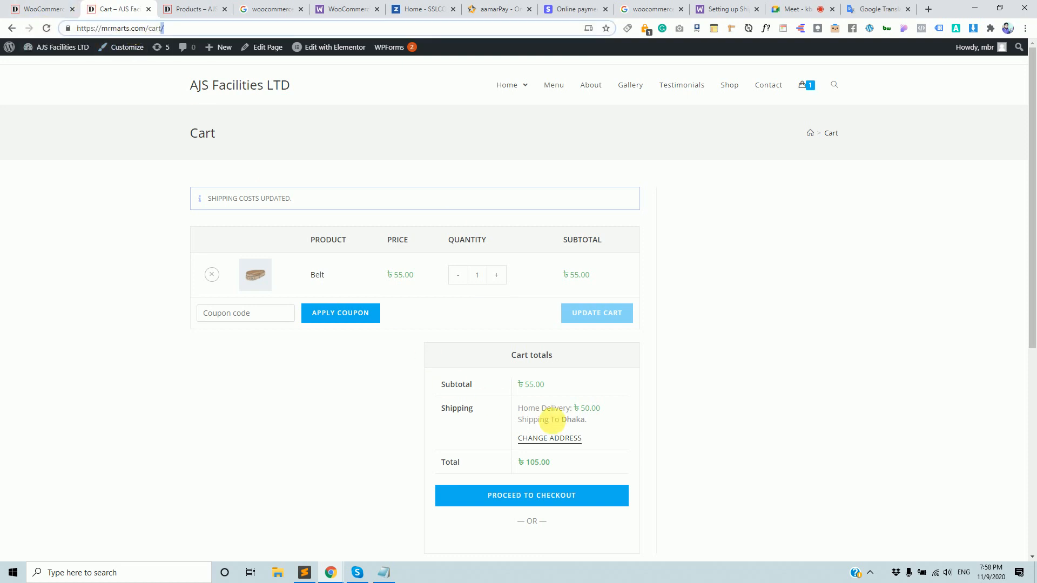
{"action": "scroll", "coordinate": [552, 420], "scroll_direction": "down", "scroll_amount": 2}
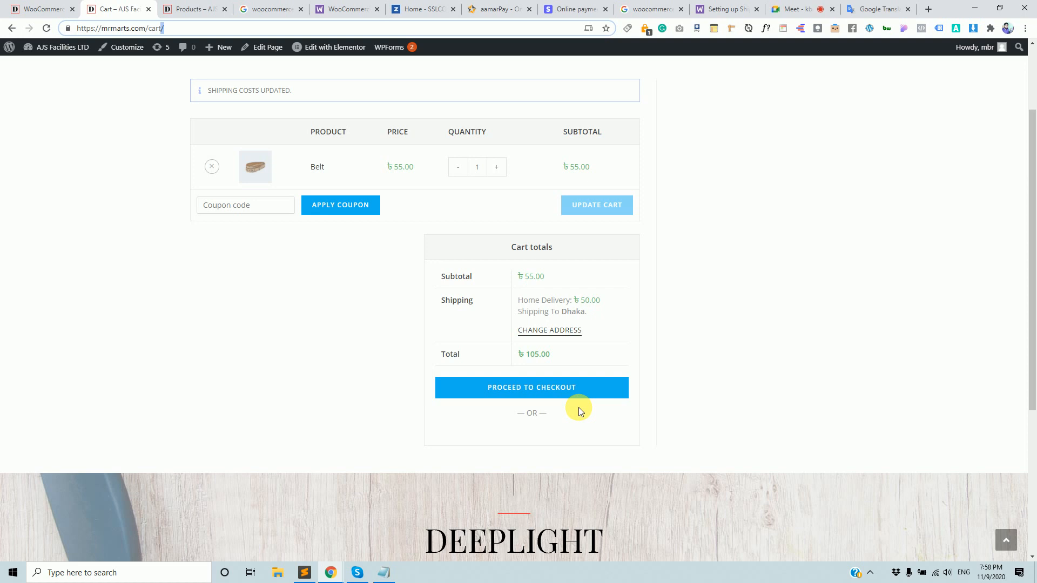
{"action": "left_click", "coordinate": [34, 6]}
{"action": "left_click", "coordinate": [790, 8]}
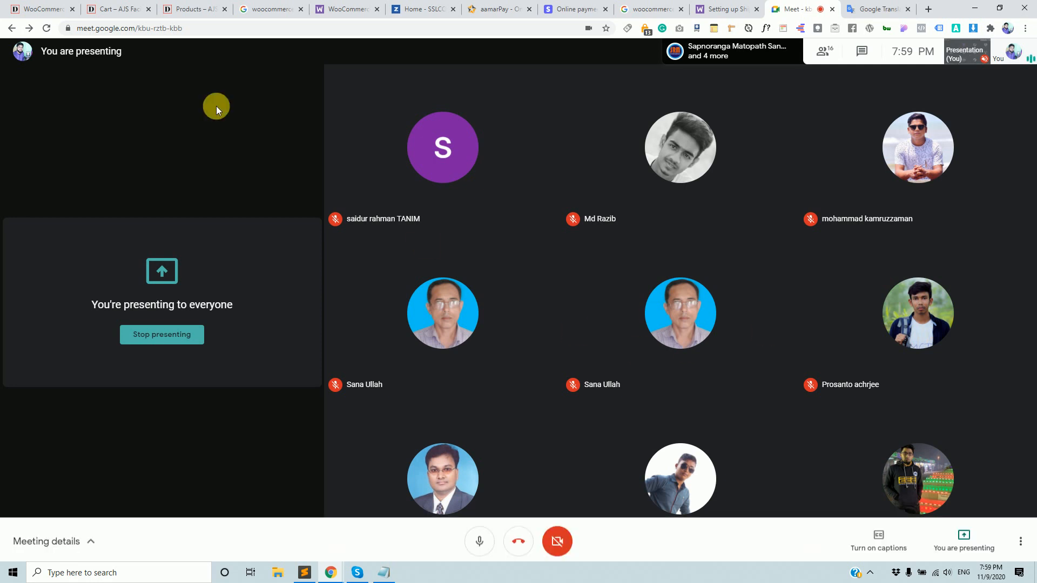
Leave the Dhaka Flat Rate zone page without saving and start a new shipping zone.
{"action": "left_click", "coordinate": [43, 8]}
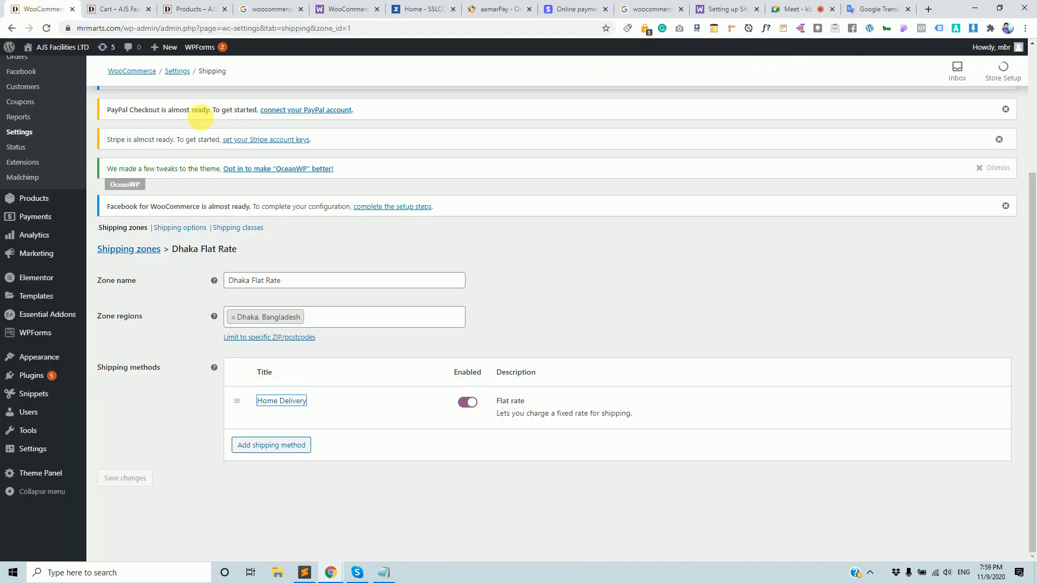
{"action": "scroll", "coordinate": [476, 232], "scroll_direction": "up", "scroll_amount": 2}
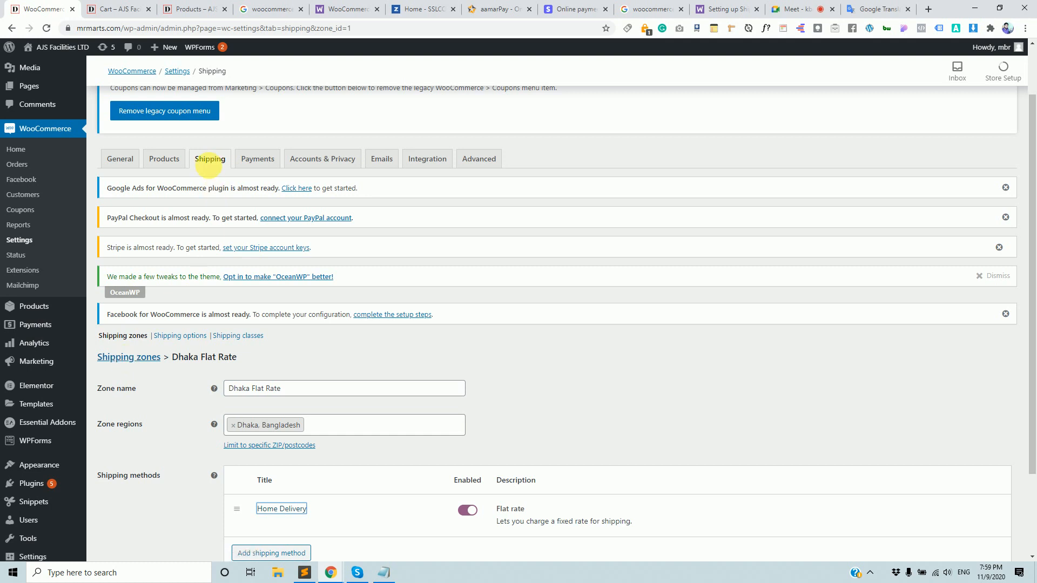
{"action": "left_click", "coordinate": [216, 162]}
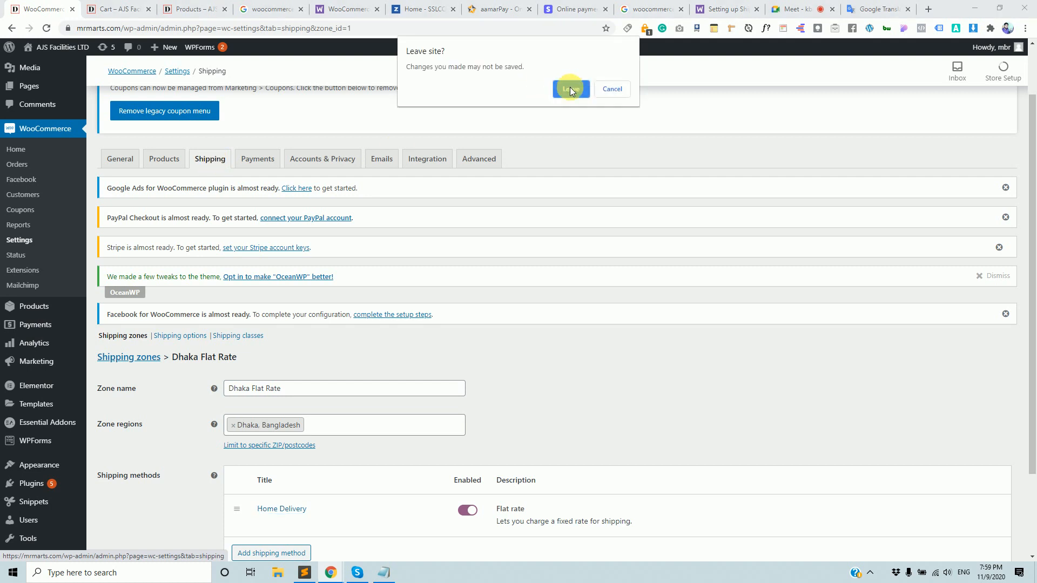
{"action": "left_click", "coordinate": [570, 89]}
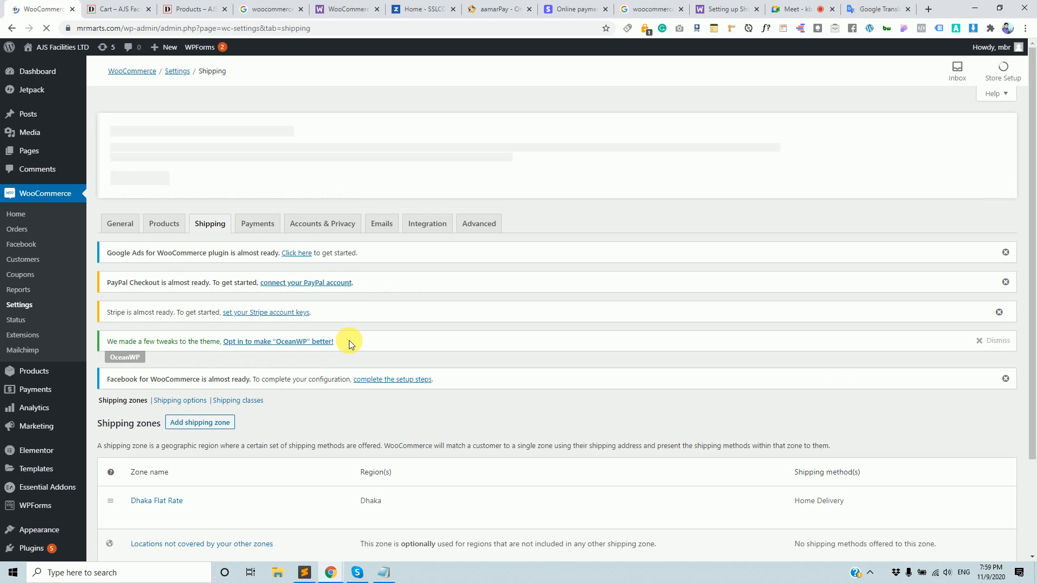
{"action": "scroll", "coordinate": [349, 340], "scroll_direction": "down", "scroll_amount": 1}
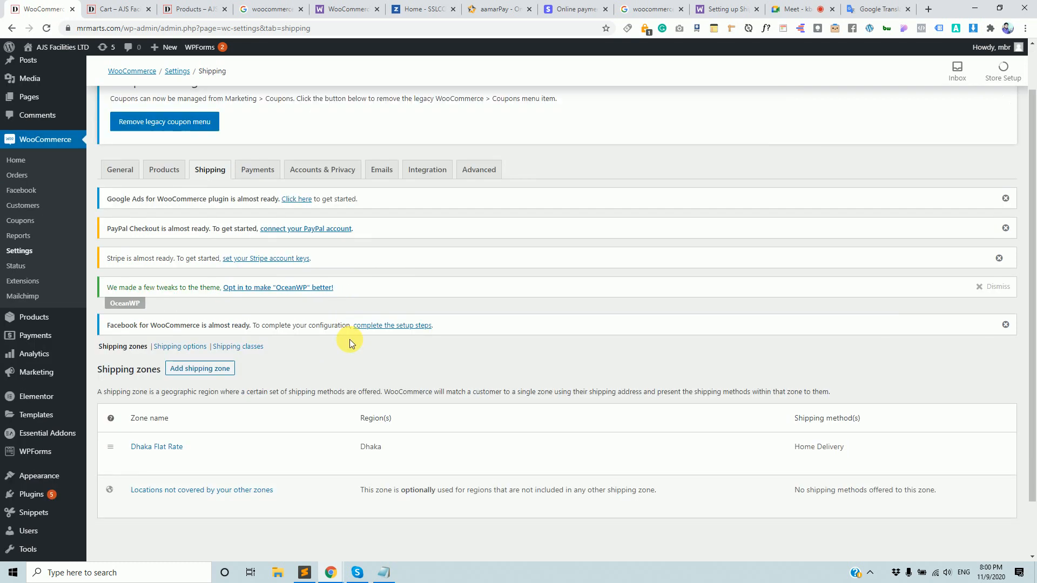
{"action": "left_click", "coordinate": [220, 369]}
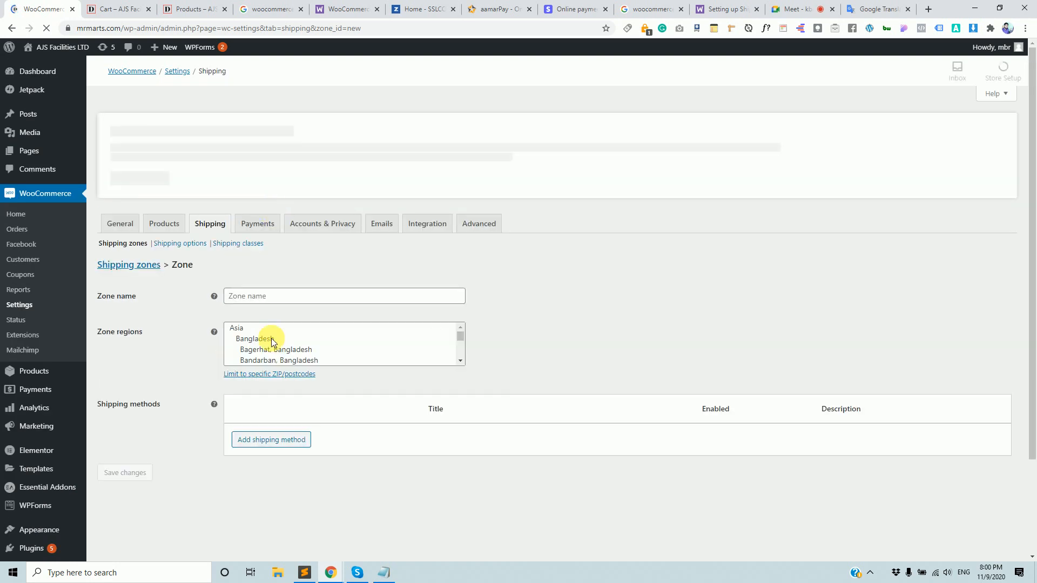
Name the new zone 'Bagerhat Flat Rate Shipping'.
{"action": "scroll", "coordinate": [286, 411], "scroll_direction": "down", "scroll_amount": 2}
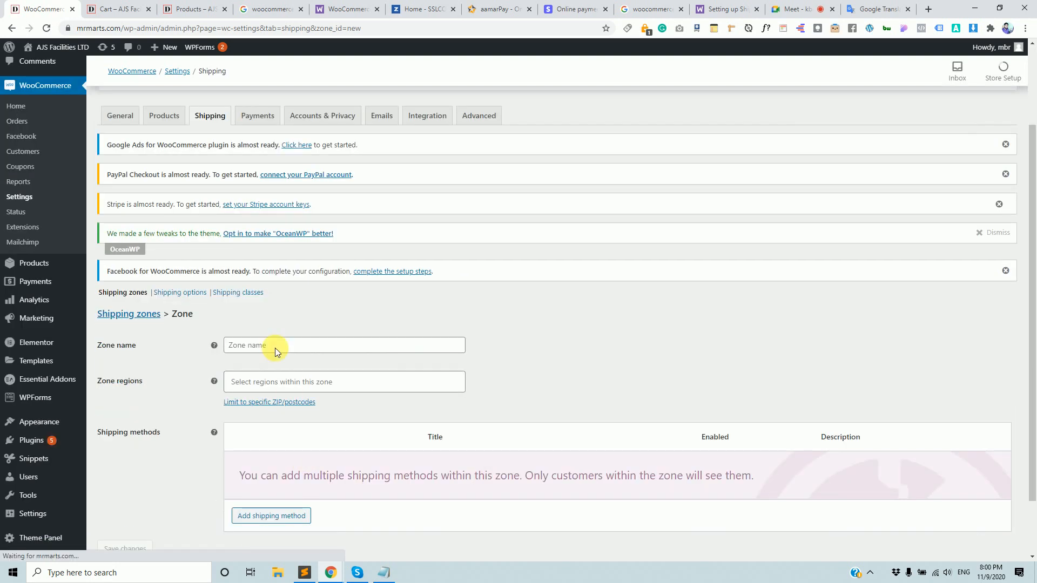
{"action": "left_click", "coordinate": [275, 347]}
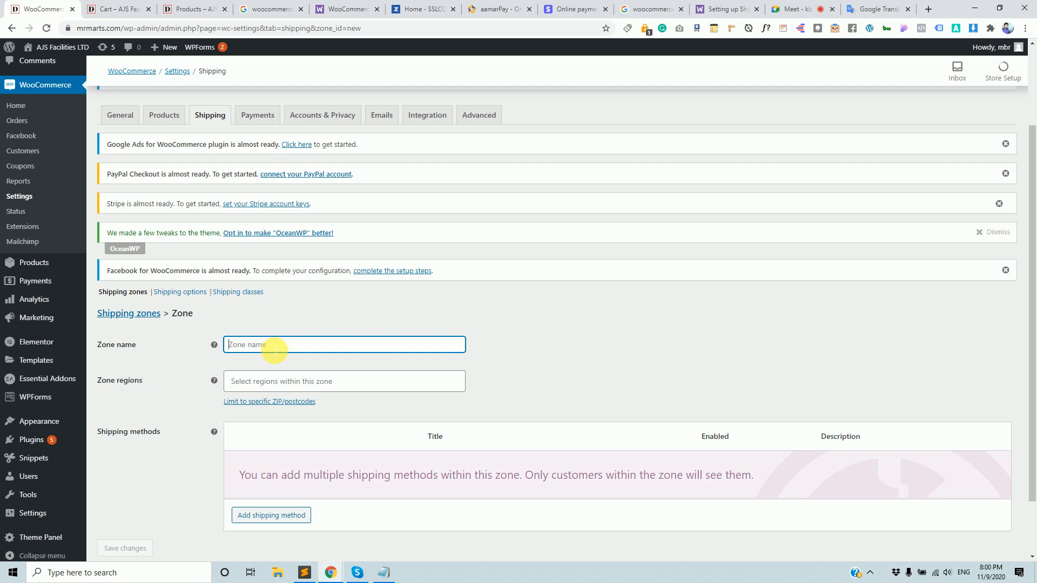
{"action": "type", "text": "Bages"}
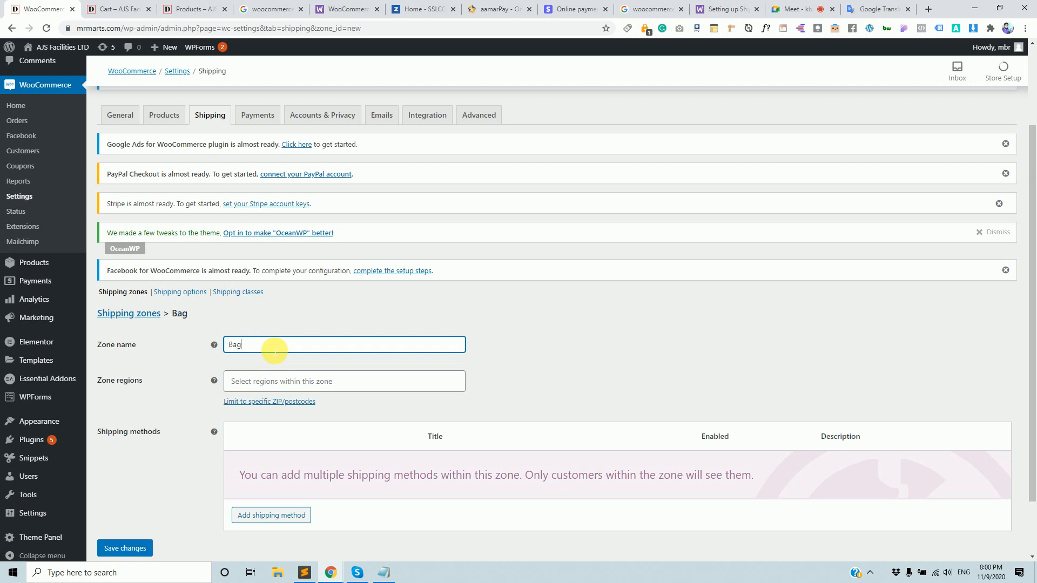
{"action": "key", "text": "BackSpace"}
{"action": "type", "text": "rt"}
{"action": "type", "text": "hat"}
{"action": "type", "text": " F"}
{"action": "type", "text": "lat"}
{"action": "type", "text": " ra"}
{"action": "key", "text": "BackSpace"}
{"action": "key", "text": "BackSpace"}
{"action": "type", "text": "rate"}
{"action": "key", "text": "BackSpace"}
{"action": "key", "text": "BackSpace"}
{"action": "key", "text": "BackSpace"}
{"action": "key", "text": "BackSpace"}
{"action": "type", "text": "Rate"}
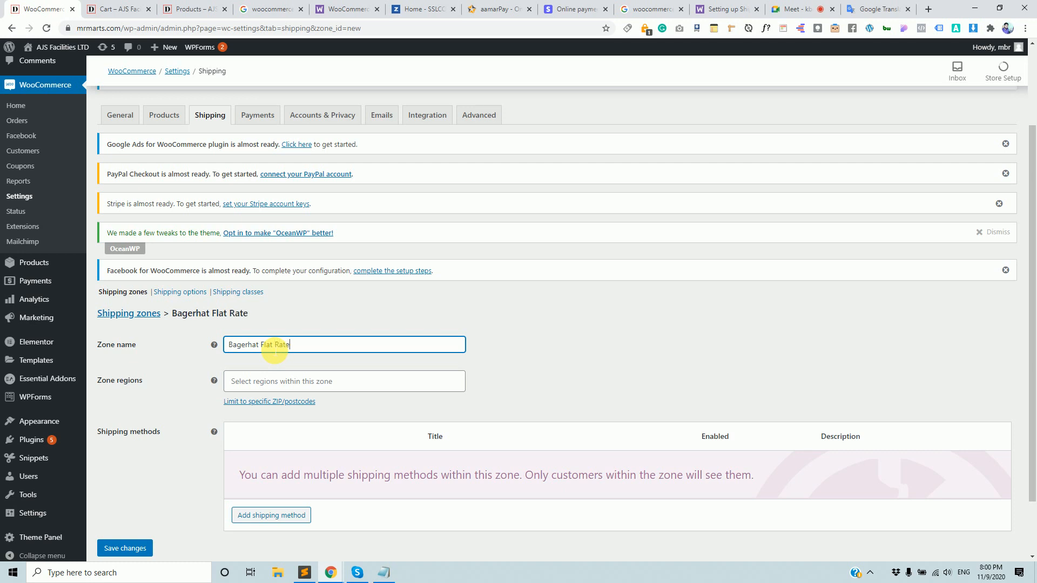
{"action": "type", "text": " Shipping"}
{"action": "left_click", "coordinate": [508, 373]}
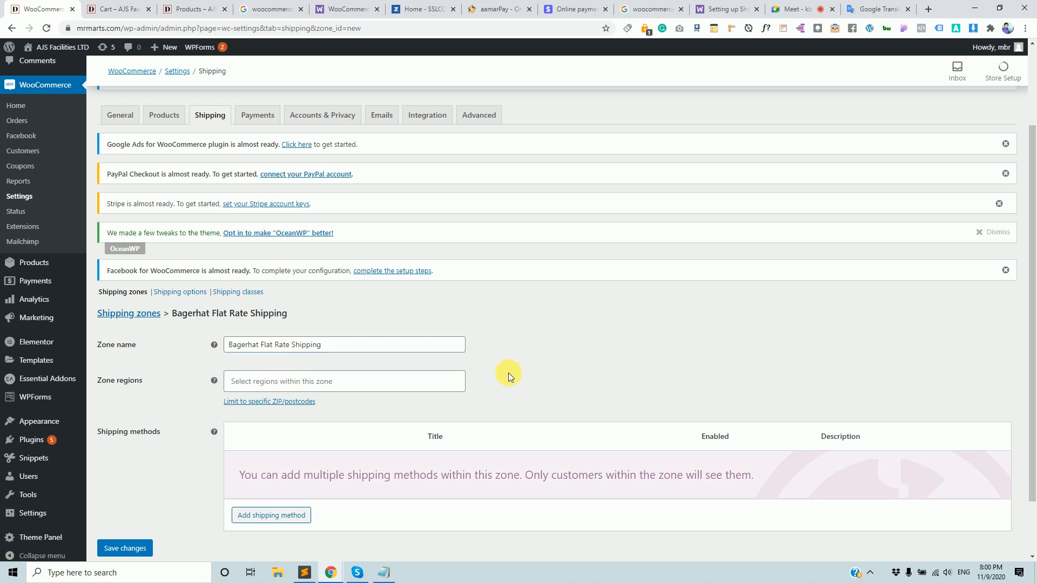
Set the zone region to Bagerhat, Bangladesh.
{"action": "left_click", "coordinate": [451, 386]}
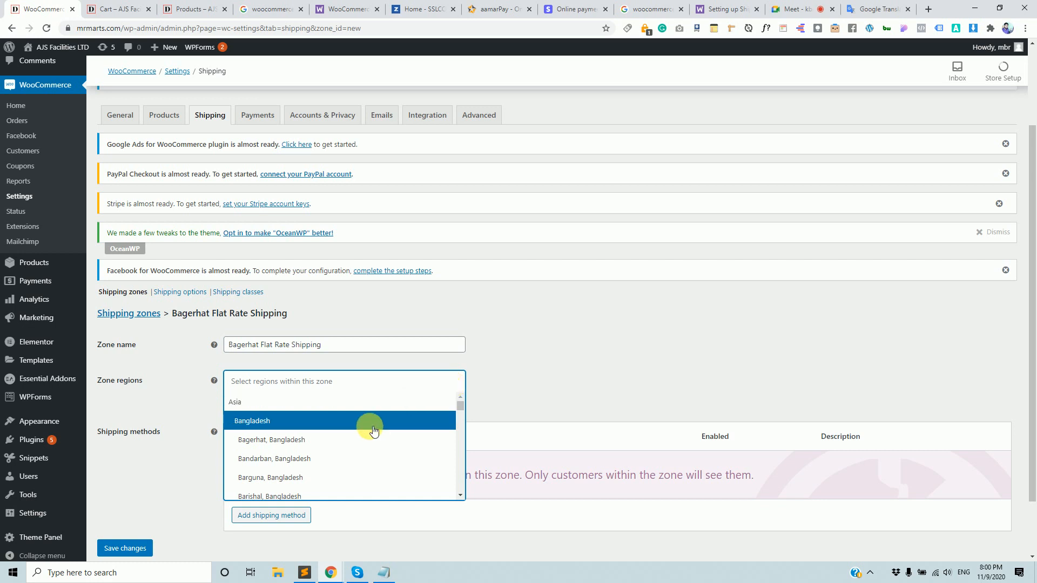
{"action": "left_click", "coordinate": [323, 440]}
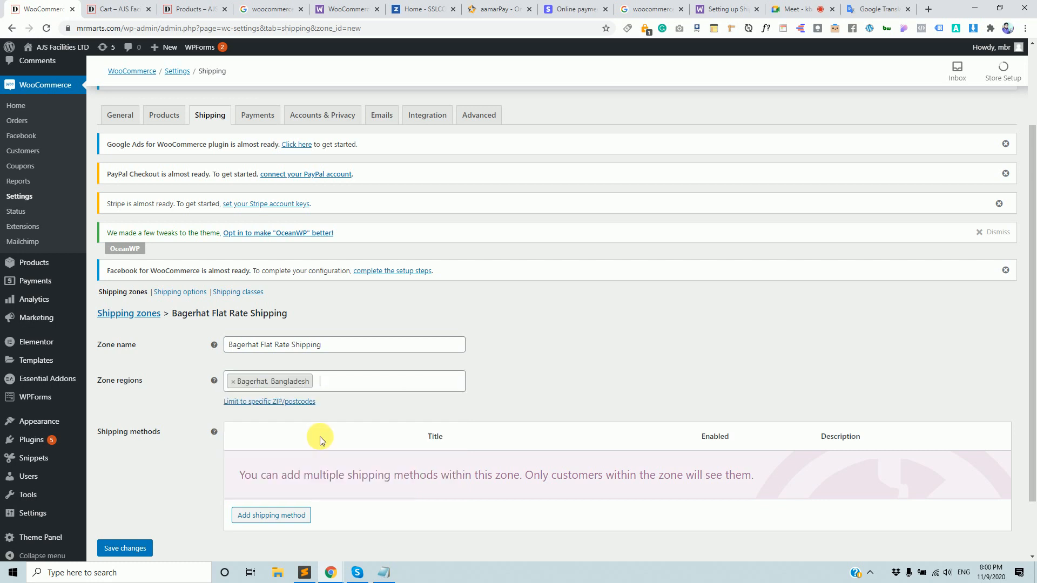
{"action": "scroll", "coordinate": [322, 432], "scroll_direction": "down", "scroll_amount": 2}
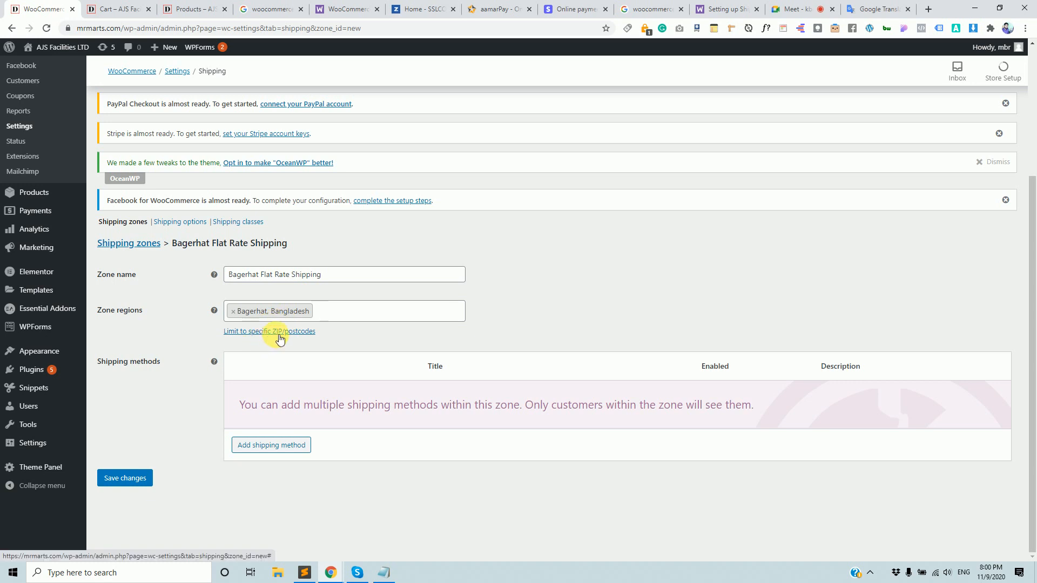
Turn on the ZIP/postcode limit for the Bagerhat zone but leave the postcode list empty.
{"action": "left_click", "coordinate": [258, 334]}
{"action": "left_click", "coordinate": [302, 337]}
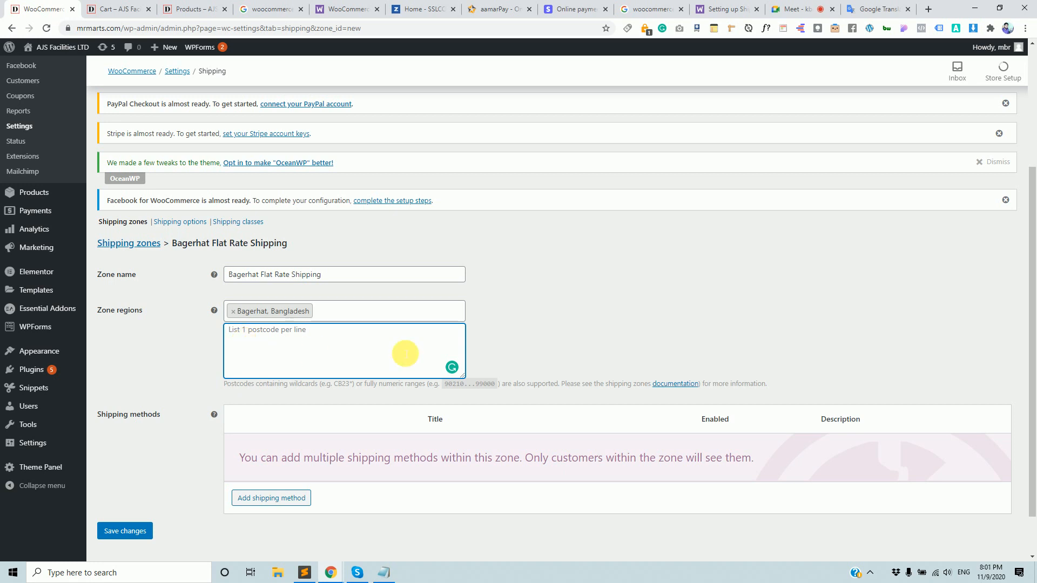
{"action": "left_click", "coordinate": [584, 359]}
{"action": "scroll", "coordinate": [523, 358], "scroll_direction": "down", "scroll_amount": 1}
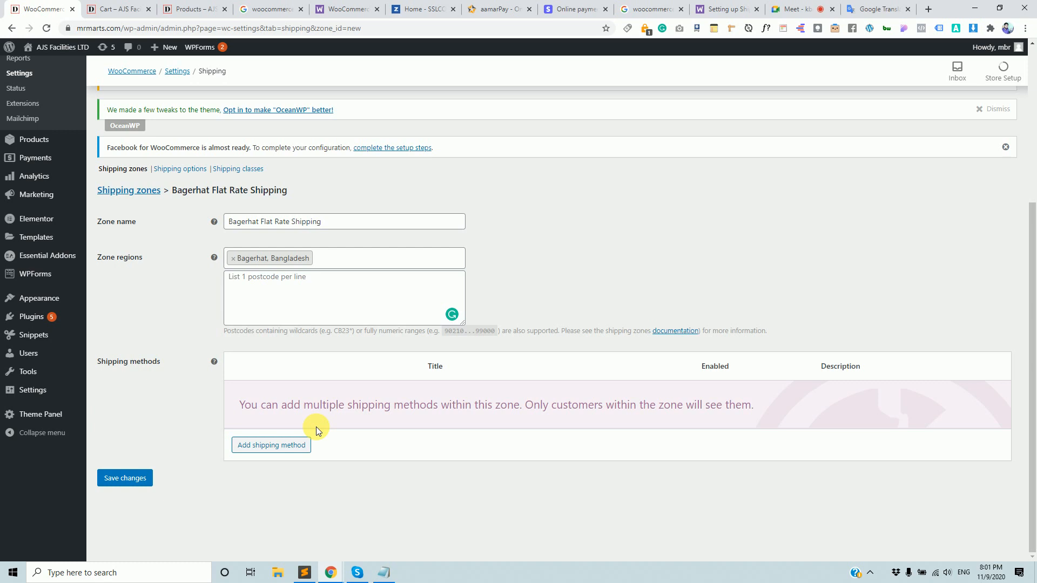
Add a Flat rate shipping method to the Bagerhat zone and open its settings.
{"action": "left_click", "coordinate": [278, 446]}
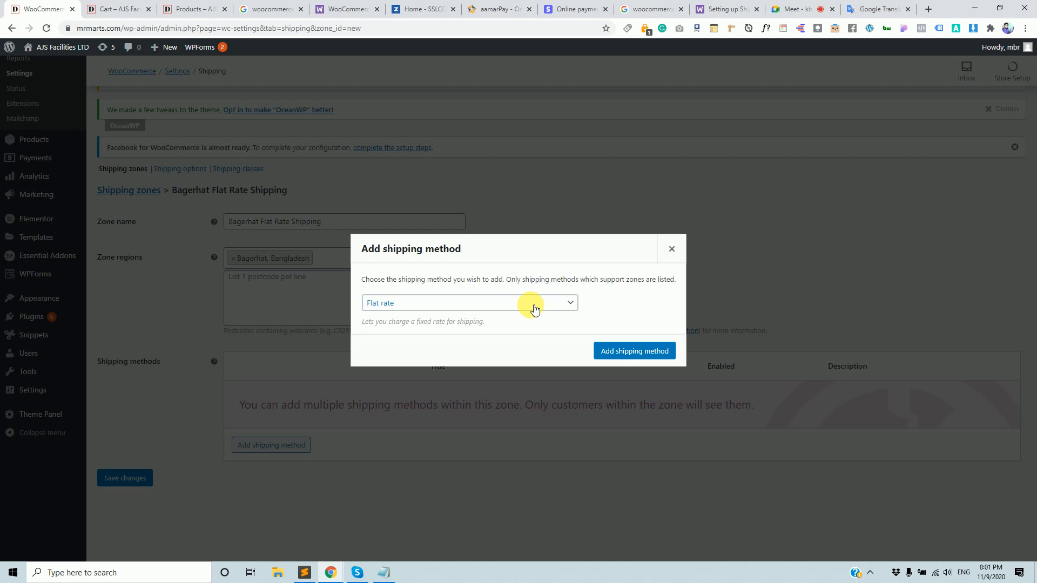
{"action": "left_click", "coordinate": [623, 353]}
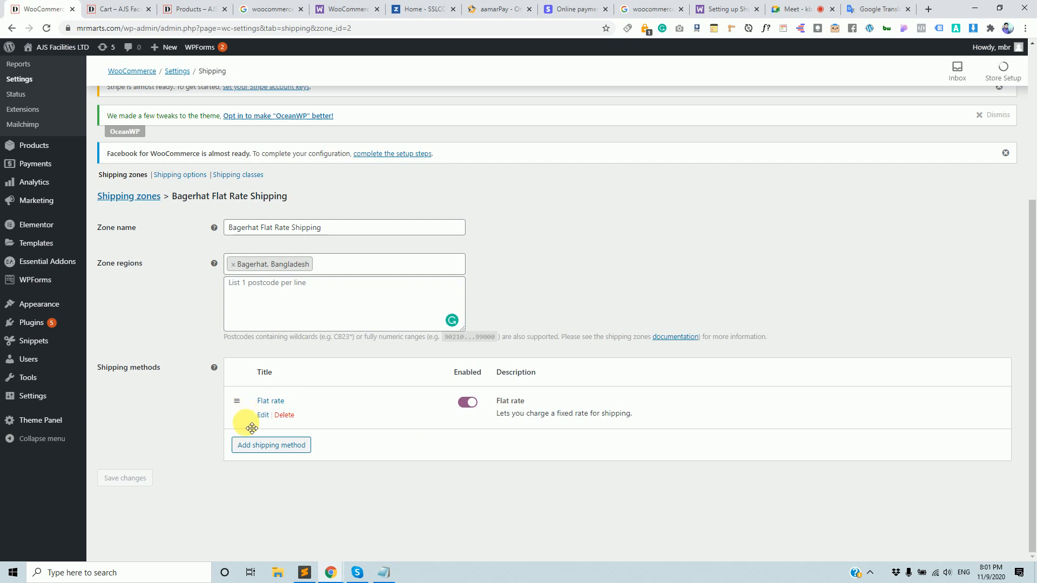
{"action": "left_click", "coordinate": [263, 416]}
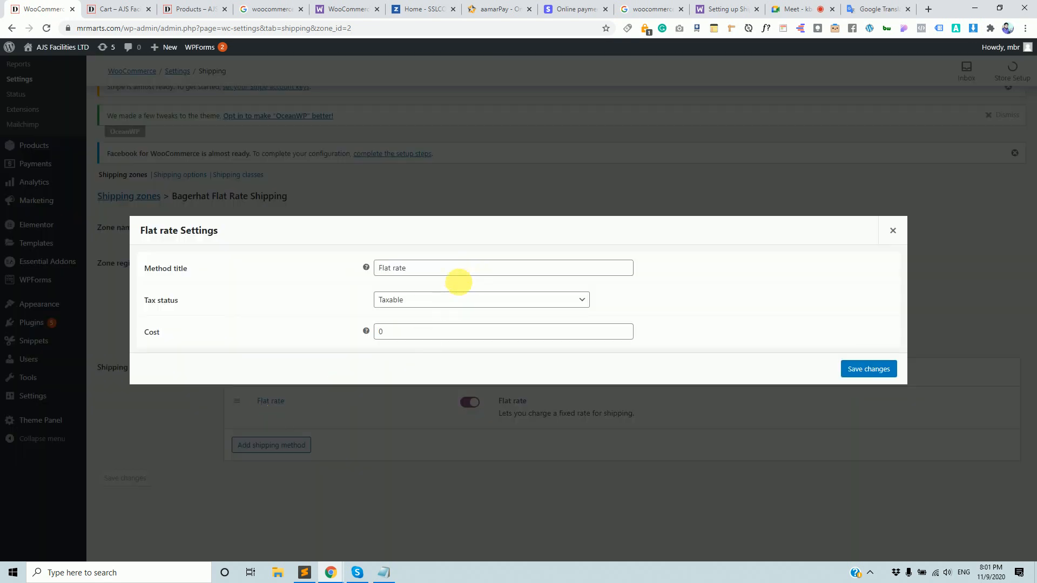
Save the Bagerhat flat rate as Home Delivery, cost 40, tax status None, then view the shop.
{"action": "left_click_drag", "start_coordinate": [457, 269], "coordinate": [373, 267]}
{"action": "type", "text": "HOme"}
{"action": "key", "text": "BackSpace"}
{"action": "key", "text": "BackSpace"}
{"action": "key", "text": "BackSpace"}
{"action": "key", "text": "BackSpace"}
{"action": "type", "text": "Home Delivery"}
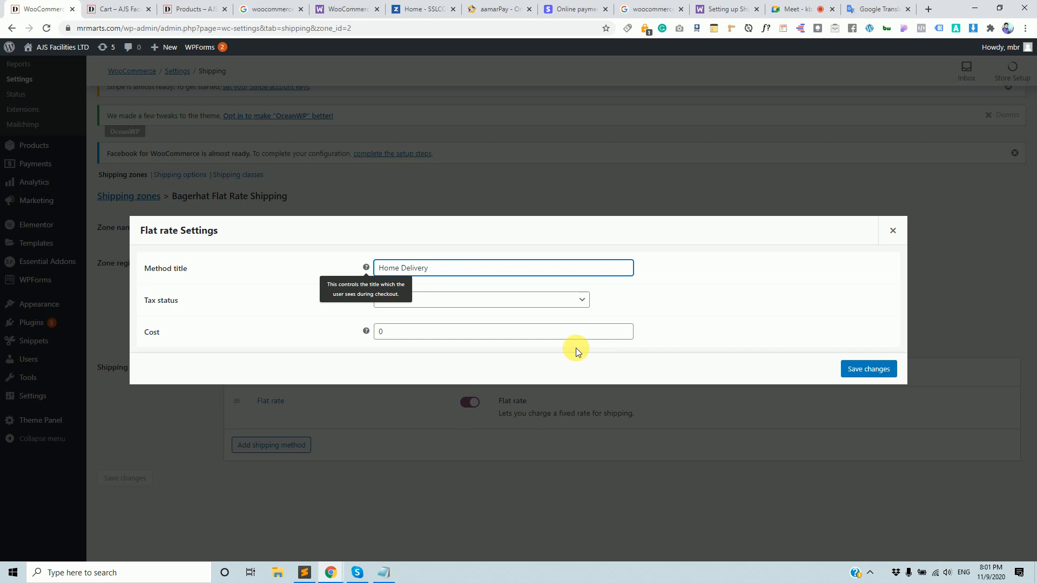
{"action": "left_click", "coordinate": [630, 331]}
{"action": "double_click", "coordinate": [389, 329]}
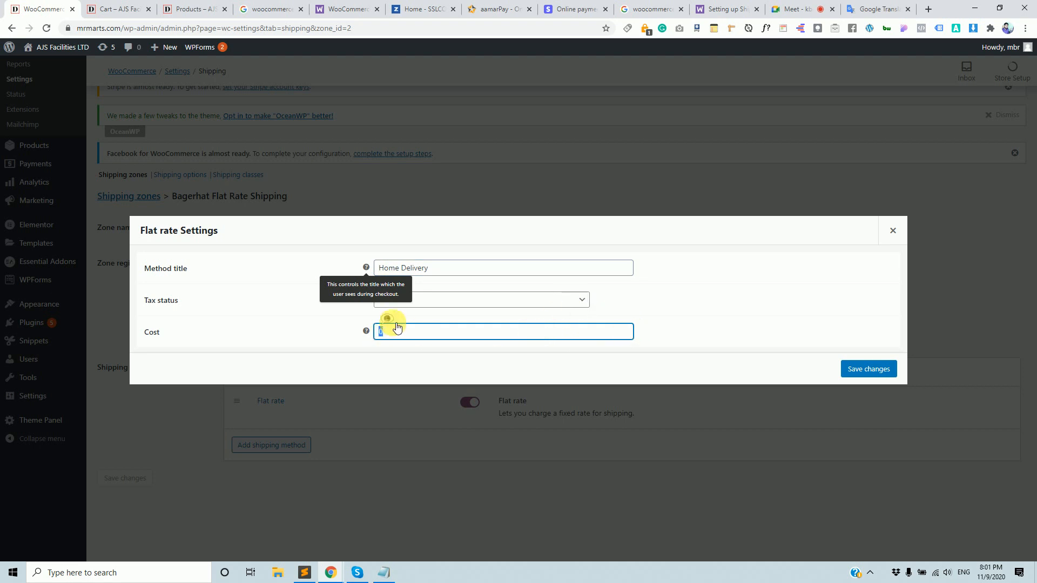
{"action": "type", "text": "40"}
{"action": "left_click", "coordinate": [581, 300]}
{"action": "left_click", "coordinate": [523, 327]}
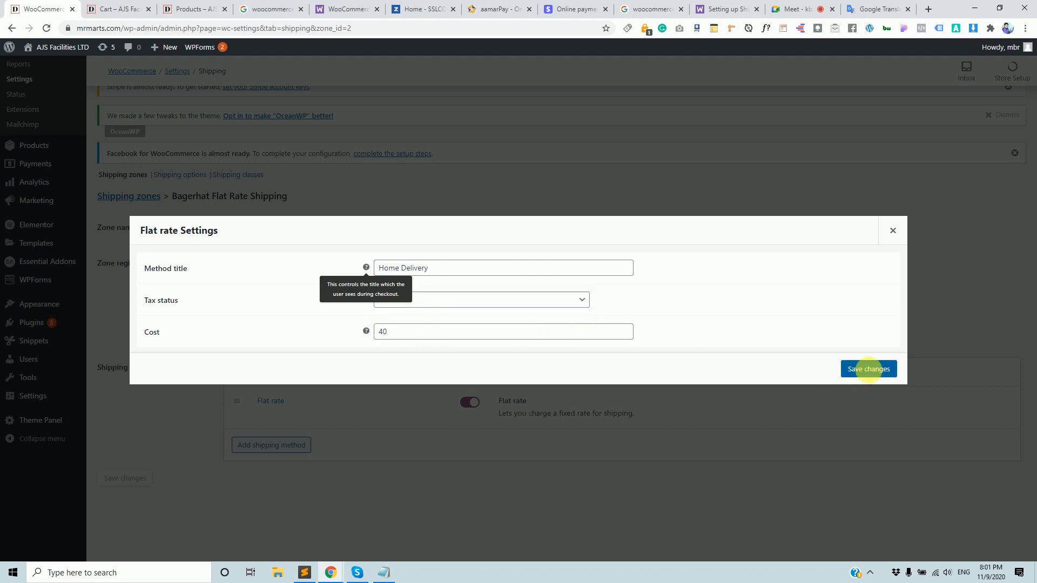
{"action": "left_click", "coordinate": [869, 368]}
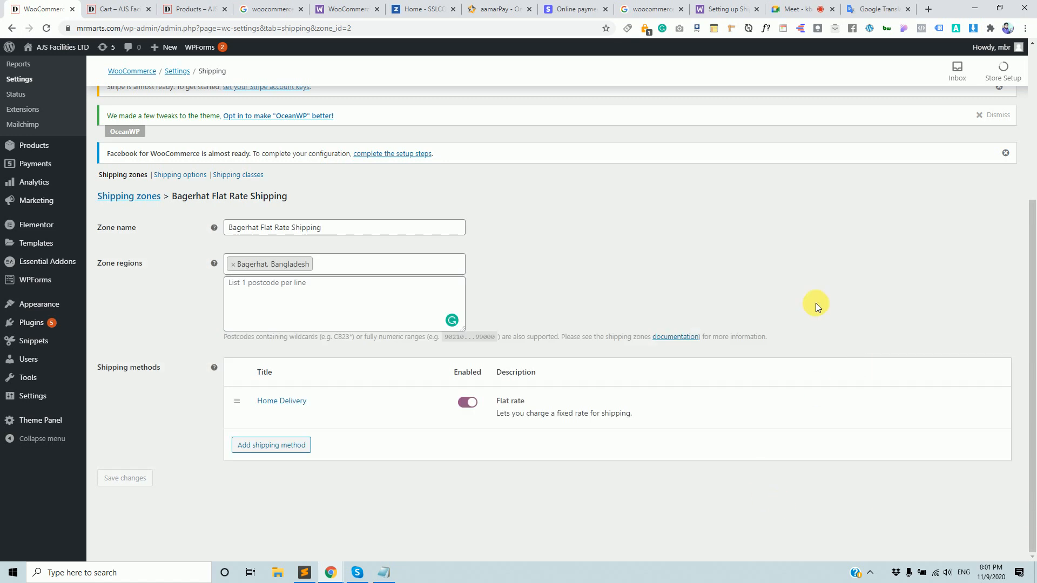
{"action": "left_click", "coordinate": [186, 7]}
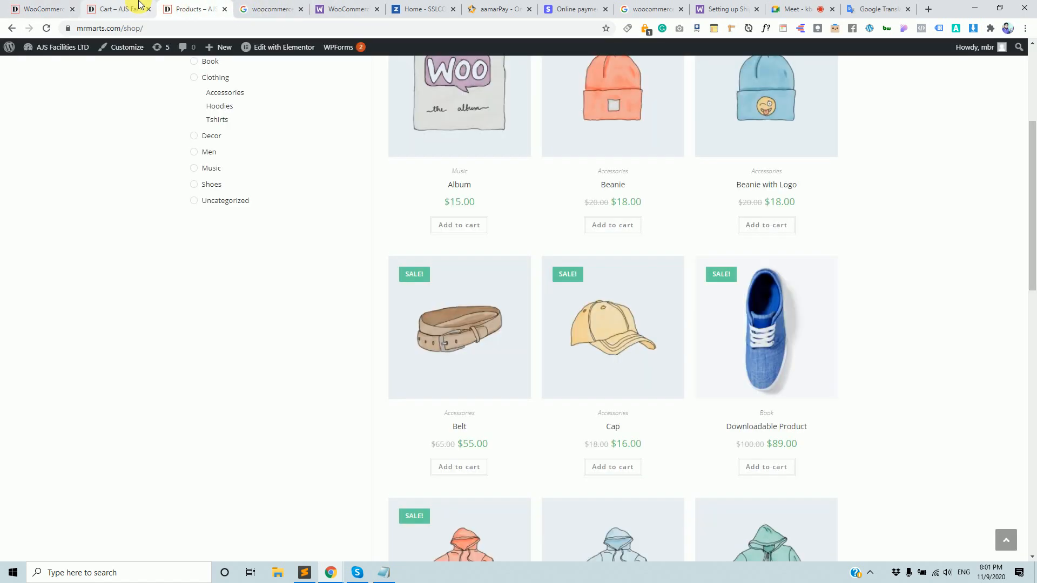
Reload the storefront cart and highlight its Dhaka Home Delivery charge.
{"action": "left_click", "coordinate": [133, 6]}
{"action": "key", "text": "Return"}
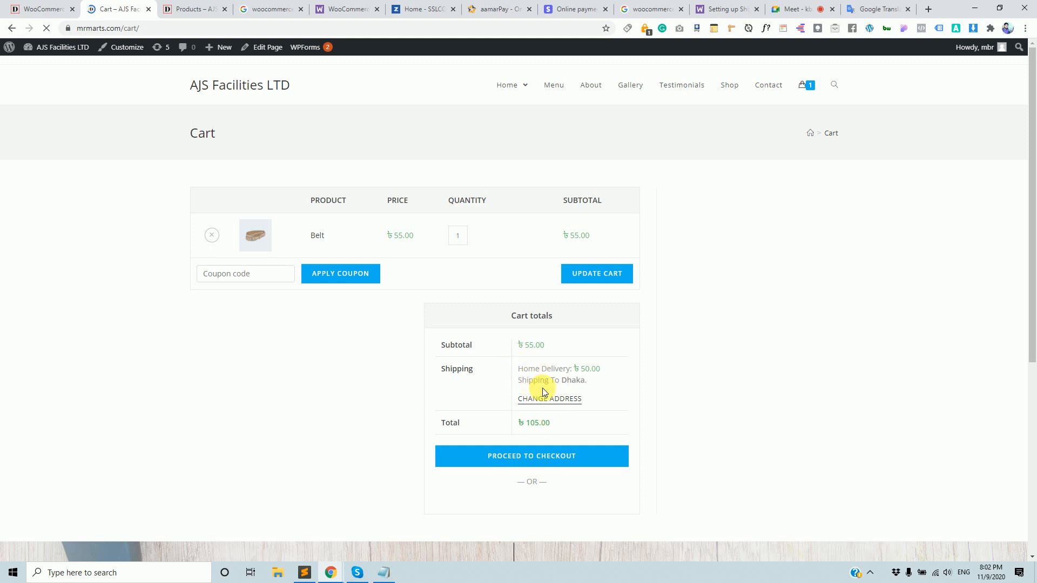
{"action": "left_click_drag", "start_coordinate": [552, 381], "coordinate": [597, 370]}
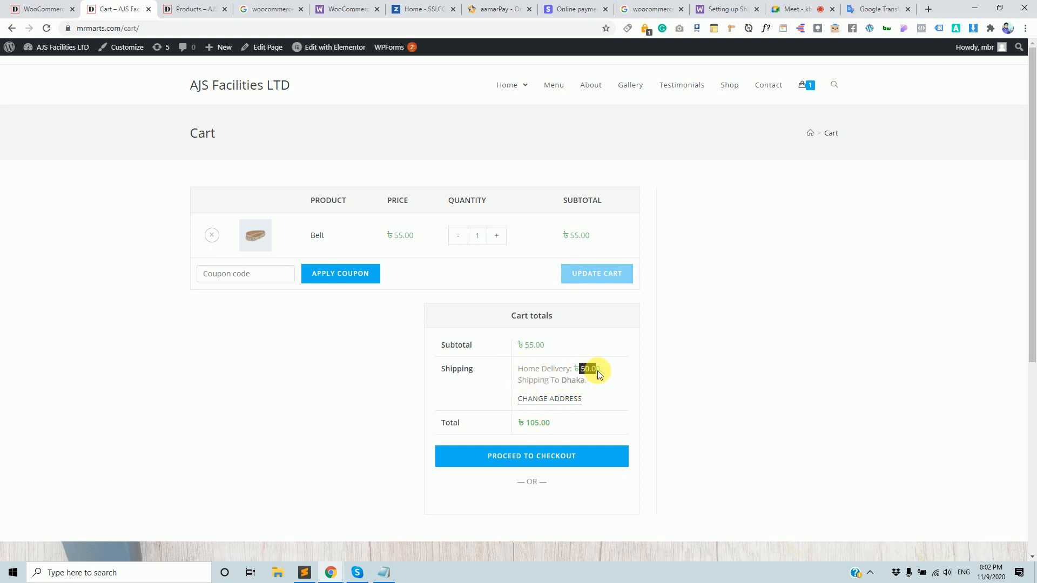
Recalculate cart shipping for Noakhali, which offers no options and leaves a ৳55.00 total.
{"action": "left_click", "coordinate": [557, 401]}
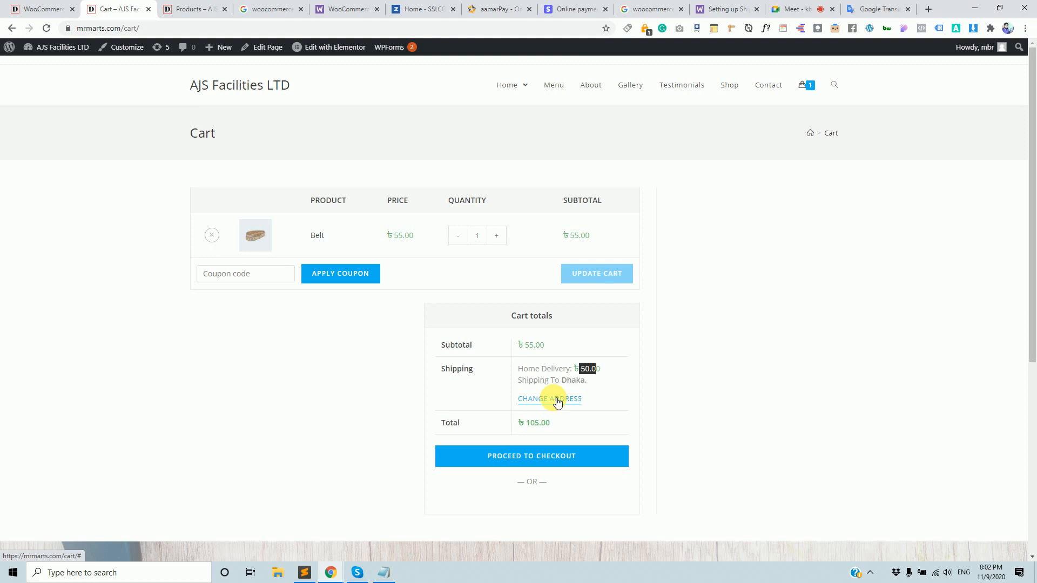
{"action": "scroll", "coordinate": [561, 378], "scroll_direction": "down", "scroll_amount": 2}
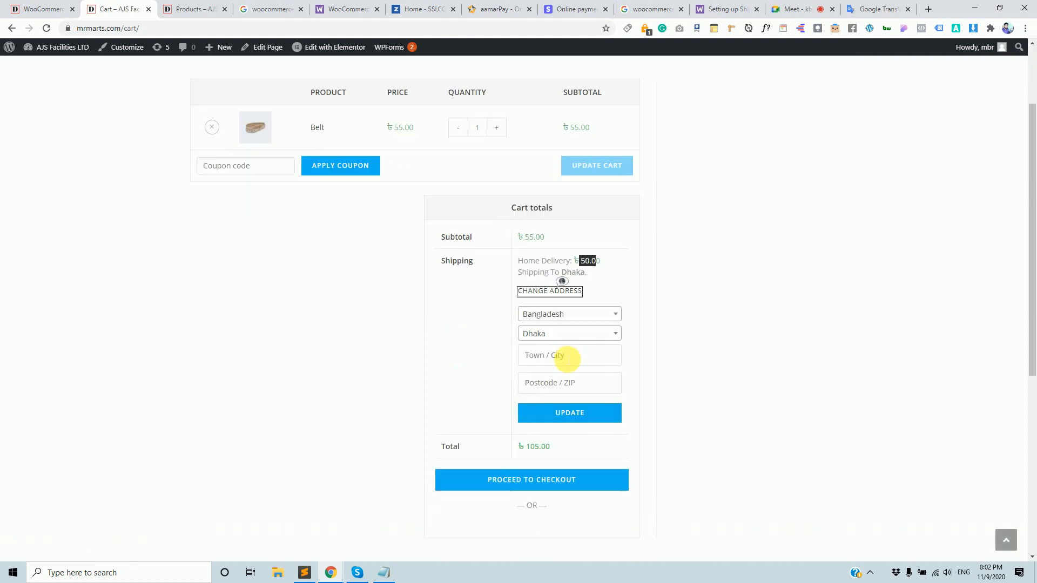
{"action": "left_click", "coordinate": [573, 335]}
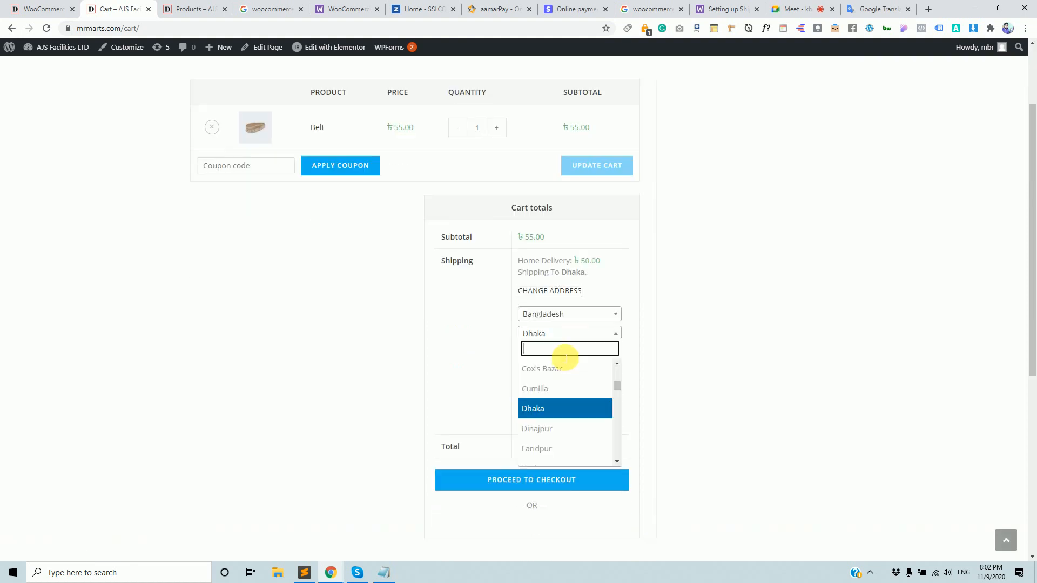
{"action": "type", "text": "no"}
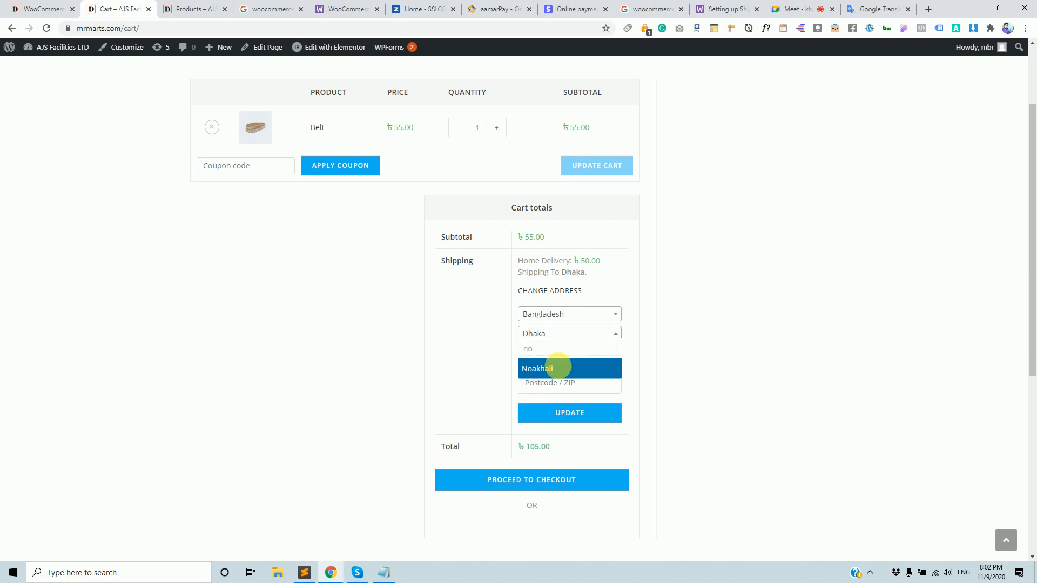
{"action": "left_click", "coordinate": [556, 368]}
{"action": "left_click", "coordinate": [568, 417]}
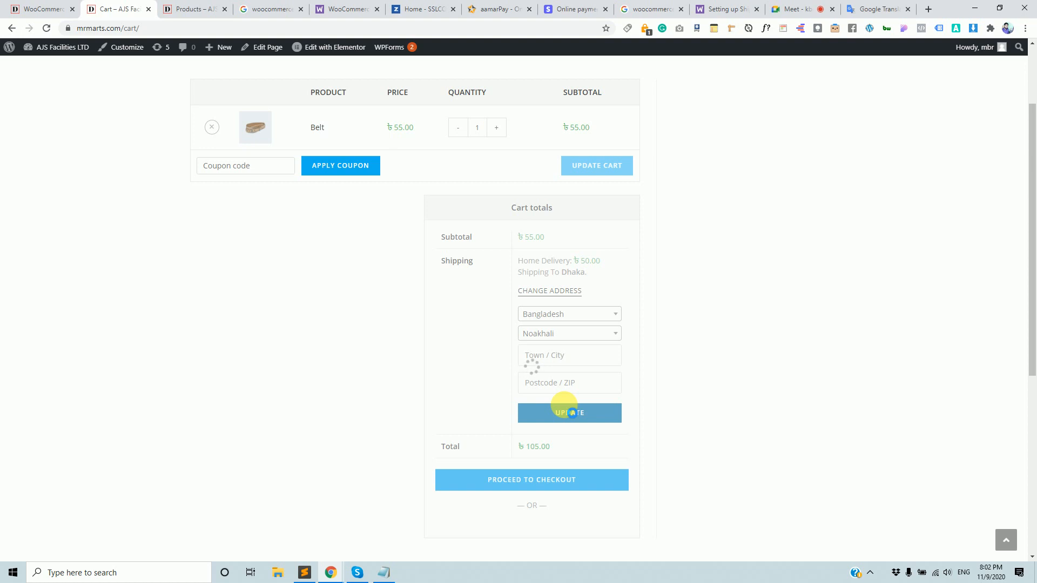
{"action": "left_click_drag", "start_coordinate": [517, 274], "coordinate": [558, 263]}
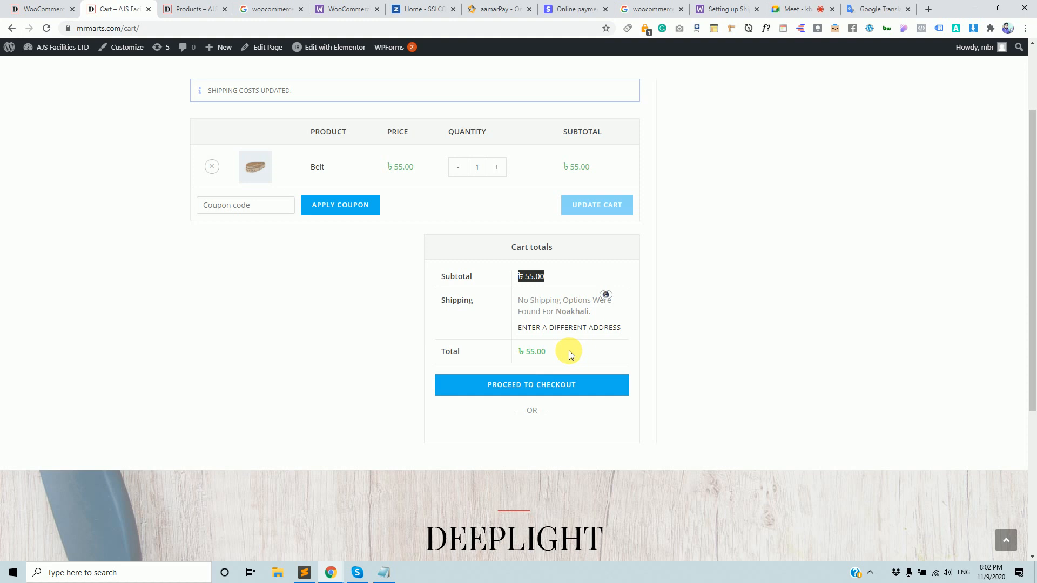
Recalculate cart shipping for Bagerhat, showing Home Delivery at ৳40.00 and a ৳95.00 total.
{"action": "left_click", "coordinate": [568, 330]}
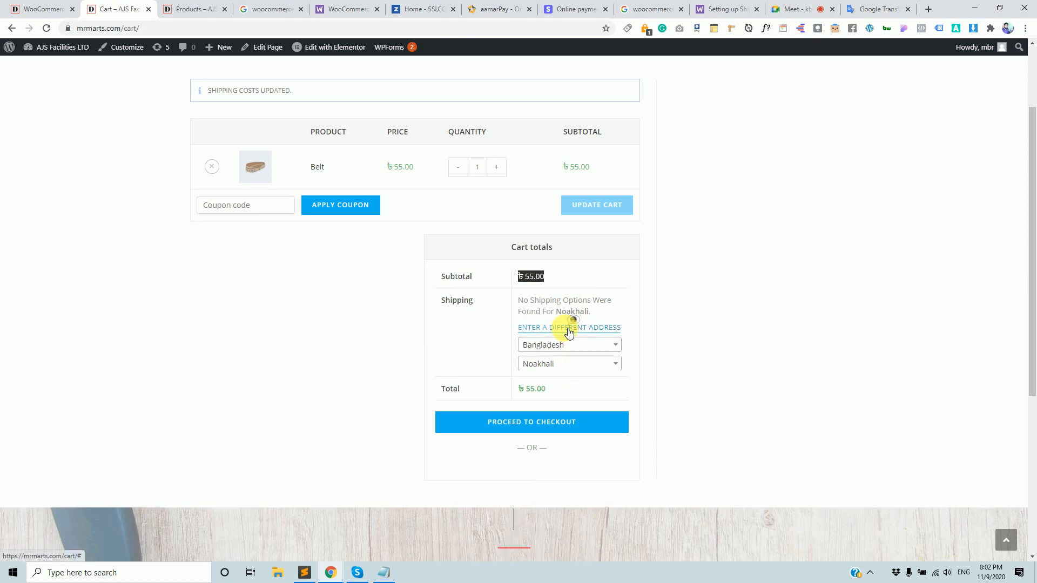
{"action": "left_click", "coordinate": [558, 370]}
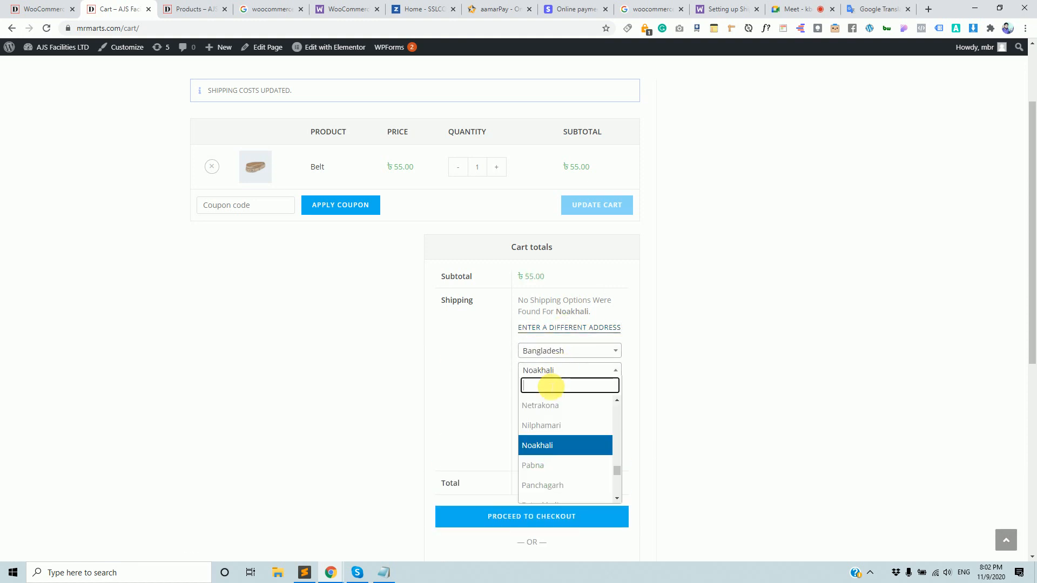
{"action": "type", "text": "ba"}
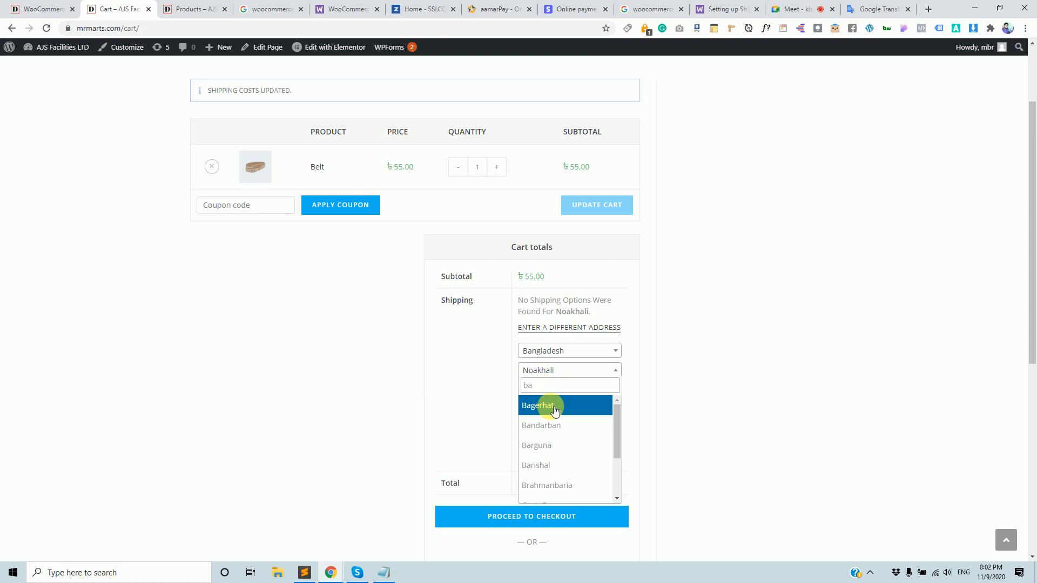
{"action": "left_click", "coordinate": [555, 409]}
{"action": "left_click", "coordinate": [575, 457]}
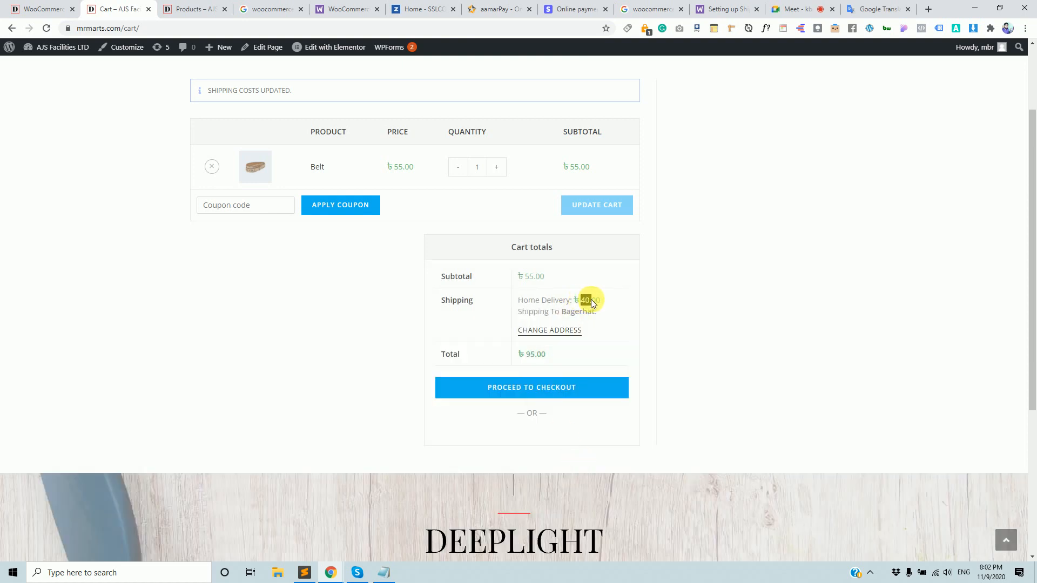
{"action": "left_click", "coordinate": [675, 310]}
{"action": "left_click_drag", "start_coordinate": [519, 301], "coordinate": [595, 318]}
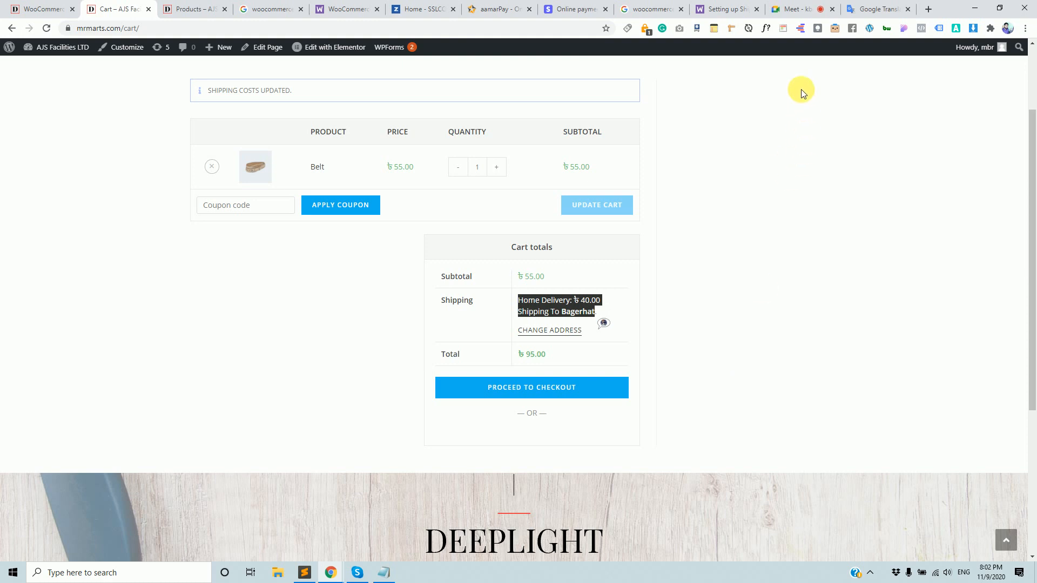
{"action": "left_click", "coordinate": [789, 9]}
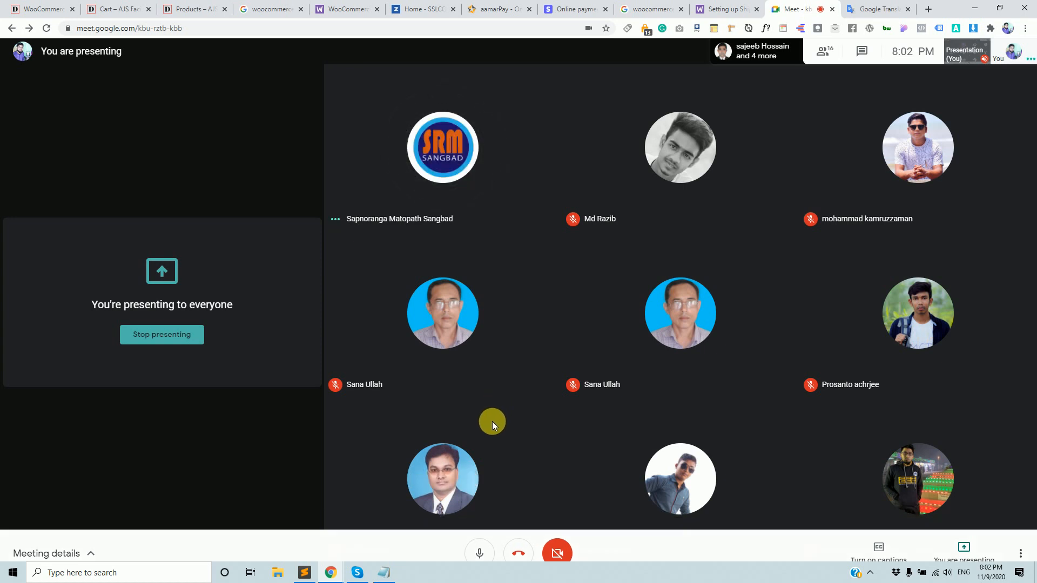
Pass through the cart and Meet tabs back to the Bagerhat Flat Rate Shipping zone settings.
{"action": "left_click", "coordinate": [123, 11]}
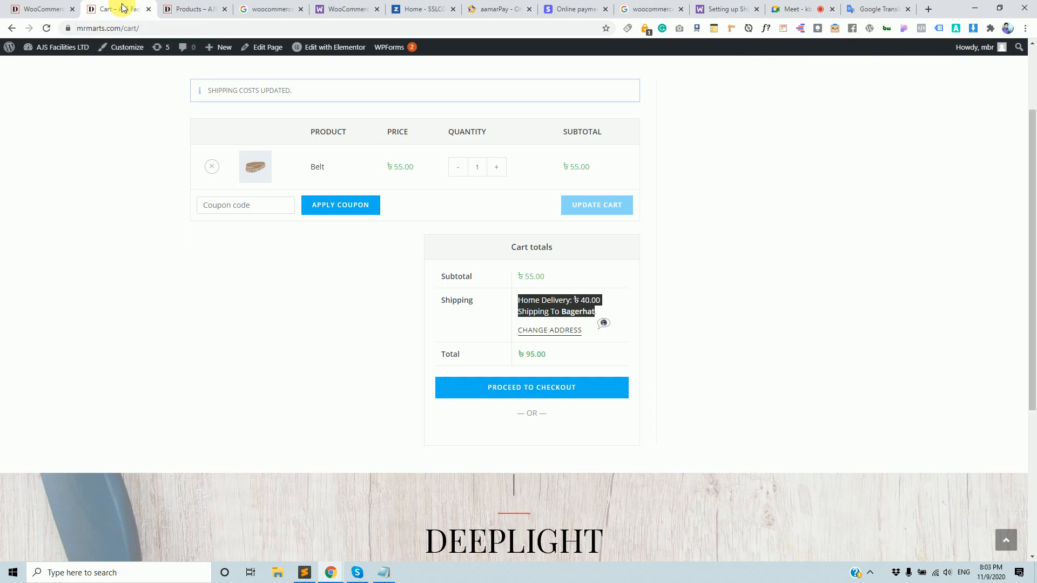
{"action": "left_click", "coordinate": [281, 354]}
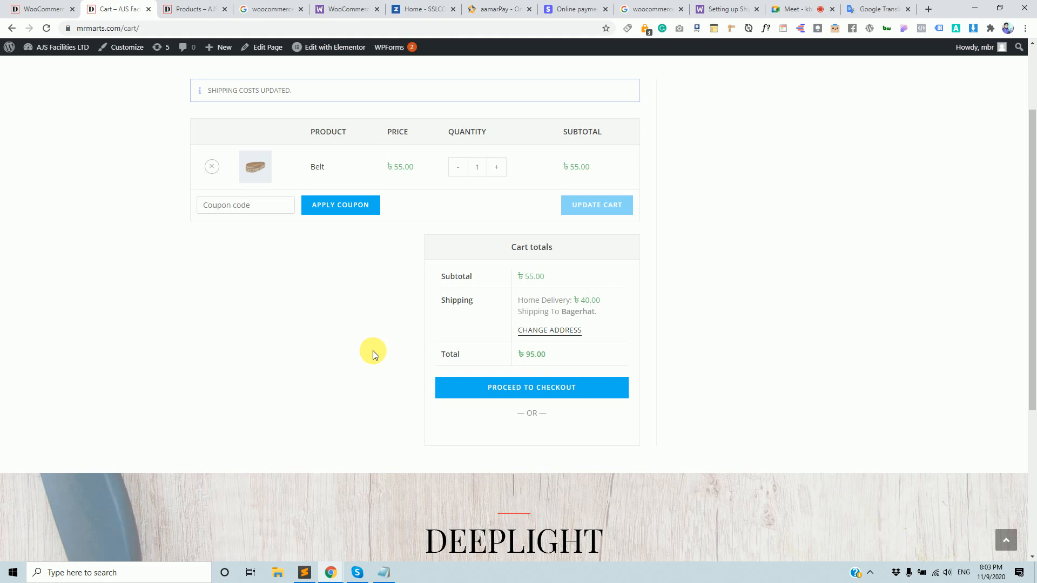
{"action": "left_click", "coordinate": [802, 5]}
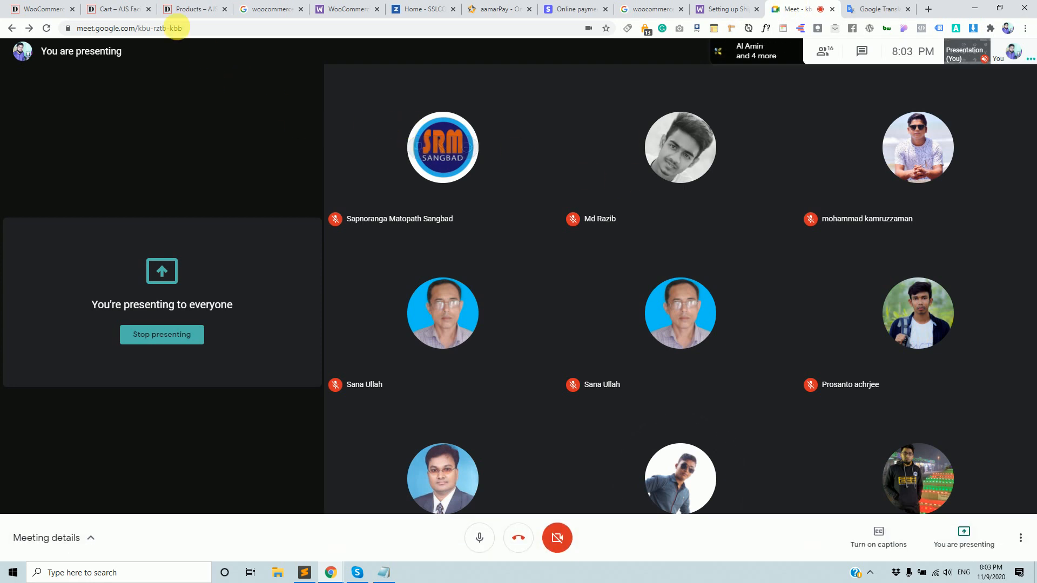
{"action": "left_click", "coordinate": [43, 4]}
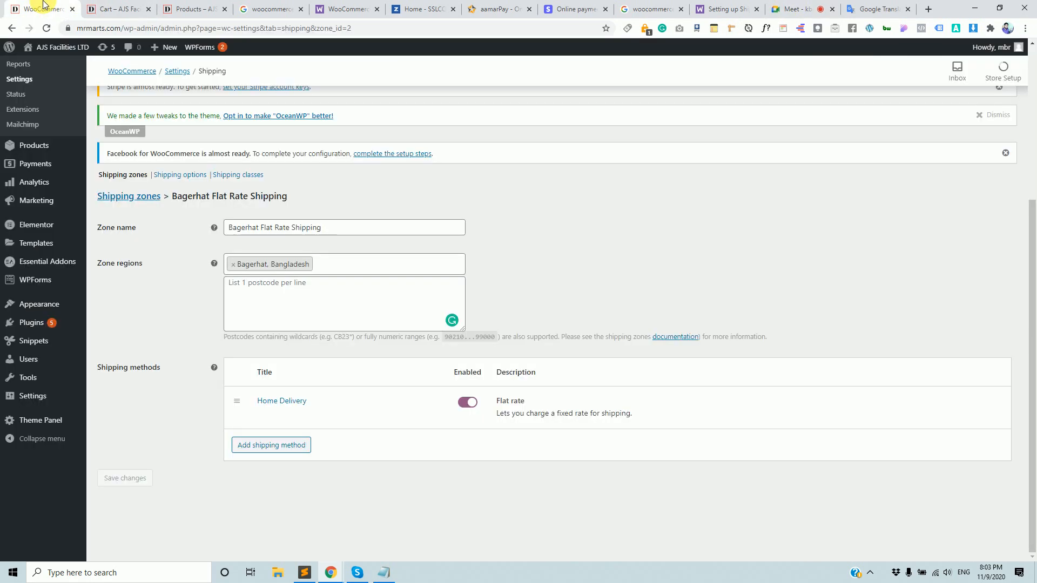
{"action": "left_click", "coordinate": [108, 7]}
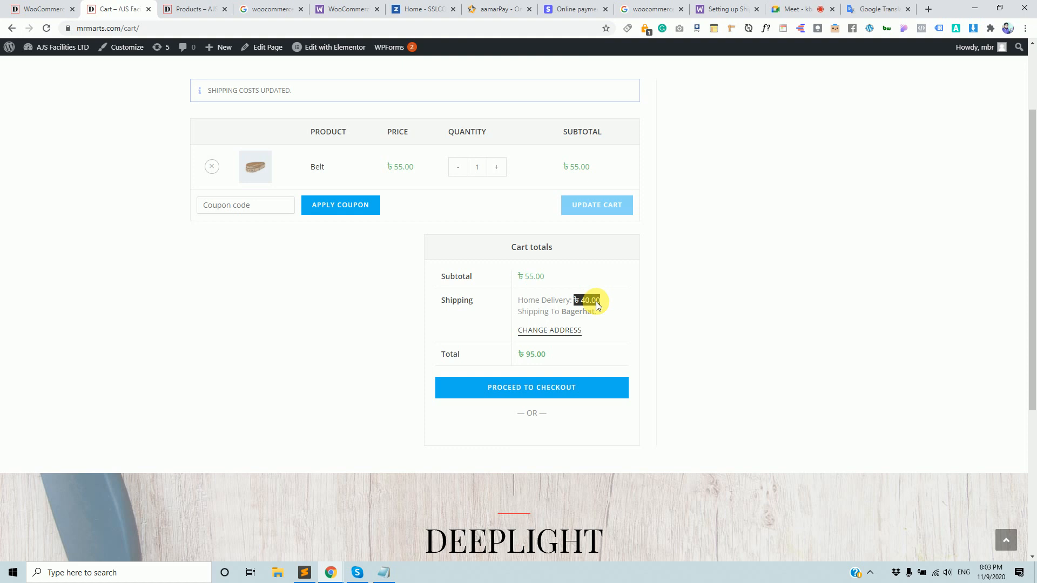
{"action": "left_click_drag", "start_coordinate": [393, 168], "coordinate": [670, 299]}
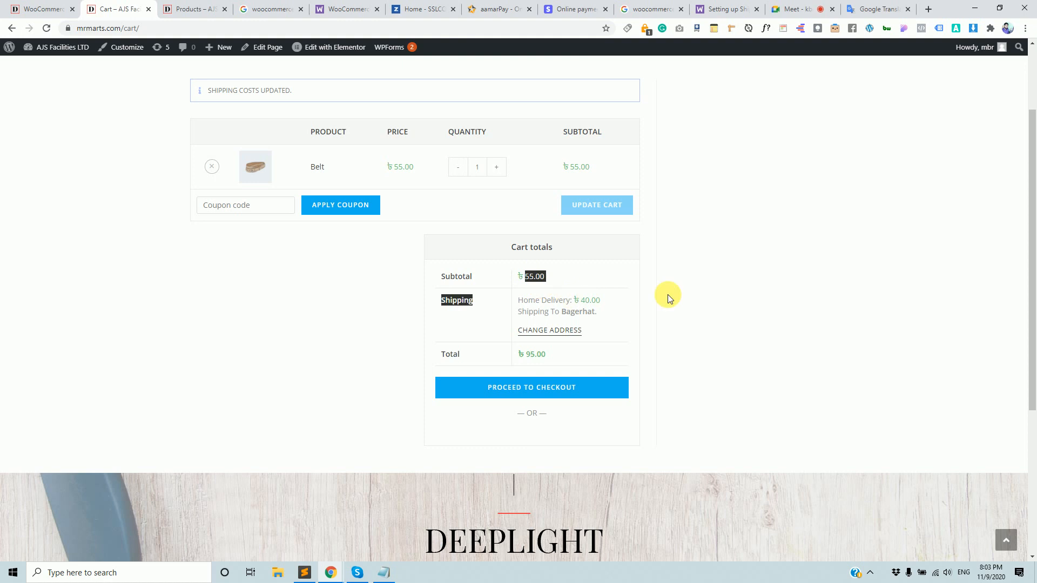
{"action": "left_click", "coordinate": [803, 6]}
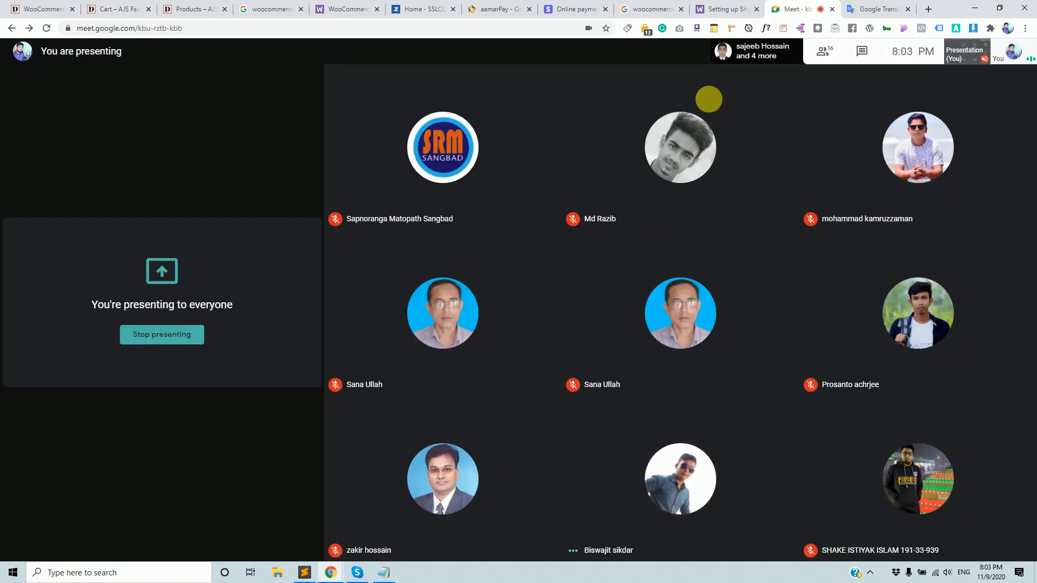
{"action": "left_click", "coordinate": [32, 8]}
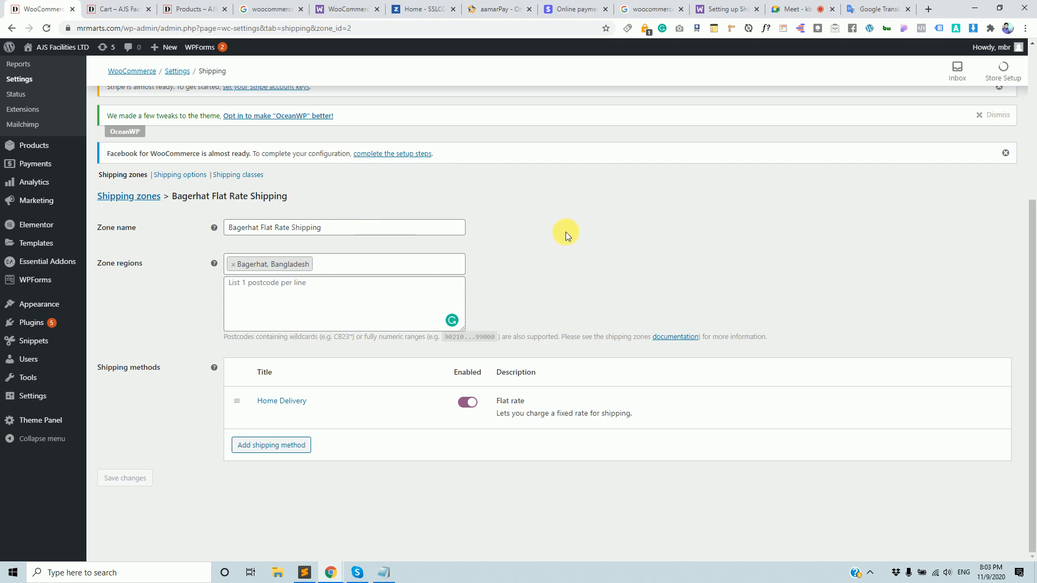
{"action": "left_click", "coordinate": [812, 5]}
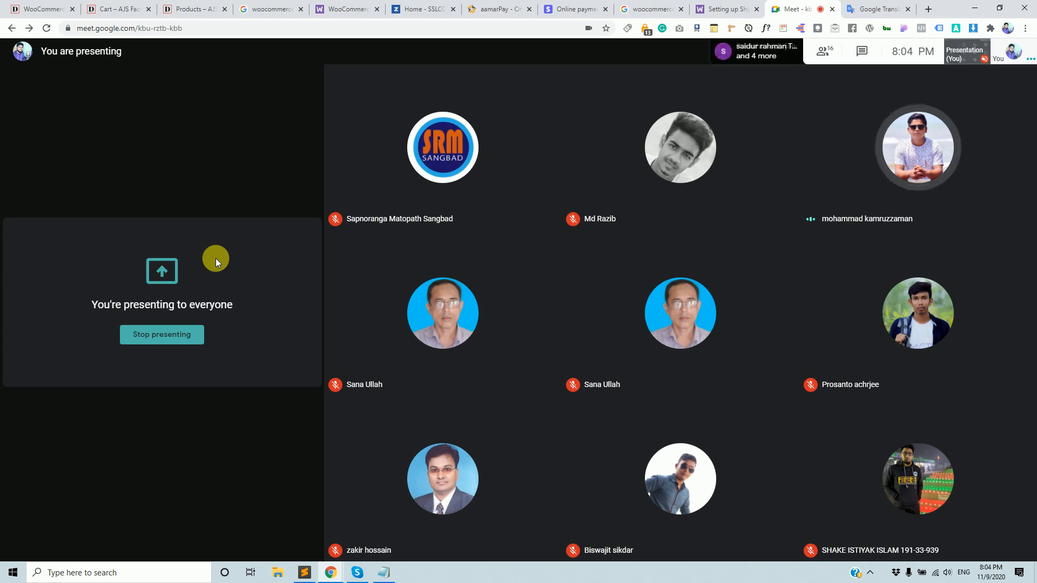
{"action": "left_click", "coordinate": [32, 9]}
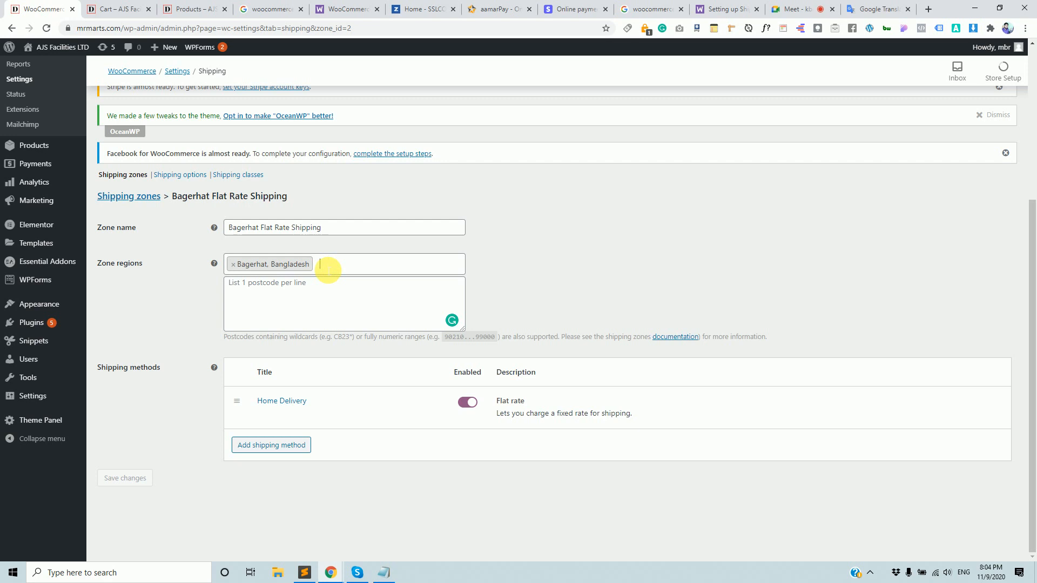
{"action": "left_click", "coordinate": [328, 270]}
{"action": "left_click", "coordinate": [588, 276]}
{"action": "left_click", "coordinate": [342, 303]}
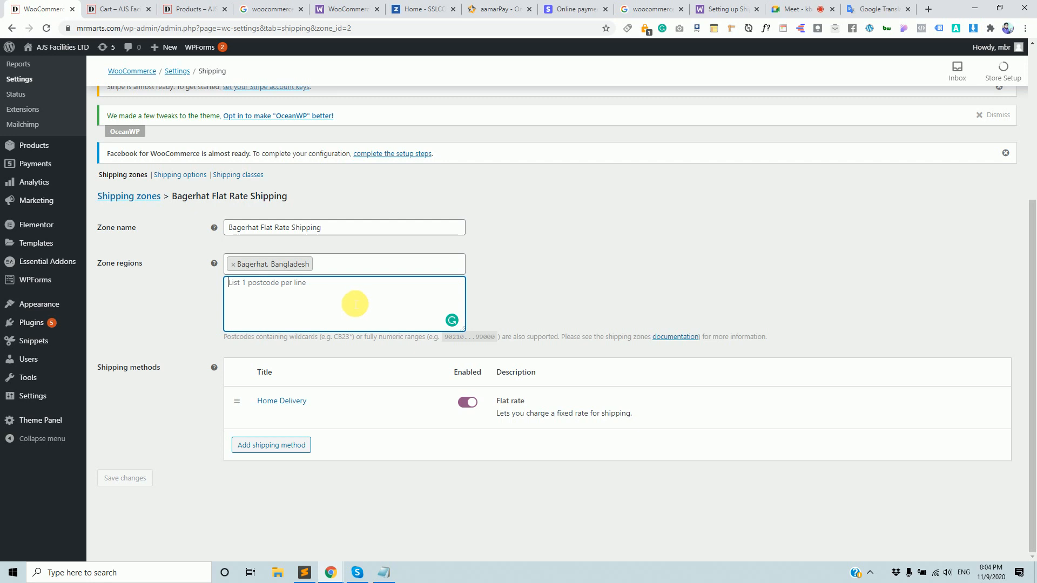
{"action": "left_click", "coordinate": [549, 277]}
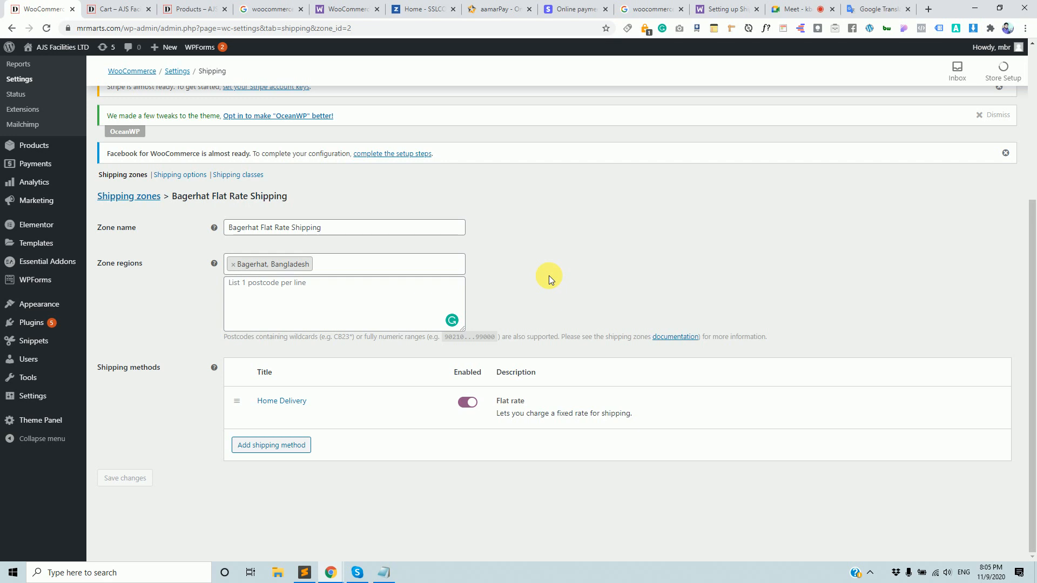
Move the meeting tab aside and focus the Bagerhat zone's postcode list.
{"action": "mouse_move", "coordinate": [468, 391]}
{"action": "left_click", "coordinate": [794, 9]}
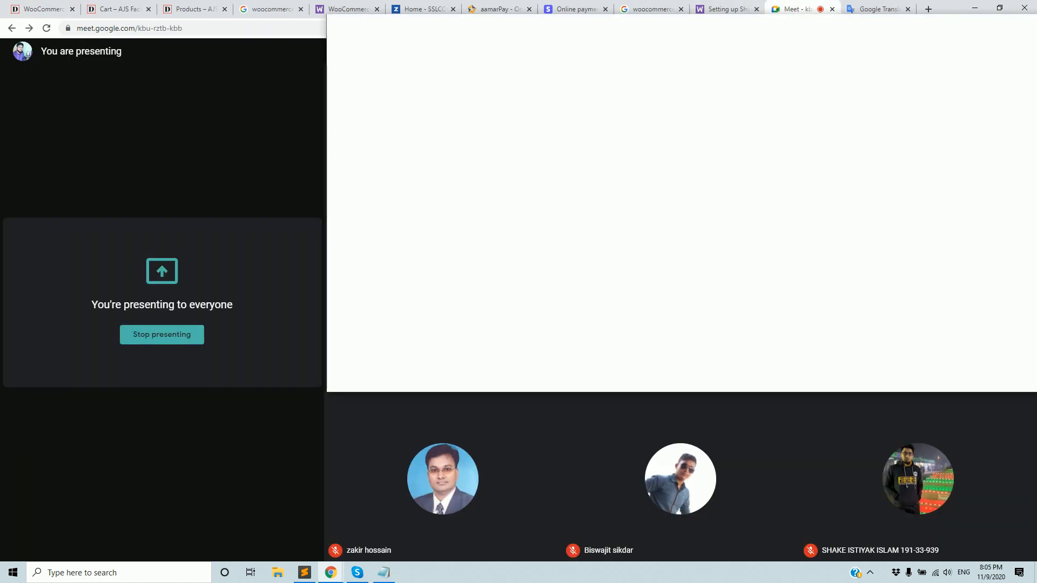
{"action": "left_click_drag", "start_coordinate": [794, 10], "coordinate": [1036, 16]}
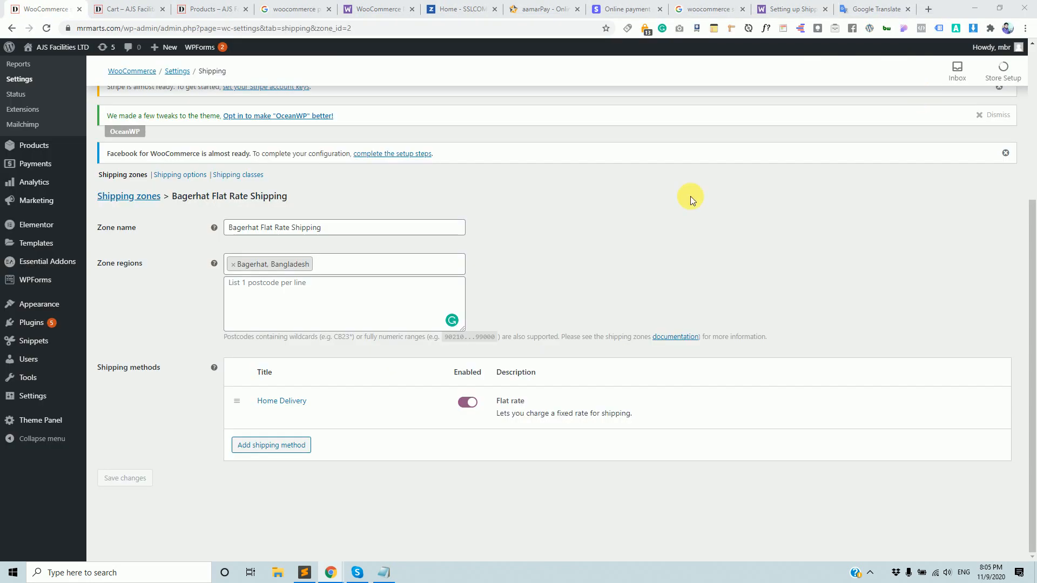
{"action": "left_click", "coordinate": [325, 311]}
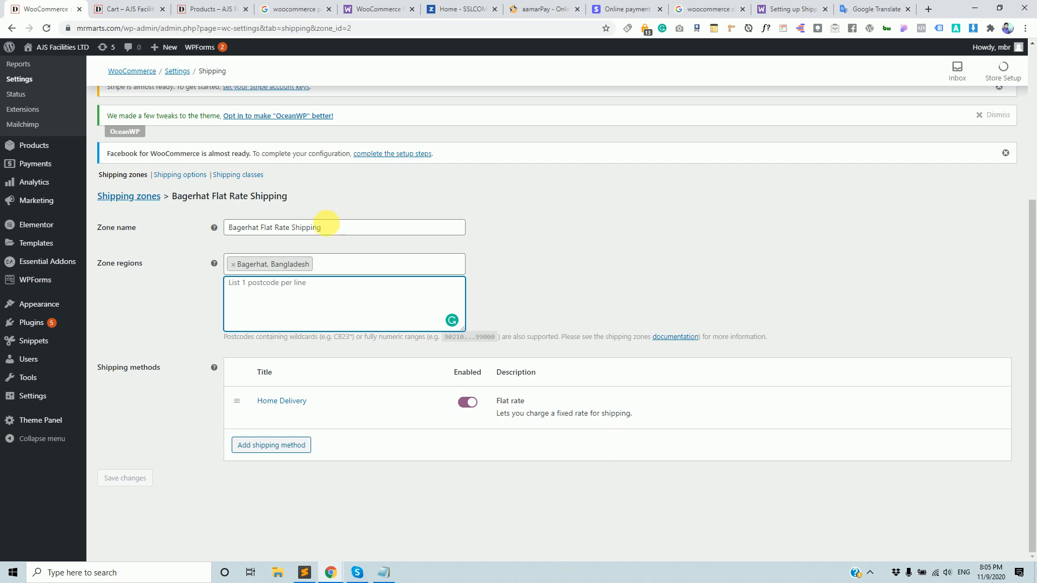
Reload the cart and compare its Home Delivery charge against the Bagerhat zone settings.
{"action": "left_click", "coordinate": [134, 5]}
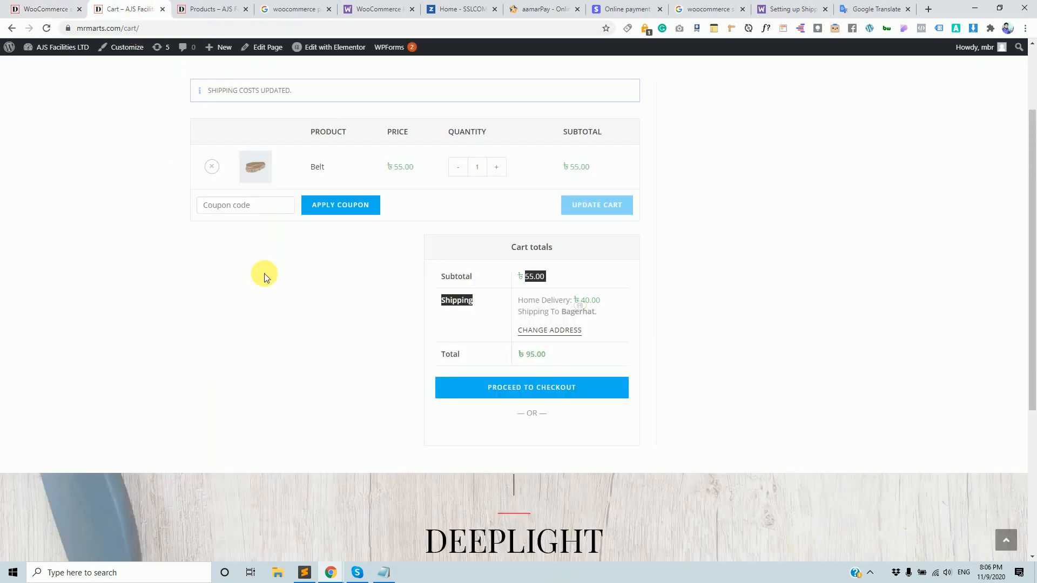
{"action": "left_click", "coordinate": [264, 28]}
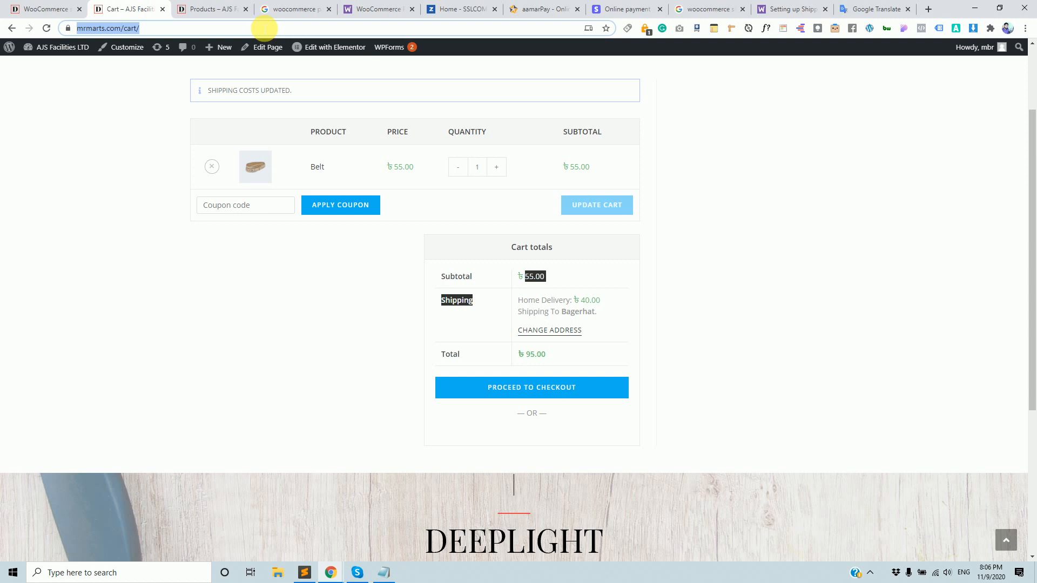
{"action": "key", "text": "Return"}
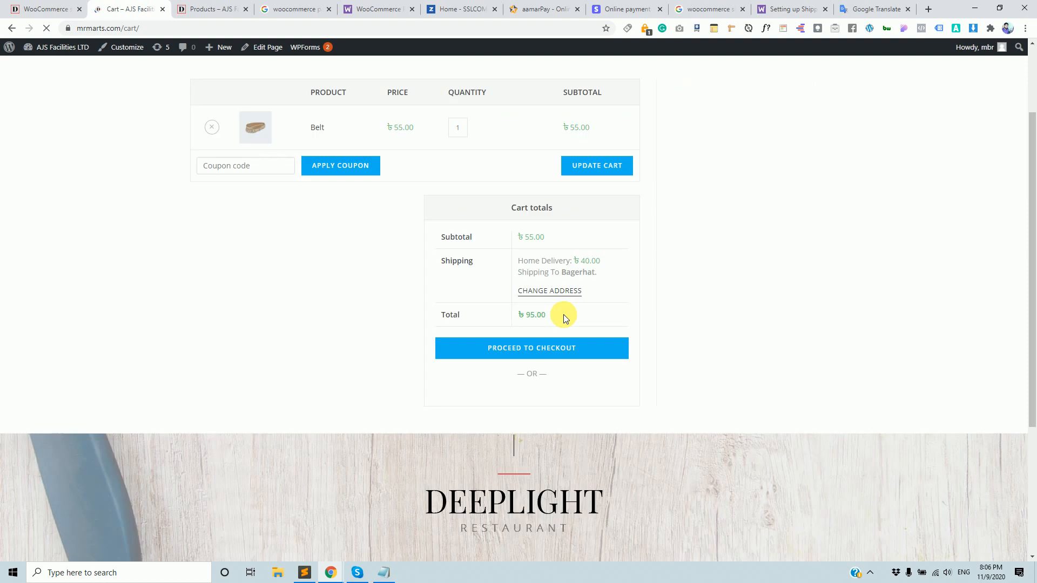
{"action": "left_click", "coordinate": [33, 8]}
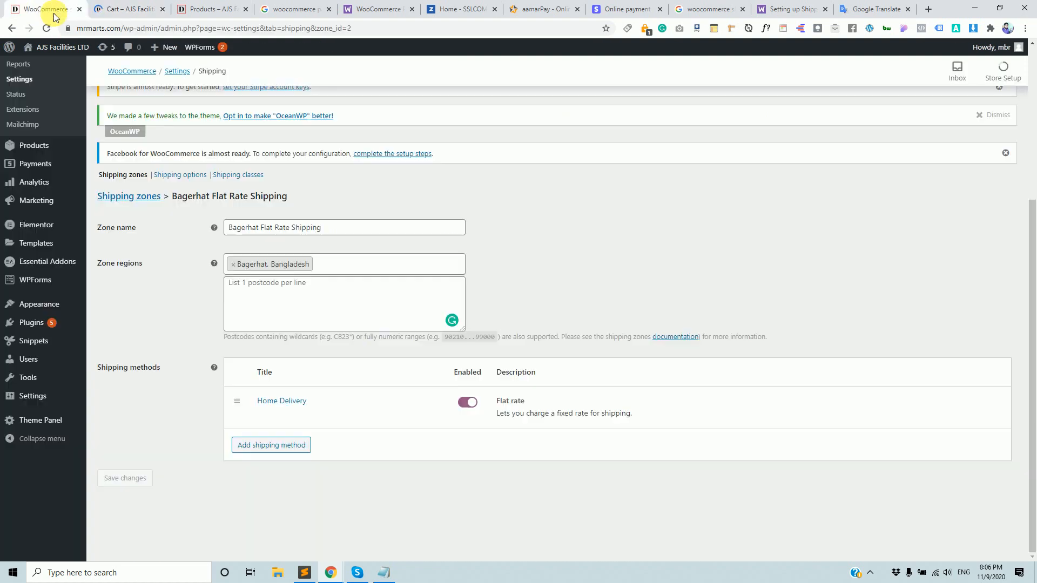
{"action": "left_click", "coordinate": [138, 8]}
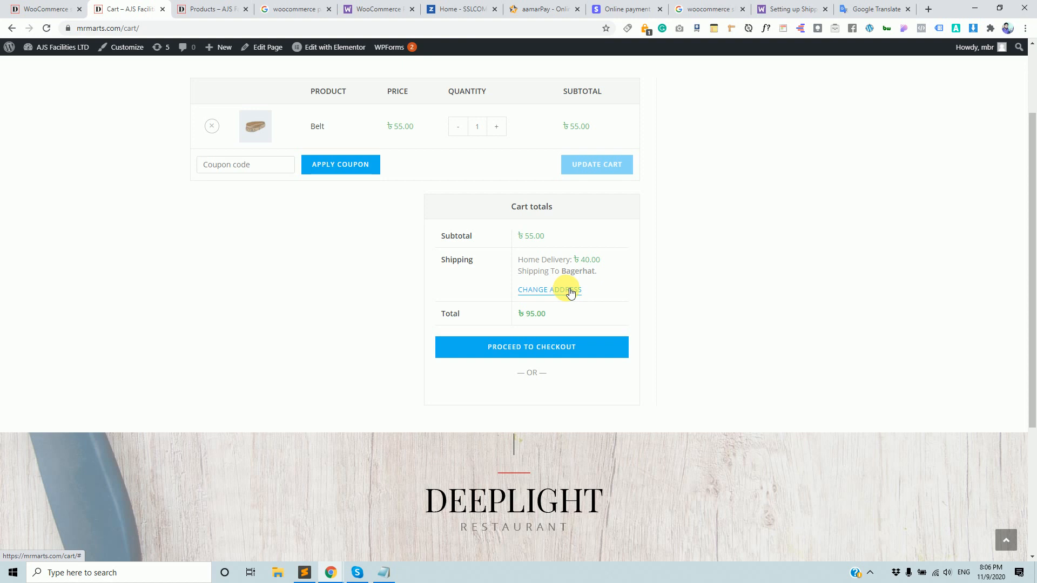
{"action": "left_click", "coordinate": [51, 6]}
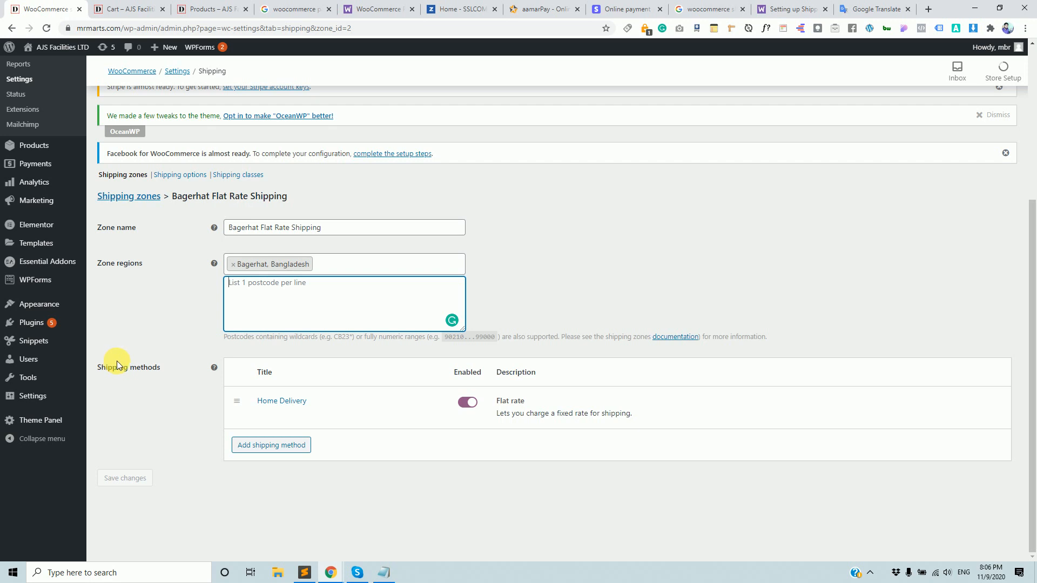
{"action": "left_click", "coordinate": [148, 9]}
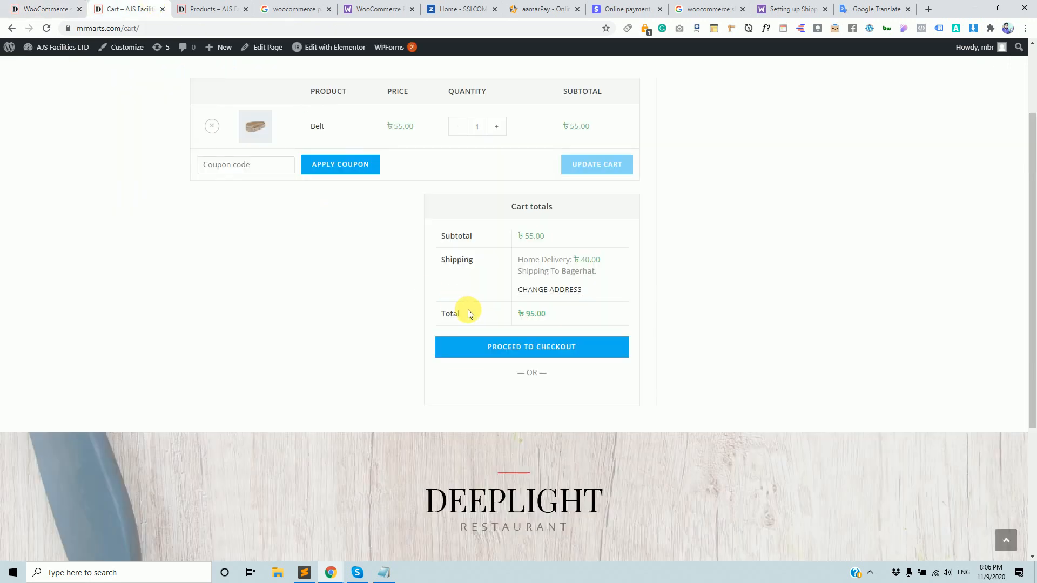
{"action": "key", "text": "ctrl+shift+Tab"}
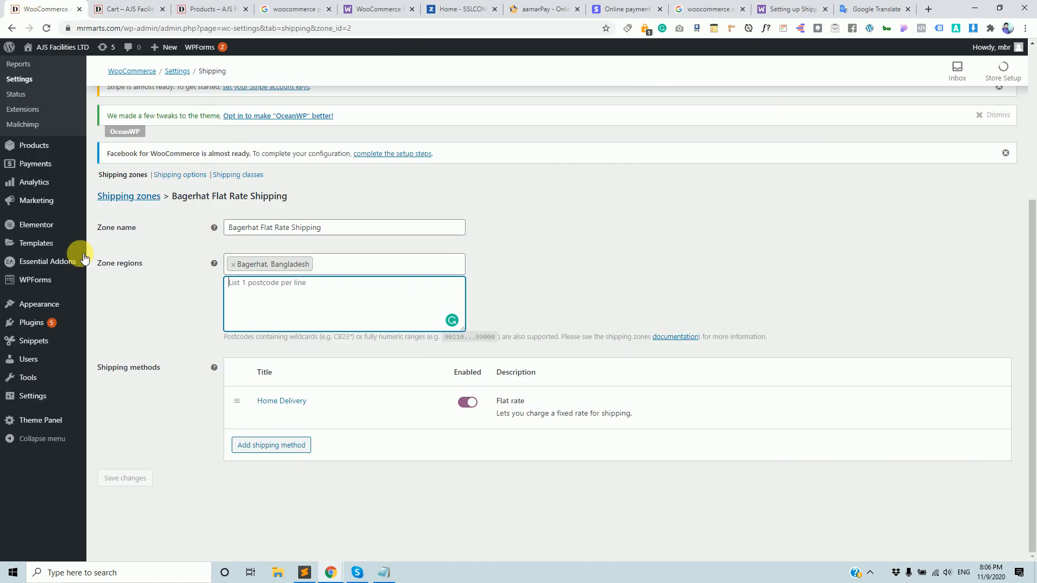
{"action": "mouse_move", "coordinate": [37, 330]}
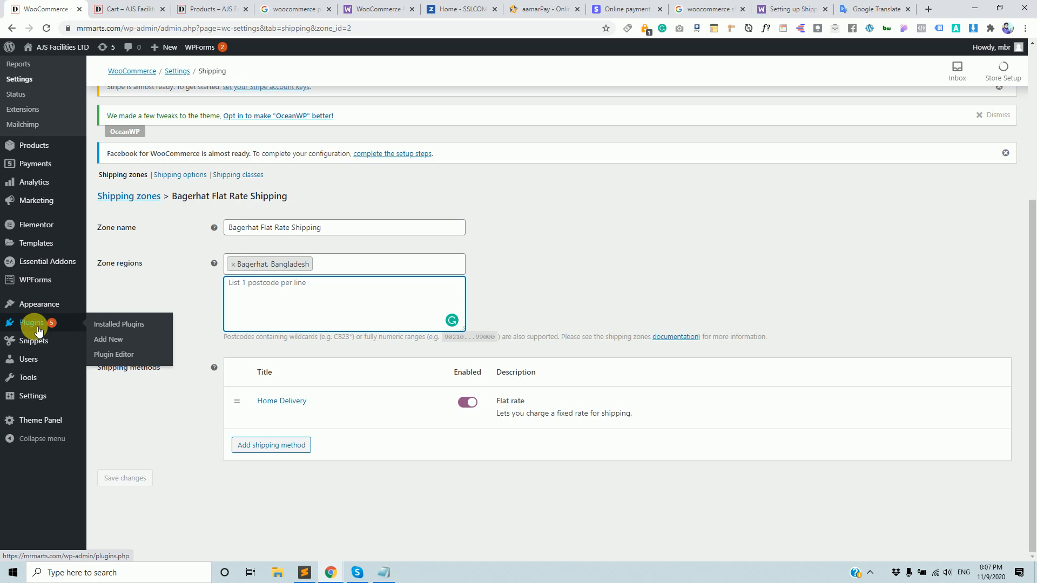
Inspect the cart's ৳40.00 Home Delivery line, then leave the Bagerhat zone for Shipping options.
{"action": "left_click", "coordinate": [124, 9]}
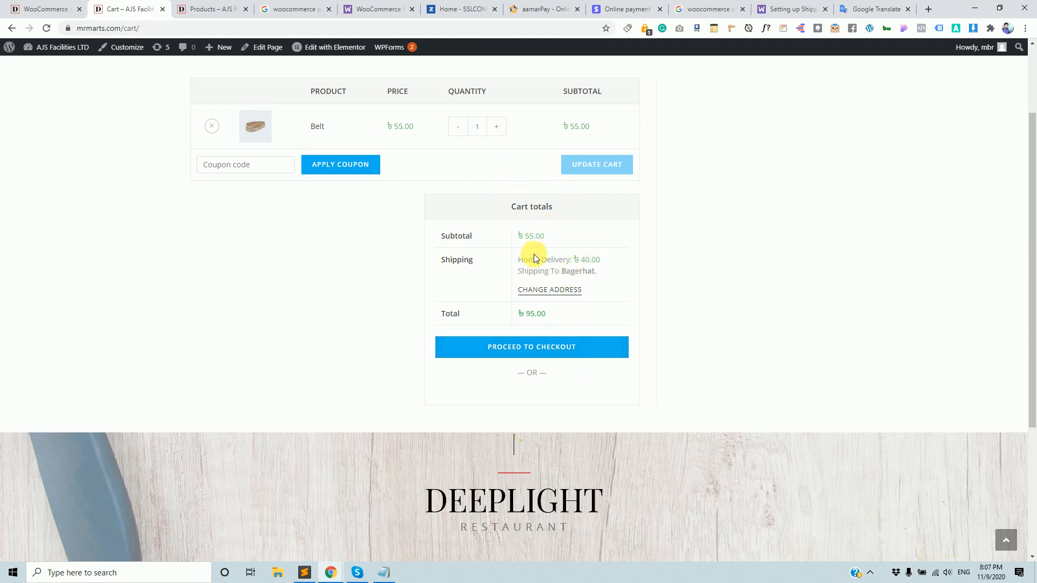
{"action": "left_click_drag", "start_coordinate": [516, 254], "coordinate": [600, 274]}
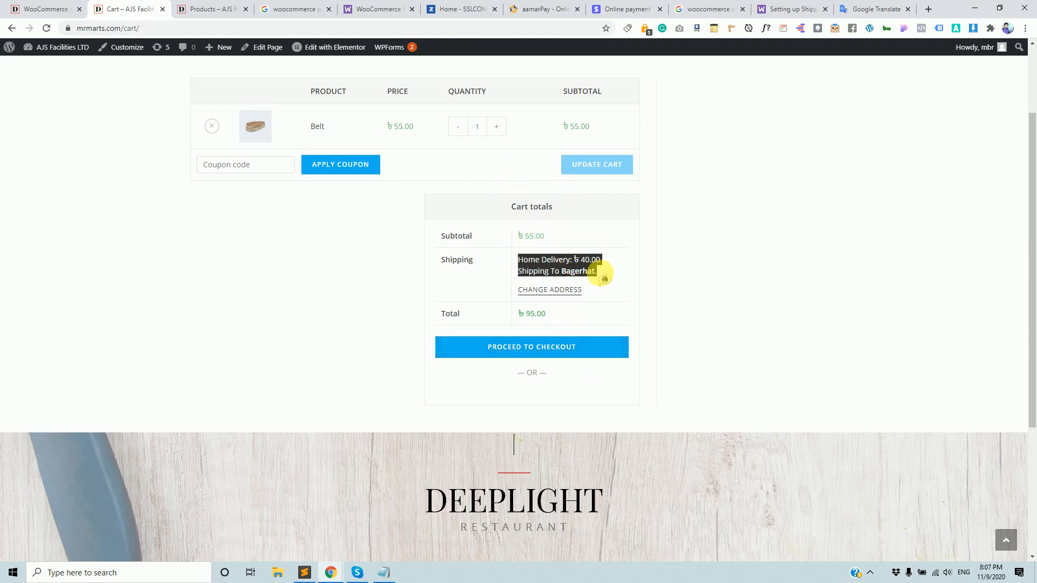
{"action": "left_click_drag", "start_coordinate": [517, 259], "coordinate": [572, 274]}
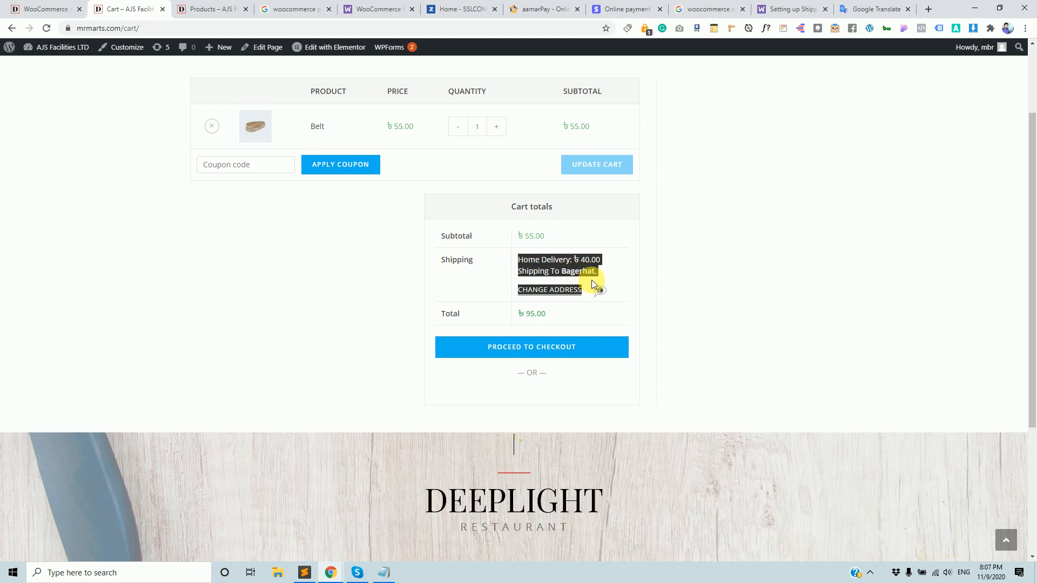
{"action": "left_click", "coordinate": [666, 270]}
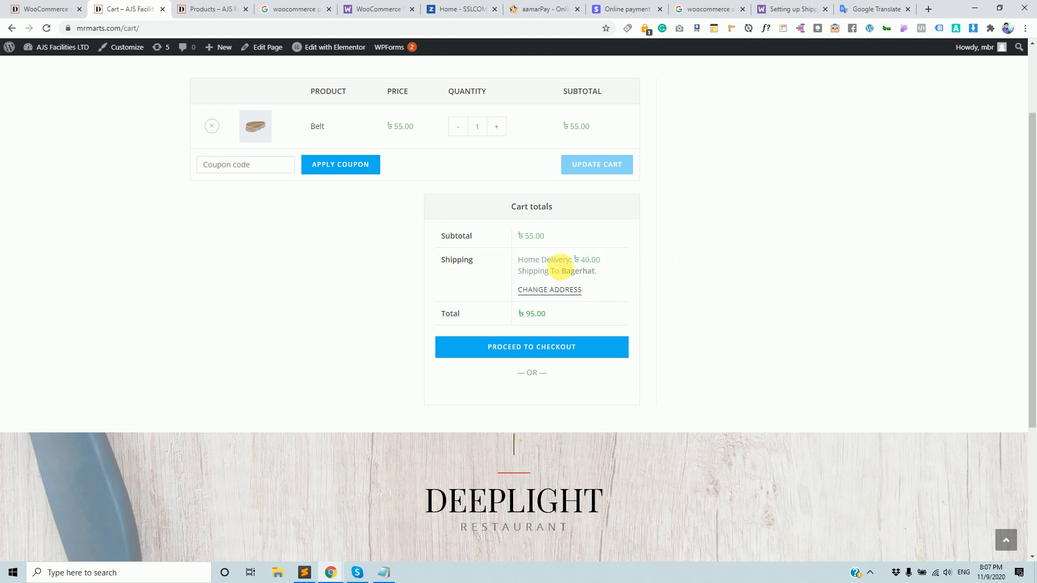
{"action": "left_click_drag", "start_coordinate": [526, 260], "coordinate": [596, 281]}
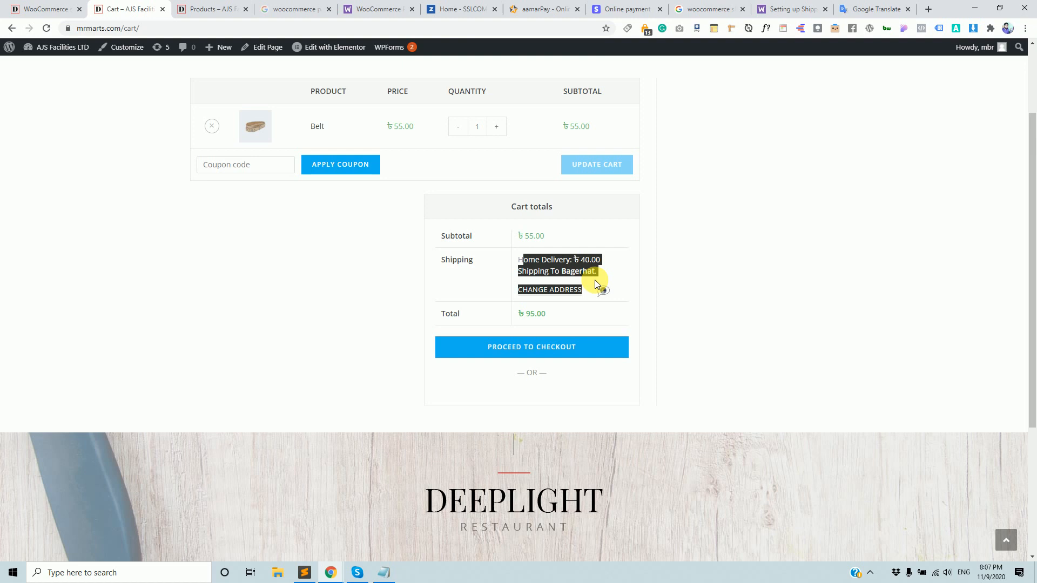
{"action": "left_click", "coordinate": [730, 317]}
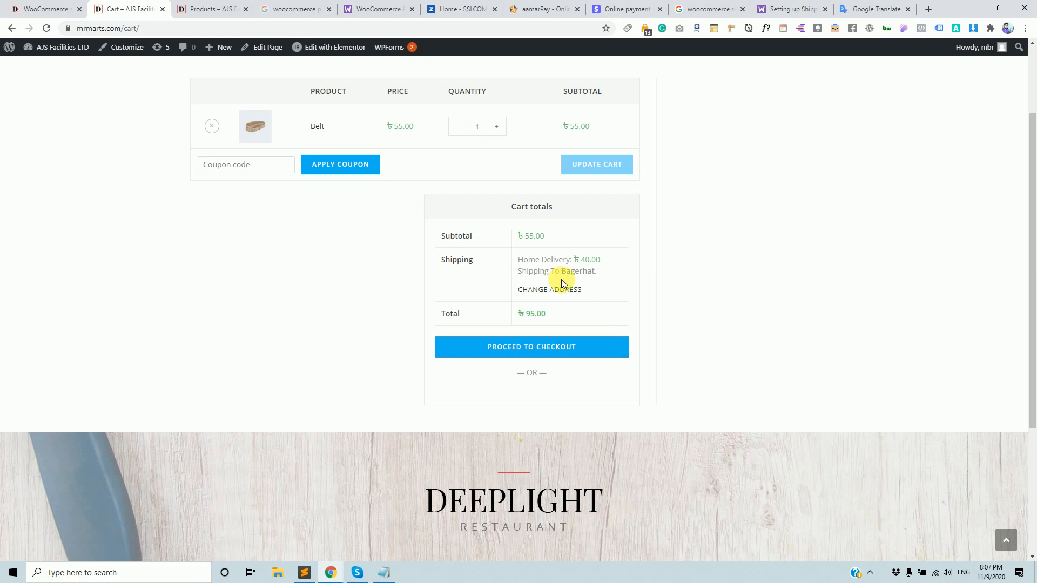
{"action": "left_click", "coordinate": [34, 11]}
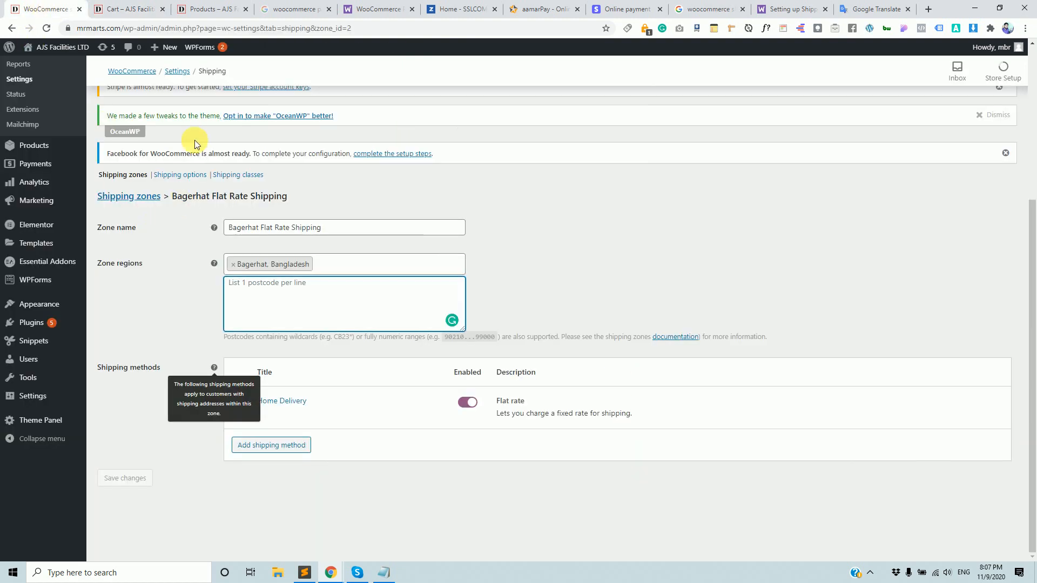
{"action": "left_click", "coordinate": [197, 180]}
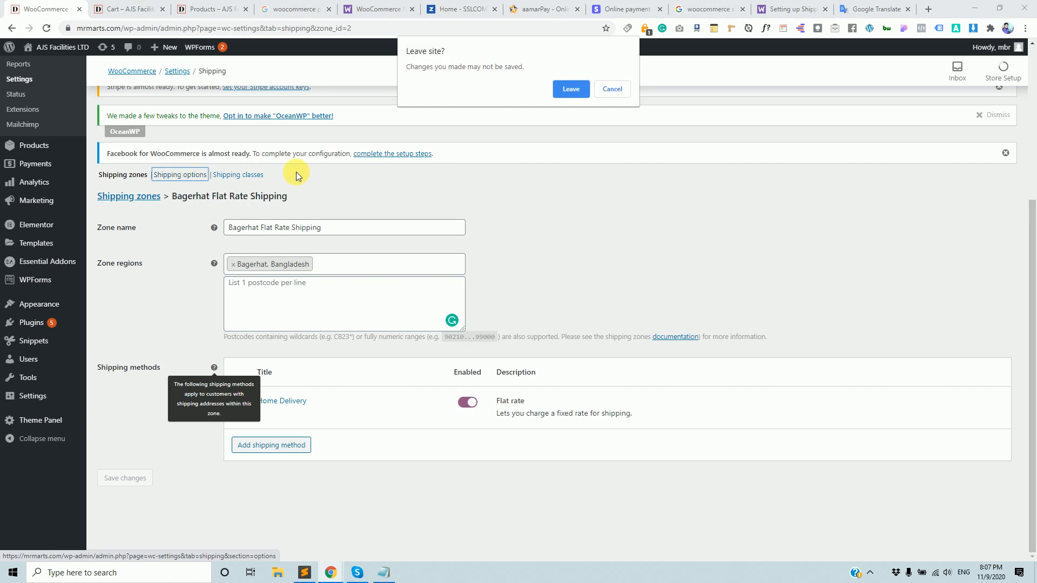
Discard the zone edits, tick 'Hide shipping costs until an address is entered' and save.
{"action": "left_click", "coordinate": [569, 88]}
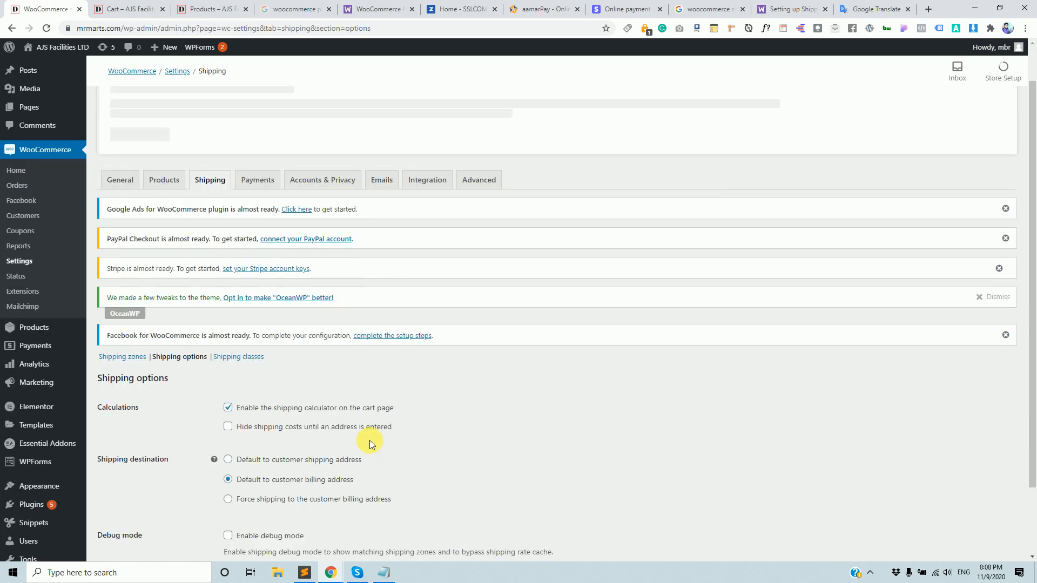
{"action": "scroll", "coordinate": [370, 439], "scroll_direction": "down", "scroll_amount": 2}
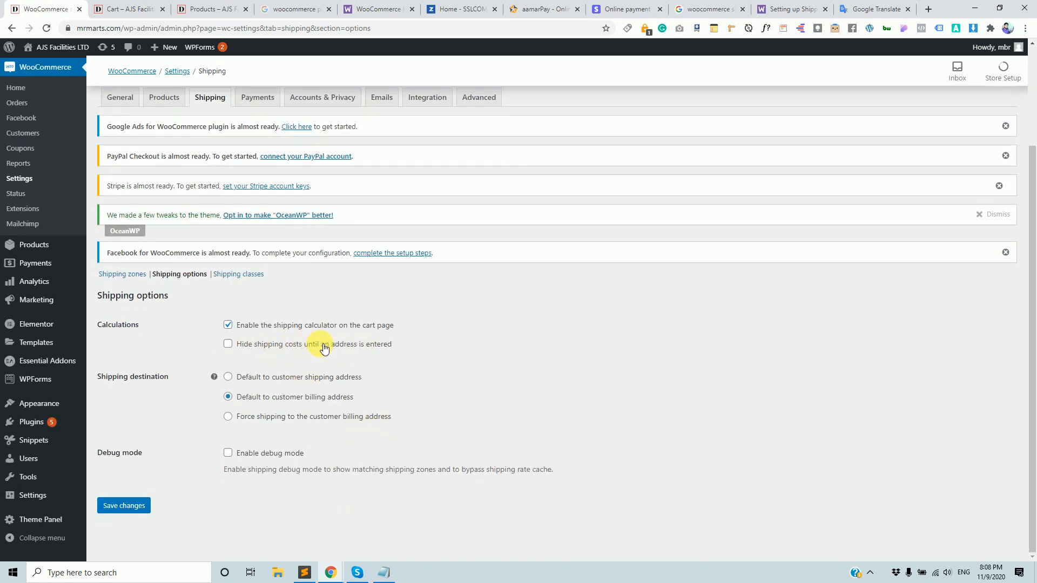
{"action": "left_click", "coordinate": [247, 346]}
{"action": "left_click", "coordinate": [126, 508]}
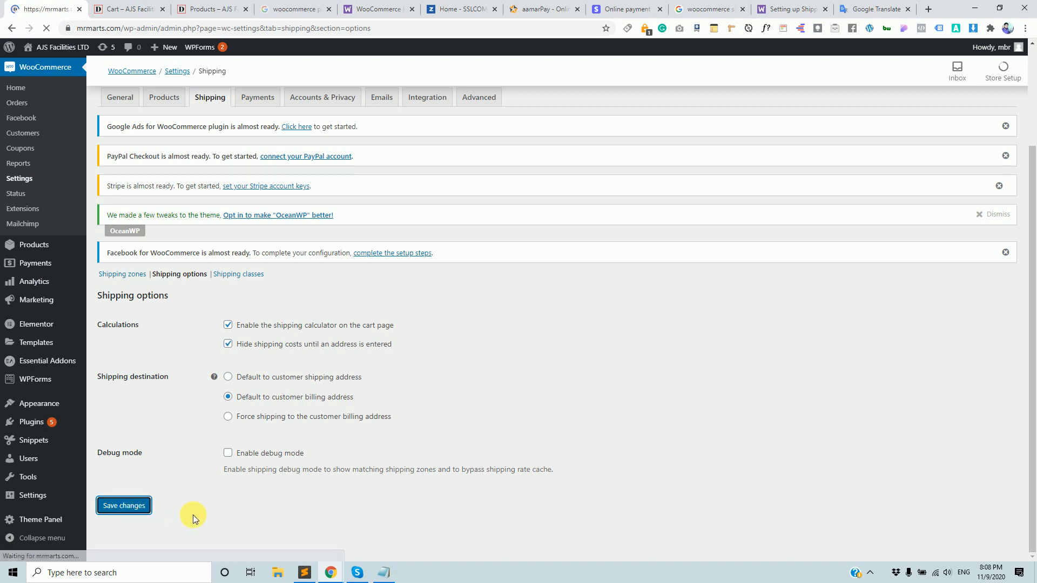
{"action": "left_click", "coordinate": [134, 8]}
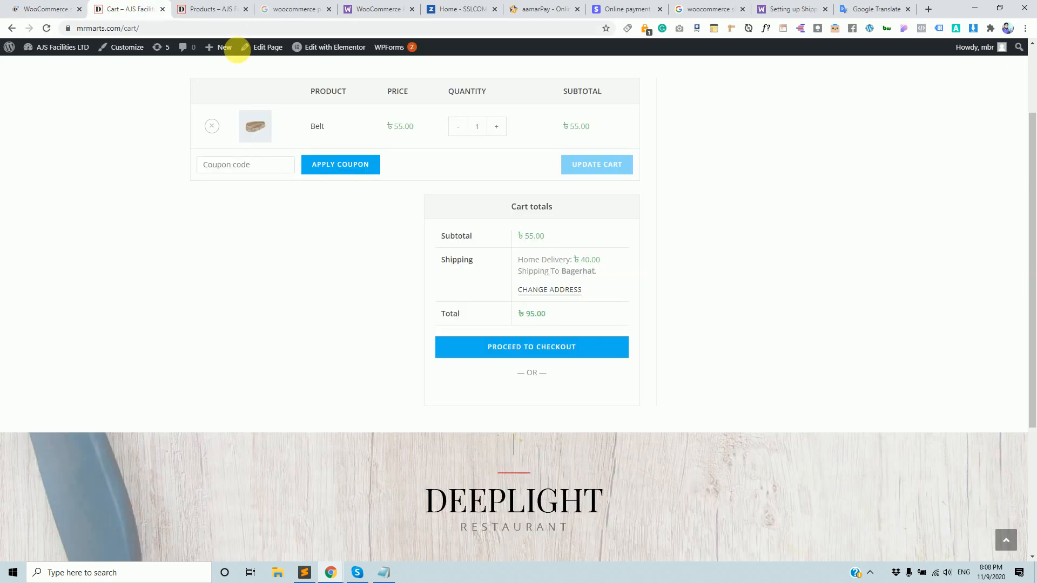
Reload the cart, open its shipping address form, and briefly visit checkout before returning.
{"action": "left_click", "coordinate": [270, 34]}
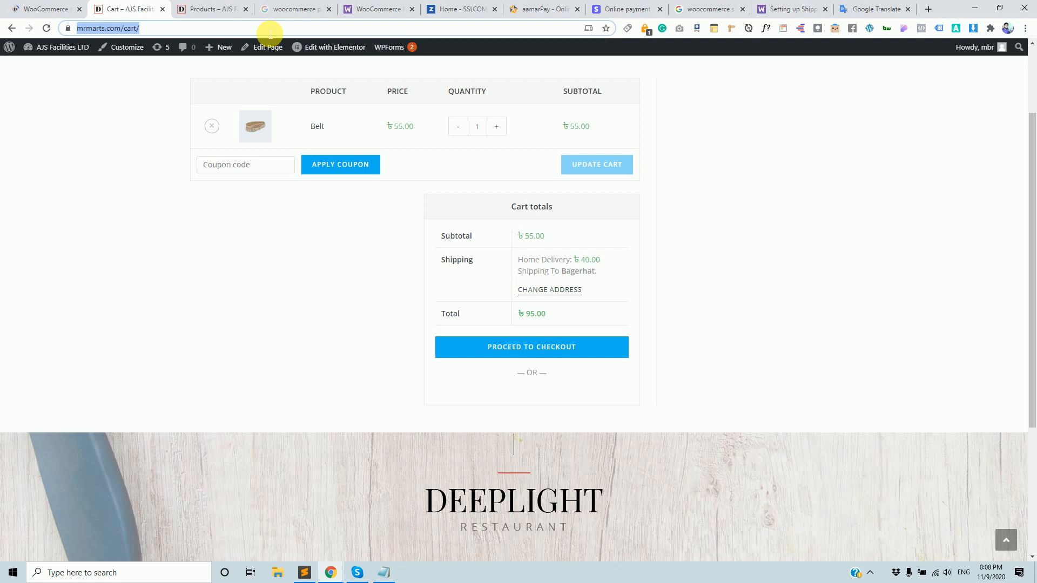
{"action": "key", "text": "Return"}
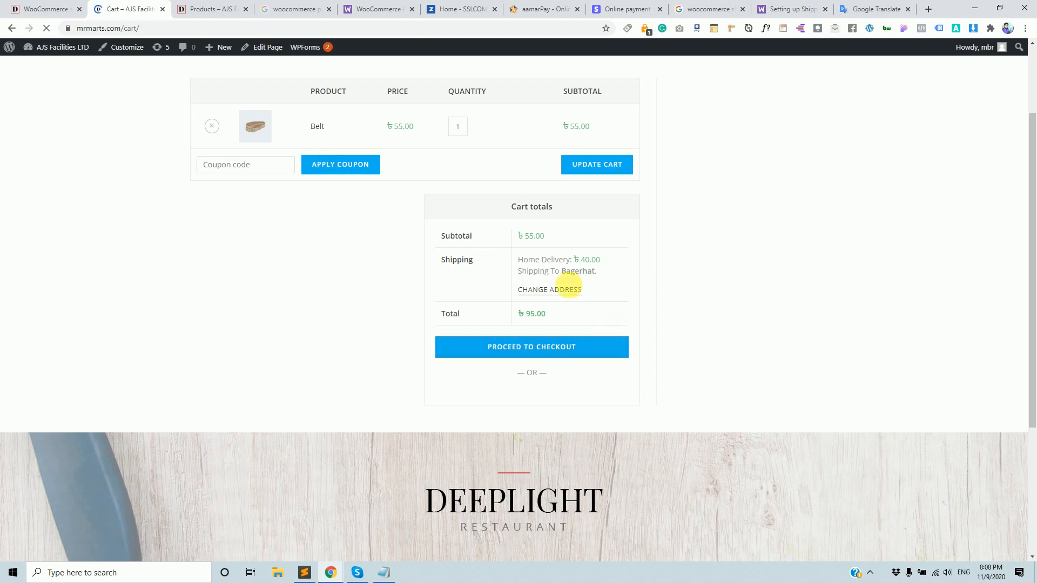
{"action": "left_click", "coordinate": [564, 384]}
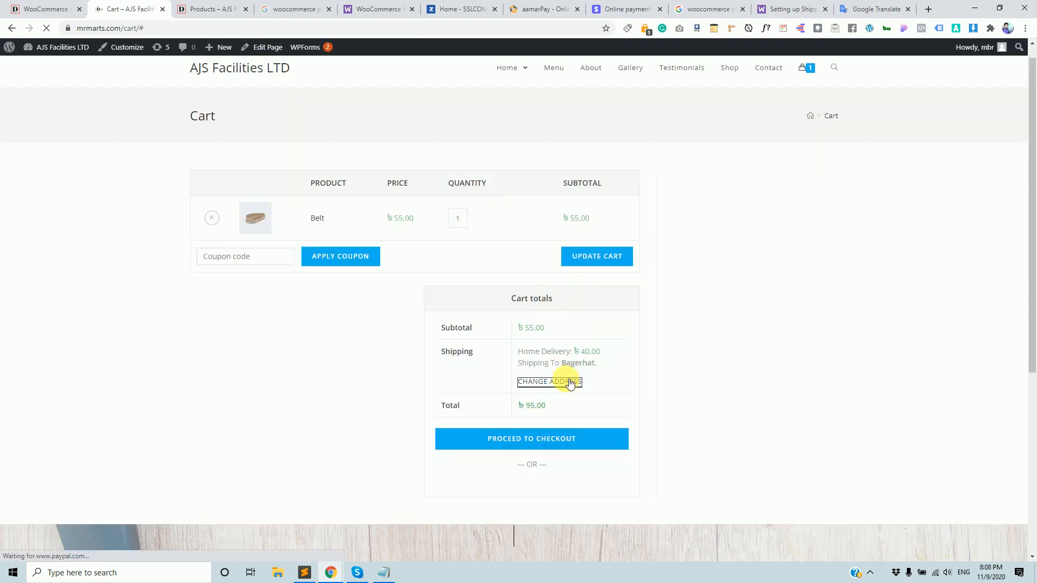
{"action": "left_click", "coordinate": [564, 383]}
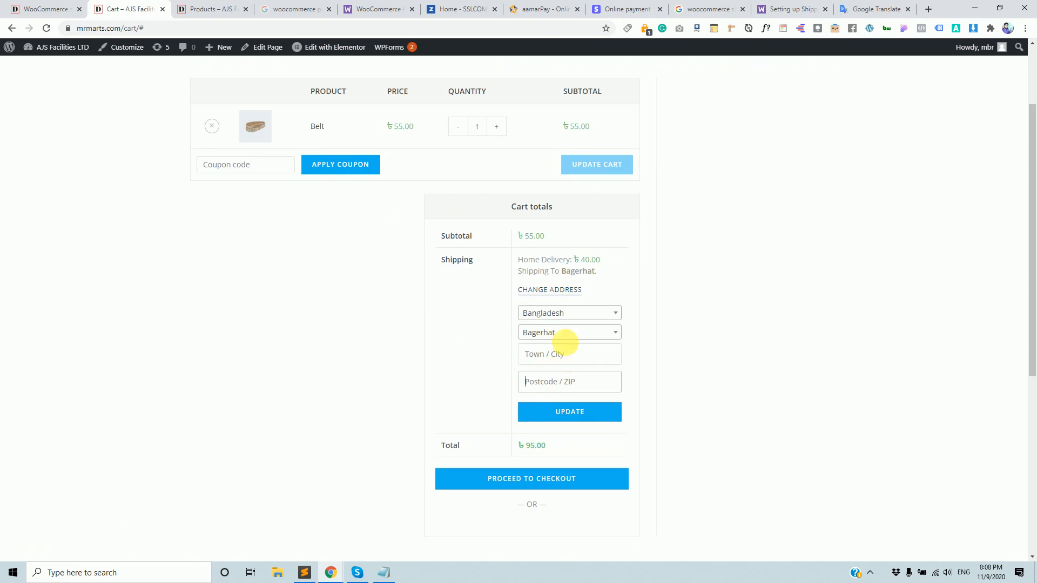
{"action": "left_click", "coordinate": [567, 340]}
{"action": "left_click", "coordinate": [573, 290]}
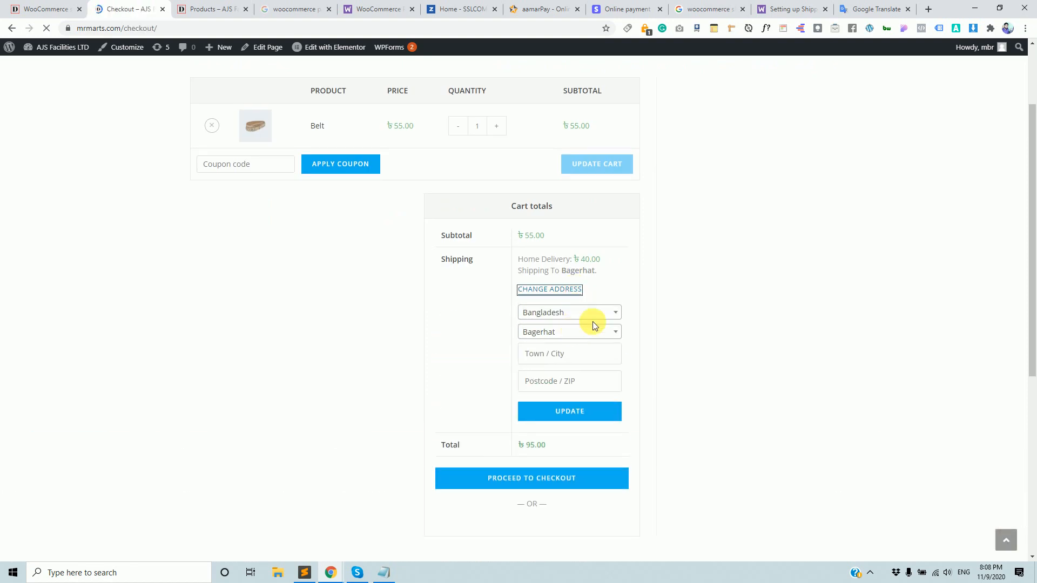
{"action": "scroll", "coordinate": [538, 429], "scroll_direction": "down", "scroll_amount": 4}
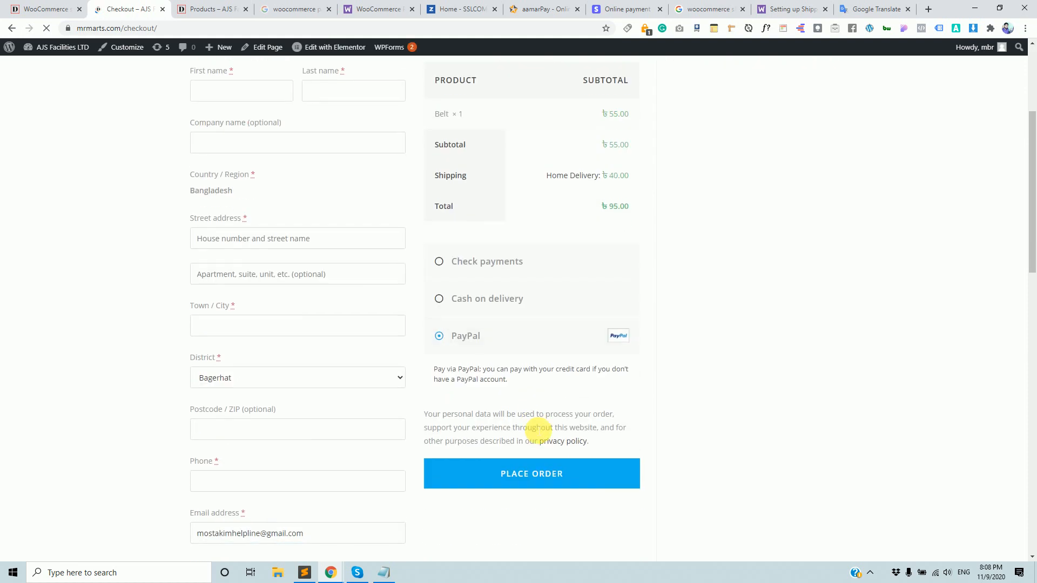
{"action": "scroll", "coordinate": [538, 430], "scroll_direction": "up", "scroll_amount": 4}
{"action": "left_click", "coordinate": [12, 28]}
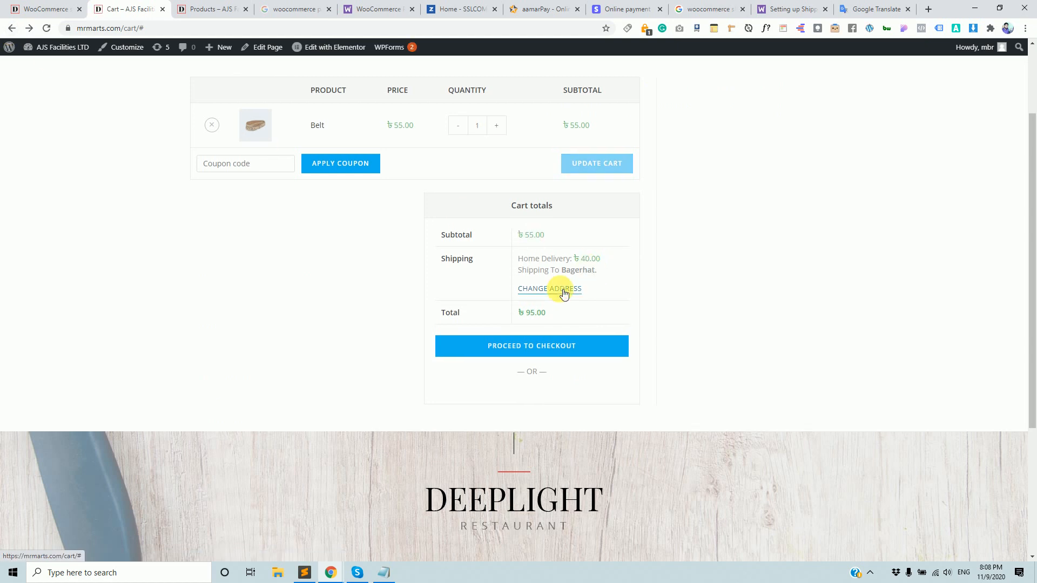
Open the district list, then set the Belt quantity to 0 and update the cart.
{"action": "left_click", "coordinate": [564, 291]}
{"action": "left_click", "coordinate": [583, 330]}
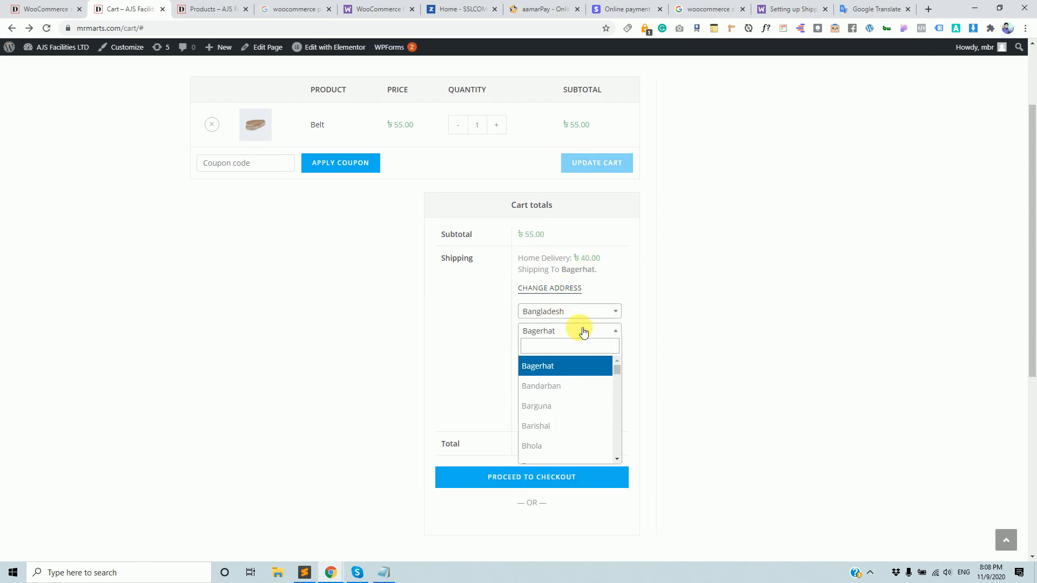
{"action": "left_click", "coordinate": [562, 347]}
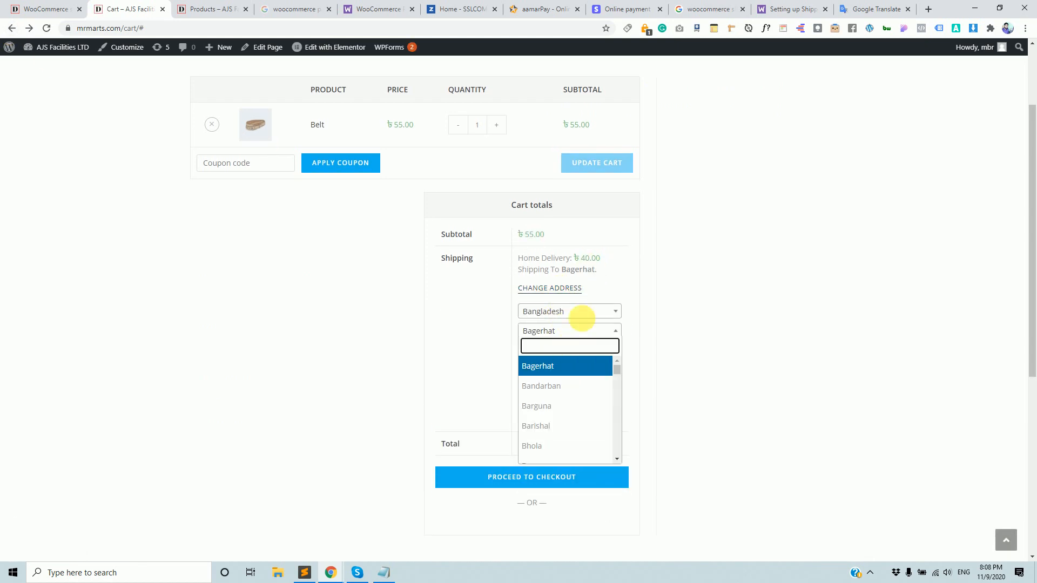
{"action": "scroll", "coordinate": [542, 184], "scroll_direction": "up", "scroll_amount": 3}
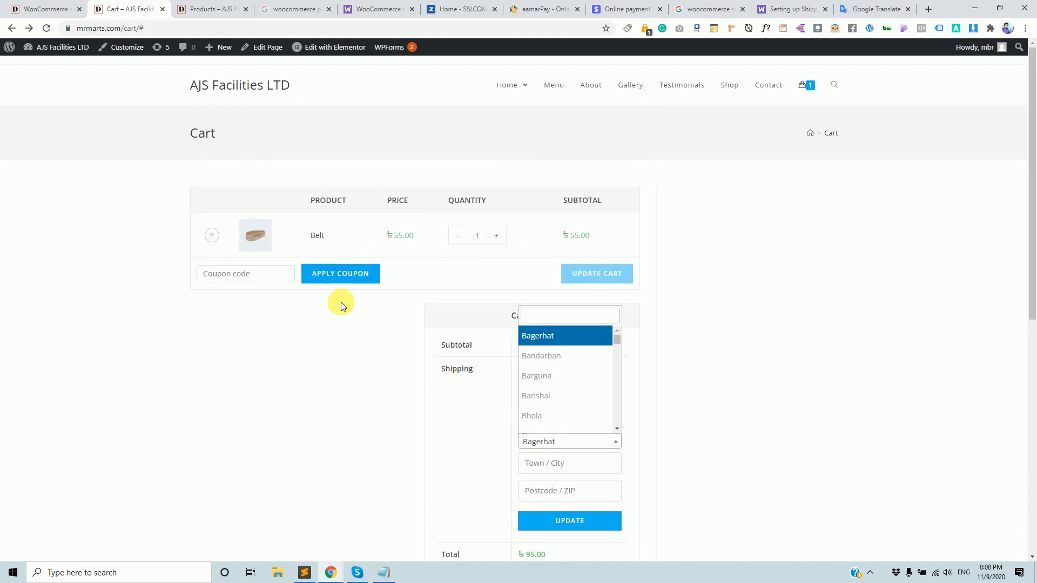
{"action": "left_click", "coordinate": [458, 236]}
{"action": "left_click", "coordinate": [596, 275]}
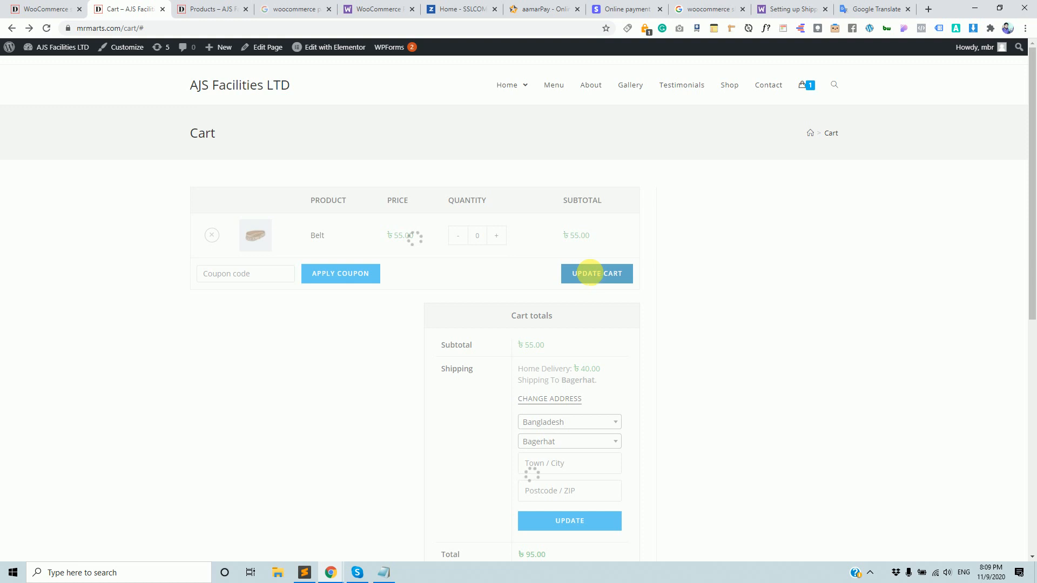
{"action": "scroll", "coordinate": [566, 289], "scroll_direction": "up", "scroll_amount": 1}
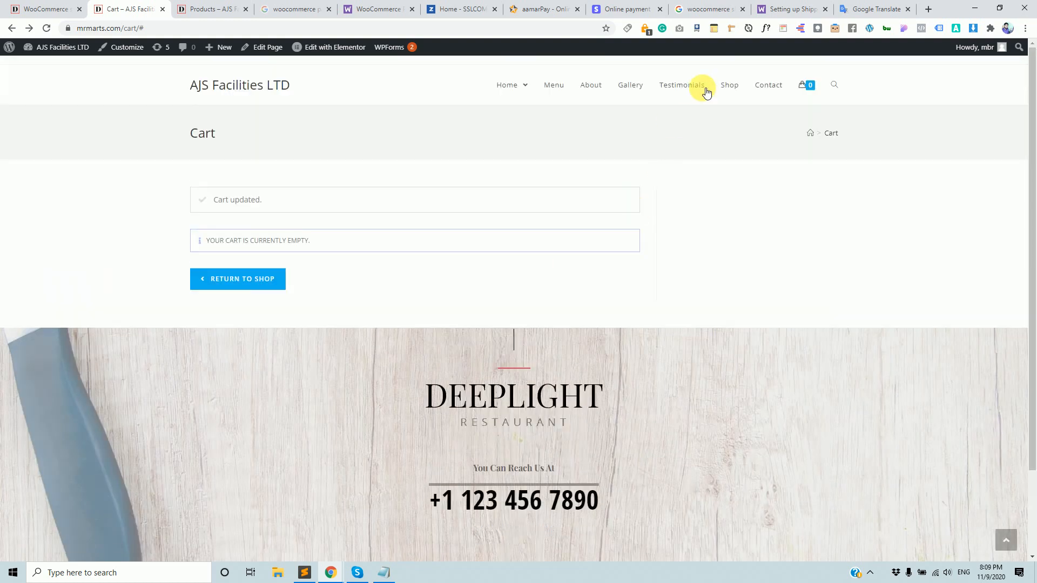
Add a Beanie from the shop and view the cart.
{"action": "left_click", "coordinate": [737, 90]}
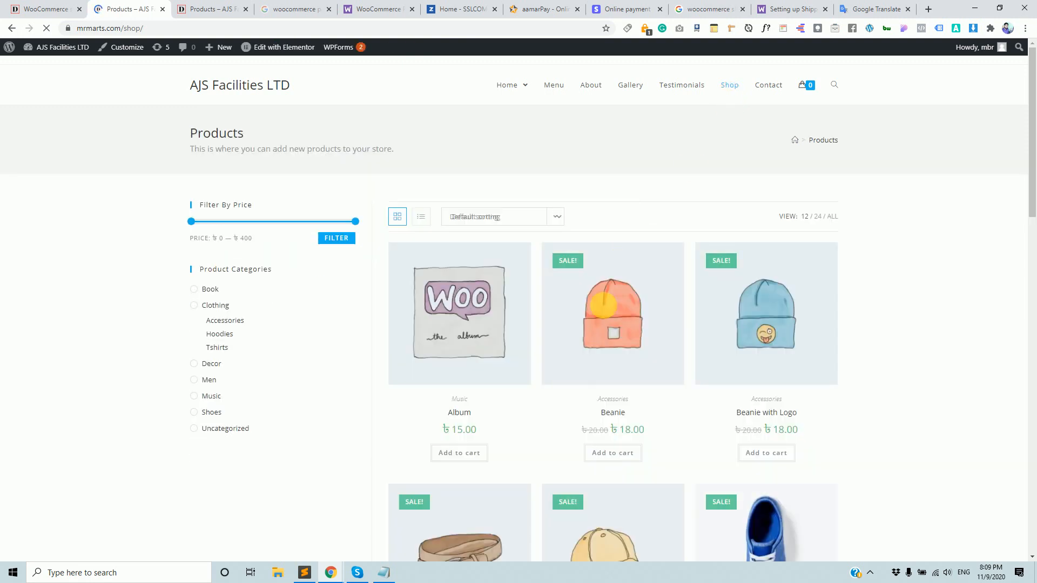
{"action": "left_click", "coordinate": [618, 456]}
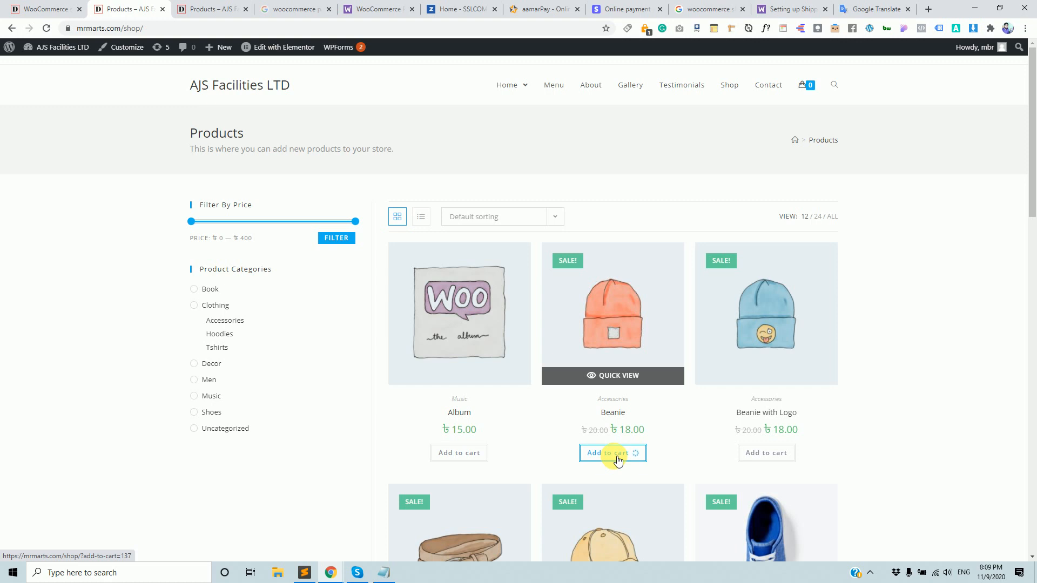
{"action": "left_click", "coordinate": [623, 455]}
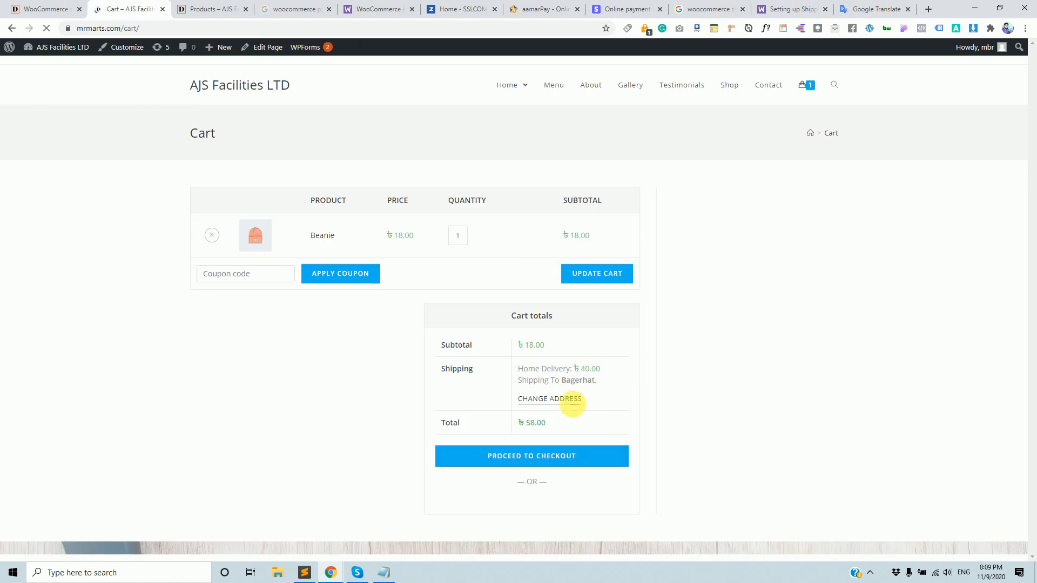
Set the cart's shipping district to Khulna and recalculate, bringing the total to ৳58.00.
{"action": "left_click", "coordinate": [566, 404]}
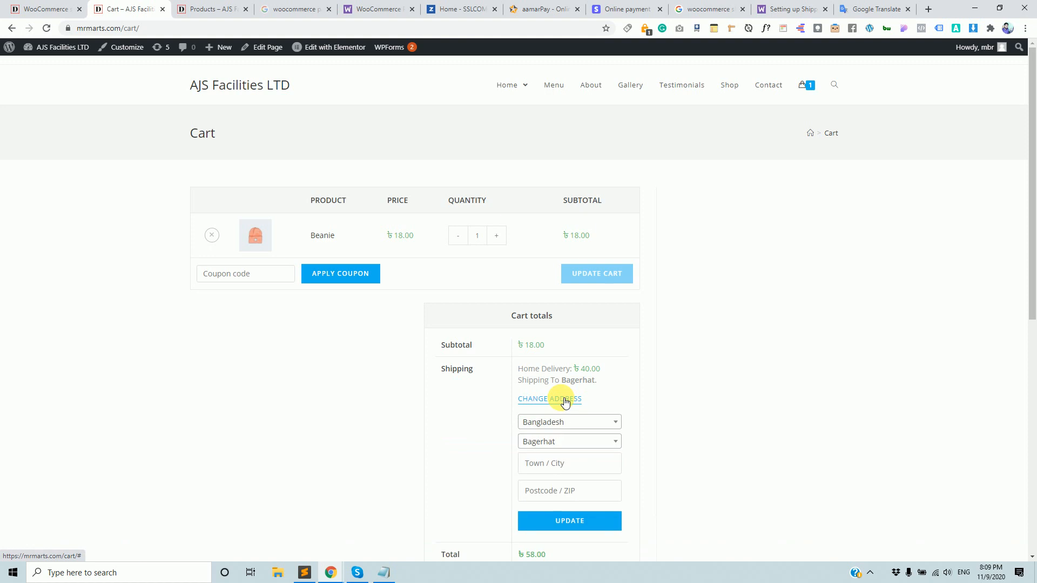
{"action": "left_click", "coordinate": [609, 440]}
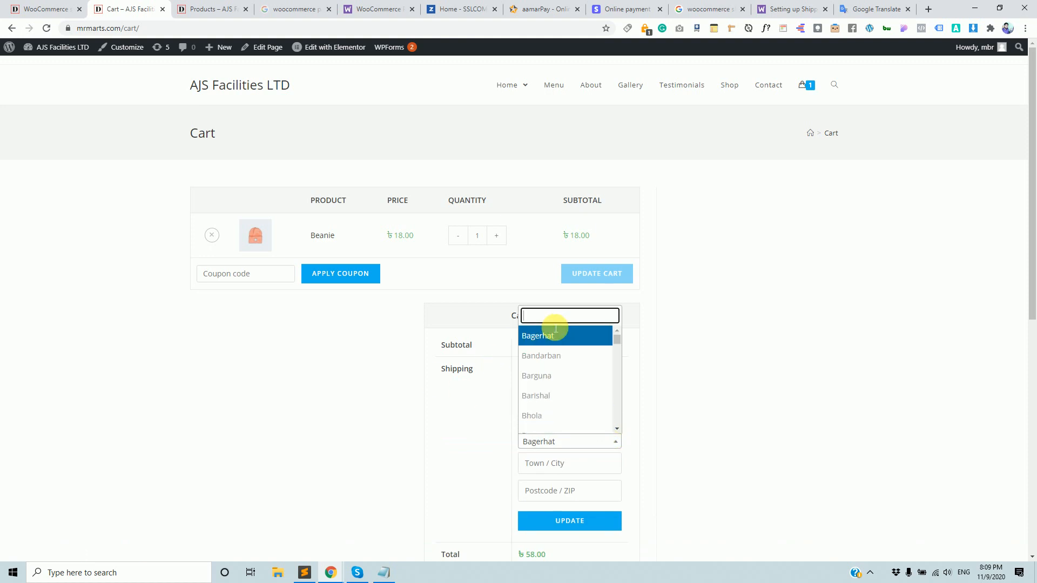
{"action": "type", "text": "khul"}
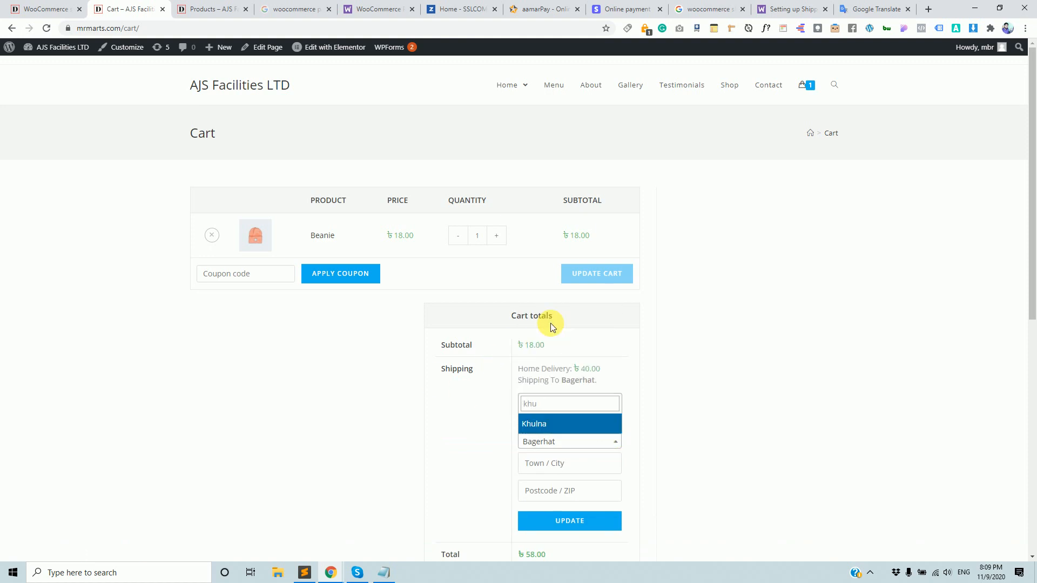
{"action": "left_click", "coordinate": [549, 424]}
{"action": "left_click", "coordinate": [590, 520]}
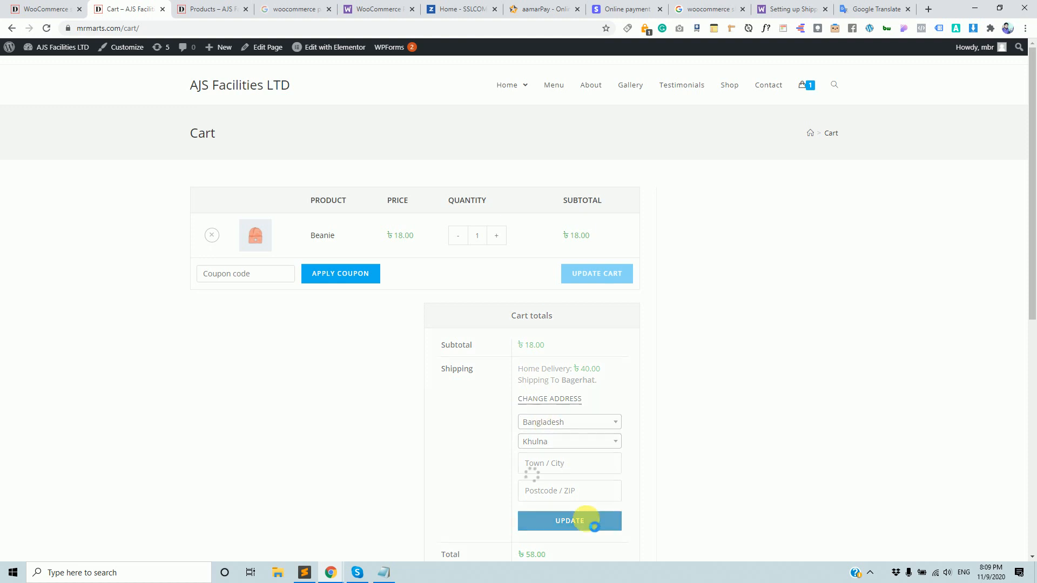
{"action": "left_click", "coordinate": [80, 4]}
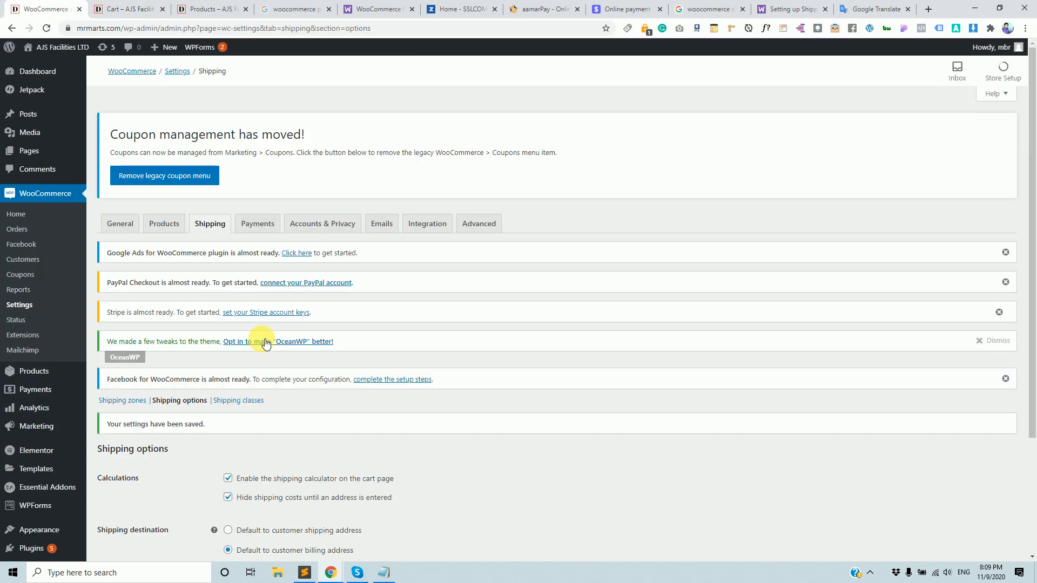
Set Shipping destination to 'Default to customer billing address' and save the shipping options.
{"action": "scroll", "coordinate": [294, 358], "scroll_direction": "down", "scroll_amount": 3}
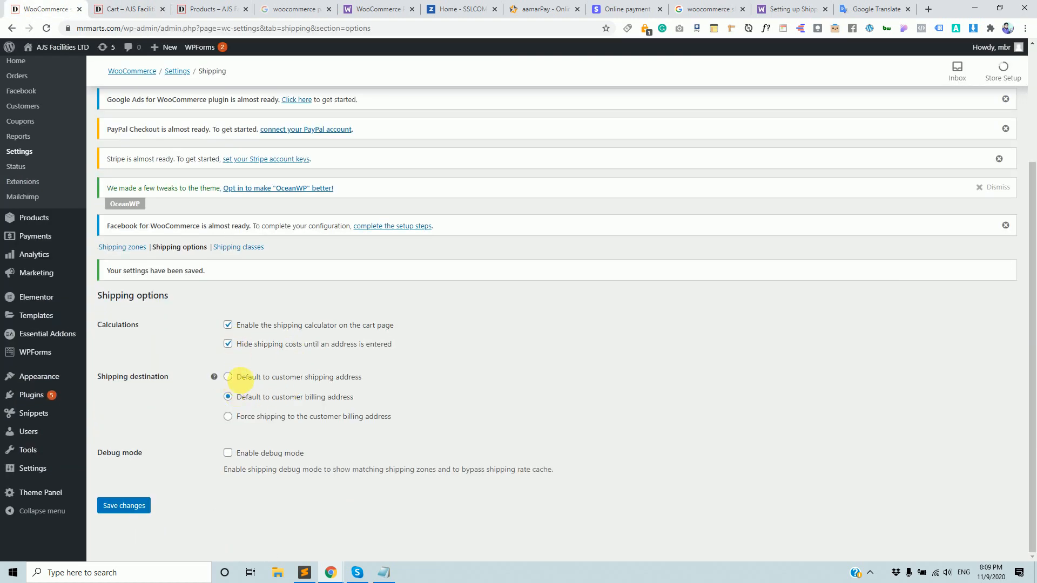
{"action": "left_click", "coordinate": [243, 399]}
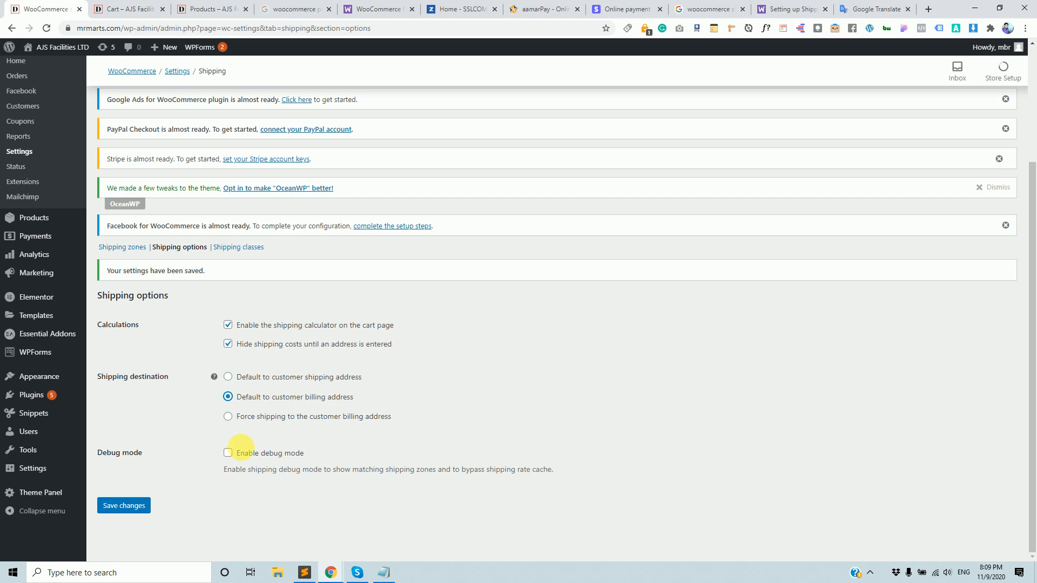
{"action": "left_click", "coordinate": [133, 507]}
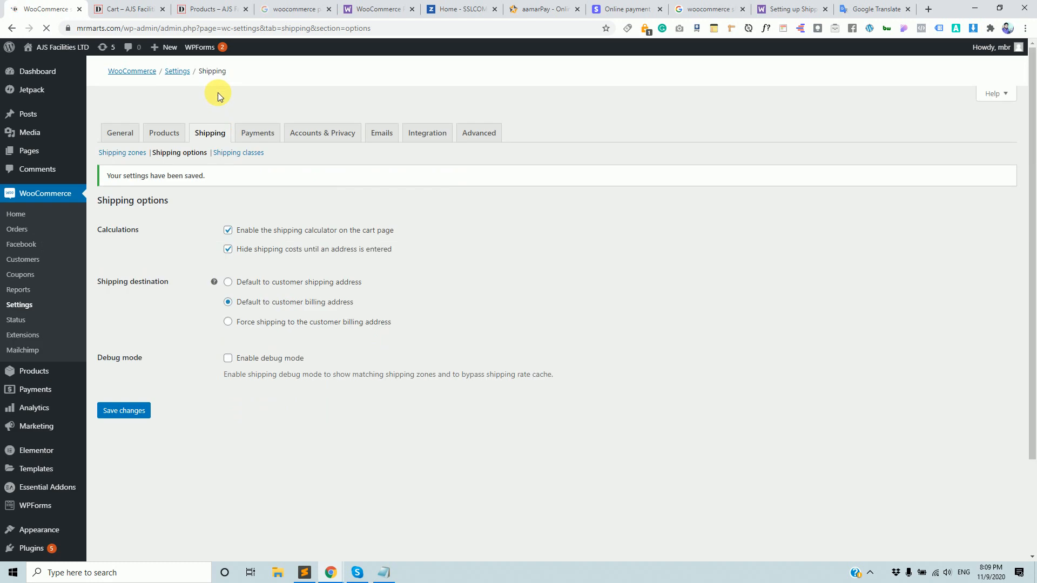
{"action": "left_click", "coordinate": [143, 5]}
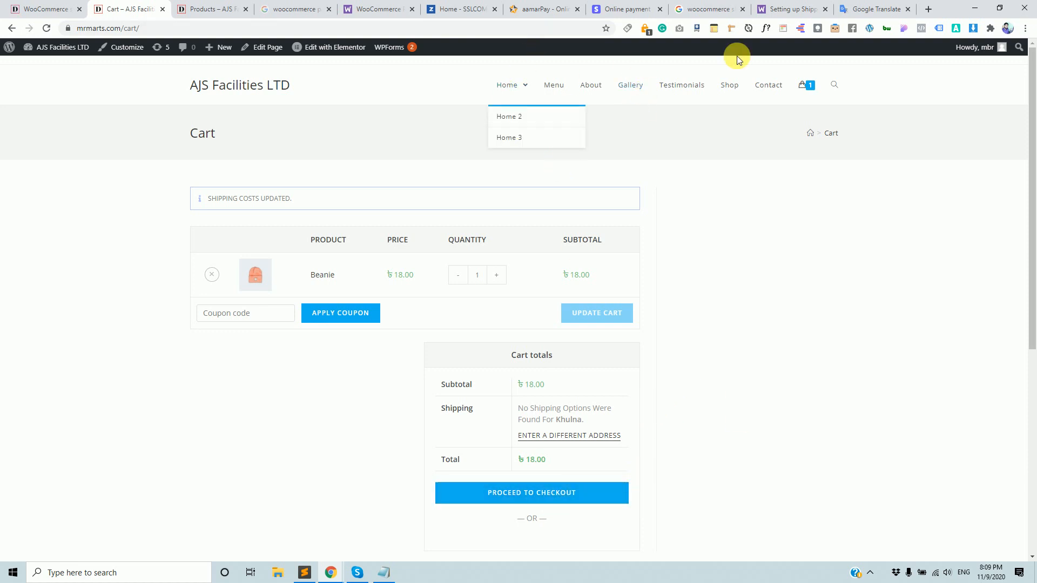
Add a second Beanie to the cart and proceed to checkout.
{"action": "left_click", "coordinate": [727, 86]}
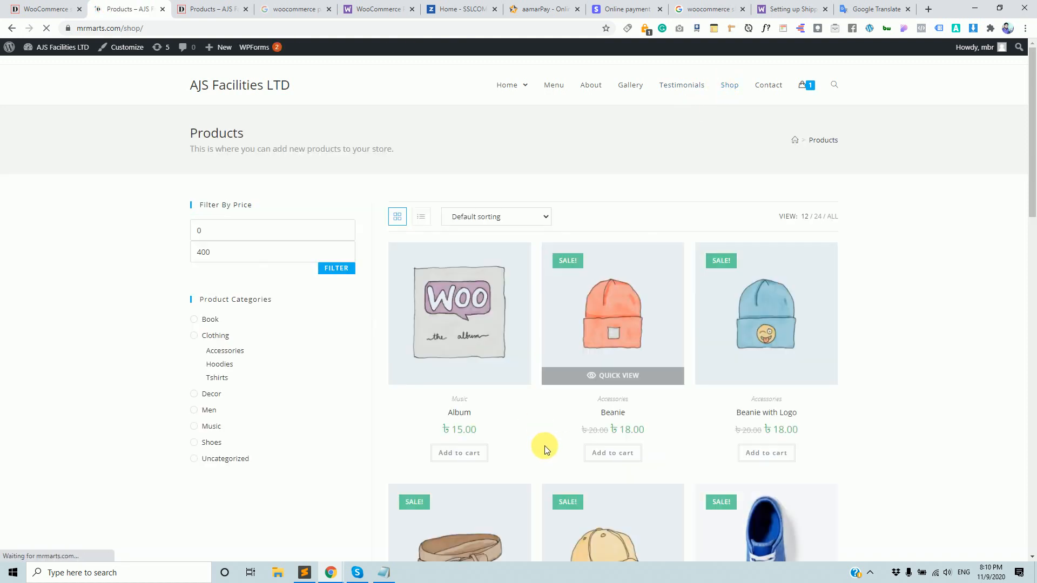
{"action": "left_click", "coordinate": [618, 457]}
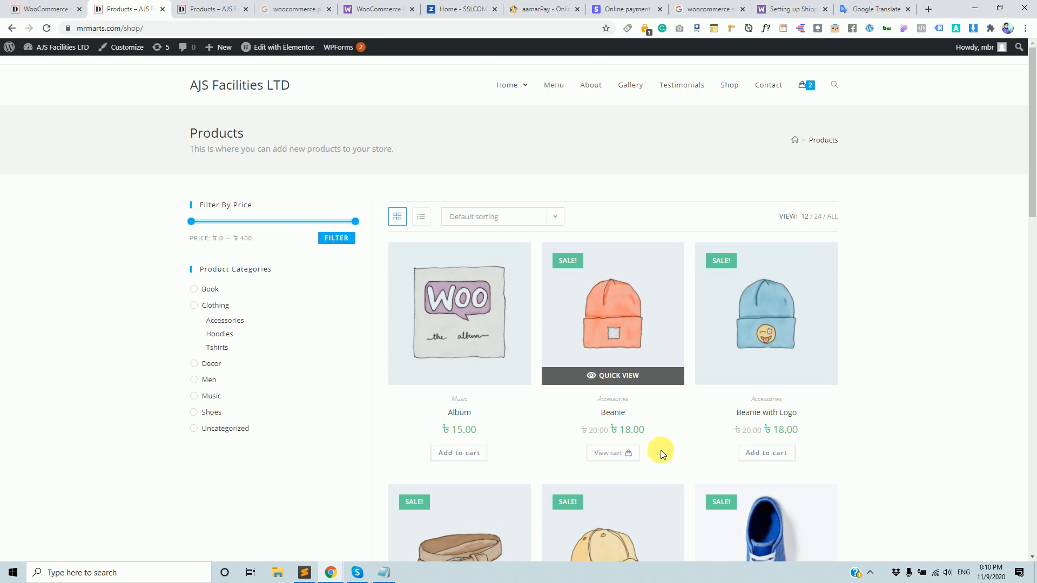
{"action": "left_click", "coordinate": [624, 456]}
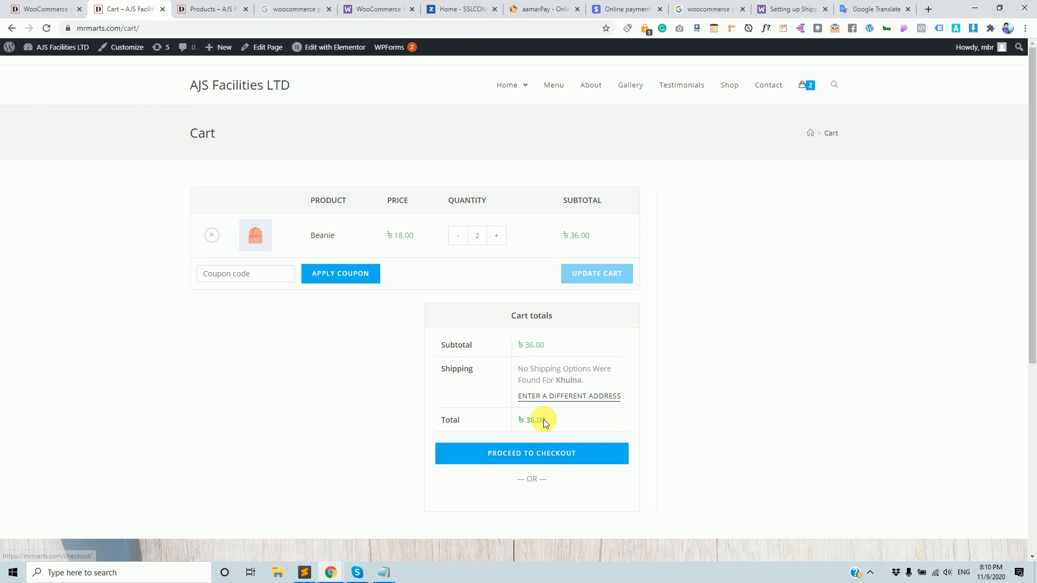
{"action": "left_click", "coordinate": [547, 458]}
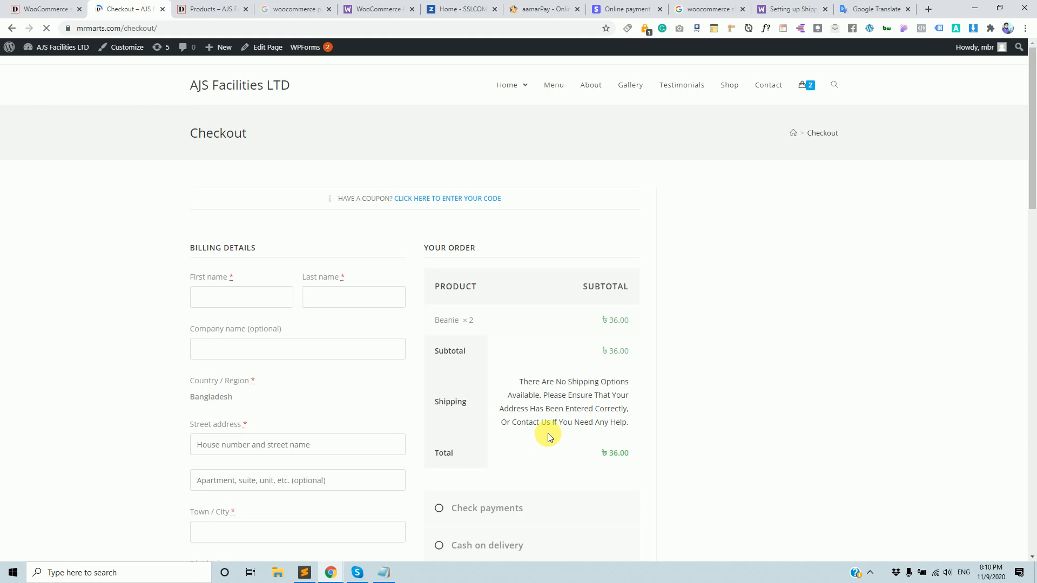
Review the checkout's Shipping row, which offers no options for Khulna.
{"action": "scroll", "coordinate": [548, 433], "scroll_direction": "down", "scroll_amount": 9}
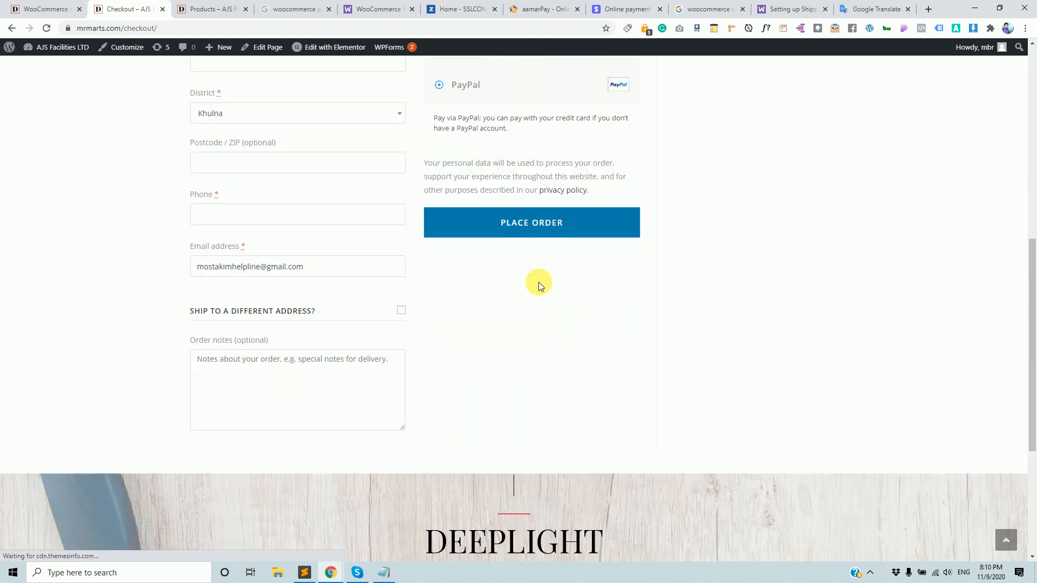
{"action": "scroll", "coordinate": [289, 189], "scroll_direction": "up", "scroll_amount": 10}
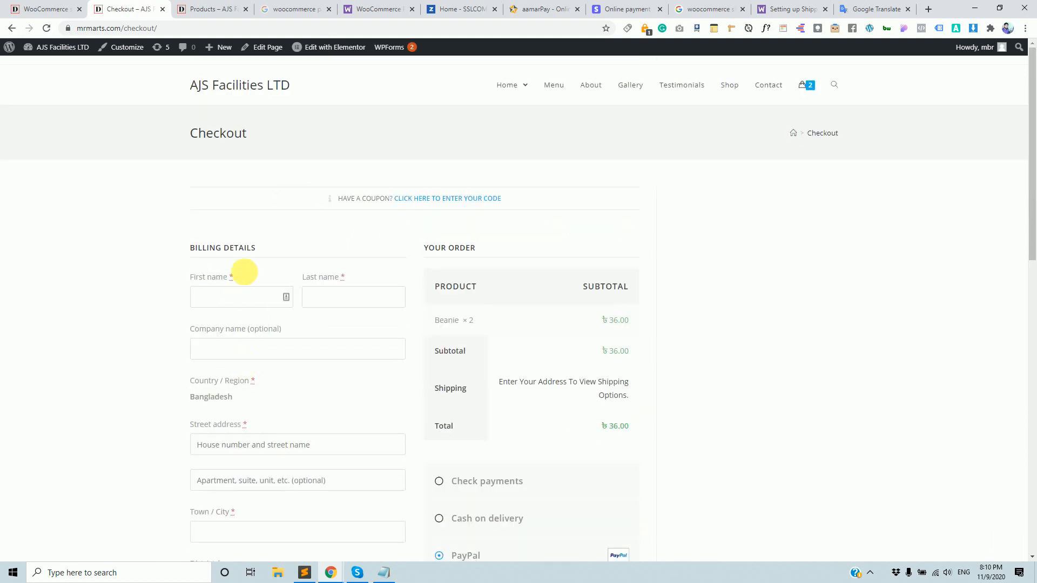
{"action": "scroll", "coordinate": [354, 342], "scroll_direction": "down", "scroll_amount": 12}
{"action": "scroll", "coordinate": [396, 268], "scroll_direction": "up", "scroll_amount": 4}
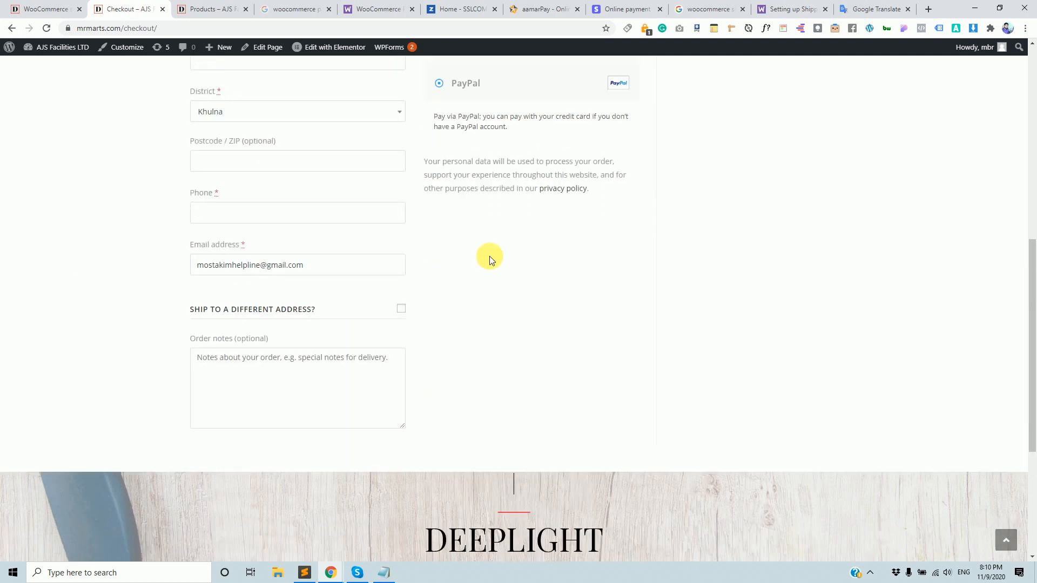
{"action": "scroll", "coordinate": [489, 256], "scroll_direction": "up", "scroll_amount": 3}
{"action": "left_click", "coordinate": [276, 193]}
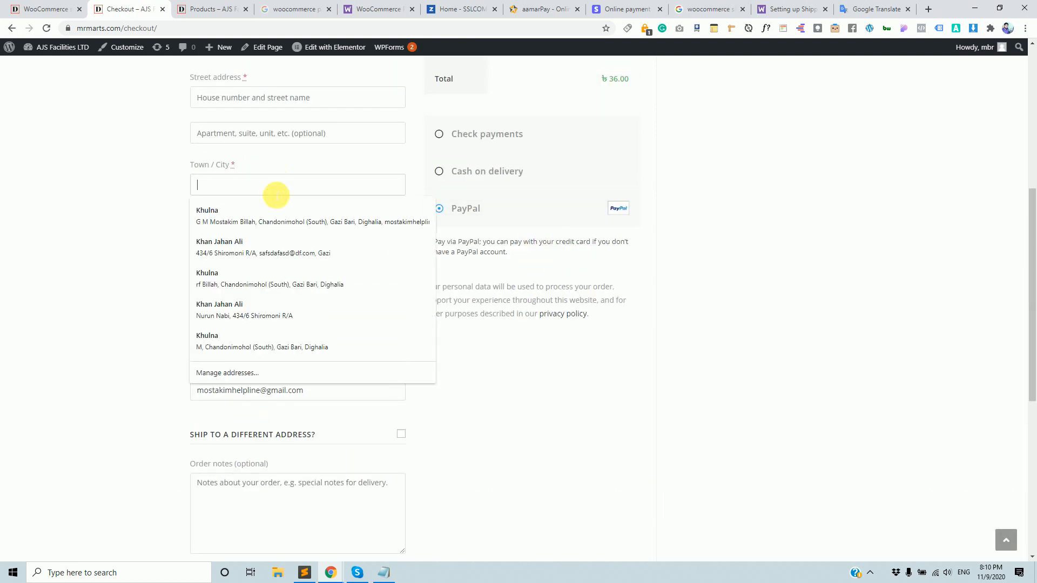
{"action": "left_click", "coordinate": [235, 219]}
{"action": "scroll", "coordinate": [235, 216], "scroll_direction": "up", "scroll_amount": 7}
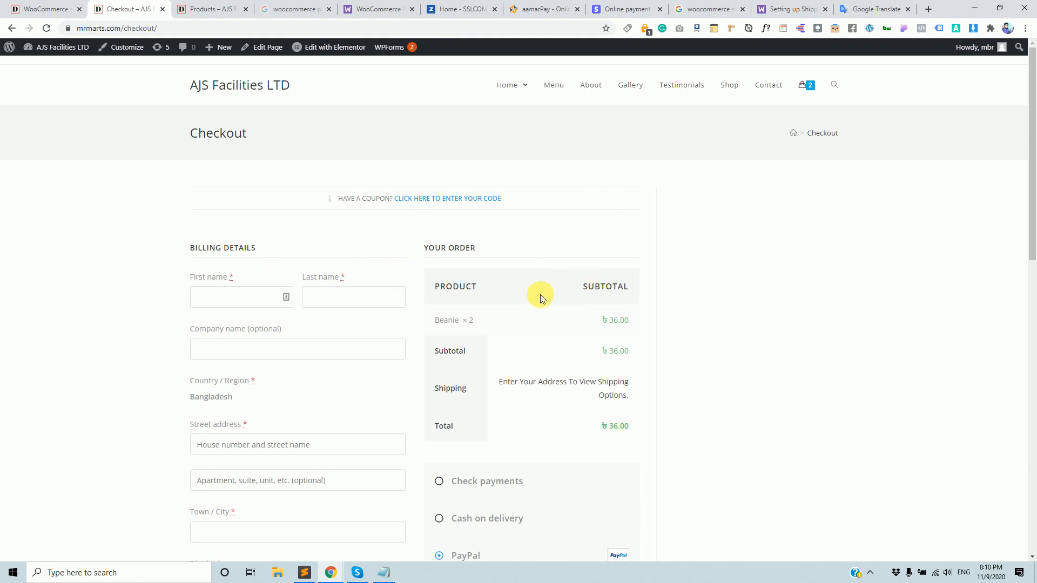
{"action": "scroll", "coordinate": [550, 295], "scroll_direction": "down", "scroll_amount": 2}
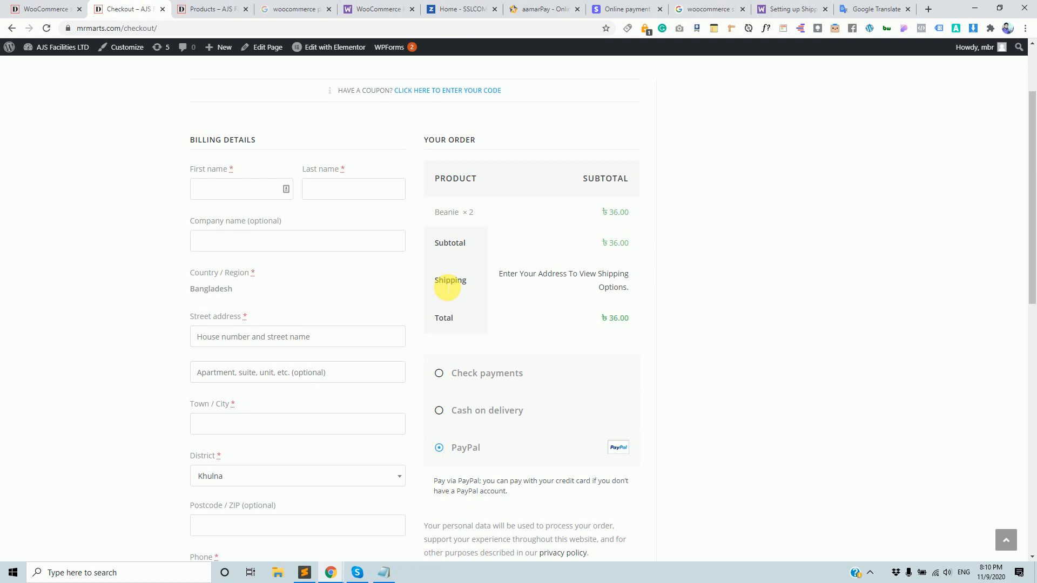
{"action": "left_click_drag", "start_coordinate": [471, 282], "coordinate": [401, 267]}
{"action": "left_click", "coordinate": [455, 290]}
{"action": "scroll", "coordinate": [429, 276], "scroll_direction": "up", "scroll_amount": 2}
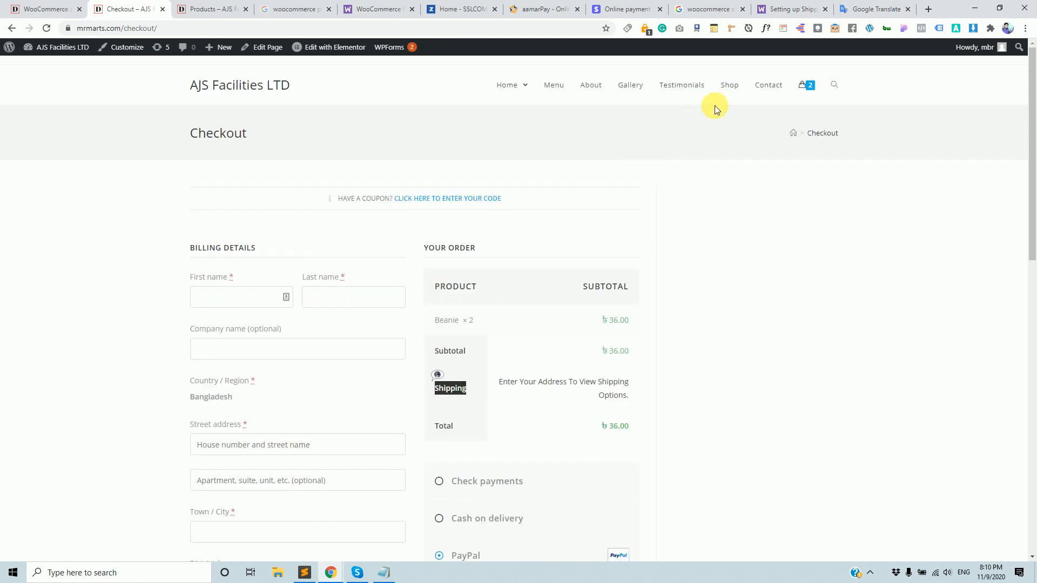
{"action": "left_click", "coordinate": [738, 86]}
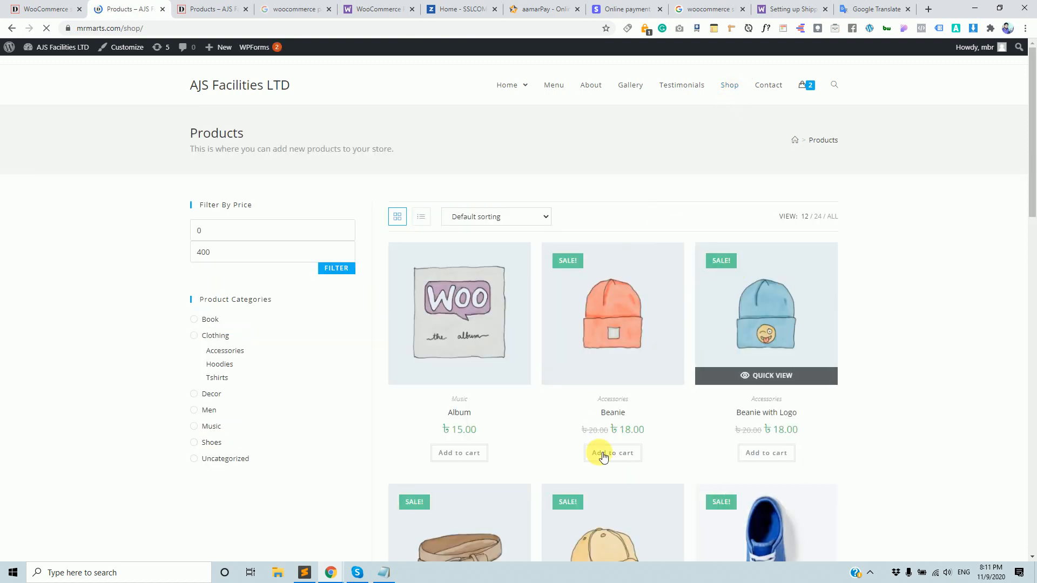
Add a third Beanie and open the cart's shipping calculator.
{"action": "left_click", "coordinate": [605, 455]}
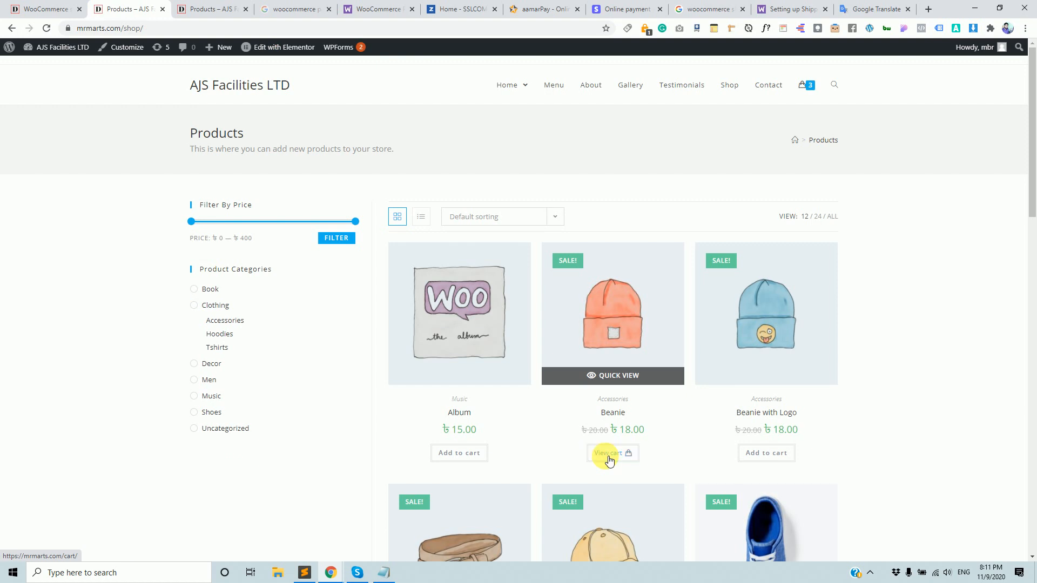
{"action": "left_click", "coordinate": [609, 456]}
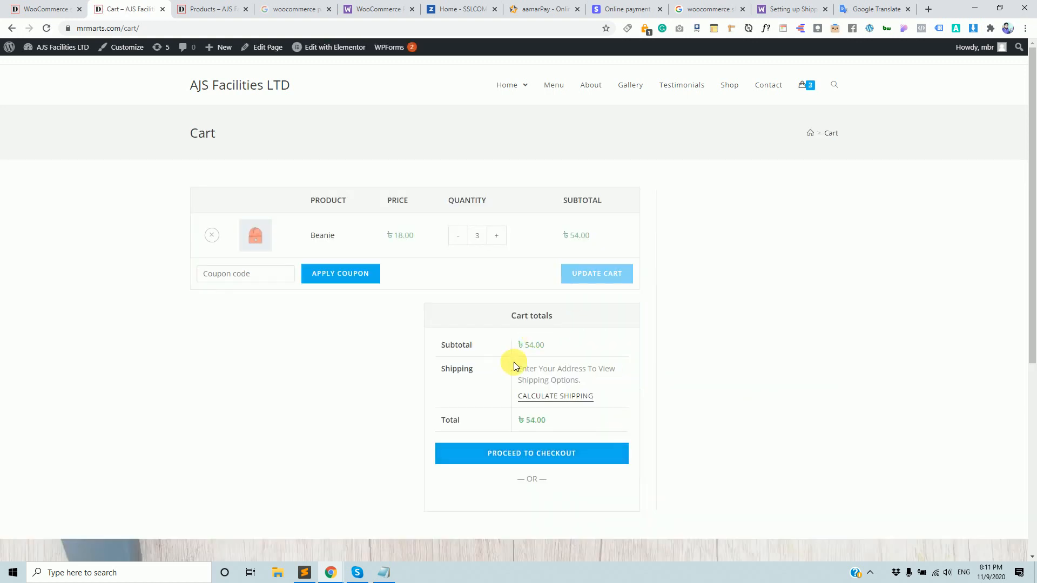
{"action": "left_click", "coordinate": [562, 396]}
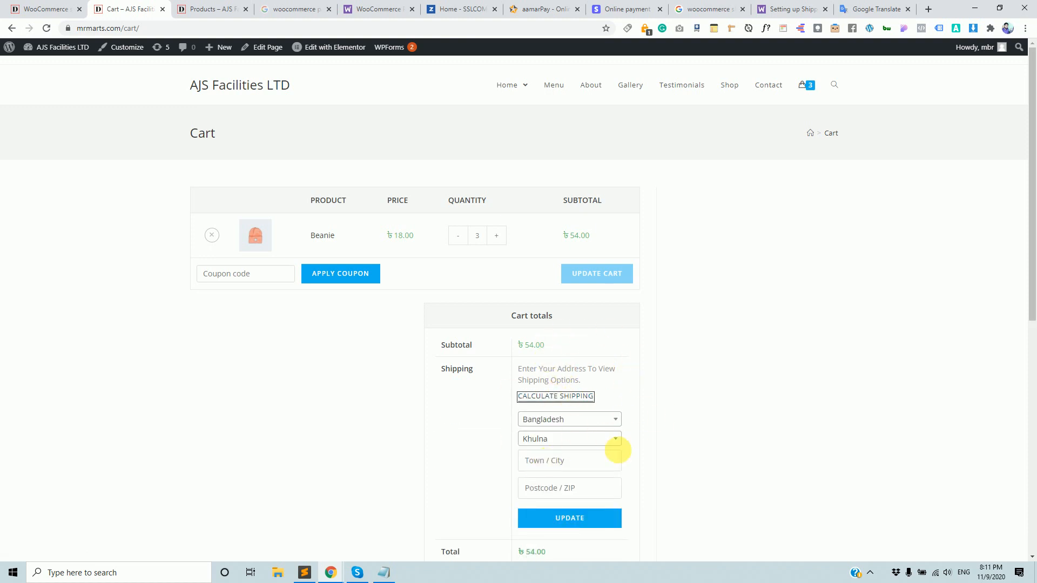
{"action": "scroll", "coordinate": [608, 435], "scroll_direction": "down", "scroll_amount": 5}
{"action": "scroll", "coordinate": [642, 416], "scroll_direction": "up", "scroll_amount": 5}
{"action": "scroll", "coordinate": [681, 470], "scroll_direction": "down", "scroll_amount": 1}
{"action": "scroll", "coordinate": [681, 477], "scroll_direction": "down", "scroll_amount": 3}
{"action": "scroll", "coordinate": [681, 478], "scroll_direction": "up", "scroll_amount": 4}
{"action": "scroll", "coordinate": [668, 285], "scroll_direction": "down", "scroll_amount": 3}
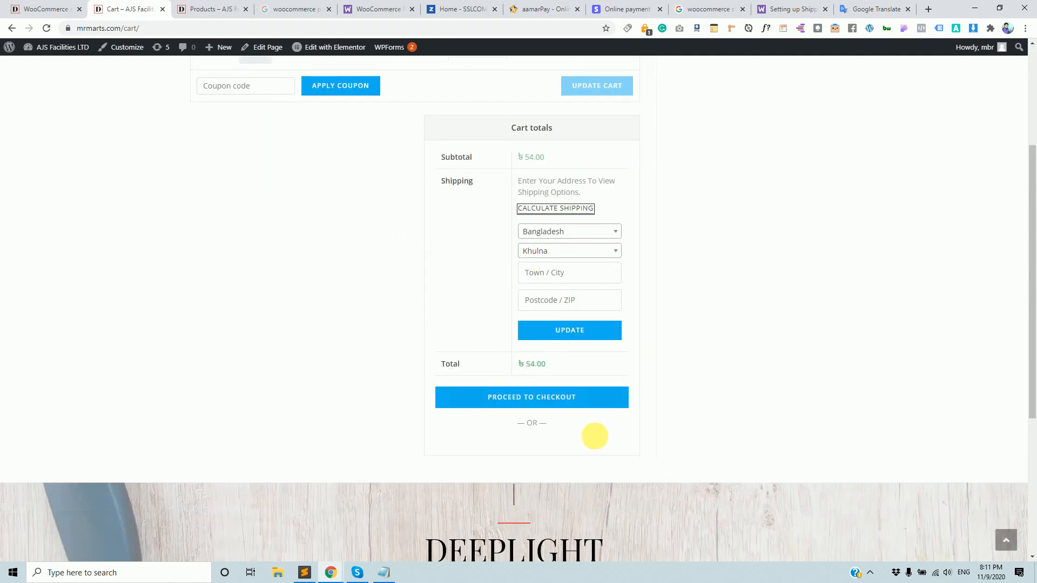
{"action": "scroll", "coordinate": [598, 431], "scroll_direction": "up", "scroll_amount": 2}
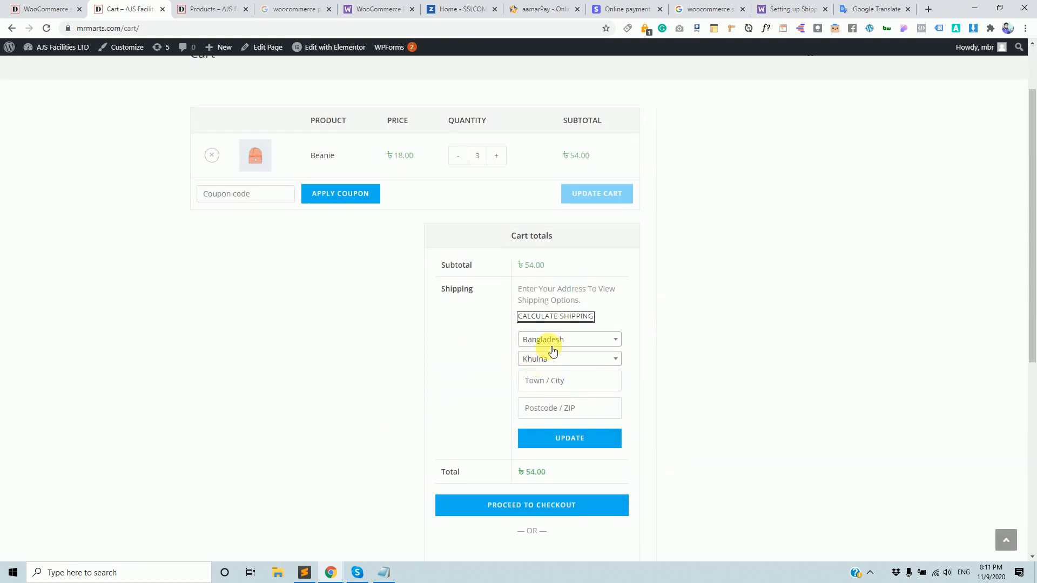
Choose Bagerhat as the district and recalculate, giving ৳40.00 Home Delivery and ৳94.00 total.
{"action": "left_click", "coordinate": [581, 357]}
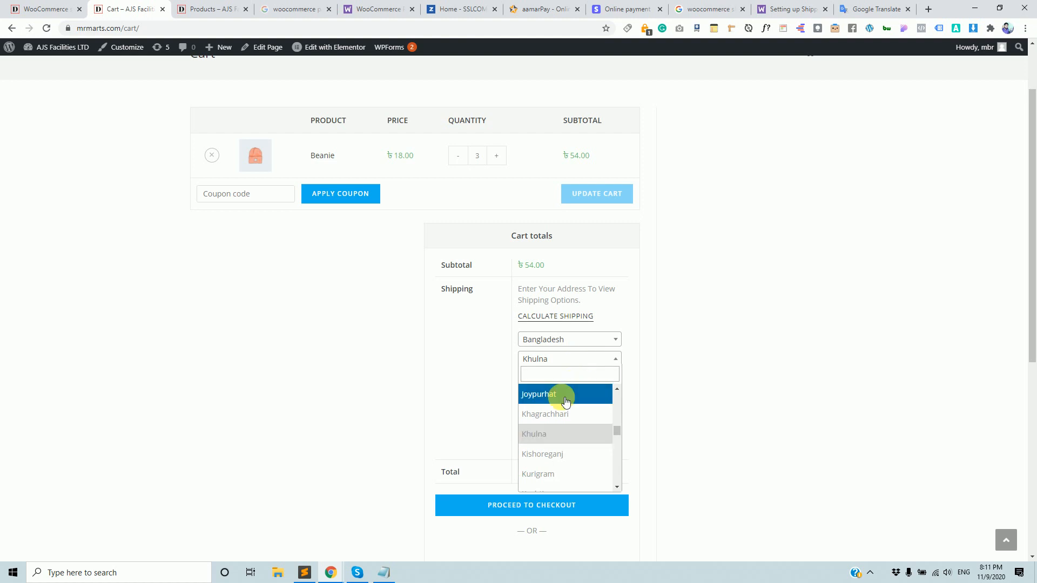
{"action": "type", "text": "bager"}
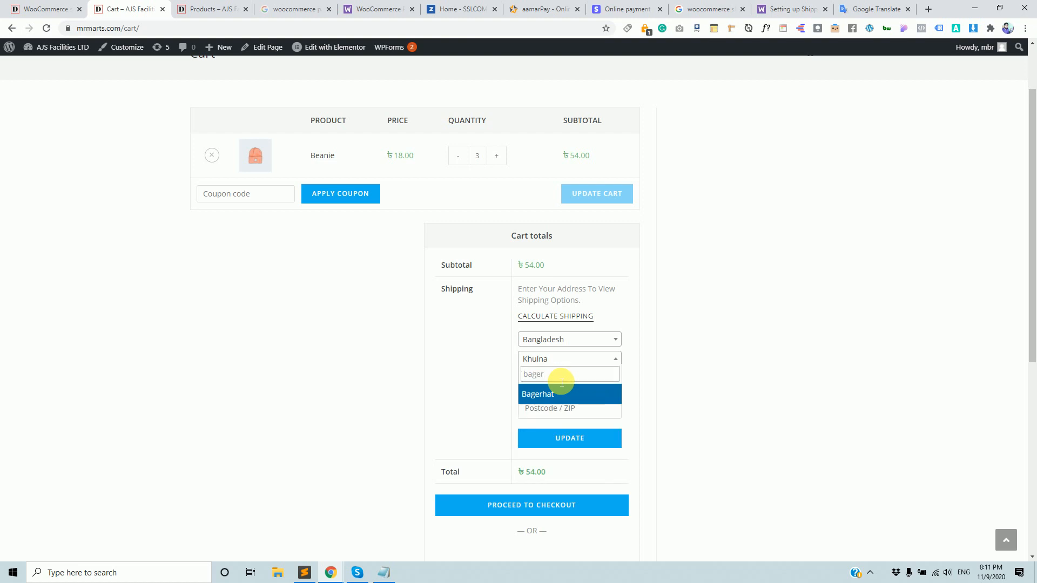
{"action": "key", "text": "Return"}
{"action": "left_click", "coordinate": [563, 438]}
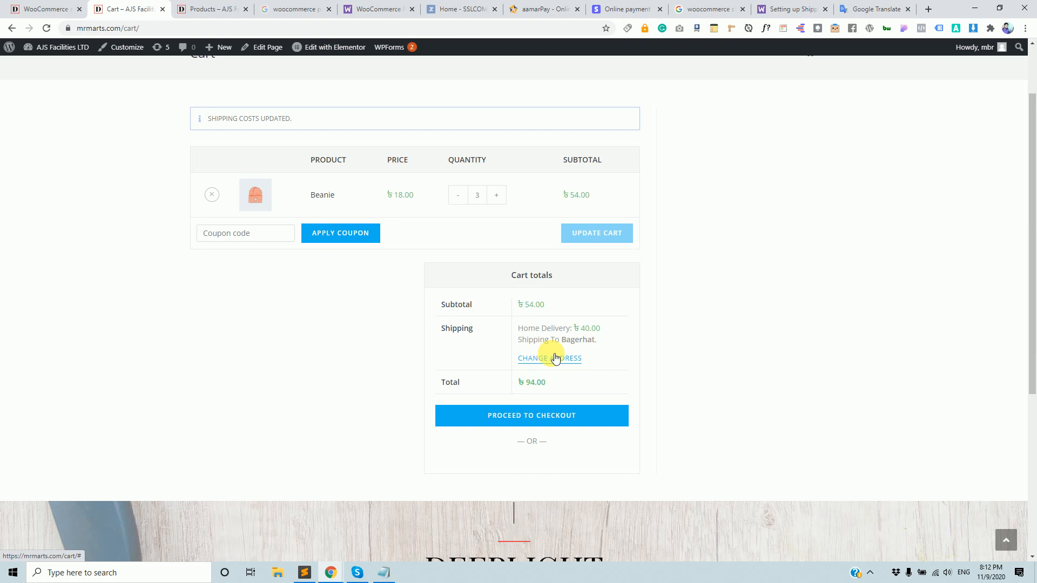
{"action": "left_click", "coordinate": [38, 8]}
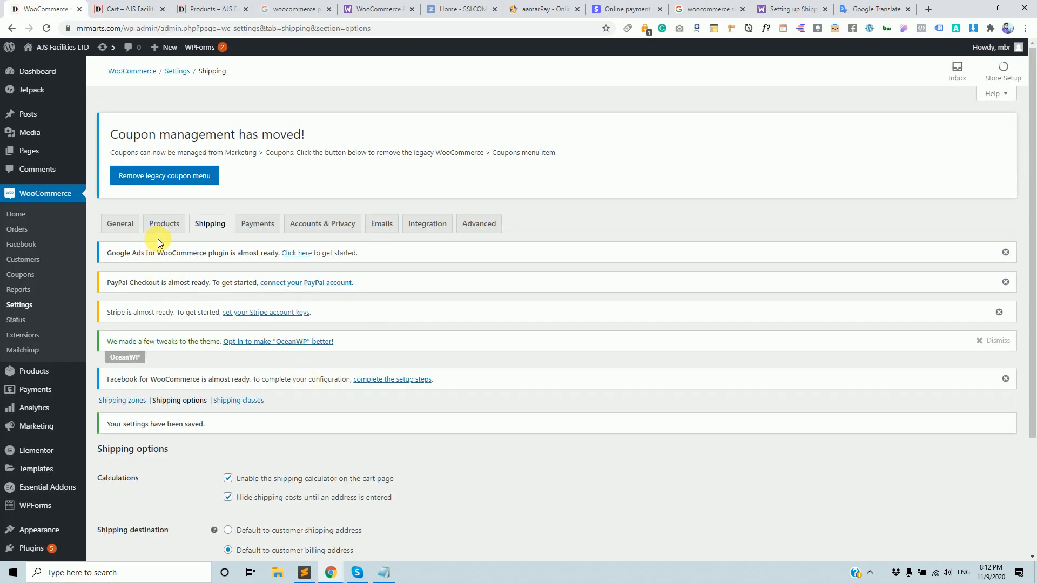
Open Shipping zones and scroll to the Dhaka, Bagerhat and Locations not covered zones.
{"action": "left_click", "coordinate": [213, 232]}
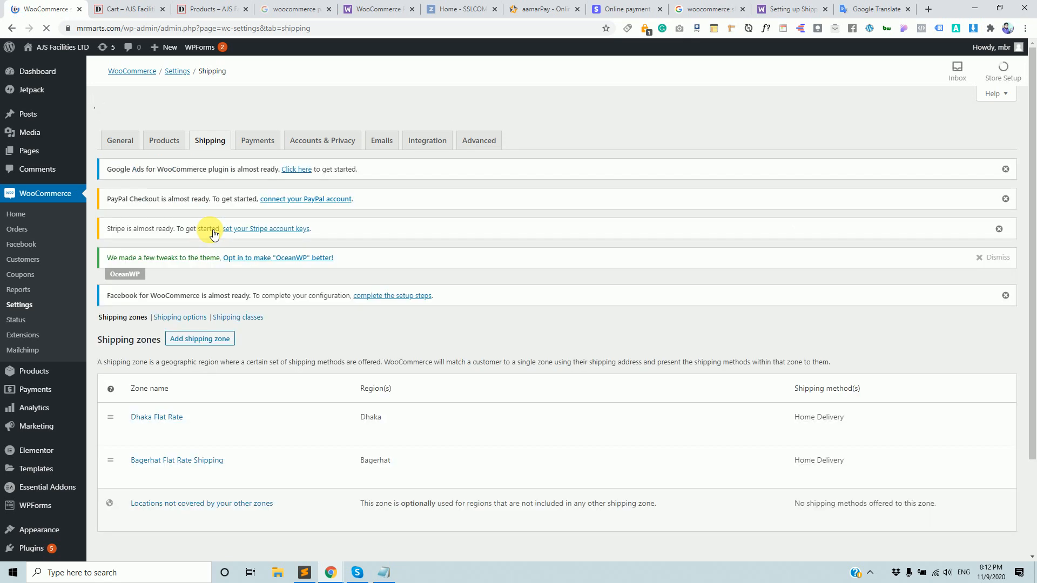
{"action": "scroll", "coordinate": [250, 451], "scroll_direction": "down", "scroll_amount": 2}
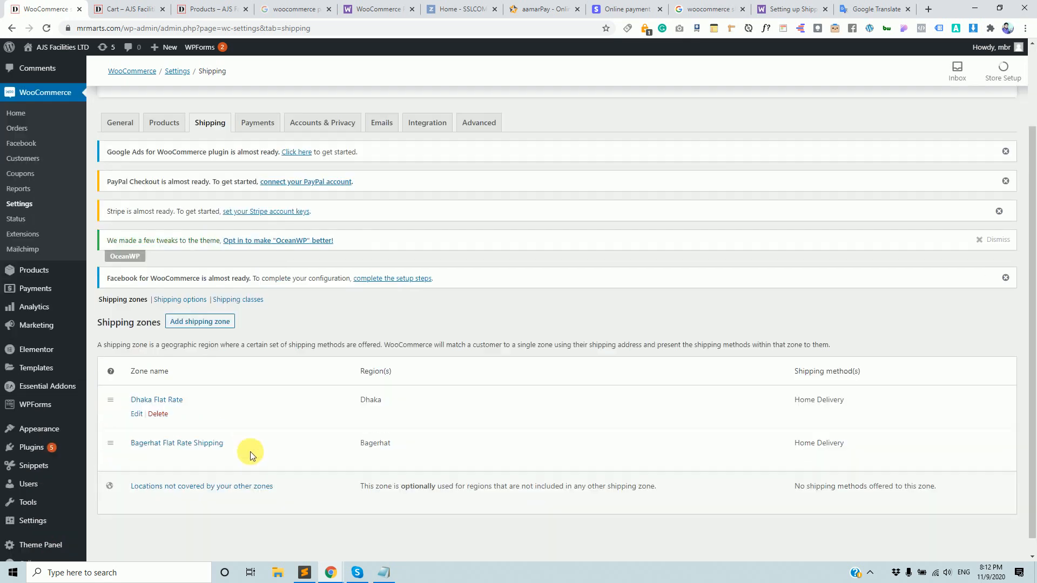
{"action": "scroll", "coordinate": [251, 452], "scroll_direction": "down", "scroll_amount": 1}
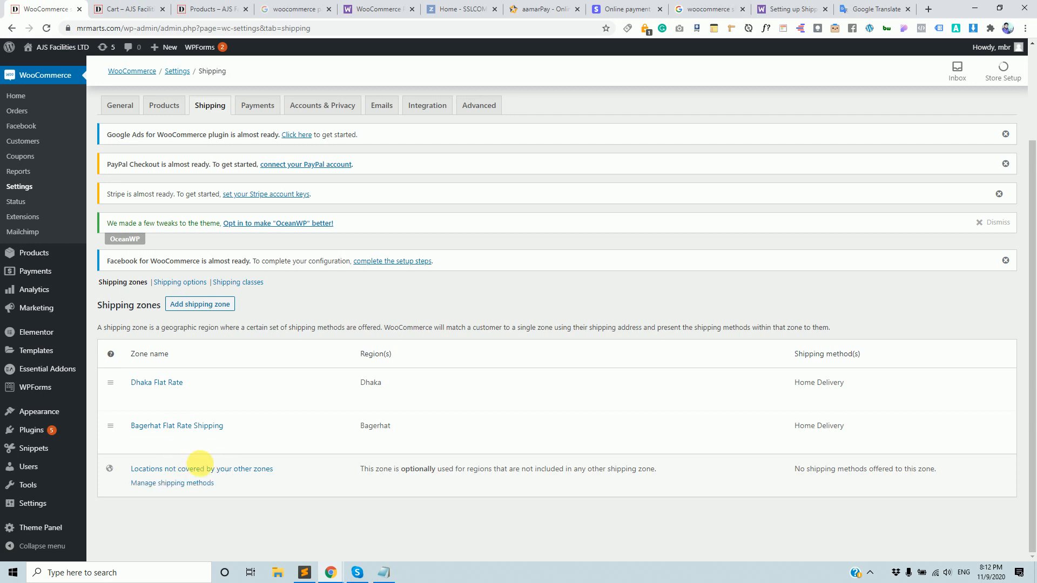
Add a Flat rate shipping method to the Locations not covered zone.
{"action": "left_click", "coordinate": [173, 483]}
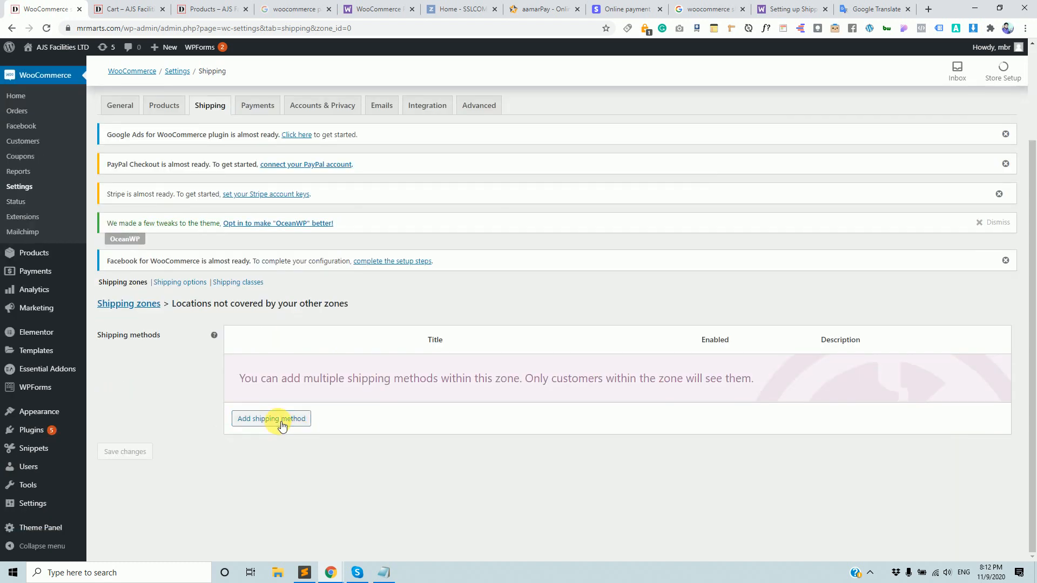
{"action": "left_click", "coordinate": [280, 421]}
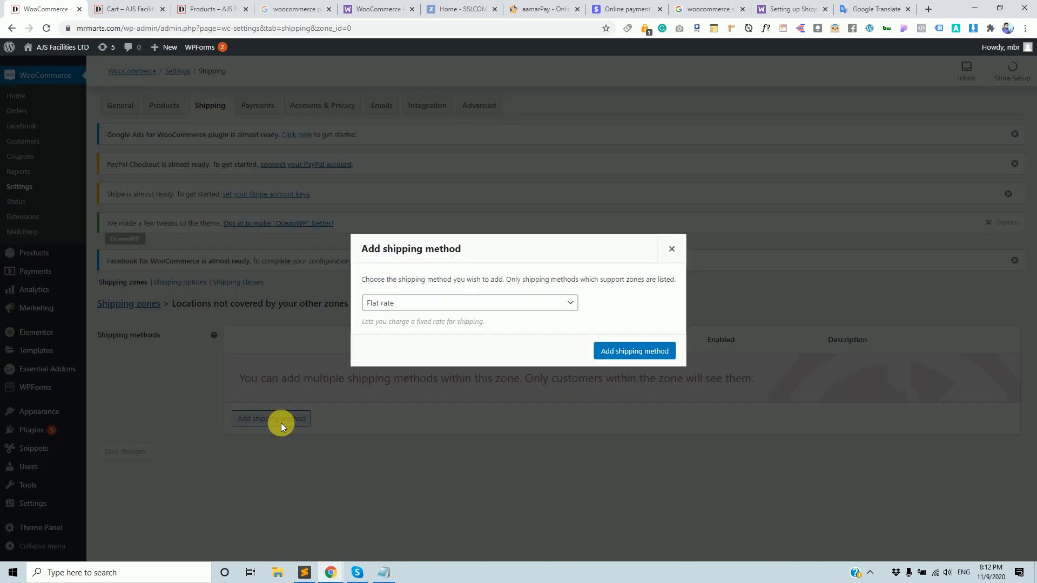
{"action": "left_click", "coordinate": [646, 353]}
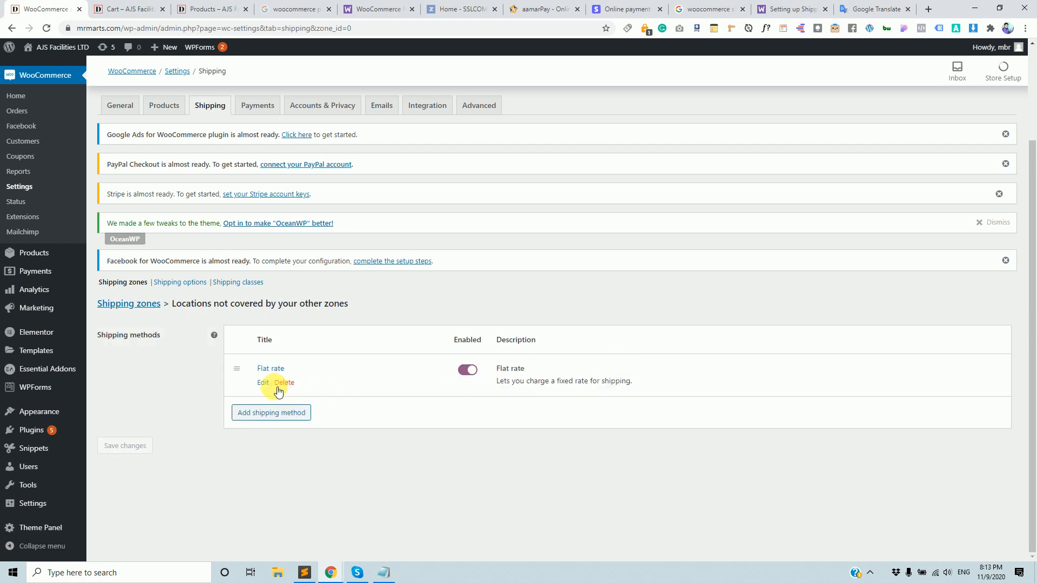
Set the flat rate's tax status to None and its cost to 60, then save.
{"action": "left_click", "coordinate": [264, 383]}
{"action": "left_click", "coordinate": [457, 300]}
{"action": "left_click", "coordinate": [448, 324]}
{"action": "left_click_drag", "start_coordinate": [400, 331], "coordinate": [346, 331]}
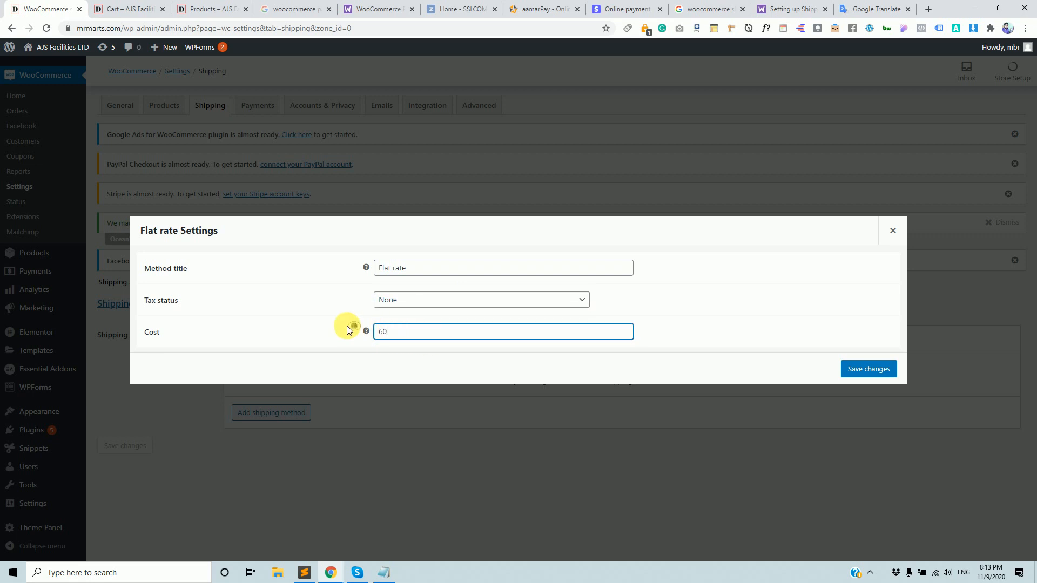
{"action": "left_click", "coordinate": [869, 369]}
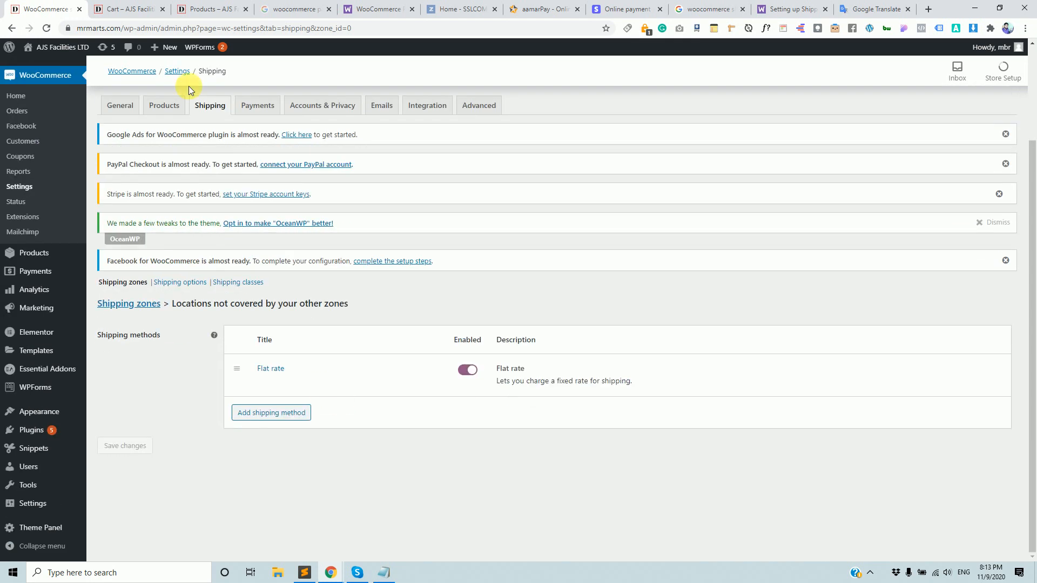
{"action": "left_click", "coordinate": [147, 9]}
{"action": "left_click", "coordinate": [188, 31]}
Reload the cart and ship to Barishal, confirming the ৳60.00 flat rate.
{"action": "key", "text": "Return"}
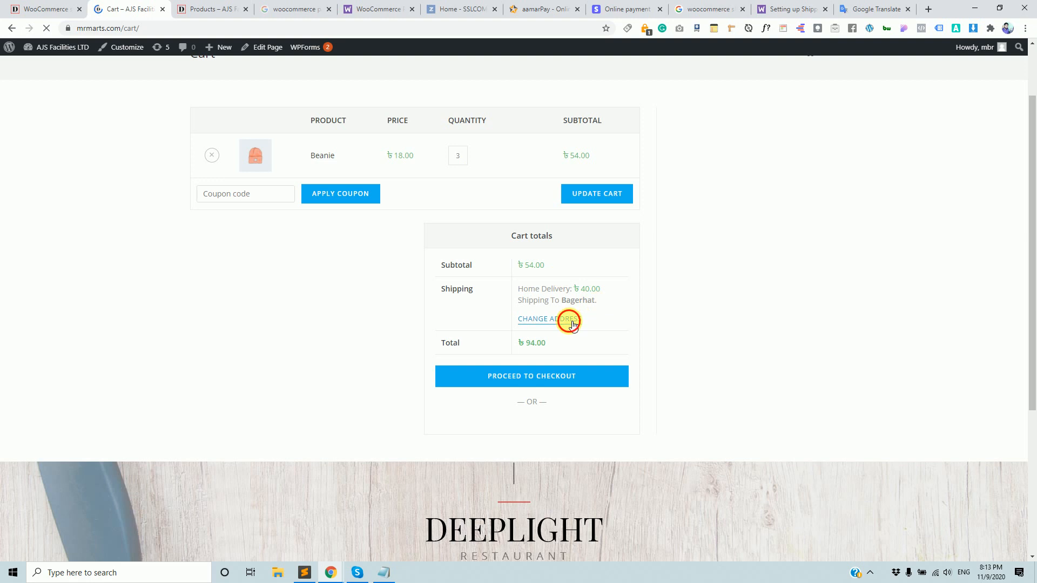
{"action": "left_click", "coordinate": [566, 320]}
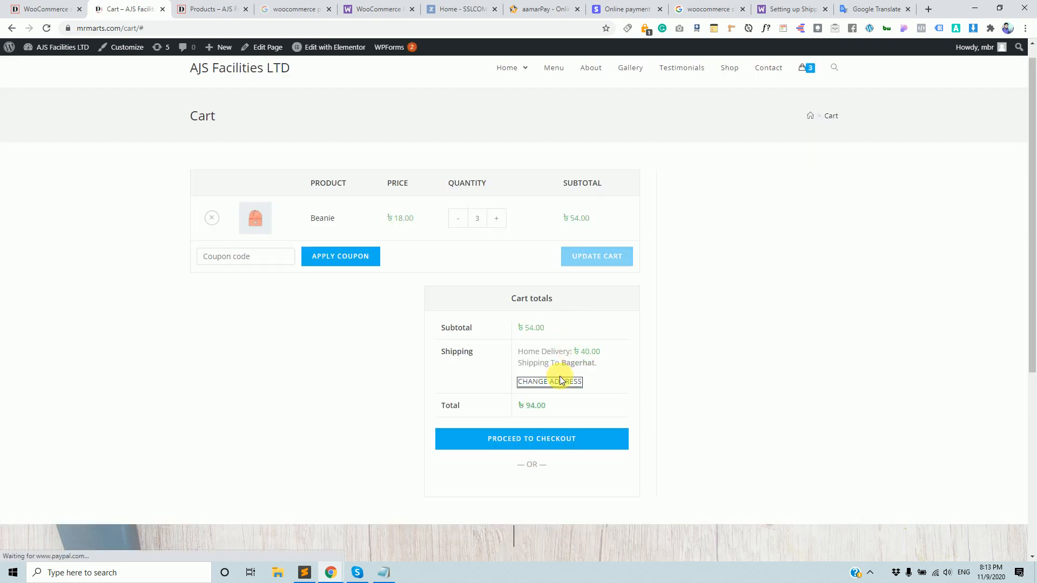
{"action": "scroll", "coordinate": [559, 376], "scroll_direction": "down", "scroll_amount": 1}
{"action": "left_click", "coordinate": [562, 319]}
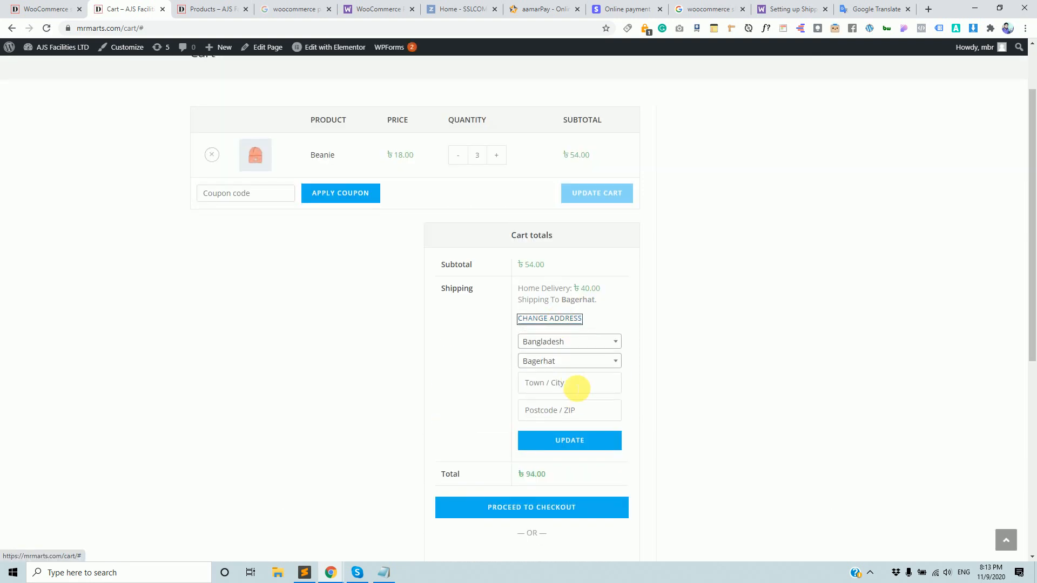
{"action": "left_click", "coordinate": [576, 366]}
{"action": "left_click", "coordinate": [559, 456]}
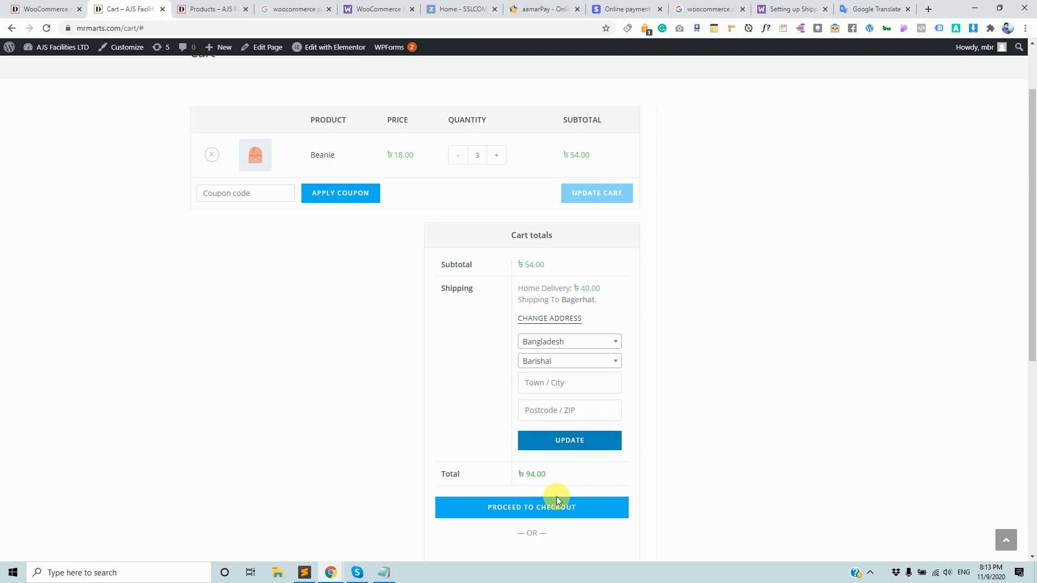
{"action": "left_click", "coordinate": [571, 441]}
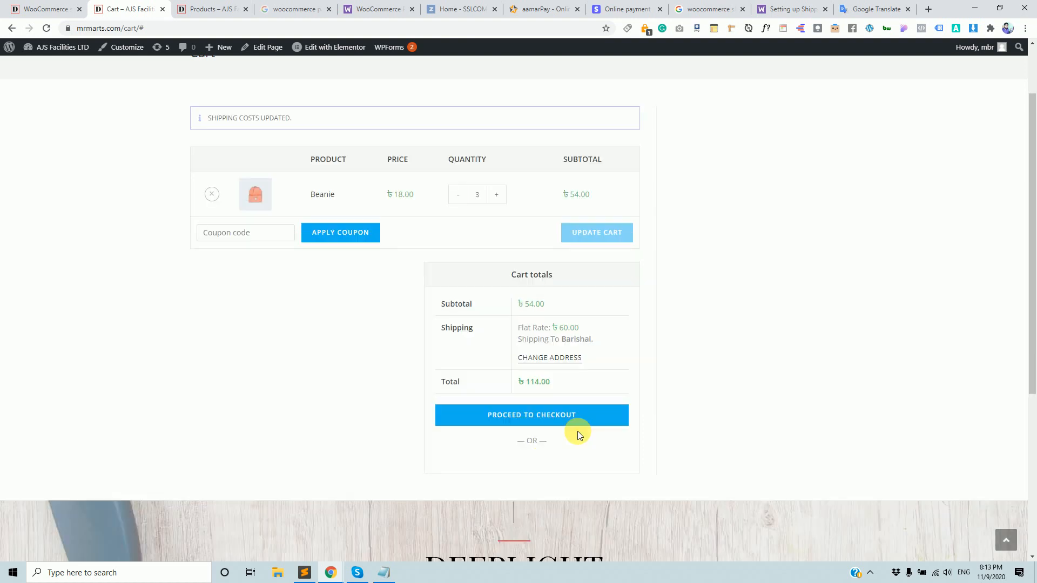
{"action": "left_click", "coordinate": [559, 330]}
{"action": "mouse_move", "coordinate": [558, 329]}
{"action": "left_mouse_down"}
{"action": "mouse_move", "coordinate": [585, 338]}
{"action": "mouse_move", "coordinate": [578, 328]}
{"action": "left_mouse_up"}
Change the district to Jamalpur, confirming the ৳60.00 flat rate and ৳114.00 total.
{"action": "left_click", "coordinate": [553, 358]}
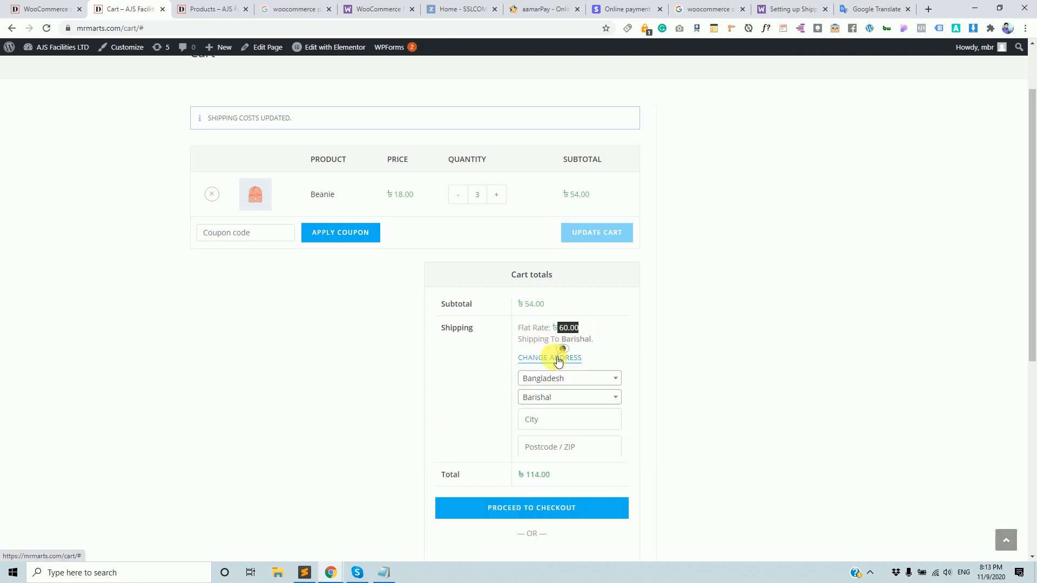
{"action": "left_click", "coordinate": [568, 407]}
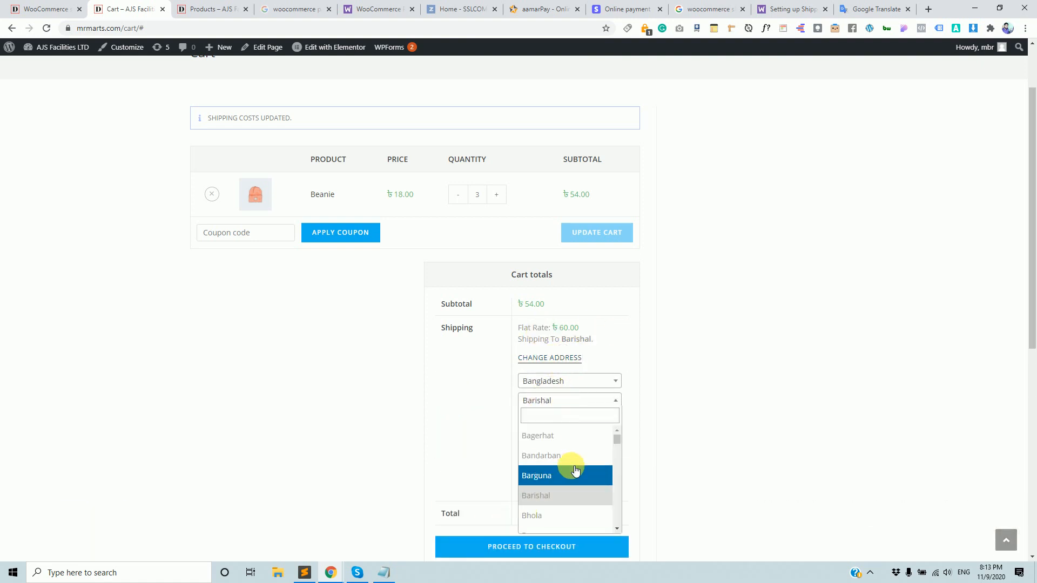
{"action": "scroll", "coordinate": [567, 470], "scroll_direction": "down", "scroll_amount": 5}
{"action": "scroll", "coordinate": [567, 471], "scroll_direction": "down", "scroll_amount": 3}
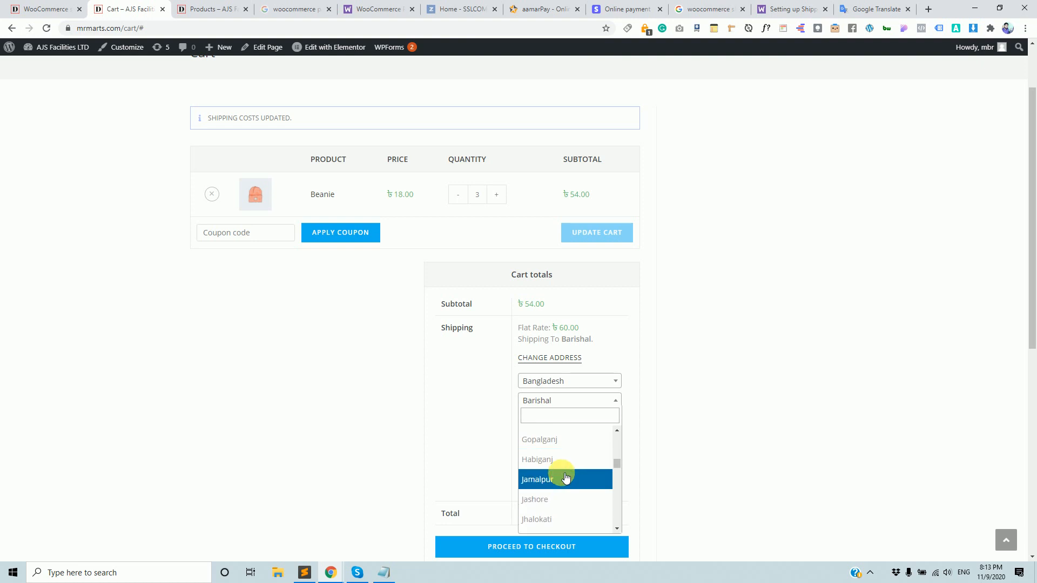
{"action": "left_click", "coordinate": [563, 473]}
{"action": "left_click", "coordinate": [572, 482]}
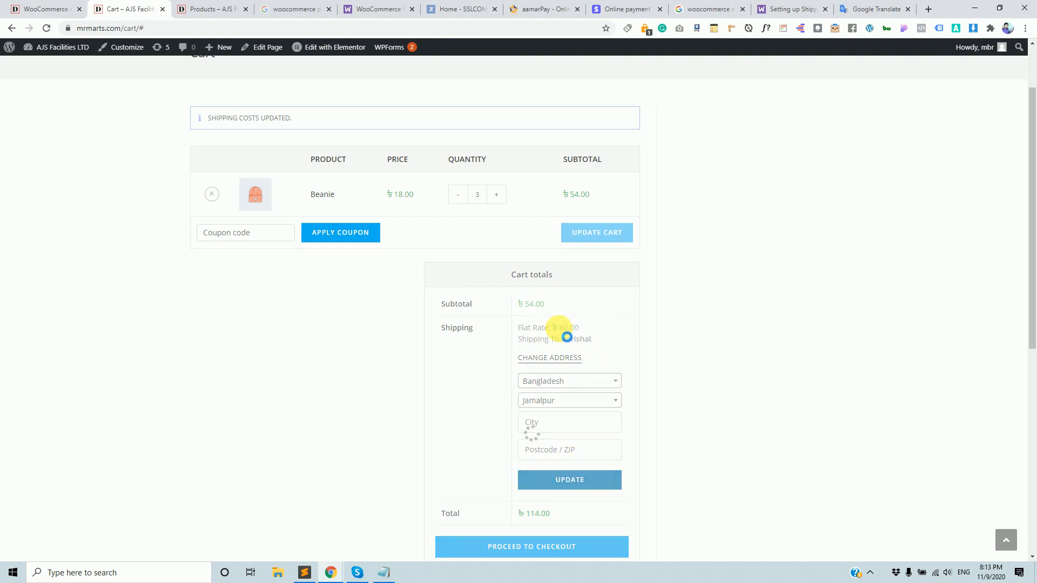
{"action": "left_click_drag", "start_coordinate": [559, 327], "coordinate": [567, 326]}
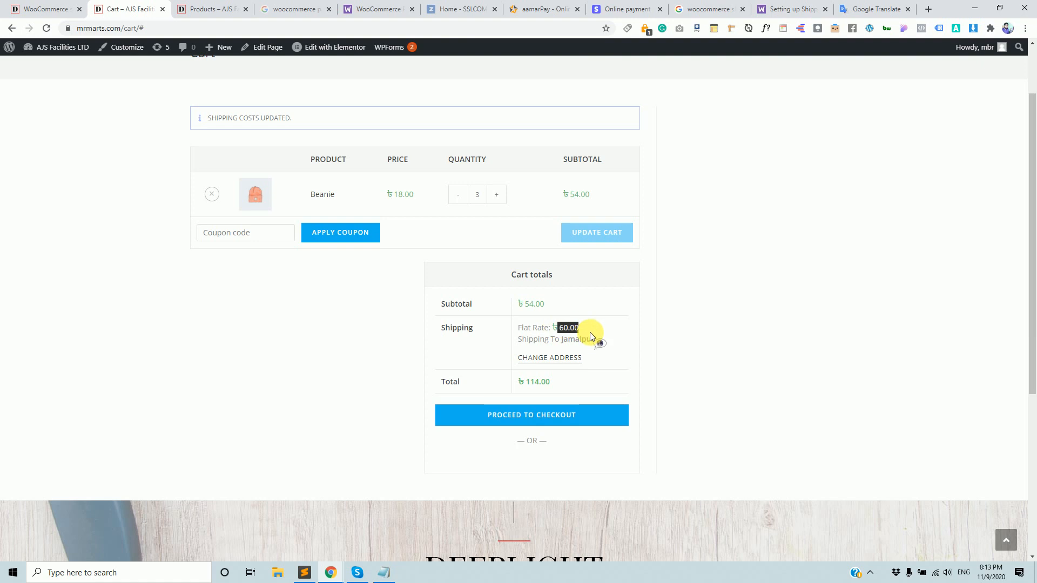
{"action": "left_click", "coordinate": [46, 9]}
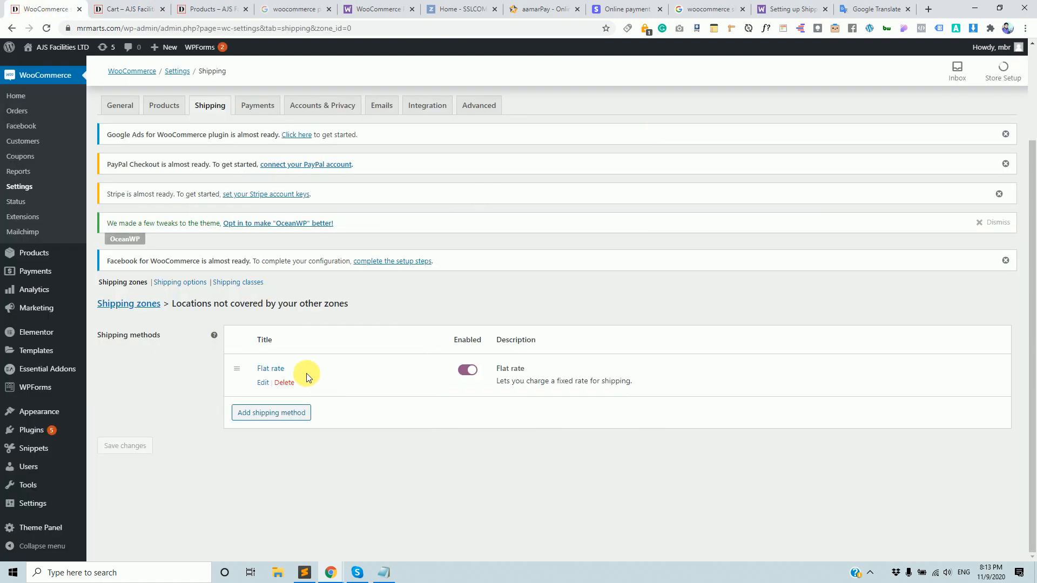
Open the Dhaka Flat Rate shipping zone for editing from the zones list.
{"action": "left_click", "coordinate": [214, 225]}
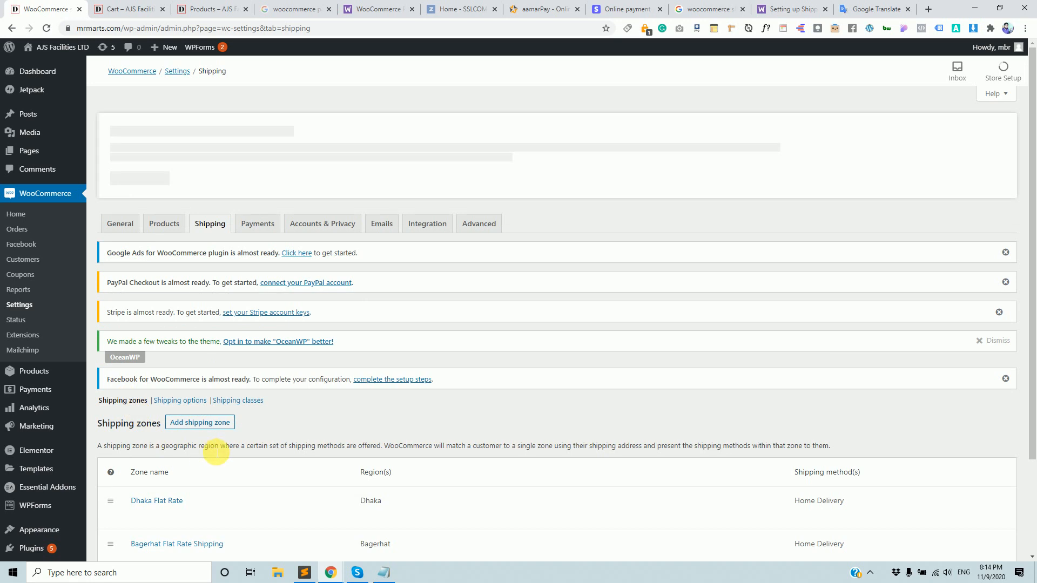
{"action": "scroll", "coordinate": [199, 449], "scroll_direction": "down", "scroll_amount": 1}
{"action": "left_click", "coordinate": [137, 462]}
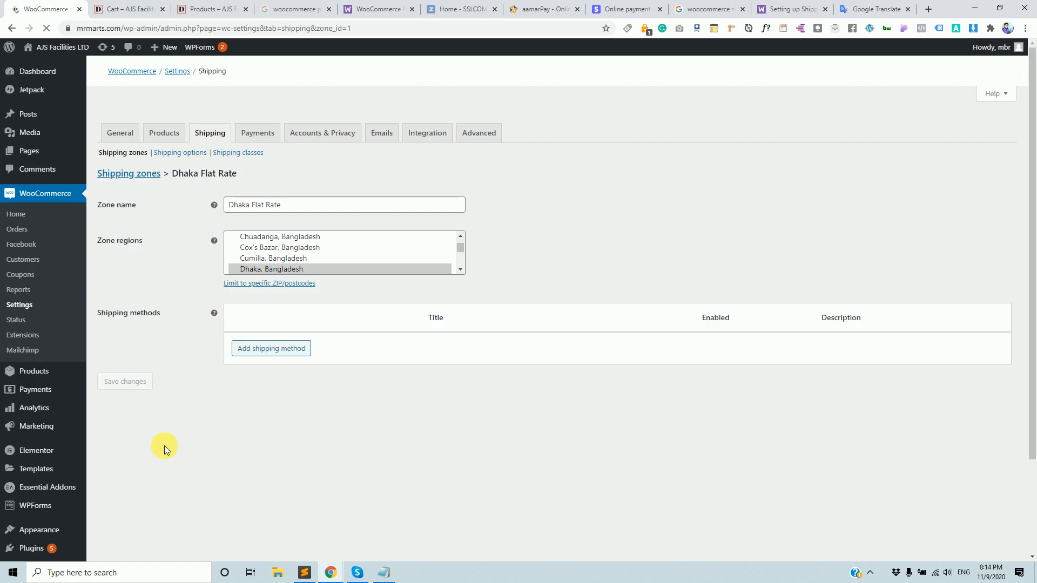
Bring the store's products page and then the cart page back into view.
{"action": "left_click", "coordinate": [228, 5]}
{"action": "scroll", "coordinate": [304, 179], "scroll_direction": "up", "scroll_amount": 4}
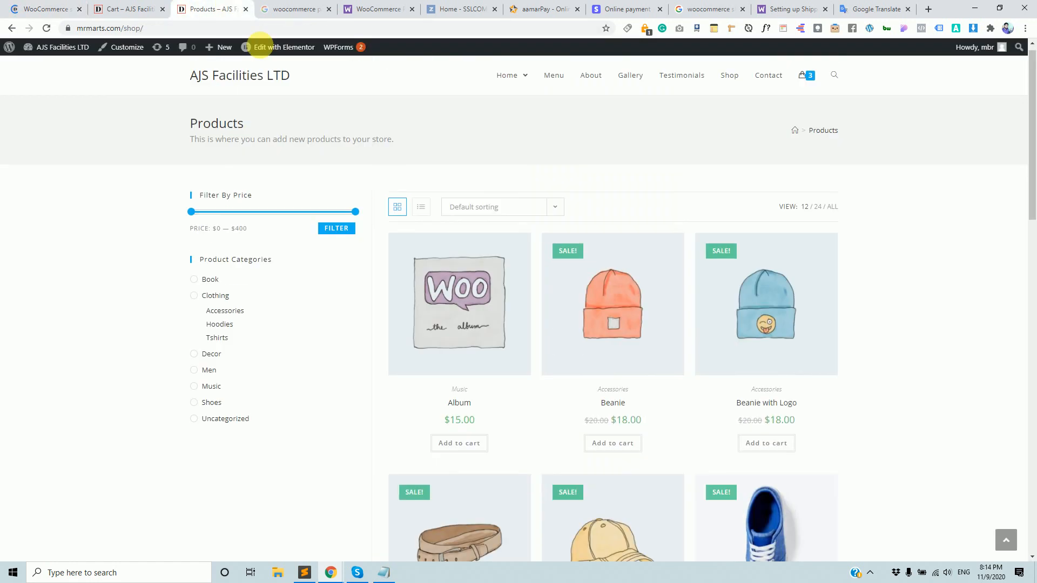
{"action": "left_click", "coordinate": [120, 6]}
Raise the Beanie quantity in the cart and apply the new quantity.
{"action": "scroll", "coordinate": [358, 335], "scroll_direction": "up", "scroll_amount": 1}
{"action": "scroll", "coordinate": [358, 331], "scroll_direction": "up", "scroll_amount": 1}
{"action": "left_click", "coordinate": [498, 277]}
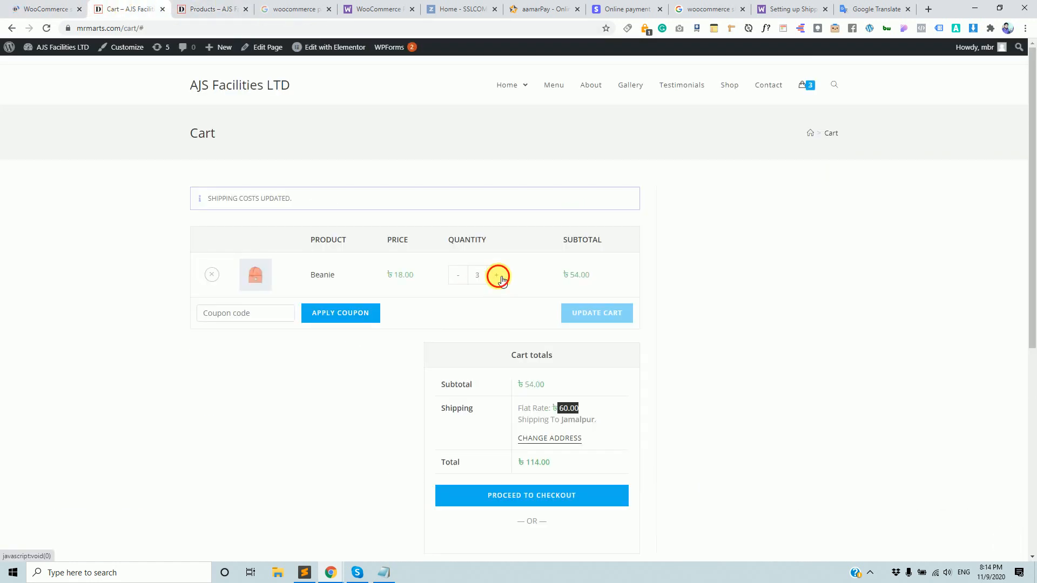
{"action": "left_click", "coordinate": [498, 277]}
{"action": "double_click", "coordinate": [478, 274]}
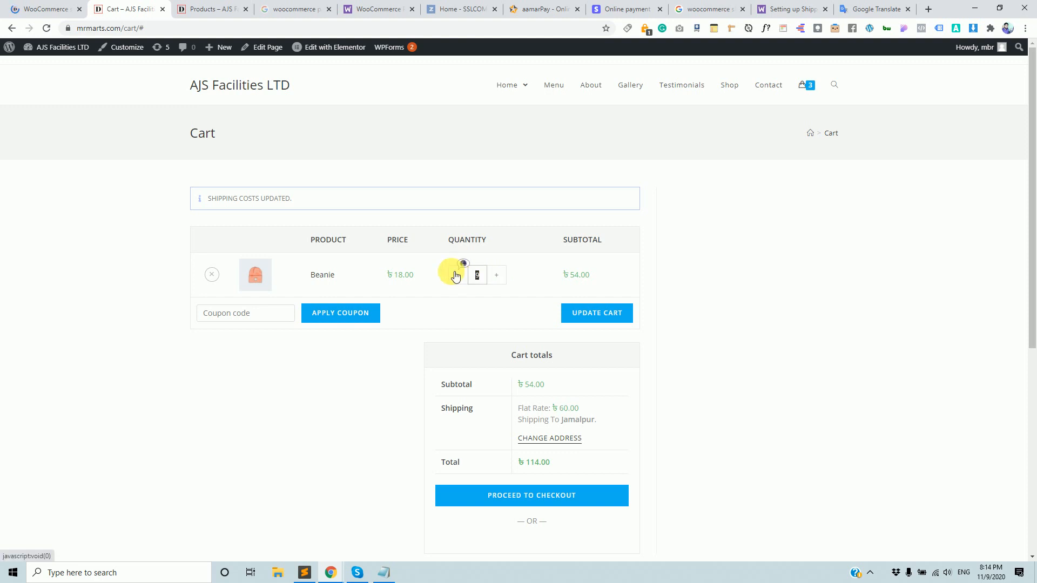
{"action": "left_click", "coordinate": [592, 317]}
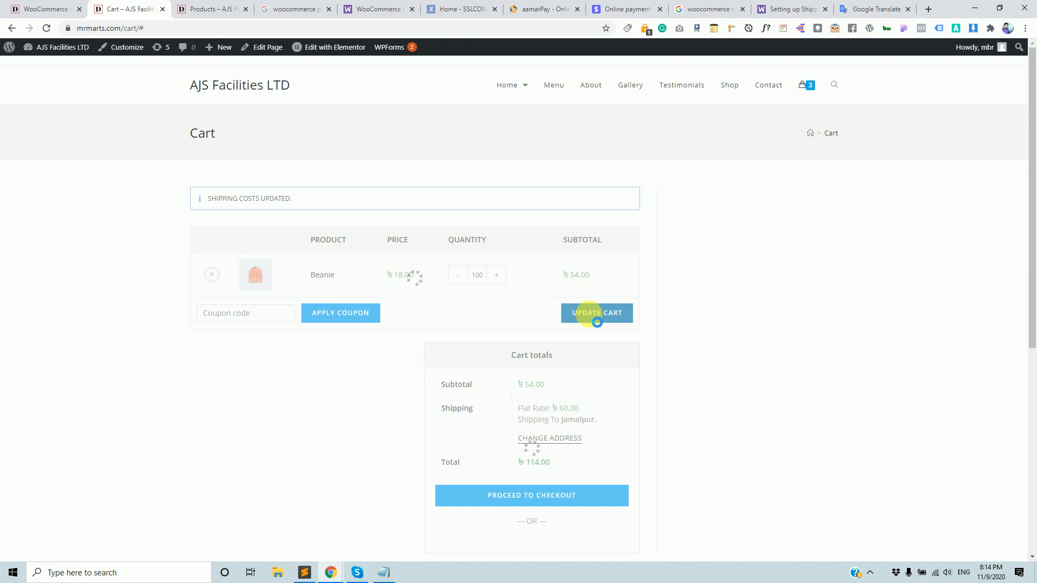
Recalculate cart shipping to Jamalpur, showing a ৳60.00 flat rate.
{"action": "scroll", "coordinate": [583, 316], "scroll_direction": "down", "scroll_amount": 2}
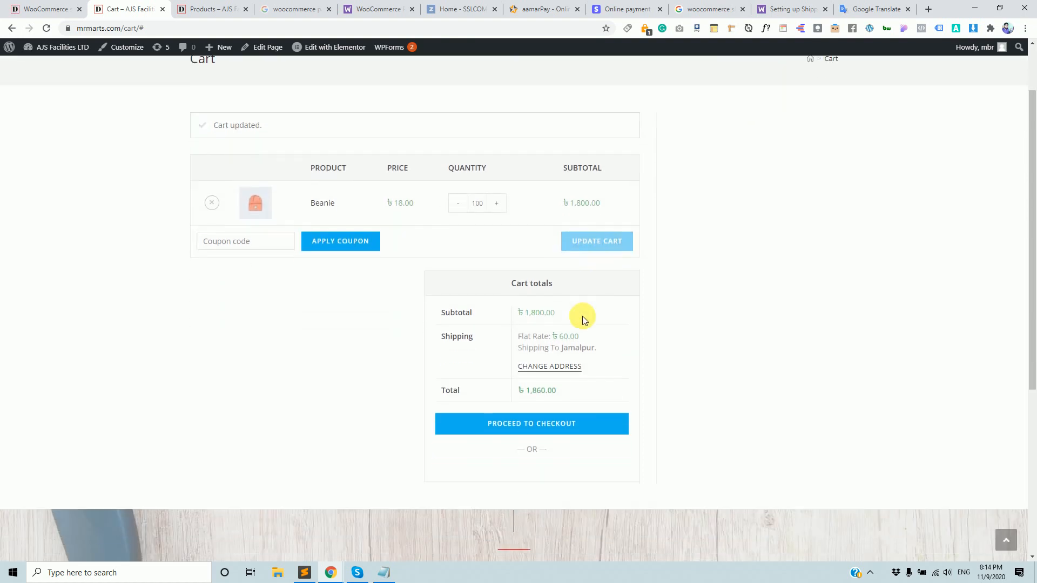
{"action": "left_click", "coordinate": [569, 346]}
{"action": "left_click_drag", "start_coordinate": [553, 316], "coordinate": [582, 317]}
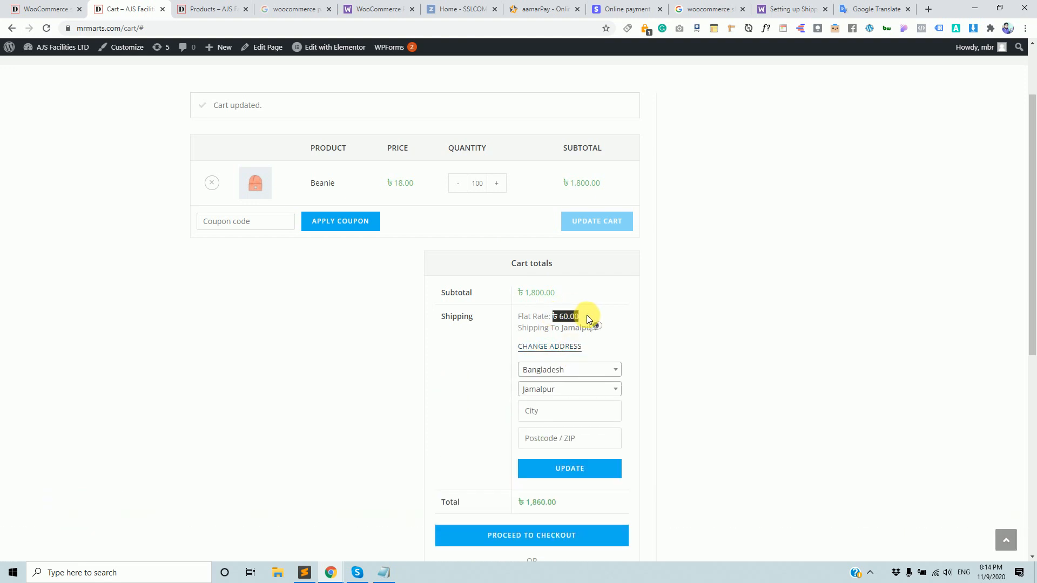
{"action": "left_click", "coordinate": [571, 470]}
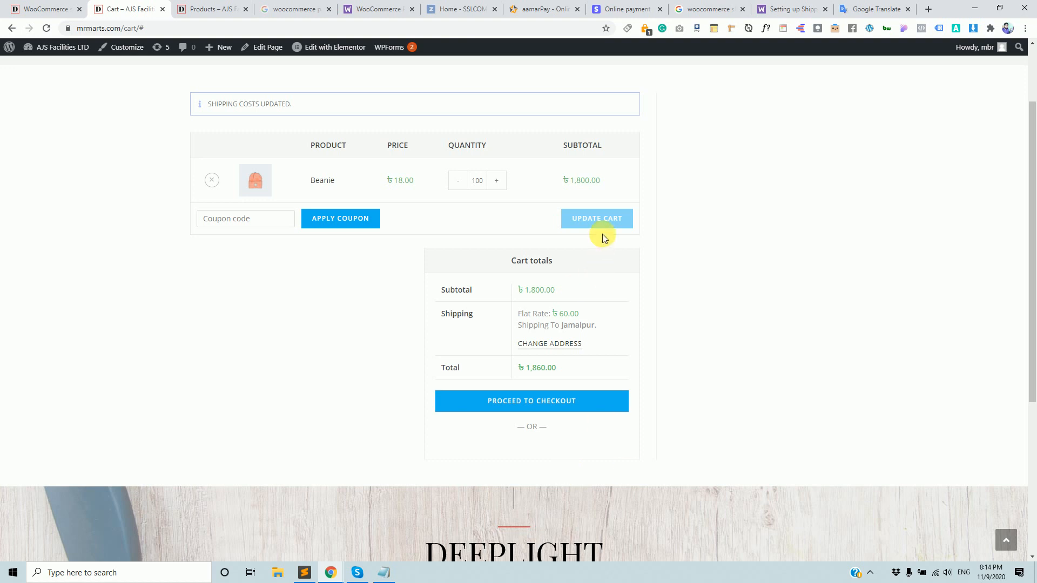
Return to the Dhaka Flat Rate zone settings, then bring the shipping.txt notes forward.
{"action": "left_click", "coordinate": [304, 571]}
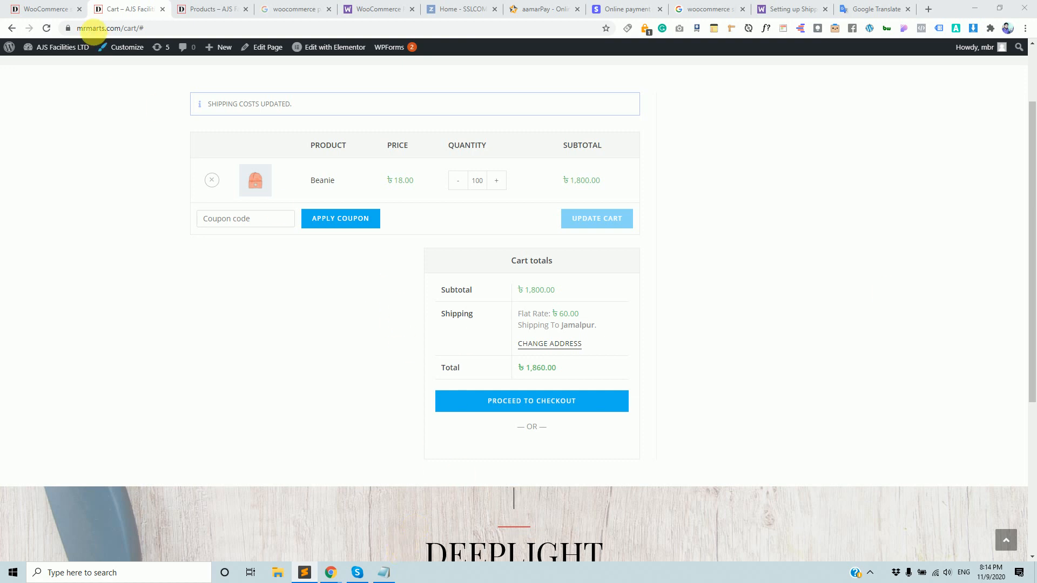
{"action": "left_click", "coordinate": [51, 7]}
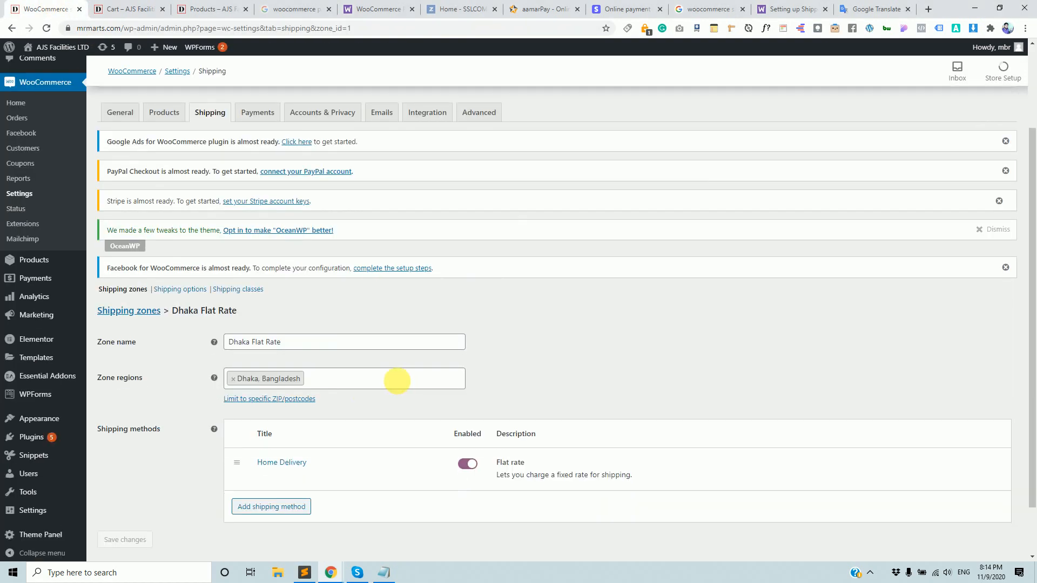
{"action": "scroll", "coordinate": [398, 387], "scroll_direction": "down", "scroll_amount": 3}
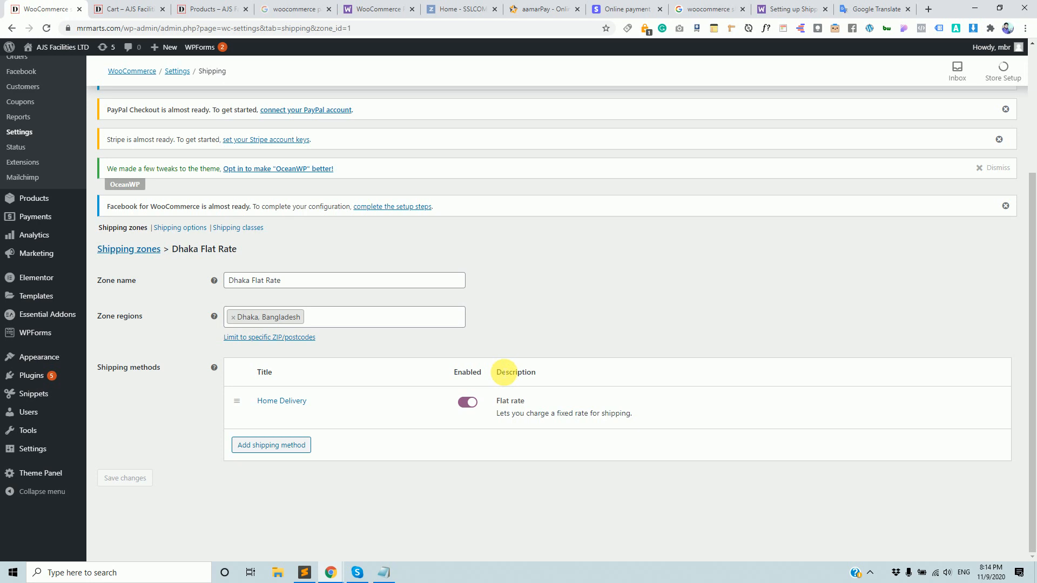
{"action": "left_click", "coordinate": [384, 572]}
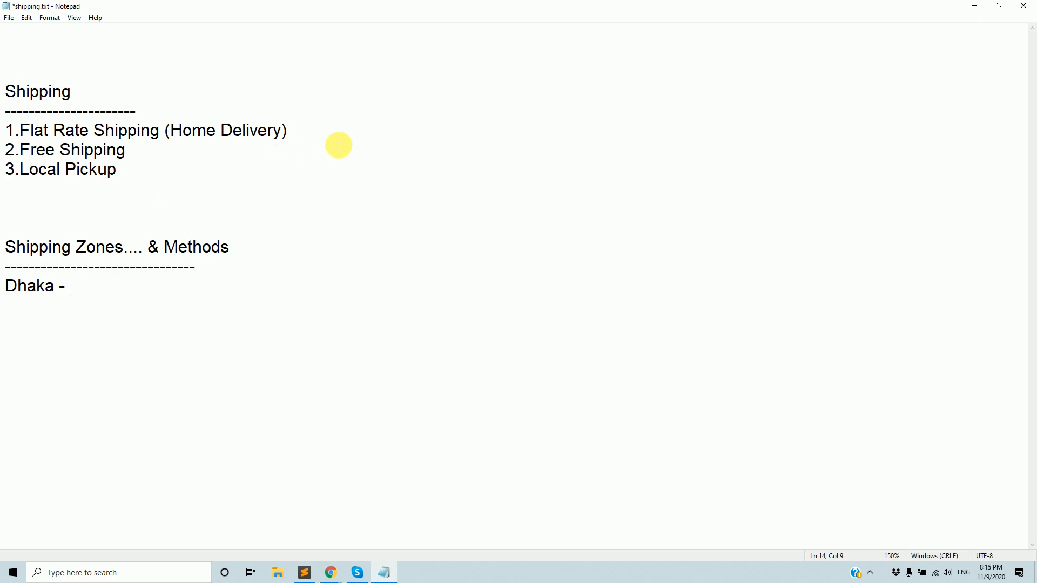
Start a new line below the Dhaka entry with the value 50.
{"action": "left_click", "coordinate": [341, 134]}
{"action": "left_click", "coordinate": [241, 171]}
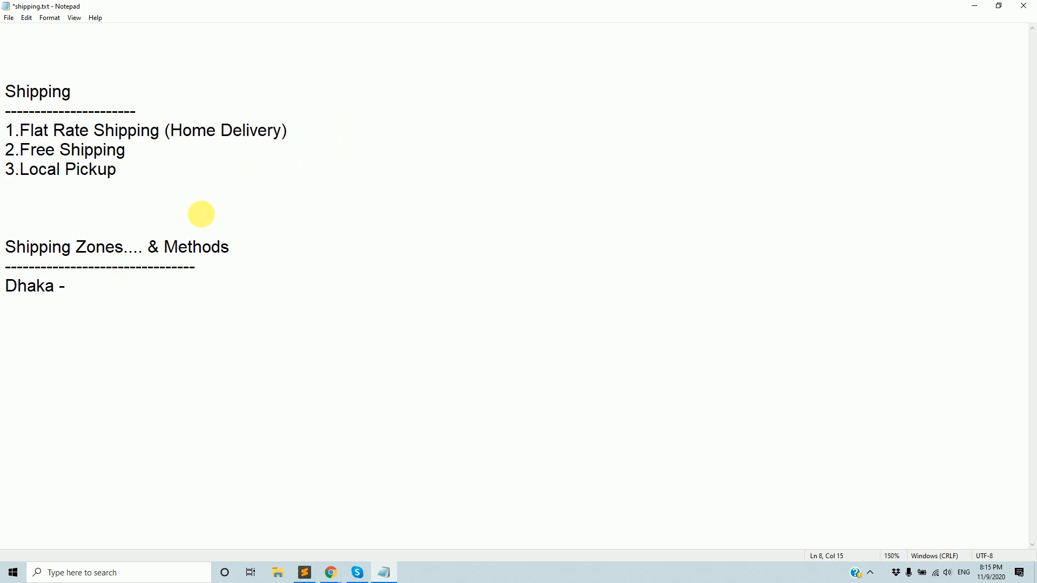
{"action": "left_click", "coordinate": [155, 290]}
{"action": "key", "text": "Return"}
{"action": "key", "text": "Return"}
{"action": "key", "text": "Return"}
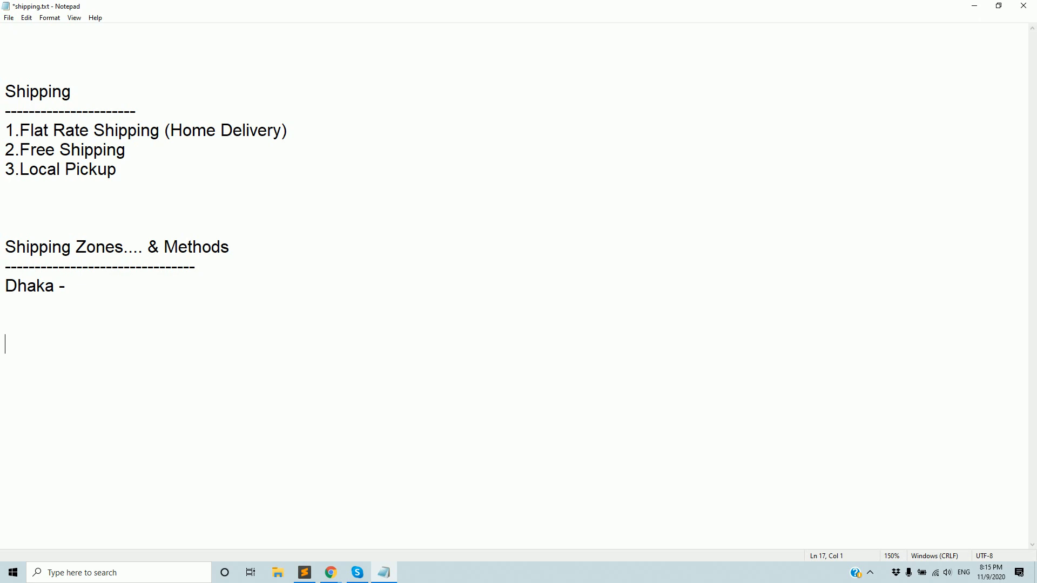
{"action": "type", "text": "100"}
{"action": "key", "text": "BackSpace"}
{"action": "key", "text": "BackSpace"}
{"action": "key", "text": "BackSpace"}
{"action": "type", "text": "50"}
Label the new line so it reads 'Per Item - 50'.
{"action": "key", "text": "Left"}
{"action": "key", "text": "Left"}
{"action": "key", "text": "Left"}
{"action": "key", "text": "Right"}
{"action": "key", "text": "Right"}
{"action": "key", "text": "Left"}
{"action": "key", "text": "Left"}
{"action": "type", "text": "Per Item"}
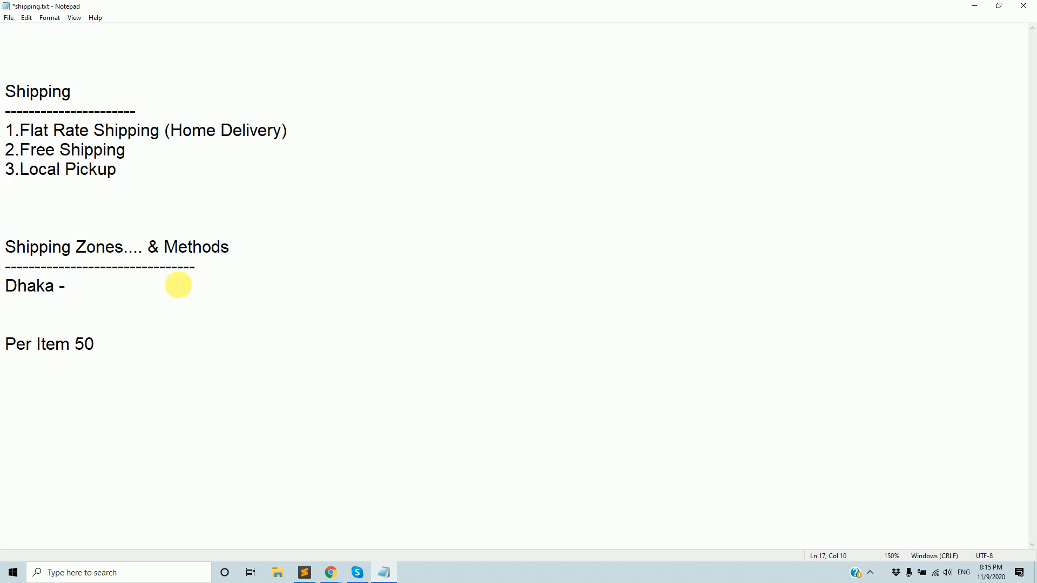
{"action": "key", "text": "Left"}
{"action": "type", "text": "-"}
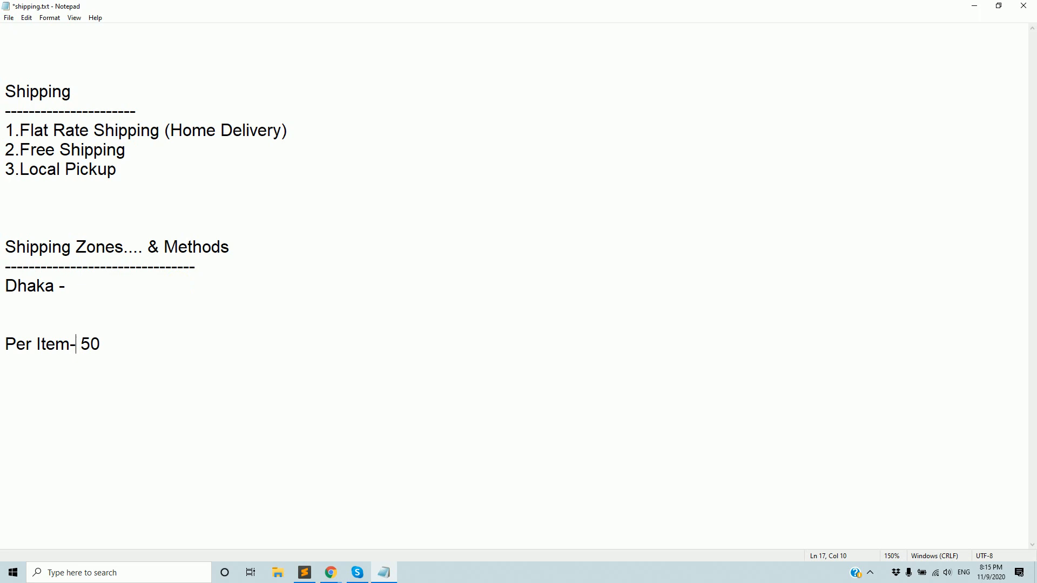
{"action": "key", "text": "Left"}
{"action": "left_click", "coordinate": [129, 347]}
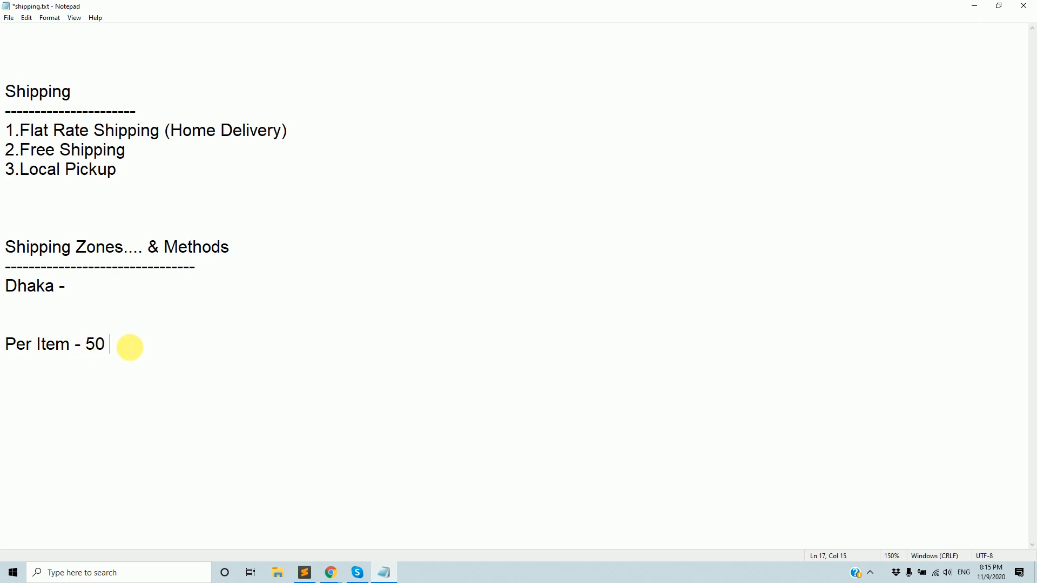
Add a '20000 * 10%' line below 'Per Item - 50'.
{"action": "key", "text": "Return"}
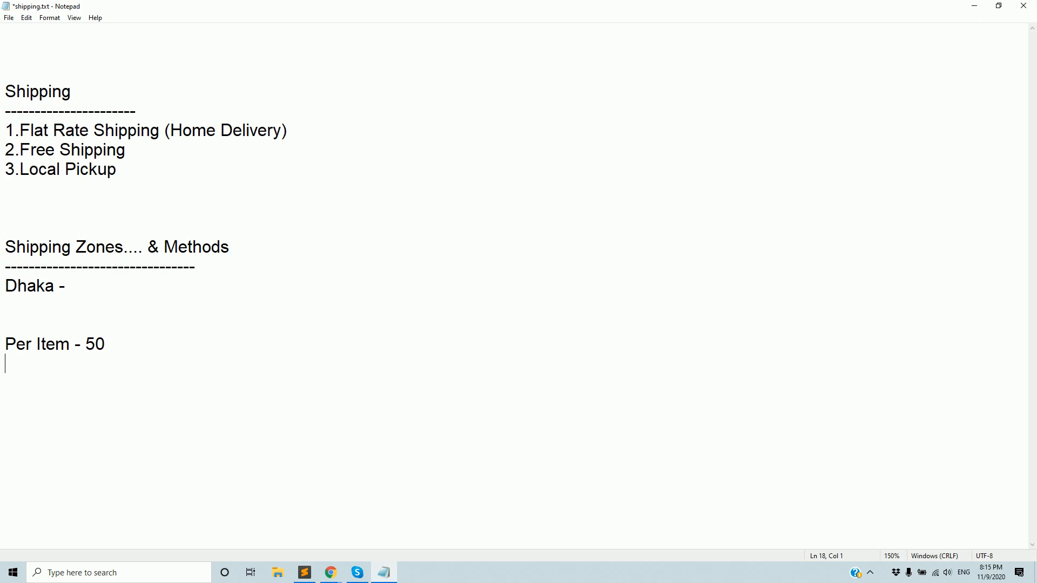
{"action": "type", "text": "20000 * 10"}
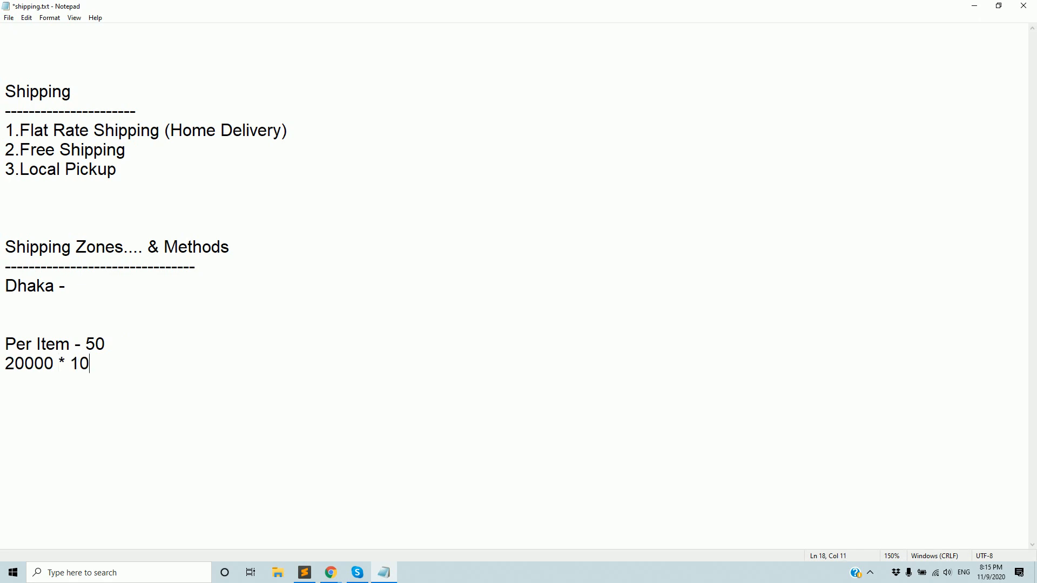
{"action": "type", "text": "%"}
{"action": "left_click_drag", "start_coordinate": [11, 363], "coordinate": [111, 367]}
Select parts of the '20000 * 10%' line, ending with the whole line.
{"action": "left_click", "coordinate": [127, 364]}
{"action": "double_click", "coordinate": [80, 366]}
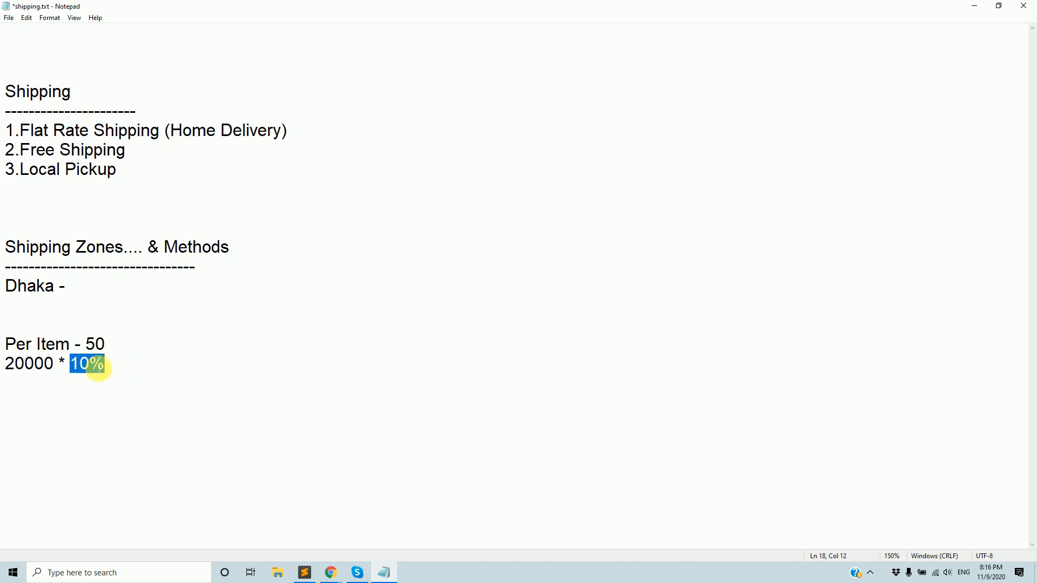
{"action": "left_click", "coordinate": [55, 365]}
{"action": "left_click_drag", "start_coordinate": [55, 365], "coordinate": [19, 369]}
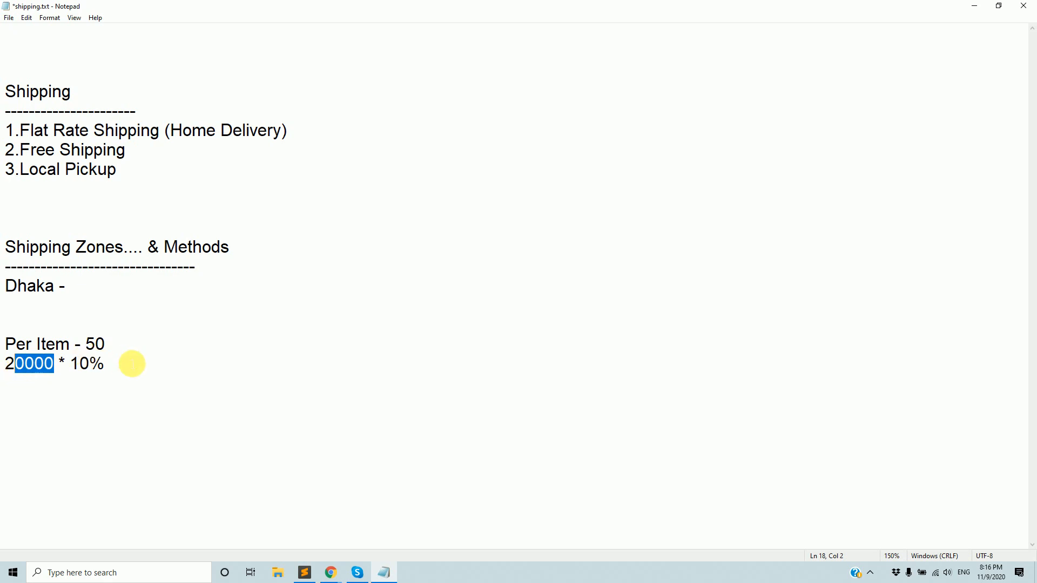
{"action": "left_click_drag", "start_coordinate": [123, 362], "coordinate": [7, 363]}
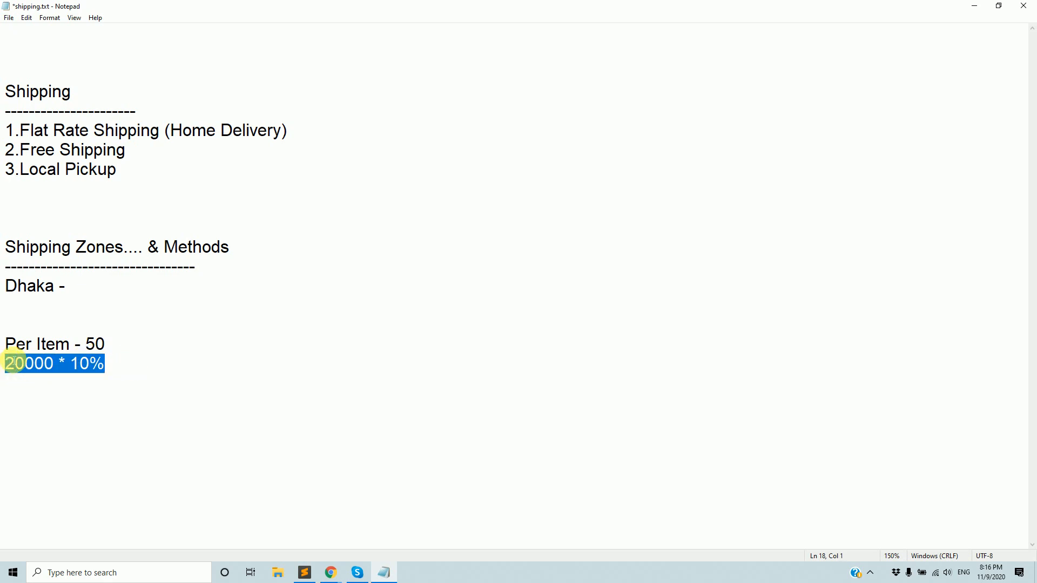
Insert a '5TV 100' line below 'Per Item - 50', then minimize Notepad.
{"action": "left_click", "coordinate": [132, 347]}
{"action": "key", "text": "Return"}
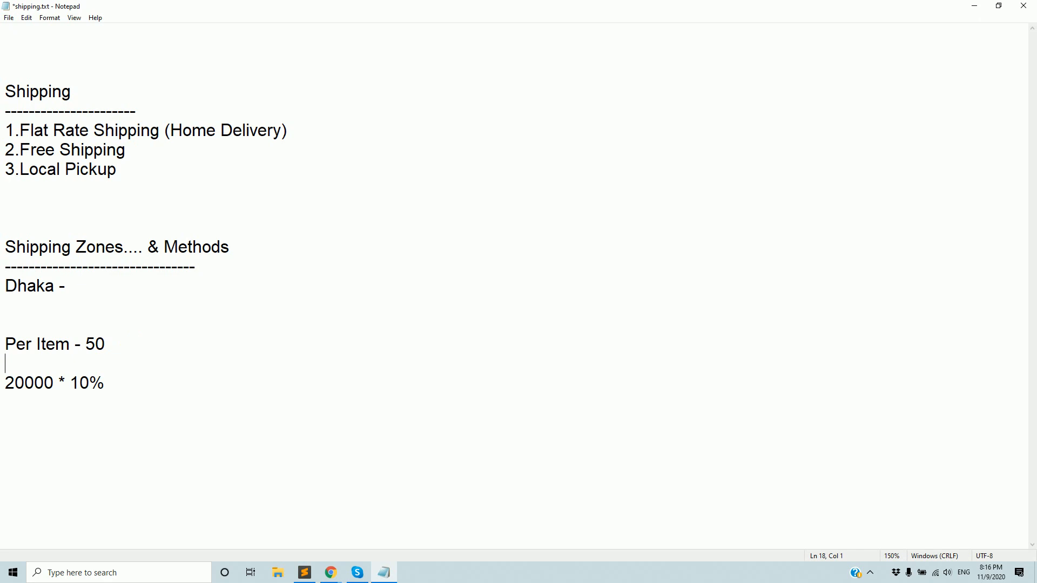
{"action": "type", "text": "5TV 100 ("}
{"action": "key", "text": "BackSpace"}
{"action": "key", "text": "BackSpace"}
{"action": "key", "text": "Left"}
{"action": "key", "text": "Left"}
{"action": "key", "text": "Left"}
{"action": "triple_click", "coordinate": [167, 360]}
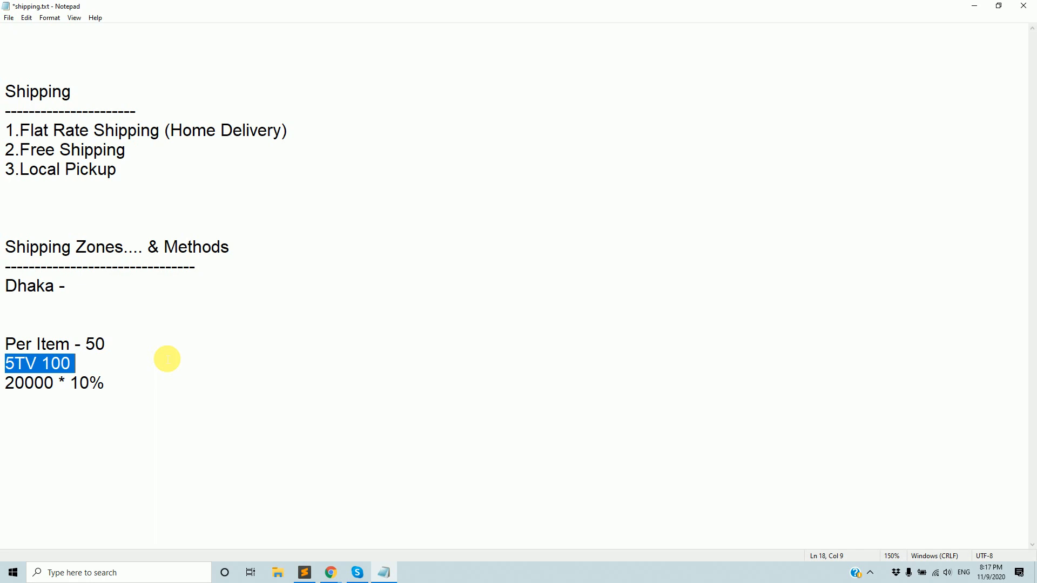
{"action": "left_click", "coordinate": [974, 6]}
Open the Home Delivery flat rate settings and focus its Cost value.
{"action": "scroll", "coordinate": [430, 424], "scroll_direction": "up", "scroll_amount": 2}
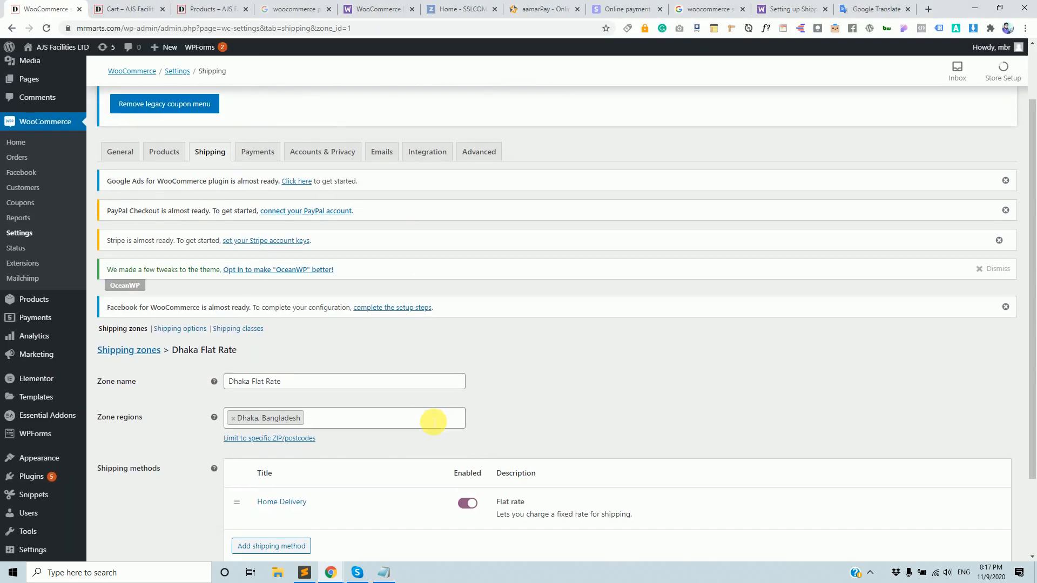
{"action": "scroll", "coordinate": [432, 424], "scroll_direction": "down", "scroll_amount": 2}
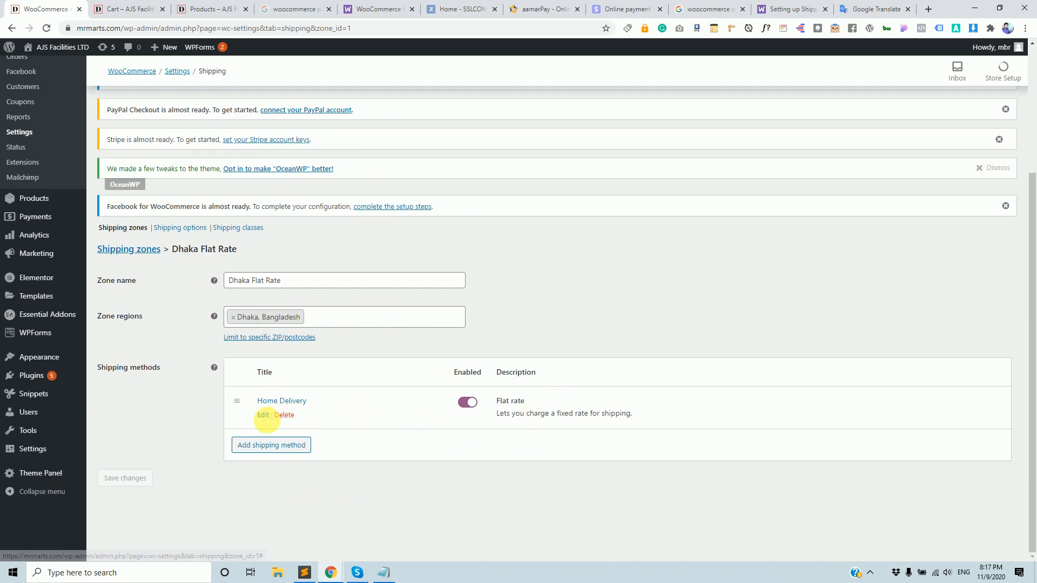
{"action": "left_click", "coordinate": [262, 416]}
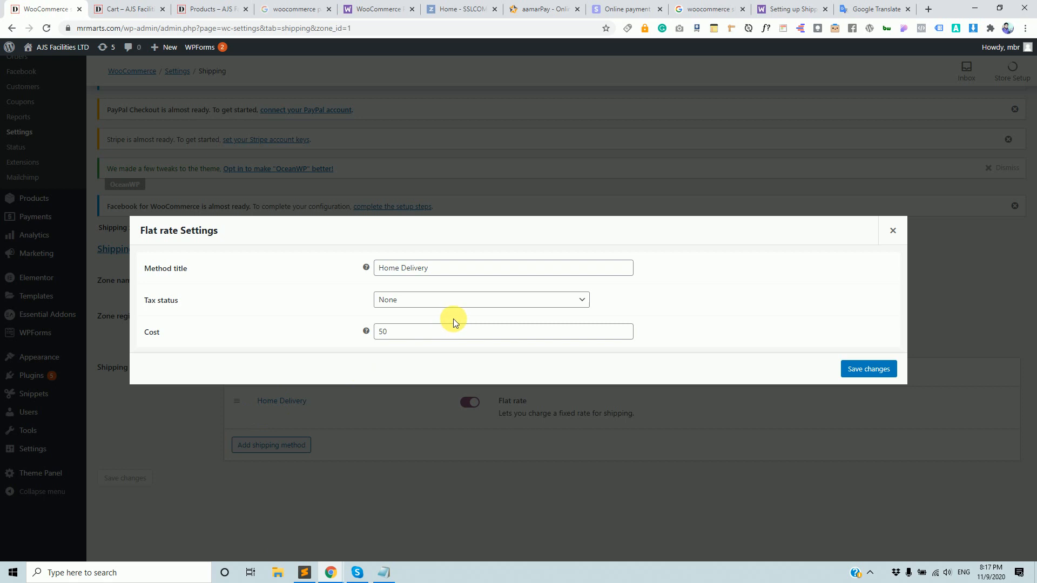
{"action": "left_click", "coordinate": [435, 334]}
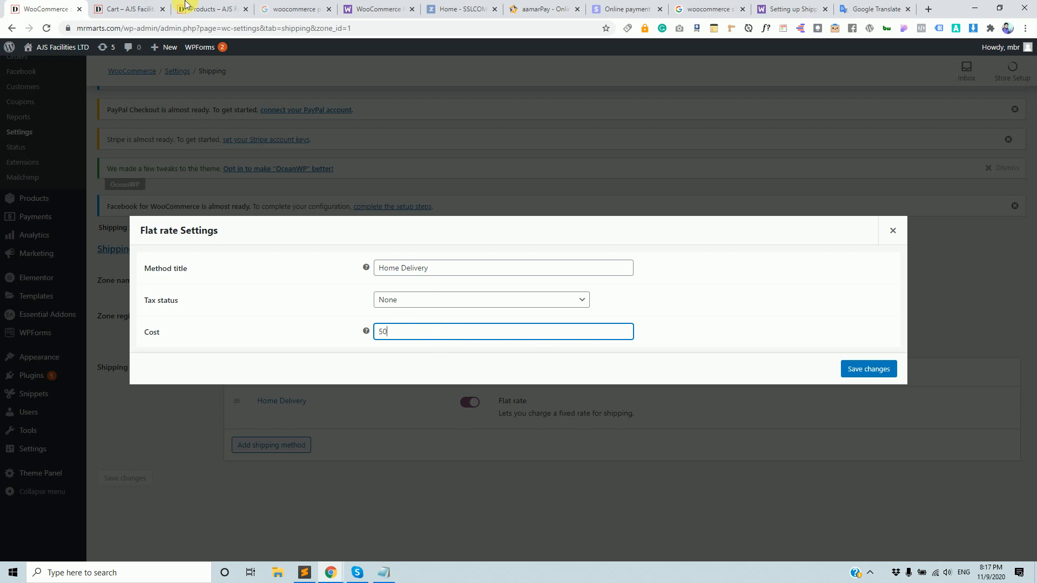
Change the cart's shipping state to Dhaka and recalculate, giving ৳50.00 shipping.
{"action": "left_click", "coordinate": [135, 8]}
{"action": "left_click", "coordinate": [563, 346]}
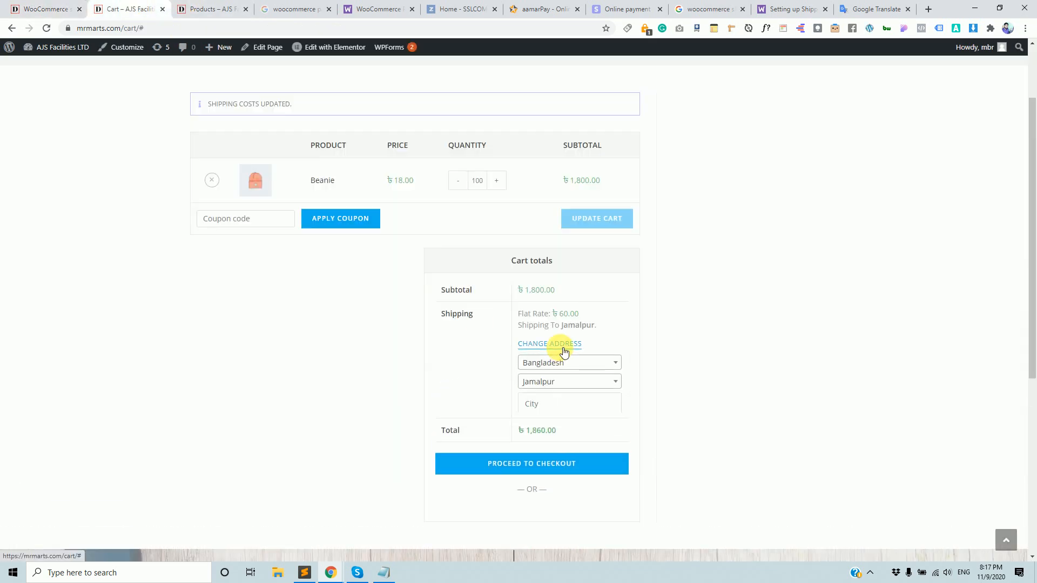
{"action": "left_click", "coordinate": [579, 387]}
{"action": "type", "text": "dha"}
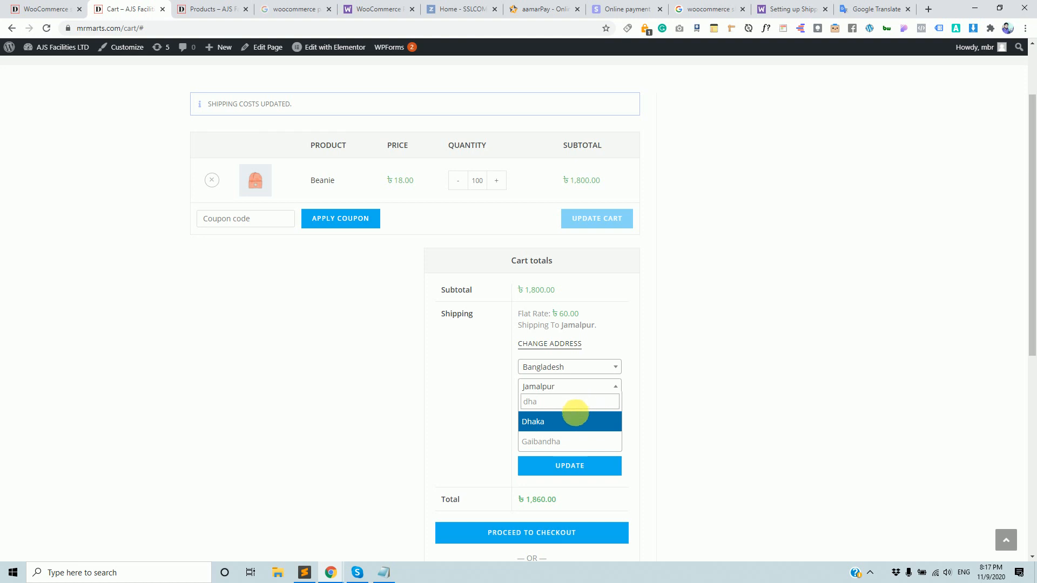
{"action": "left_click", "coordinate": [574, 421]}
{"action": "left_click", "coordinate": [575, 469]}
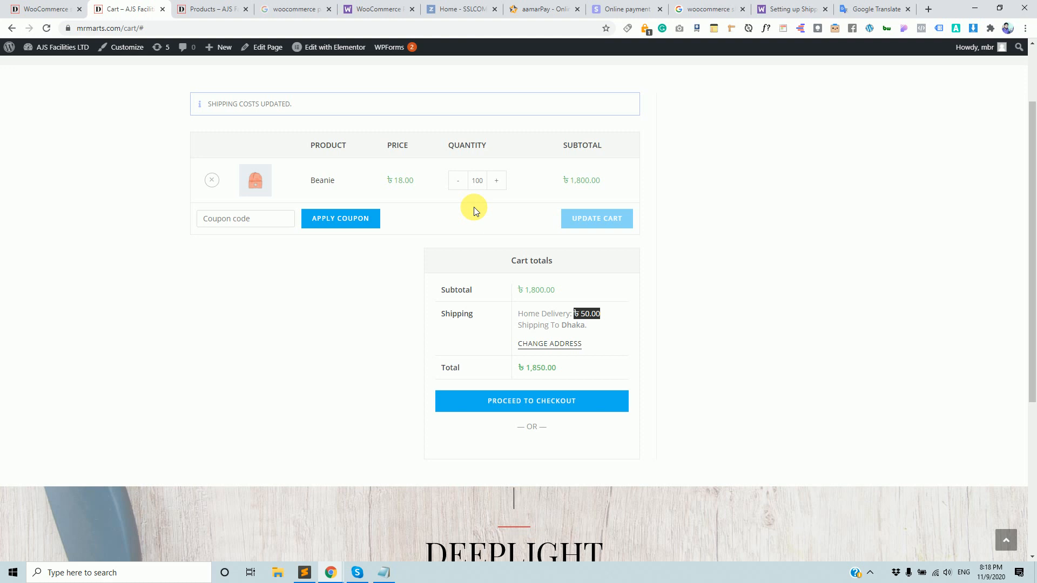
Return to the Flat rate settings and place the cursor at the start of Cost.
{"action": "left_click", "coordinate": [6, 3]}
{"action": "left_click", "coordinate": [396, 332]}
{"action": "key", "text": "Left"}
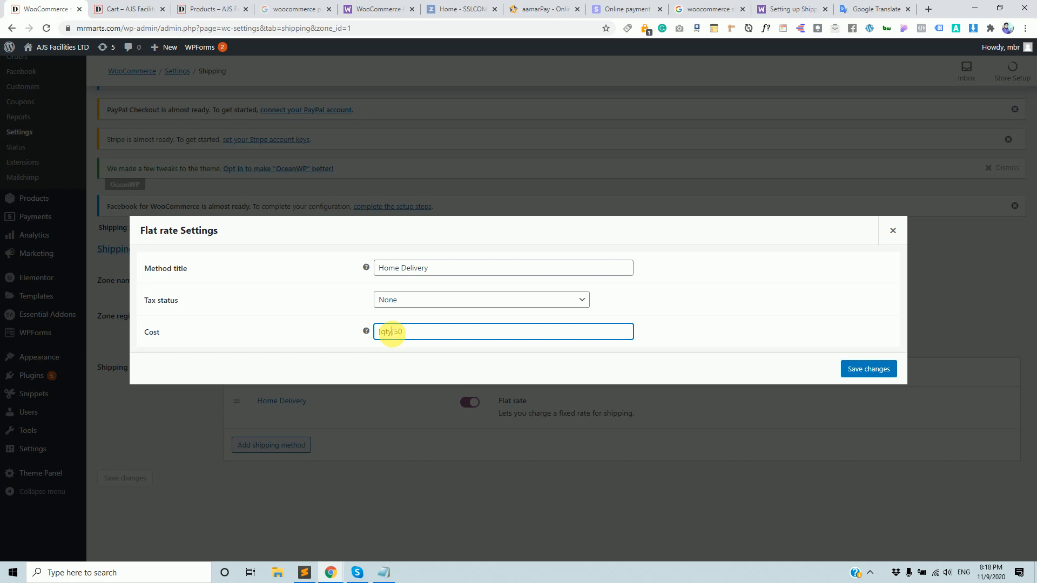
Open the Setting up Shipping Zones docs tab and move it to third position.
{"action": "left_click", "coordinate": [402, 8]}
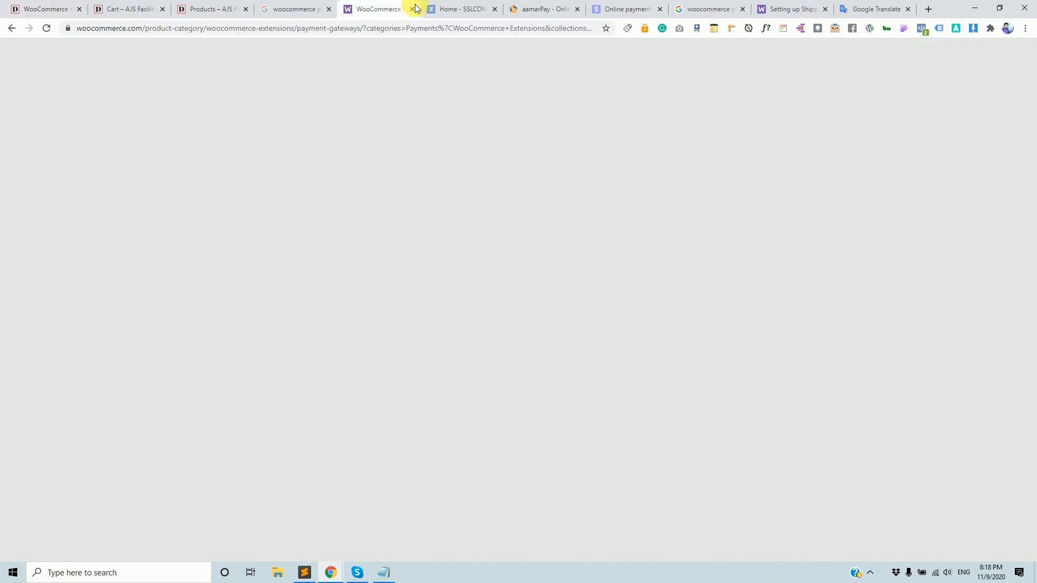
{"action": "left_click", "coordinate": [781, 4]}
{"action": "left_click_drag", "start_coordinate": [782, 4], "coordinate": [192, 5]}
Read the guide via 'Adding shipping methods to zones' down to the footer.
{"action": "scroll", "coordinate": [521, 403], "scroll_direction": "down", "scroll_amount": 15}
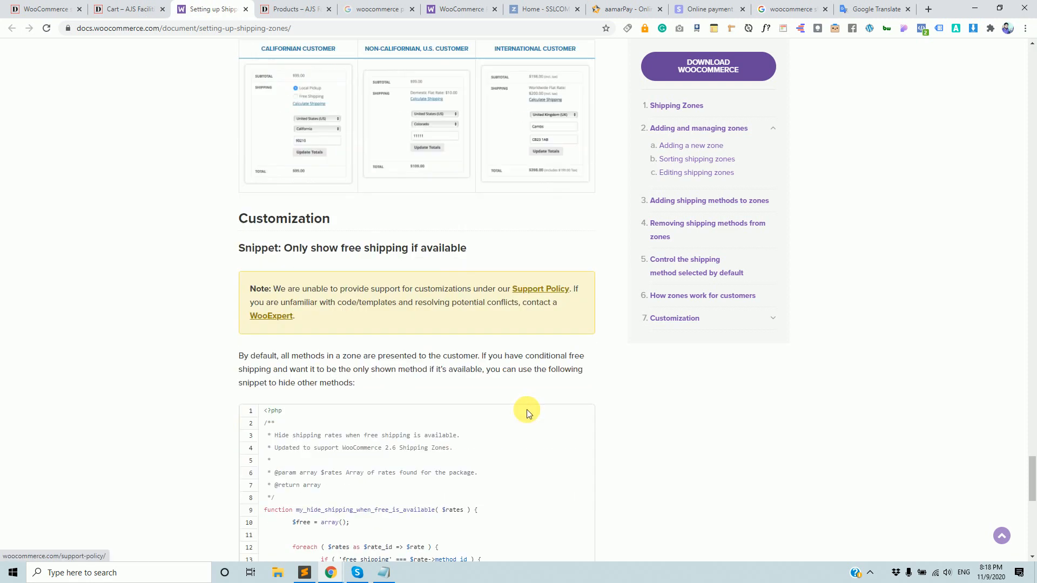
{"action": "scroll", "coordinate": [528, 412], "scroll_direction": "down", "scroll_amount": 4}
{"action": "scroll", "coordinate": [534, 397], "scroll_direction": "up", "scroll_amount": 20}
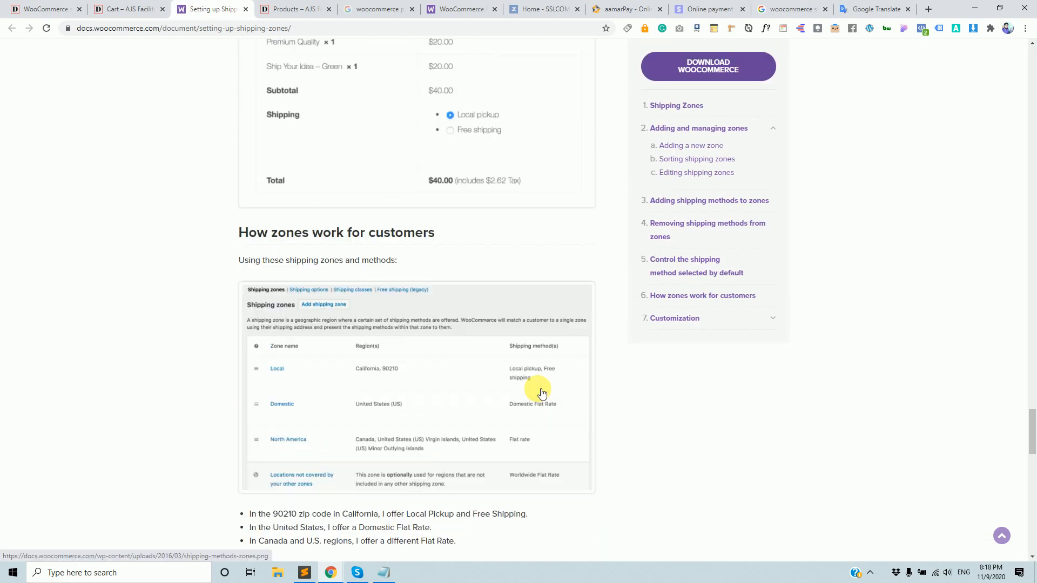
{"action": "scroll", "coordinate": [542, 393], "scroll_direction": "up", "scroll_amount": 20}
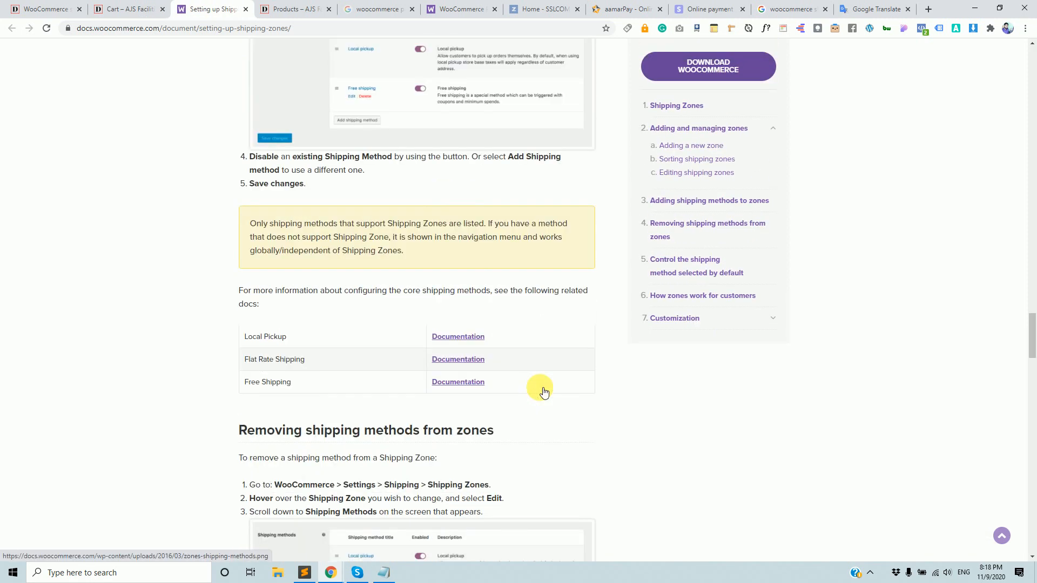
{"action": "scroll", "coordinate": [544, 388], "scroll_direction": "up", "scroll_amount": 20}
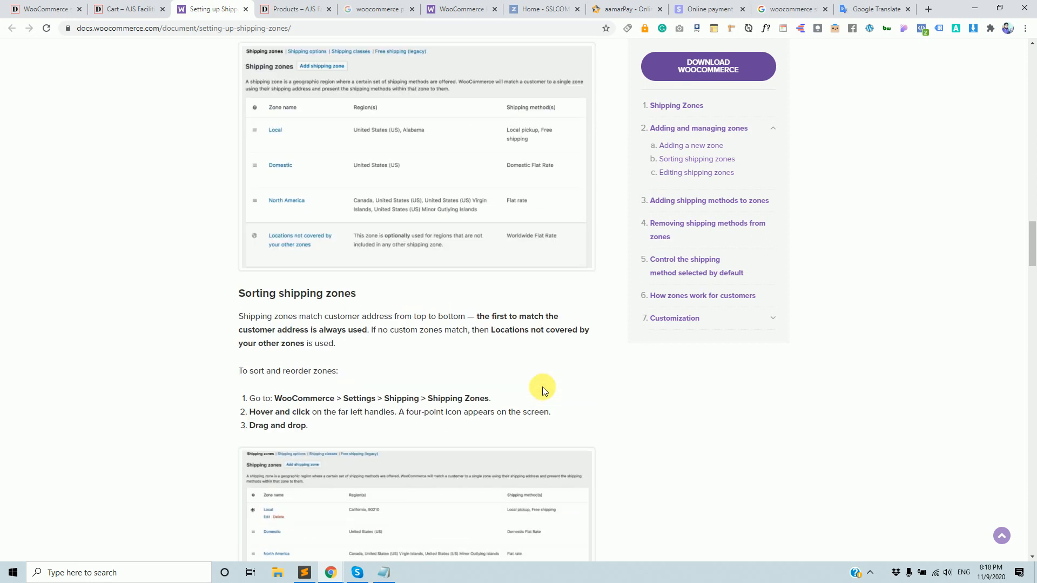
{"action": "scroll", "coordinate": [544, 386], "scroll_direction": "up", "scroll_amount": 20}
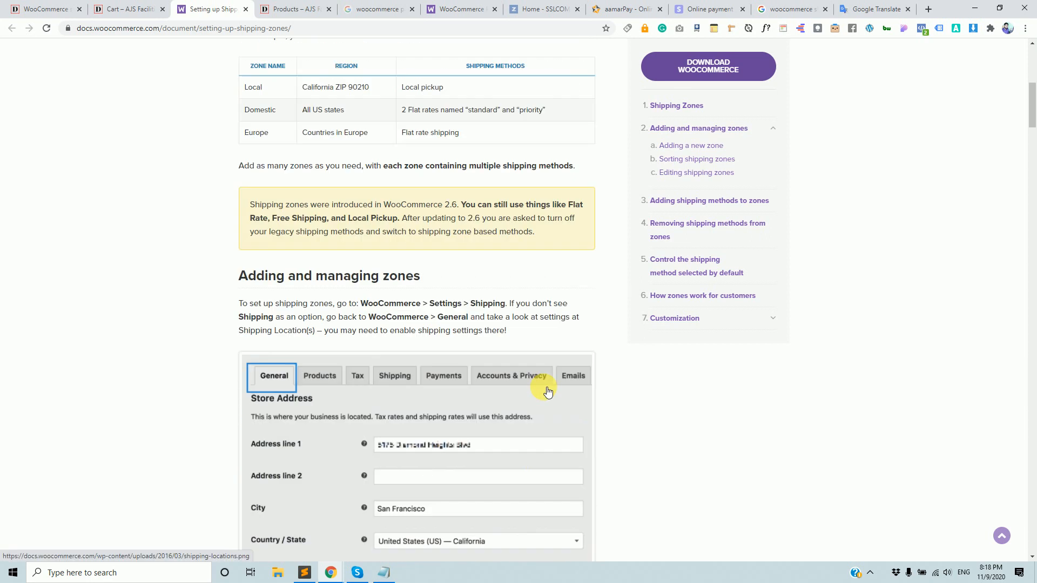
{"action": "scroll", "coordinate": [543, 386], "scroll_direction": "up", "scroll_amount": 1}
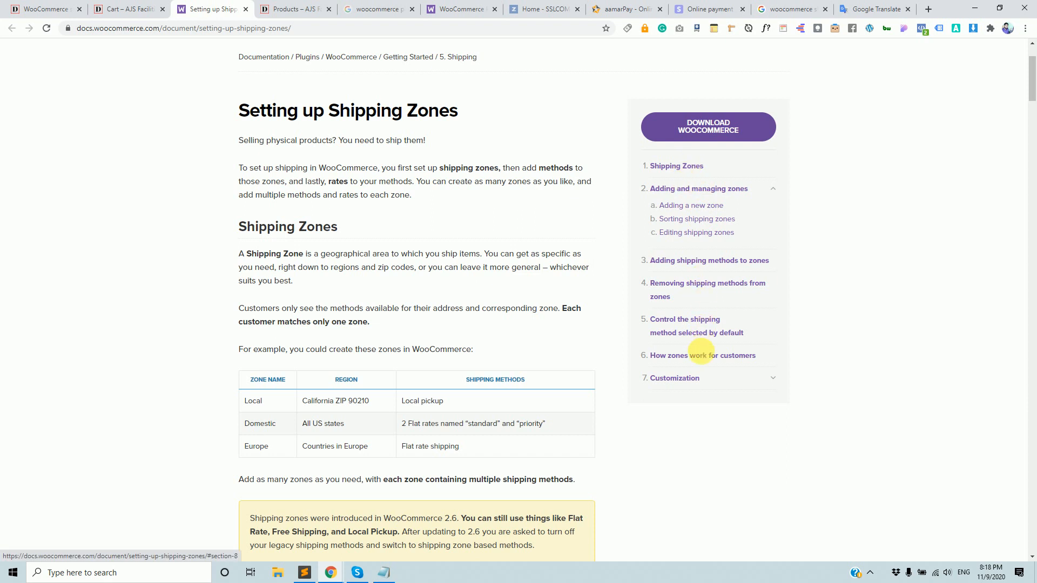
{"action": "left_click", "coordinate": [728, 257]}
{"action": "scroll", "coordinate": [572, 338], "scroll_direction": "down", "scroll_amount": 15}
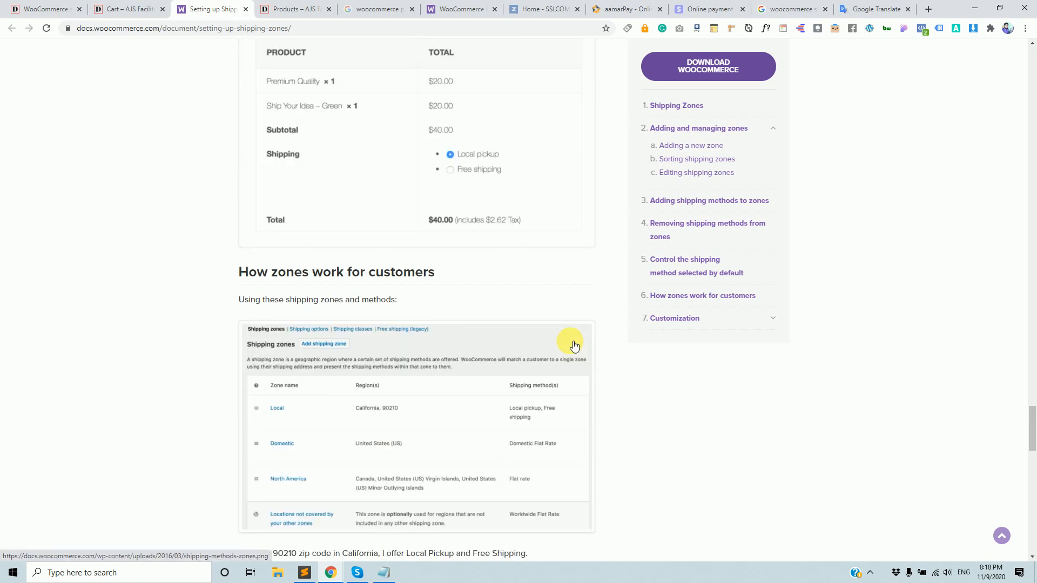
{"action": "scroll", "coordinate": [574, 346], "scroll_direction": "down", "scroll_amount": 20}
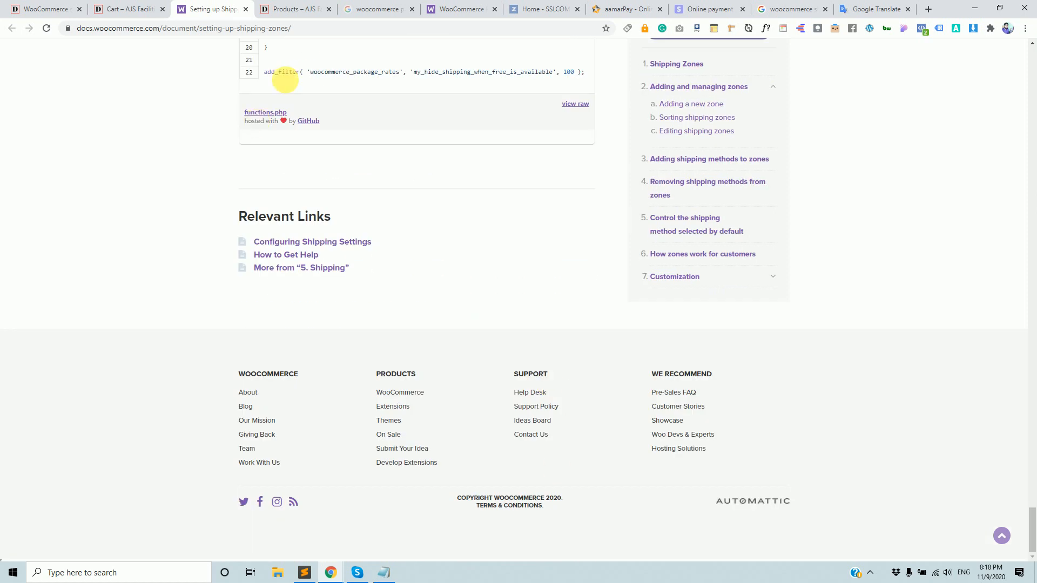
{"action": "left_click", "coordinate": [183, 28]}
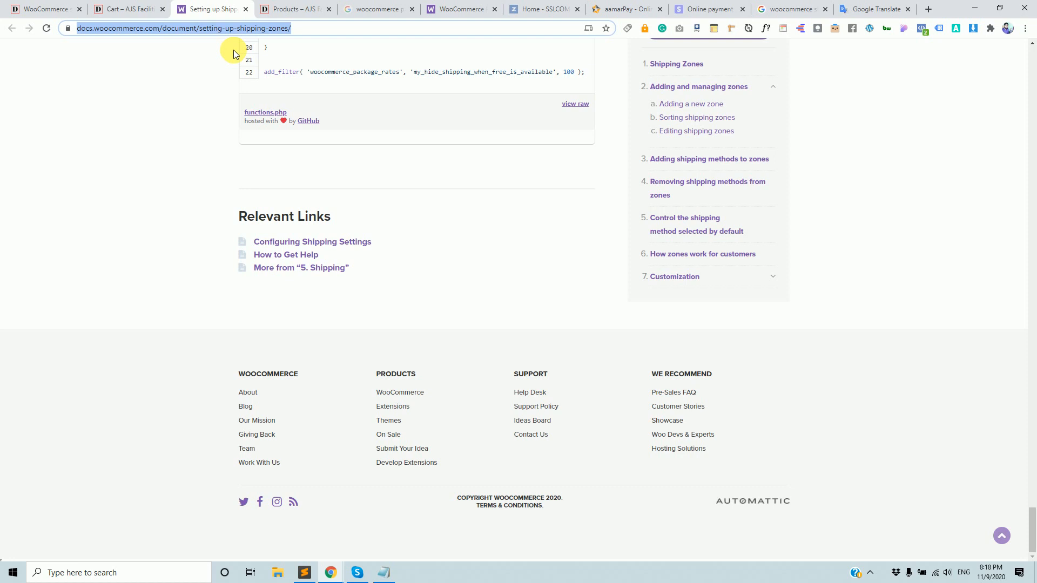
Search Google for 'woocommerce shipping methods qty' and open the Flat Rate Shipping docs result.
{"action": "type", "text": "wooocm"}
{"action": "key", "text": "BackSpace"}
{"action": "key", "text": "BackSpace"}
{"action": "type", "text": "commerce shi"}
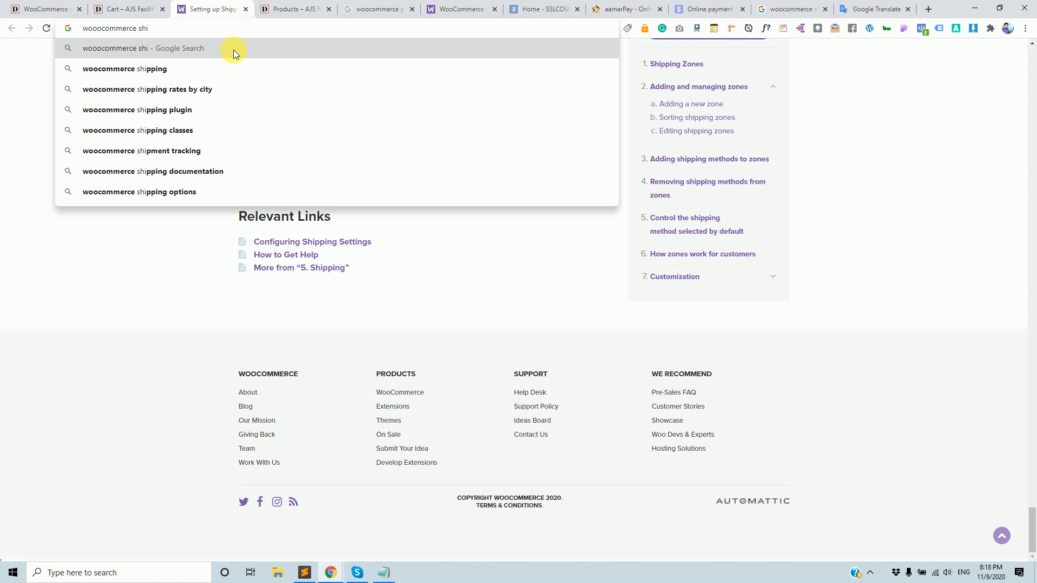
{"action": "key", "text": "Down"}
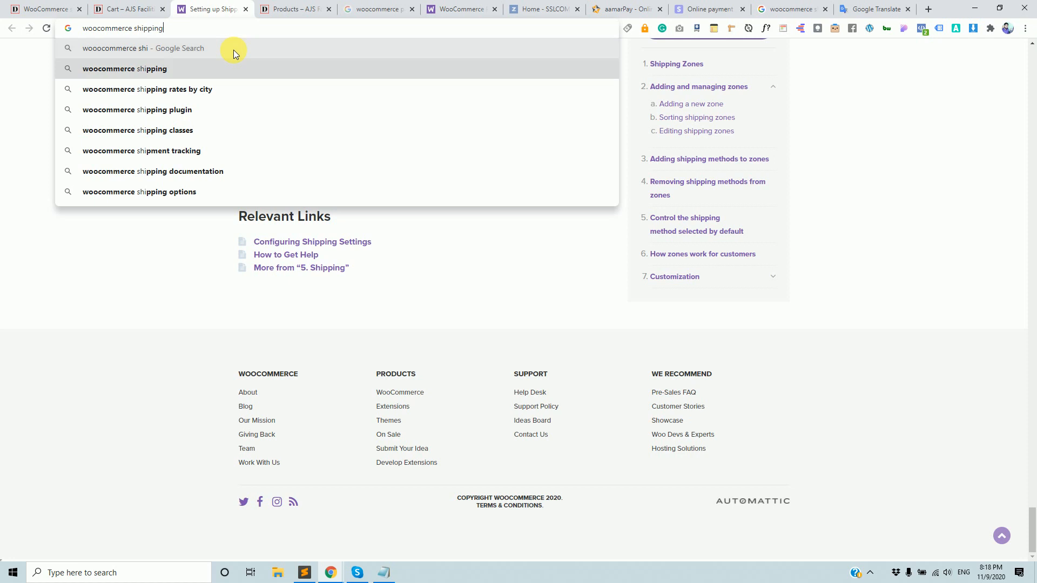
{"action": "type", "text": "methods qty"}
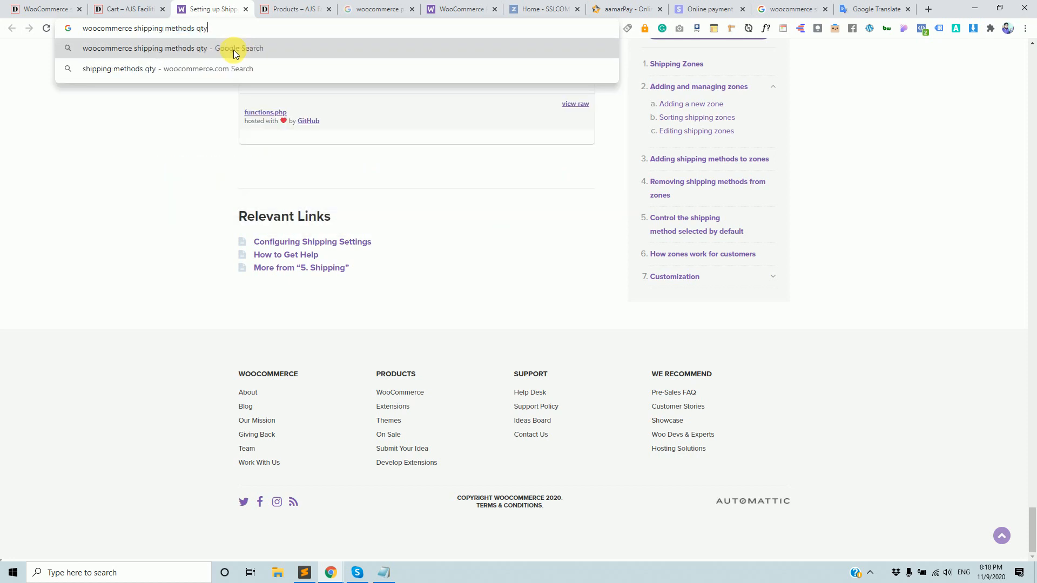
{"action": "key", "text": "Return"}
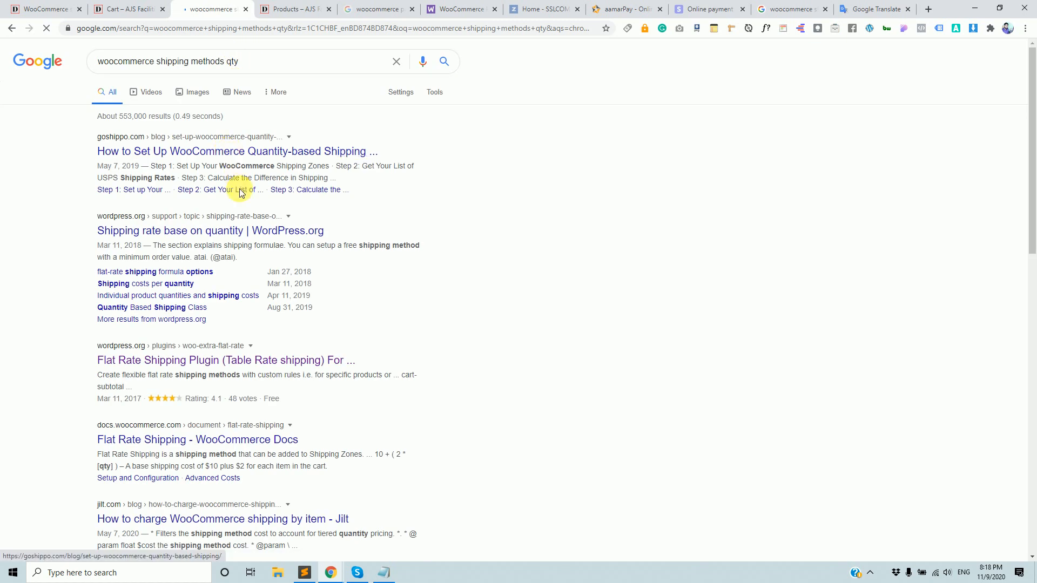
{"action": "scroll", "coordinate": [287, 369], "scroll_direction": "down", "scroll_amount": 2}
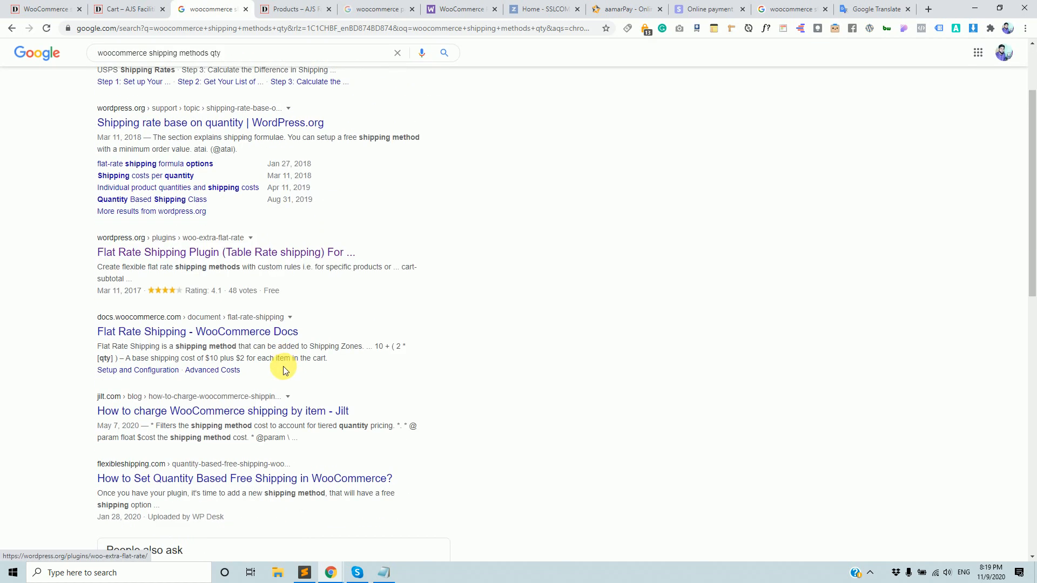
{"action": "left_click", "coordinate": [271, 333]}
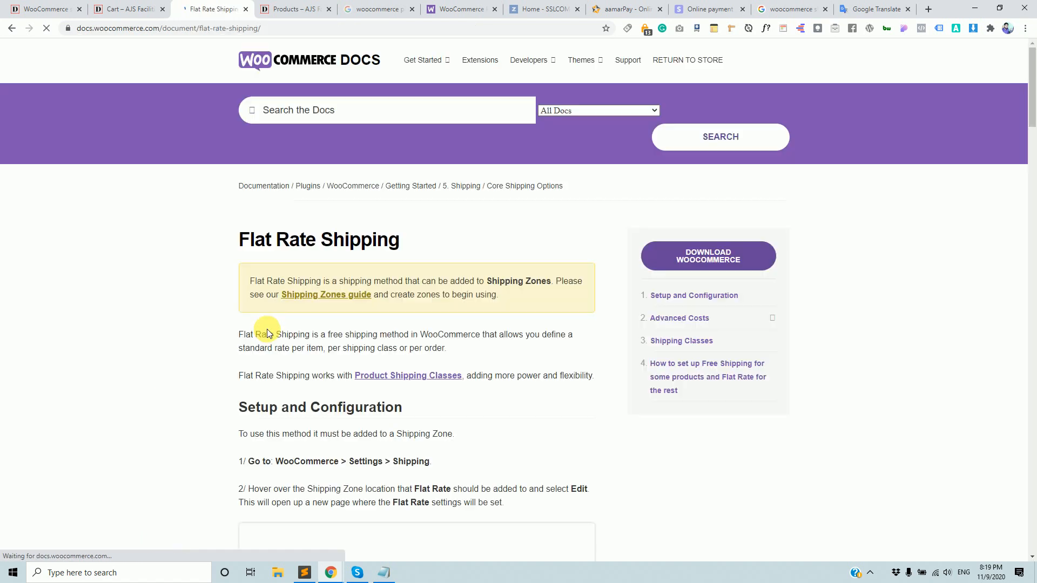
Review the Advanced Costs section, highlighting [qty] and examples like 10 + ( 2 * [qty] ).
{"action": "scroll", "coordinate": [268, 334], "scroll_direction": "down", "scroll_amount": 5}
{"action": "scroll", "coordinate": [271, 332], "scroll_direction": "down", "scroll_amount": 18}
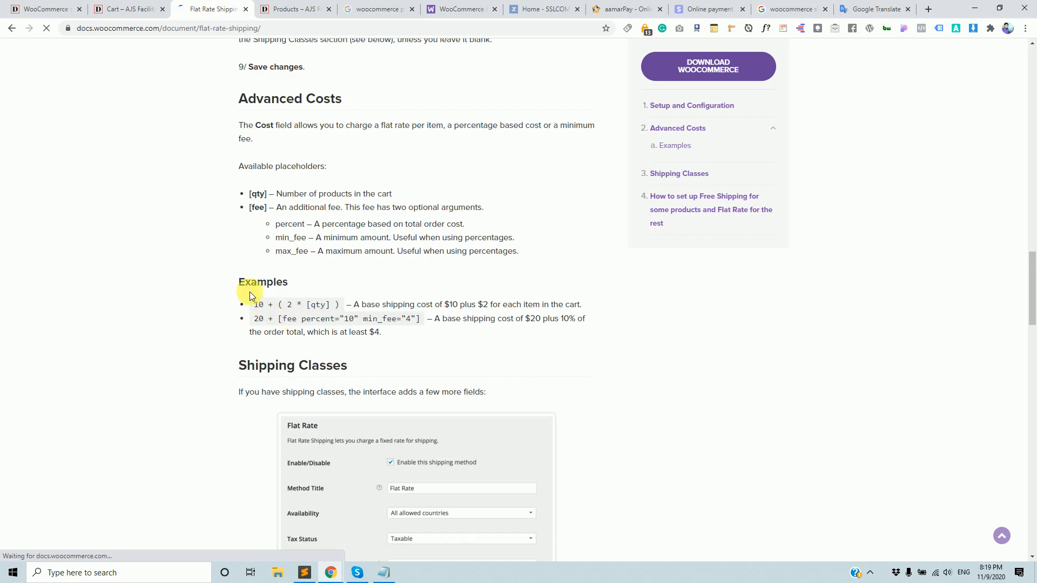
{"action": "left_click_drag", "start_coordinate": [250, 194], "coordinate": [268, 194]}
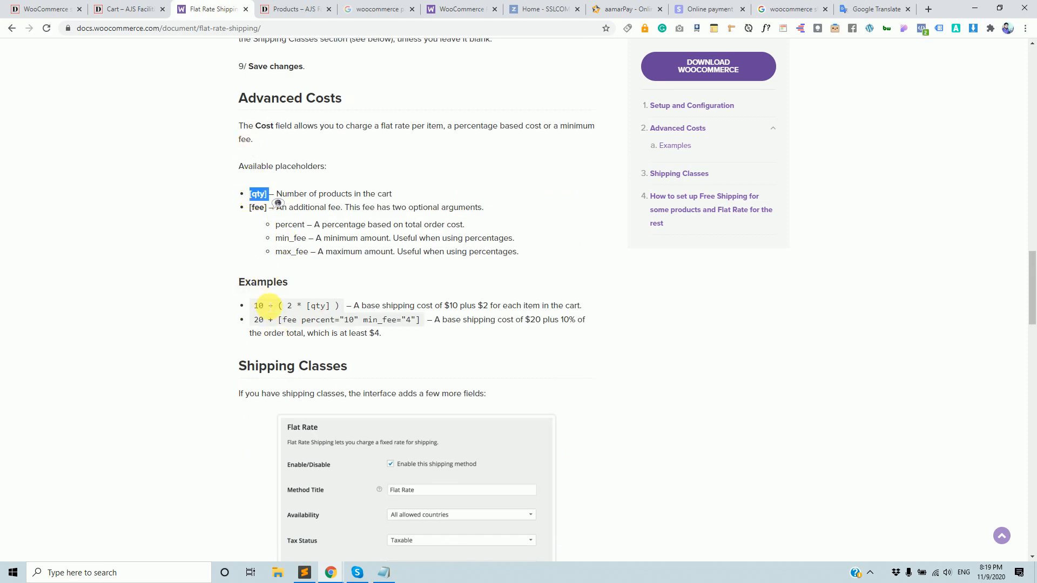
{"action": "left_click", "coordinate": [259, 316]}
{"action": "left_click_drag", "start_coordinate": [307, 319], "coordinate": [355, 321]}
{"action": "left_click", "coordinate": [405, 325]}
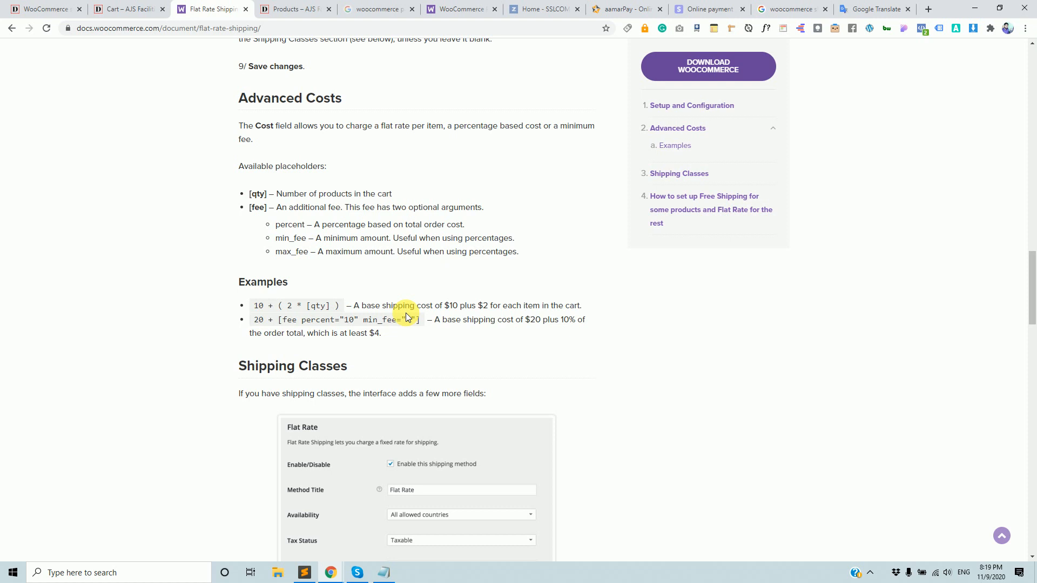
{"action": "left_click_drag", "start_coordinate": [221, 163], "coordinate": [348, 344]}
{"action": "scroll", "coordinate": [349, 343], "scroll_direction": "down", "scroll_amount": 3}
{"action": "scroll", "coordinate": [232, 291], "scroll_direction": "up", "scroll_amount": 1}
Select the docs page address and glance at the open browser window previews.
{"action": "left_click", "coordinate": [185, 31]}
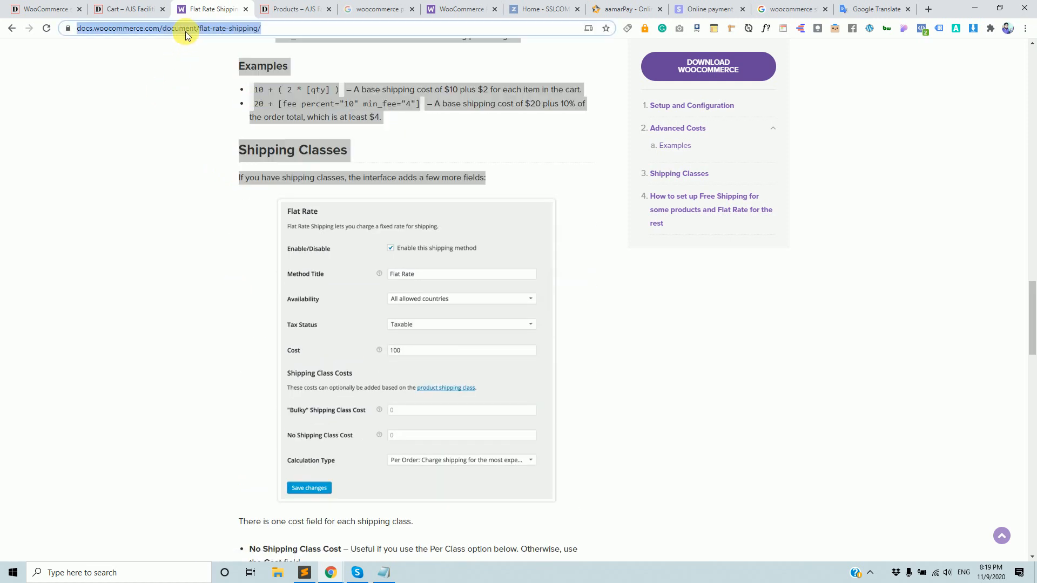
{"action": "left_click", "coordinate": [330, 571]}
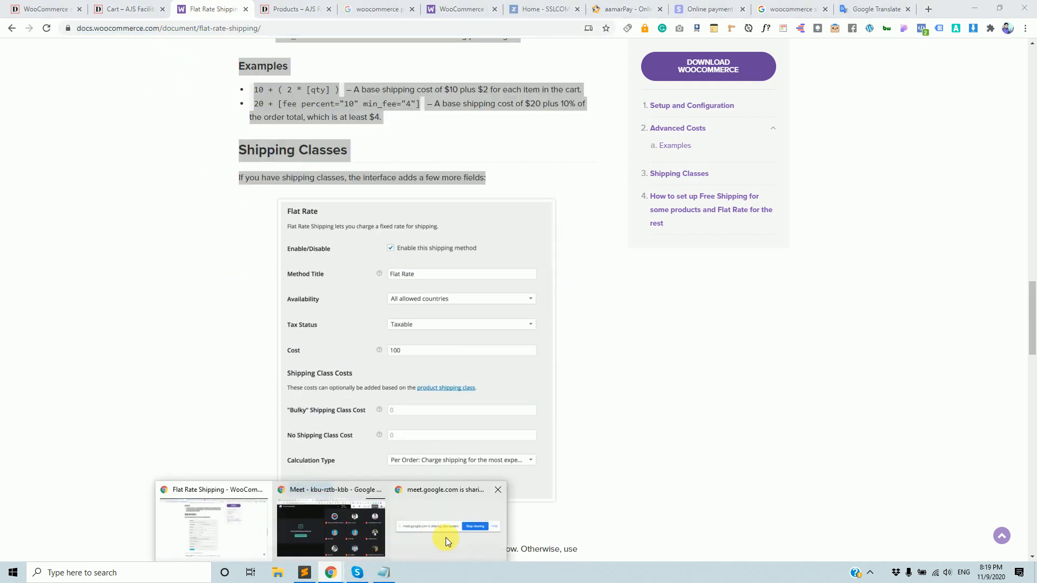
{"action": "left_click", "coordinate": [339, 533]}
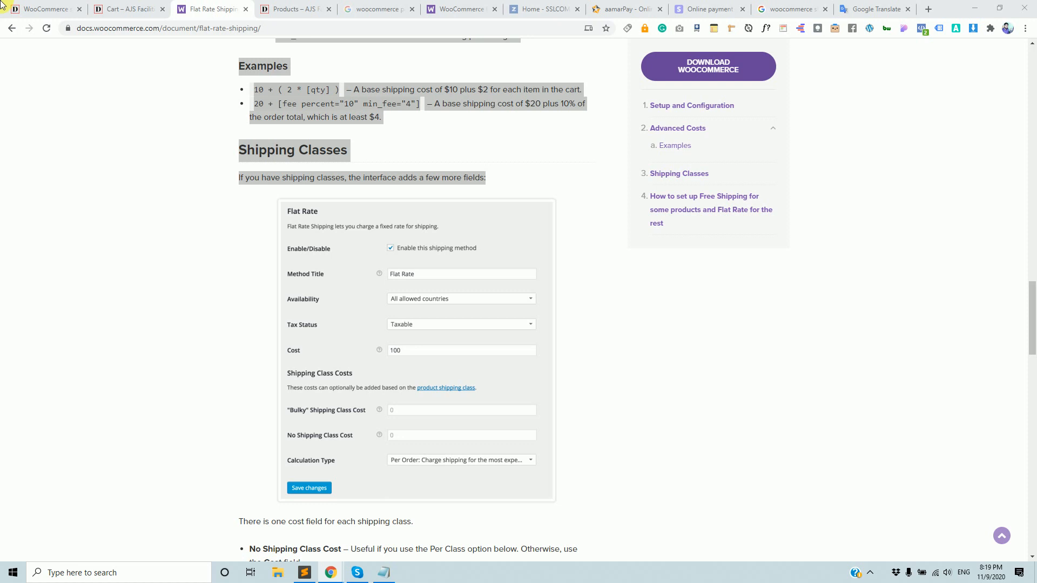
Check the Home Delivery Cost formula reads '[qty]*50' and save the flat rate settings.
{"action": "left_click", "coordinate": [33, 8]}
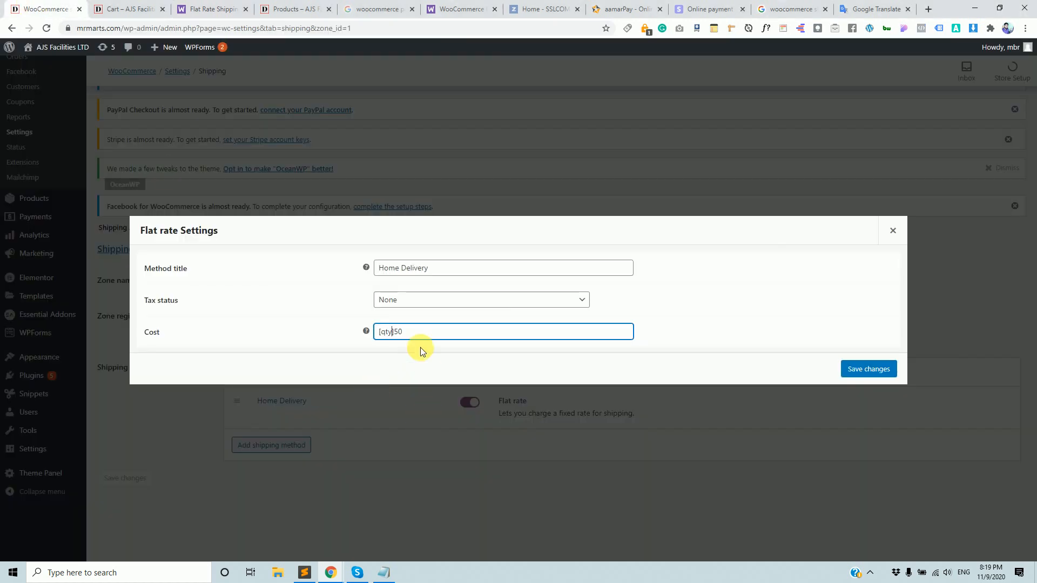
{"action": "left_click", "coordinate": [393, 332]}
{"action": "left_click_drag", "start_coordinate": [437, 329], "coordinate": [379, 331]}
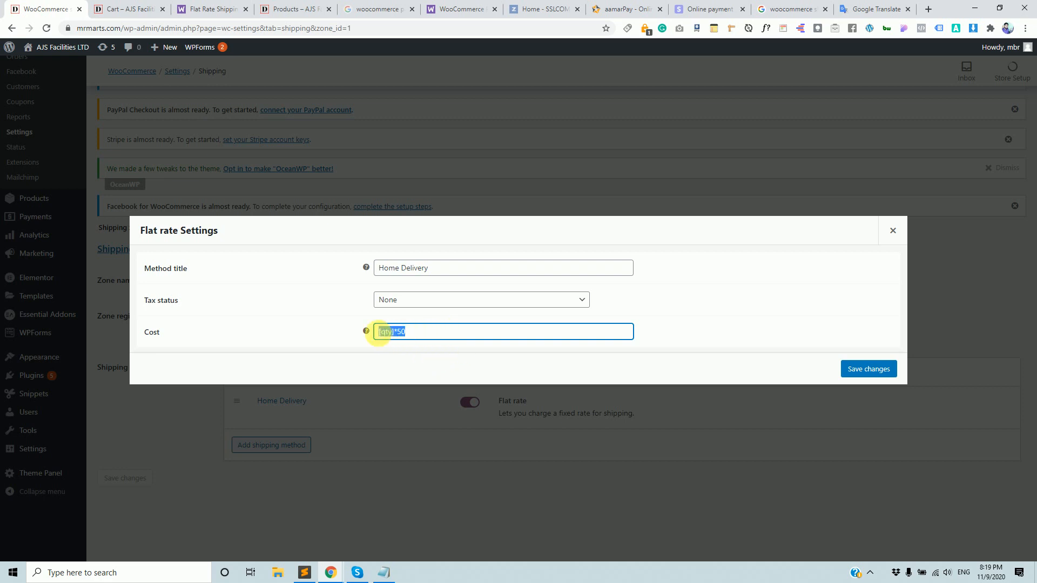
{"action": "left_click", "coordinate": [399, 331]}
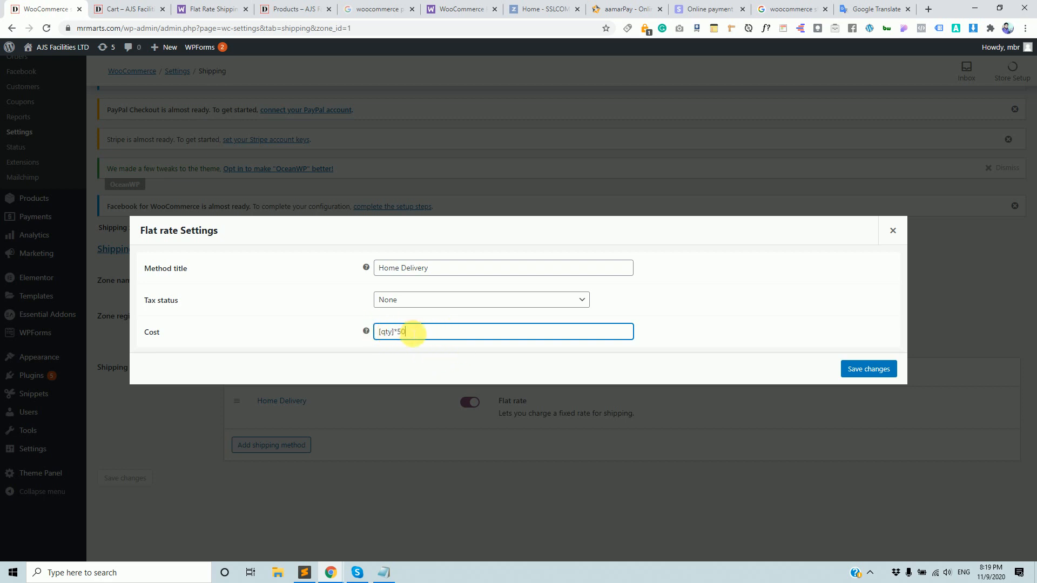
{"action": "double_click", "coordinate": [386, 333]}
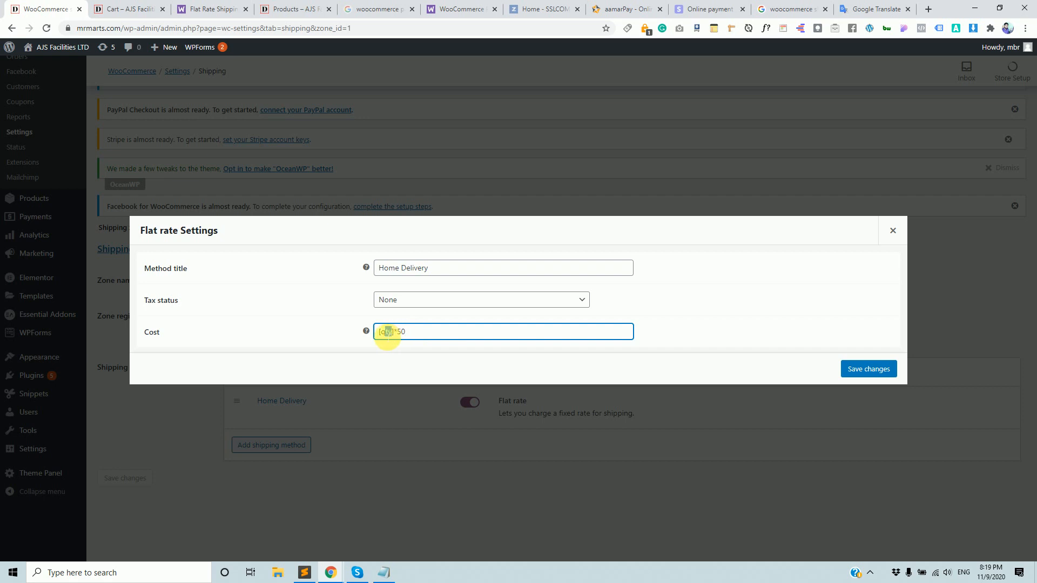
{"action": "left_click", "coordinate": [428, 337]}
{"action": "double_click", "coordinate": [401, 333]}
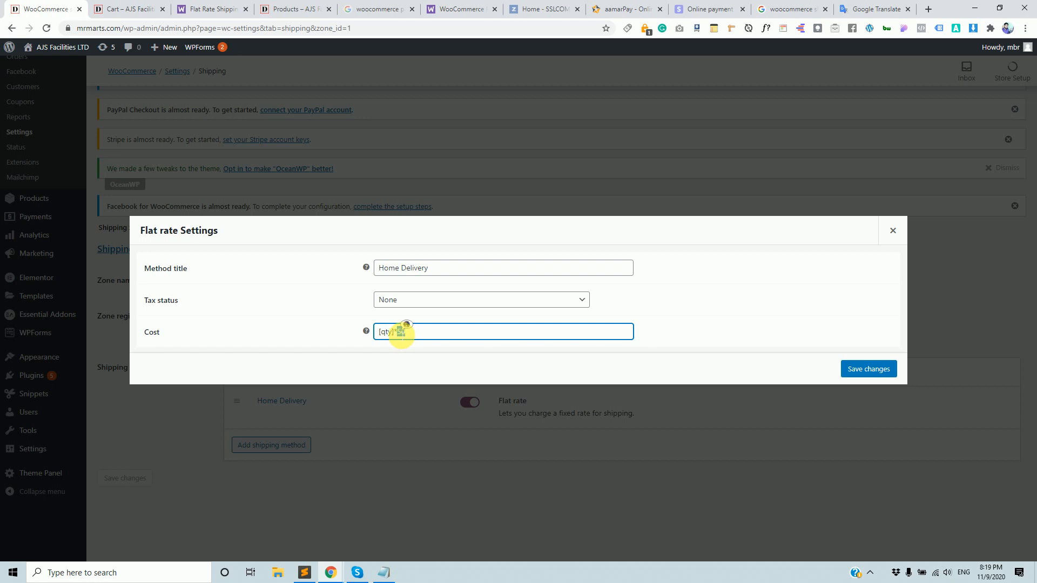
{"action": "left_click_drag", "start_coordinate": [414, 332], "coordinate": [371, 335]}
{"action": "left_click", "coordinate": [870, 369]}
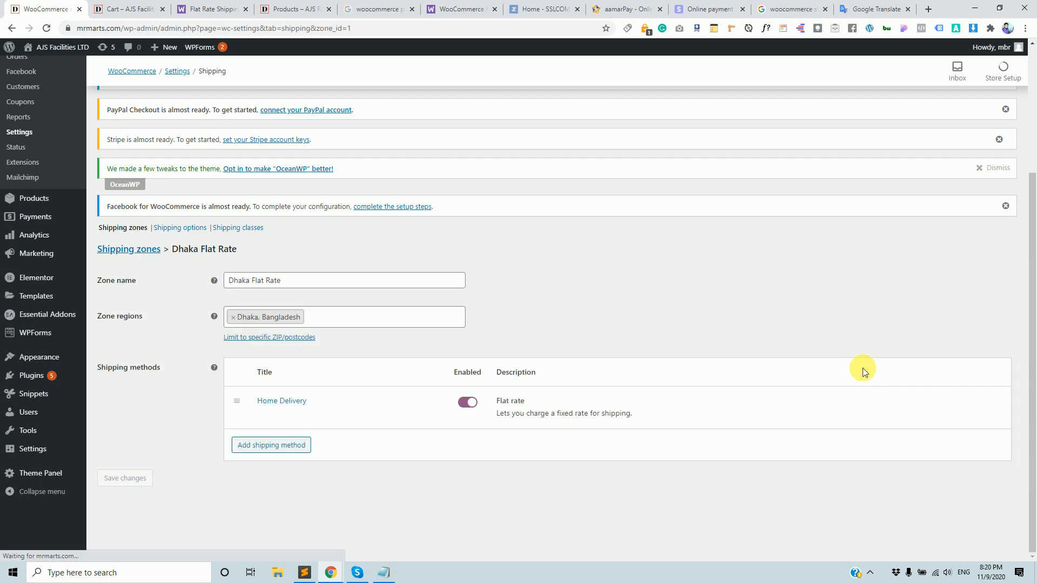
Reload the cart so shipping picks up the new per-item Home Delivery cost.
{"action": "left_click", "coordinate": [142, 9]}
{"action": "left_click", "coordinate": [171, 34]}
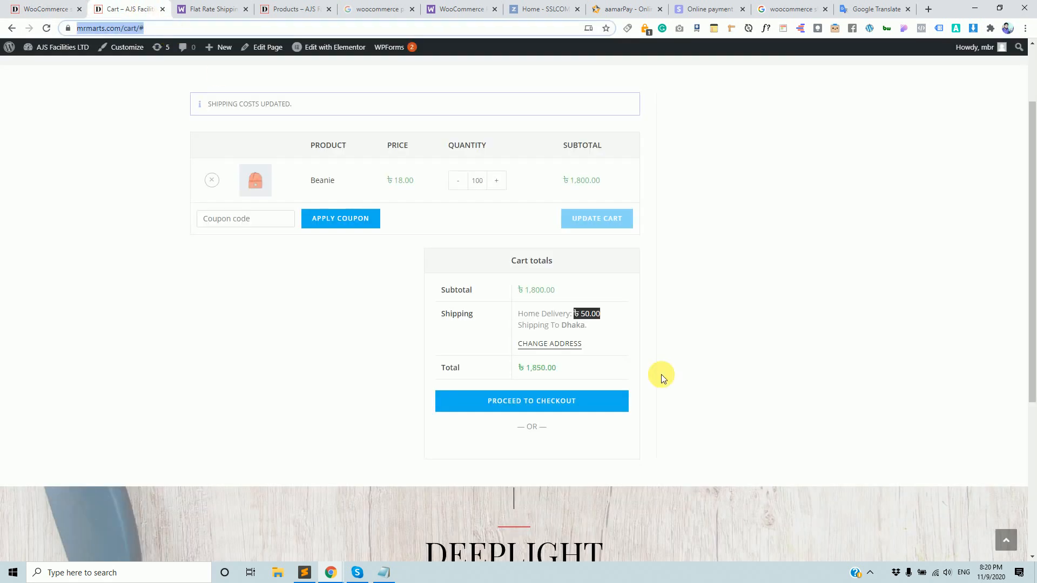
{"action": "left_click", "coordinate": [742, 355]}
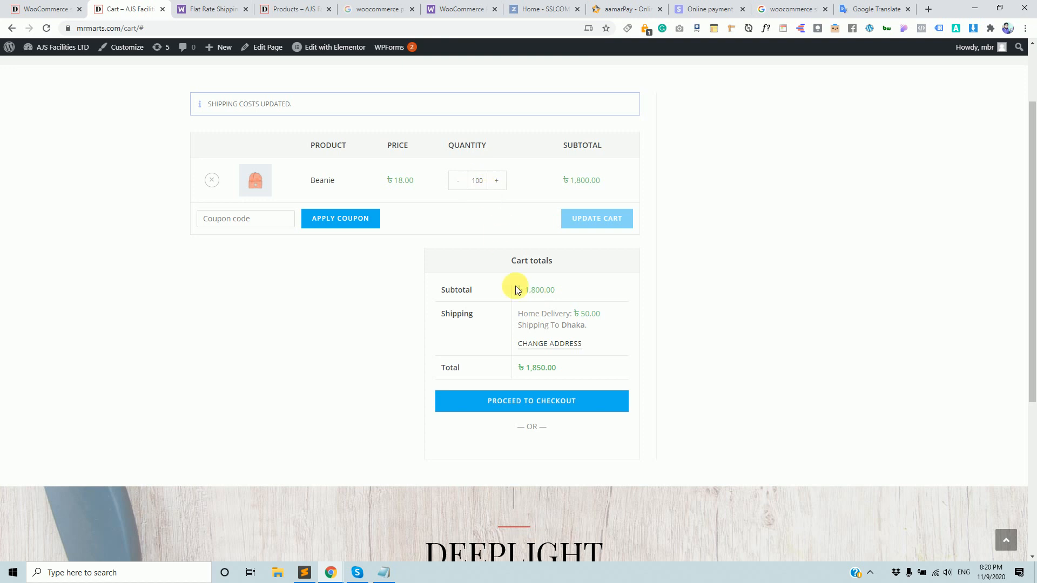
{"action": "left_click_drag", "start_coordinate": [574, 313], "coordinate": [594, 322]}
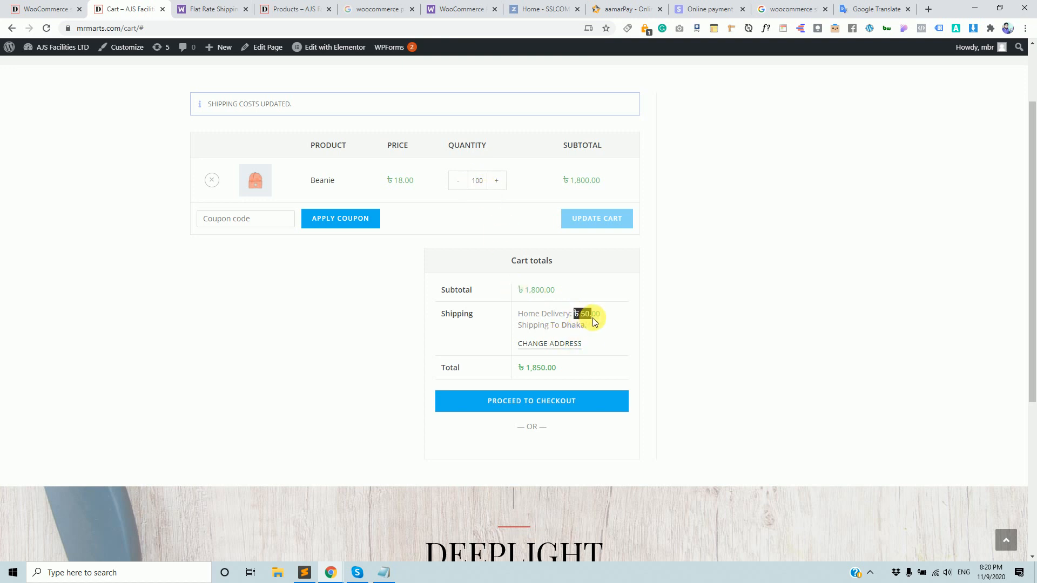
{"action": "left_click", "coordinate": [60, 10]}
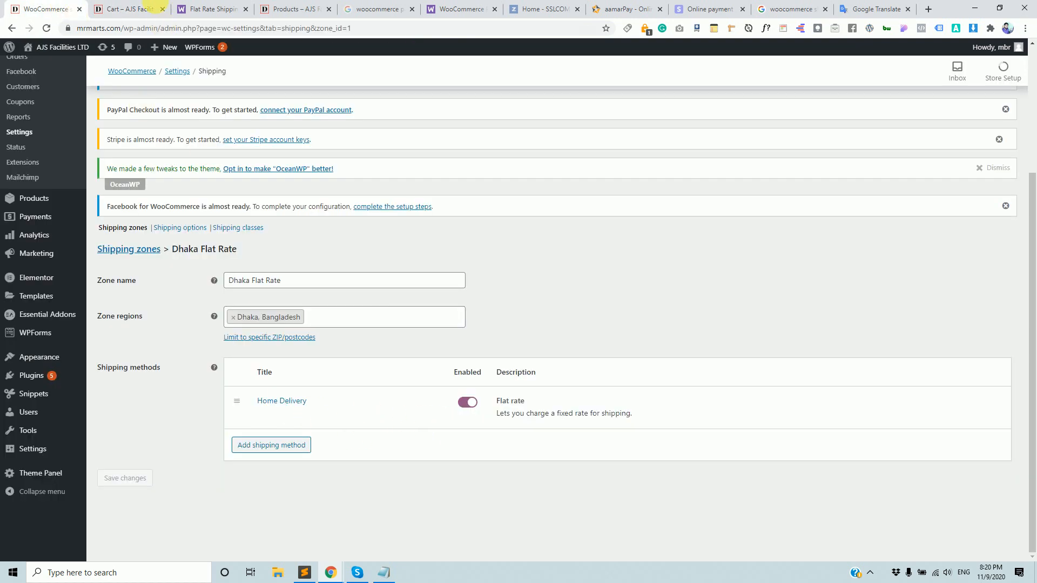
{"action": "left_click", "coordinate": [141, 10]}
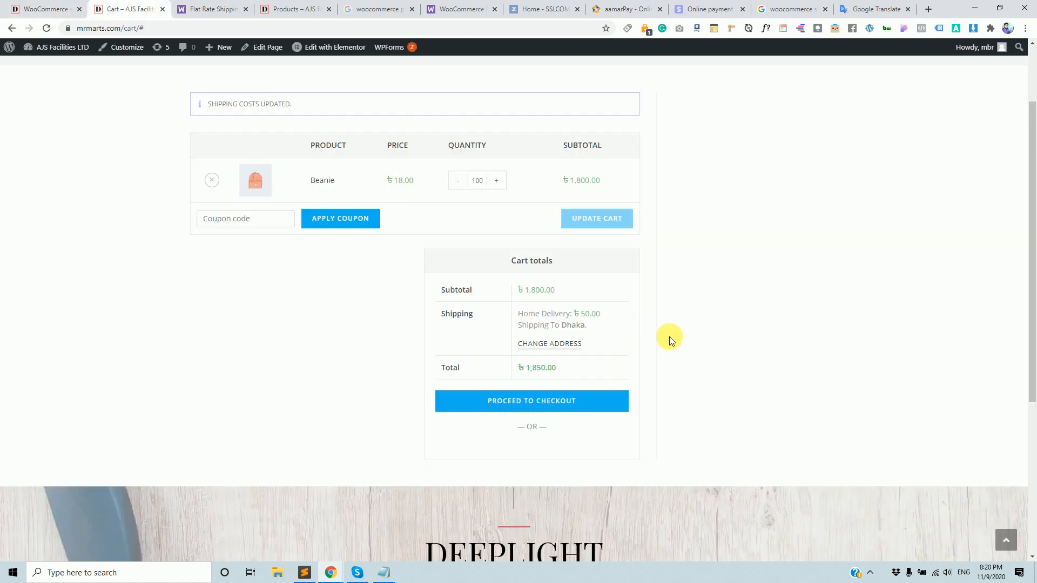
{"action": "left_click", "coordinate": [254, 29]}
{"action": "key", "text": "Return"}
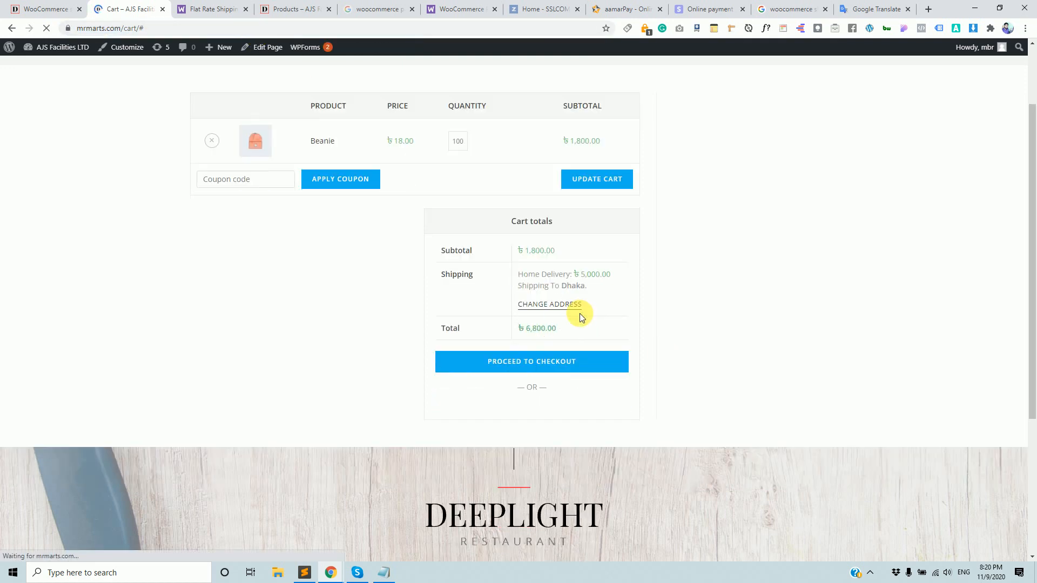
Lower the Beanie quantity to 93 and update the cart, giving ৳4,650.00 shipping.
{"action": "double_click", "coordinate": [616, 275]}
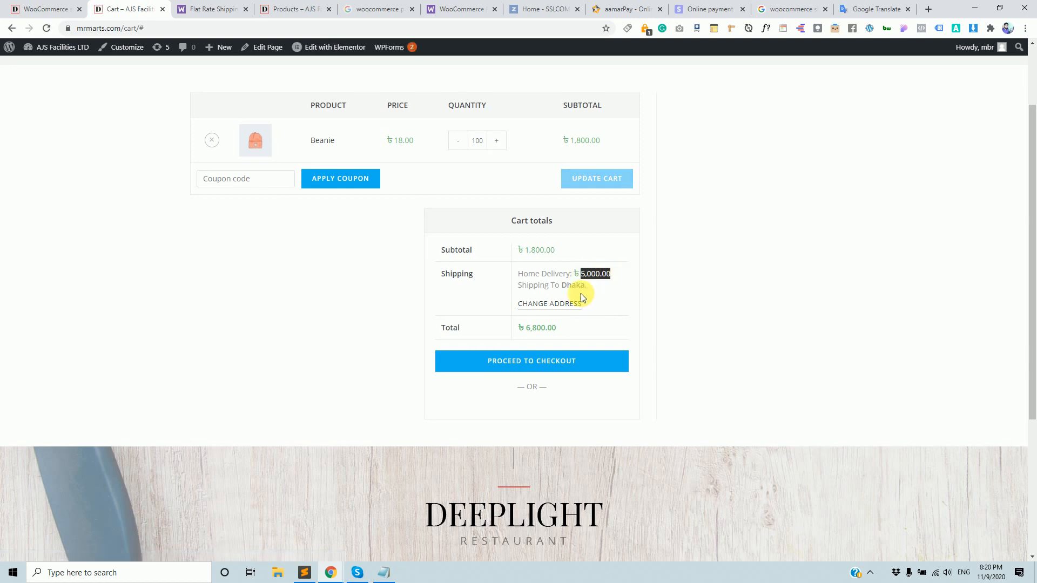
{"action": "left_click", "coordinate": [458, 141]}
{"action": "left_click", "coordinate": [458, 141]}
{"action": "left_click", "coordinate": [459, 141]}
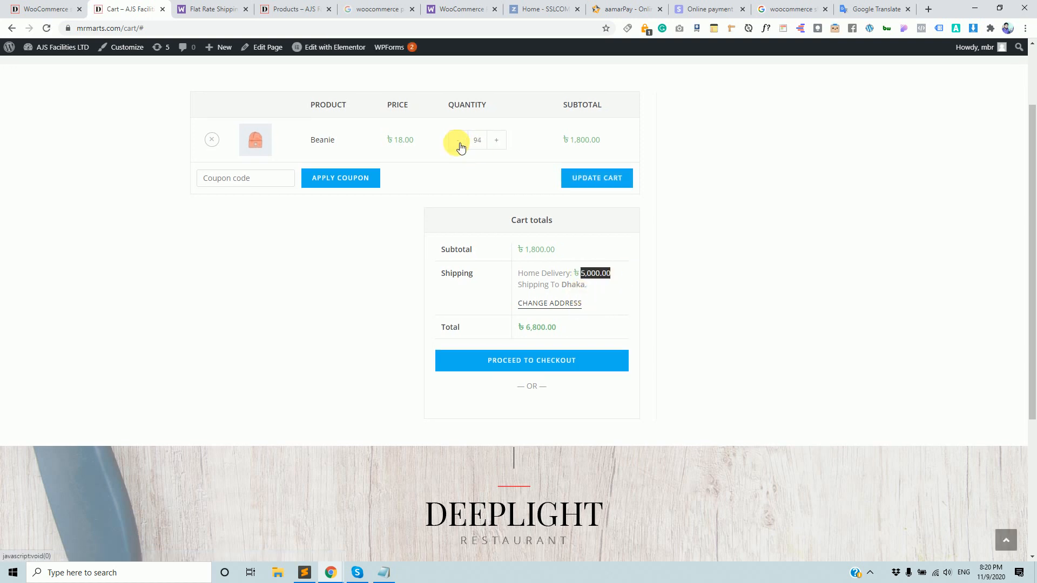
{"action": "left_click", "coordinate": [459, 142]}
{"action": "left_click", "coordinate": [613, 178]}
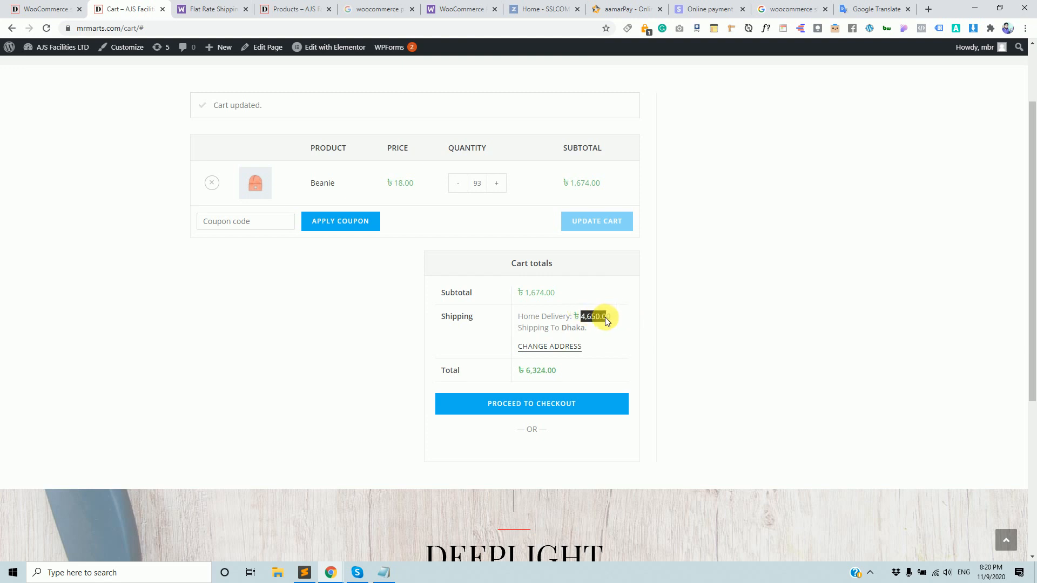
{"action": "left_click", "coordinate": [667, 332]}
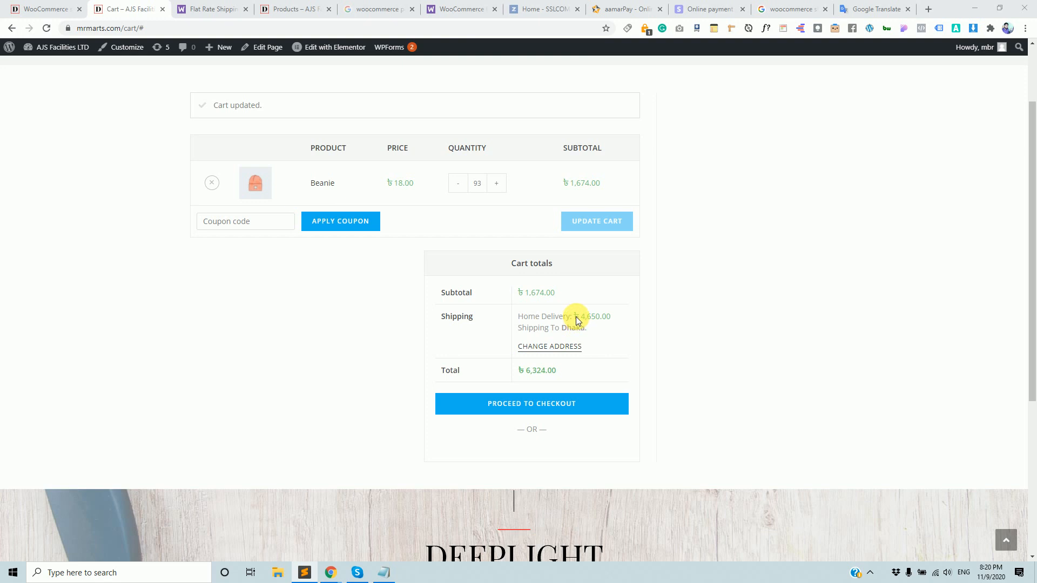
Open the Home Delivery flat-rate settings and select the 50 in the [qty]*50 cost.
{"action": "left_click", "coordinate": [32, 9]}
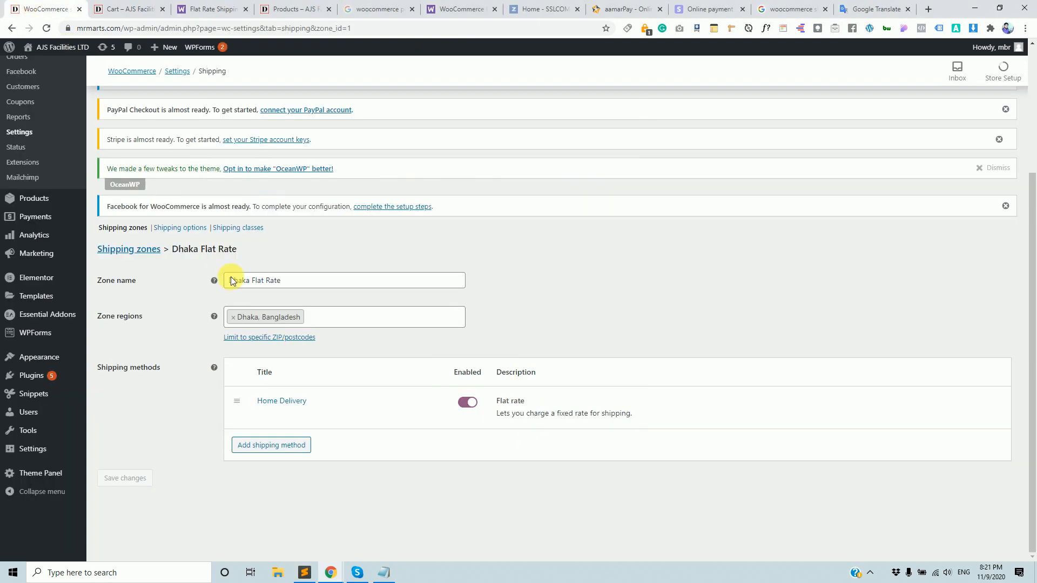
{"action": "left_click", "coordinate": [263, 415]}
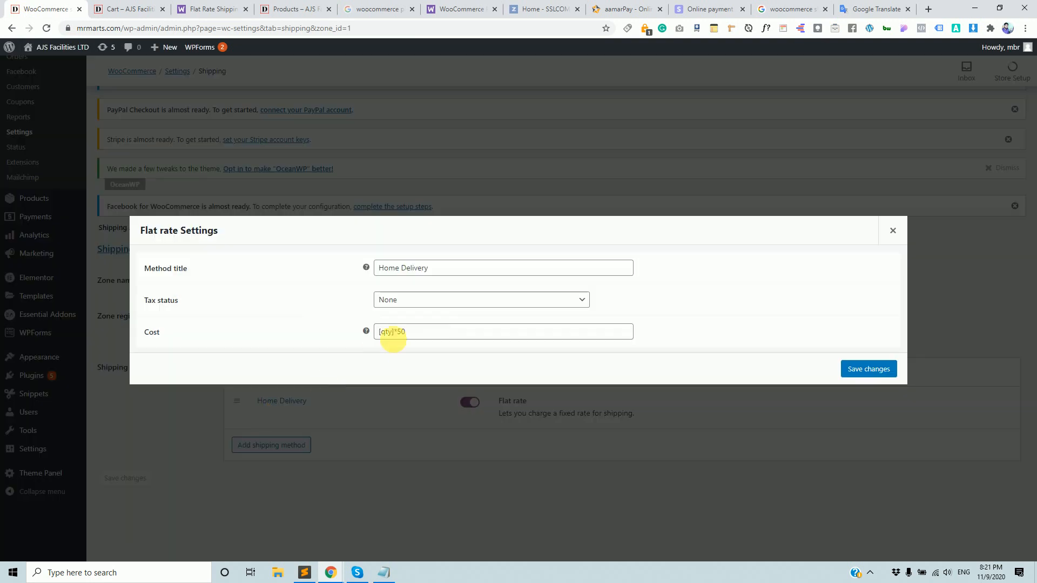
{"action": "left_click_drag", "start_coordinate": [398, 335], "coordinate": [380, 338]}
{"action": "left_click", "coordinate": [419, 338]}
{"action": "double_click", "coordinate": [403, 337]}
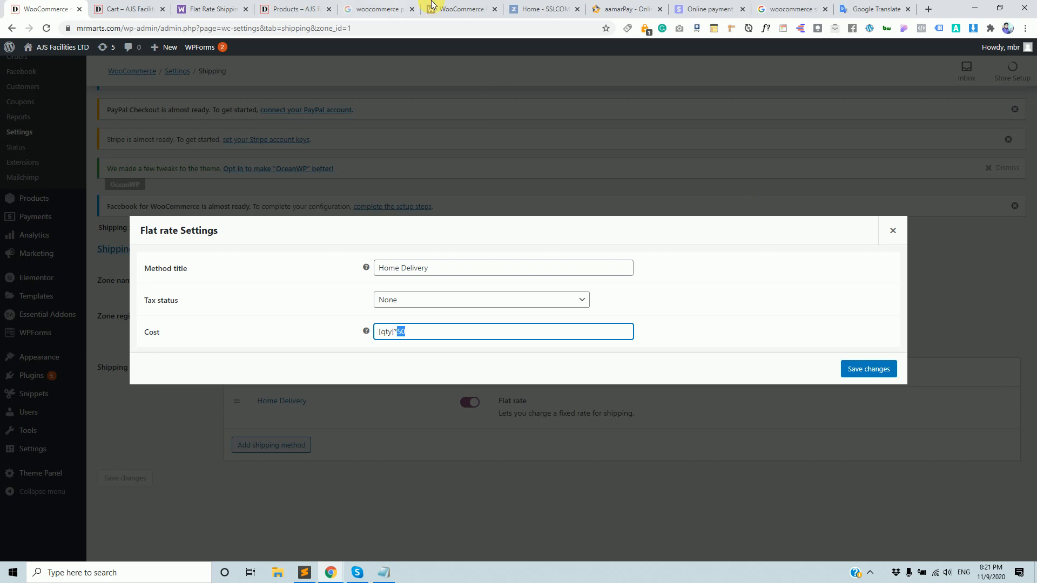
{"action": "left_click", "coordinate": [463, 7]}
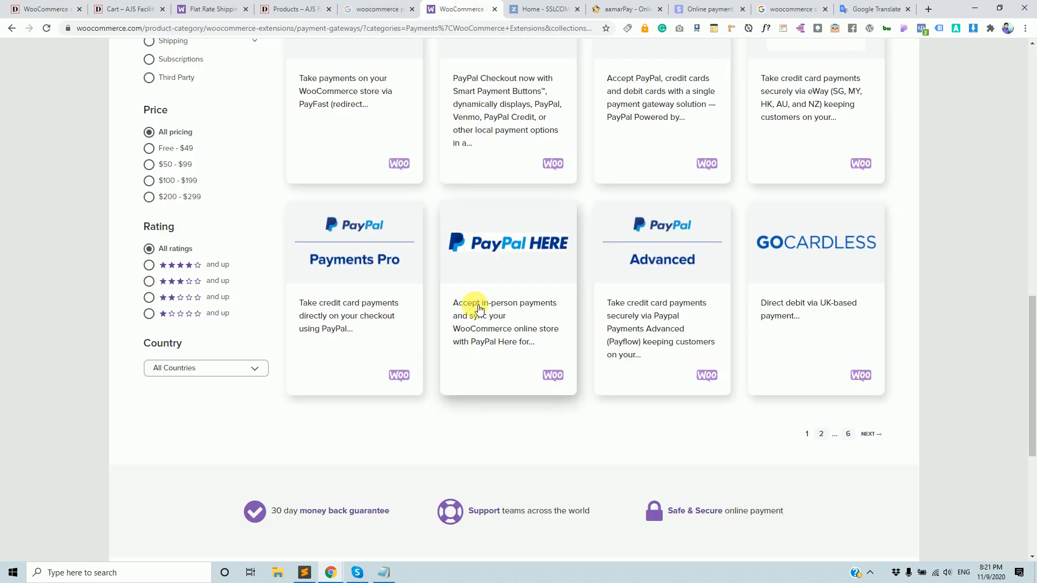
Search the Flat Rate Shipping guide for 'perce'.
{"action": "left_click", "coordinate": [208, 9]}
{"action": "scroll", "coordinate": [584, 418], "scroll_direction": "down", "scroll_amount": 4}
{"action": "scroll", "coordinate": [584, 418], "scroll_direction": "up", "scroll_amount": 4}
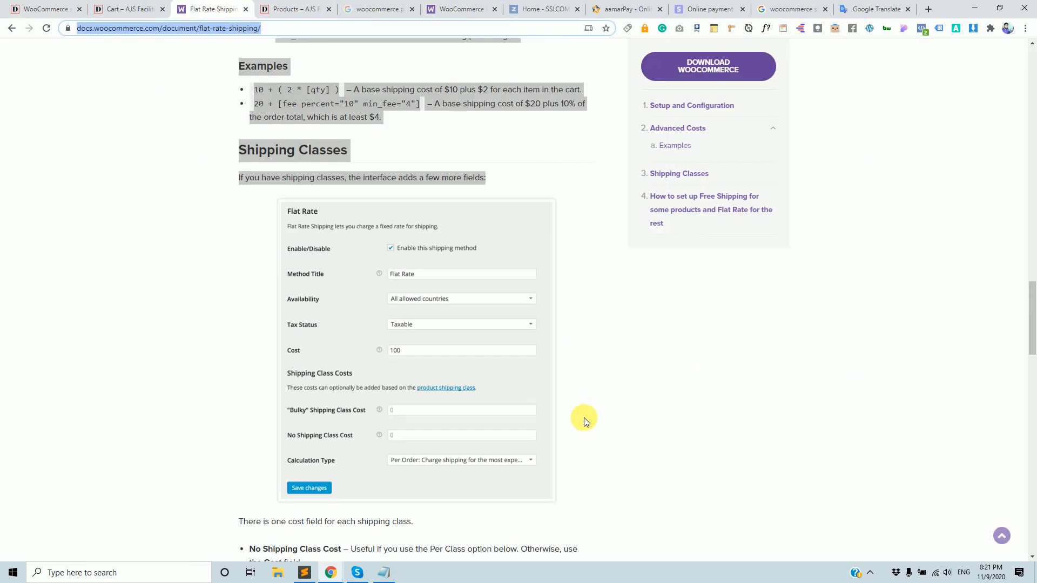
{"action": "key", "text": "ctrl+f"}
{"action": "type", "text": "pe"}
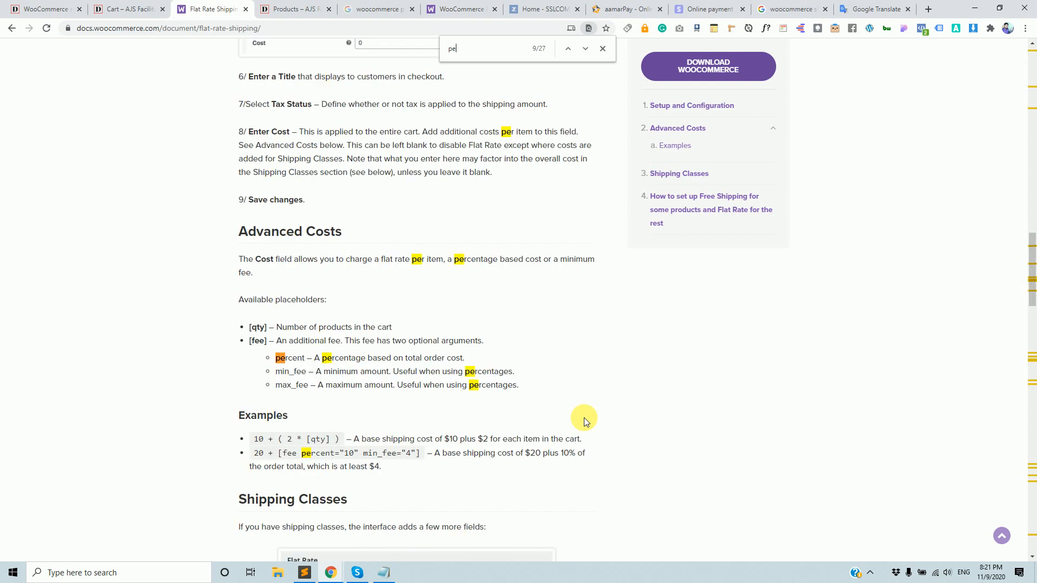
{"action": "type", "text": "rce"}
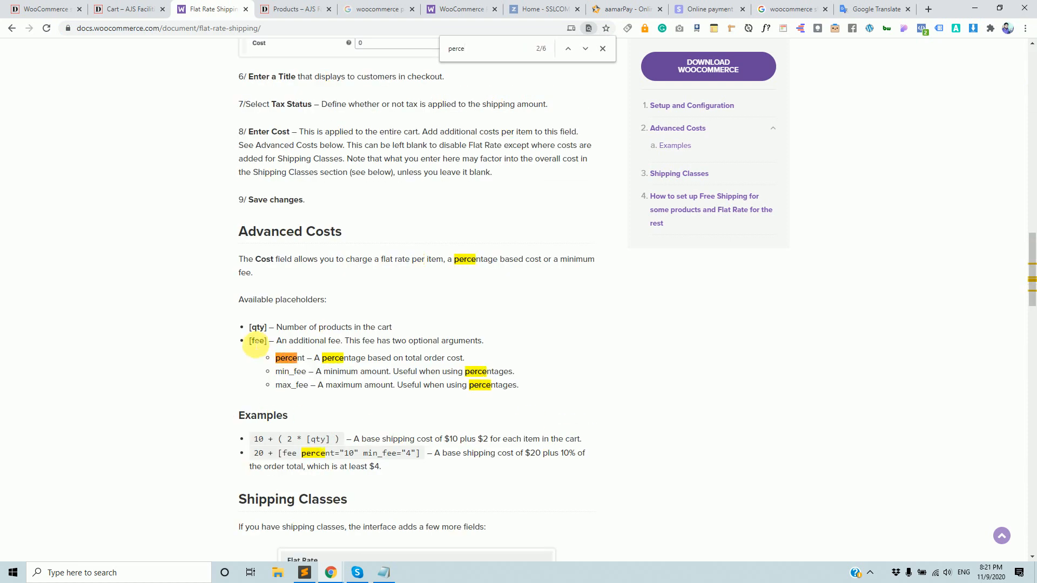
Select the [fee] placeholder and review the percent, min_fee and max_fee examples.
{"action": "left_click_drag", "start_coordinate": [249, 344], "coordinate": [269, 343]}
{"action": "key", "text": "ctrl+c"}
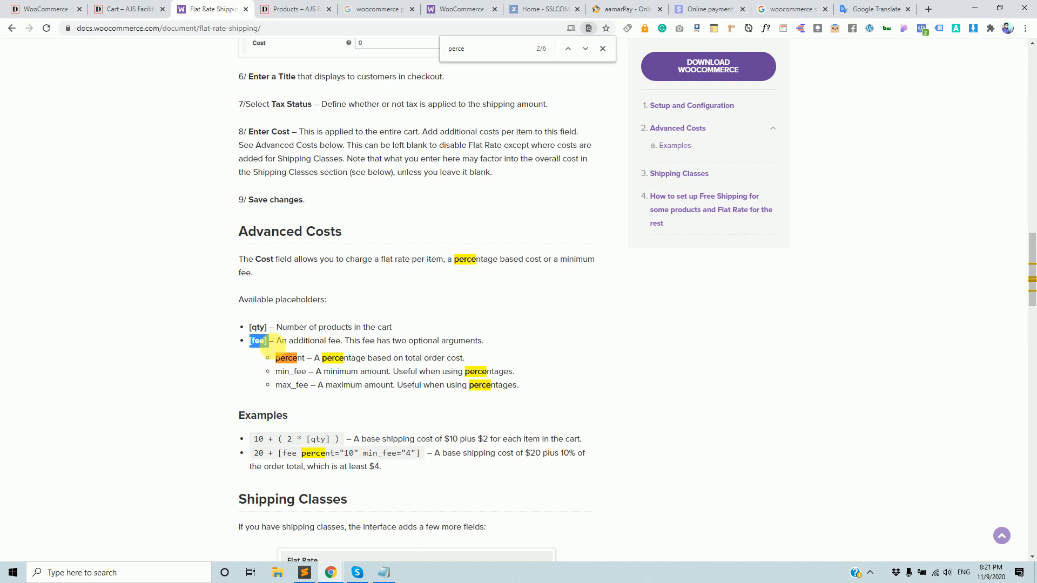
{"action": "scroll", "coordinate": [363, 414], "scroll_direction": "down", "scroll_amount": 2}
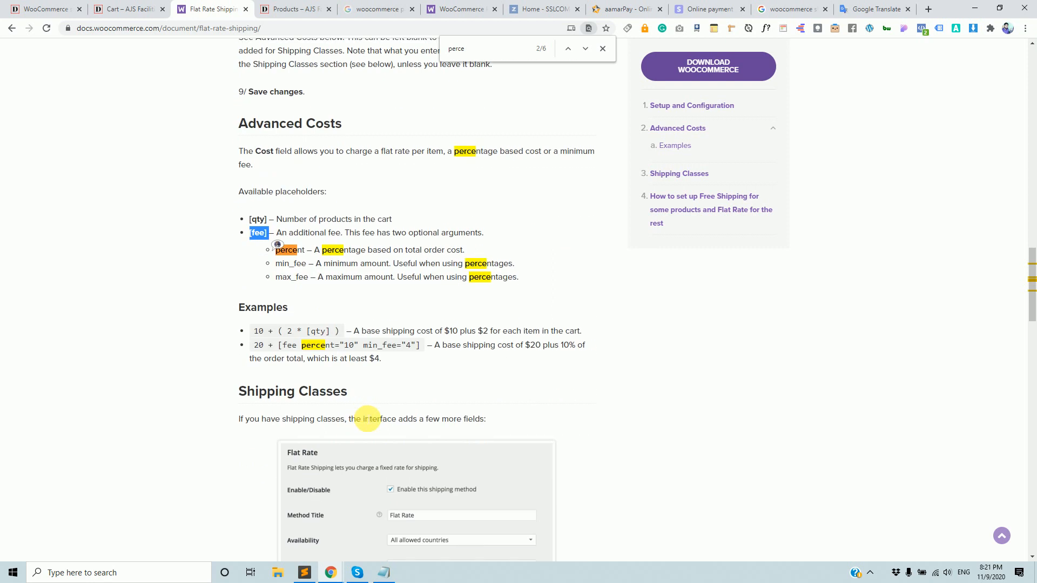
{"action": "scroll", "coordinate": [368, 419], "scroll_direction": "down", "scroll_amount": 7}
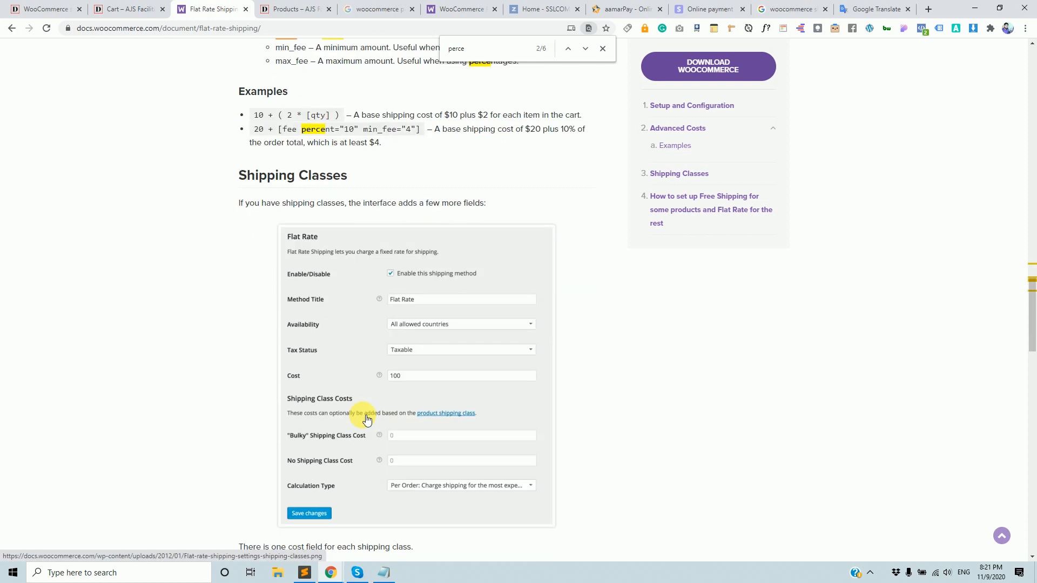
{"action": "scroll", "coordinate": [366, 420], "scroll_direction": "down", "scroll_amount": 1}
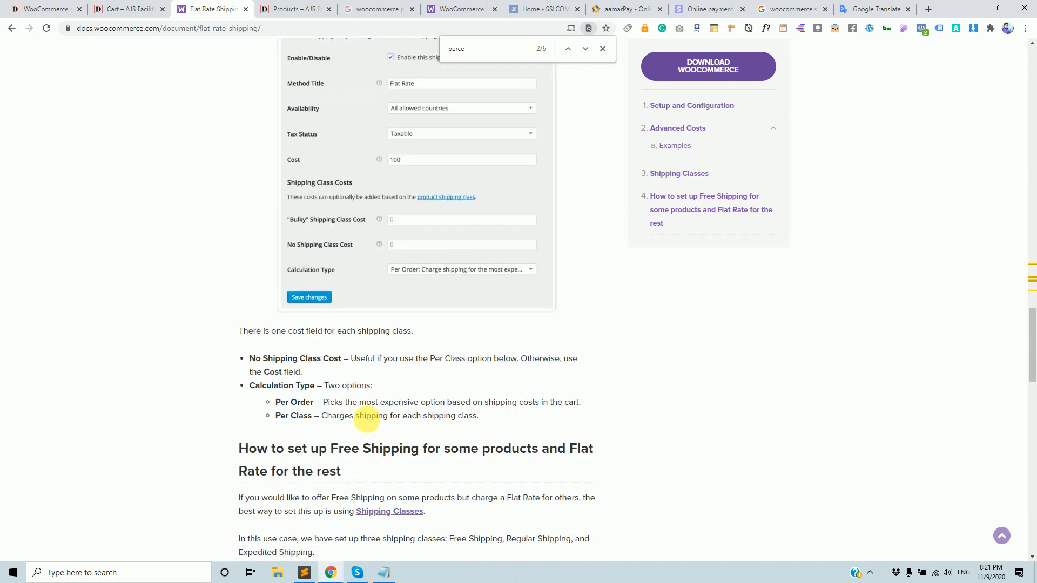
{"action": "scroll", "coordinate": [367, 420], "scroll_direction": "up", "scroll_amount": 6}
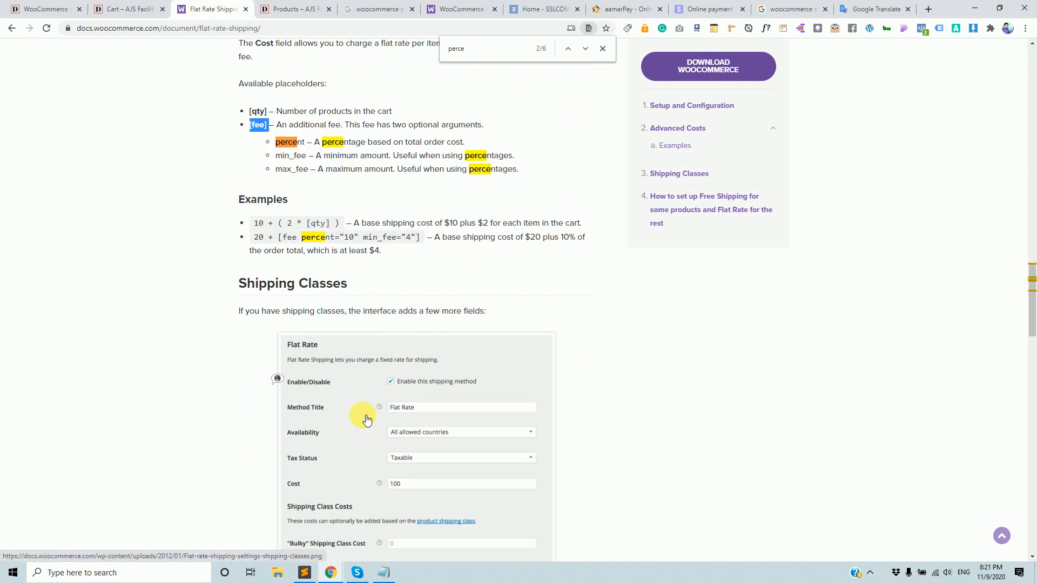
{"action": "scroll", "coordinate": [365, 422], "scroll_direction": "up", "scroll_amount": 2}
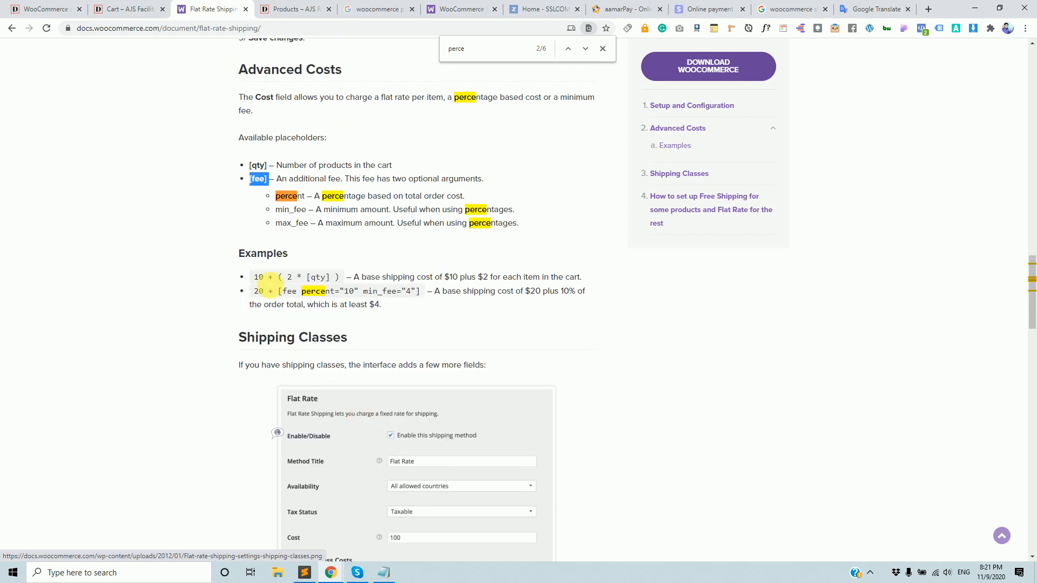
Change the Home Delivery cost to [fee] *.10 and save it.
{"action": "left_click", "coordinate": [37, 9]}
{"action": "left_click", "coordinate": [398, 331]}
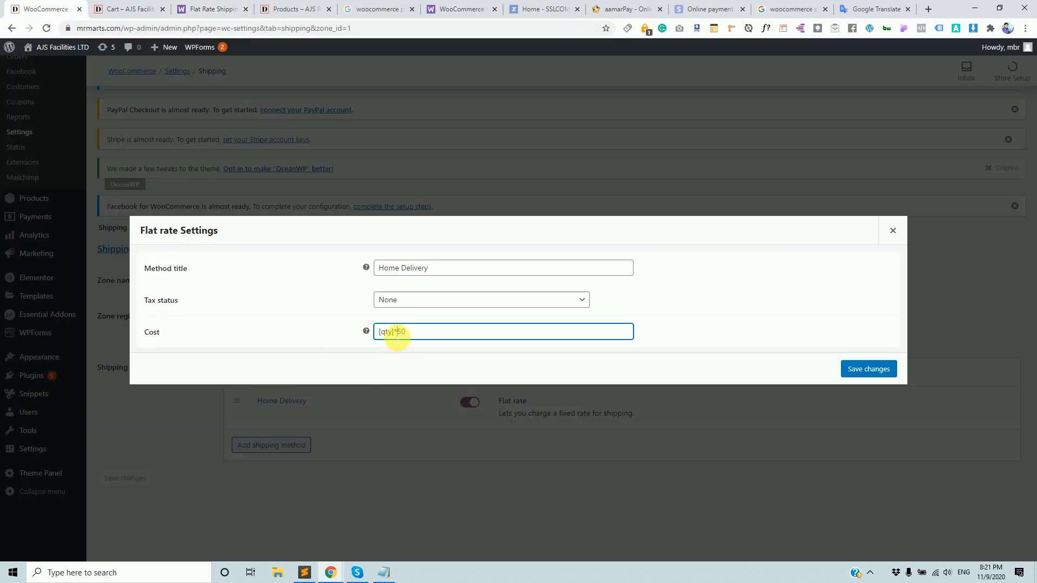
{"action": "mouse_move", "coordinate": [396, 335]}
{"action": "left_mouse_down"}
{"action": "mouse_move", "coordinate": [376, 332]}
{"action": "mouse_move", "coordinate": [416, 334]}
{"action": "mouse_move", "coordinate": [400, 332]}
{"action": "left_mouse_up"}
{"action": "key", "text": "ctrl+v"}
{"action": "left_click", "coordinate": [433, 337]}
{"action": "key", "text": "BackSpace"}
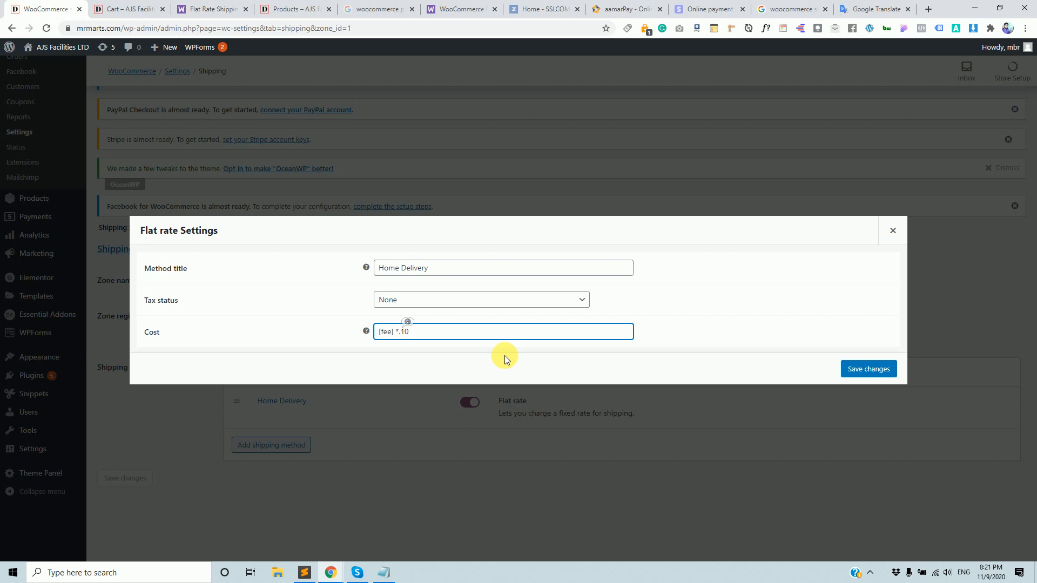
{"action": "left_click", "coordinate": [868, 369]}
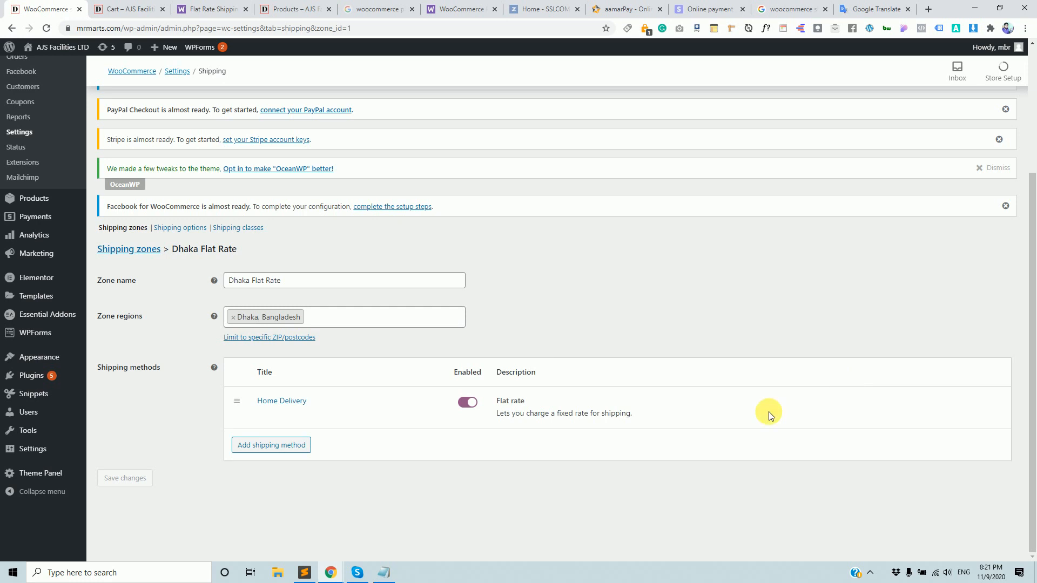
Reload the cart page to apply the new shipping cost.
{"action": "left_click", "coordinate": [127, 8]}
{"action": "left_click", "coordinate": [161, 30]}
{"action": "key", "text": "Return"}
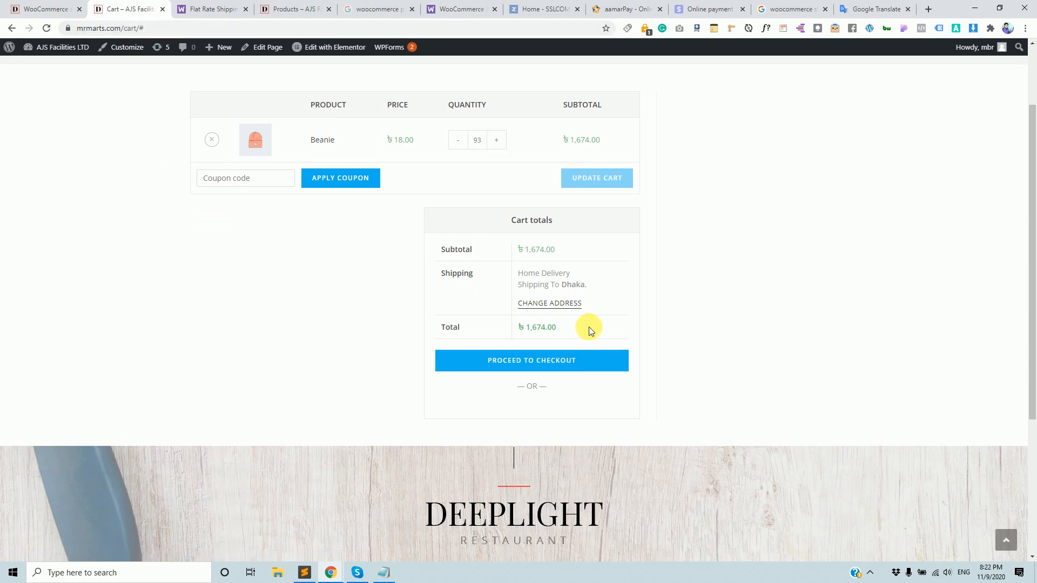
Check the cart shows no Home Delivery charge and a ৳1,674.00 total.
{"action": "scroll", "coordinate": [575, 307], "scroll_direction": "up", "scroll_amount": 1}
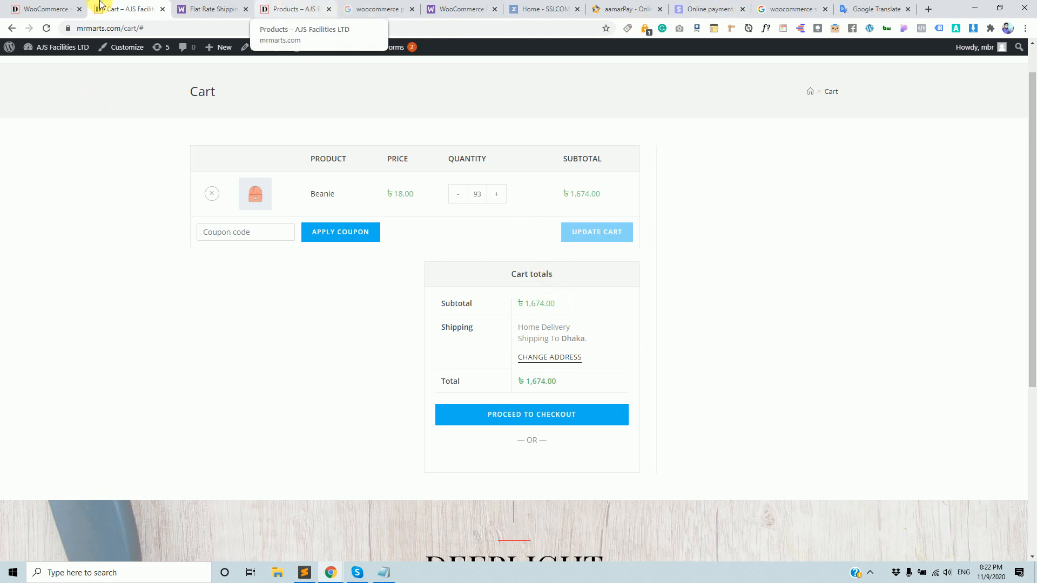
{"action": "left_click", "coordinate": [46, 9]}
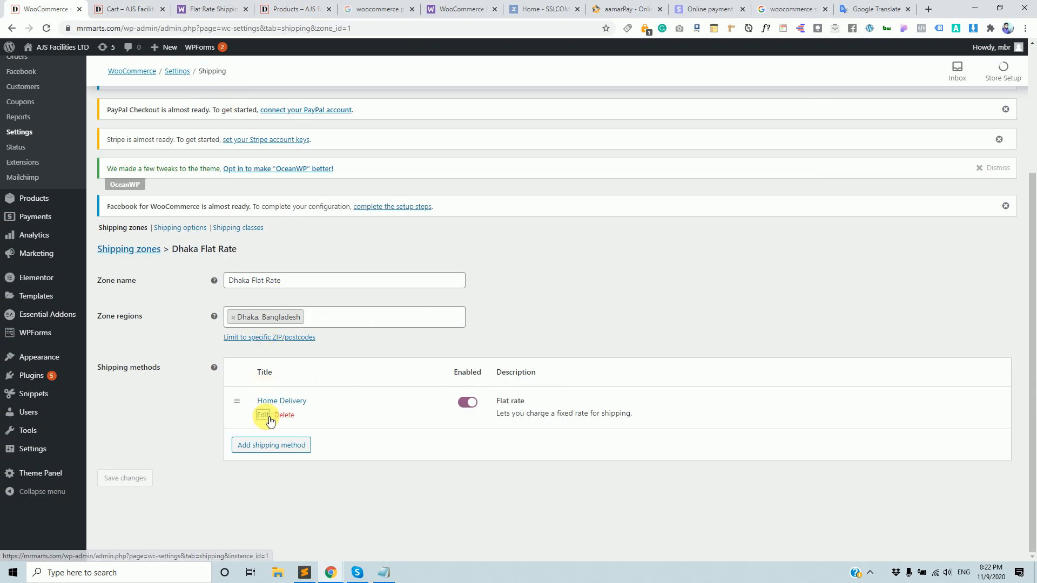
Change the Home Delivery cost from [fee] *.10 to [qty] *.10 and save.
{"action": "left_click", "coordinate": [263, 414]}
{"action": "left_click", "coordinate": [387, 331]}
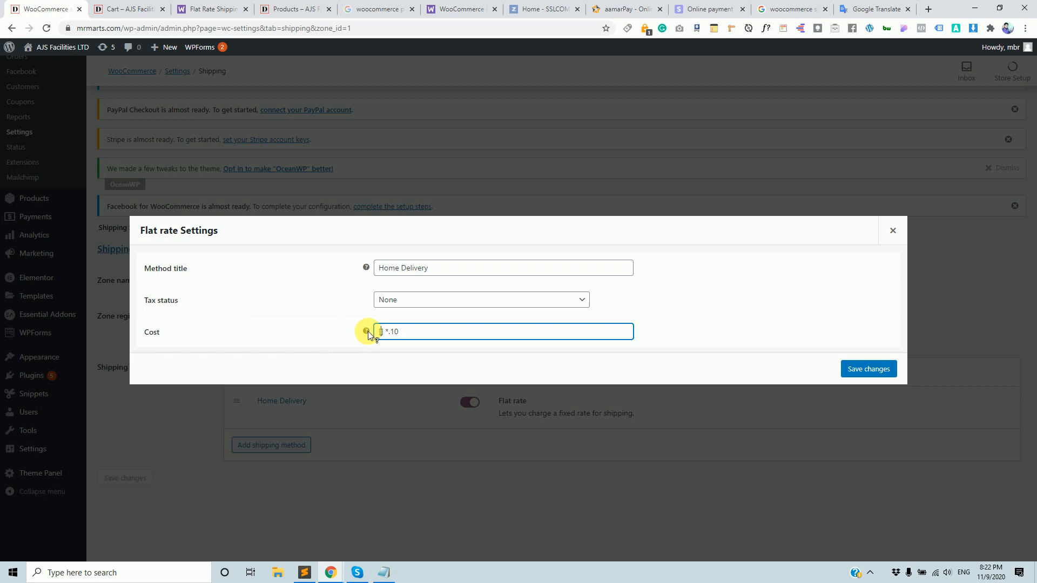
{"action": "mouse_move", "coordinate": [369, 333]}
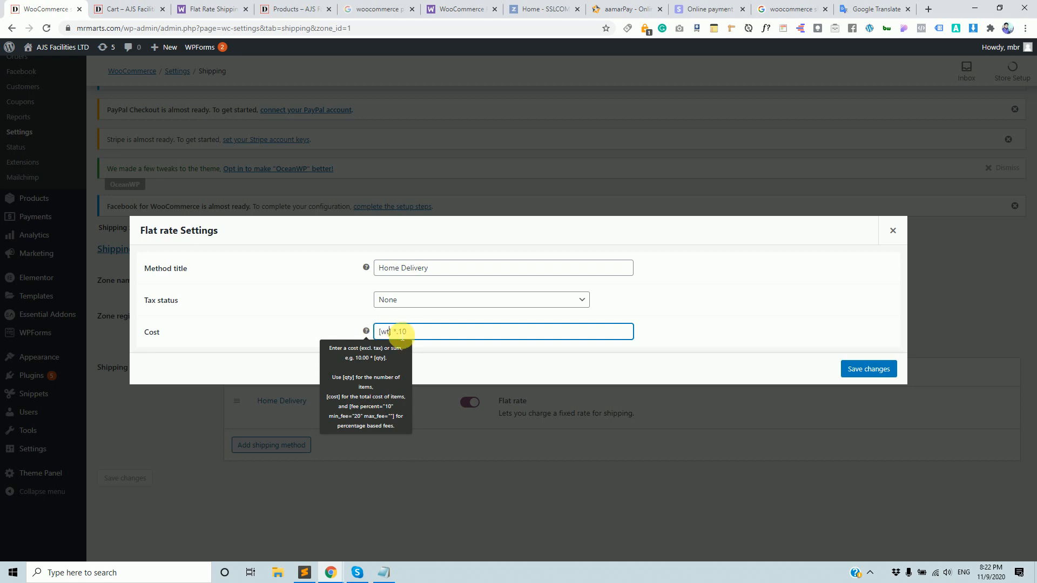
{"action": "type", "text": "qty]"}
{"action": "left_click", "coordinate": [450, 339]}
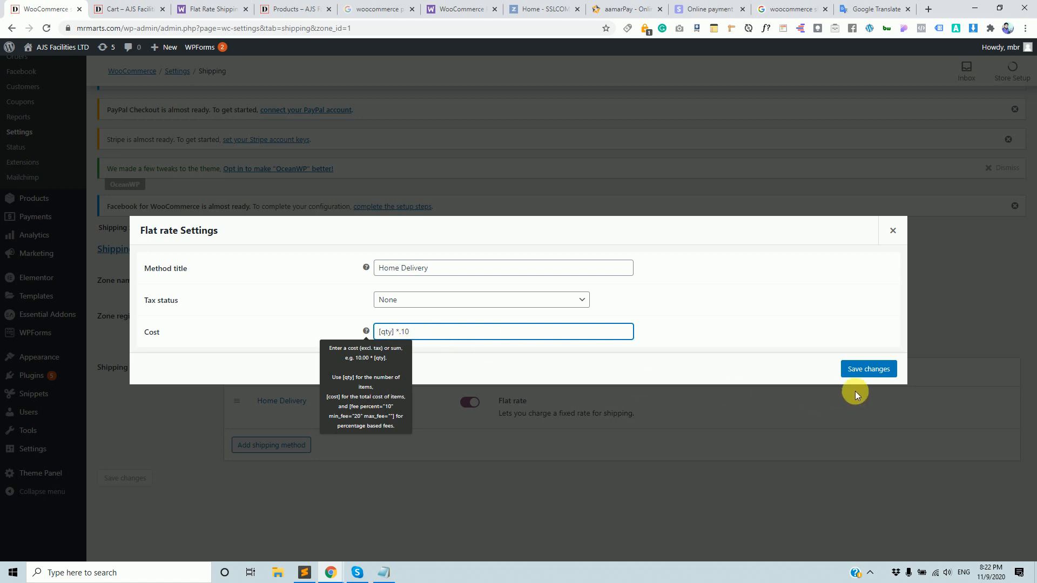
{"action": "left_click", "coordinate": [868, 369]}
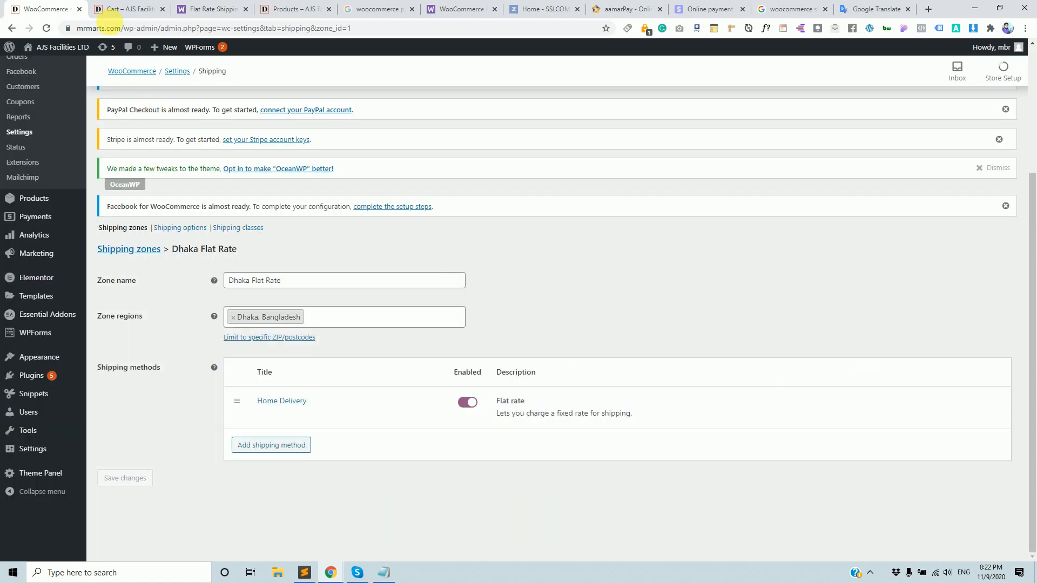
Reload the cart to confirm ৳9.30 shipping and a ৳1,683.30 total.
{"action": "left_click", "coordinate": [132, 9]}
{"action": "left_click", "coordinate": [166, 27]}
{"action": "key", "text": "Return"}
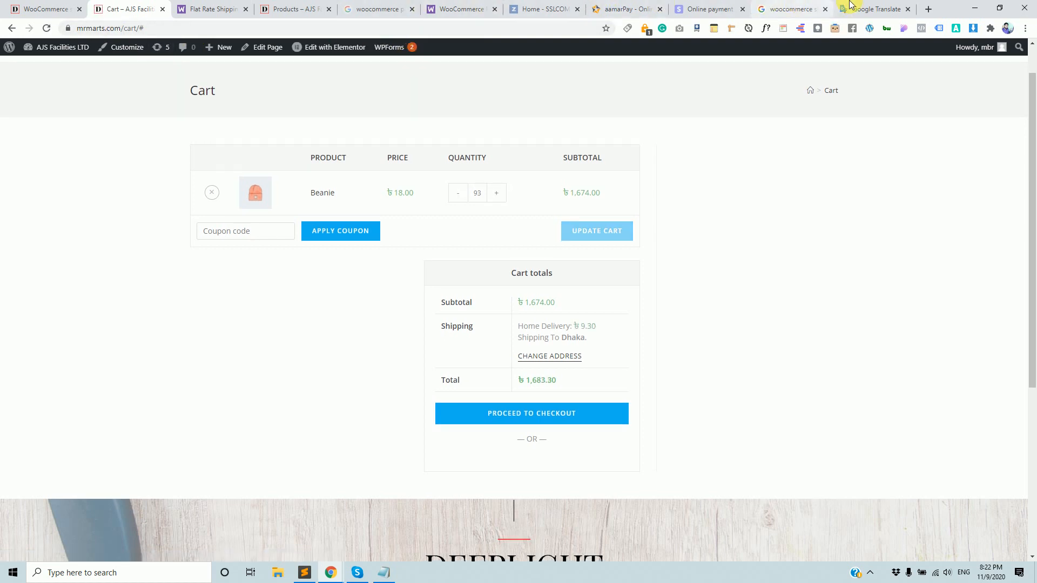
{"action": "left_click", "coordinate": [319, 9]}
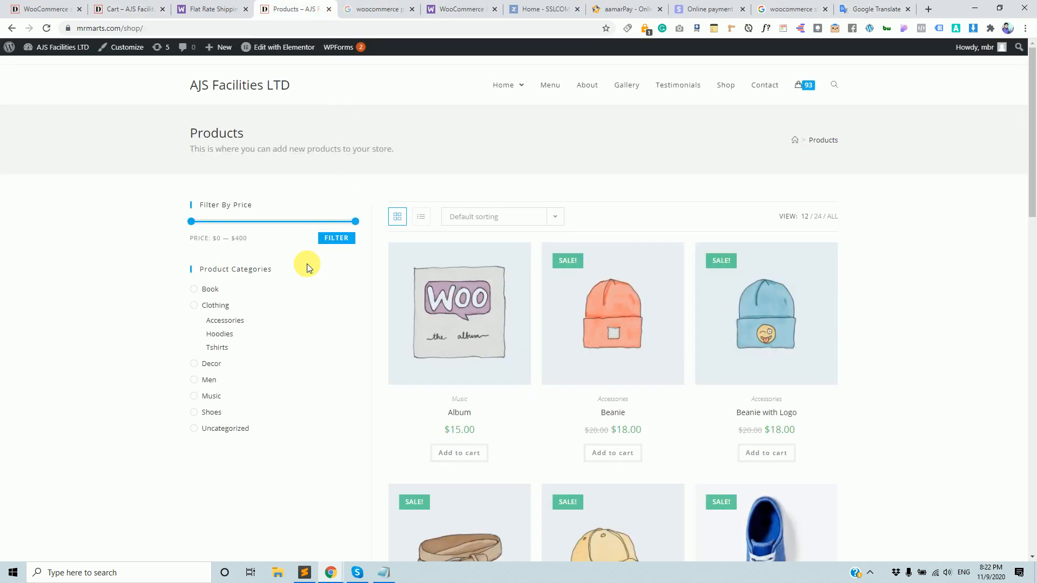
Scroll the Flat Rate Shipping guide to the Advanced Costs examples.
{"action": "left_click", "coordinate": [208, 9]}
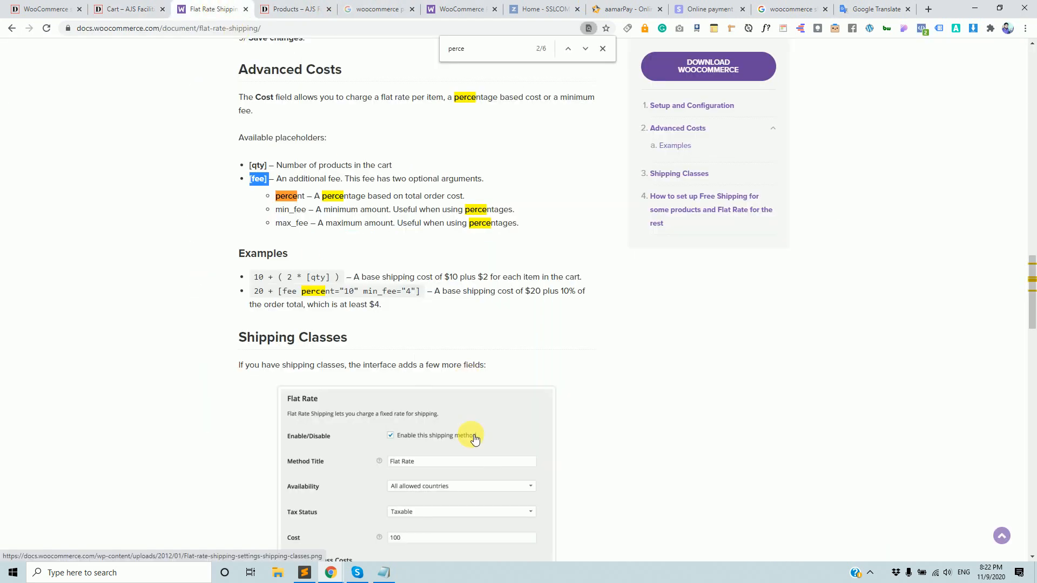
{"action": "scroll", "coordinate": [475, 439], "scroll_direction": "up", "scroll_amount": 1}
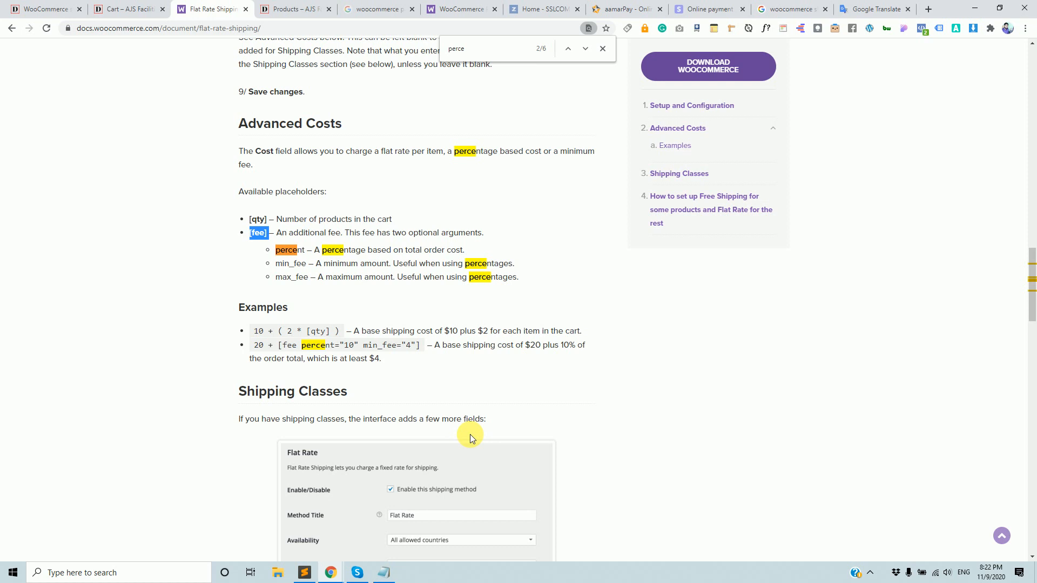
{"action": "left_click", "coordinate": [291, 356]}
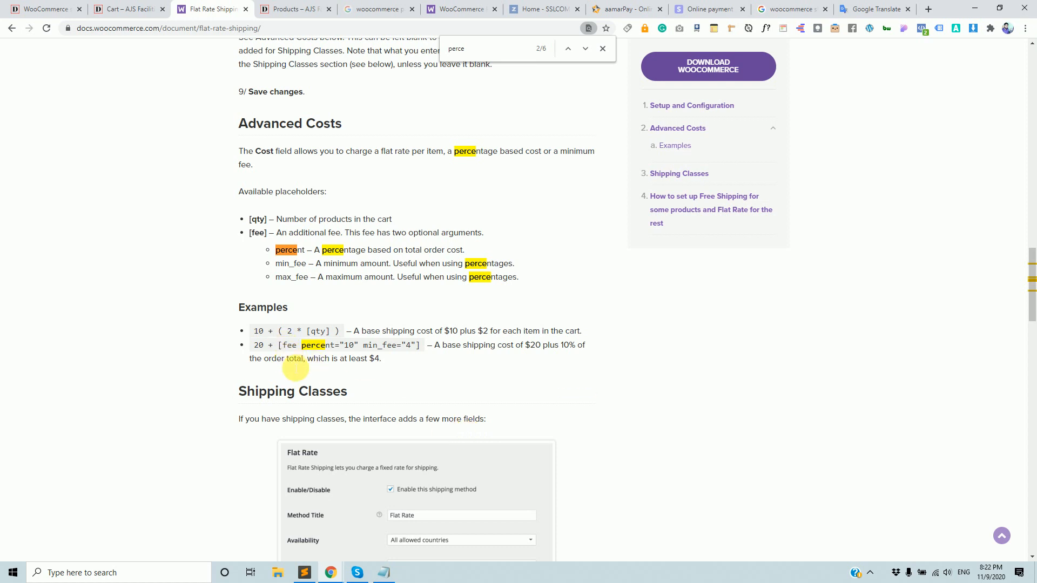
{"action": "scroll", "coordinate": [294, 369], "scroll_direction": "down", "scroll_amount": 5}
{"action": "scroll", "coordinate": [293, 370], "scroll_direction": "down", "scroll_amount": 12}
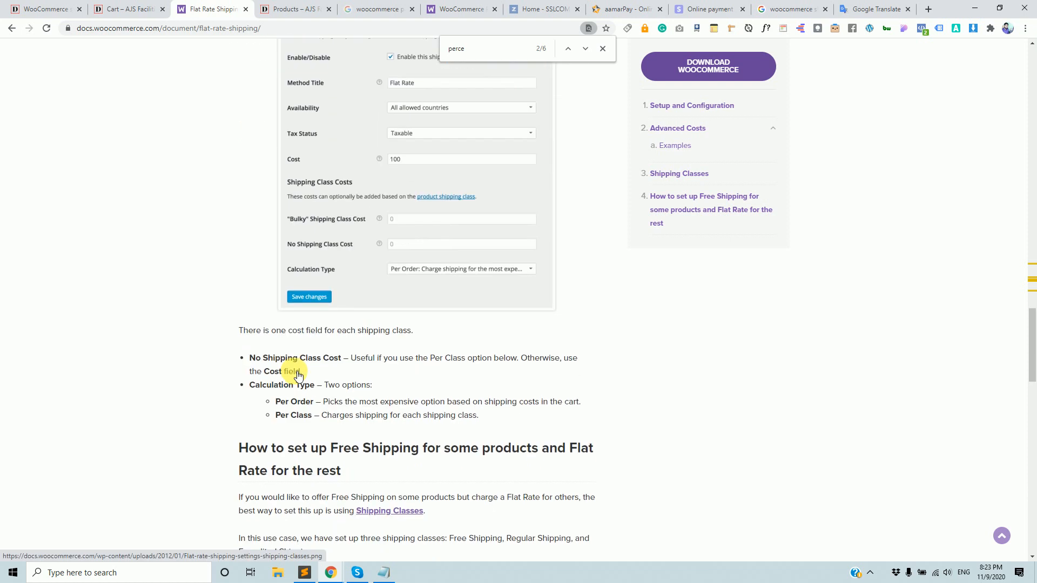
{"action": "scroll", "coordinate": [298, 375], "scroll_direction": "down", "scroll_amount": 13}
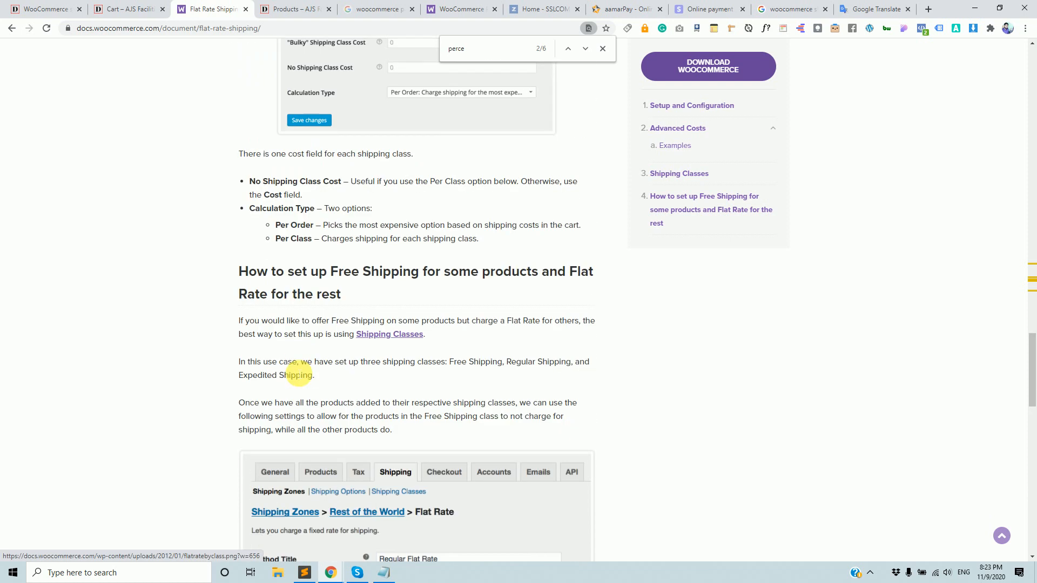
{"action": "scroll", "coordinate": [299, 373], "scroll_direction": "down", "scroll_amount": 4}
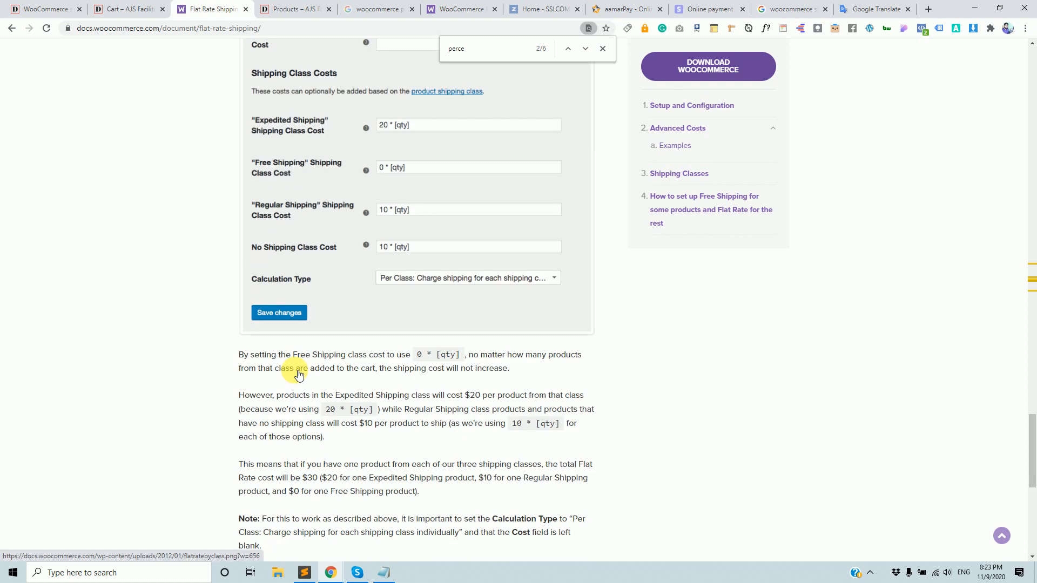
{"action": "scroll", "coordinate": [299, 375], "scroll_direction": "down", "scroll_amount": 3}
{"action": "scroll", "coordinate": [298, 374], "scroll_direction": "down", "scroll_amount": 4}
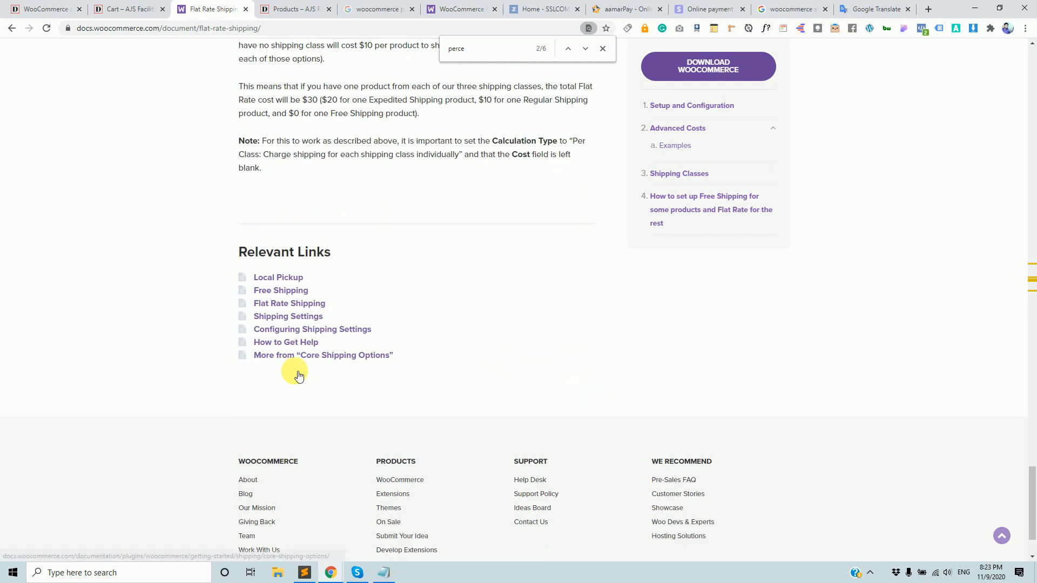
{"action": "scroll", "coordinate": [299, 374], "scroll_direction": "up", "scroll_amount": 15}
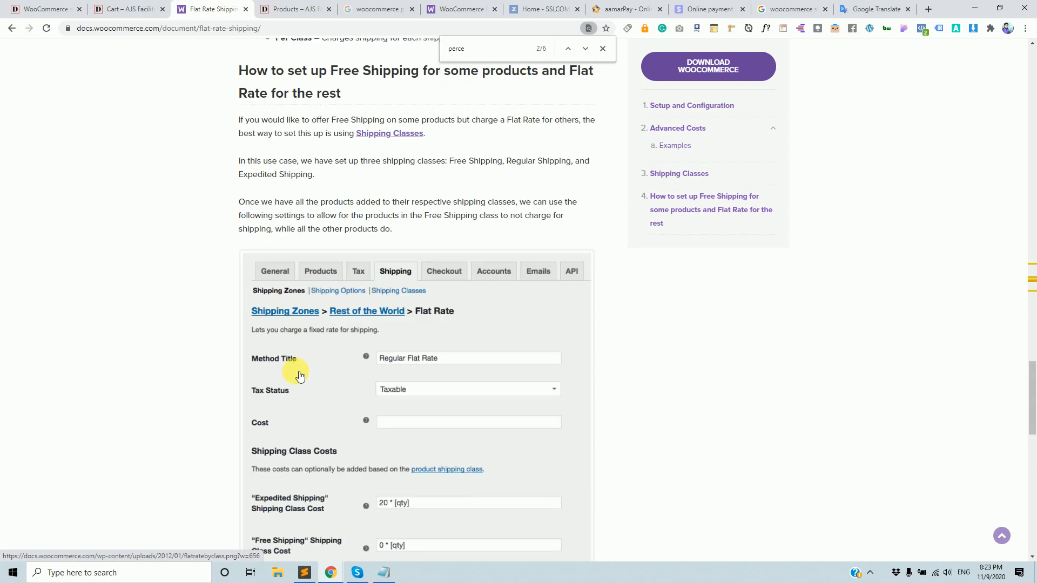
{"action": "scroll", "coordinate": [300, 376], "scroll_direction": "up", "scroll_amount": 9}
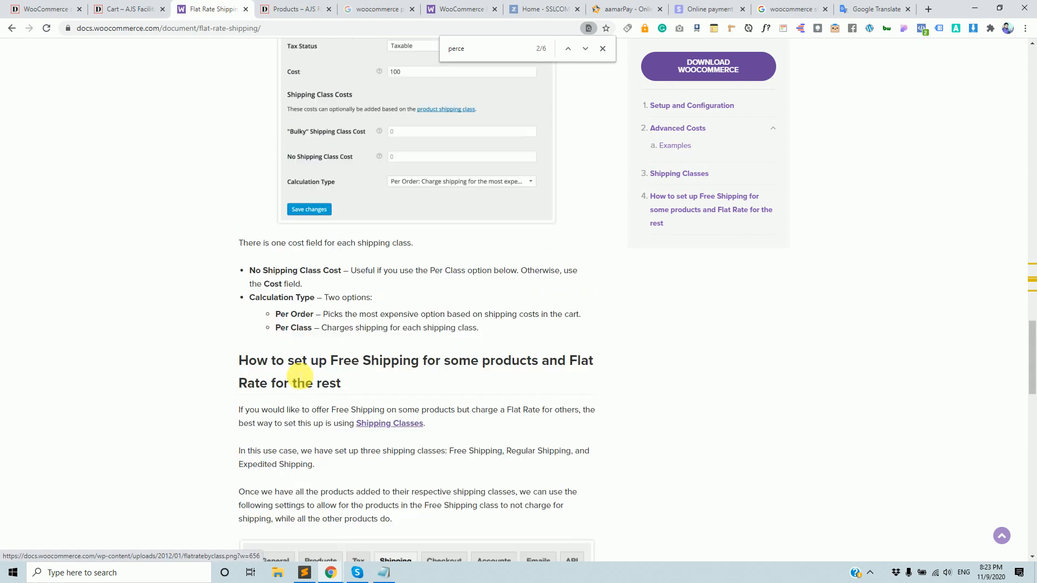
{"action": "scroll", "coordinate": [300, 376], "scroll_direction": "up", "scroll_amount": 5}
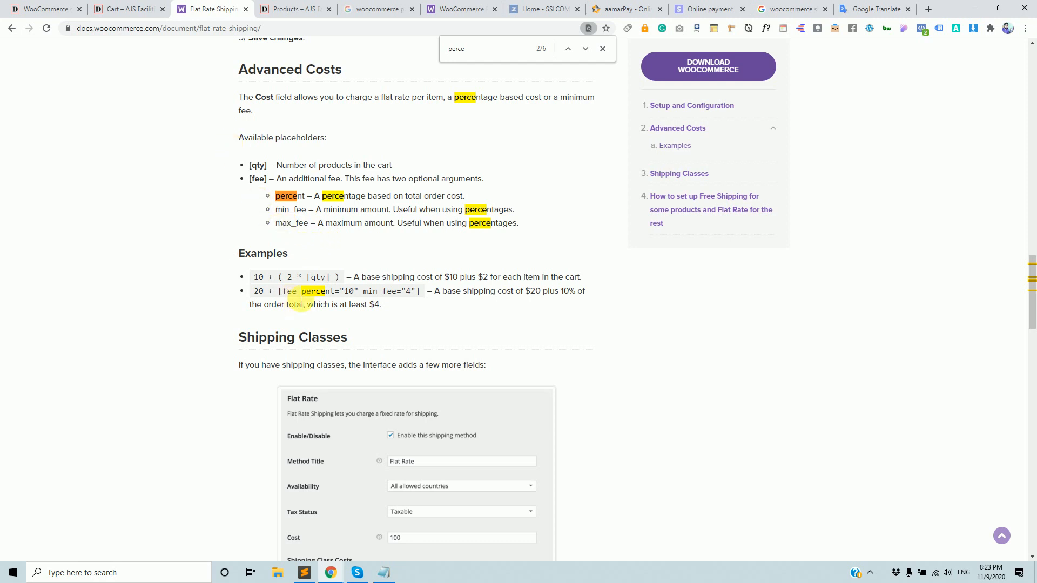
Copy the [fee percent="10" min_fee="4"] example from the guide.
{"action": "left_click_drag", "start_coordinate": [279, 291], "coordinate": [423, 296]}
{"action": "right_click", "coordinate": [413, 293]}
{"action": "left_click", "coordinate": [422, 298]}
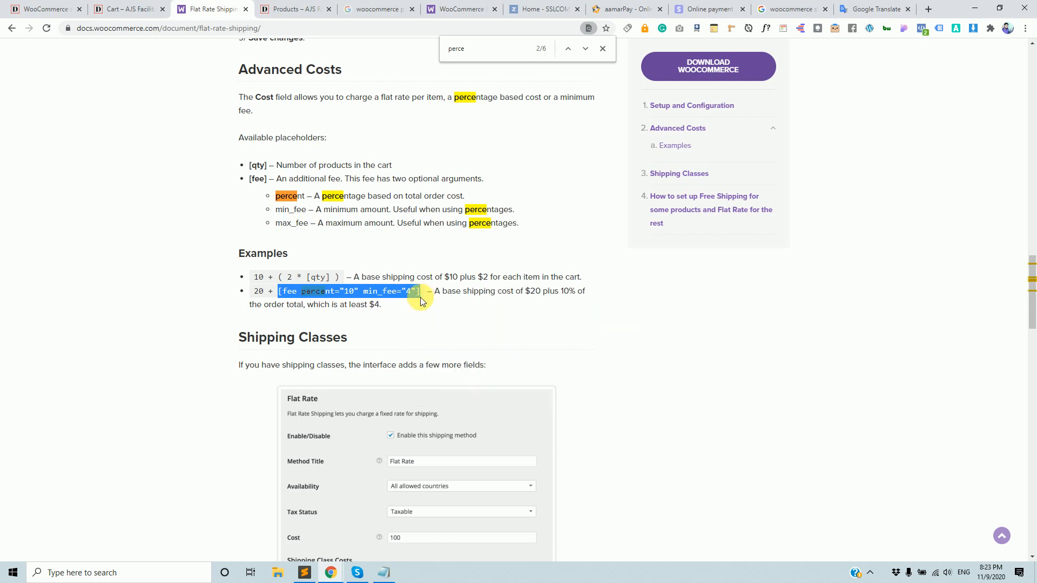
{"action": "left_click", "coordinate": [68, 7]}
Set the Home Delivery cost to [qty]*[fee percent="10"], dropping min_fee, and save.
{"action": "left_click", "coordinate": [296, 426]}
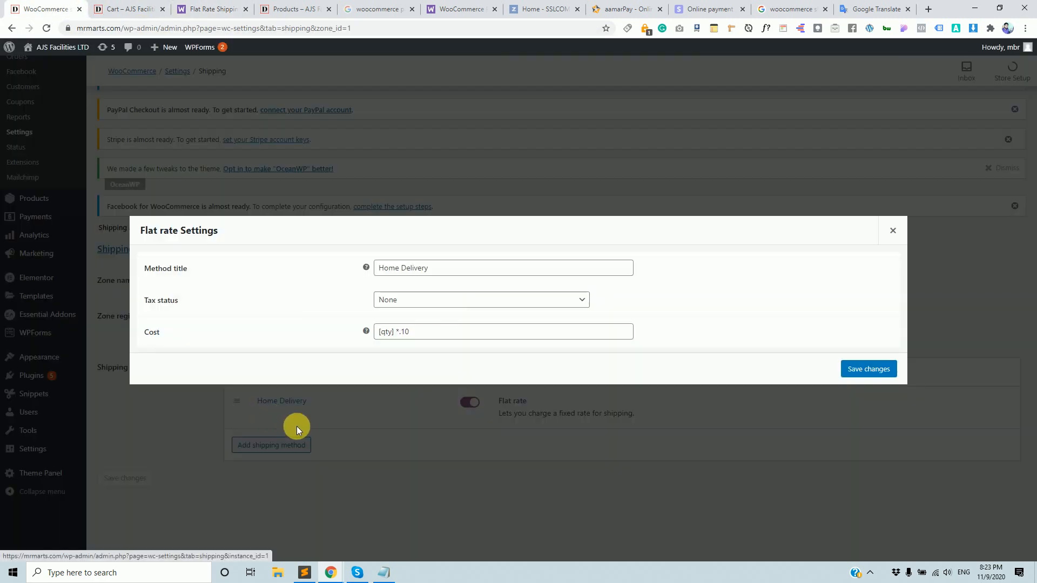
{"action": "triple_click", "coordinate": [439, 334]}
{"action": "key", "text": "ctrl+v"}
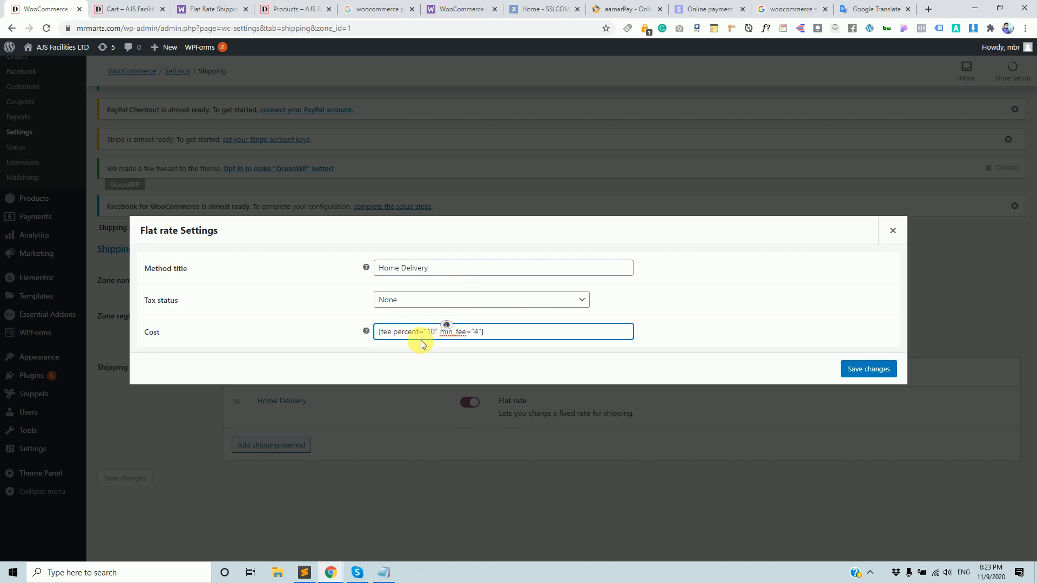
{"action": "left_click_drag", "start_coordinate": [440, 335], "coordinate": [488, 334]}
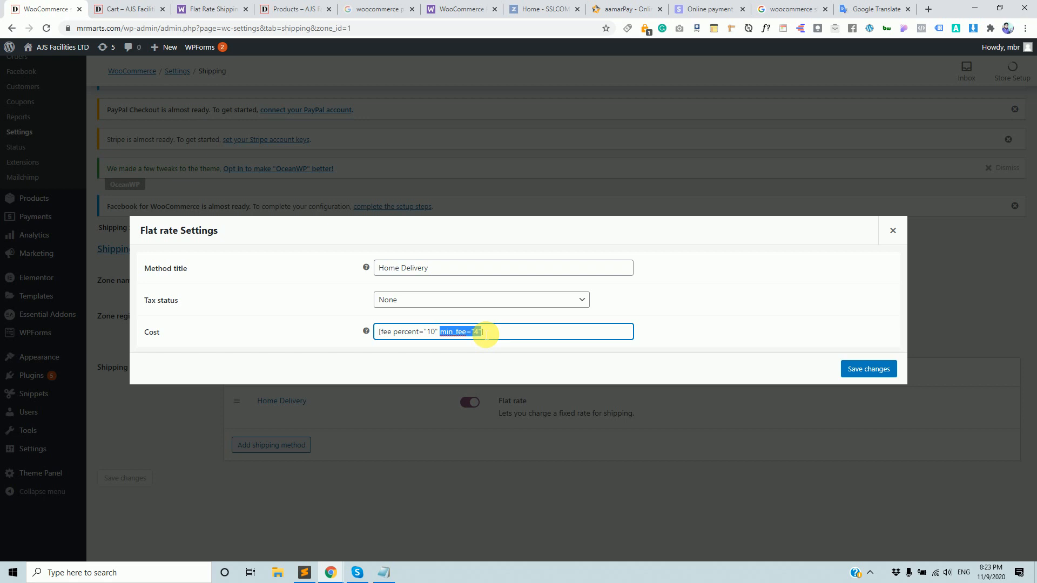
{"action": "key", "text": "BackSpace"}
{"action": "left_click", "coordinate": [474, 334]}
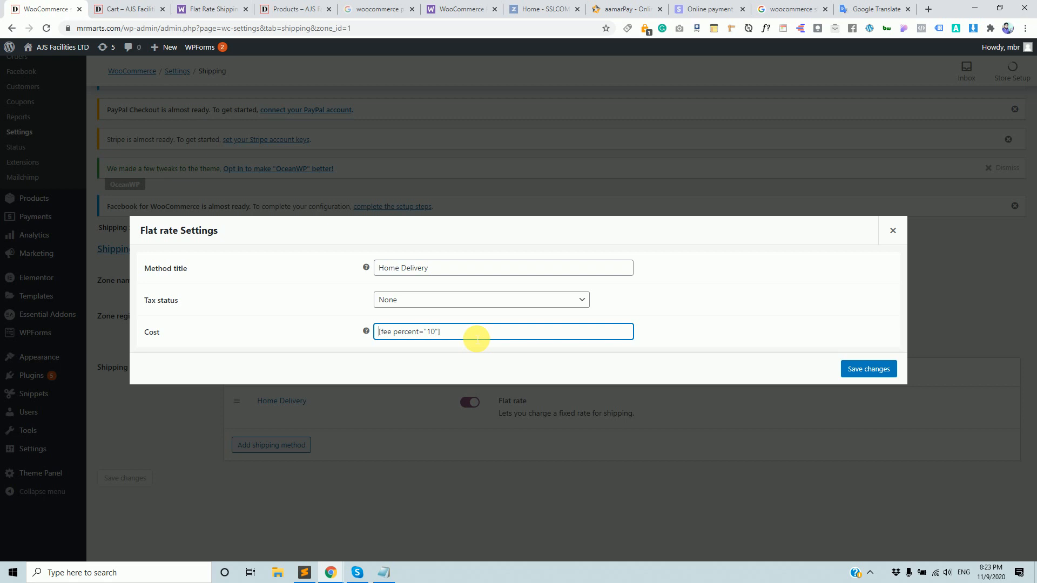
{"action": "type", "text": "[]"}
{"action": "type", "text": "qty"}
{"action": "type", "text": "*"}
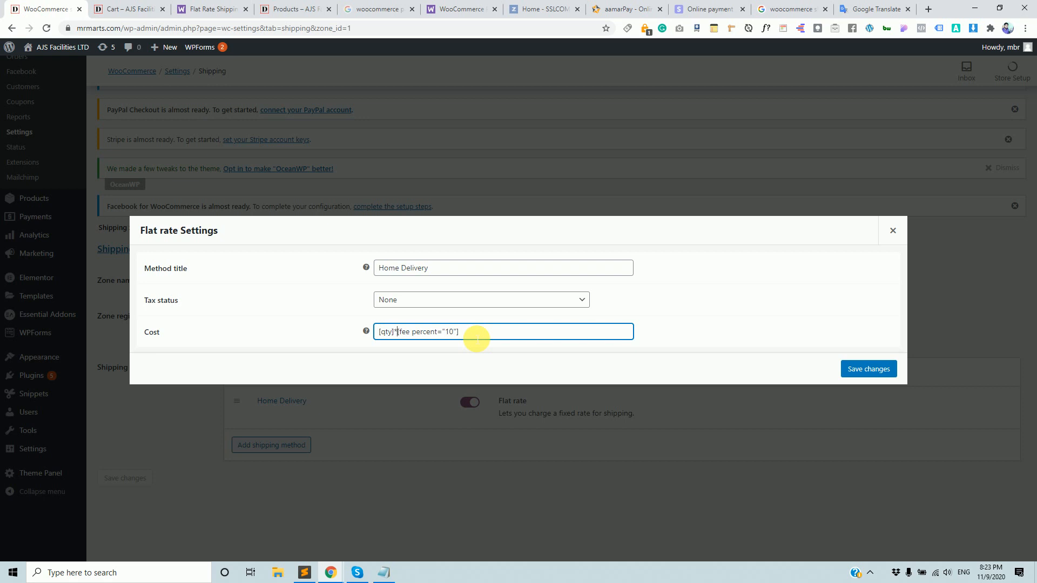
{"action": "left_click", "coordinate": [875, 371]}
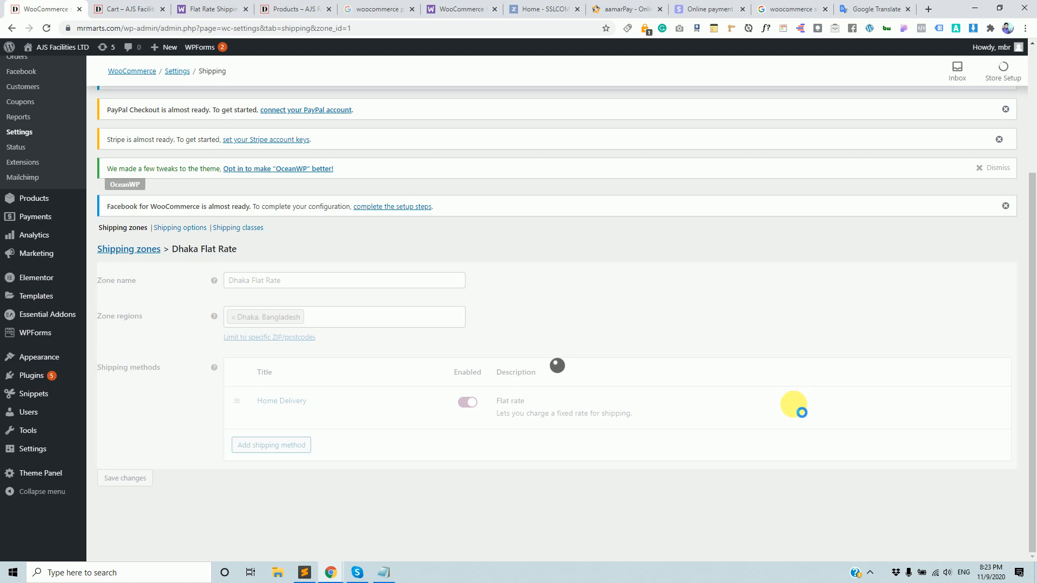
Reload the cart and reopen the Home Delivery flat-rate settings.
{"action": "left_click", "coordinate": [130, 8]}
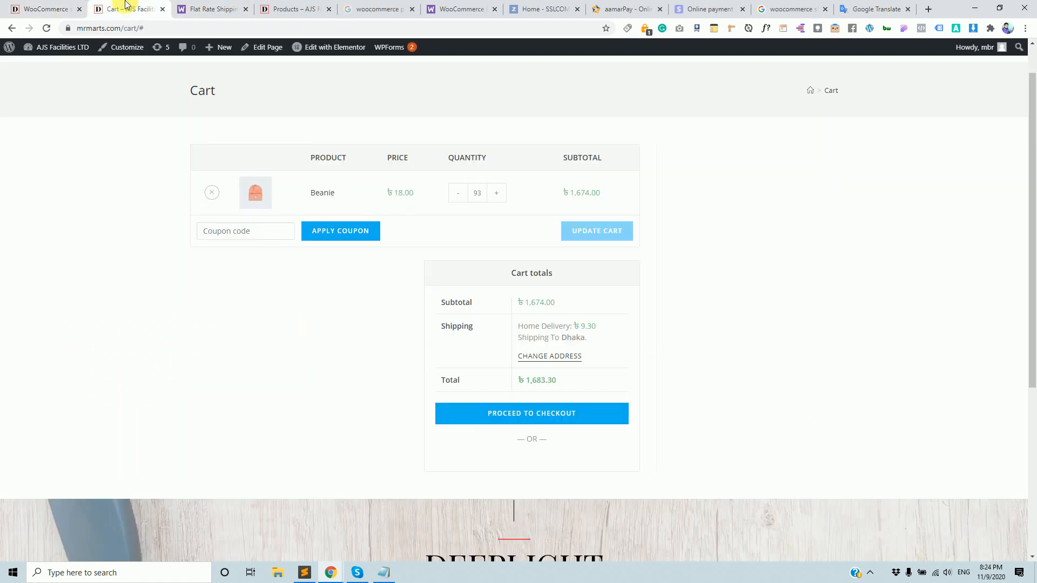
{"action": "left_click", "coordinate": [212, 30]}
{"action": "key", "text": "Return"}
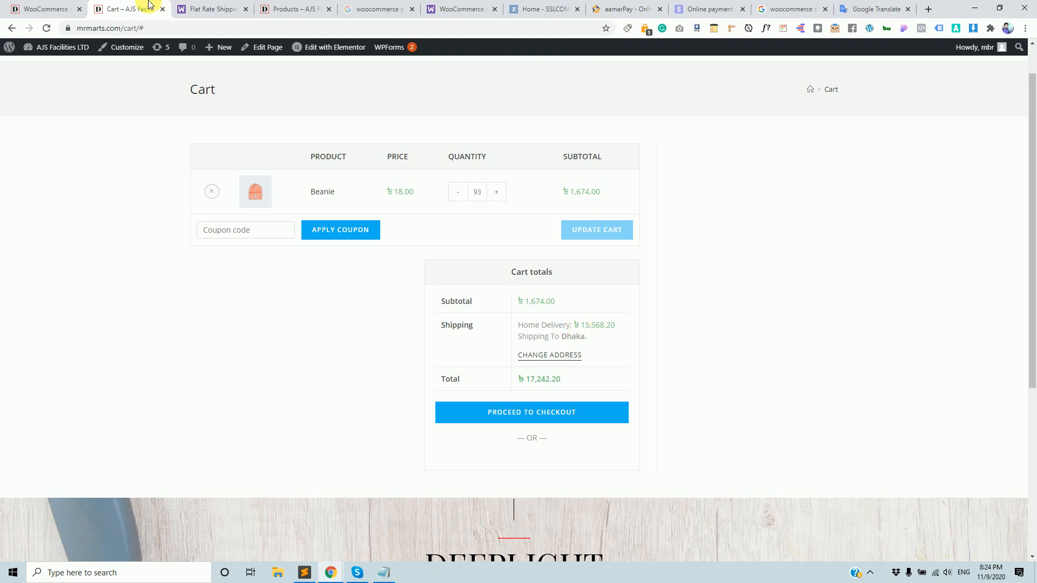
{"action": "left_click", "coordinate": [48, 8]}
{"action": "left_click", "coordinate": [262, 415]}
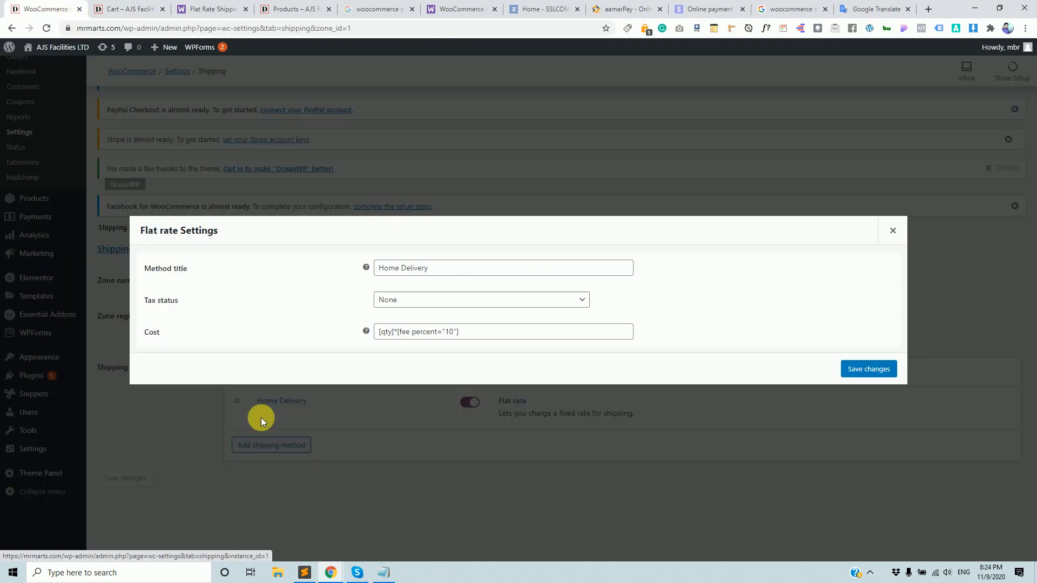
{"action": "left_click", "coordinate": [318, 9]}
{"action": "left_click", "coordinate": [28, 9]}
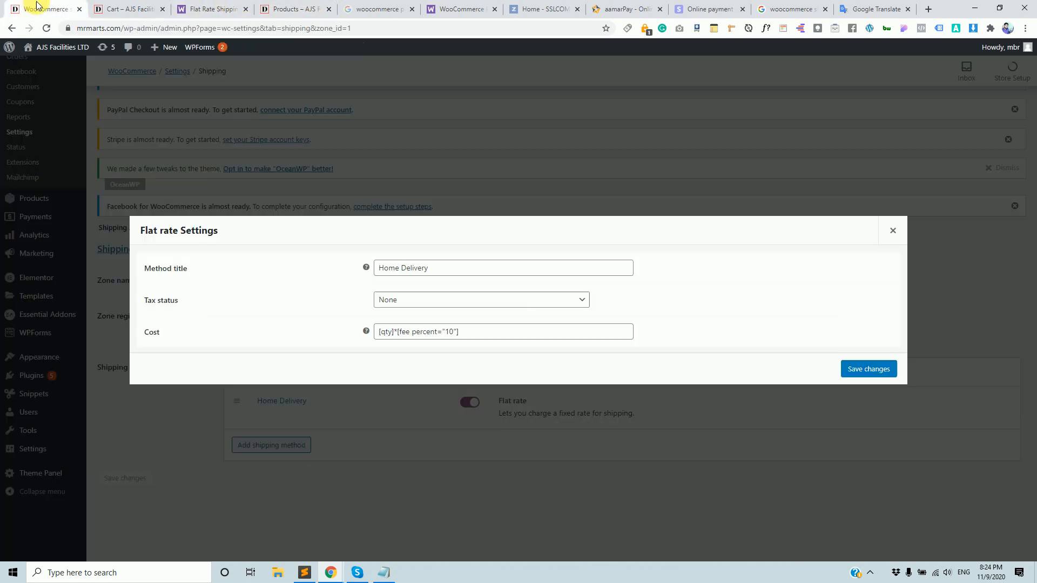
{"action": "left_click", "coordinate": [120, 9]}
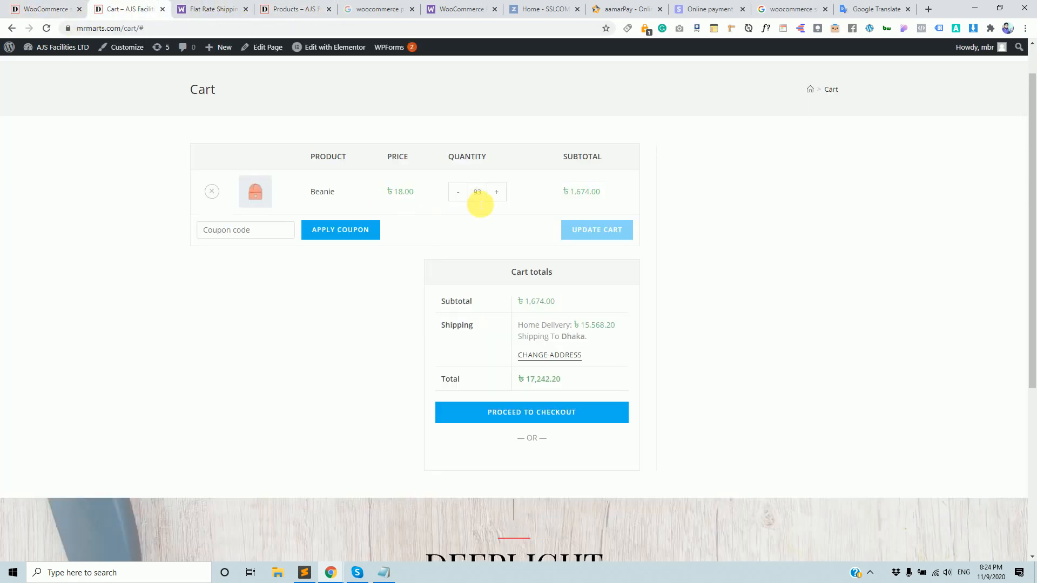
Raise the Beanie quantity to 100 and update the cart, showing ৳18,000.00 shipping.
{"action": "left_click", "coordinate": [496, 192]}
{"action": "left_click", "coordinate": [495, 194]}
{"action": "left_click", "coordinate": [496, 193]}
{"action": "left_click", "coordinate": [495, 193]}
{"action": "left_click", "coordinate": [495, 192]}
{"action": "left_click", "coordinate": [579, 227]}
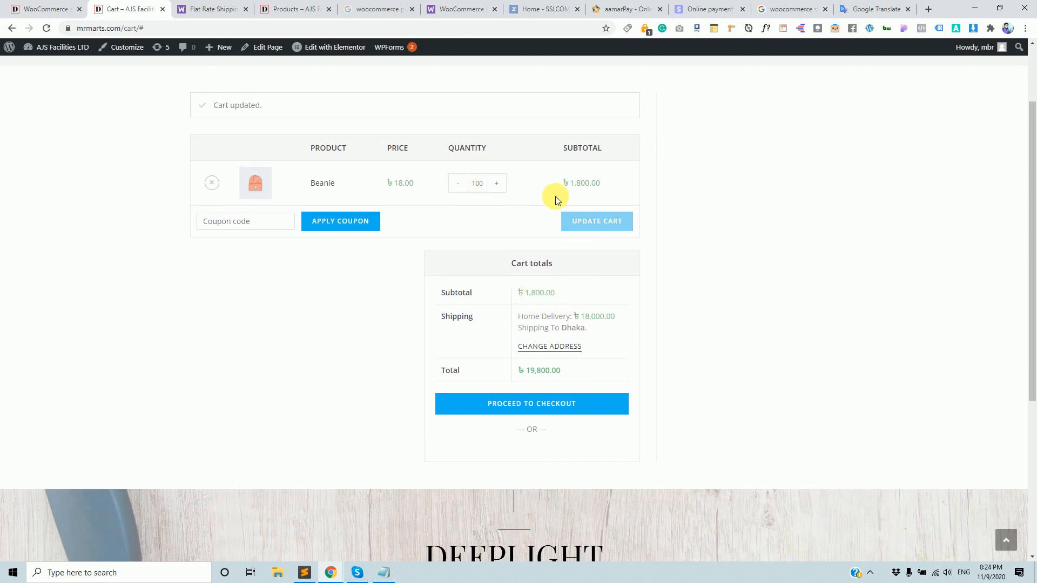
{"action": "left_click_drag", "start_coordinate": [573, 184], "coordinate": [578, 185]}
{"action": "left_click", "coordinate": [46, 9]}
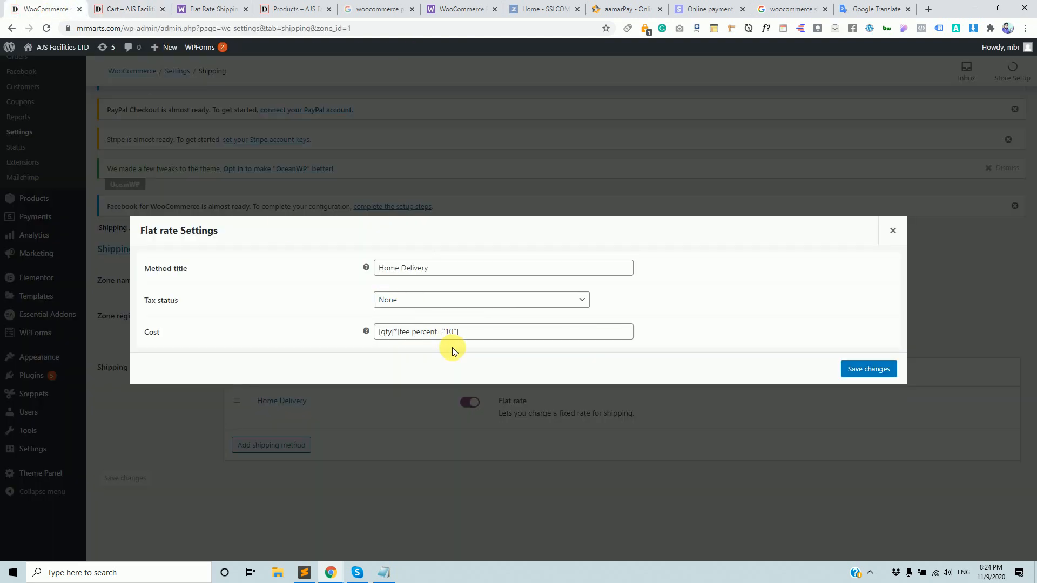
Remove [qty]* so the Home Delivery cost is [fee percent="10"], and save.
{"action": "left_click_drag", "start_coordinate": [394, 332], "coordinate": [378, 331]}
{"action": "mouse_move", "coordinate": [365, 332]}
{"action": "key", "text": "Delete"}
{"action": "key", "text": "Delete"}
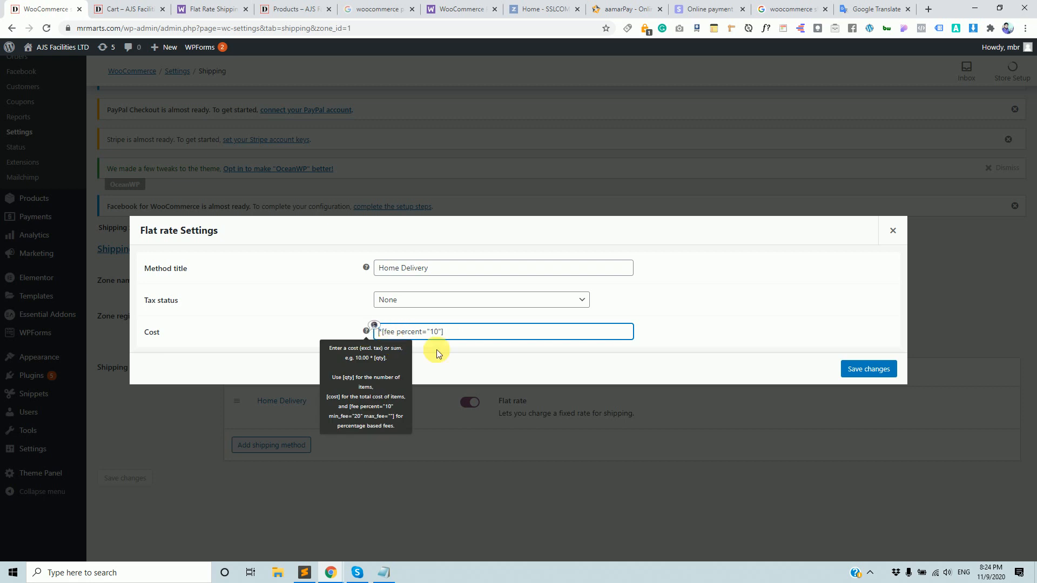
{"action": "left_click", "coordinate": [861, 370]}
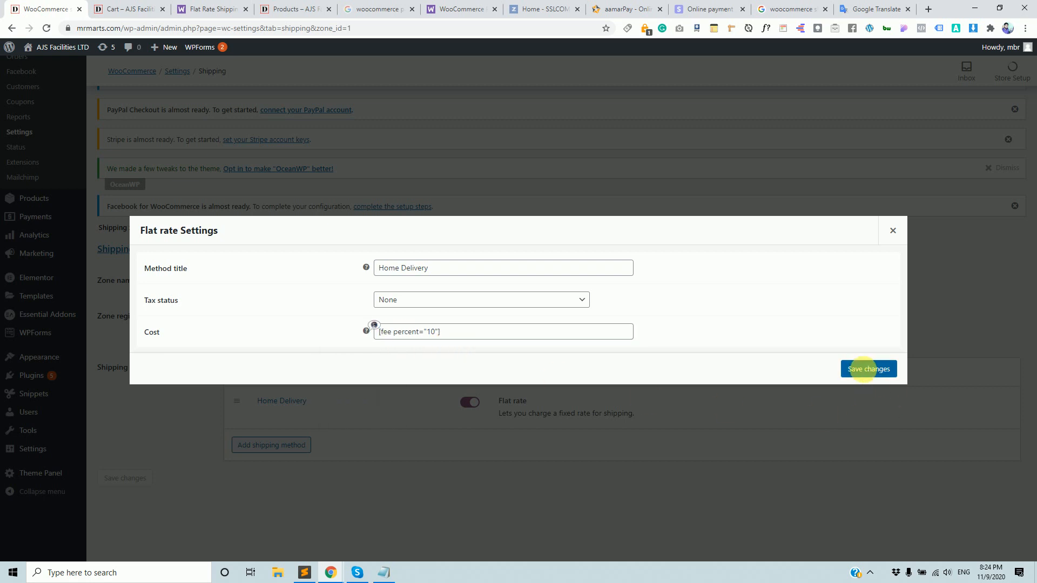
Reload the cart to confirm ৳180.00 shipping and a ৳1,980.00 total.
{"action": "left_click", "coordinate": [128, 7]}
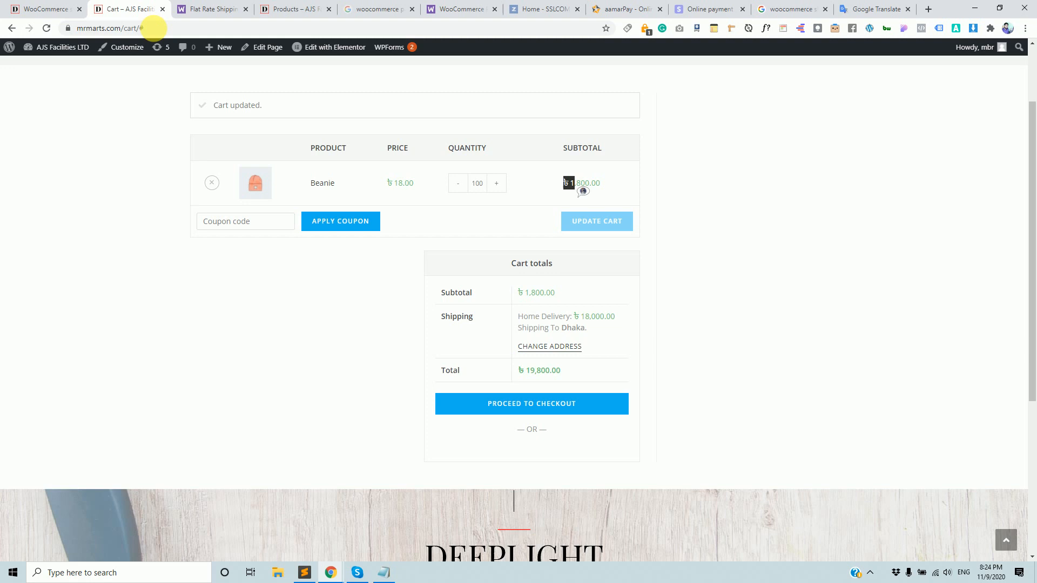
{"action": "left_click", "coordinate": [149, 28]}
{"action": "key", "text": "Return"}
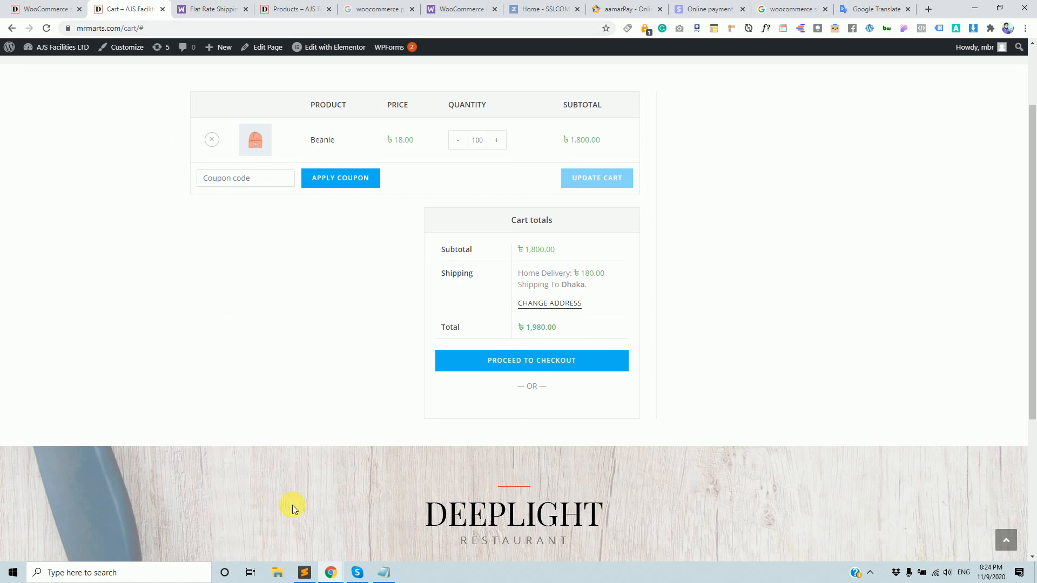
{"action": "left_click", "coordinate": [46, 7]}
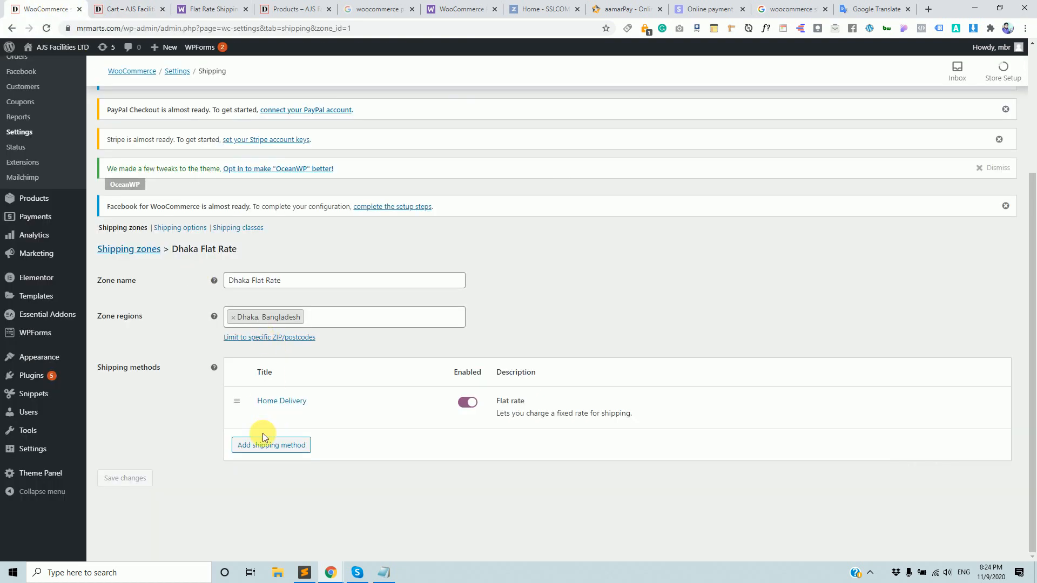
Put [qty]* back before the fee in the Home Delivery cost and save.
{"action": "left_click", "coordinate": [261, 416]}
{"action": "left_click", "coordinate": [383, 333]}
{"action": "type", "text": "[][fee percent=\"10"}
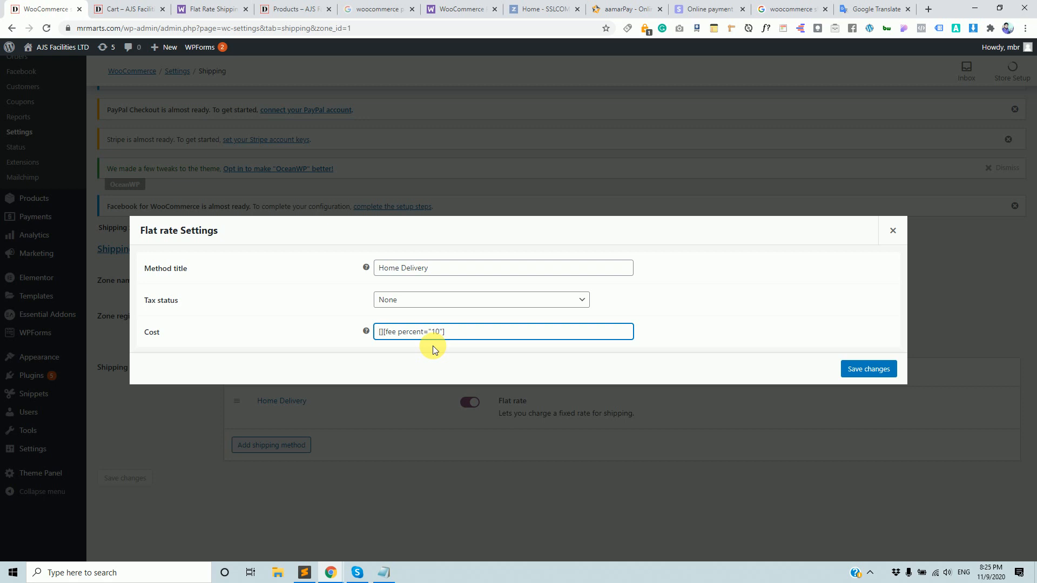
{"action": "type", "text": "qty"}
{"action": "type", "text": "*"}
{"action": "left_click", "coordinate": [867, 377]}
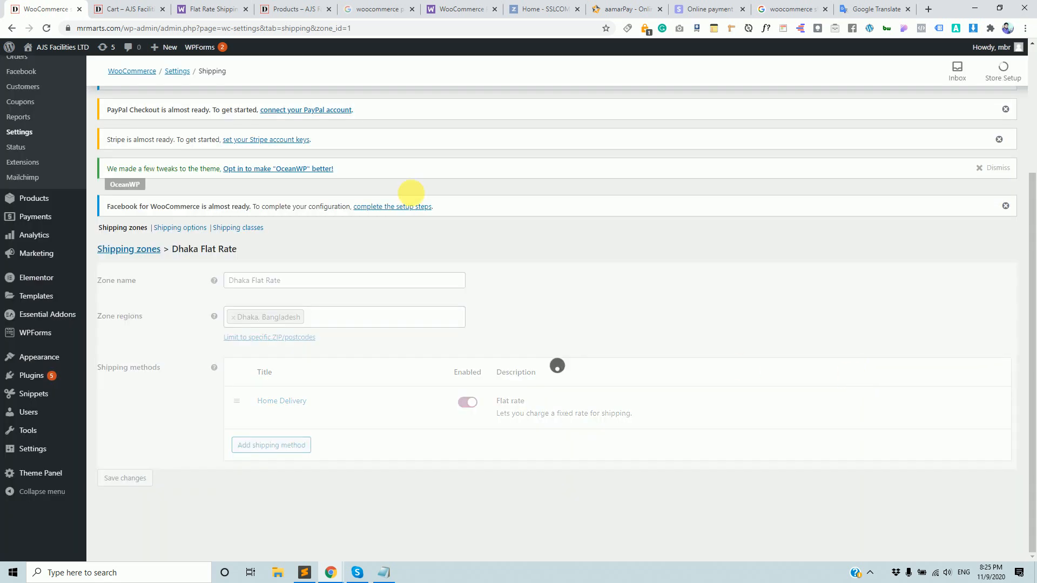
{"action": "left_click", "coordinate": [131, 7]}
{"action": "left_click", "coordinate": [63, 7]}
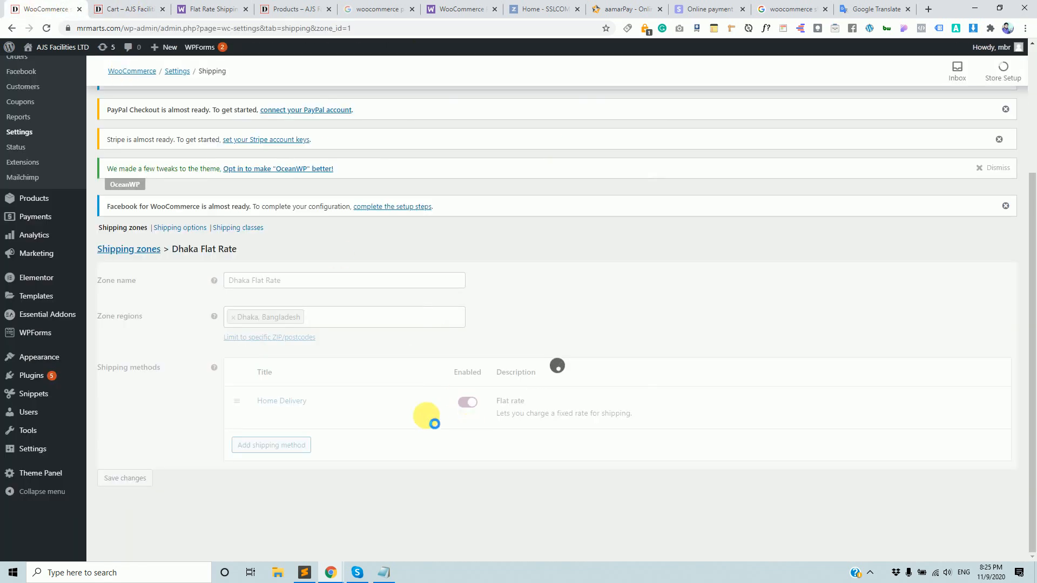
Reread the docs' [fee] placeholder and its percent="10" argument, then return to the admin.
{"action": "left_click", "coordinate": [232, 5]}
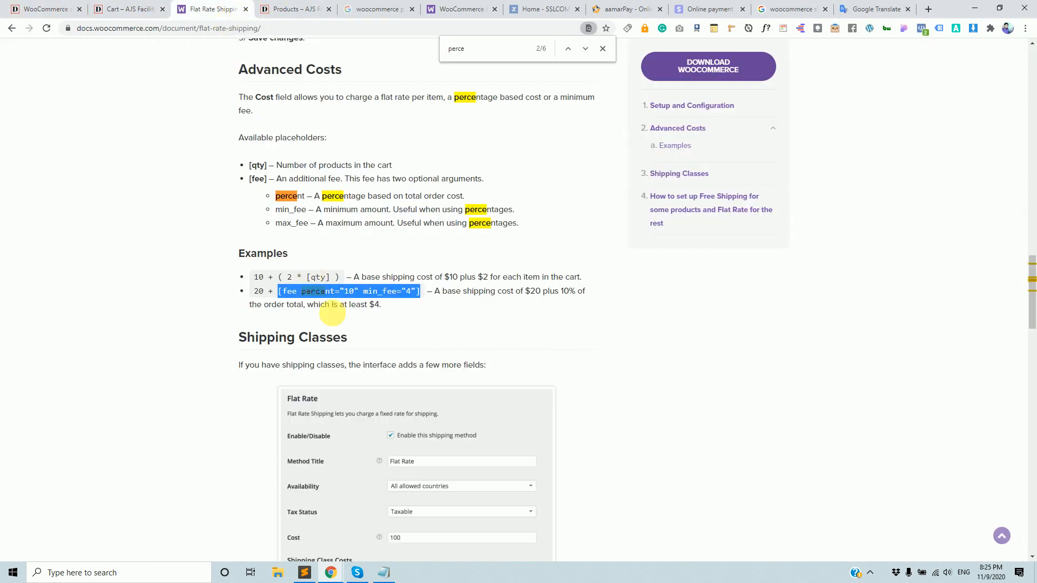
{"action": "left_click", "coordinate": [296, 295]}
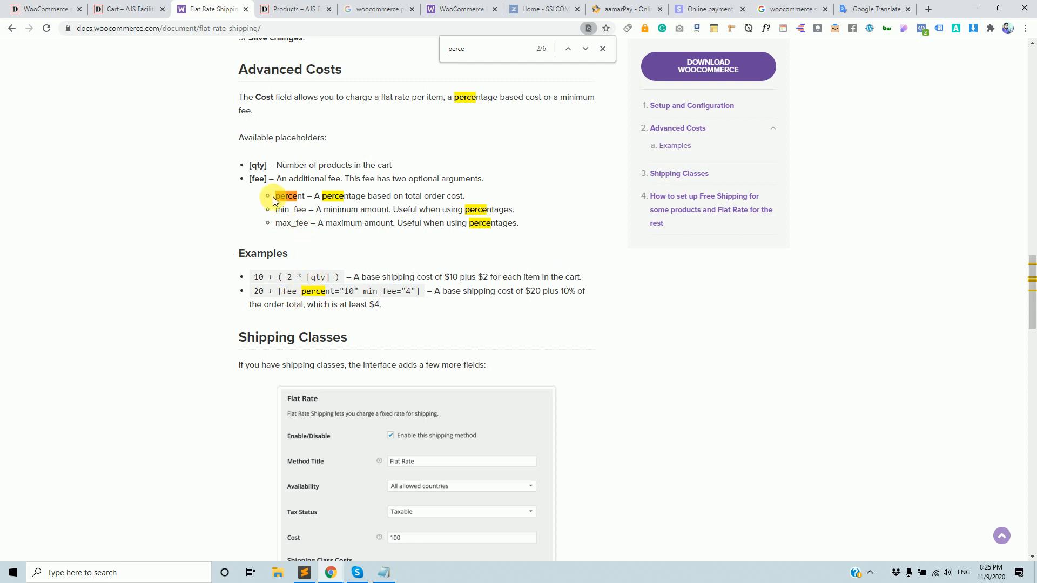
{"action": "left_click_drag", "start_coordinate": [250, 179], "coordinate": [266, 179]}
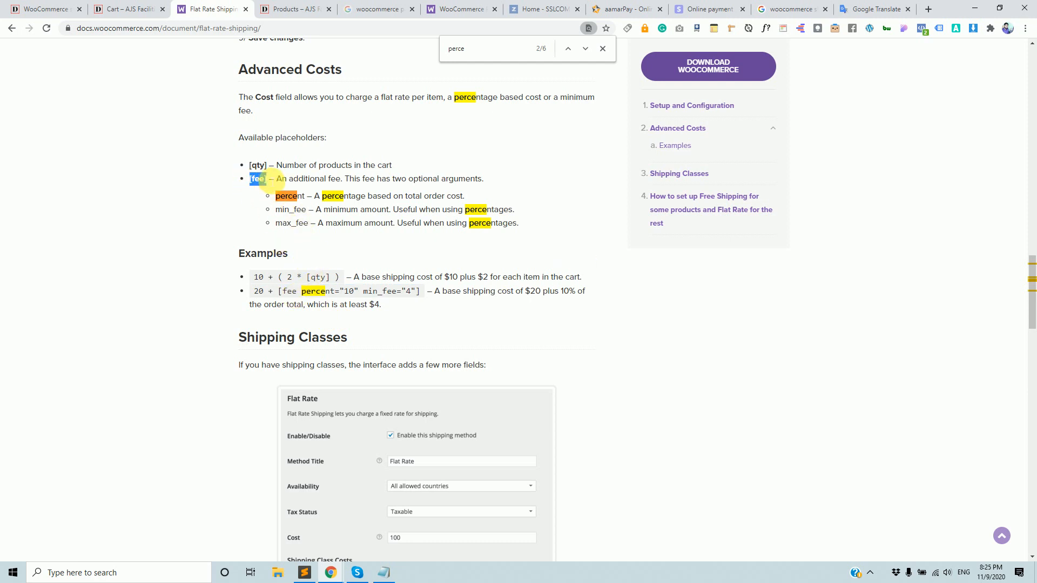
{"action": "left_click", "coordinate": [305, 297]}
{"action": "left_click_drag", "start_coordinate": [306, 297], "coordinate": [359, 295]}
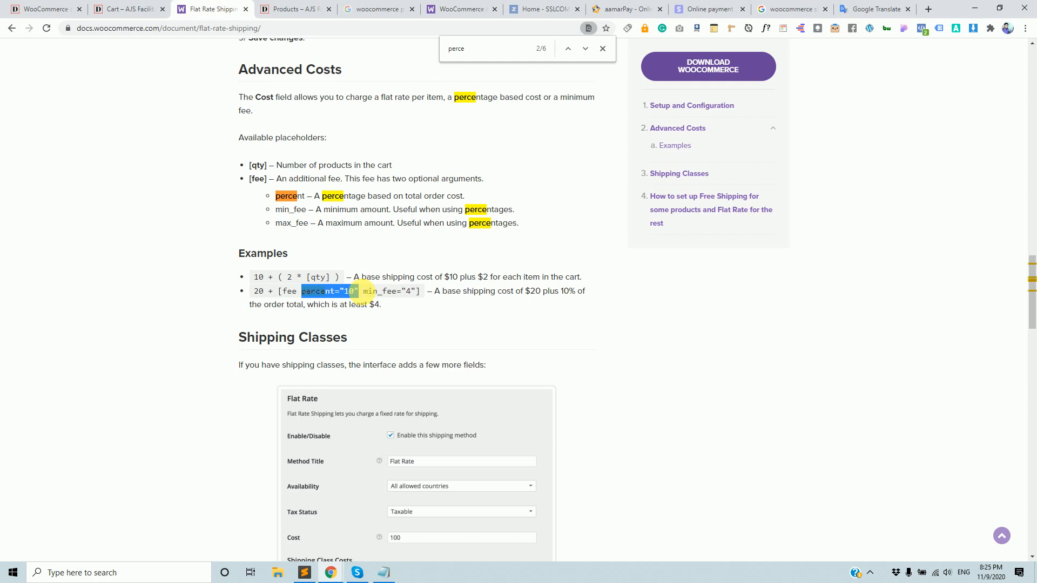
{"action": "left_click", "coordinate": [341, 294]}
{"action": "left_click_drag", "start_coordinate": [341, 295], "coordinate": [368, 294]}
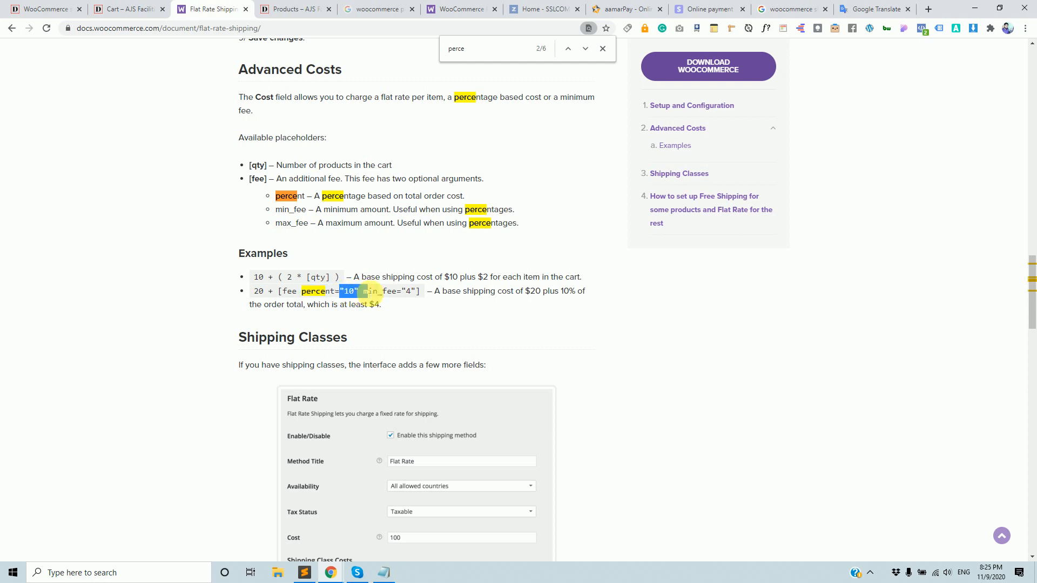
{"action": "left_click", "coordinate": [93, 6]}
Select the fee part of the Home Delivery cost and save the changes.
{"action": "left_click", "coordinate": [46, 9]}
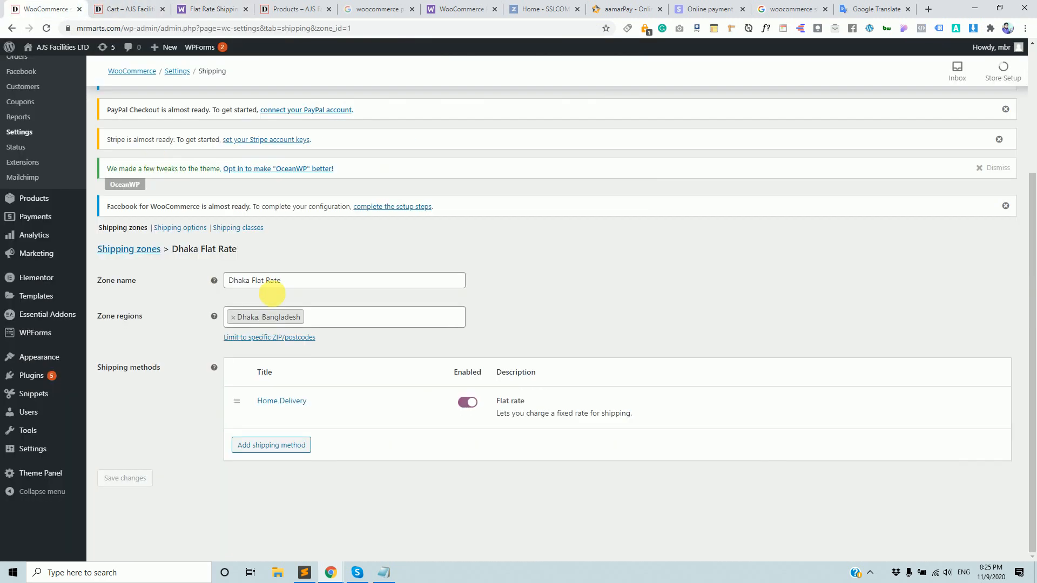
{"action": "left_click", "coordinate": [263, 415]}
{"action": "left_click", "coordinate": [399, 332]}
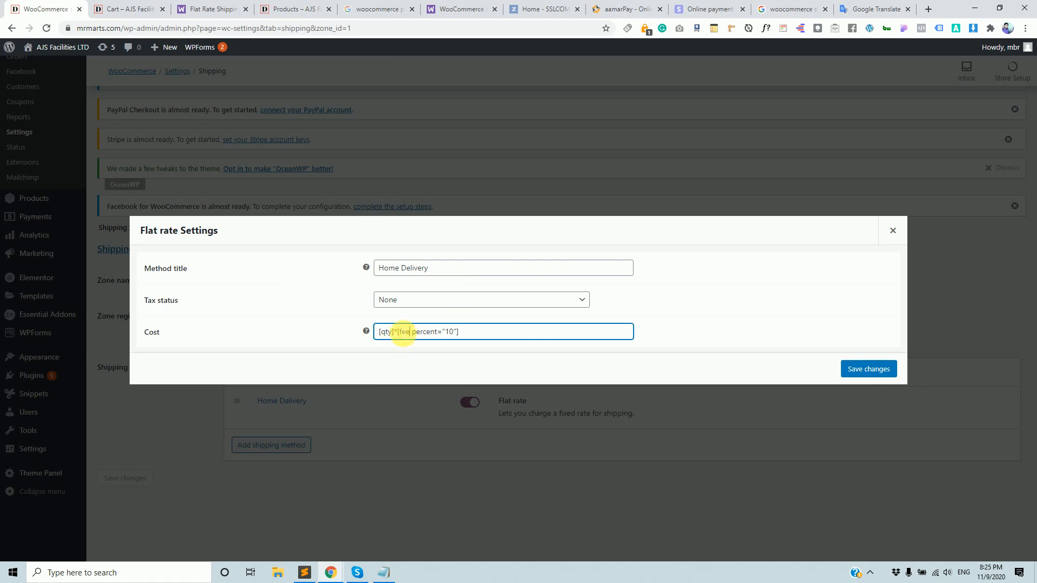
{"action": "left_click_drag", "start_coordinate": [402, 332], "coordinate": [471, 332]}
{"action": "left_click", "coordinate": [868, 368]}
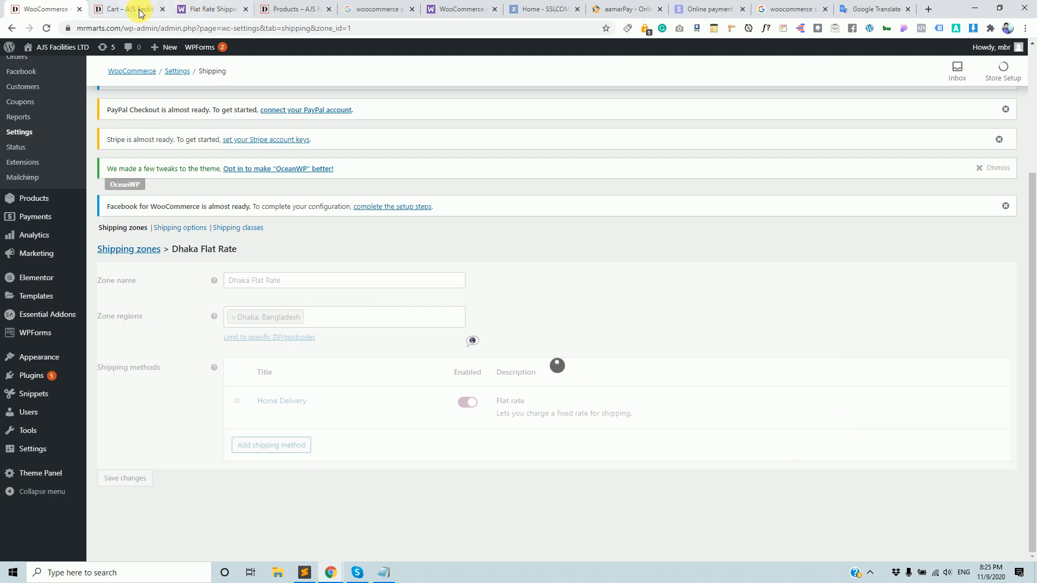
Reload the cart and confirm ৳18,000.00 Home Delivery shipping for 100 Beanies.
{"action": "left_click", "coordinate": [131, 7]}
{"action": "left_click", "coordinate": [165, 28]}
{"action": "key", "text": "Return"}
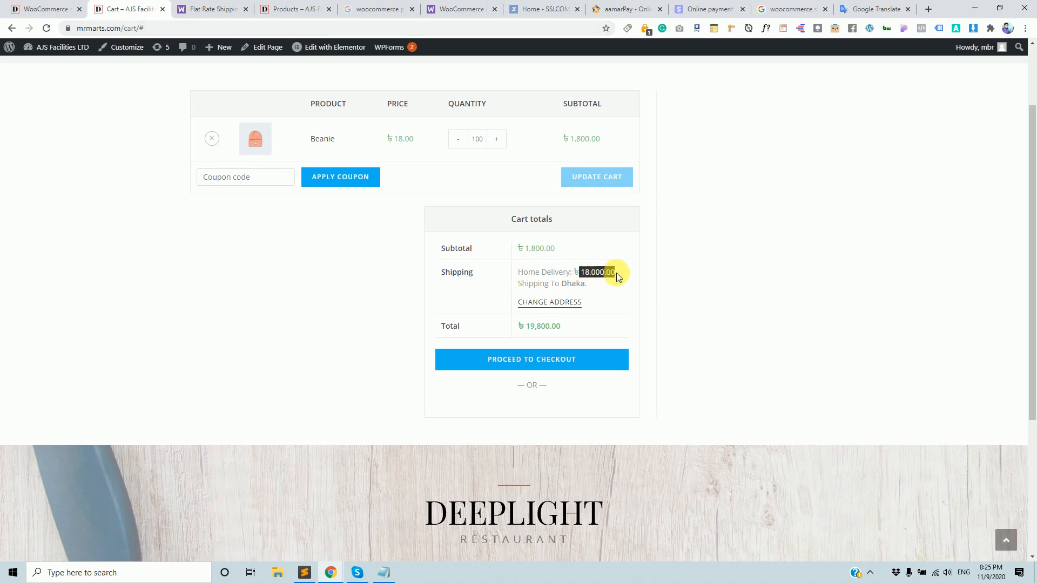
{"action": "mouse_move", "coordinate": [614, 273]}
{"action": "left_mouse_down"}
{"action": "mouse_move", "coordinate": [627, 272]}
{"action": "mouse_move", "coordinate": [610, 263]}
{"action": "left_mouse_up"}
Reopen the Home Delivery flat rate settings, then go to the Flat Rate Shipping docs.
{"action": "left_click", "coordinate": [17, 3]}
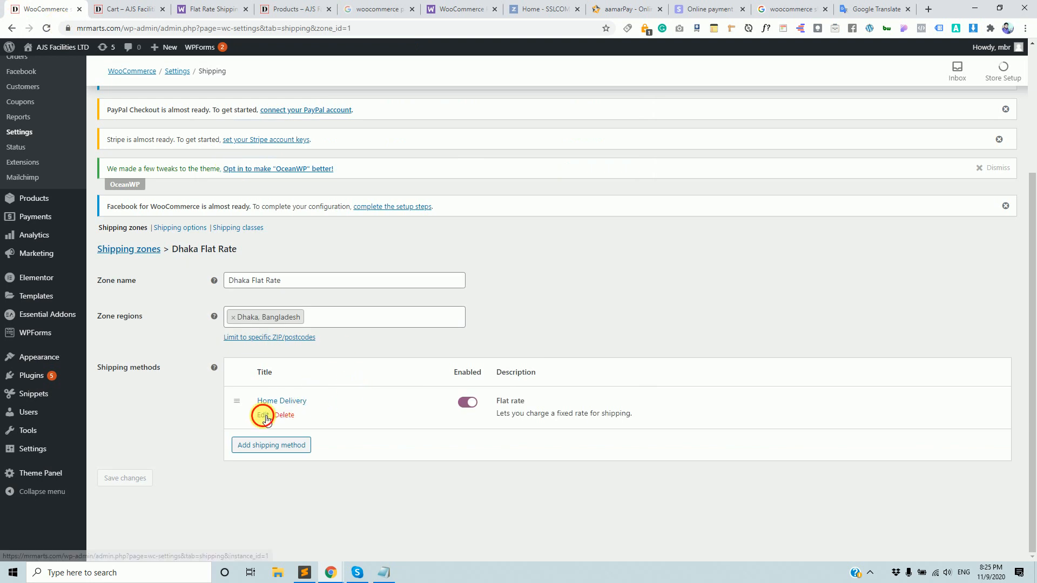
{"action": "left_click", "coordinate": [263, 416]}
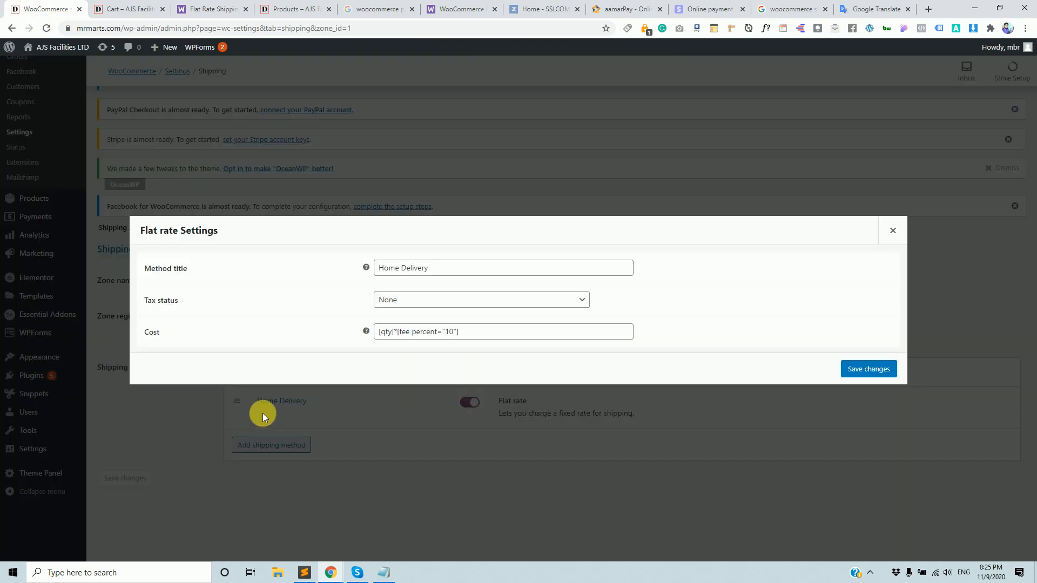
{"action": "left_click", "coordinate": [132, 9]}
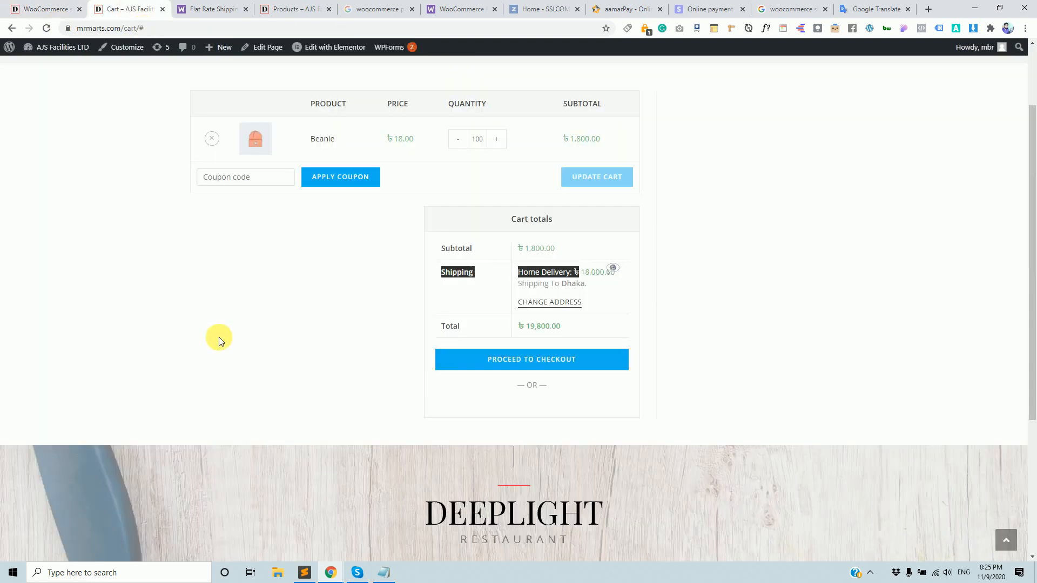
{"action": "left_click", "coordinate": [275, 9]}
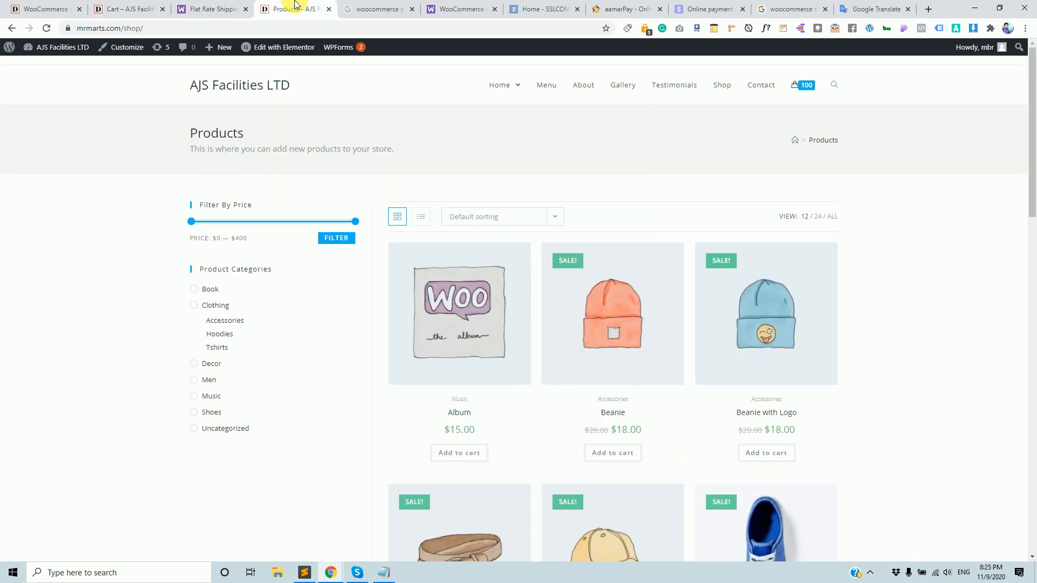
{"action": "left_click", "coordinate": [206, 8]}
Study the min_fee argument in the [fee percent="10"] example, then return to Home Delivery settings.
{"action": "left_click", "coordinate": [439, 294]}
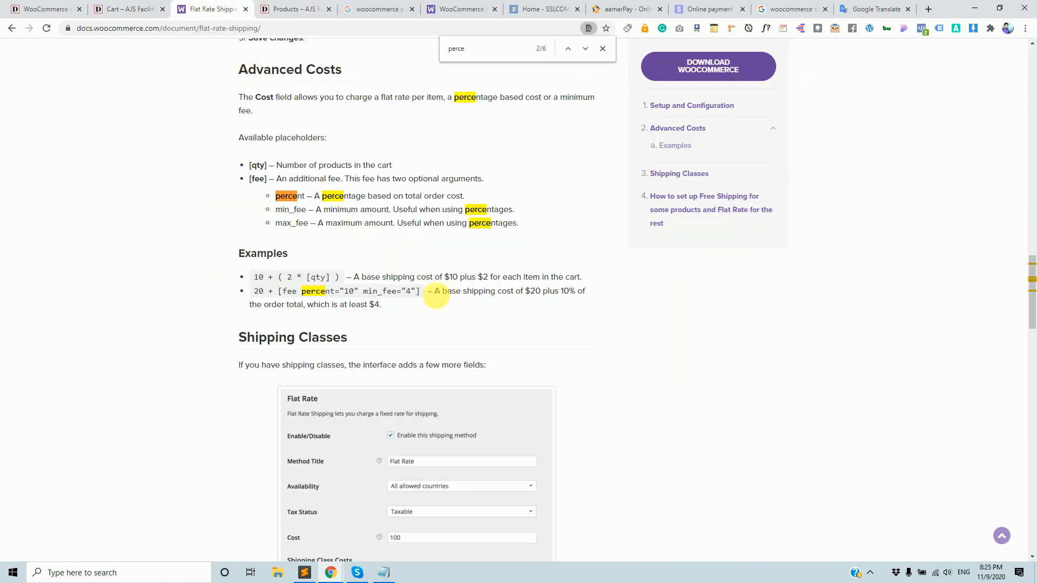
{"action": "left_click_drag", "start_coordinate": [363, 292], "coordinate": [414, 296]}
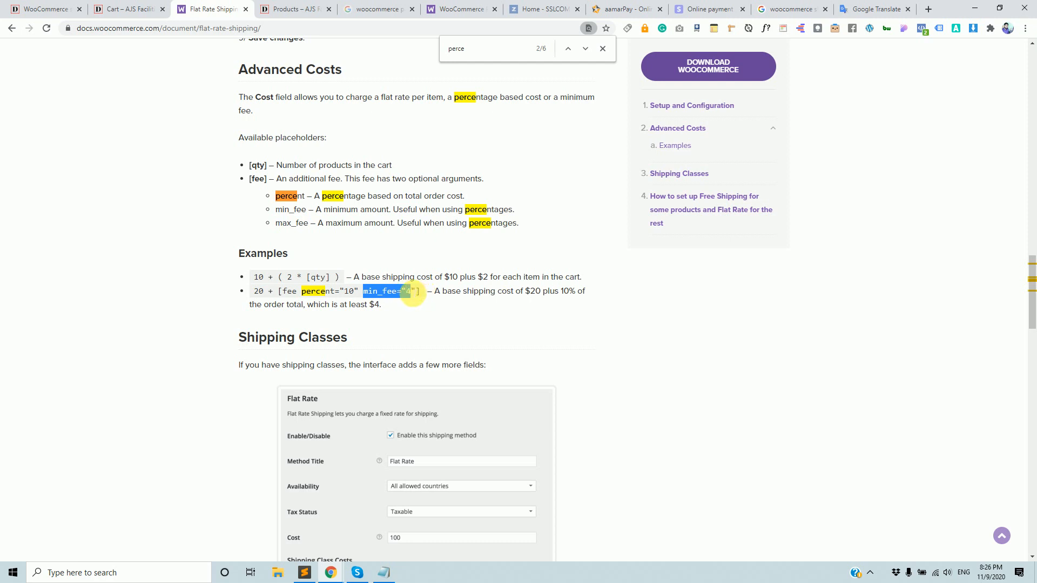
{"action": "left_click_drag", "start_coordinate": [415, 295], "coordinate": [406, 294]}
{"action": "left_click", "coordinate": [406, 294]}
{"action": "left_click_drag", "start_coordinate": [254, 292], "coordinate": [418, 295]}
{"action": "left_click", "coordinate": [477, 305]}
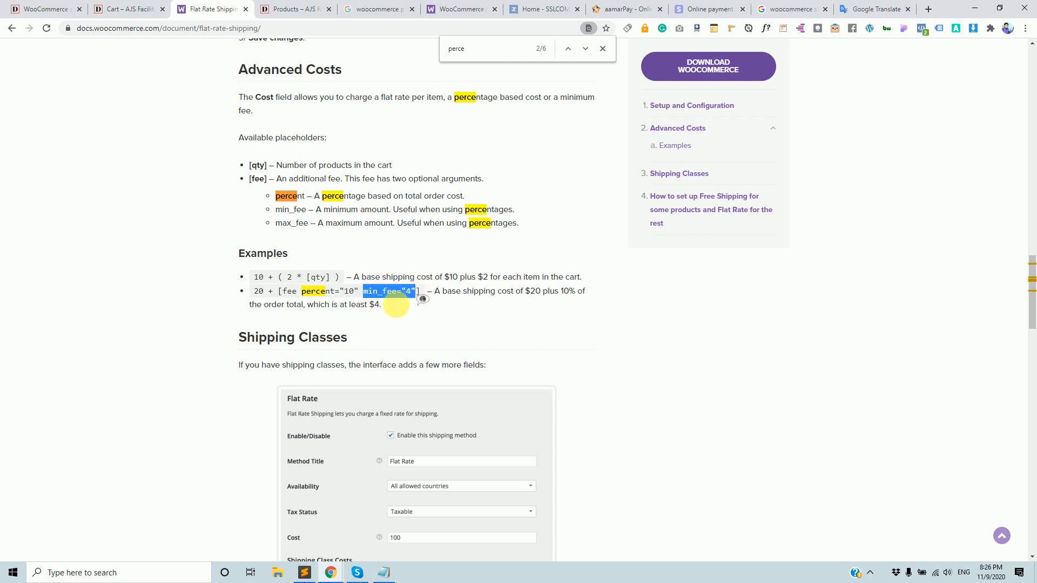
{"action": "left_click", "coordinate": [36, 8]}
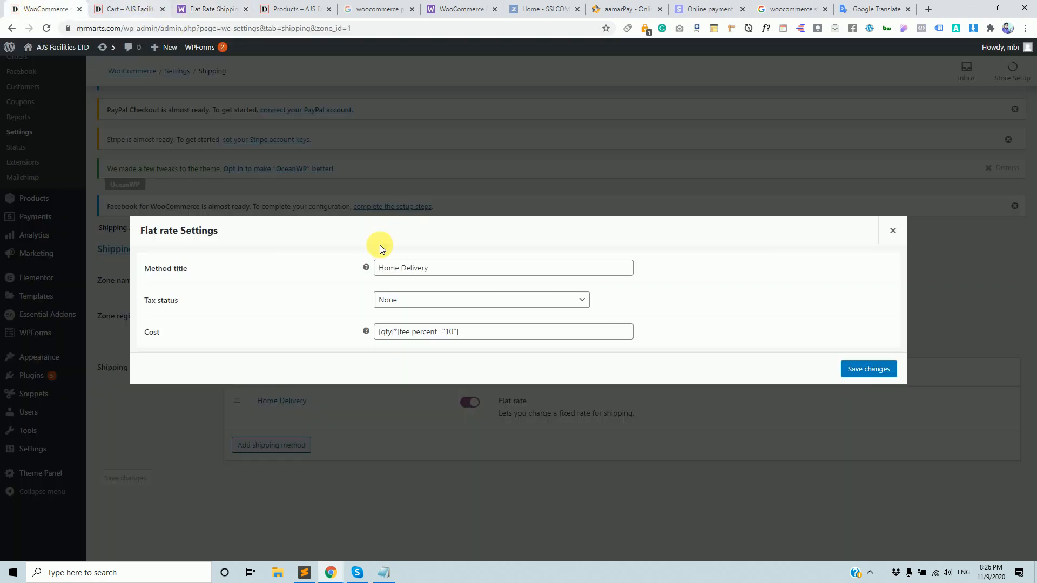
Check the shipping charge shown in the cart's Cart totals.
{"action": "left_click", "coordinate": [124, 8]}
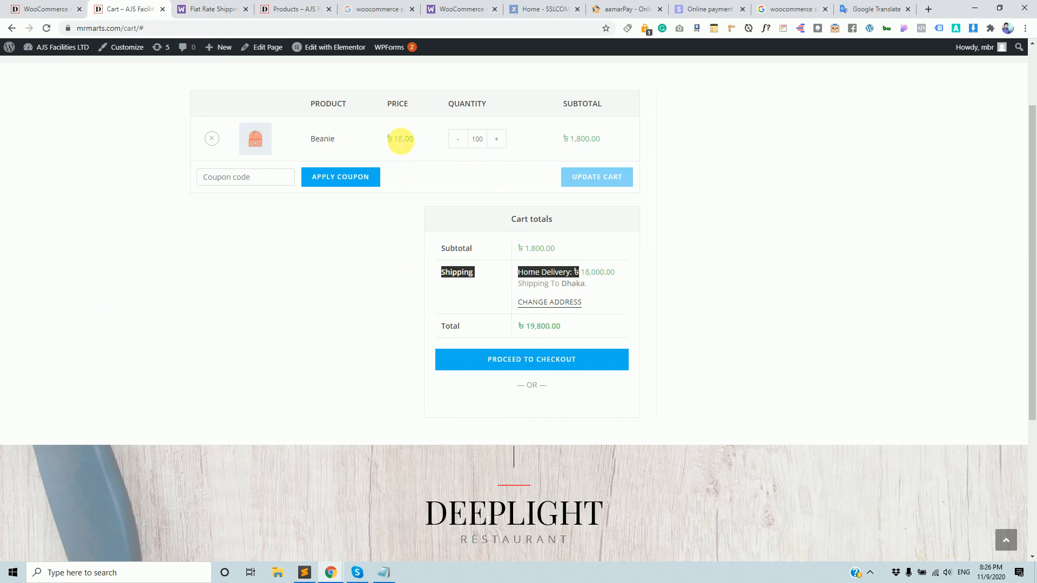
{"action": "left_click", "coordinate": [409, 147]}
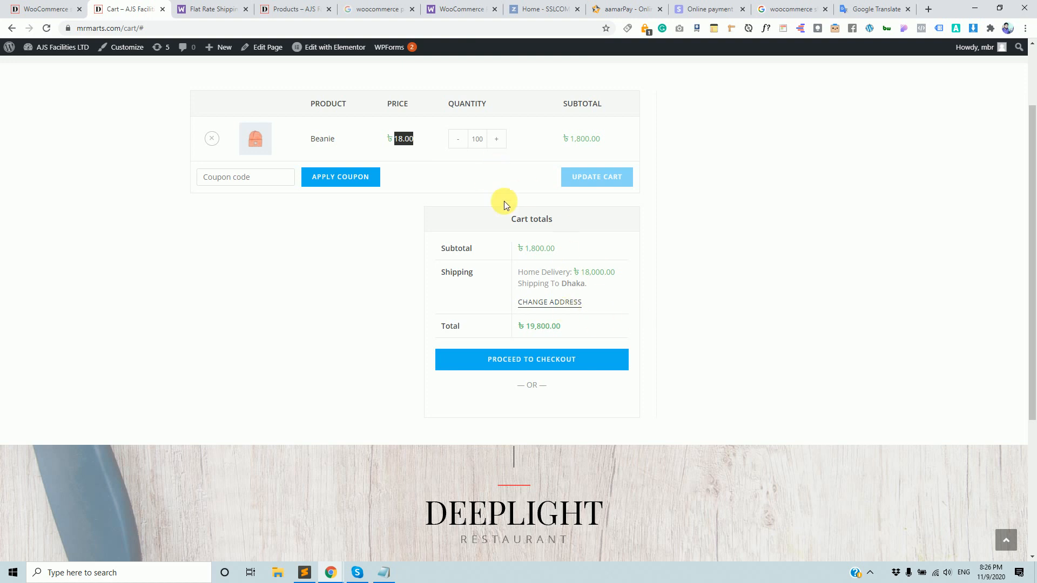
{"action": "left_click_drag", "start_coordinate": [574, 274], "coordinate": [598, 274]}
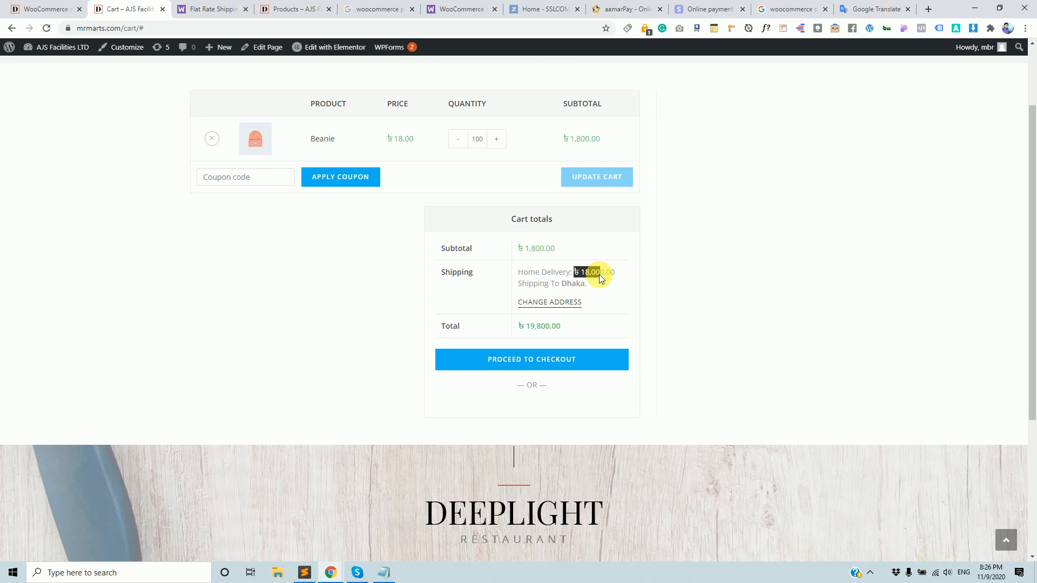
Start adding min after the percent value in the Home Delivery Cost formula.
{"action": "left_click", "coordinate": [33, 9]}
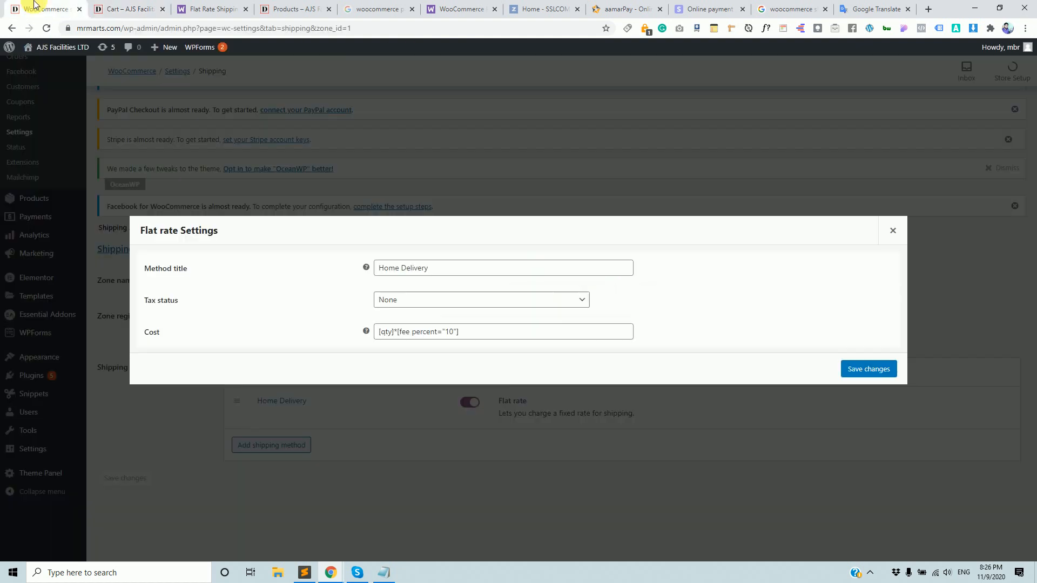
{"action": "left_click_drag", "start_coordinate": [445, 332], "coordinate": [453, 332]}
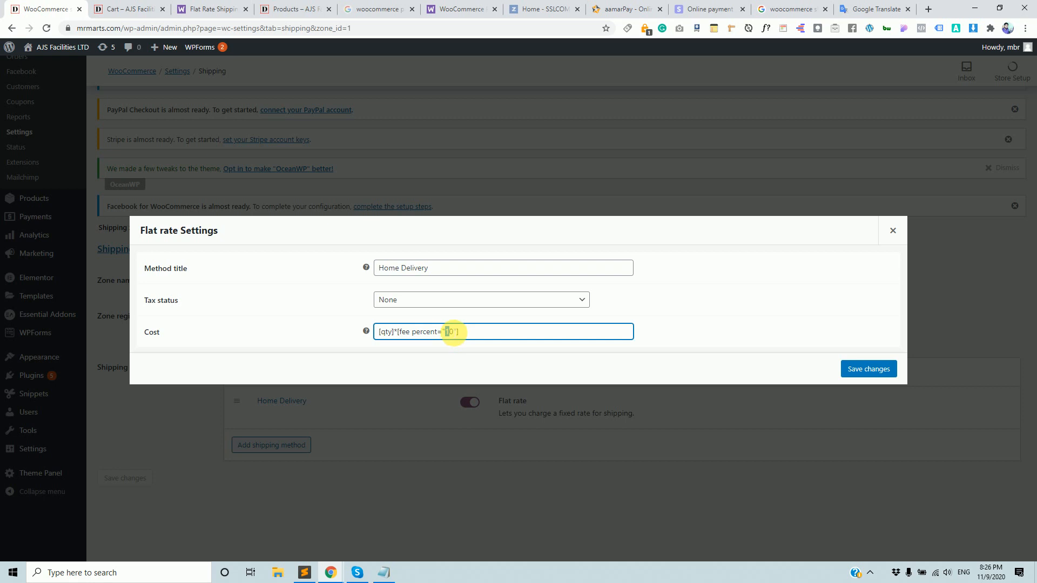
{"action": "left_click", "coordinate": [456, 331]}
{"action": "type", "text": "min"}
Delete the entire Cost formula, leaving it empty and unsaved, then return to the docs.
{"action": "left_click", "coordinate": [155, 5]}
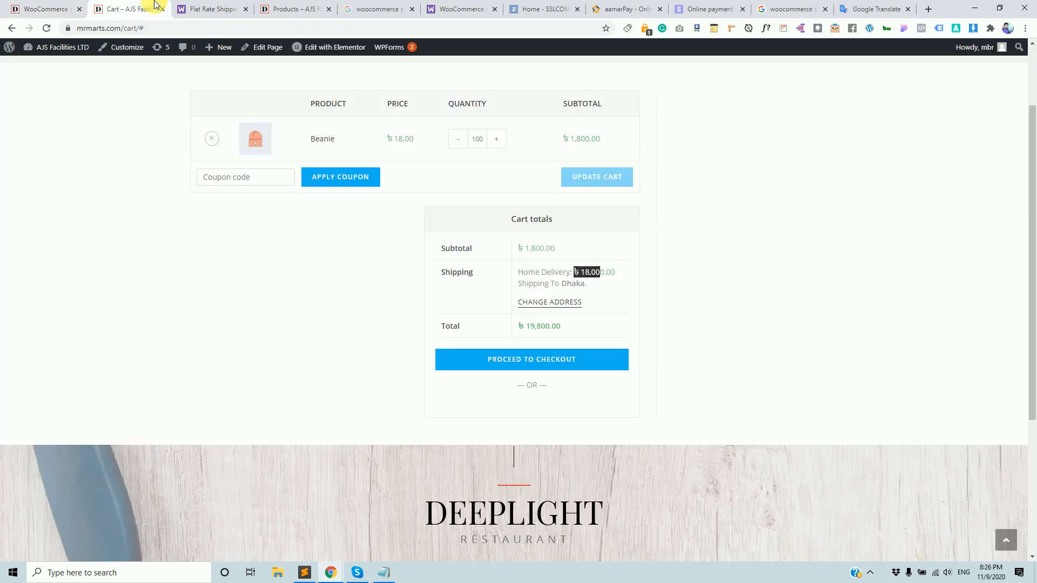
{"action": "left_click", "coordinate": [45, 9]}
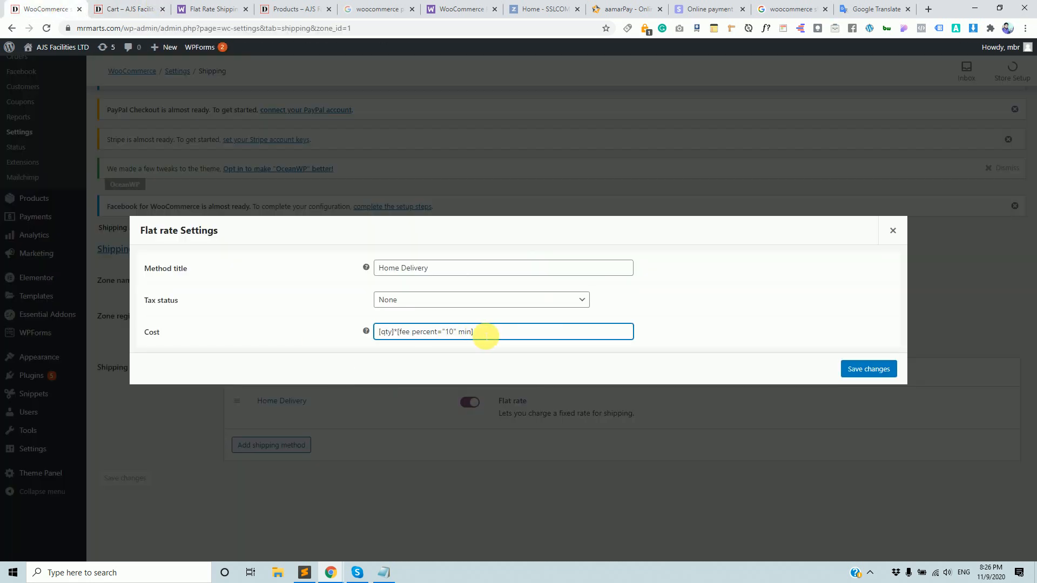
{"action": "left_click_drag", "start_coordinate": [483, 331], "coordinate": [350, 323]}
{"action": "key", "text": "BackSpace"}
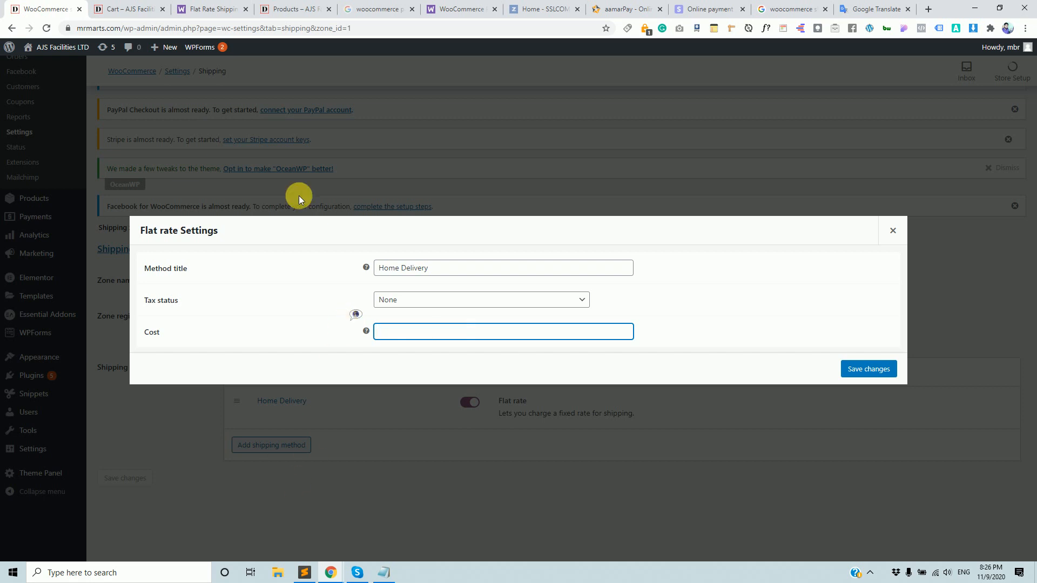
{"action": "left_click", "coordinate": [136, 9]}
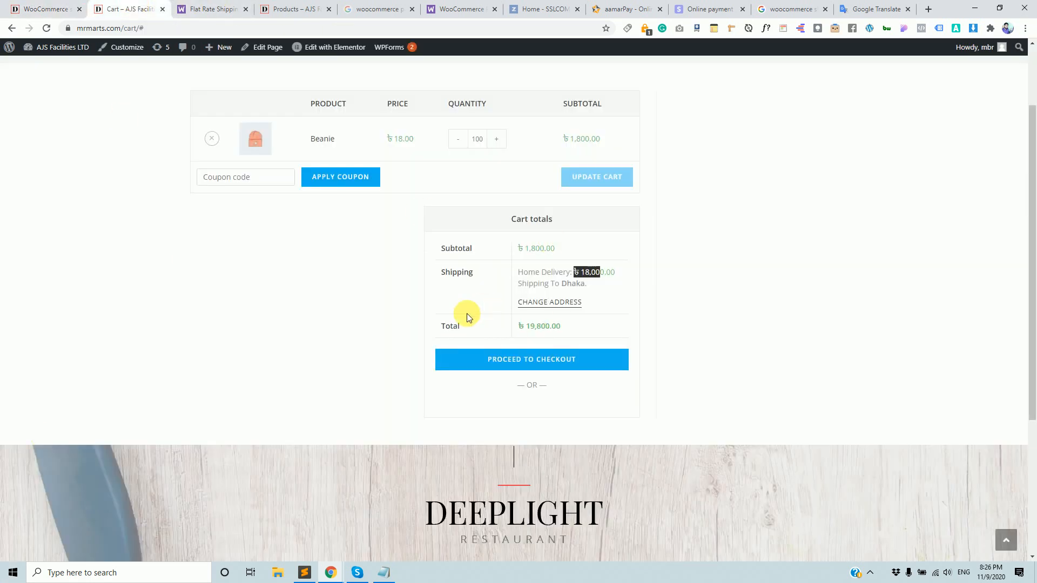
{"action": "left_click", "coordinate": [213, 9]}
{"action": "left_click", "coordinate": [291, 8]}
Save the Home Delivery Cost as [qty]*10 and return to the cart.
{"action": "left_click", "coordinate": [210, 6]}
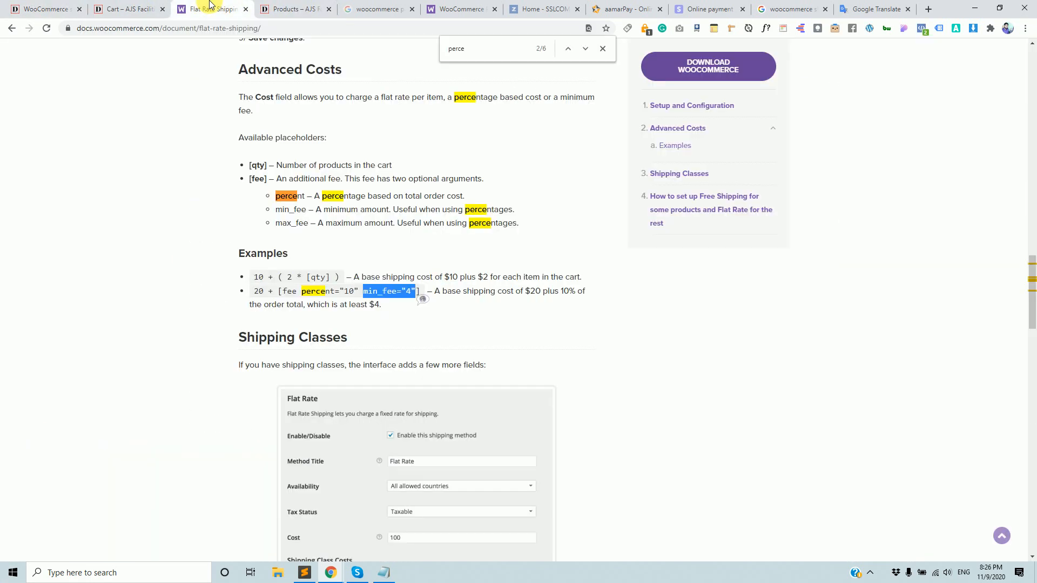
{"action": "left_click", "coordinate": [147, 8]}
{"action": "left_click", "coordinate": [64, 9]}
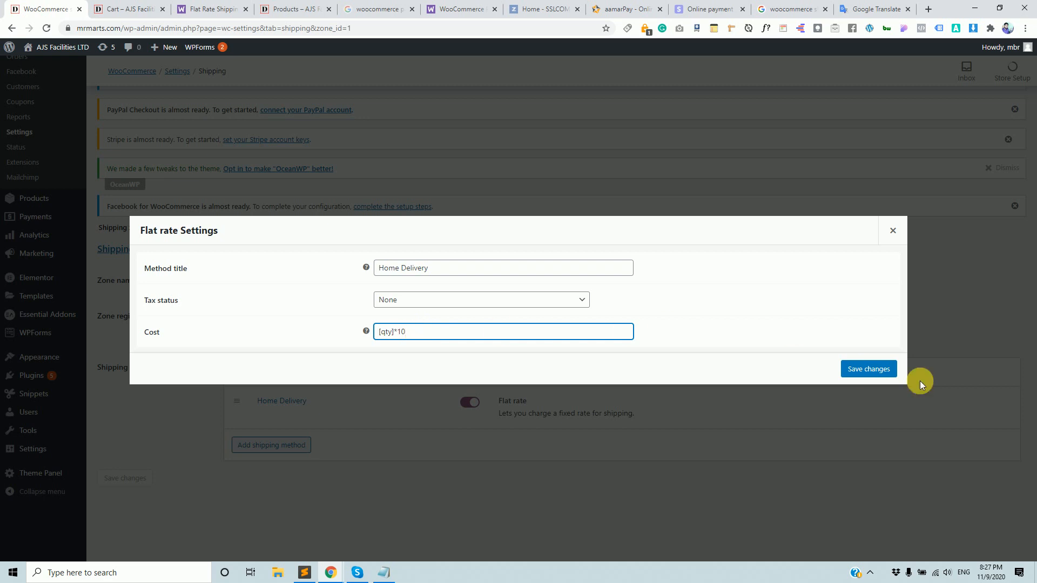
{"action": "left_click", "coordinate": [868, 368]}
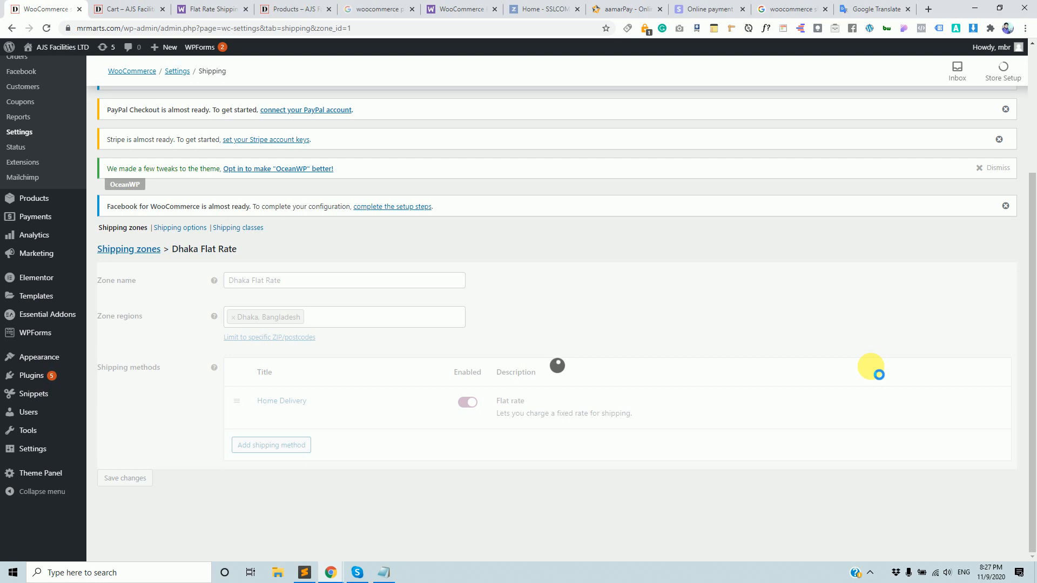
{"action": "left_click", "coordinate": [148, 12]}
Reload the cart and change the Beanie quantity from 100 to 10.
{"action": "left_click", "coordinate": [178, 28]}
{"action": "key", "text": "Return"}
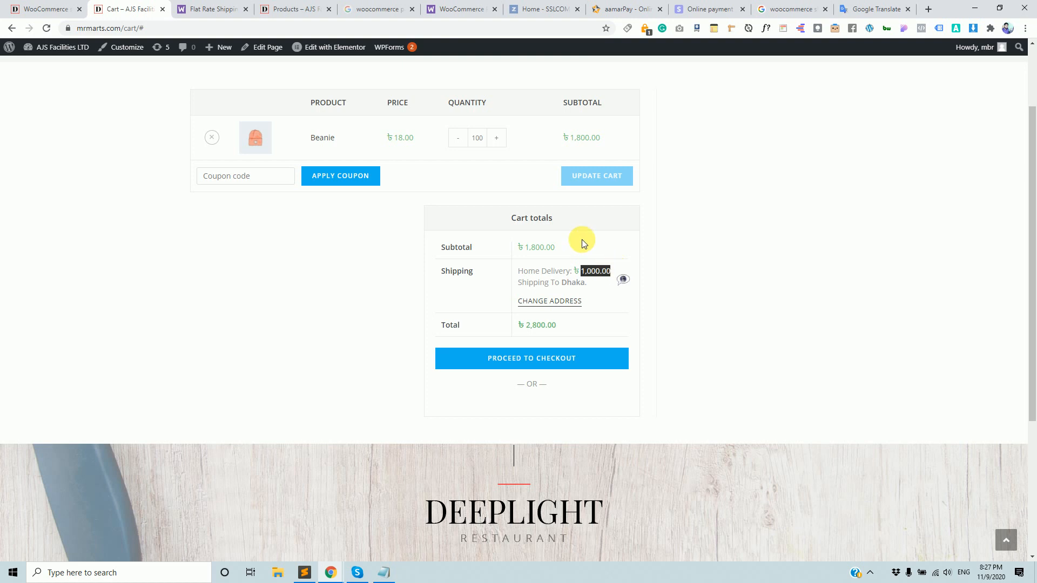
{"action": "double_click", "coordinate": [477, 138]}
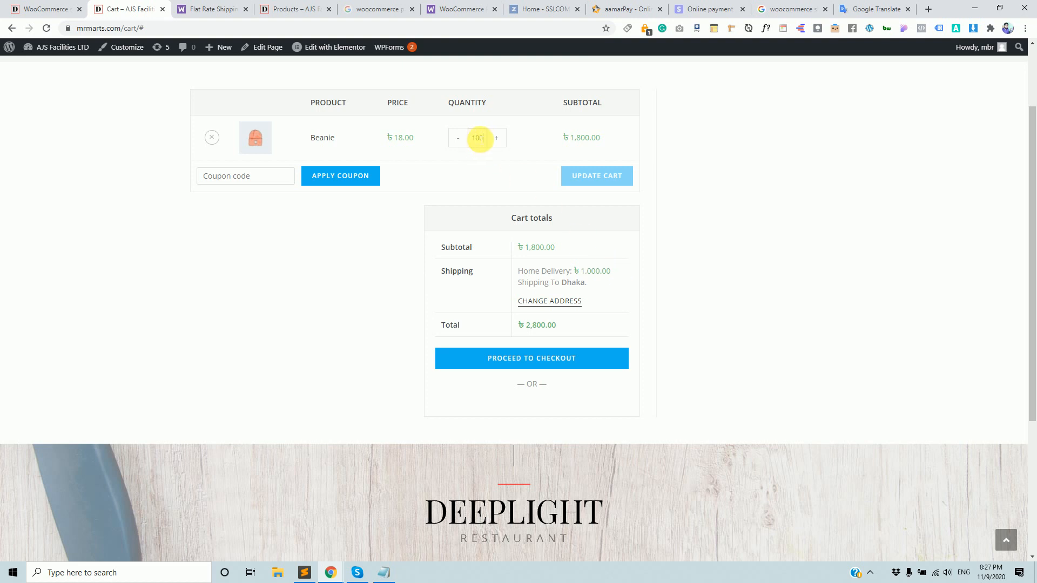
{"action": "type", "text": "1"}
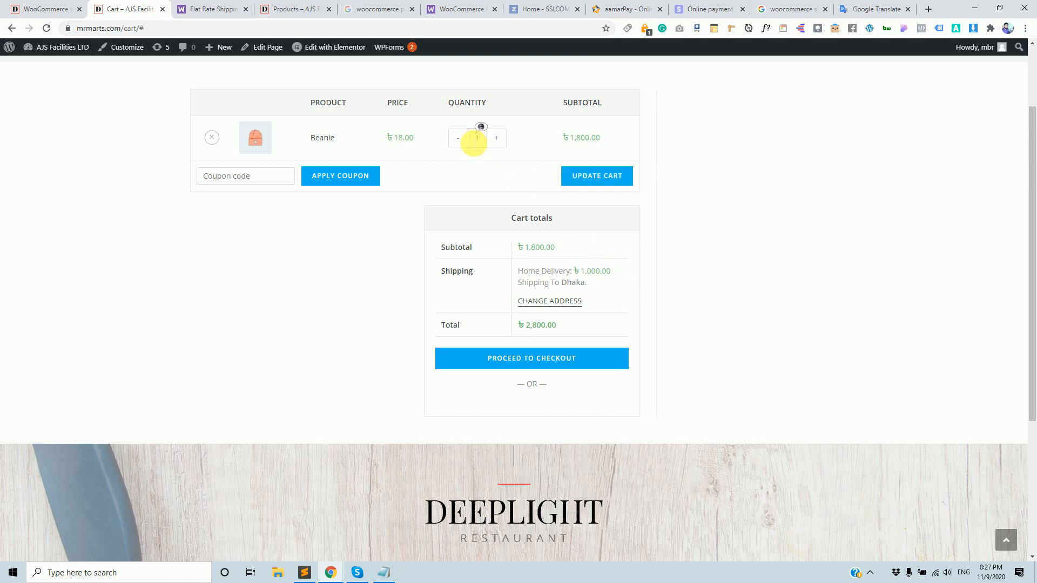
{"action": "key", "text": "Return"}
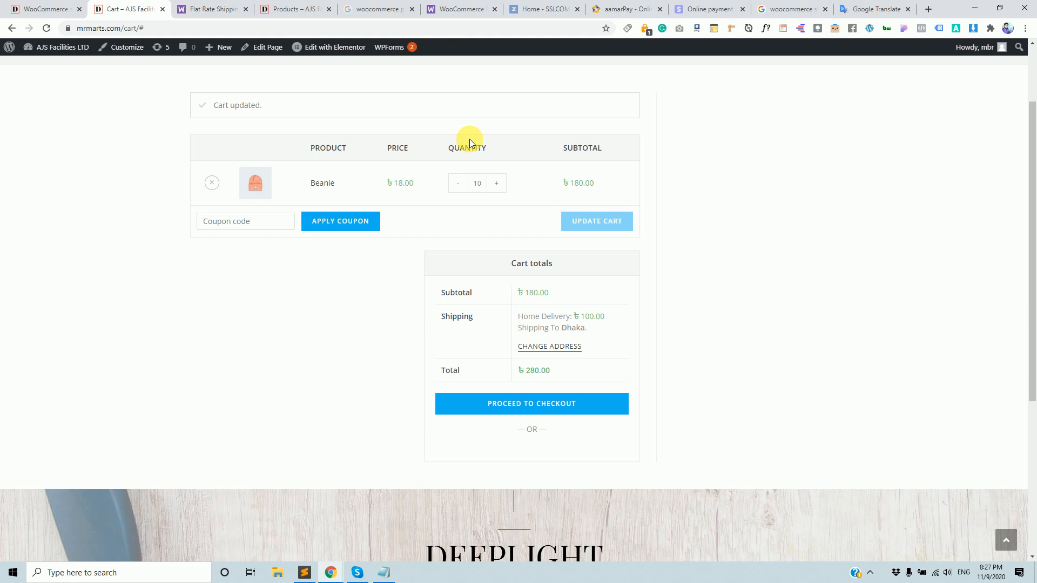
Change the Beanie quantity to 5 and update the cart to recheck shipping.
{"action": "double_click", "coordinate": [477, 183]}
{"action": "type", "text": "9"}
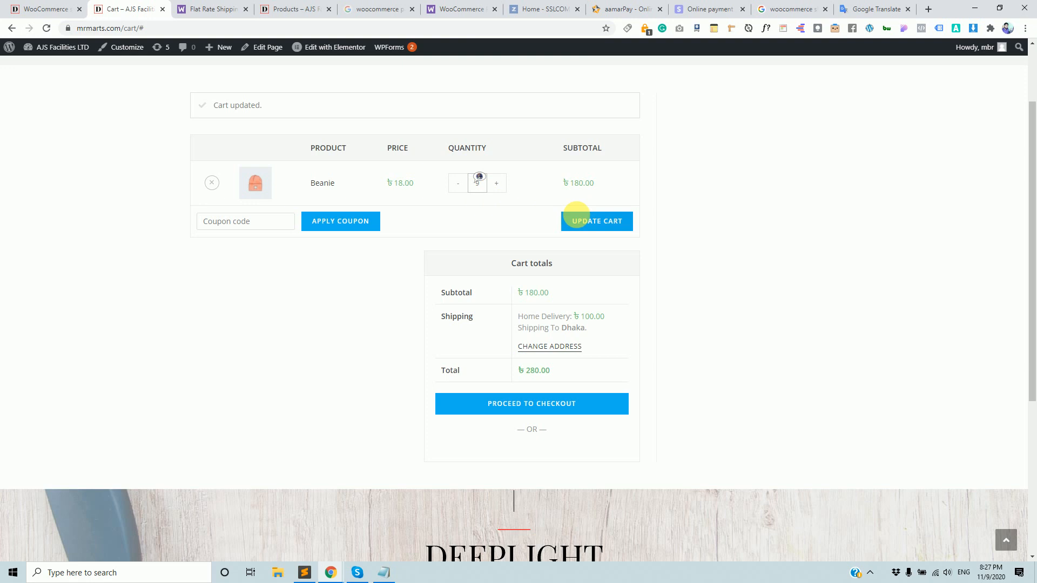
{"action": "key", "text": "BackSpace"}
{"action": "type", "text": "5"}
{"action": "left_click", "coordinate": [597, 221]}
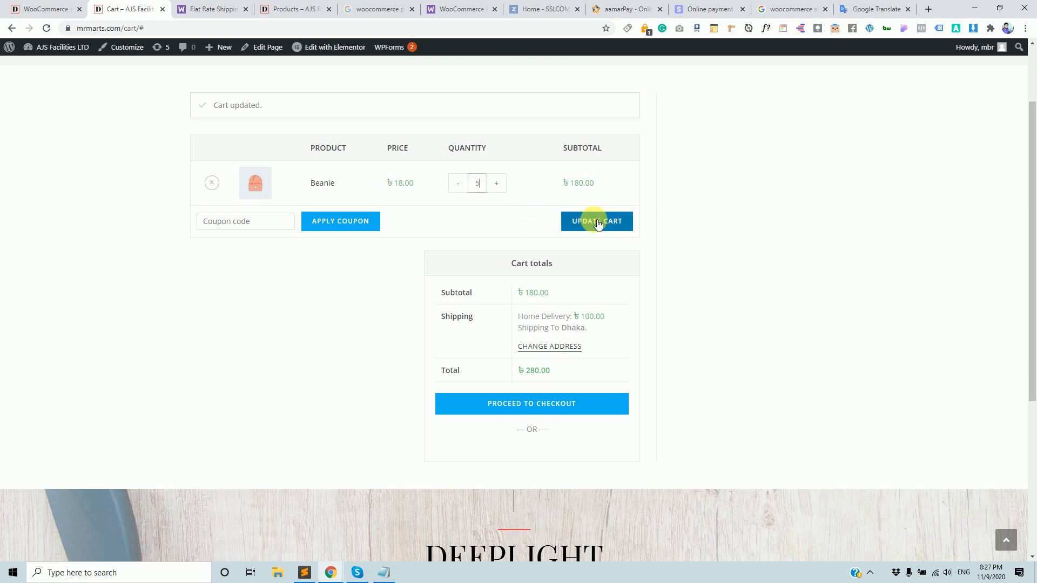
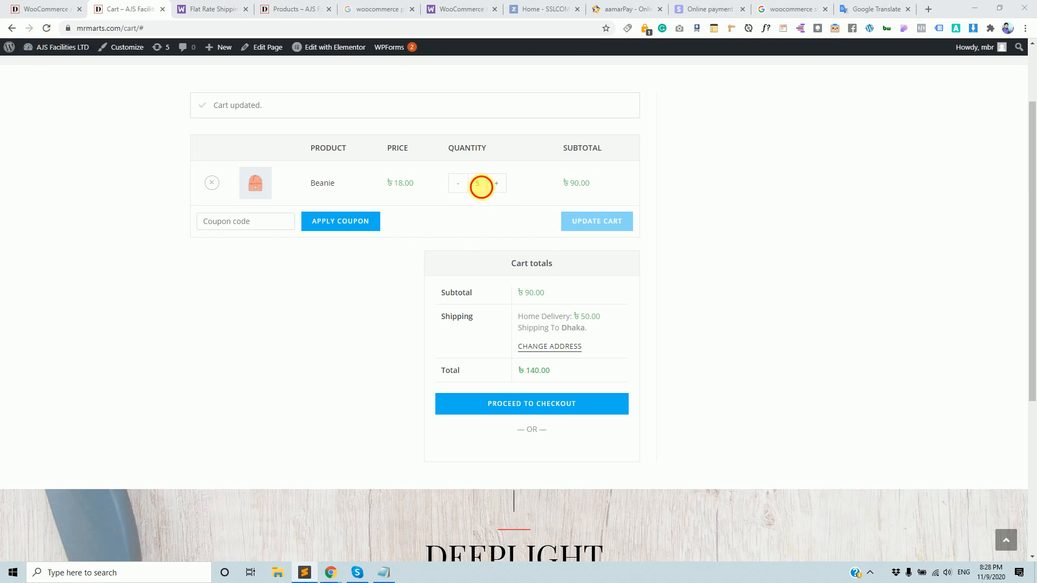
Change the Beanie quantity to 1 and update the cart, giving ৳10.00 shipping and ৳28.00 total.
{"action": "double_click", "coordinate": [477, 183]}
{"action": "type", "text": "1"}
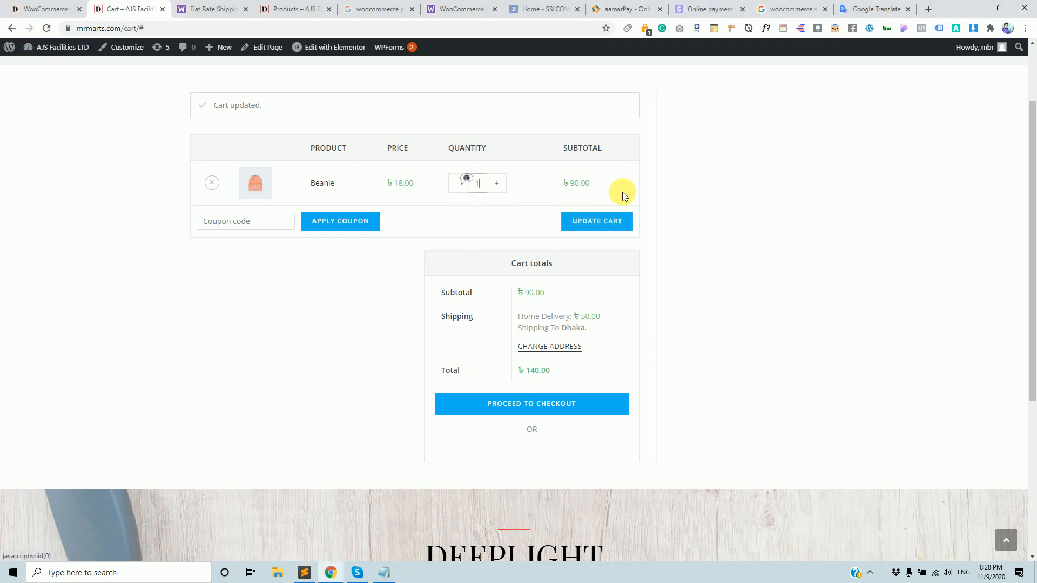
{"action": "left_click", "coordinate": [598, 221]}
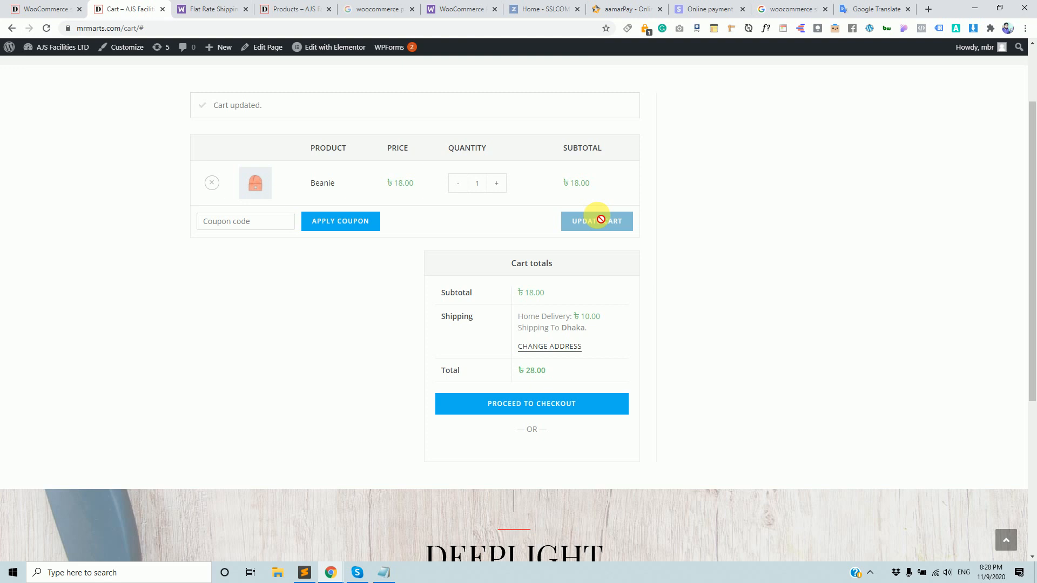
{"action": "left_click", "coordinate": [48, 8]}
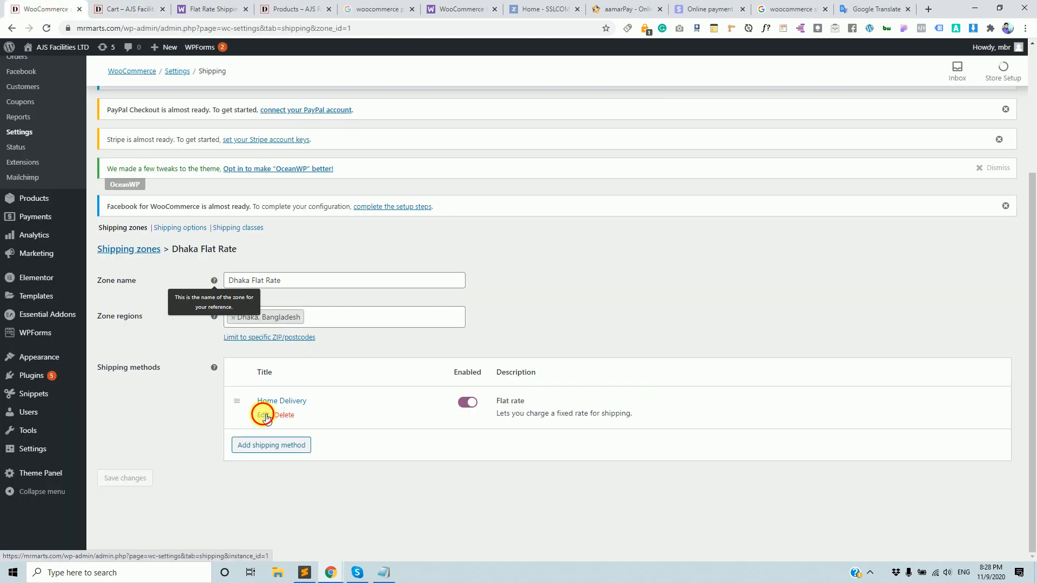
Clear the existing cost formula in Home Delivery's Flat rate Settings.
{"action": "left_click", "coordinate": [263, 414]}
{"action": "left_click_drag", "start_coordinate": [436, 336], "coordinate": [380, 331]}
{"action": "key", "text": "BackSpace"}
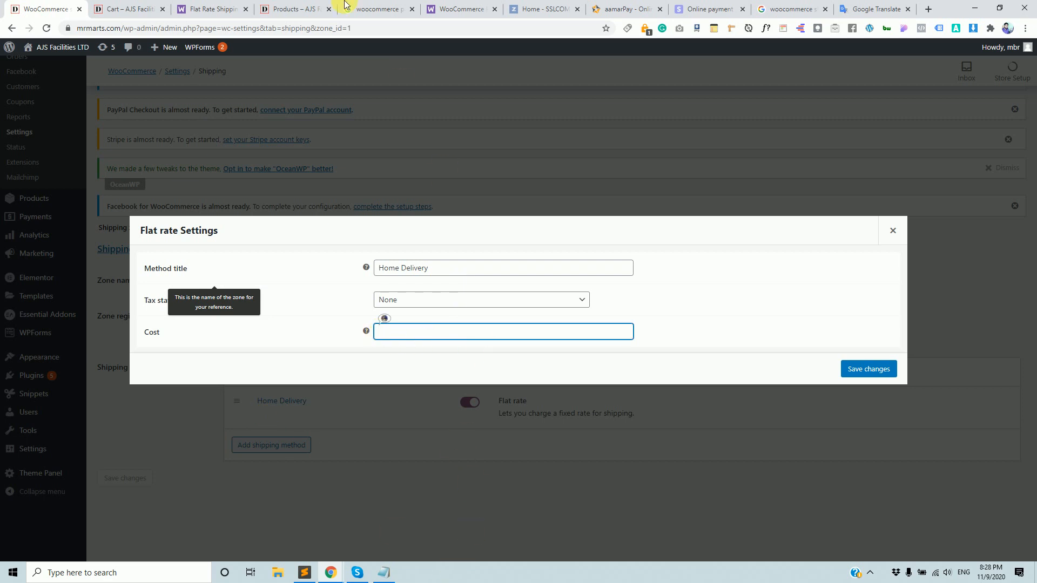
Study the first Advanced Costs example in the docs, picking out the base cost 10.
{"action": "left_click", "coordinate": [219, 9]}
{"action": "scroll", "coordinate": [352, 322], "scroll_direction": "up", "scroll_amount": 2}
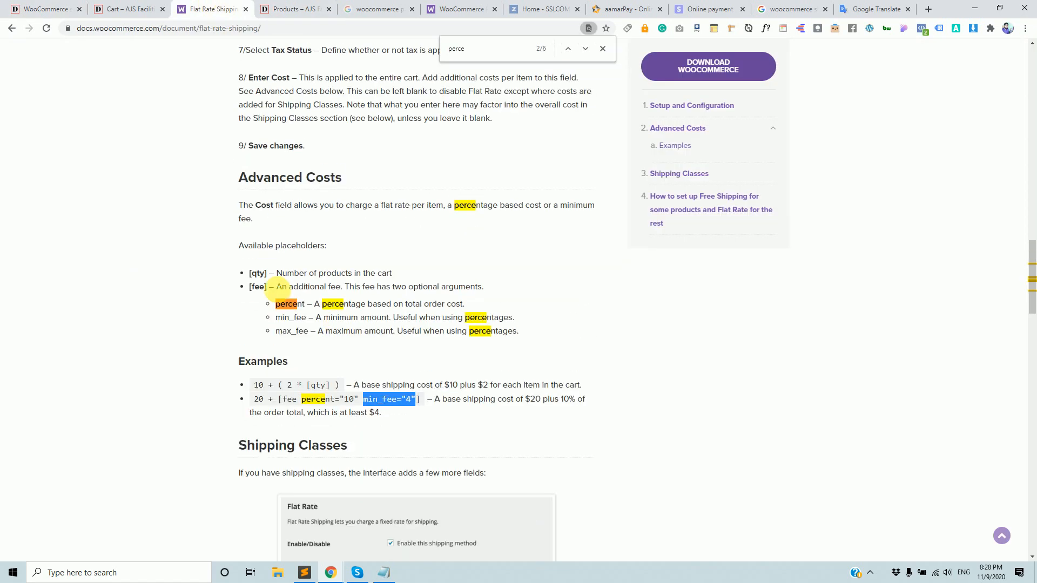
{"action": "left_click_drag", "start_coordinate": [250, 286], "coordinate": [340, 385]}
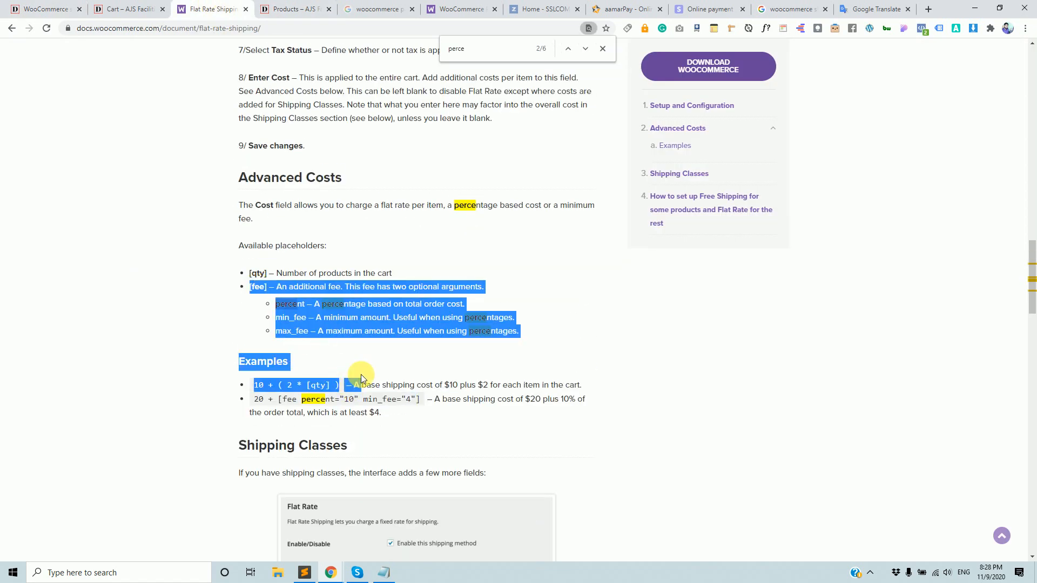
{"action": "left_click", "coordinate": [824, 372]}
{"action": "scroll", "coordinate": [592, 352], "scroll_direction": "down", "scroll_amount": 3}
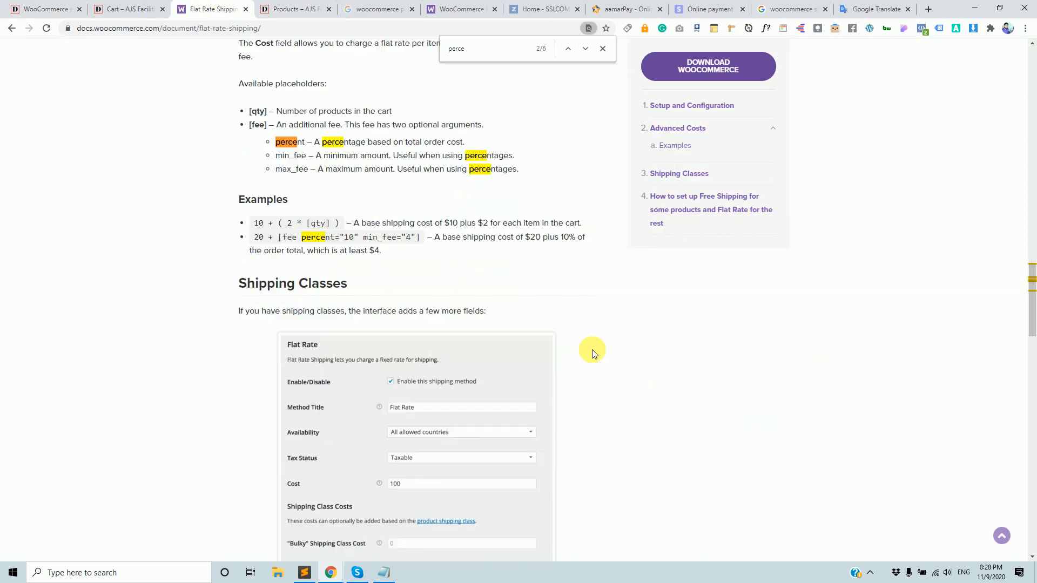
{"action": "mouse_move", "coordinate": [254, 222]}
{"action": "left_mouse_down"}
{"action": "mouse_move", "coordinate": [307, 223]}
{"action": "mouse_move", "coordinate": [269, 223]}
{"action": "left_mouse_up"}
{"action": "left_click", "coordinate": [272, 224]}
{"action": "left_click_drag", "start_coordinate": [254, 222], "coordinate": [340, 228]}
{"action": "left_click", "coordinate": [273, 223]}
{"action": "left_click", "coordinate": [286, 227]}
Examine the example's 2 * [qty] per-item part alongside the base cost 10.
{"action": "left_click", "coordinate": [289, 227]}
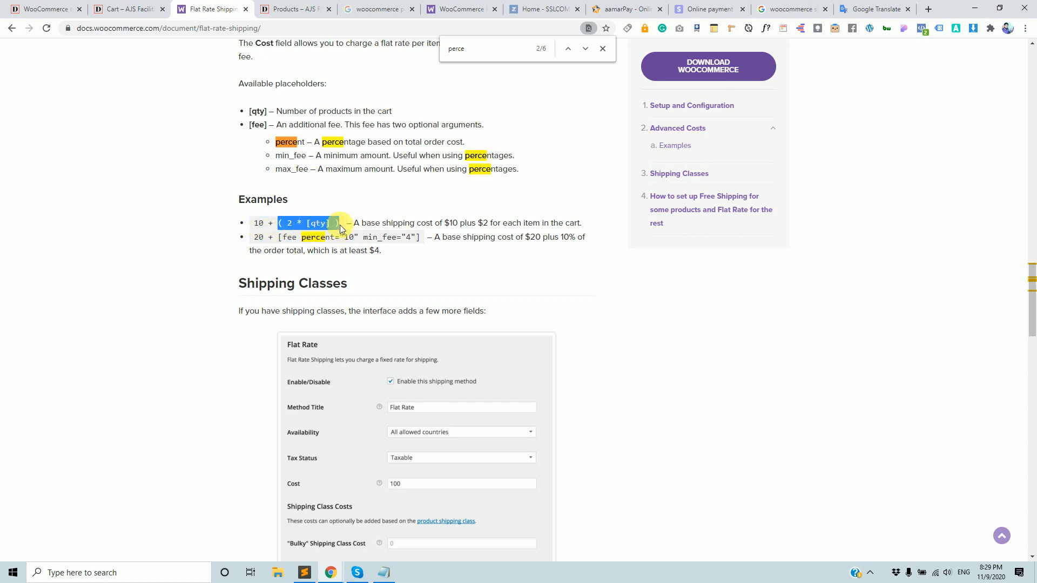
{"action": "left_click", "coordinate": [290, 227]}
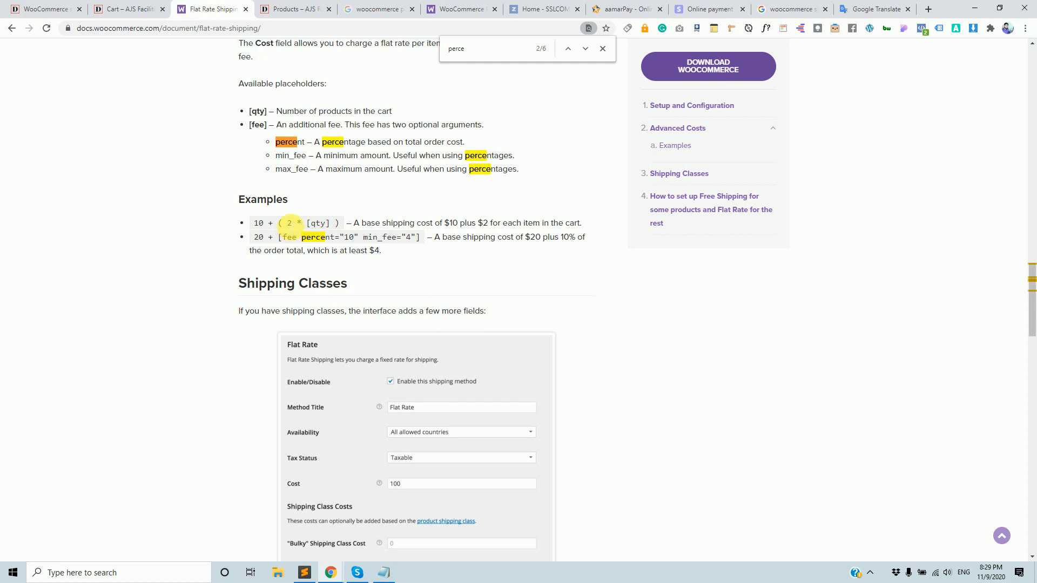
{"action": "mouse_move", "coordinate": [287, 223]}
{"action": "left_mouse_down"}
{"action": "mouse_move", "coordinate": [315, 223]}
{"action": "mouse_move", "coordinate": [306, 223]}
{"action": "left_mouse_up"}
{"action": "left_click", "coordinate": [335, 224]}
{"action": "left_click", "coordinate": [290, 223]}
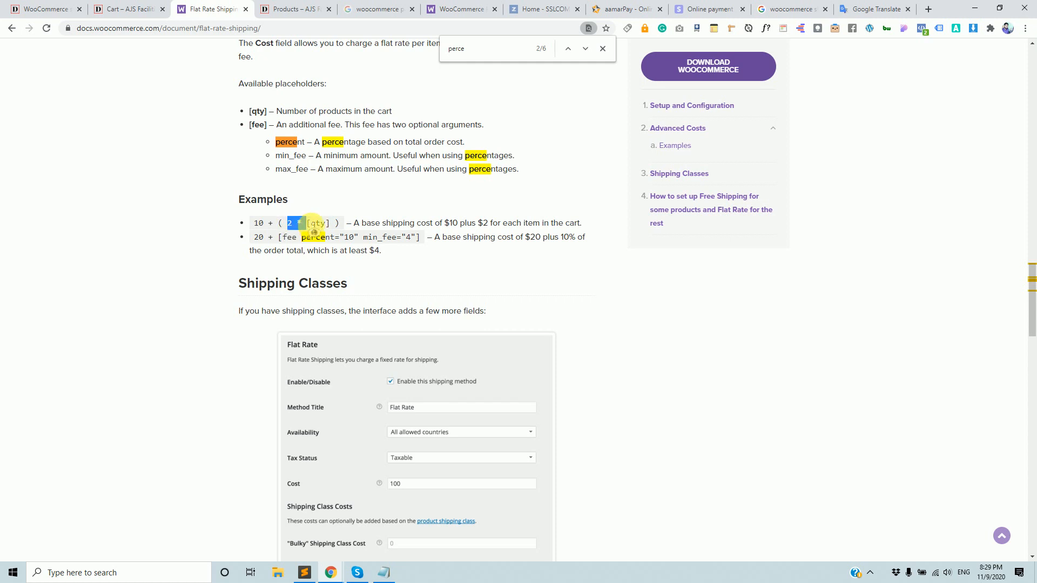
{"action": "left_click", "coordinate": [307, 224]}
{"action": "left_click_drag", "start_coordinate": [302, 224], "coordinate": [329, 223]}
{"action": "double_click", "coordinate": [258, 223]}
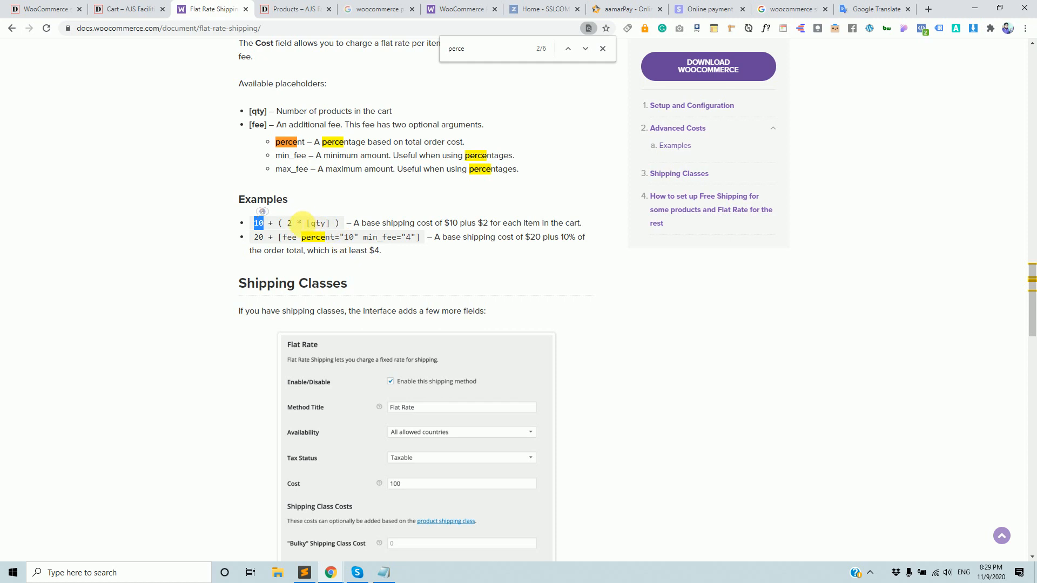
{"action": "left_click_drag", "start_coordinate": [282, 223], "coordinate": [330, 224]}
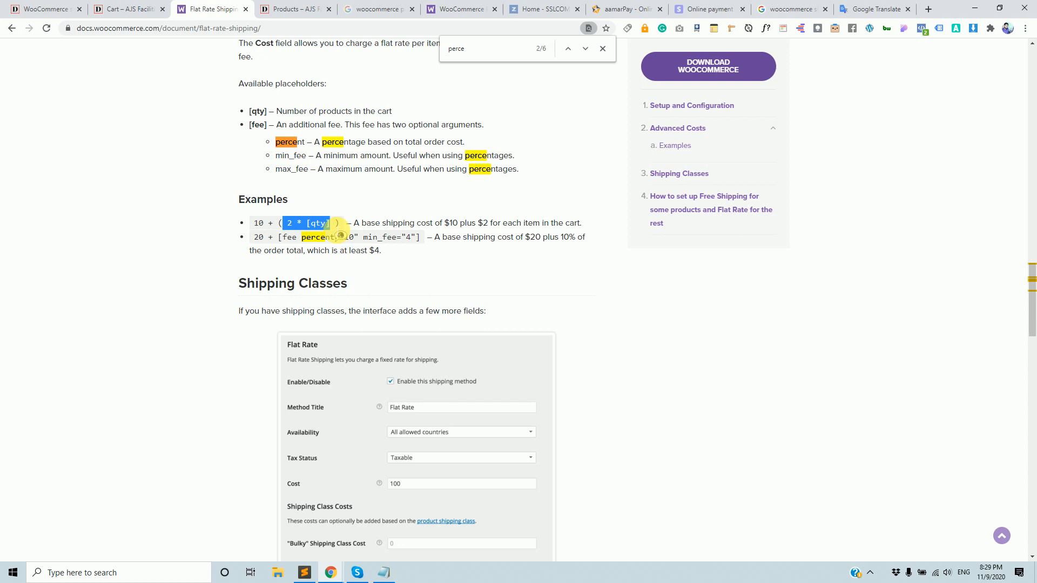
{"action": "left_click", "coordinate": [68, 8]}
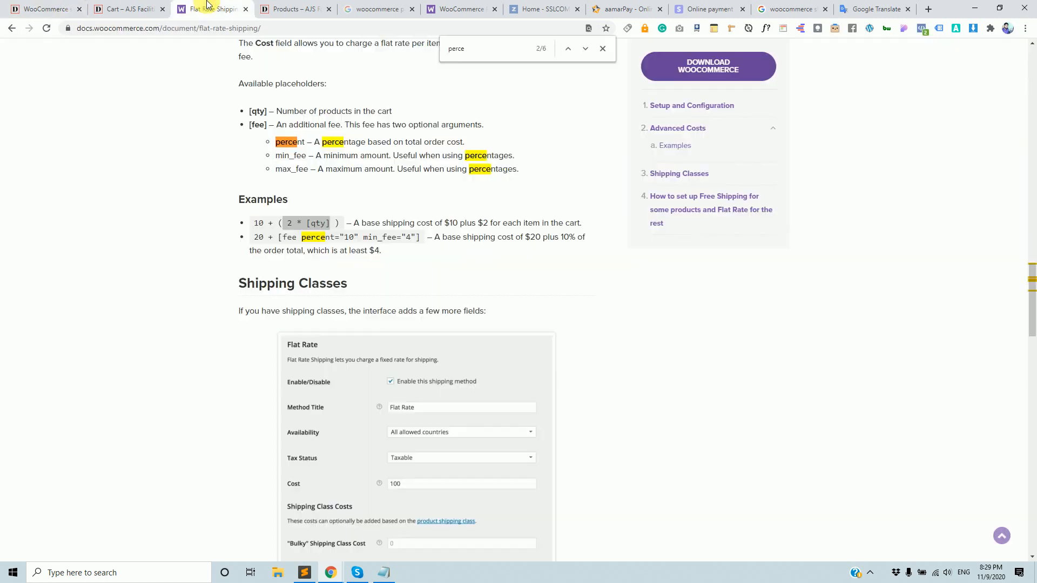
Enter a base cost of 100 in the Home Delivery Cost field.
{"action": "left_click", "coordinate": [209, 8]}
{"action": "left_click", "coordinate": [54, 7]}
{"action": "left_click", "coordinate": [394, 336]}
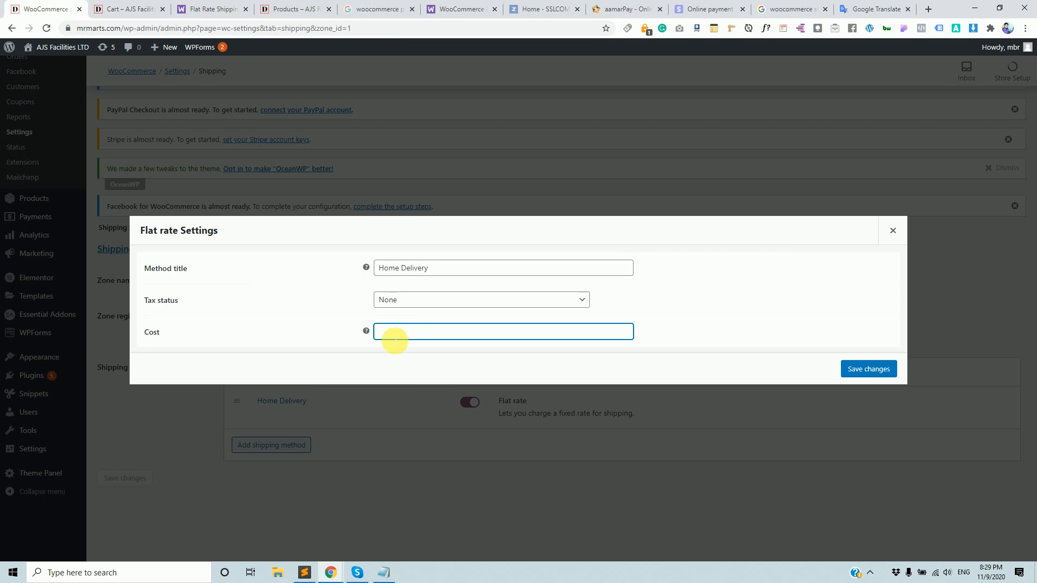
{"action": "type", "text": "20"}
{"action": "key", "text": "BackSpace"}
{"action": "key", "text": "BackSpace"}
{"action": "type", "text": "100"}
Complete the cost as 100 + (2*[qty]) and save the flat rate settings.
{"action": "left_click", "coordinate": [135, 9]}
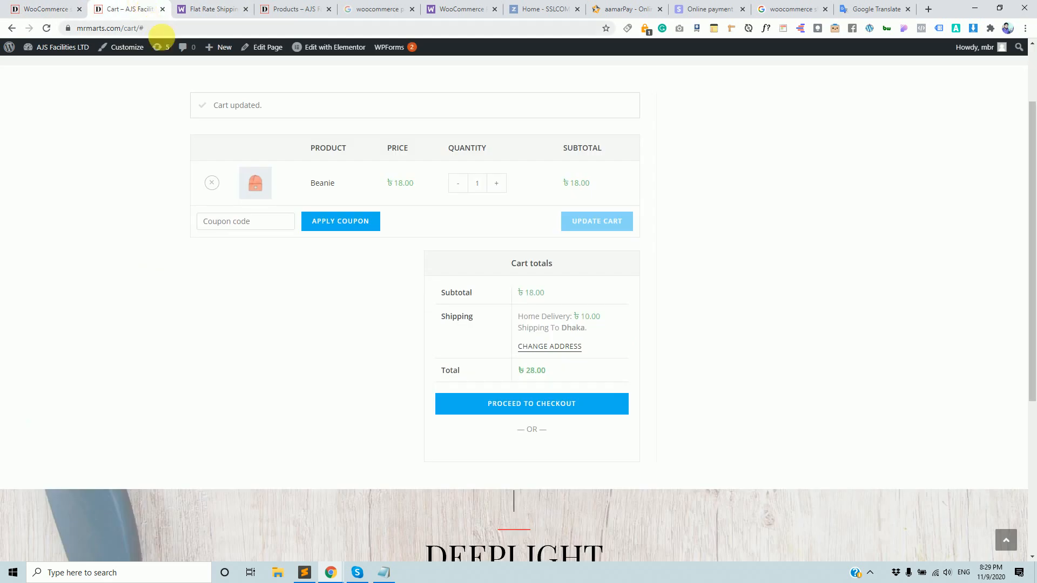
{"action": "left_click", "coordinate": [205, 8]}
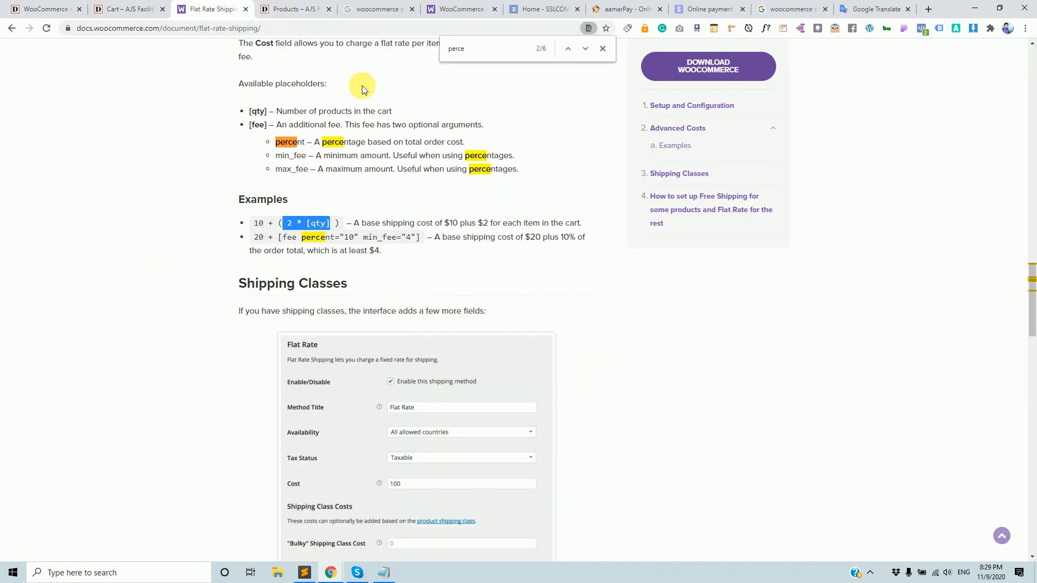
{"action": "left_click", "coordinate": [67, 10]}
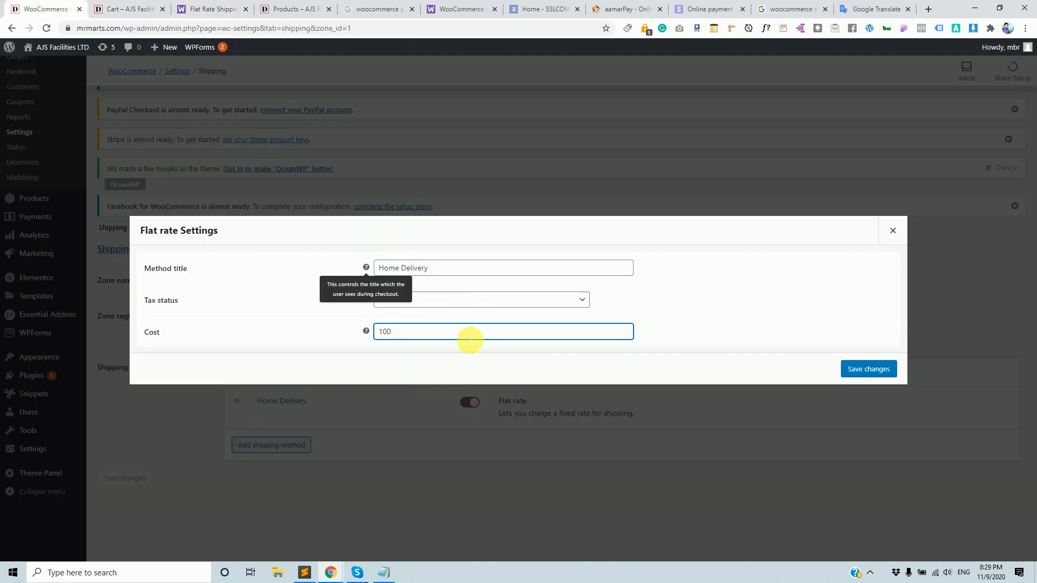
{"action": "type", "text": "+ (2*"}
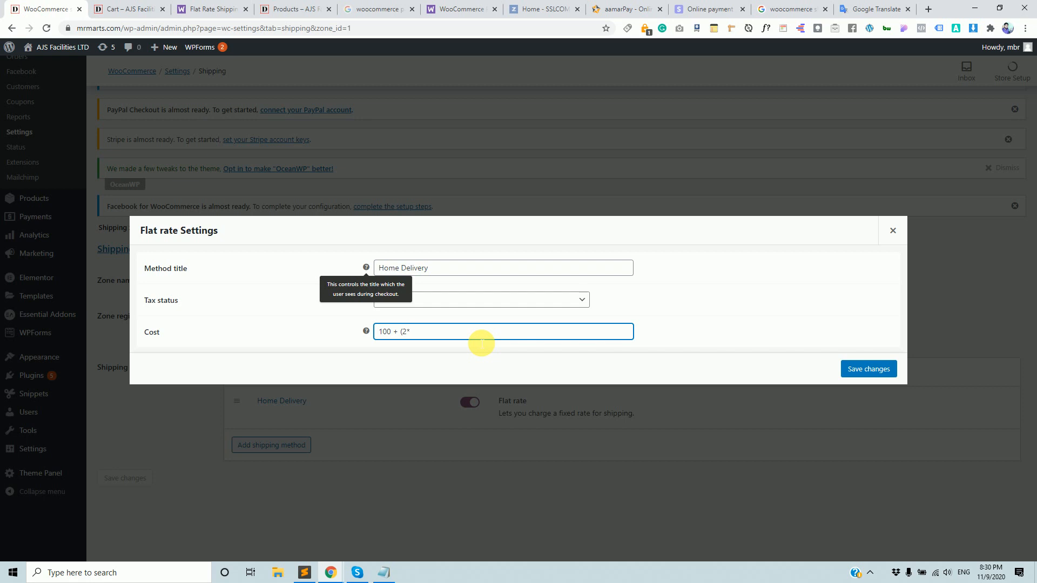
{"action": "type", "text": "[qty])"}
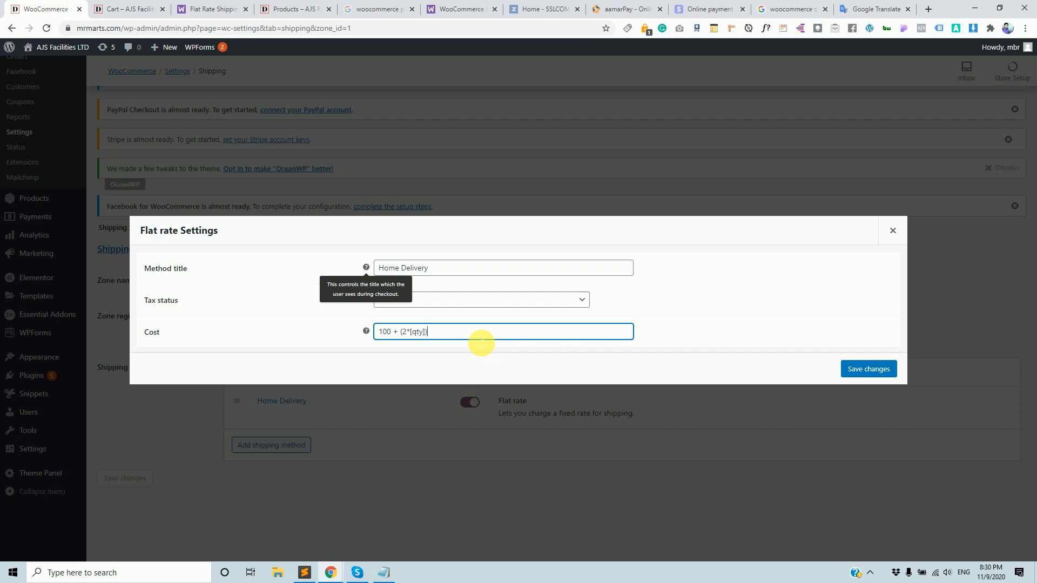
{"action": "left_click", "coordinate": [862, 373]}
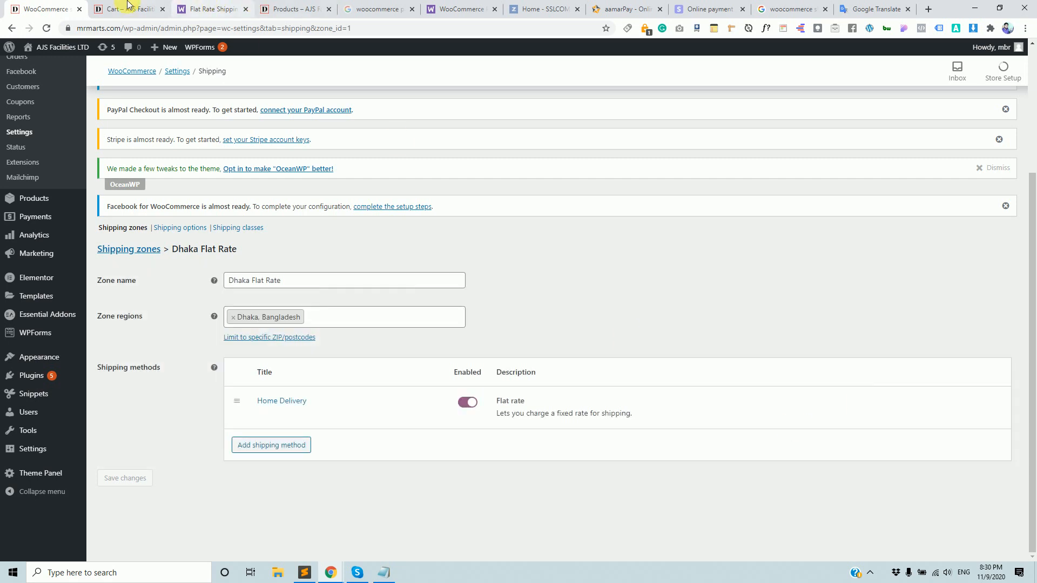
{"action": "left_click", "coordinate": [128, 7]}
Reload the cart to see the new Home Delivery shipping cost.
{"action": "scroll", "coordinate": [236, 98], "scroll_direction": "up", "scroll_amount": 2}
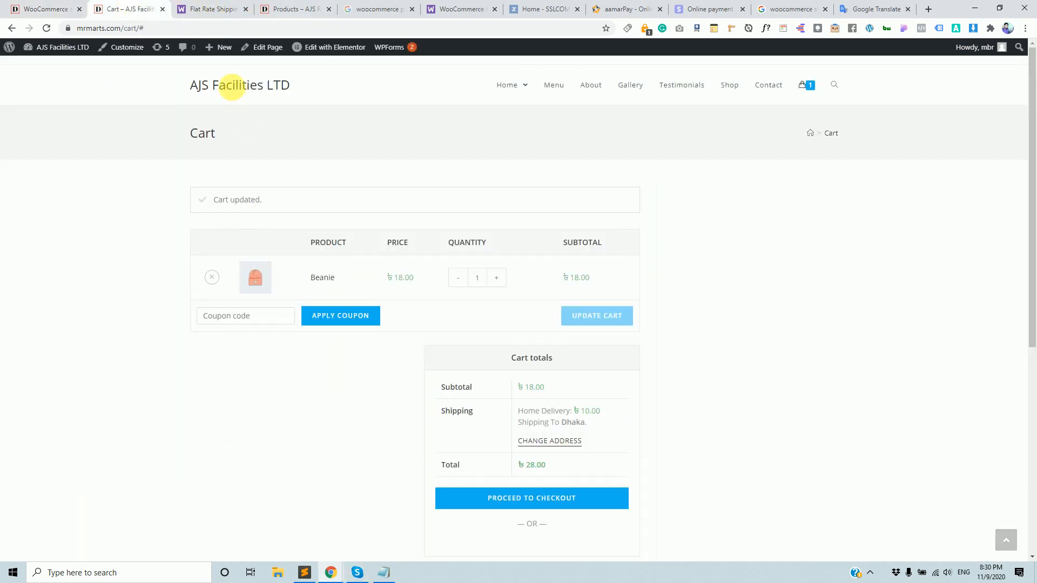
{"action": "left_click", "coordinate": [219, 28]}
{"action": "key", "text": "Return"}
{"action": "left_click", "coordinate": [221, 4]}
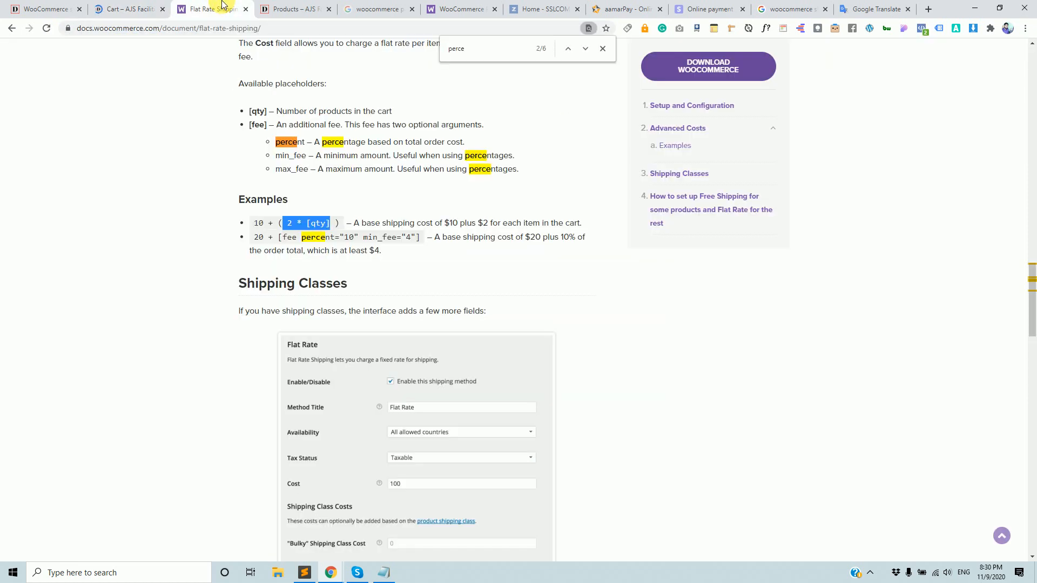
{"action": "left_click", "coordinate": [110, 8]}
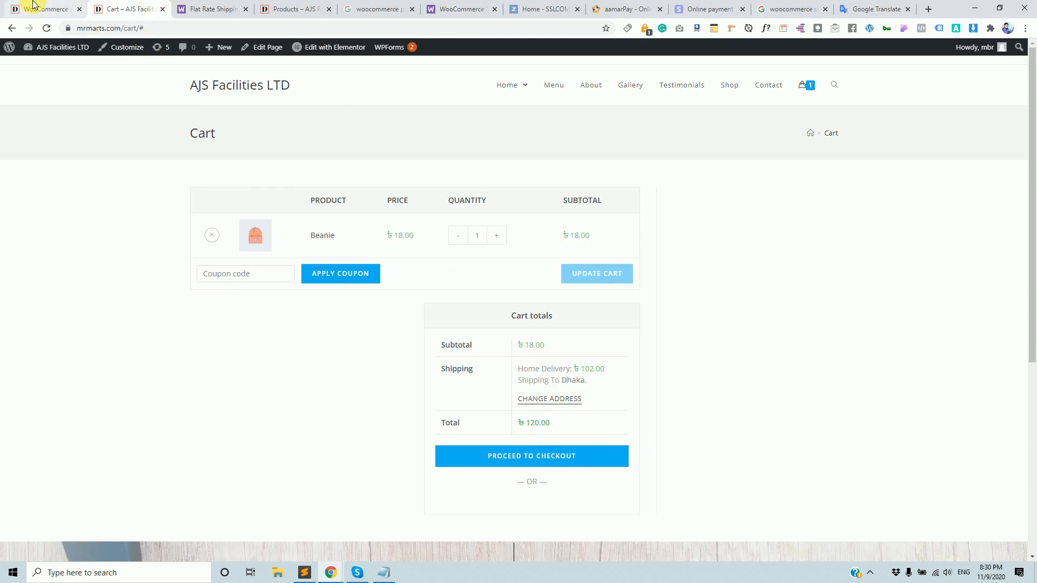
Reopen Home Delivery's settings and examine the 100 base and per-item parts of the cost.
{"action": "left_click", "coordinate": [33, 9]}
{"action": "left_click", "coordinate": [263, 415]}
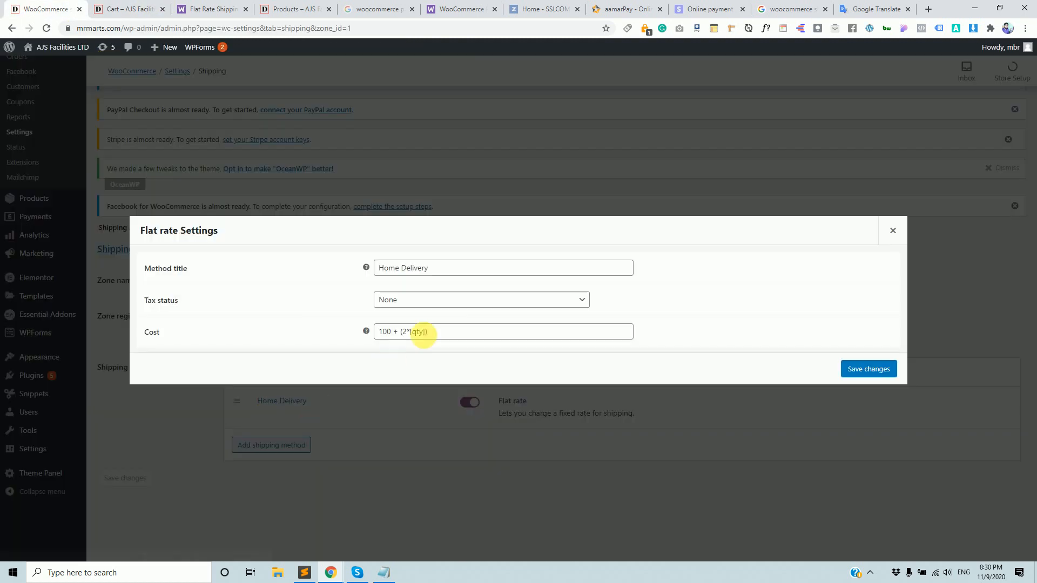
{"action": "left_click_drag", "start_coordinate": [444, 332], "coordinate": [396, 333]}
{"action": "left_click", "coordinate": [396, 331]}
{"action": "double_click", "coordinate": [383, 331]}
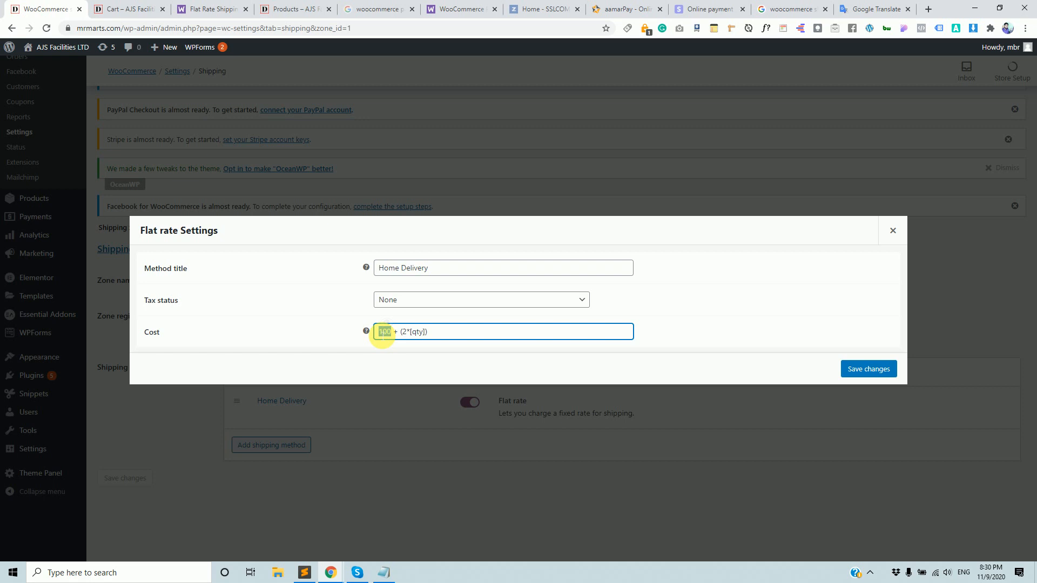
Raise the Beanie quantity by three and update the cart.
{"action": "left_click", "coordinate": [110, 10]}
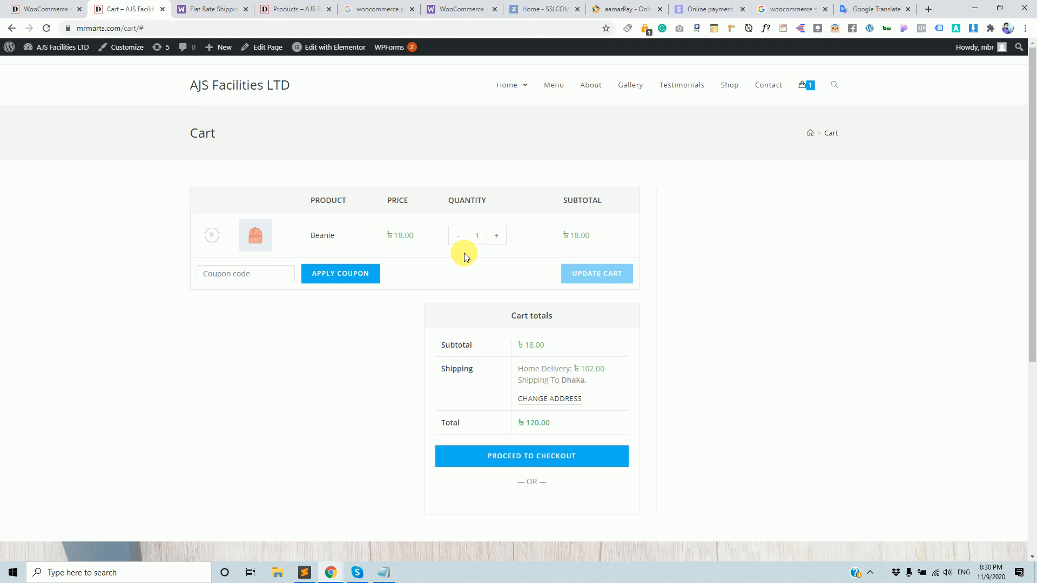
{"action": "left_click", "coordinate": [500, 237]}
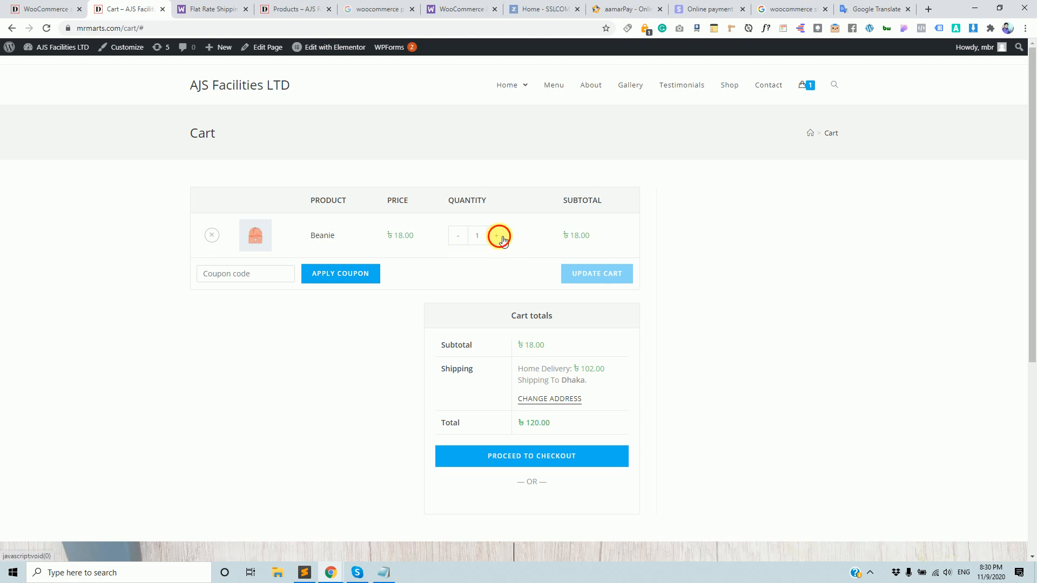
{"action": "left_click", "coordinate": [499, 237]}
{"action": "left_click", "coordinate": [499, 237]}
{"action": "left_click", "coordinate": [499, 237]}
{"action": "left_click", "coordinate": [499, 237]}
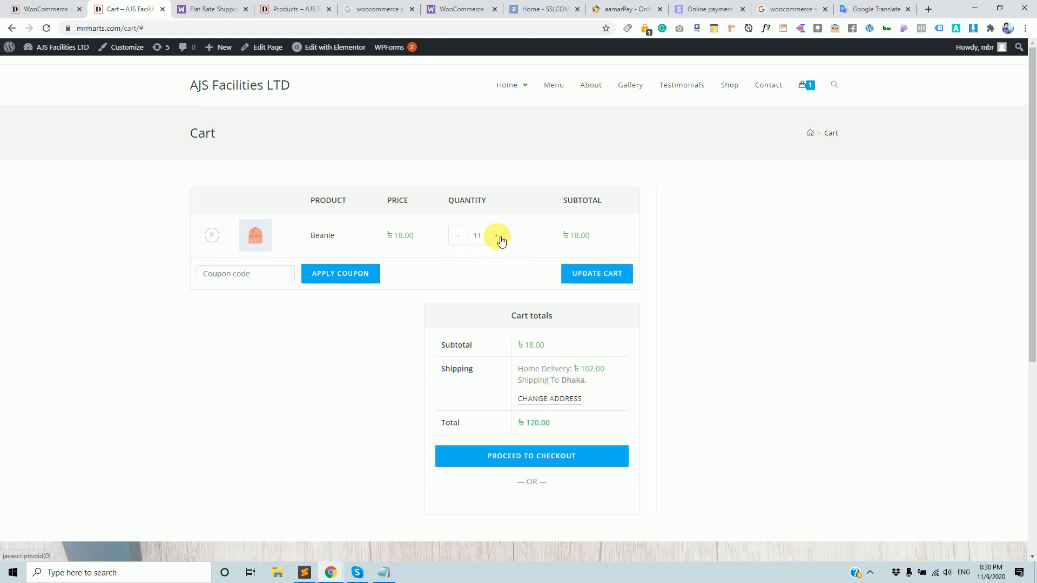
{"action": "left_click", "coordinate": [593, 280]}
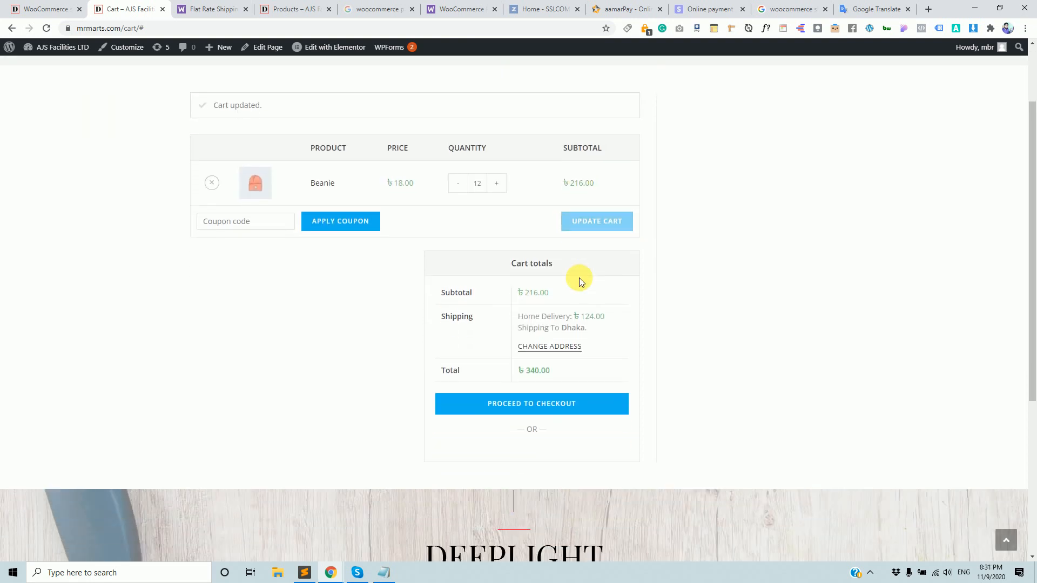
Reload the cart and compare its ৳124.00 Home Delivery charge with the cost formula's parts.
{"action": "left_click", "coordinate": [46, 9]}
{"action": "left_click", "coordinate": [394, 332]}
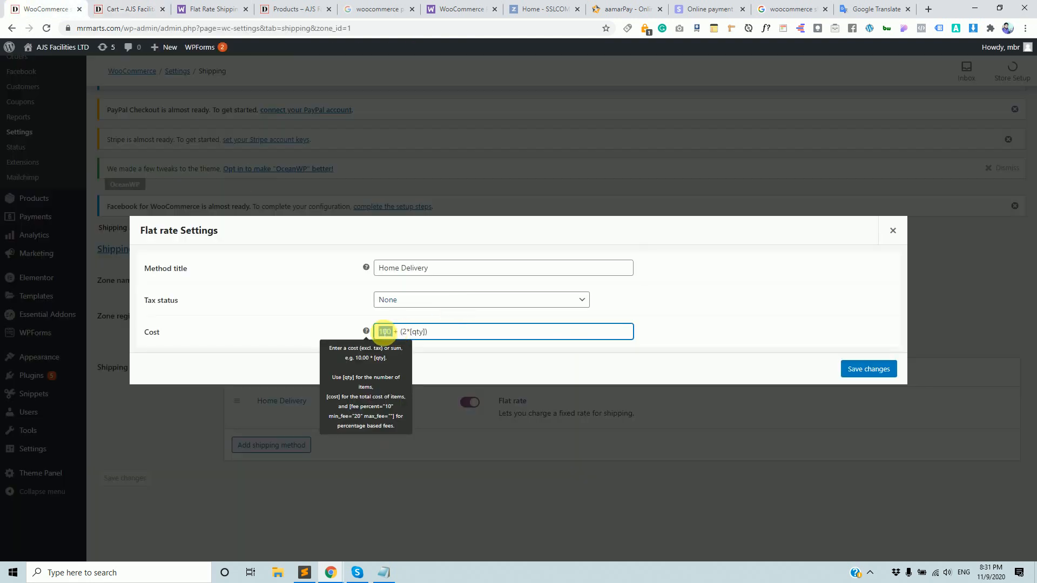
{"action": "left_click_drag", "start_coordinate": [406, 332], "coordinate": [427, 332]}
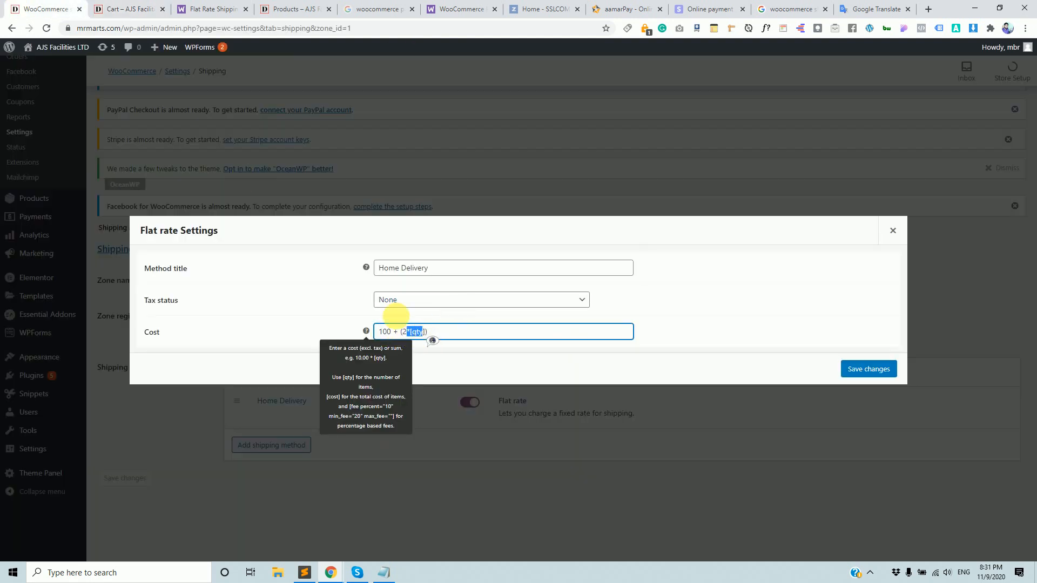
{"action": "left_click", "coordinate": [151, 8]}
{"action": "left_click", "coordinate": [176, 29]}
{"action": "key", "text": "Return"}
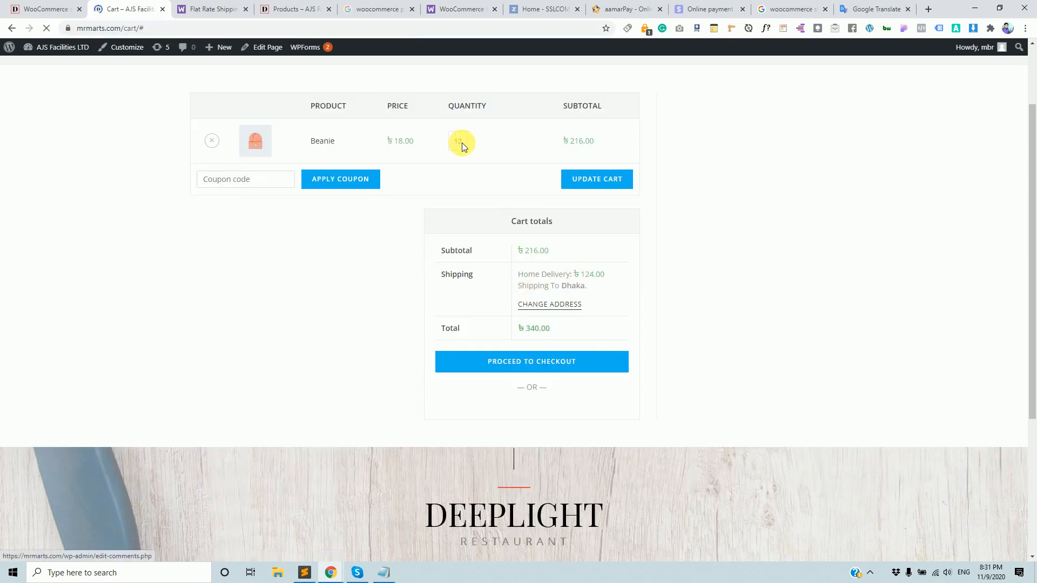
{"action": "left_click_drag", "start_coordinate": [584, 274], "coordinate": [596, 272]}
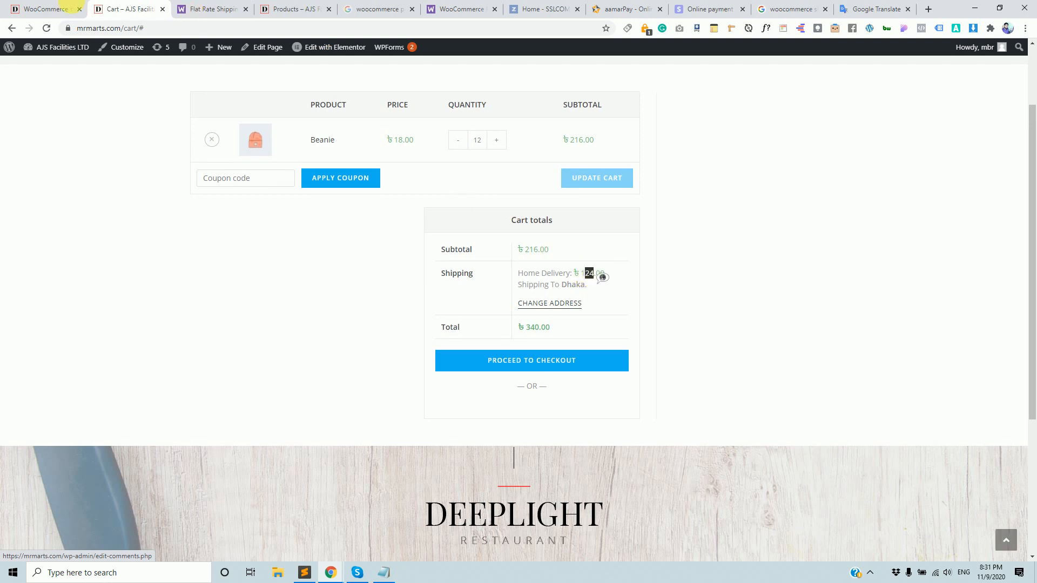
{"action": "left_click", "coordinate": [47, 9]}
{"action": "left_click", "coordinate": [392, 331]}
{"action": "left_click_drag", "start_coordinate": [399, 331], "coordinate": [375, 334]}
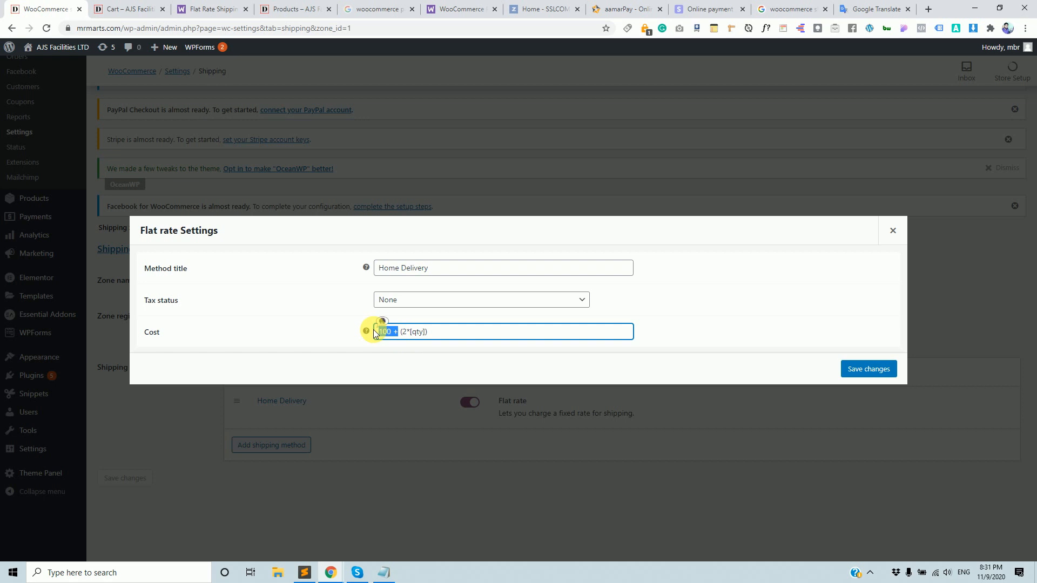
{"action": "left_click", "coordinate": [127, 9]}
Lower the Beanie quantity to 4 and update the cart.
{"action": "left_click", "coordinate": [458, 142]}
{"action": "left_click", "coordinate": [458, 142]}
{"action": "left_click", "coordinate": [458, 142]}
{"action": "left_click", "coordinate": [458, 142]}
{"action": "left_click", "coordinate": [457, 142]}
{"action": "left_click", "coordinate": [458, 142]}
{"action": "left_click", "coordinate": [458, 142]}
{"action": "left_click", "coordinate": [458, 142]}
{"action": "left_click", "coordinate": [571, 180]}
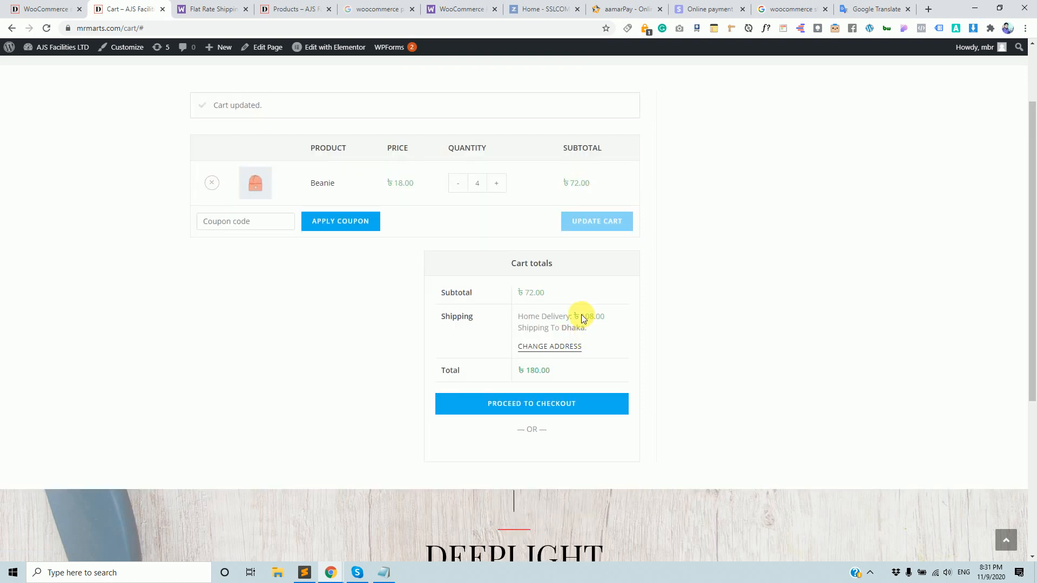
Confirm 4 Beanies give ৳108.00 Home Delivery, matching 100 + 2*[qty].
{"action": "double_click", "coordinate": [477, 183]}
{"action": "left_click", "coordinate": [53, 10]}
{"action": "left_click", "coordinate": [432, 335]}
{"action": "left_click_drag", "start_coordinate": [402, 332], "coordinate": [427, 332]}
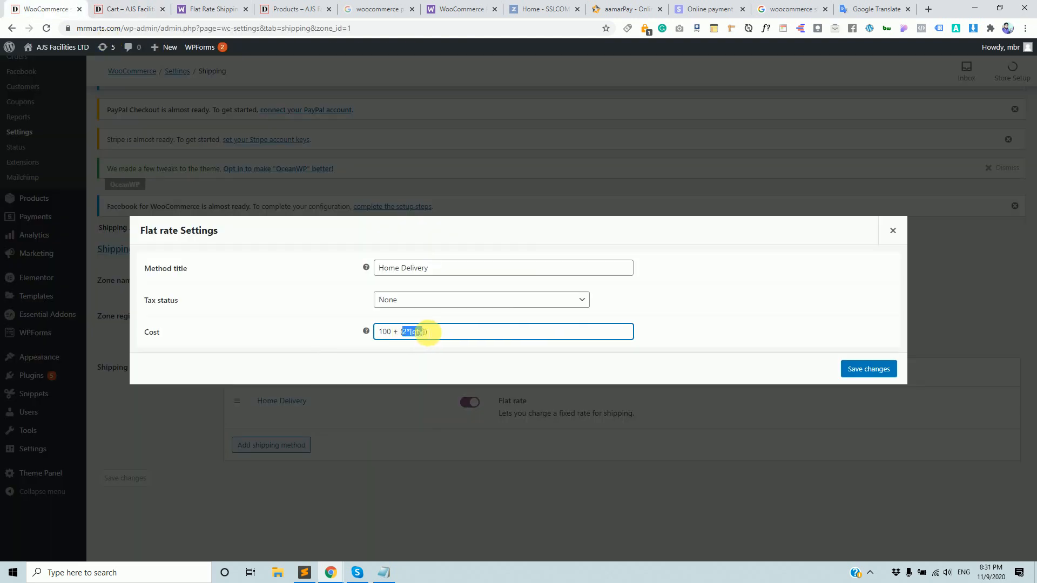
{"action": "left_click", "coordinate": [131, 9]}
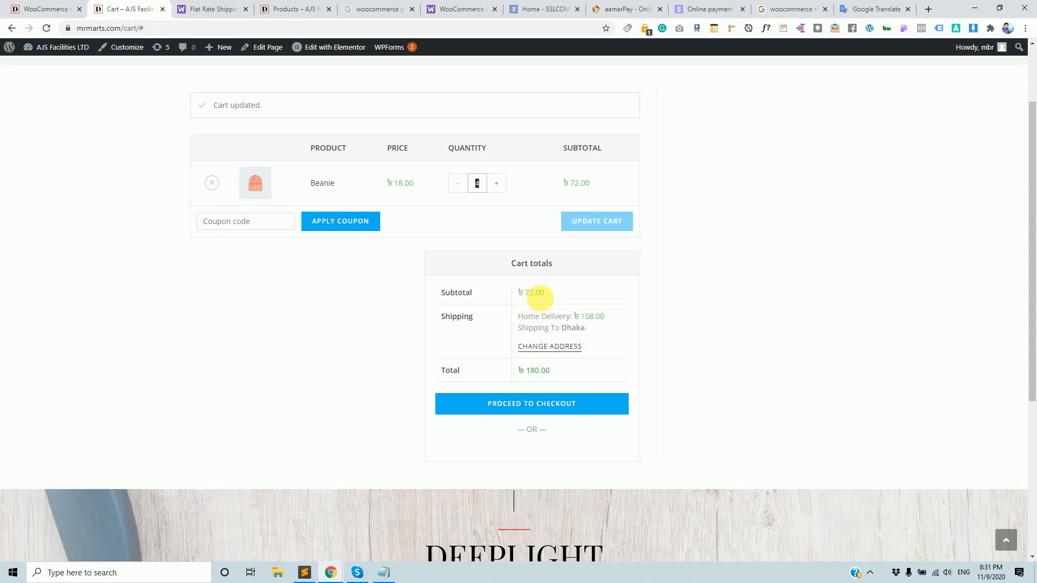
{"action": "left_click_drag", "start_coordinate": [590, 317], "coordinate": [609, 323]}
{"action": "left_click", "coordinate": [599, 334]}
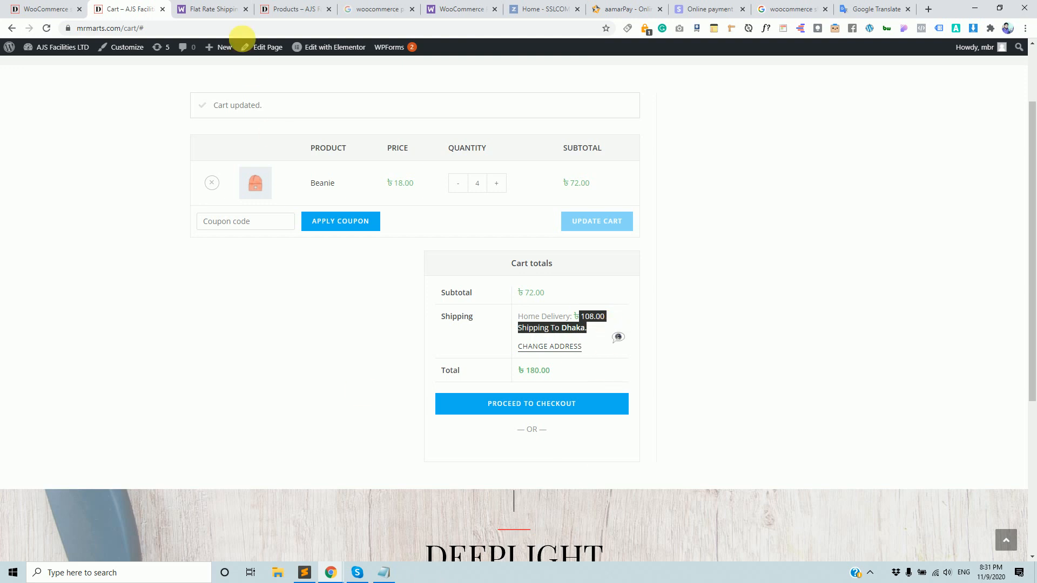
Scroll the Flat Rate Shipping docs down to the Advanced Costs fee placeholders.
{"action": "left_click", "coordinate": [208, 9]}
{"action": "scroll", "coordinate": [363, 338], "scroll_direction": "down", "scroll_amount": 8}
{"action": "scroll", "coordinate": [367, 339], "scroll_direction": "down", "scroll_amount": 6}
Read the min_fee and max_fee placeholder lines and the percent fee example in the docs.
{"action": "scroll", "coordinate": [366, 326], "scroll_direction": "up", "scroll_amount": 15}
{"action": "left_click", "coordinate": [294, 261]}
{"action": "left_click_drag", "start_coordinate": [294, 261], "coordinate": [335, 296]}
{"action": "triple_click", "coordinate": [297, 265]}
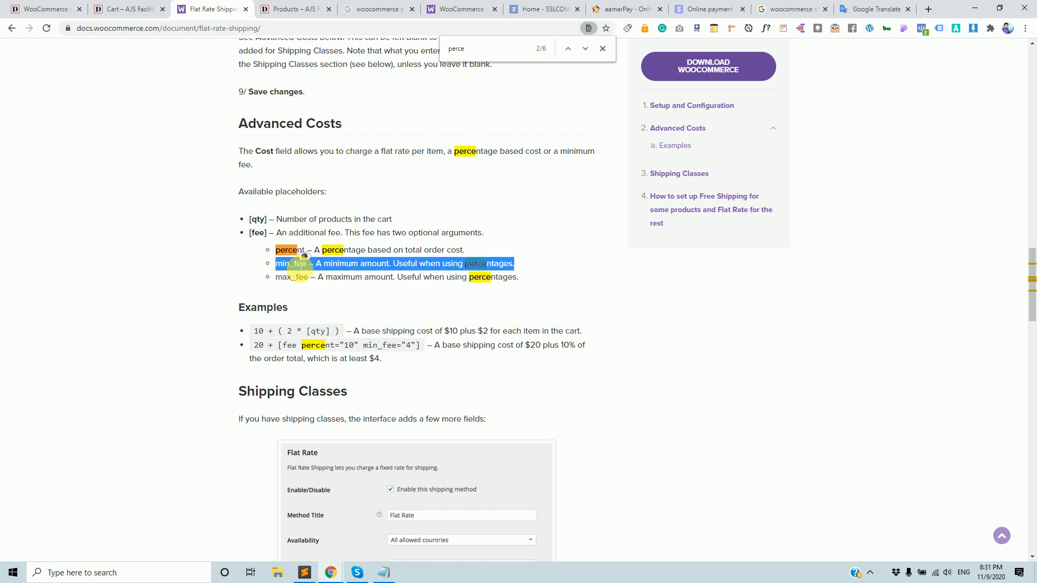
{"action": "left_click", "coordinate": [297, 277]}
{"action": "triple_click", "coordinate": [297, 278]}
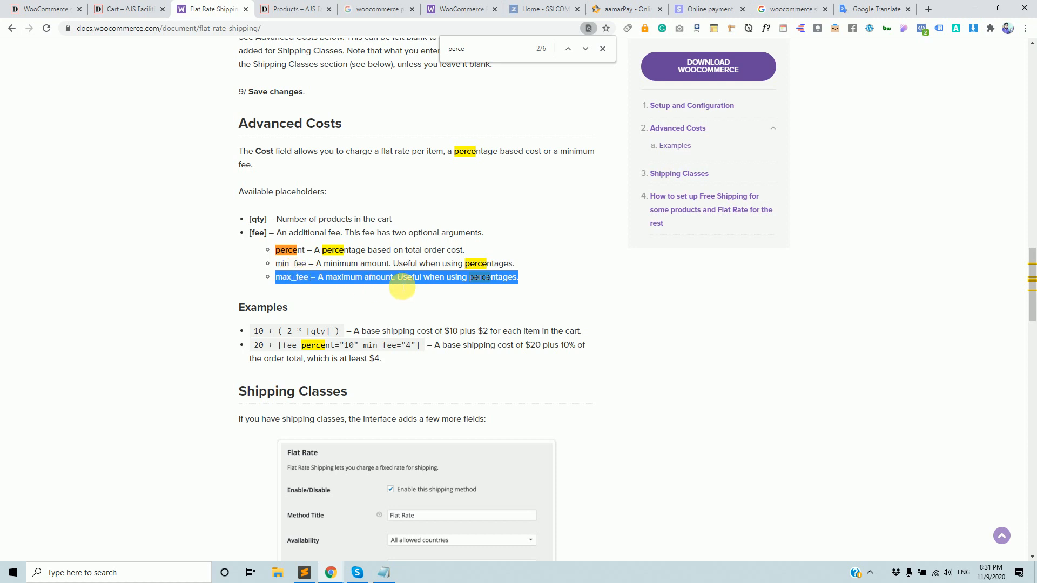
{"action": "left_click", "coordinate": [398, 286]}
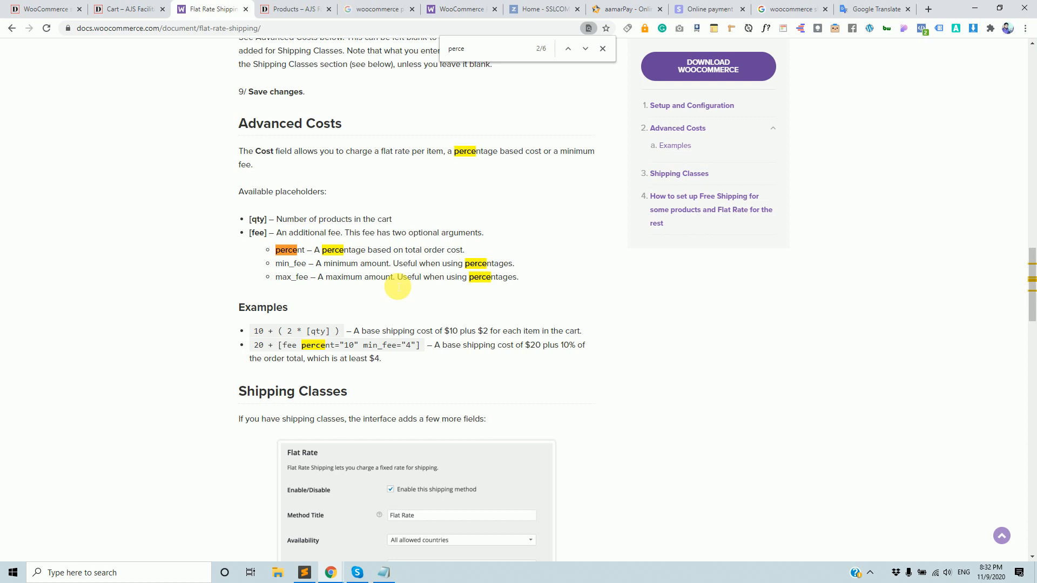
{"action": "left_click_drag", "start_coordinate": [297, 349], "coordinate": [352, 404]}
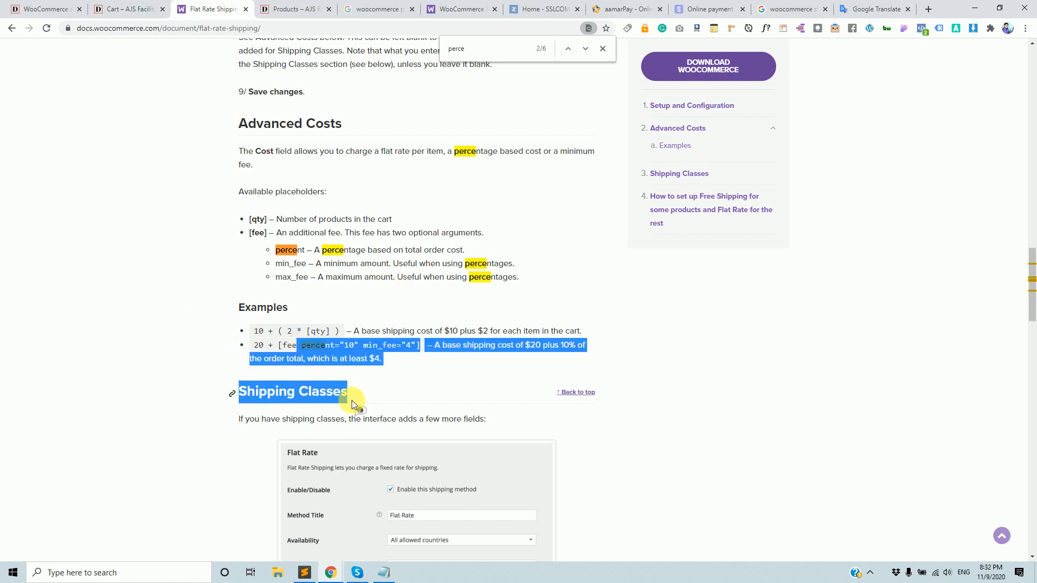
{"action": "left_click", "coordinate": [21, 8]}
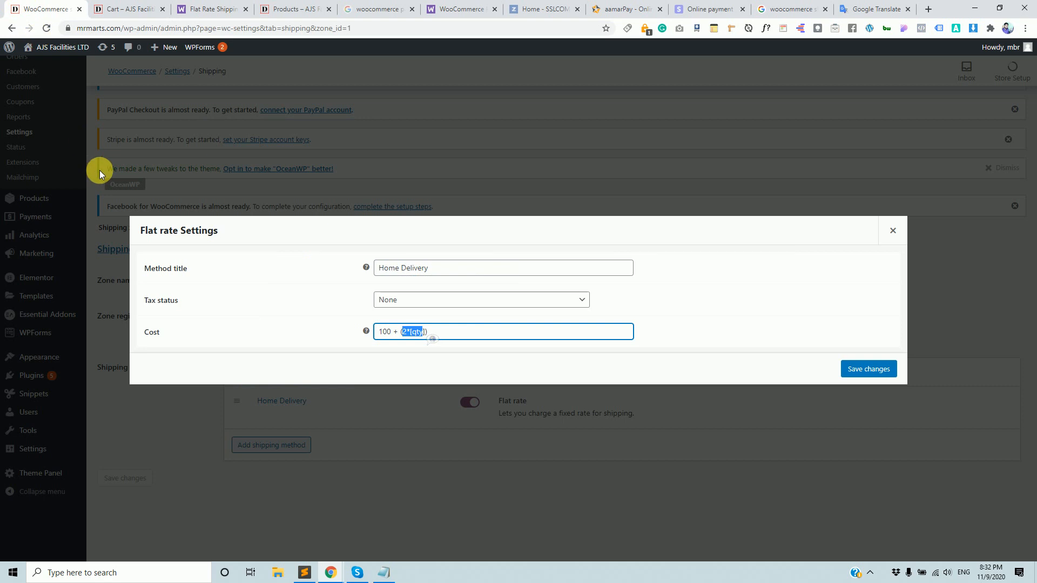
Resave Home Delivery's Flat rate Settings with Cost 100 + (2*[qty]).
{"action": "left_click", "coordinate": [478, 331]}
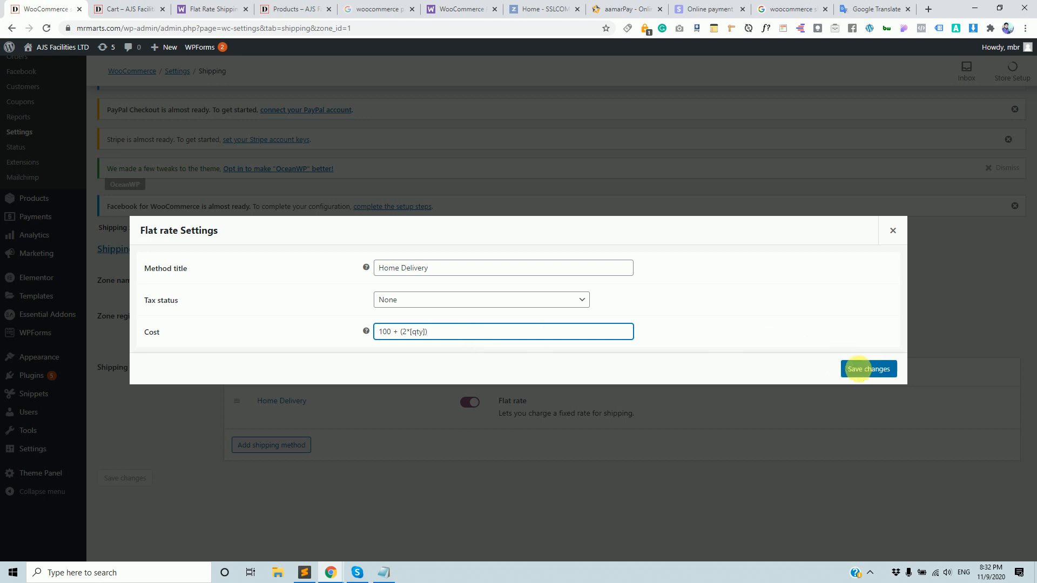
{"action": "left_click", "coordinate": [867, 371]}
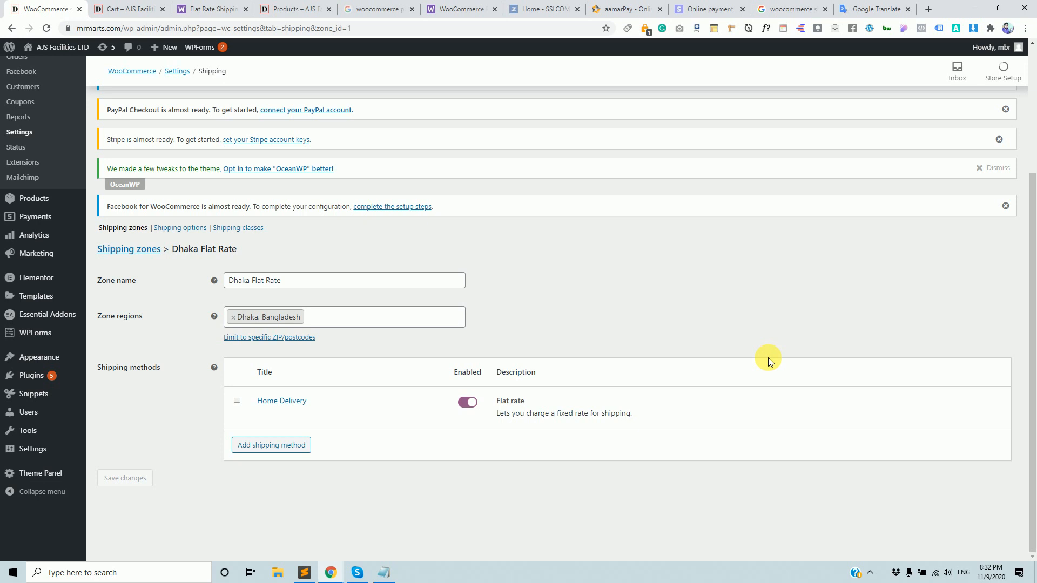
{"action": "left_click", "coordinate": [108, 8]}
{"action": "scroll", "coordinate": [435, 230], "scroll_direction": "up", "scroll_amount": 2}
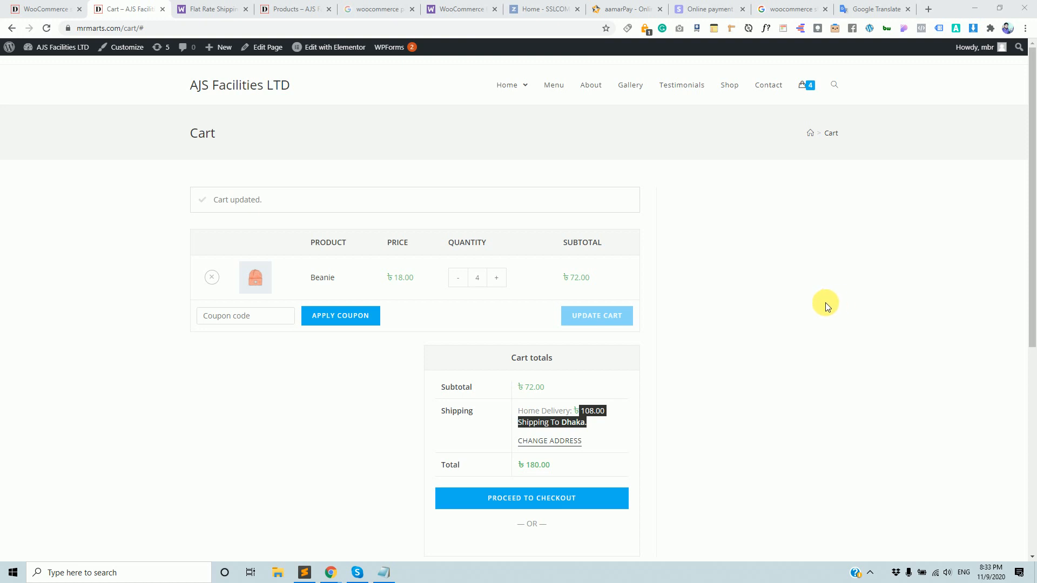
{"action": "left_click", "coordinate": [52, 9]}
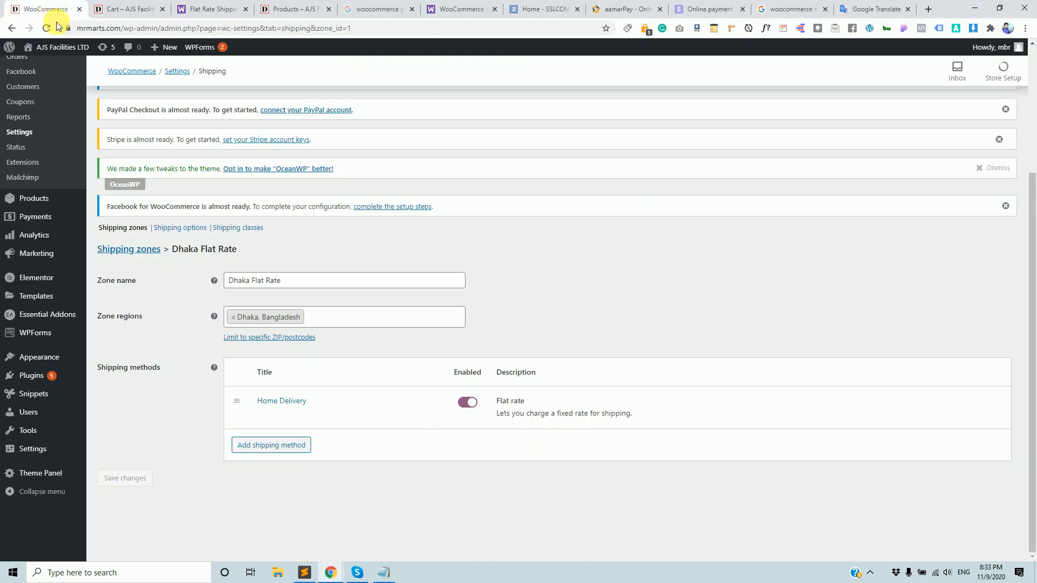
Reopen Home Delivery's settings and compare its 100 + (2*[qty]) cost with the docs' cost examples.
{"action": "left_click", "coordinate": [261, 414]}
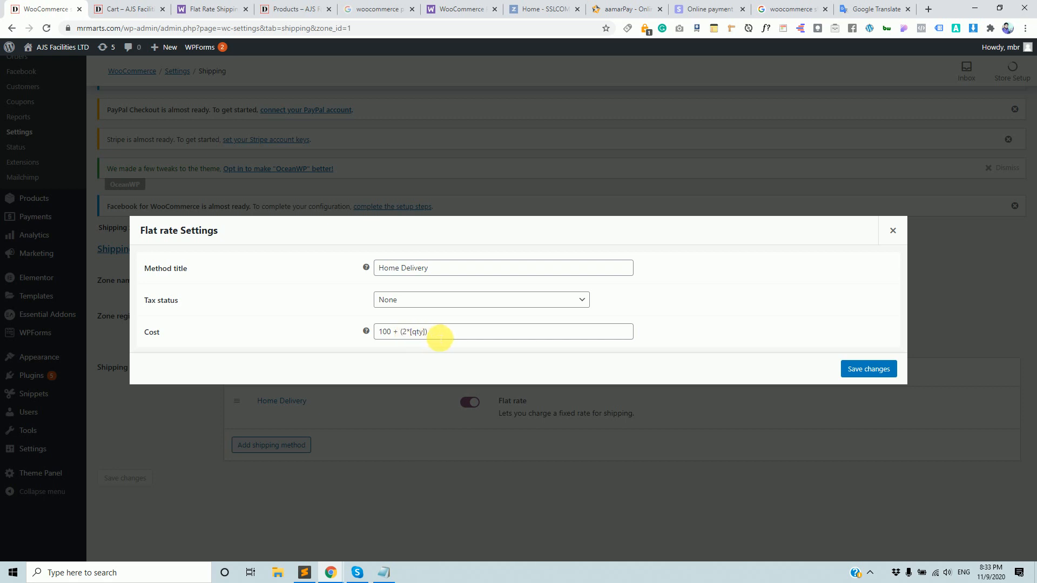
{"action": "left_click_drag", "start_coordinate": [426, 332], "coordinate": [378, 332]}
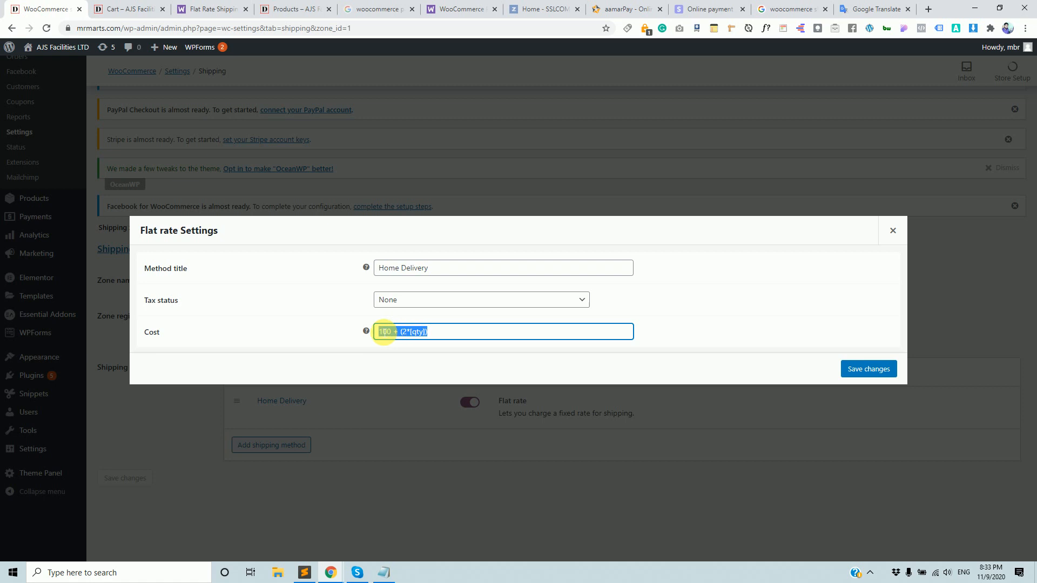
{"action": "left_click", "coordinate": [473, 334]}
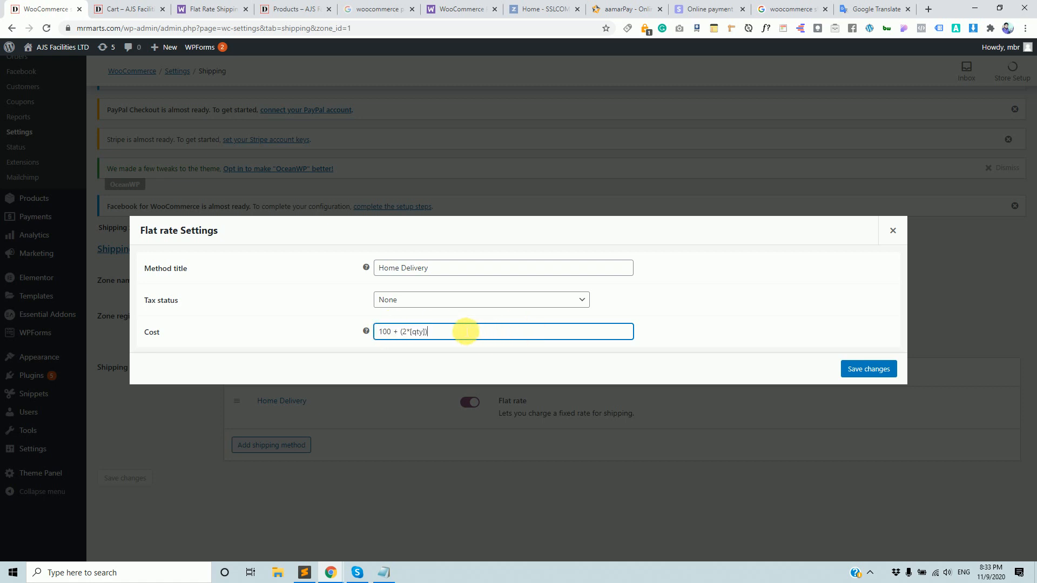
{"action": "left_click_drag", "start_coordinate": [465, 329], "coordinate": [313, 275]}
{"action": "left_click", "coordinate": [214, 9]}
{"action": "left_click", "coordinate": [286, 317]}
{"action": "left_click_drag", "start_coordinate": [263, 328], "coordinate": [398, 370]}
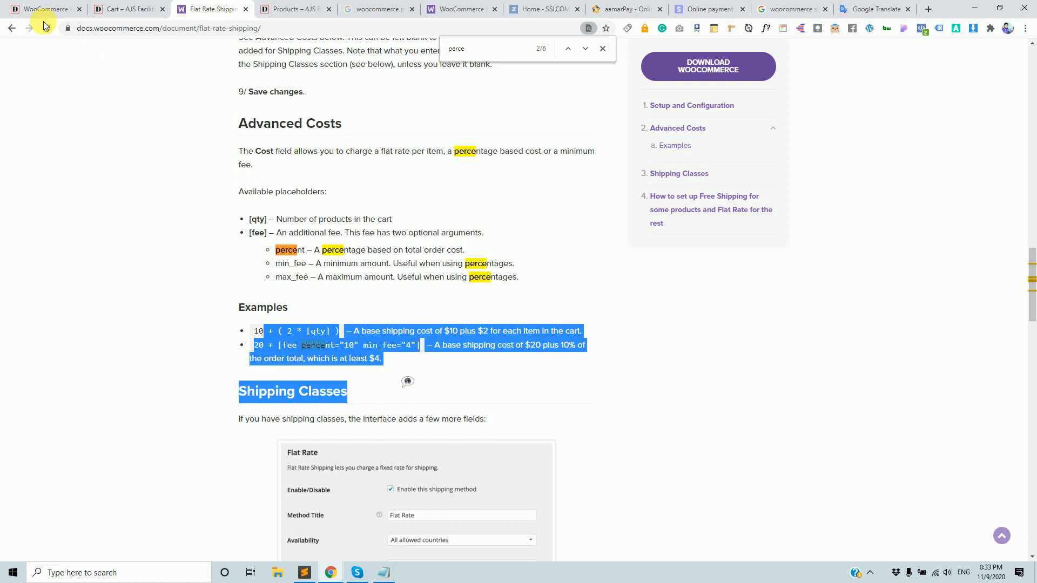
{"action": "left_click", "coordinate": [33, 10]}
{"action": "left_click", "coordinate": [454, 333]}
{"action": "left_click_drag", "start_coordinate": [454, 333], "coordinate": [378, 333]}
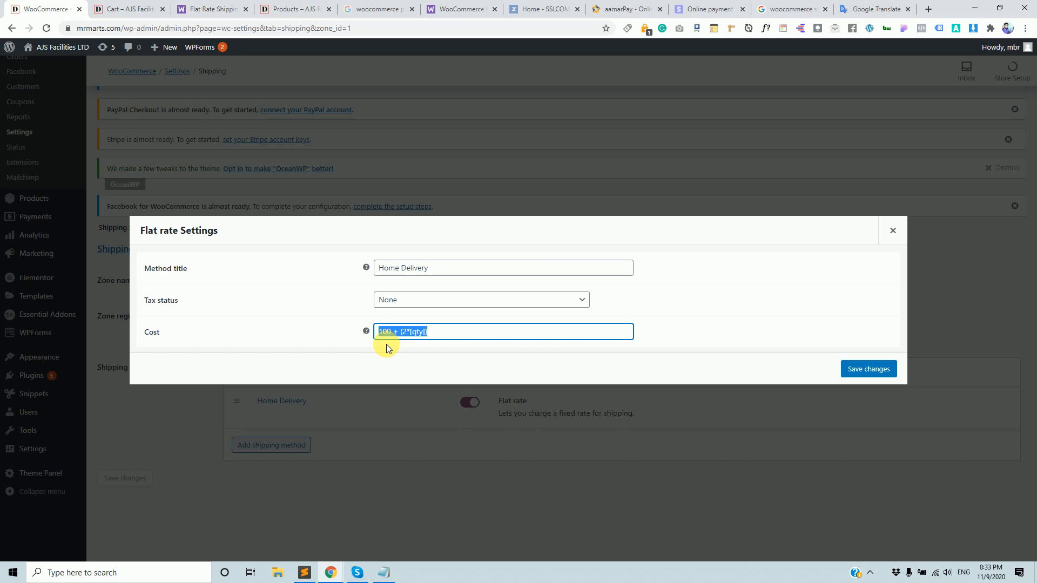
{"action": "left_click_drag", "start_coordinate": [472, 333], "coordinate": [384, 331]}
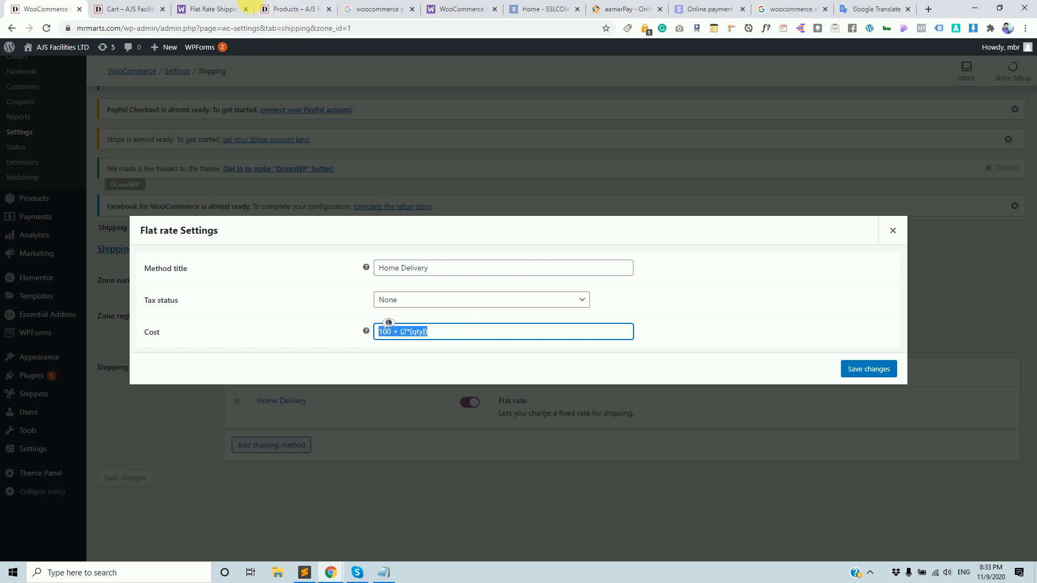
{"action": "left_click", "coordinate": [211, 9]}
{"action": "scroll", "coordinate": [342, 377], "scroll_direction": "up", "scroll_amount": 2}
{"action": "left_click_drag", "start_coordinate": [253, 276], "coordinate": [413, 409]}
{"action": "scroll", "coordinate": [407, 394], "scroll_direction": "down", "scroll_amount": 8}
{"action": "scroll", "coordinate": [409, 405], "scroll_direction": "down", "scroll_amount": 8}
{"action": "scroll", "coordinate": [413, 409], "scroll_direction": "down", "scroll_amount": 3}
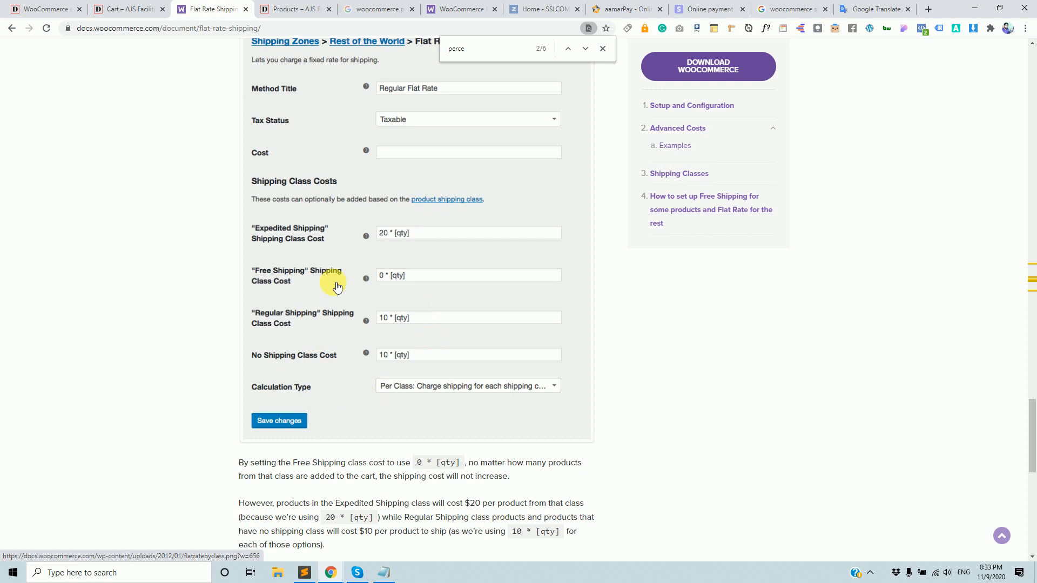
{"action": "scroll", "coordinate": [378, 281], "scroll_direction": "down", "scroll_amount": 1}
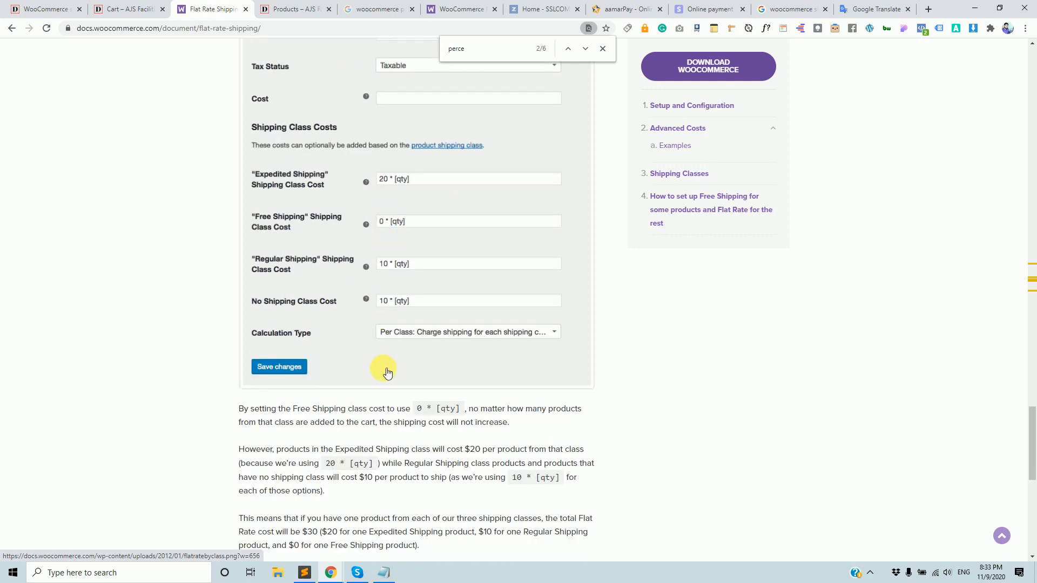
{"action": "scroll", "coordinate": [380, 291], "scroll_direction": "down", "scroll_amount": 10}
{"action": "scroll", "coordinate": [380, 386], "scroll_direction": "up", "scroll_amount": 12}
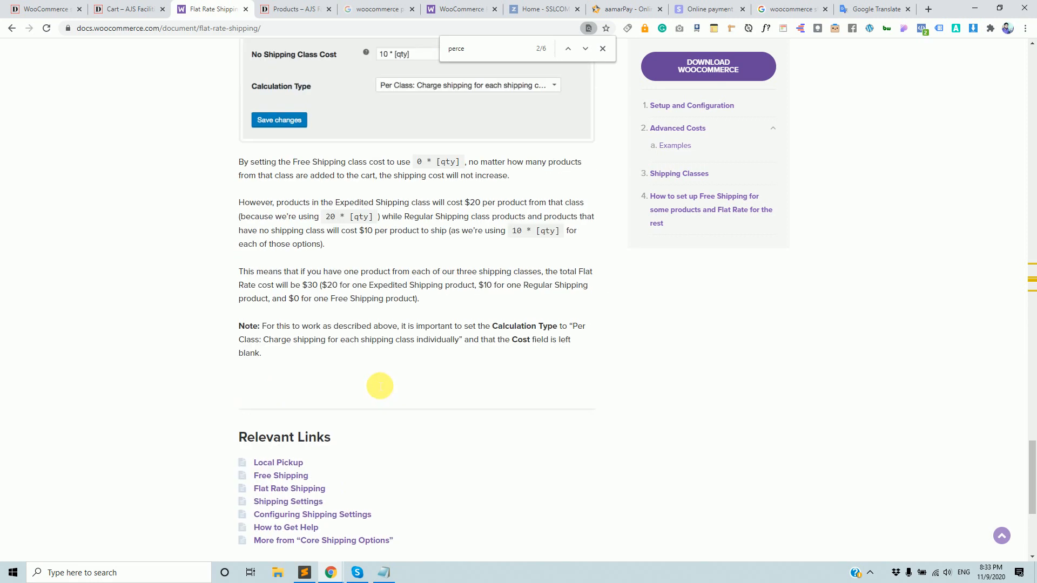
{"action": "scroll", "coordinate": [379, 386], "scroll_direction": "up", "scroll_amount": 20}
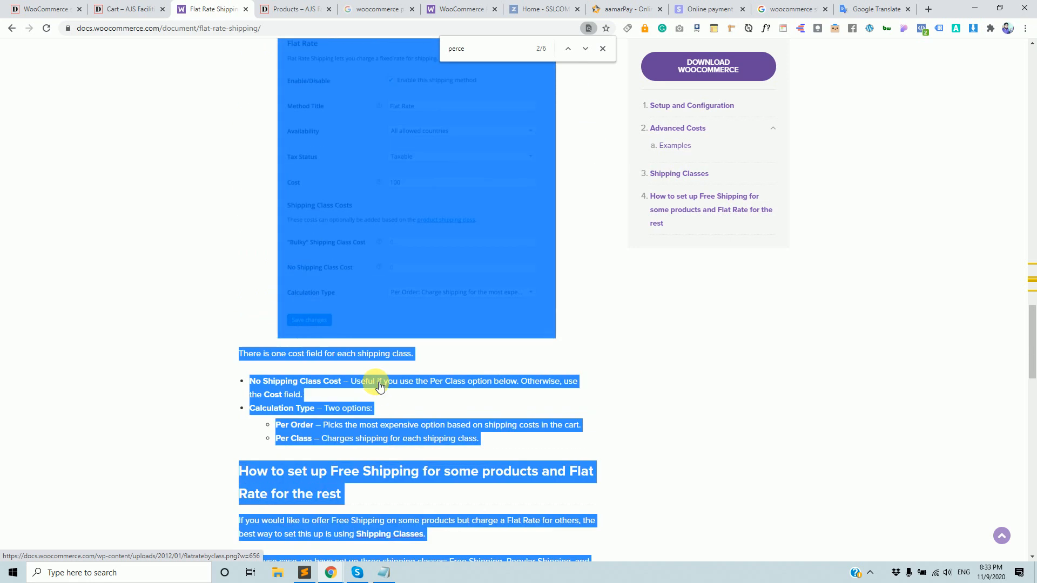
{"action": "key", "text": "alt+Tab"}
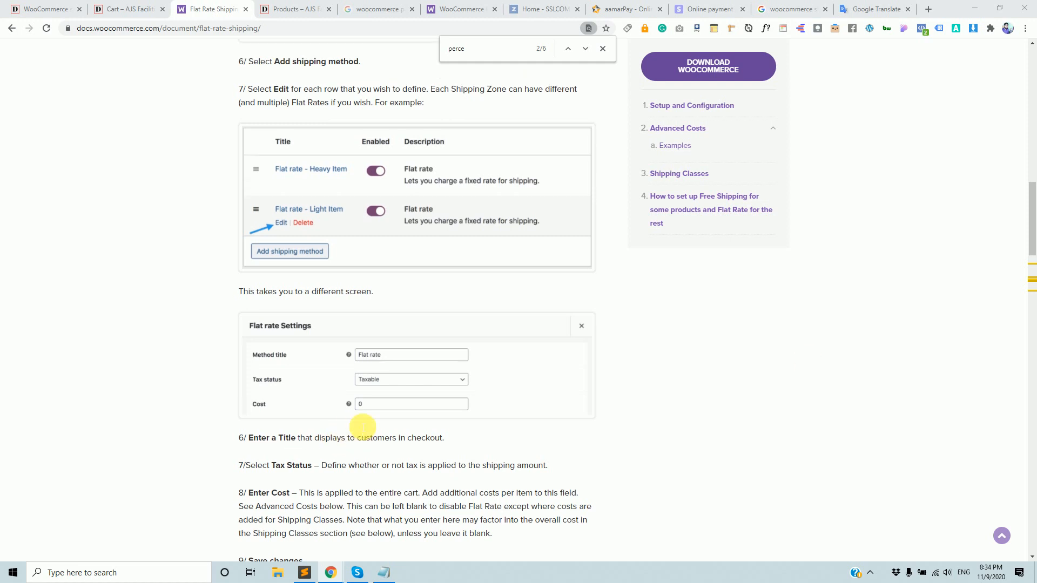
{"action": "scroll", "coordinate": [358, 423], "scroll_direction": "up", "scroll_amount": 8}
Close the Flat rate Settings dialog and return to the shipping zones list.
{"action": "left_click", "coordinate": [30, 5]}
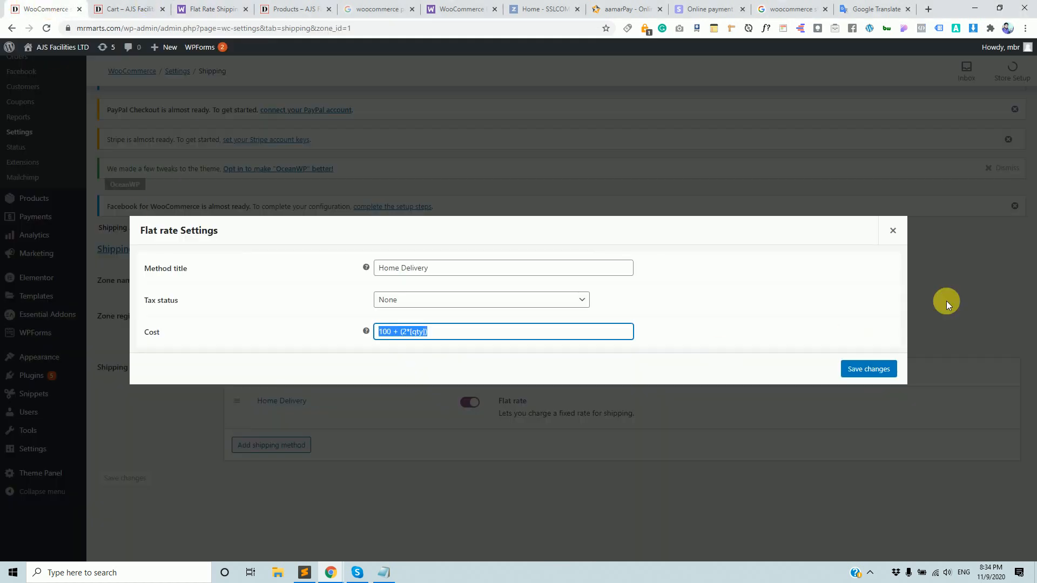
{"action": "left_click", "coordinate": [894, 232]}
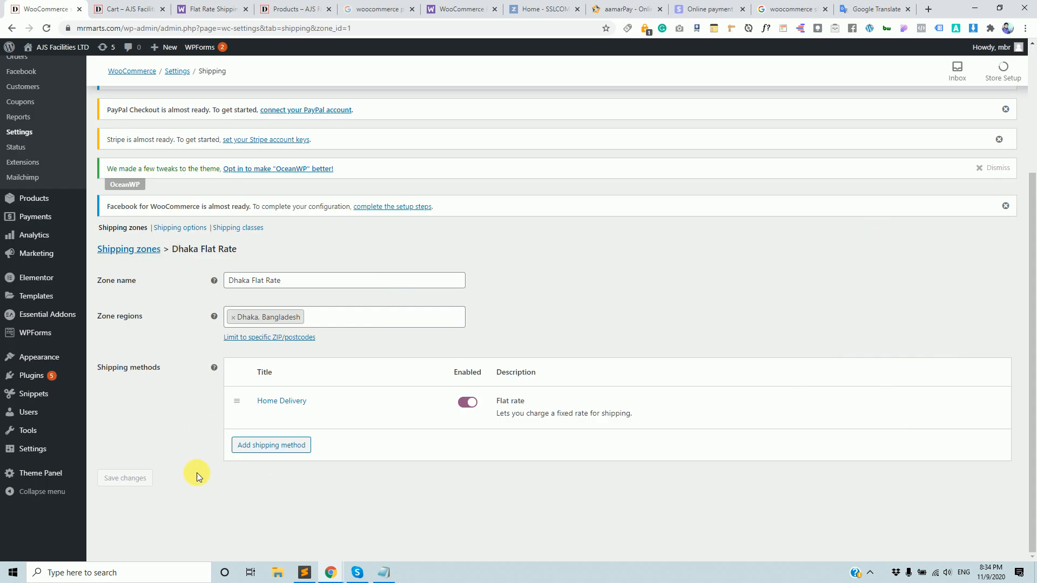
{"action": "scroll", "coordinate": [394, 446], "scroll_direction": "up", "scroll_amount": 3}
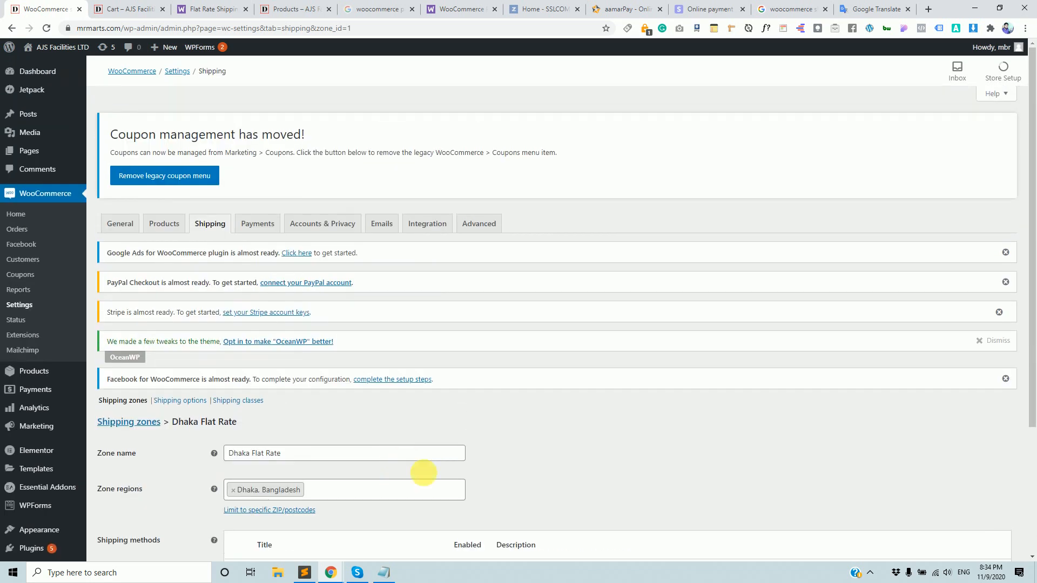
{"action": "left_click", "coordinate": [133, 425]}
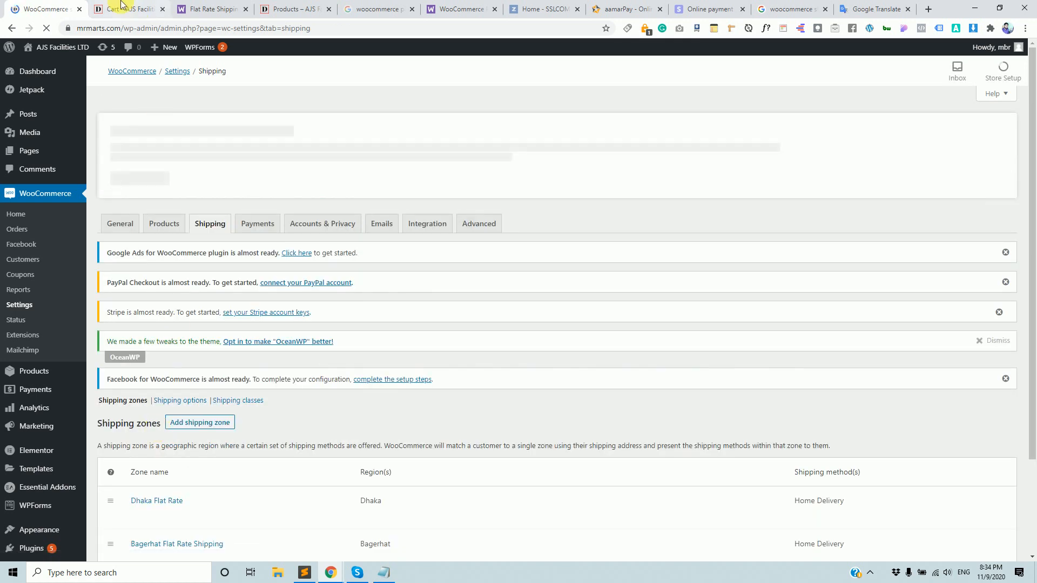
Screenshot the cart table, then raise the Beanie quantity from 4 to 5.
{"action": "left_click", "coordinate": [126, 9]}
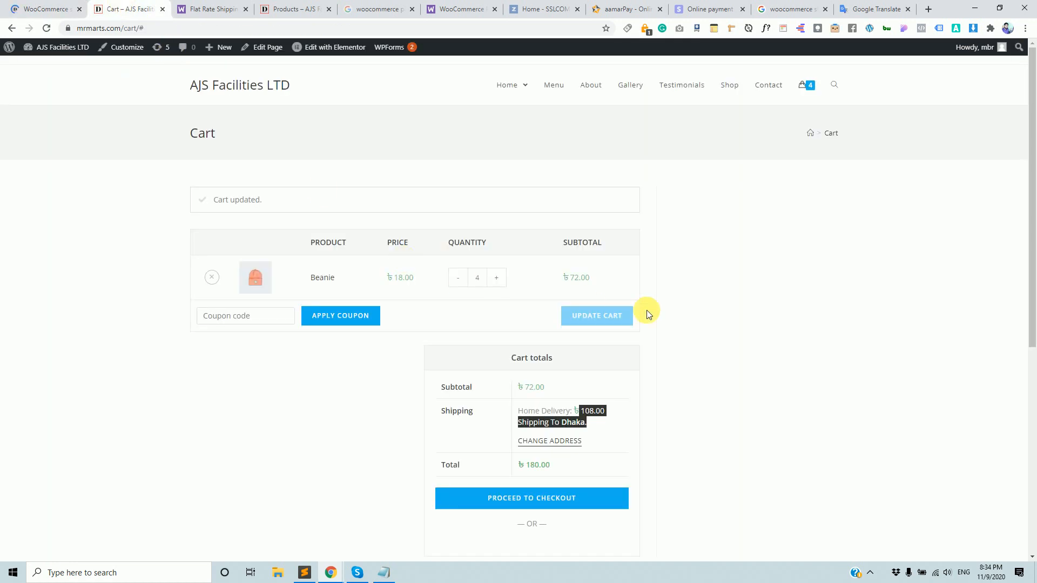
{"action": "key", "text": "Print"}
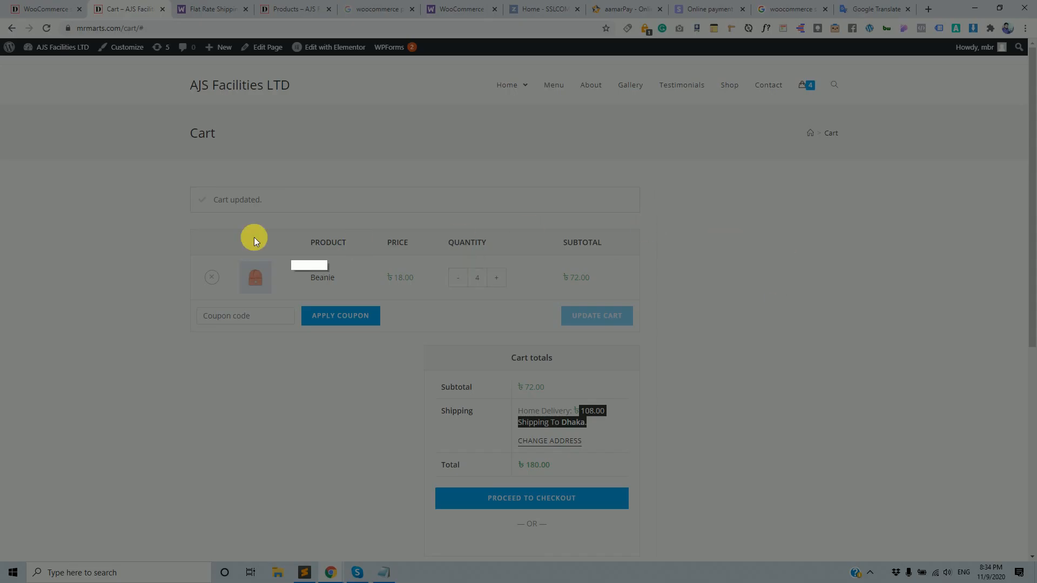
{"action": "left_click_drag", "start_coordinate": [182, 215], "coordinate": [655, 347]}
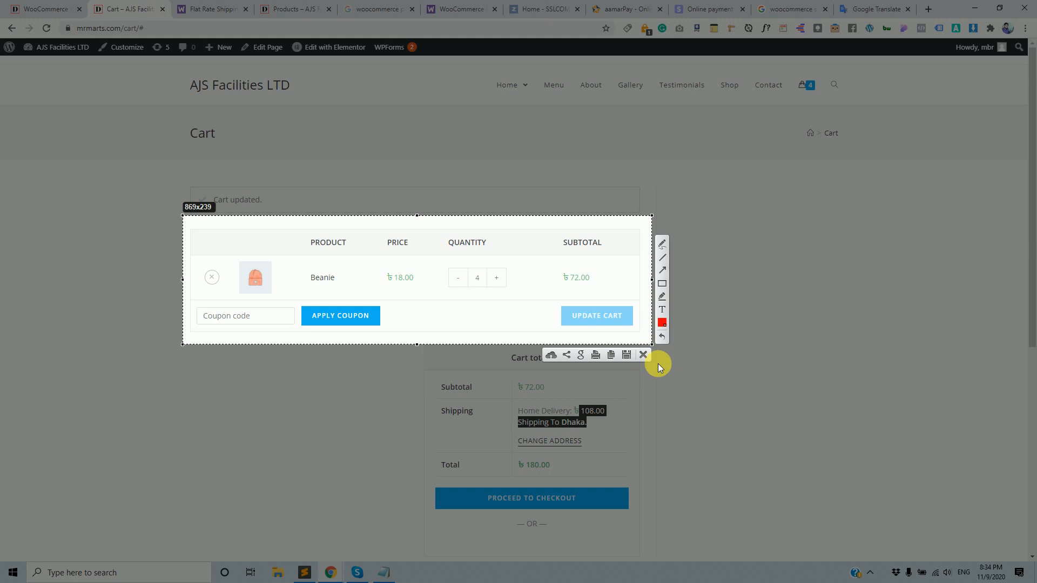
{"action": "left_click", "coordinate": [644, 355]}
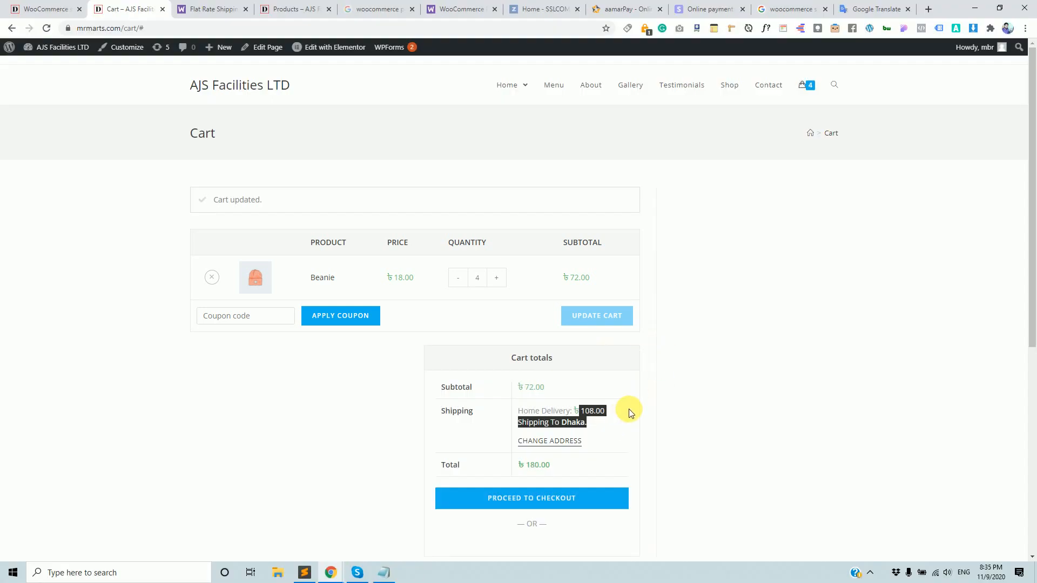
{"action": "left_click", "coordinate": [726, 411]}
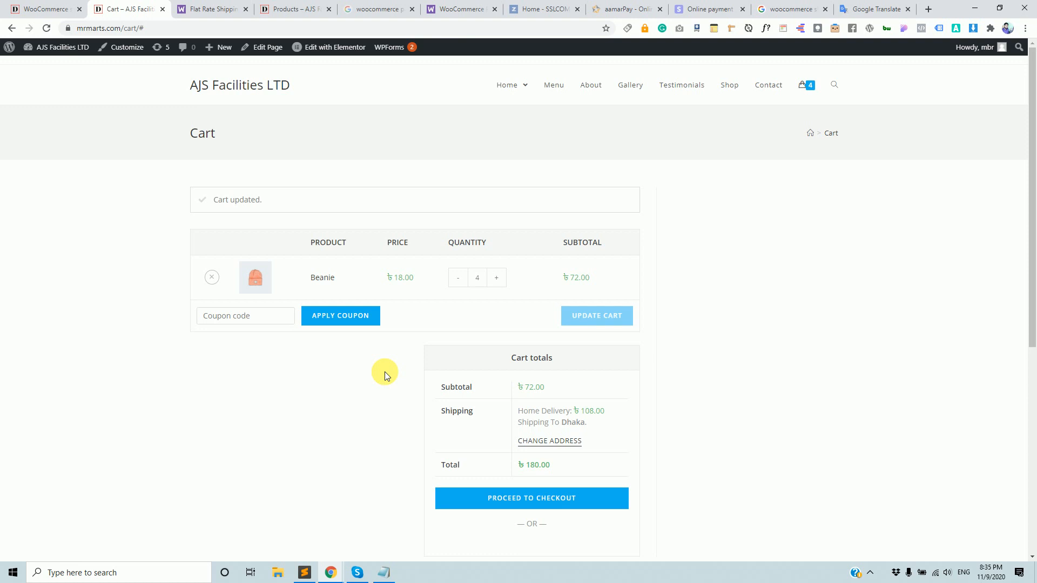
{"action": "left_click_drag", "start_coordinate": [567, 274], "coordinate": [597, 287]}
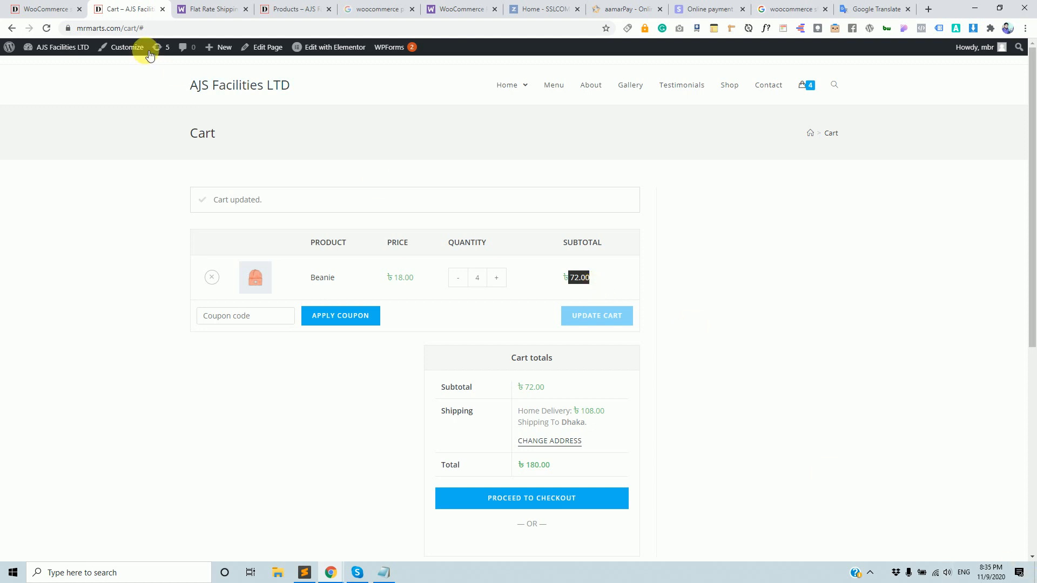
{"action": "left_click", "coordinate": [495, 278]}
Review the Dhaka and Bagerhat flat rate zones on the Shipping zones page.
{"action": "left_click", "coordinate": [33, 8]}
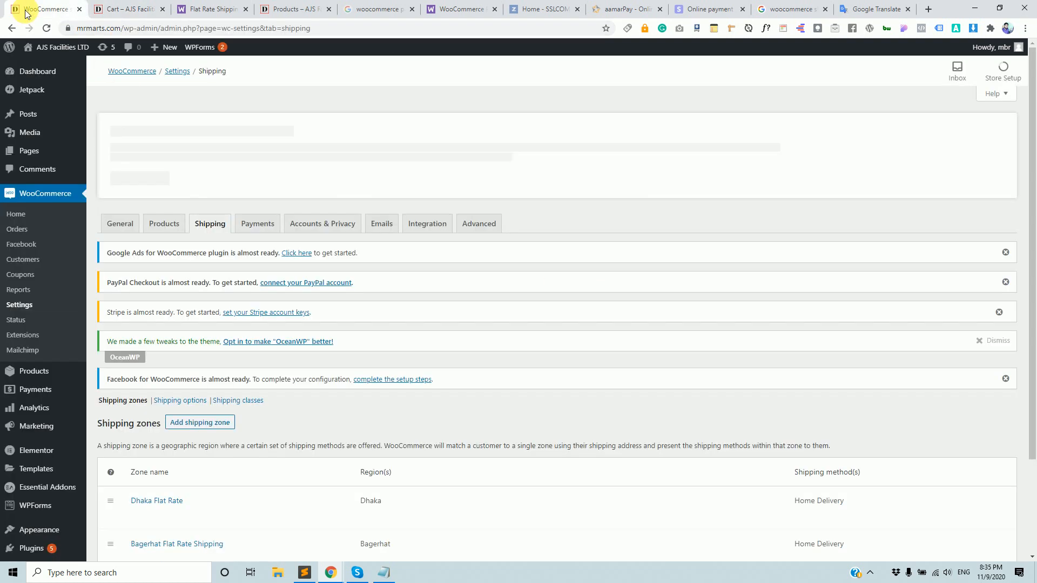
{"action": "scroll", "coordinate": [393, 493], "scroll_direction": "down", "scroll_amount": 2}
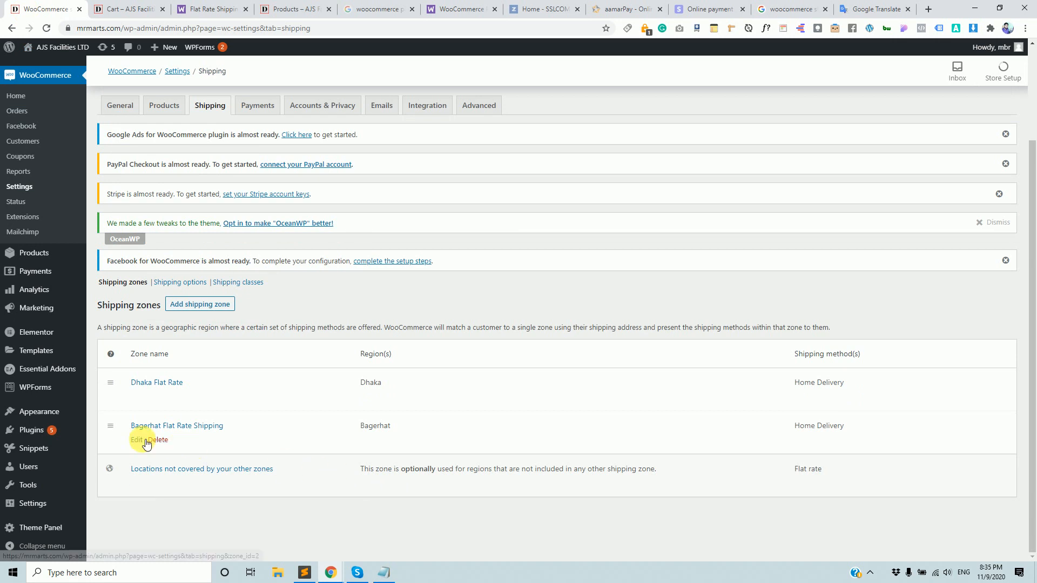
{"action": "left_click", "coordinate": [130, 8]}
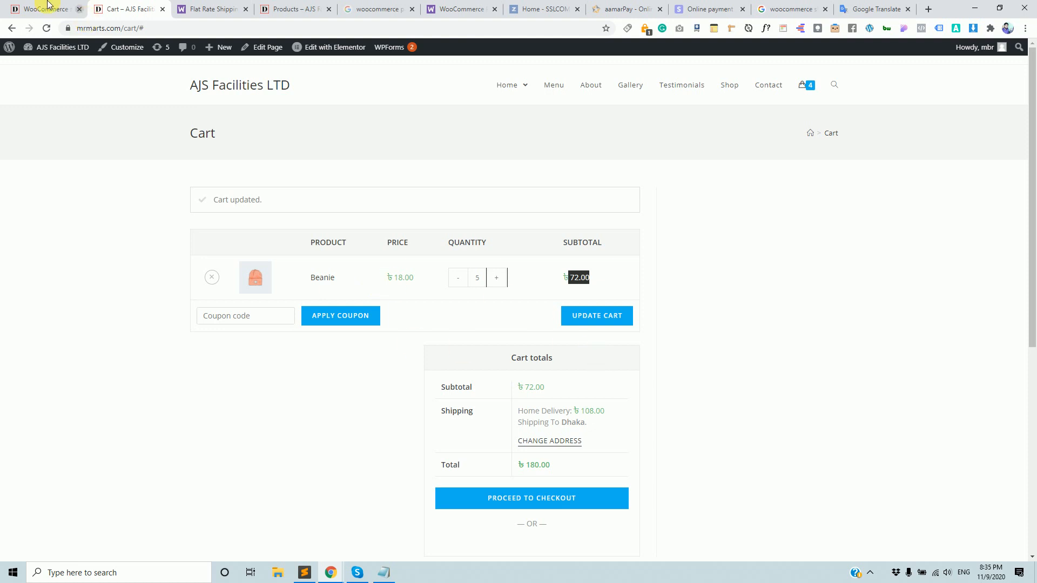
{"action": "left_click", "coordinate": [32, 9]}
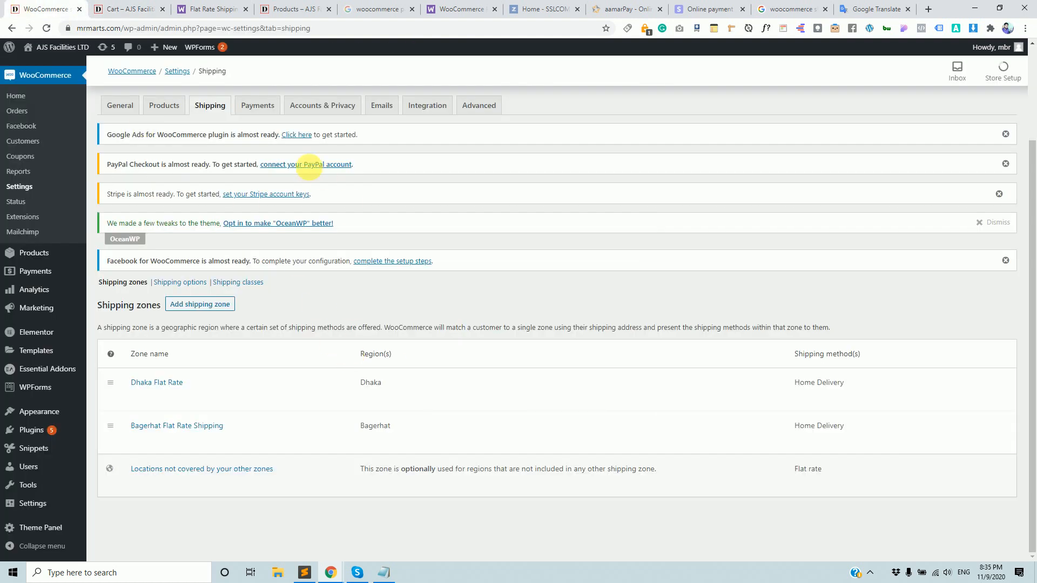
{"action": "scroll", "coordinate": [267, 387], "scroll_direction": "up", "scroll_amount": 3}
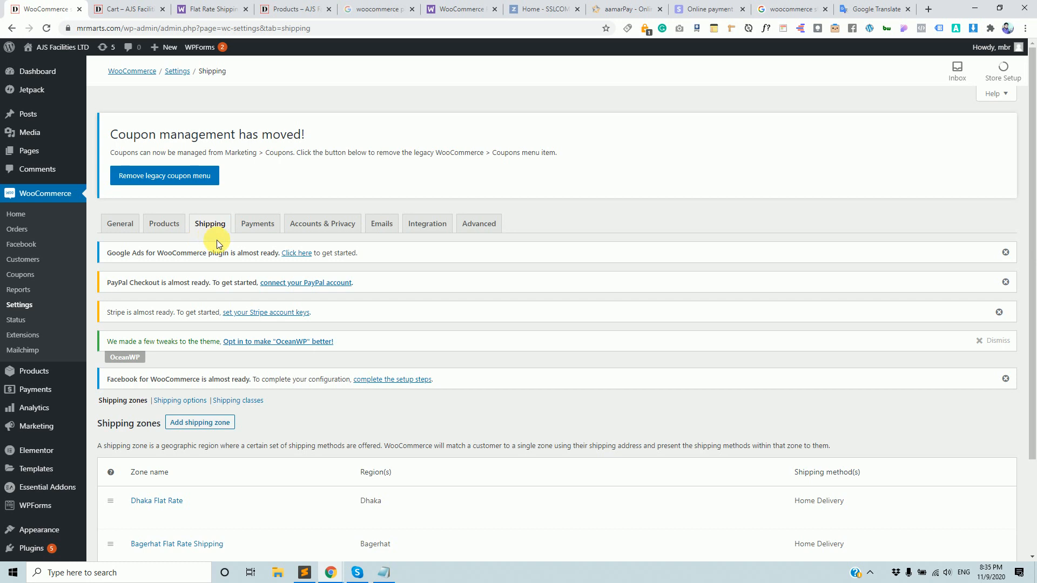
{"action": "scroll", "coordinate": [220, 377], "scroll_direction": "down", "scroll_amount": 2}
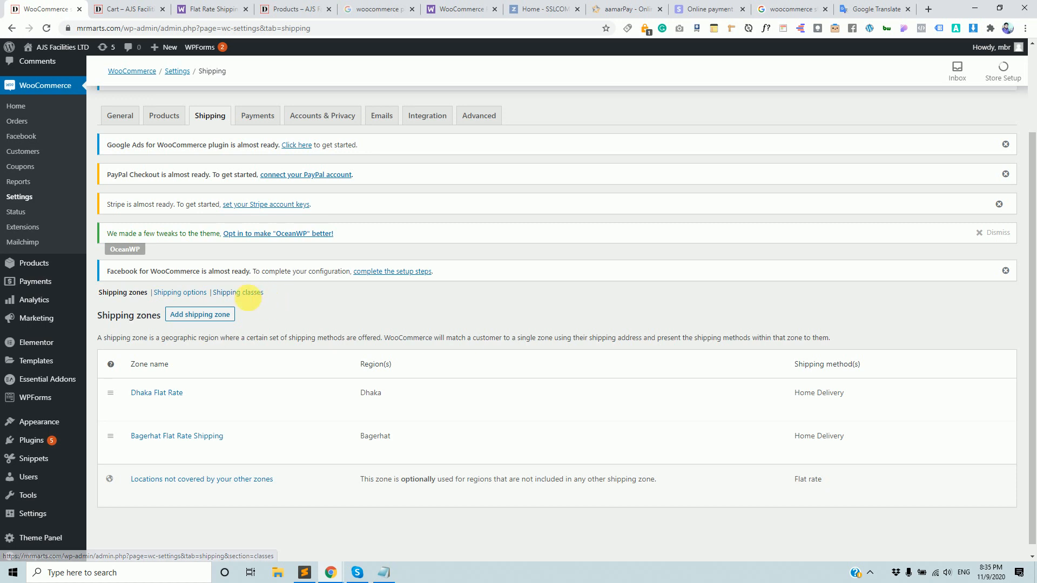
Open the Shipping classes section, which lists no shipping classes yet.
{"action": "left_click", "coordinate": [254, 296]}
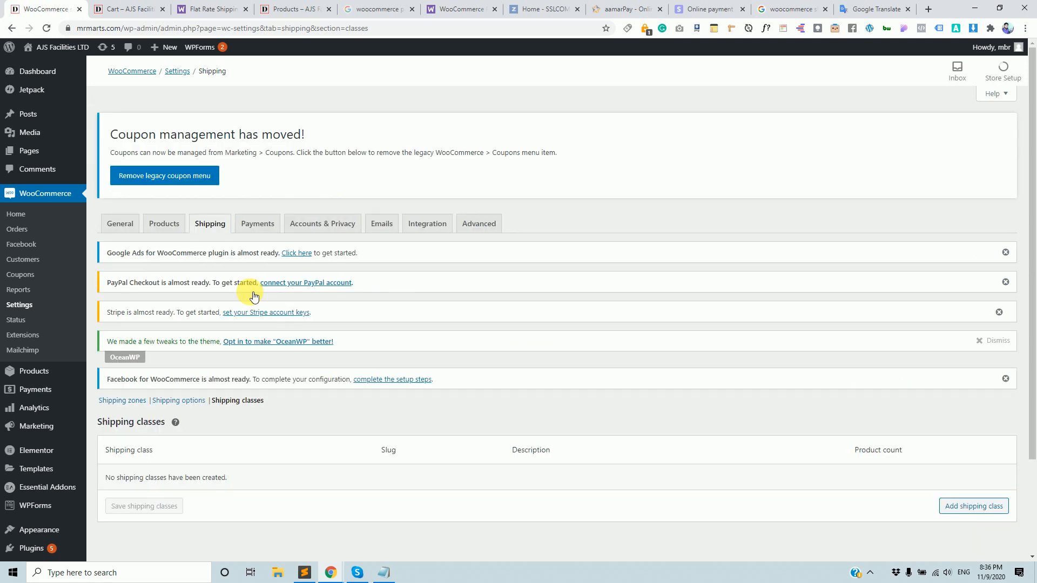
{"action": "scroll", "coordinate": [320, 339], "scroll_direction": "down", "scroll_amount": 2}
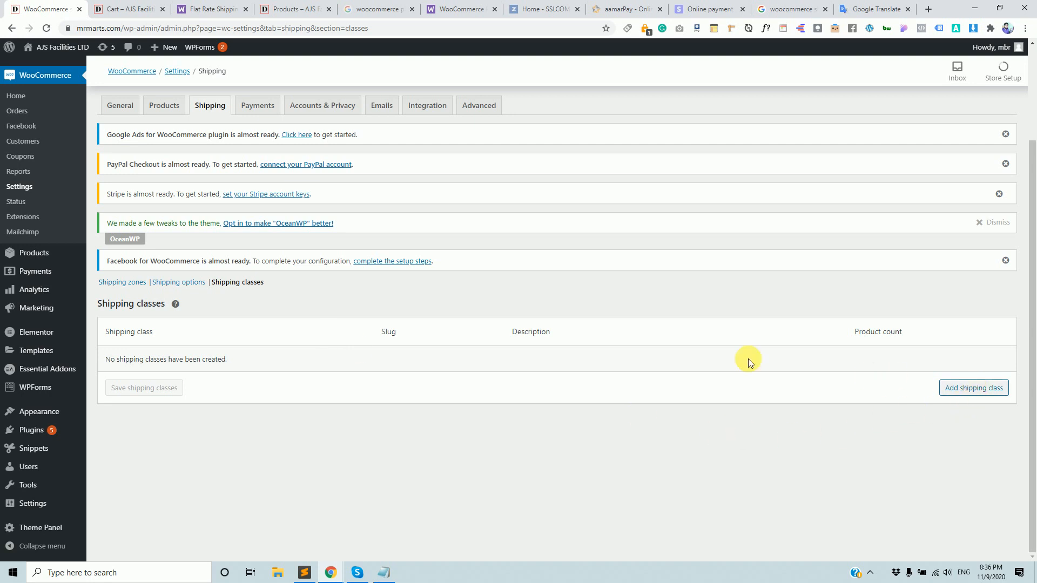
Add a shipping class named TV and save it.
{"action": "left_click", "coordinate": [956, 393]}
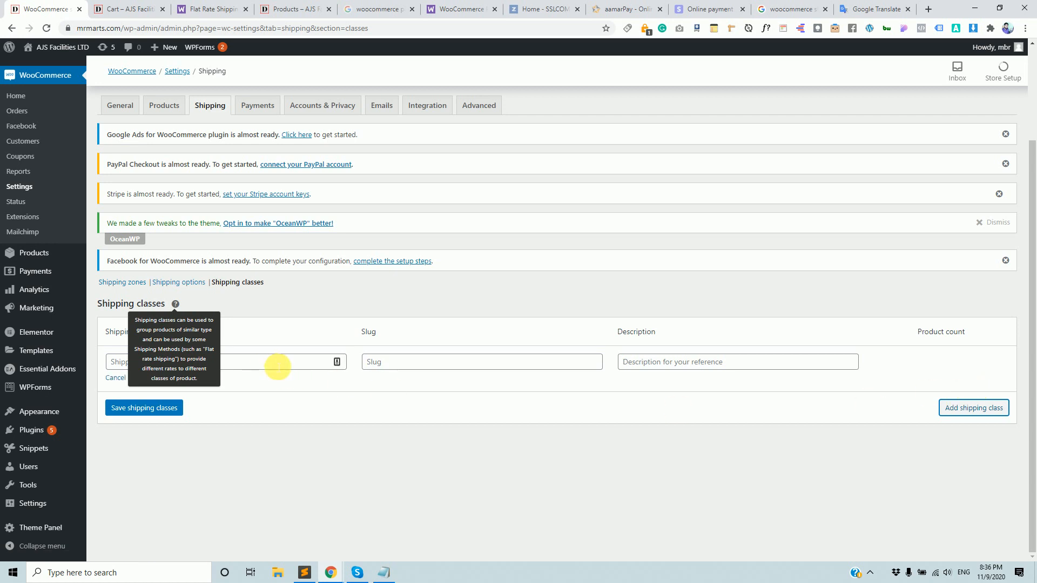
{"action": "left_click", "coordinate": [277, 362]}
{"action": "left_click", "coordinate": [157, 363]}
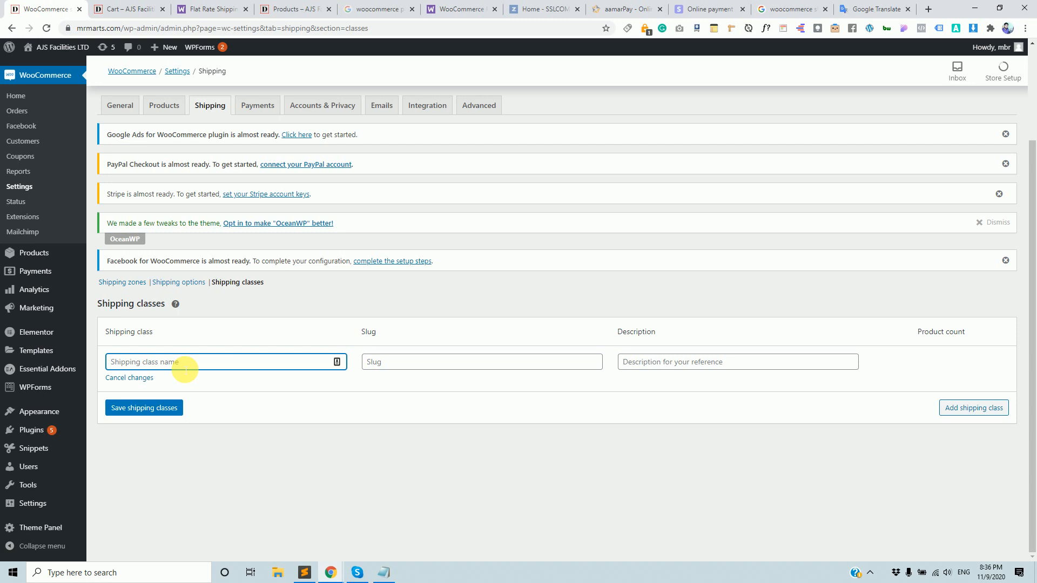
{"action": "type", "text": "TV"}
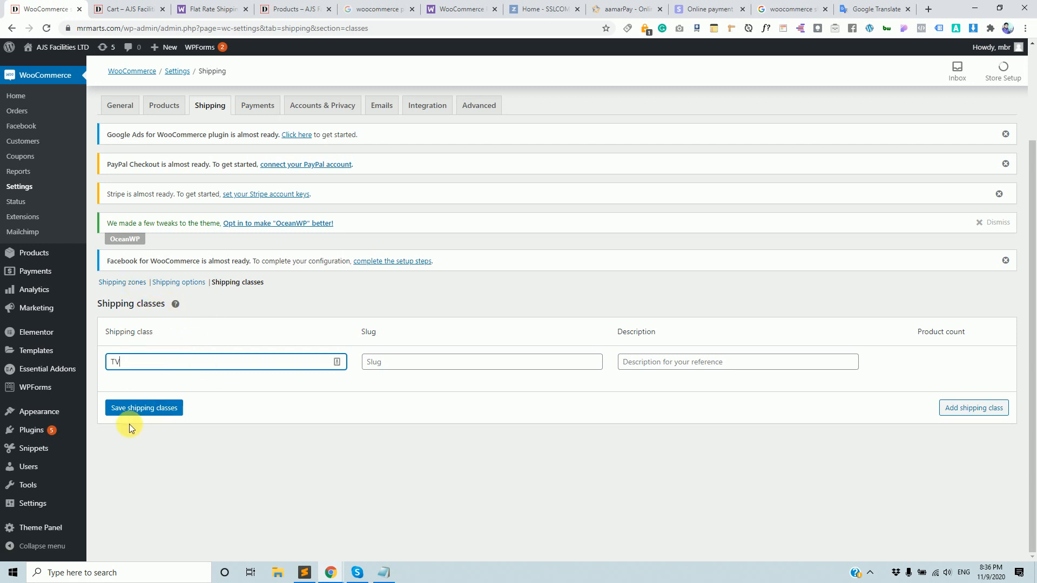
{"action": "left_click", "coordinate": [144, 411]}
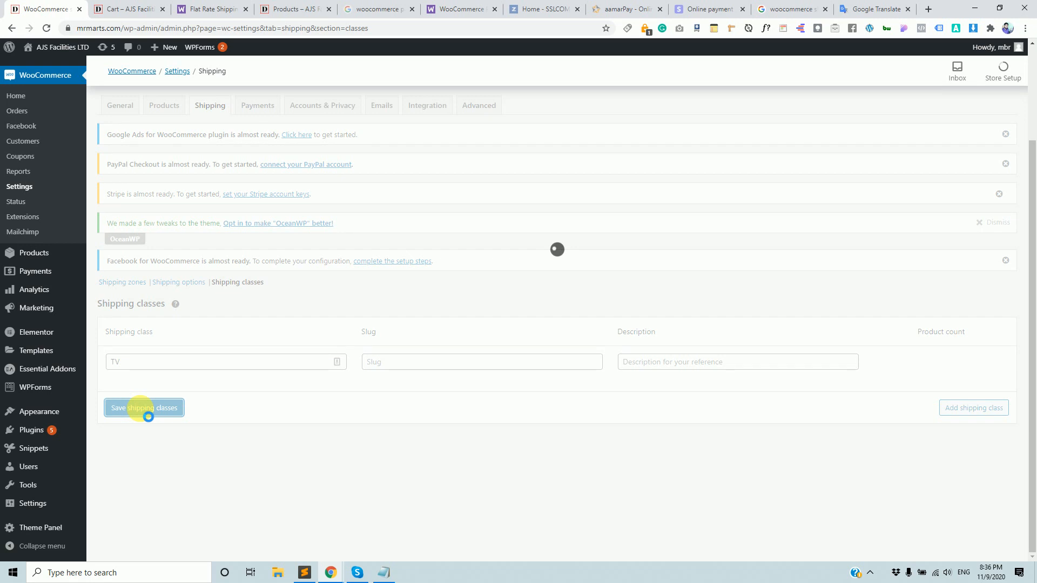
{"action": "mouse_move", "coordinate": [190, 377]}
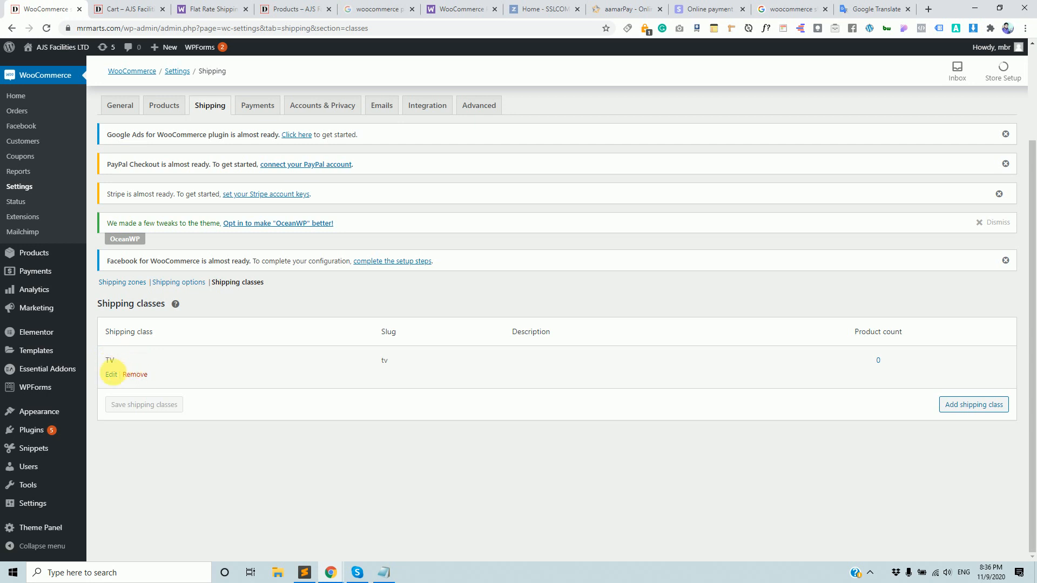
{"action": "left_click", "coordinate": [111, 375]}
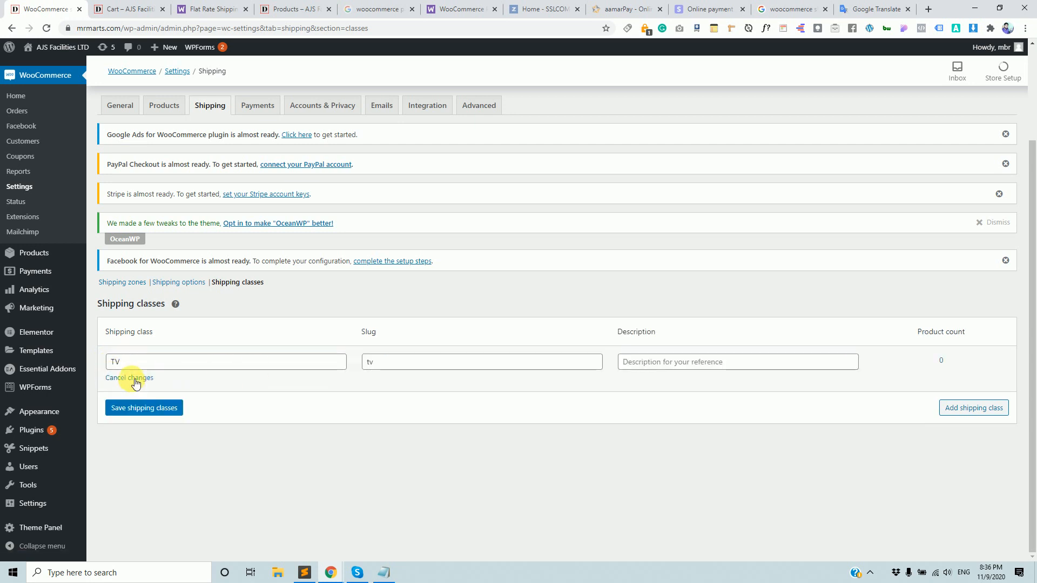
{"action": "left_click", "coordinate": [135, 379]}
{"action": "mouse_move", "coordinate": [251, 373]}
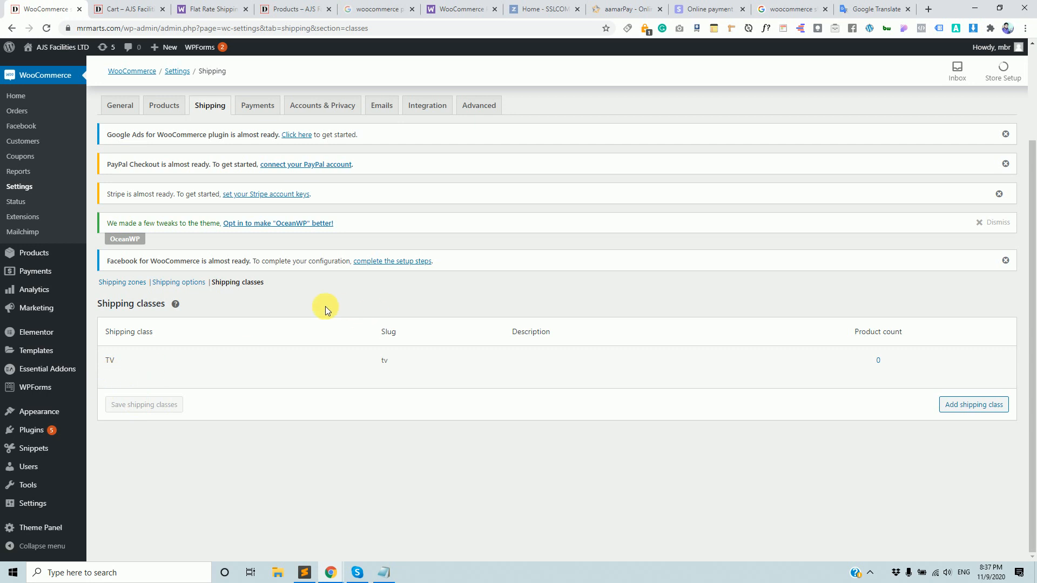
Add a second shipping class, Freeze, correcting its misspelled name before saving.
{"action": "left_click", "coordinate": [973, 405]}
{"action": "left_click", "coordinate": [221, 405]}
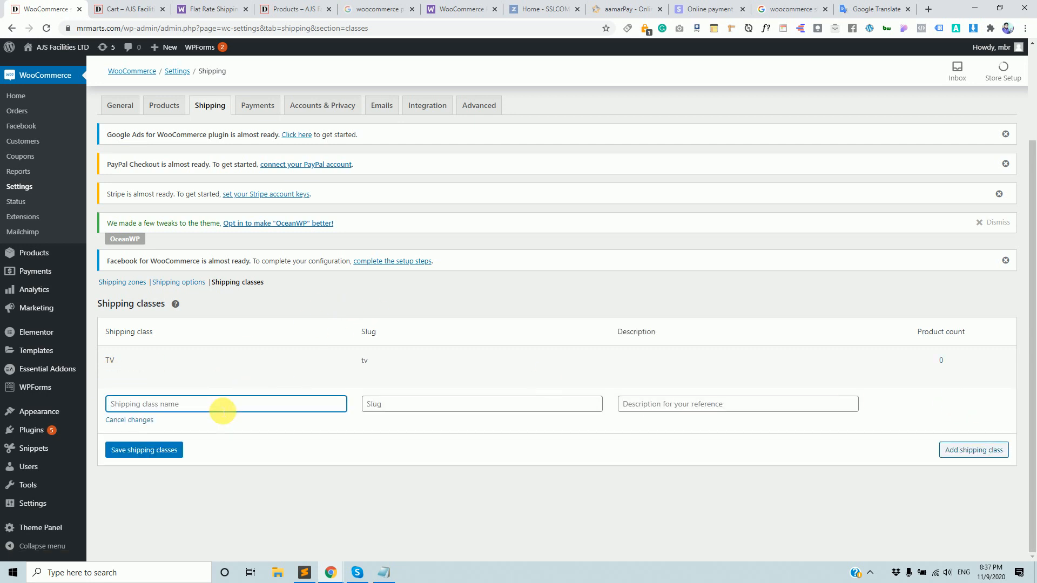
{"action": "type", "text": "Freex"}
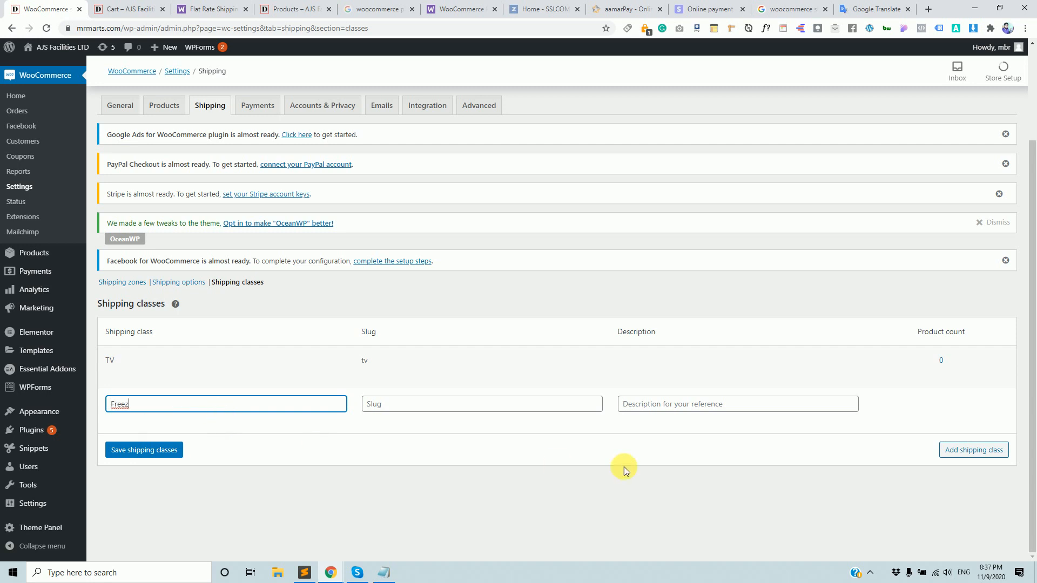
{"action": "left_click", "coordinate": [165, 452]}
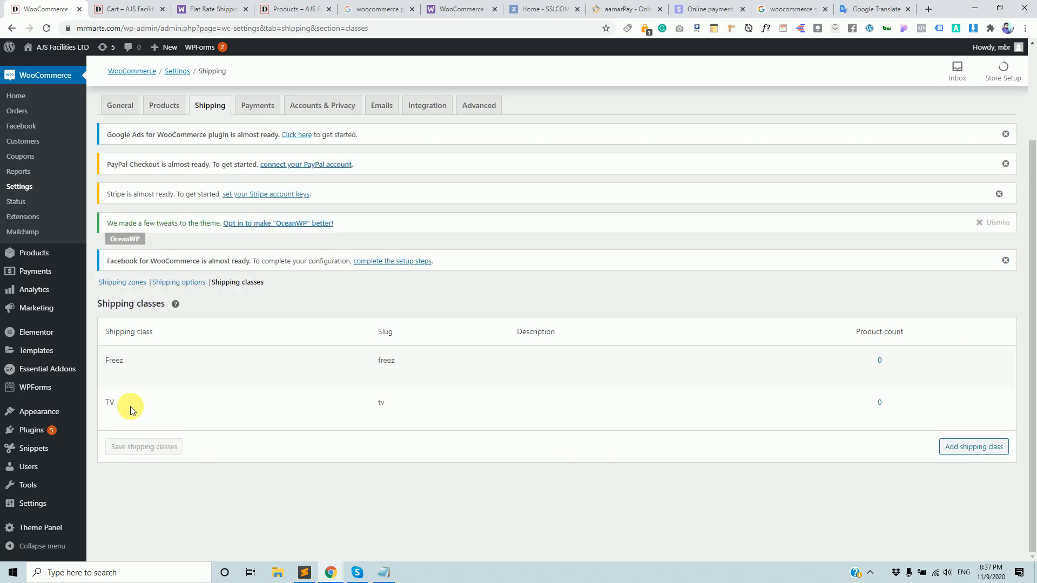
{"action": "left_click", "coordinate": [113, 375]}
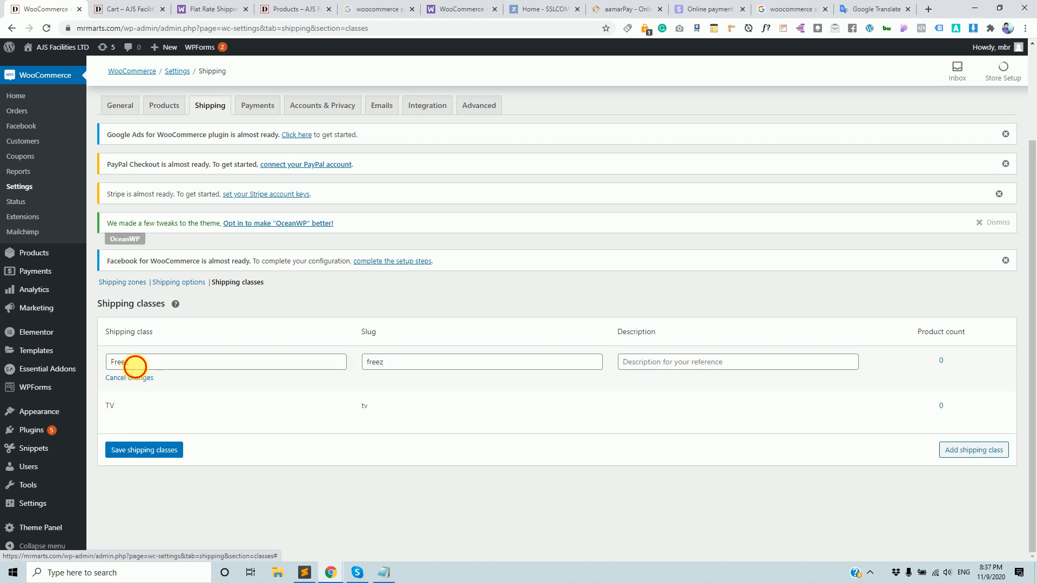
{"action": "left_click", "coordinate": [122, 363]}
{"action": "right_click", "coordinate": [123, 365]}
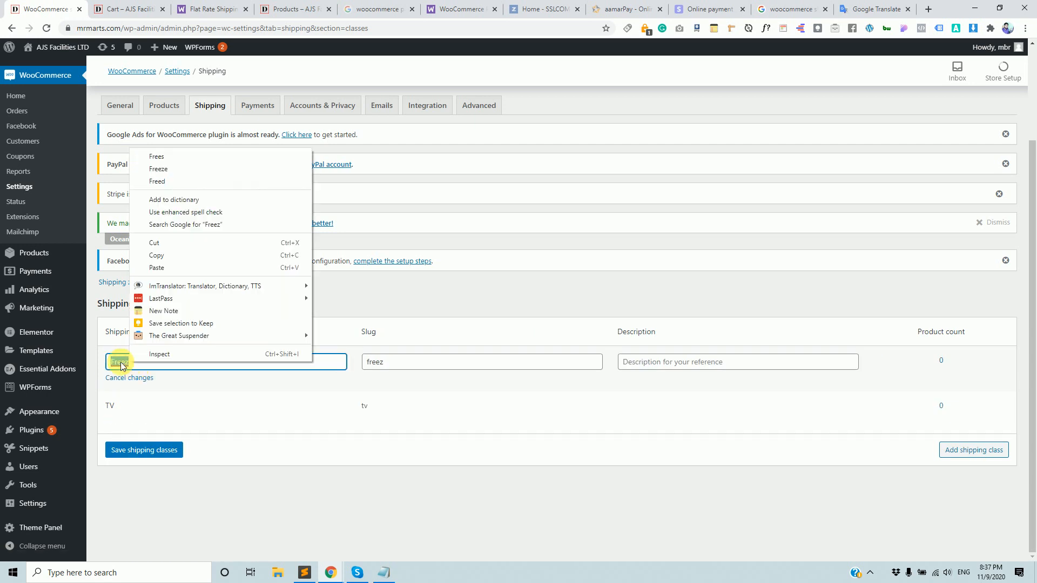
{"action": "left_click", "coordinate": [177, 169]}
{"action": "left_click", "coordinate": [163, 454]}
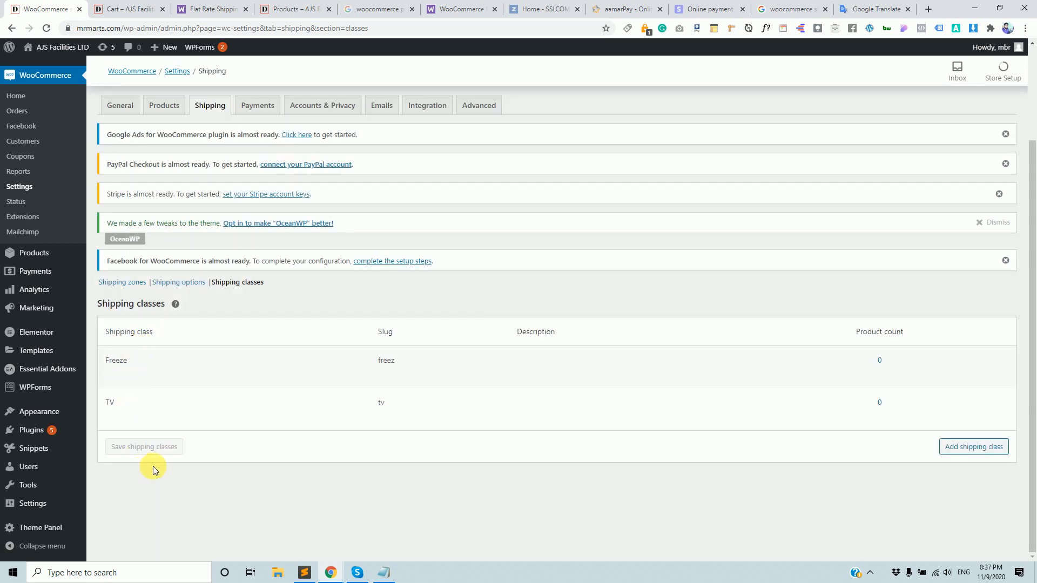
{"action": "mouse_move", "coordinate": [145, 409]}
{"action": "mouse_move", "coordinate": [128, 369]}
{"action": "left_click", "coordinate": [113, 282]}
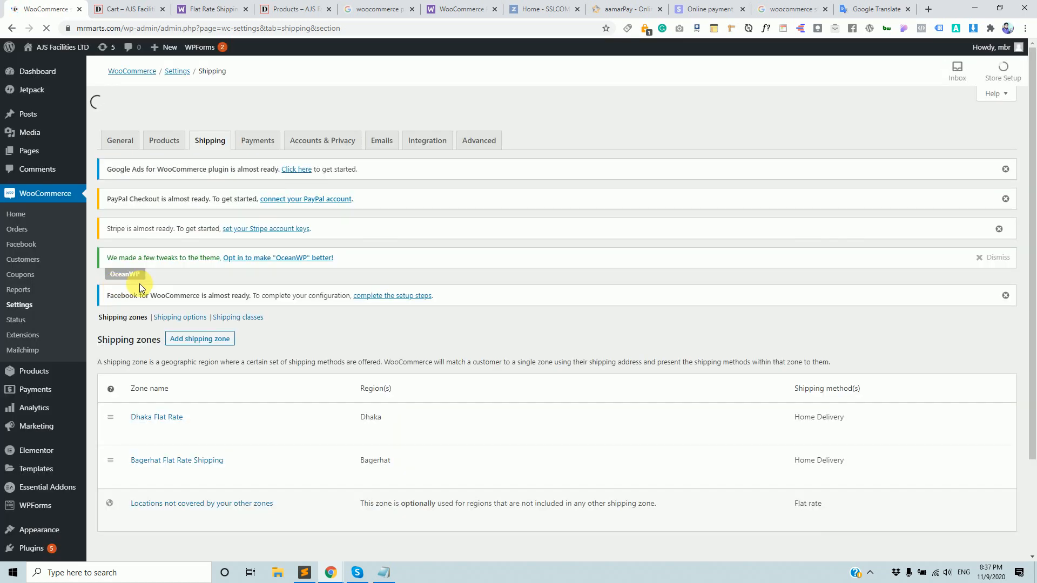
{"action": "scroll", "coordinate": [226, 305], "scroll_direction": "down", "scroll_amount": 2}
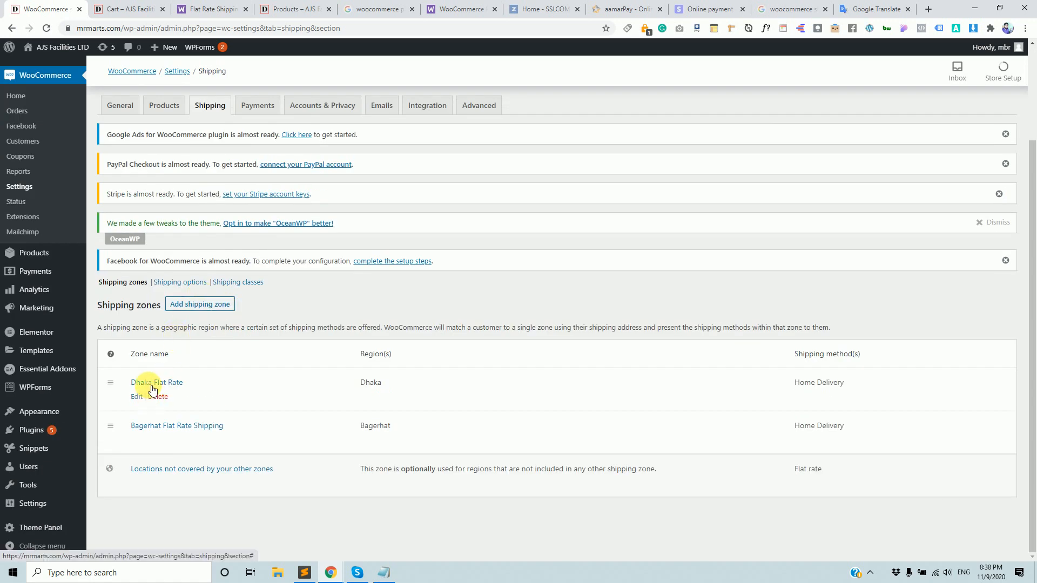
{"action": "left_click", "coordinate": [137, 9]}
{"action": "left_click", "coordinate": [60, 9]}
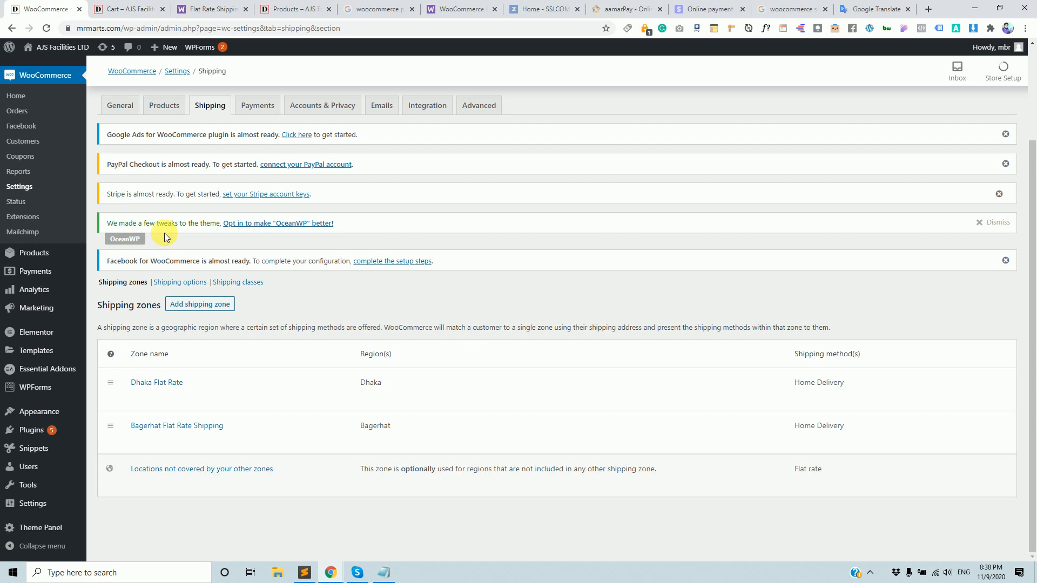
{"action": "left_click", "coordinate": [135, 8]}
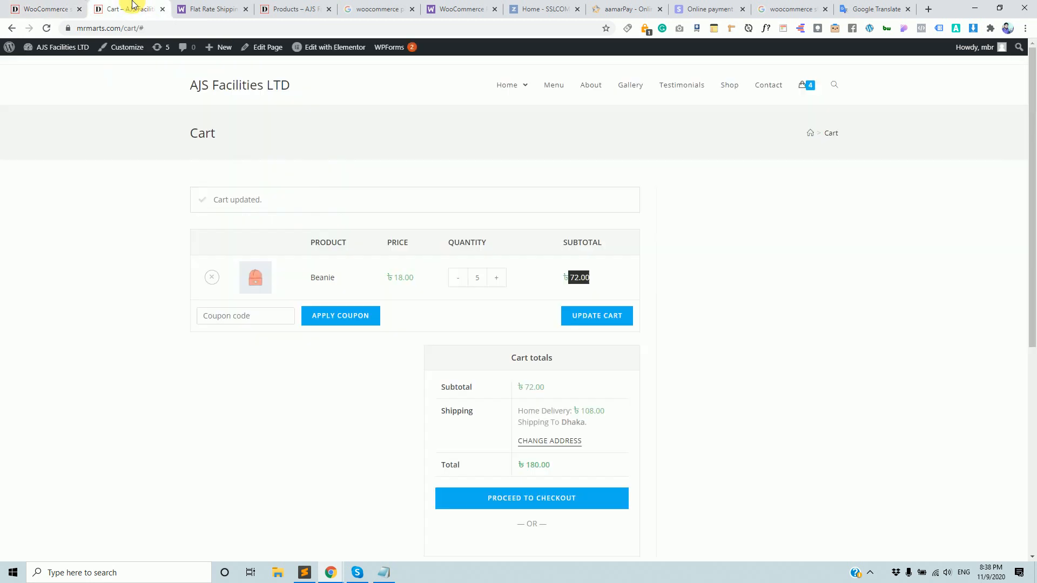
{"action": "left_click", "coordinate": [561, 442]}
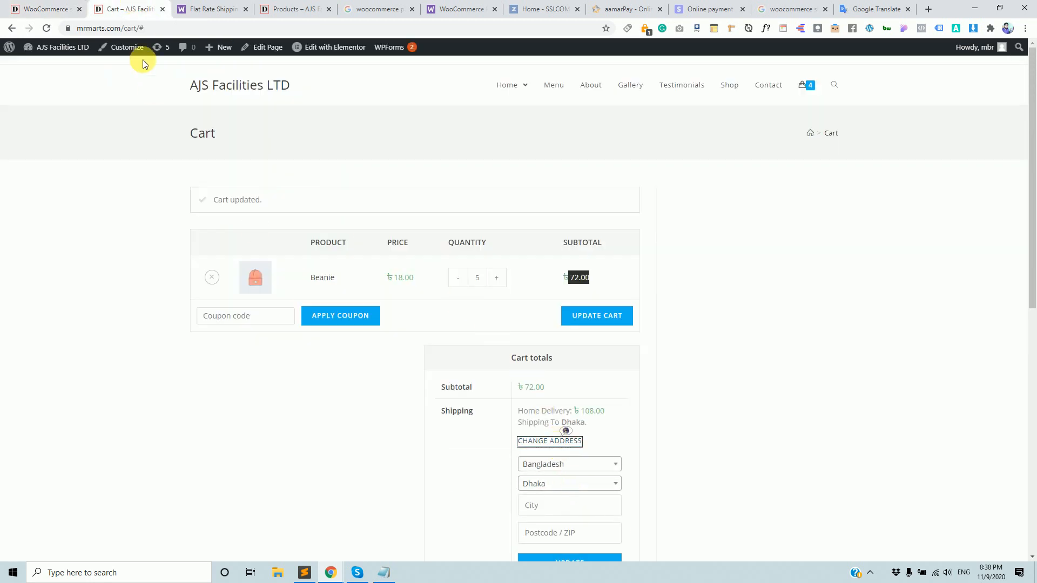
{"action": "left_click", "coordinate": [46, 10]}
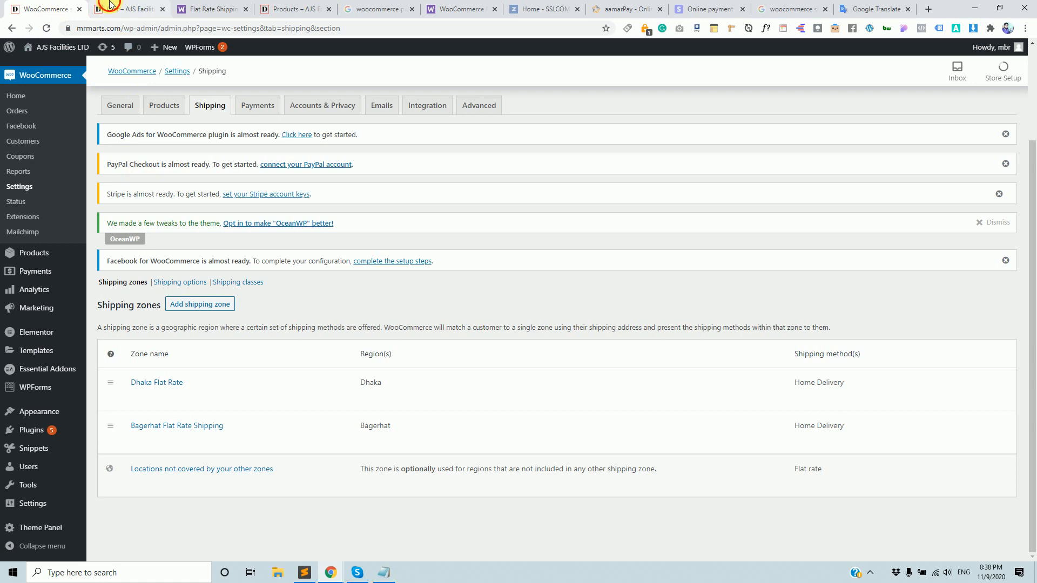
{"action": "left_click", "coordinate": [127, 8]}
{"action": "left_click_drag", "start_coordinate": [580, 411], "coordinate": [598, 410]}
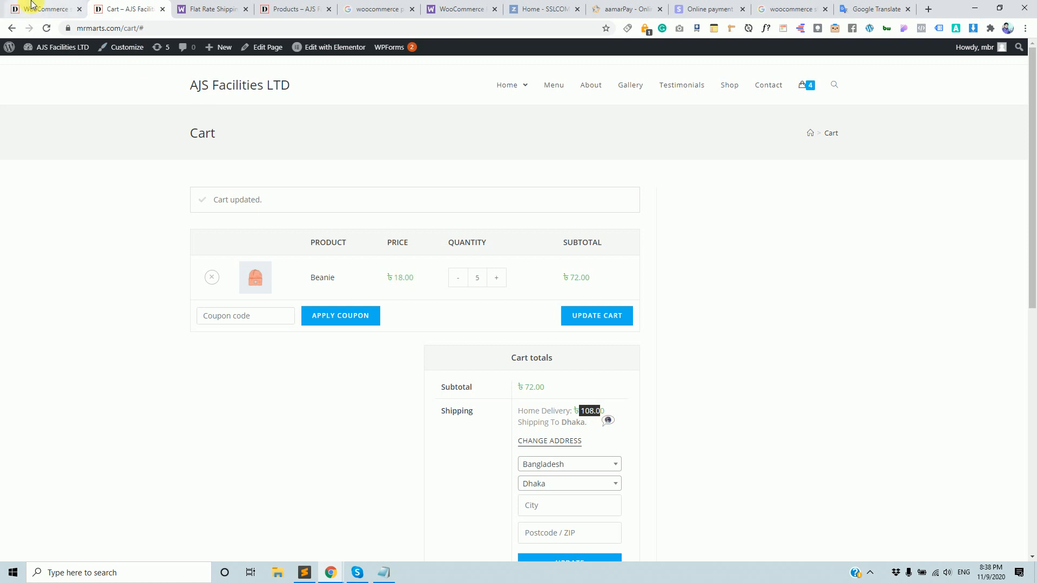
{"action": "left_click", "coordinate": [46, 9]}
{"action": "mouse_move", "coordinate": [157, 399]}
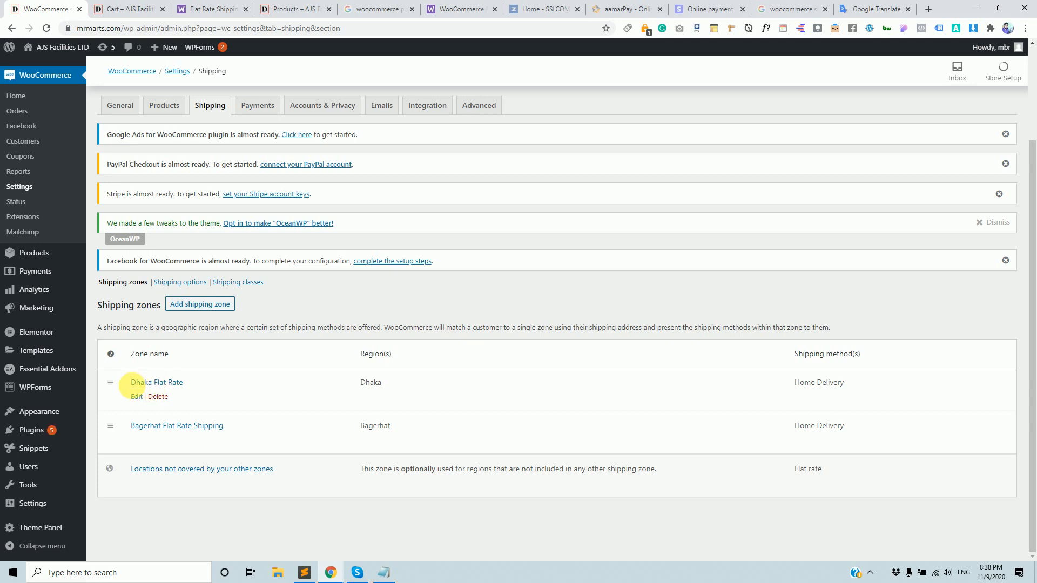
Open the Dhaka zone's Home Delivery flat rate settings.
{"action": "left_click", "coordinate": [137, 398]}
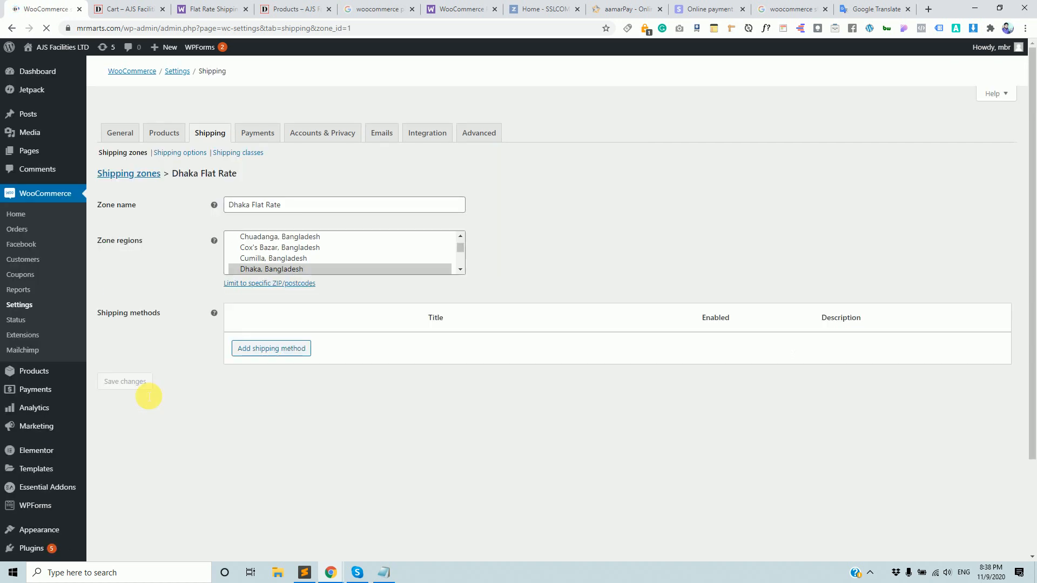
{"action": "scroll", "coordinate": [199, 382], "scroll_direction": "down", "scroll_amount": 3}
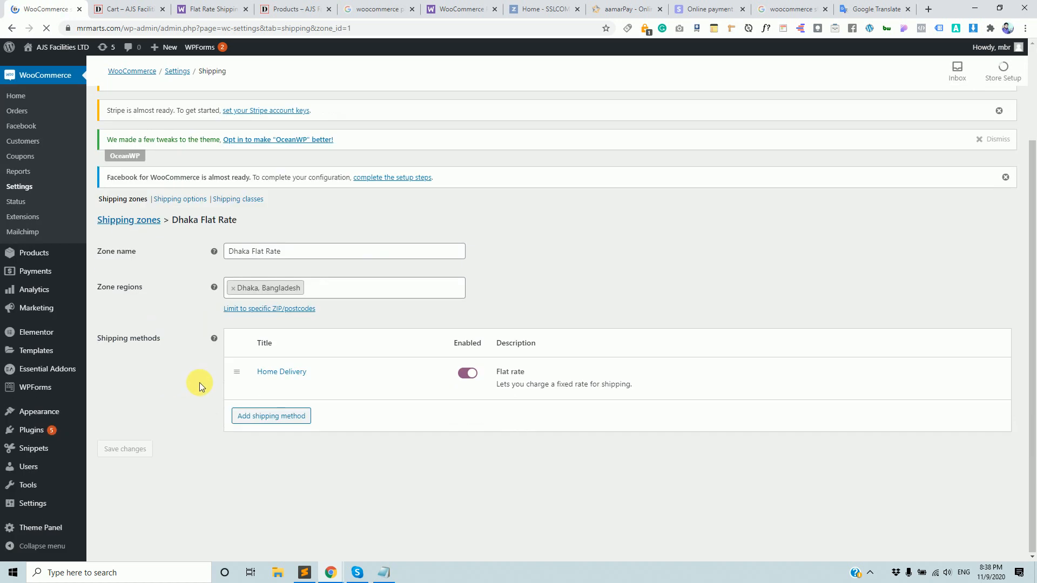
{"action": "left_click", "coordinate": [263, 469]}
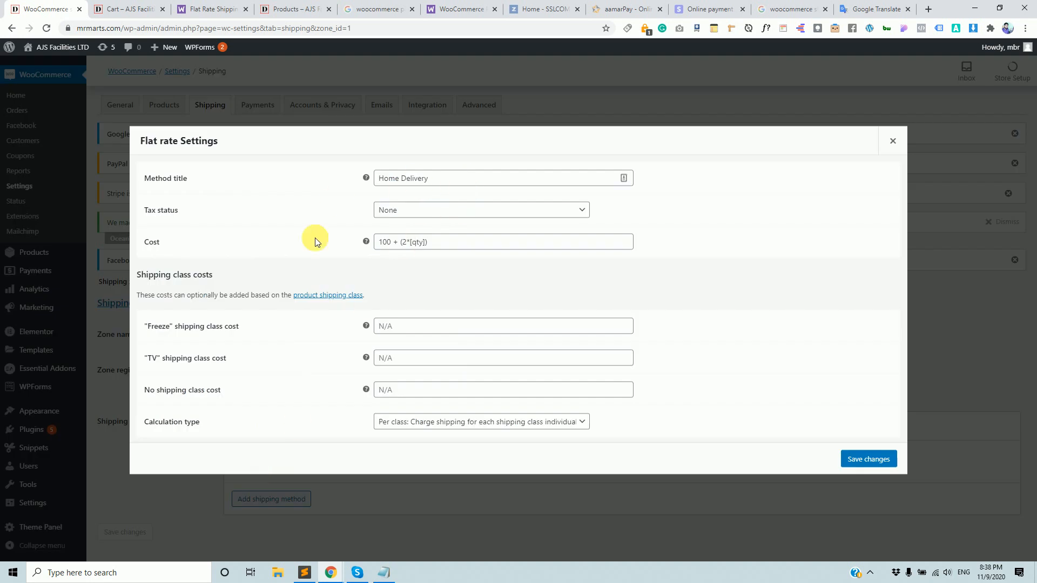
Annotate a screenshot marking the Freeze and TV class cost fields, and enter 500 for Freeze.
{"action": "key", "text": "Print"}
{"action": "left_click_drag", "start_coordinate": [333, 304], "coordinate": [701, 452]}
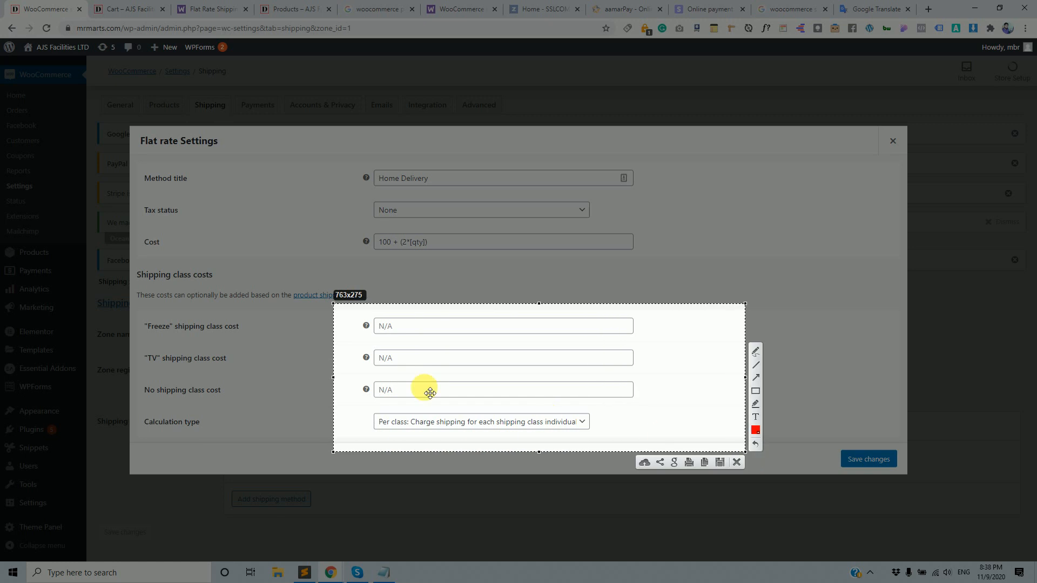
{"action": "left_click_drag", "start_coordinate": [334, 378], "coordinate": [131, 361]}
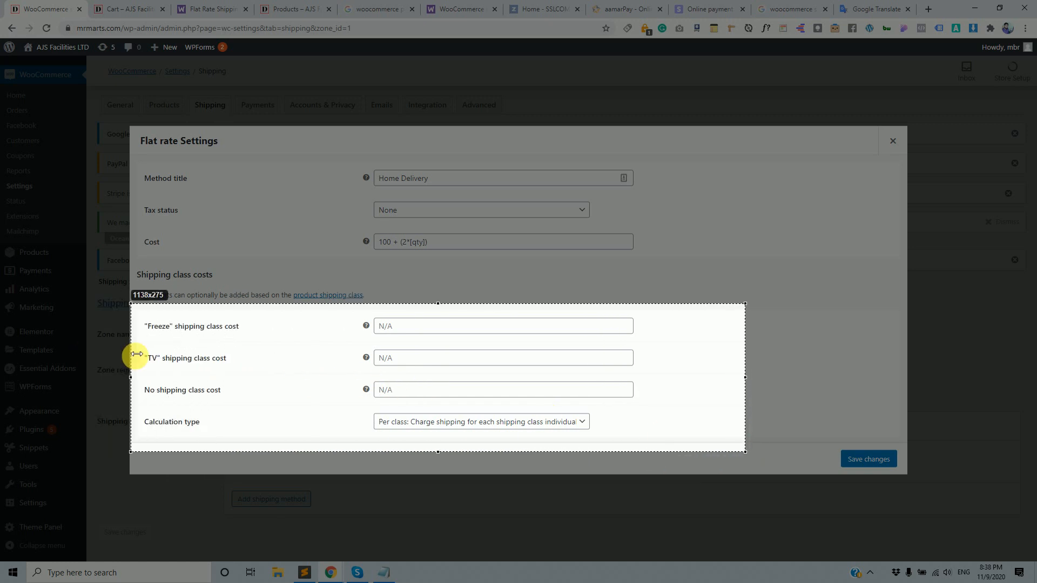
{"action": "left_click", "coordinate": [755, 392]}
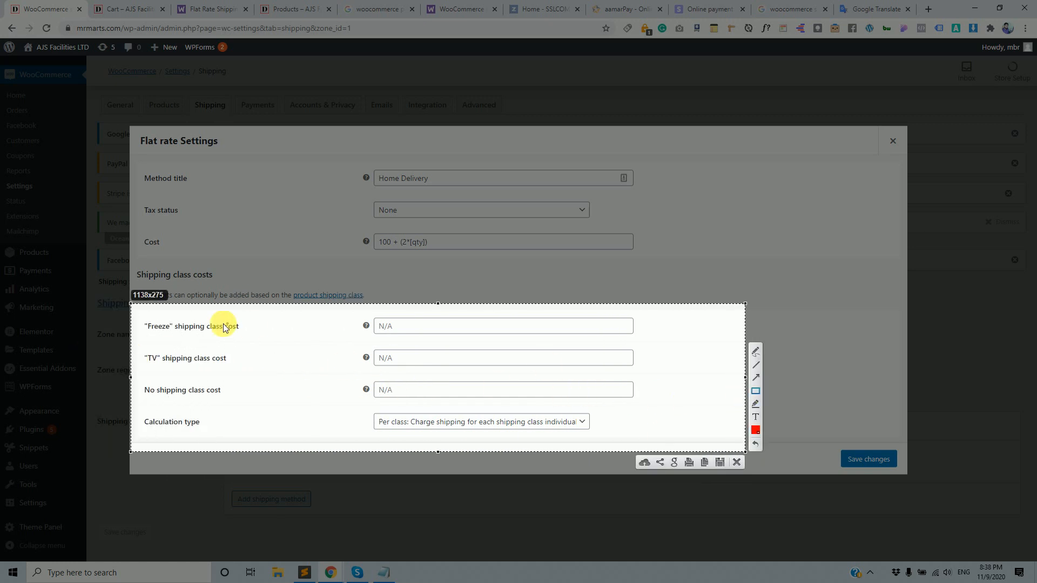
{"action": "mouse_move", "coordinate": [141, 318]}
{"action": "left_mouse_down"}
{"action": "mouse_move", "coordinate": [155, 334]}
{"action": "mouse_move", "coordinate": [151, 362]}
{"action": "mouse_move", "coordinate": [163, 371]}
{"action": "left_mouse_up"}
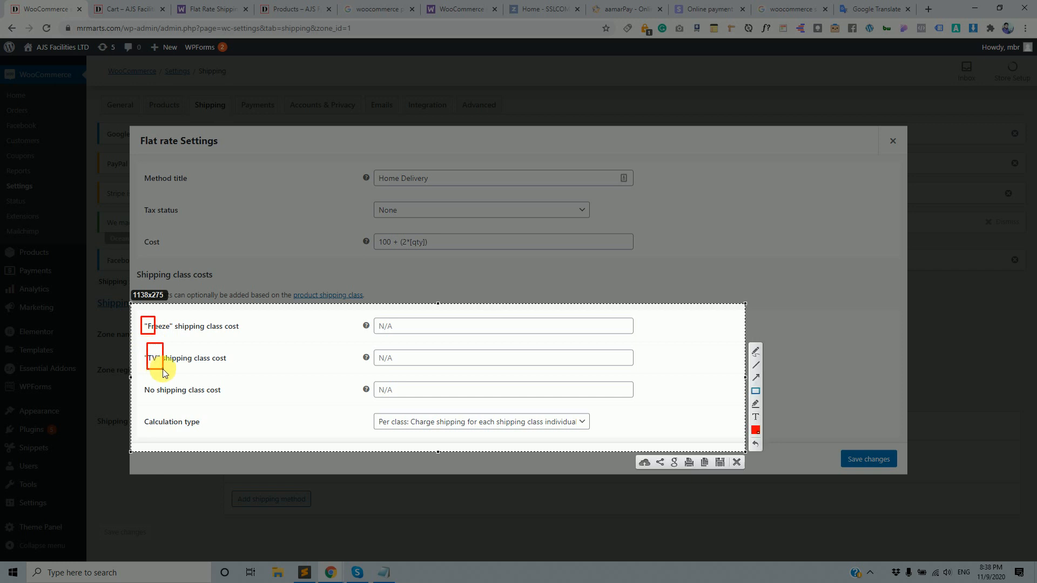
{"action": "left_click", "coordinate": [737, 464]}
{"action": "left_click_drag", "start_coordinate": [174, 327], "coordinate": [143, 324]}
{"action": "left_click_drag", "start_coordinate": [238, 359], "coordinate": [165, 359]}
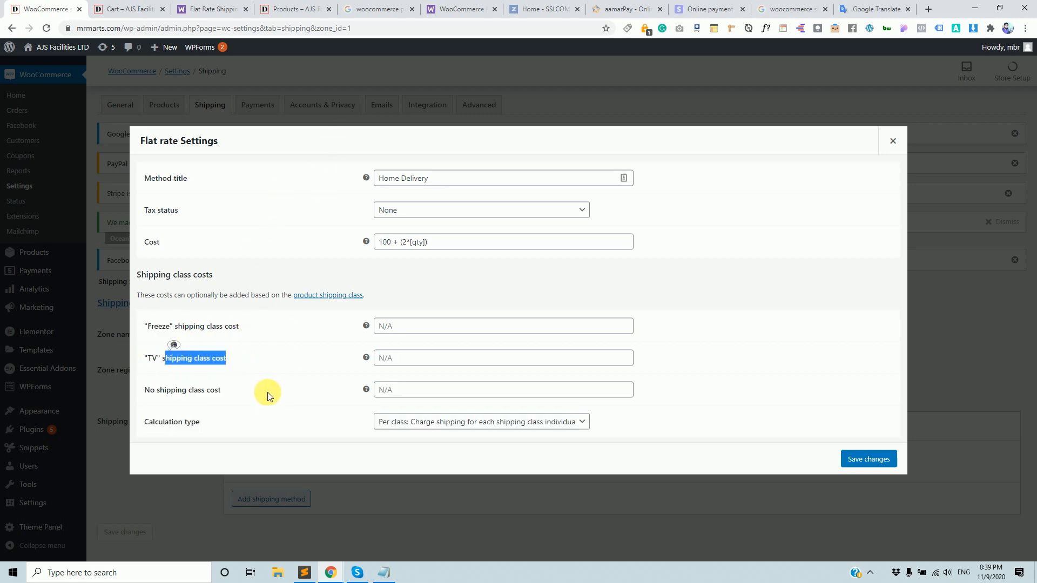
{"action": "left_click", "coordinate": [262, 348]}
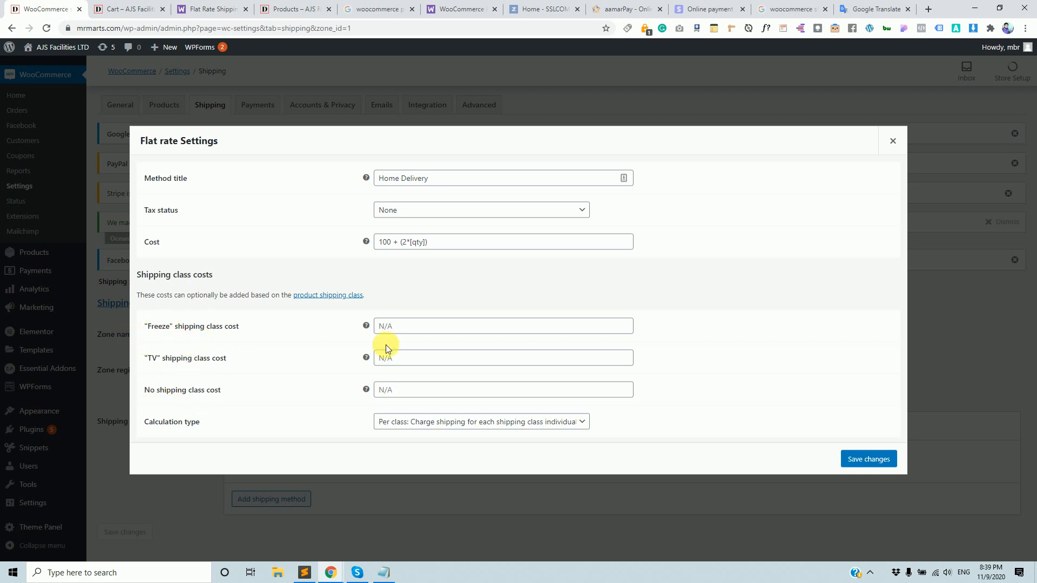
{"action": "left_click", "coordinate": [417, 328]}
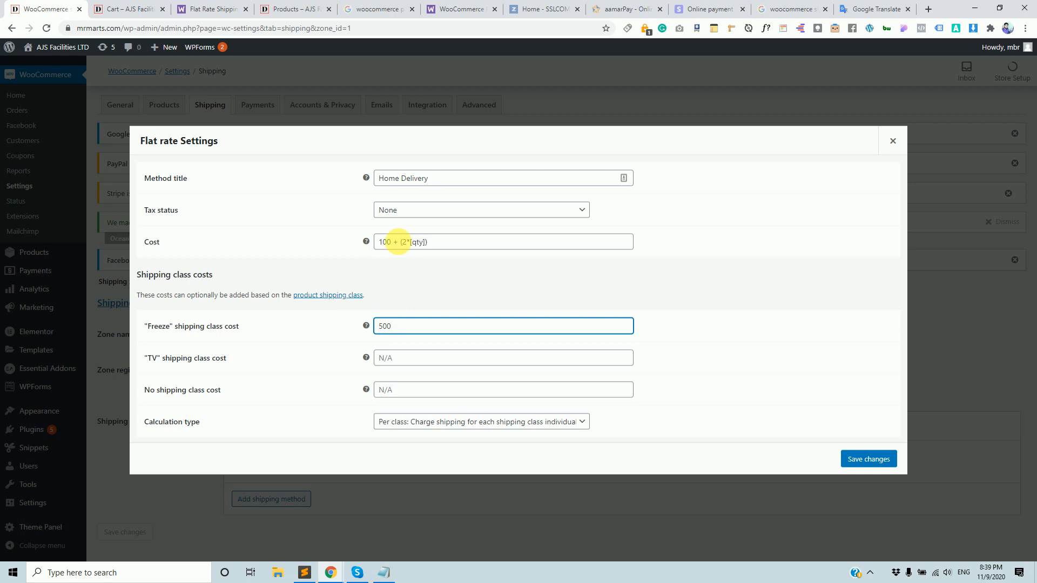
Change the base Cost to 100 and capture a screenshot marking the Cost field.
{"action": "left_click_drag", "start_coordinate": [438, 242], "coordinate": [380, 242]}
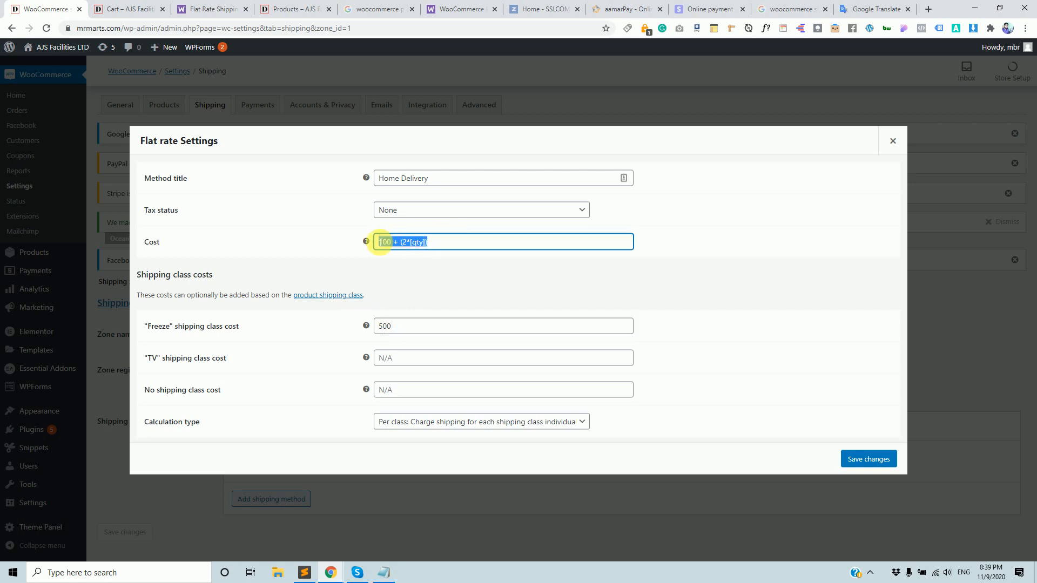
{"action": "type", "text": "50"}
{"action": "left_click", "coordinate": [421, 256]}
{"action": "left_click_drag", "start_coordinate": [395, 242], "coordinate": [366, 243]}
{"action": "type", "text": "100"}
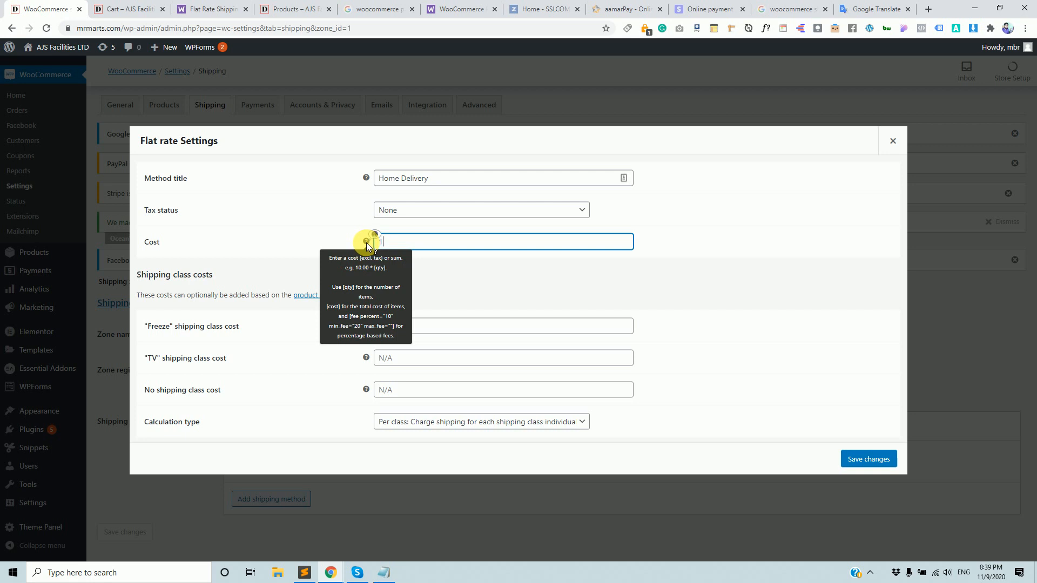
{"action": "left_click", "coordinate": [563, 285]}
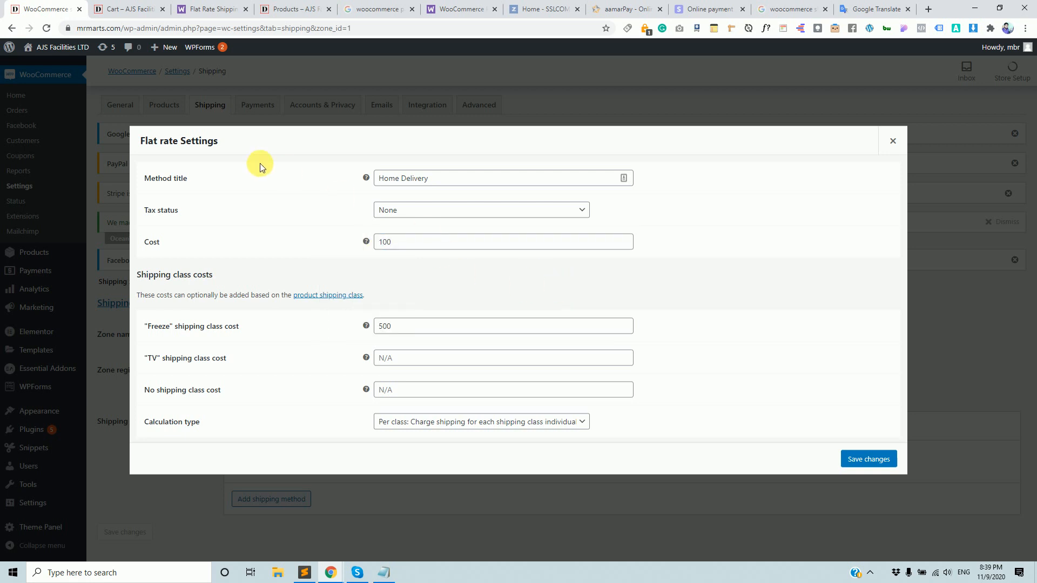
{"action": "key", "text": "Print"}
{"action": "left_click_drag", "start_coordinate": [122, 160], "coordinate": [752, 267]}
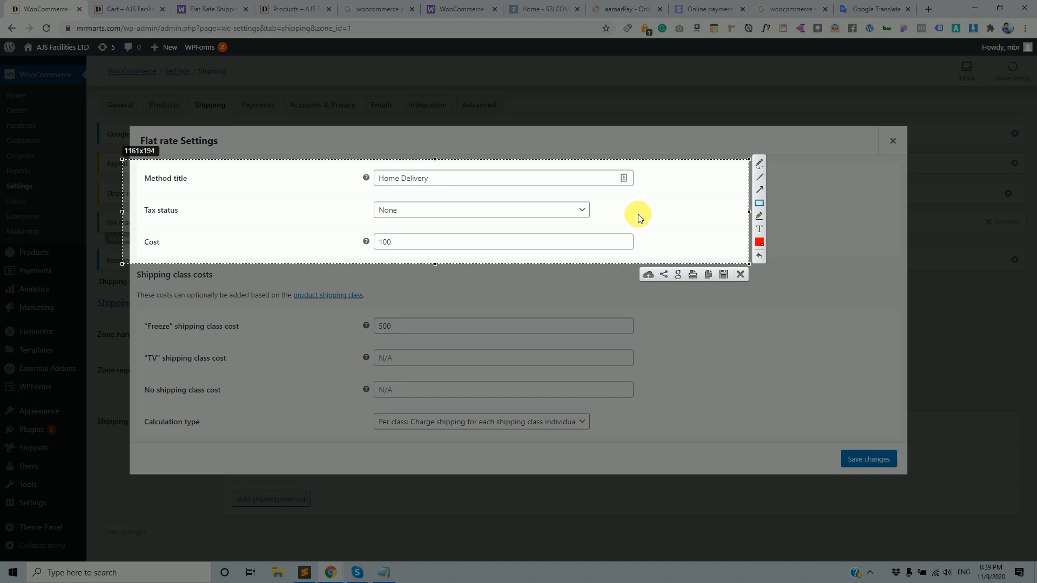
{"action": "mouse_move", "coordinate": [362, 226]}
{"action": "left_mouse_down"}
{"action": "mouse_move", "coordinate": [460, 250]}
{"action": "mouse_move", "coordinate": [640, 256]}
{"action": "left_mouse_up"}
{"action": "left_click", "coordinate": [740, 275]}
Set Freeze cost to 800 and TV to 500, choose Per order calculation, and save.
{"action": "left_click_drag", "start_coordinate": [430, 325], "coordinate": [383, 325]}
{"action": "left_click", "coordinate": [432, 332]}
{"action": "double_click", "coordinate": [432, 332]}
{"action": "type", "text": "8"}
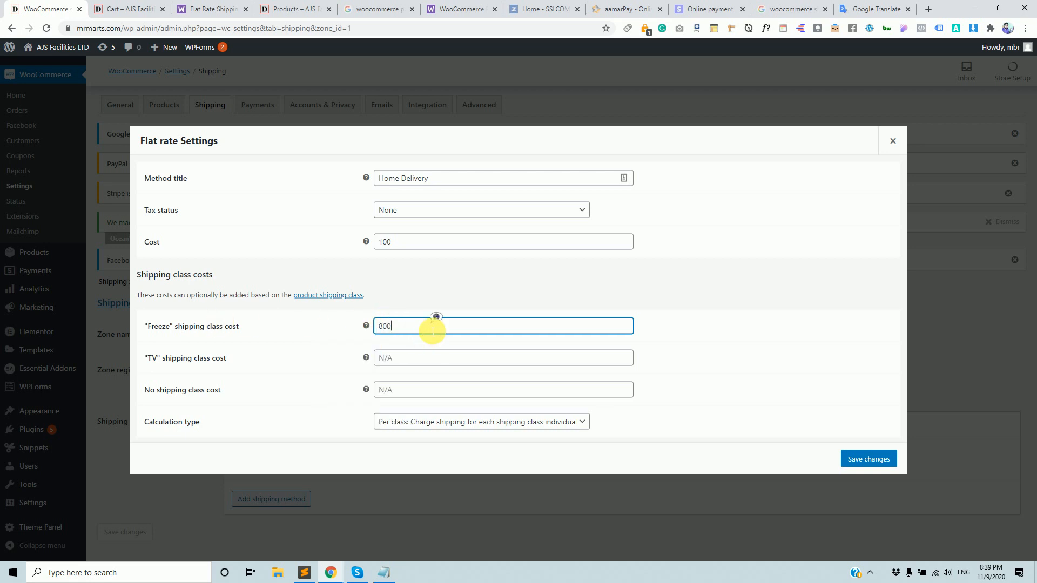
{"action": "left_click", "coordinate": [420, 363]}
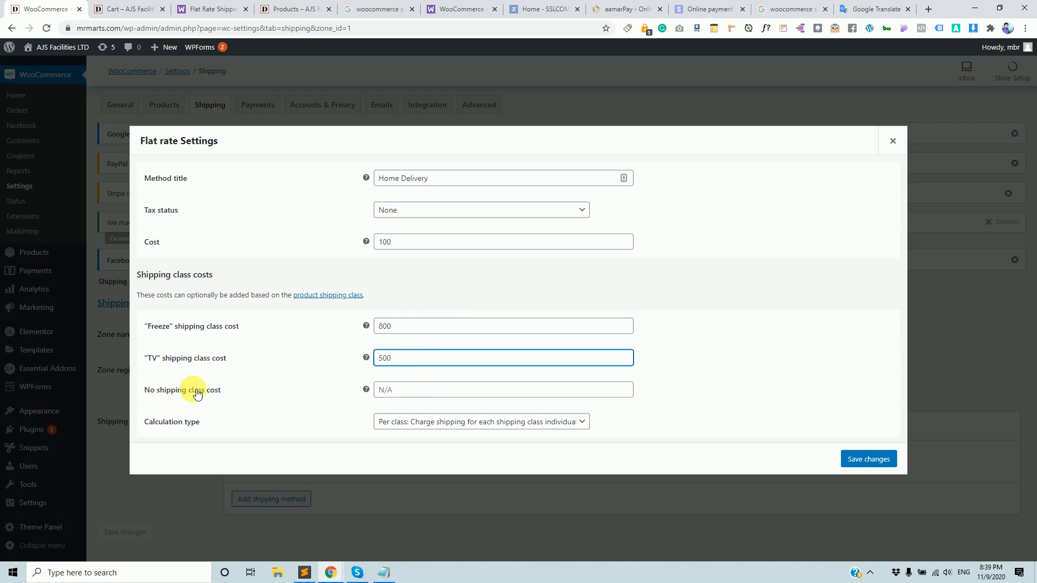
{"action": "left_click", "coordinate": [432, 396]}
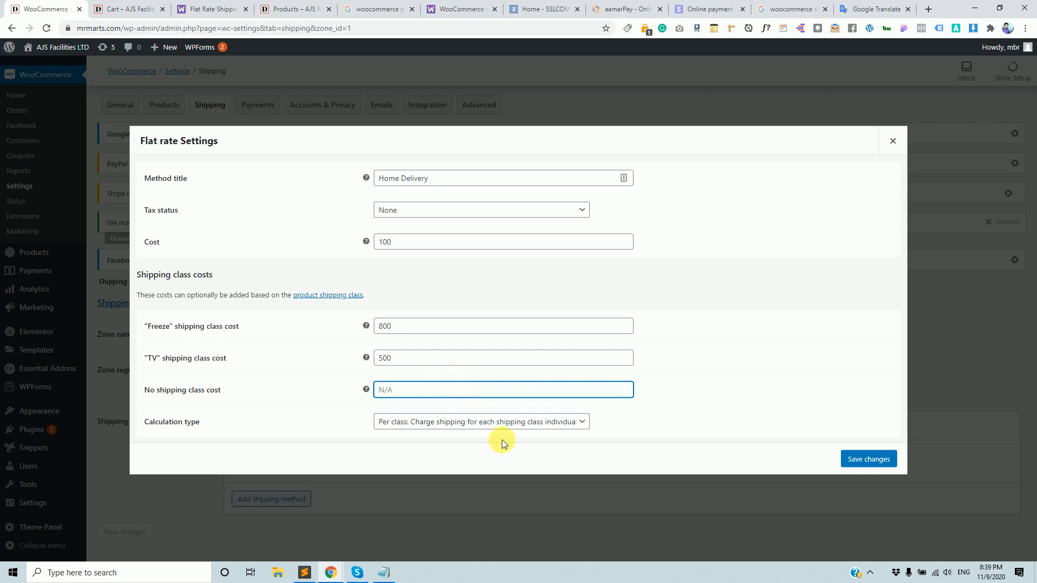
{"action": "left_click", "coordinate": [531, 425]}
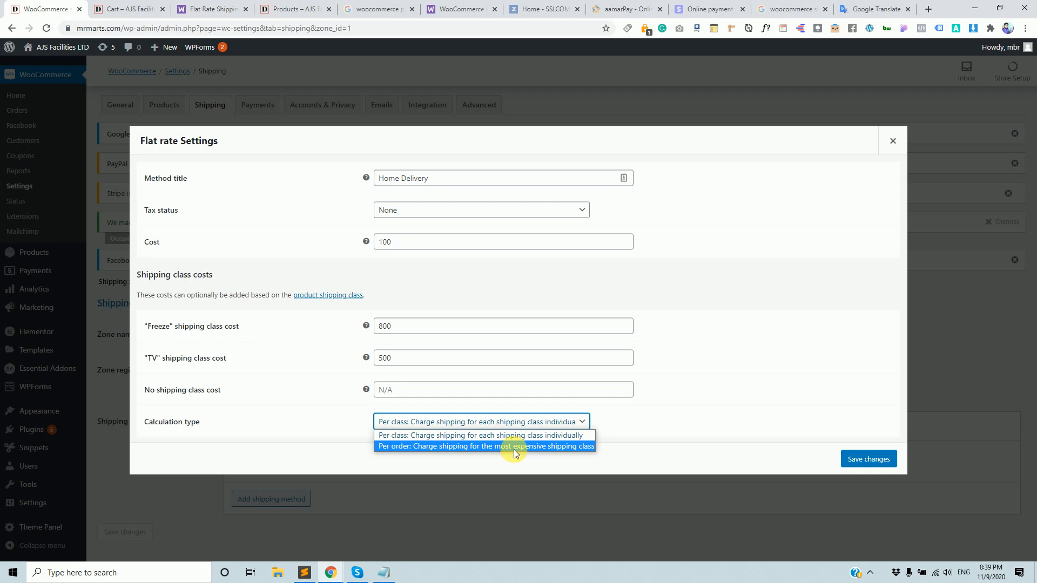
{"action": "left_click", "coordinate": [515, 446]}
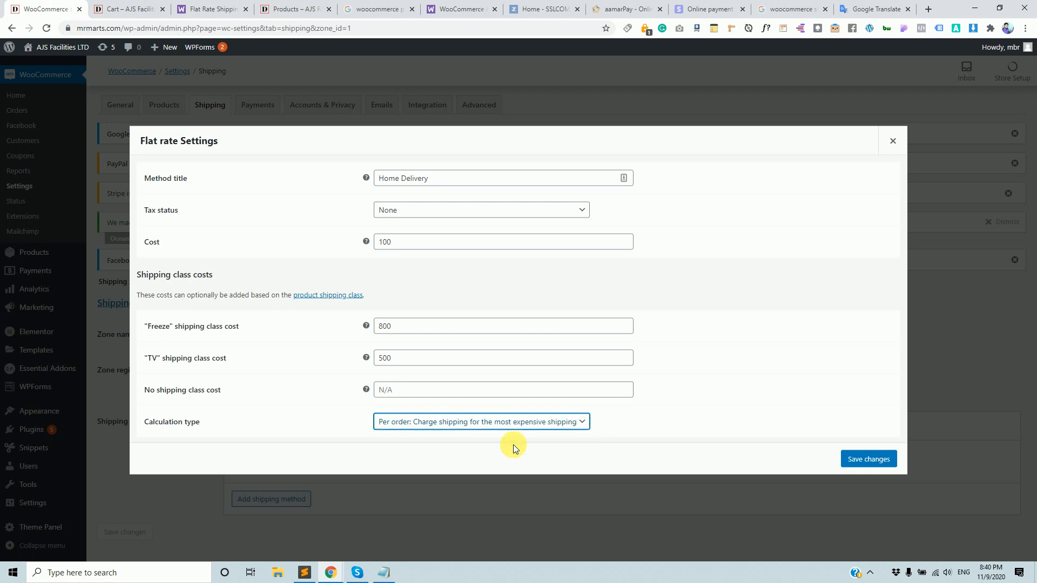
{"action": "left_click", "coordinate": [862, 460]}
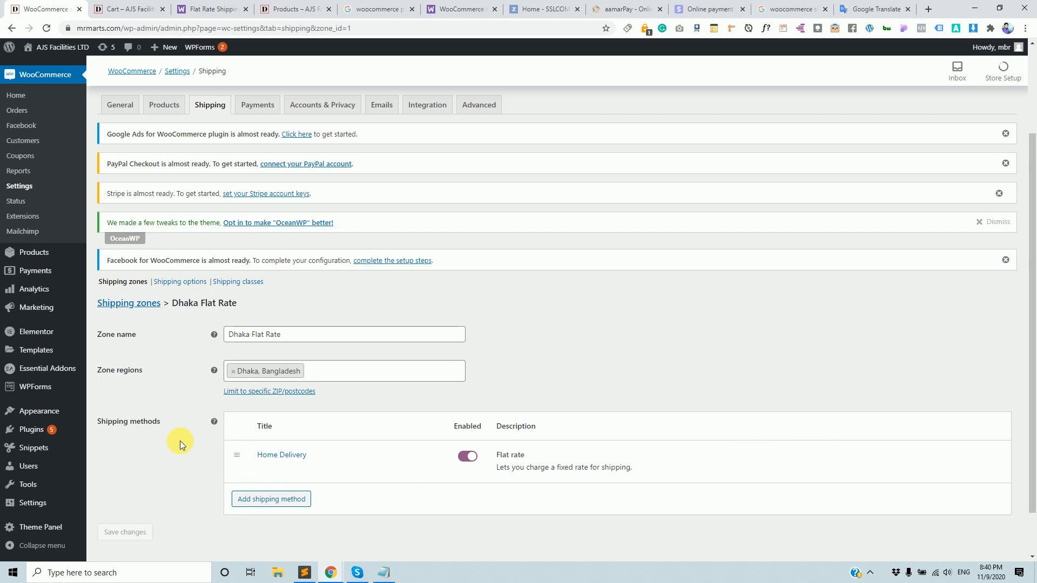
Go to the Products list and scroll down toward the Polo product.
{"action": "scroll", "coordinate": [270, 406], "scroll_direction": "down", "scroll_amount": 1}
{"action": "mouse_move", "coordinate": [284, 401]}
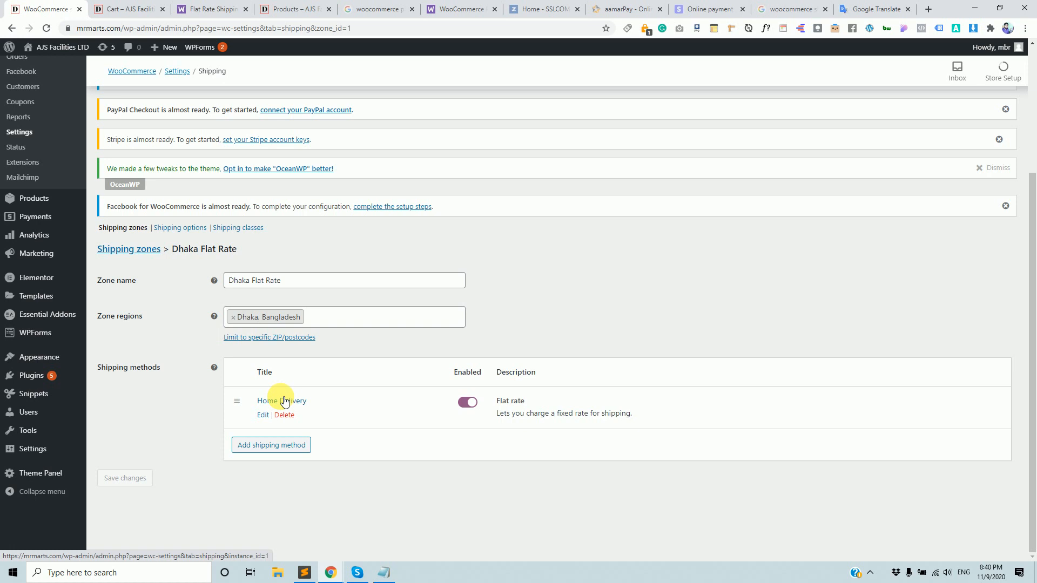
{"action": "scroll", "coordinate": [54, 313], "scroll_direction": "up", "scroll_amount": 2}
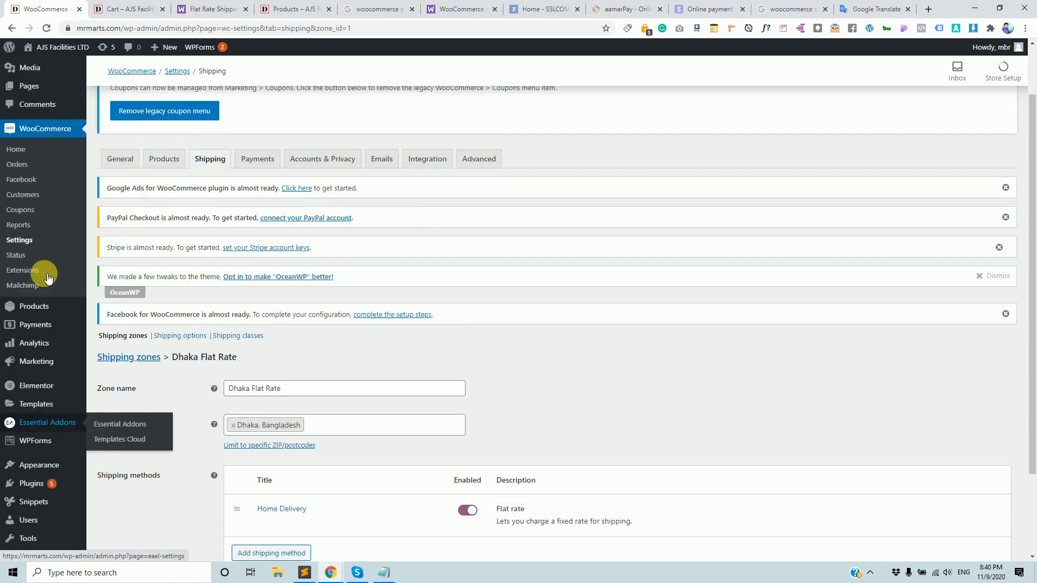
{"action": "left_click", "coordinate": [44, 310]}
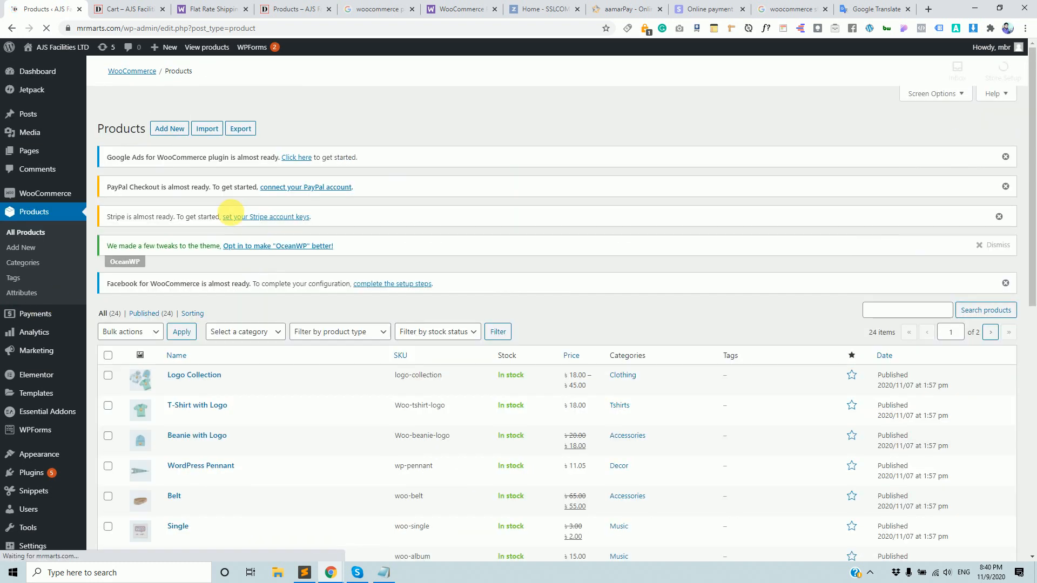
{"action": "scroll", "coordinate": [221, 380], "scroll_direction": "down", "scroll_amount": 2}
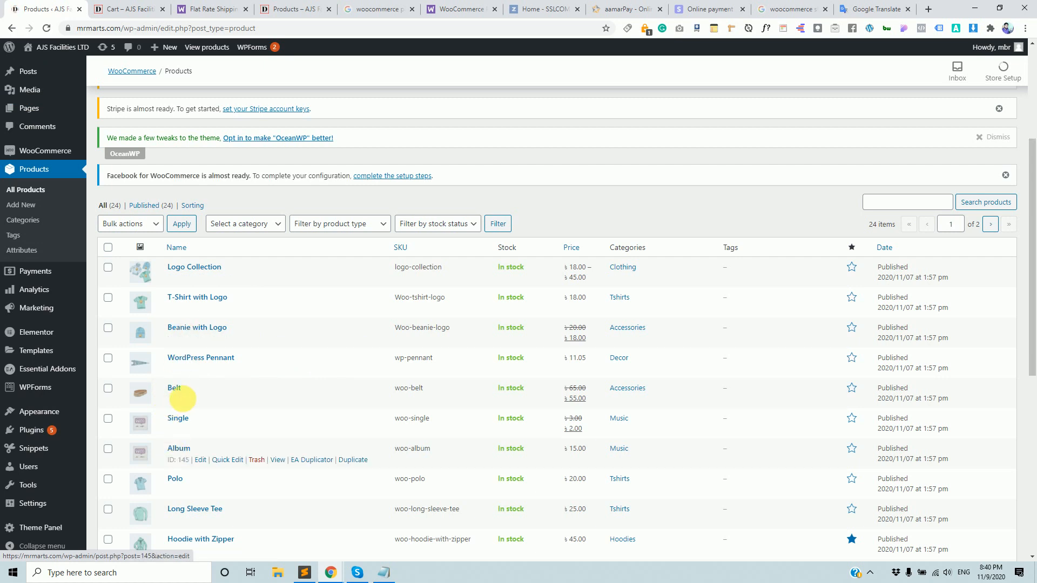
{"action": "scroll", "coordinate": [180, 398], "scroll_direction": "down", "scroll_amount": 2}
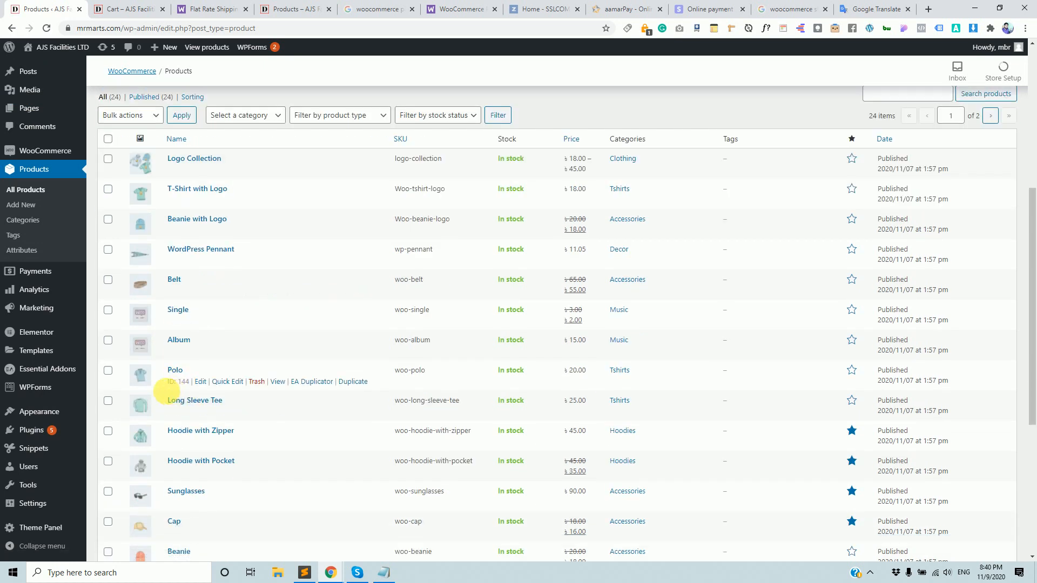
Open Polo for editing and replace its title with TV.
{"action": "left_click", "coordinate": [200, 381]}
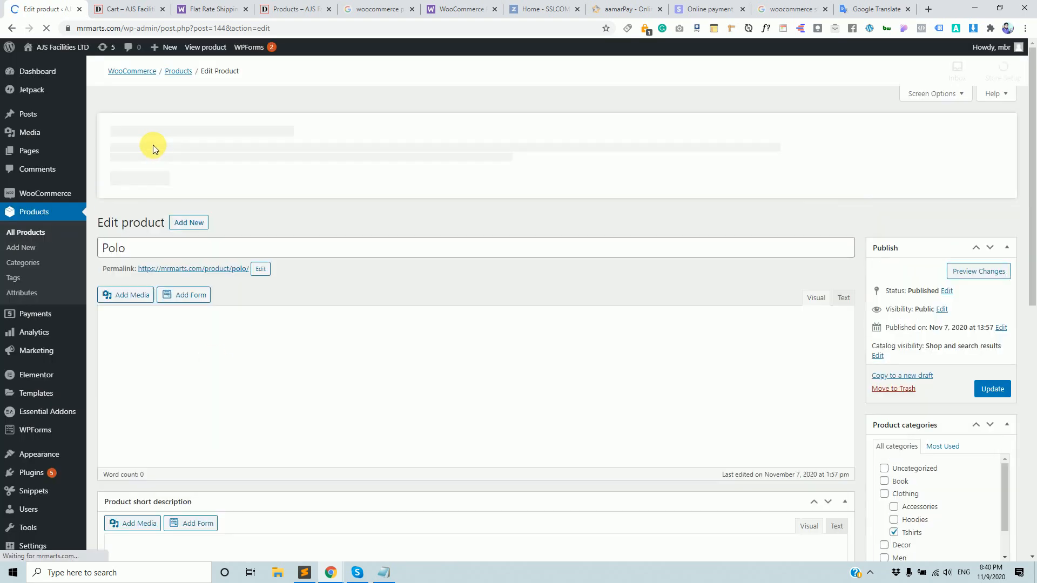
{"action": "left_click", "coordinate": [171, 250]}
{"action": "key", "text": "ctrl+a"}
{"action": "type", "text": "TV"}
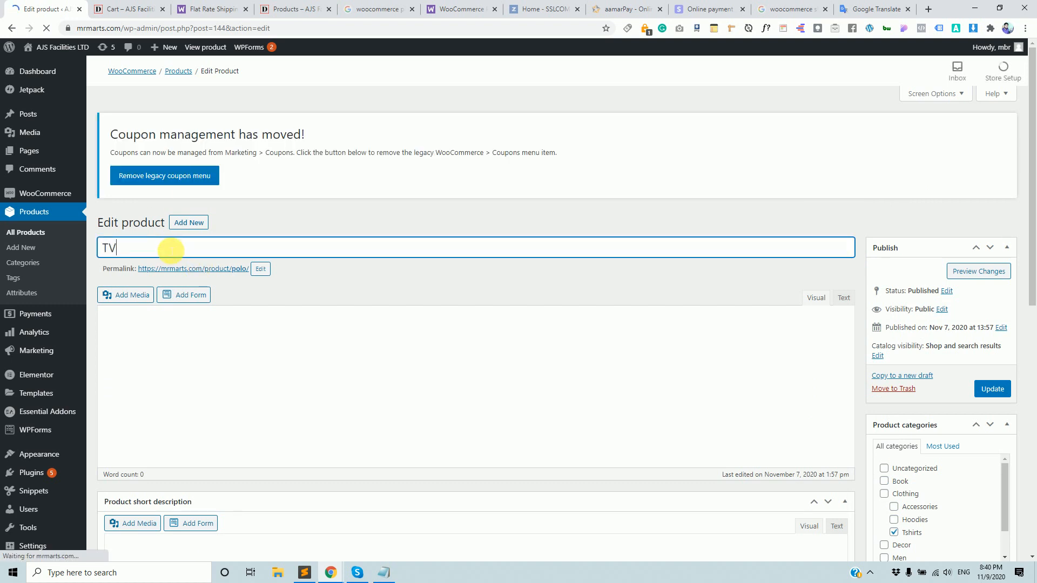
{"action": "scroll", "coordinate": [592, 416], "scroll_direction": "down", "scroll_amount": 4}
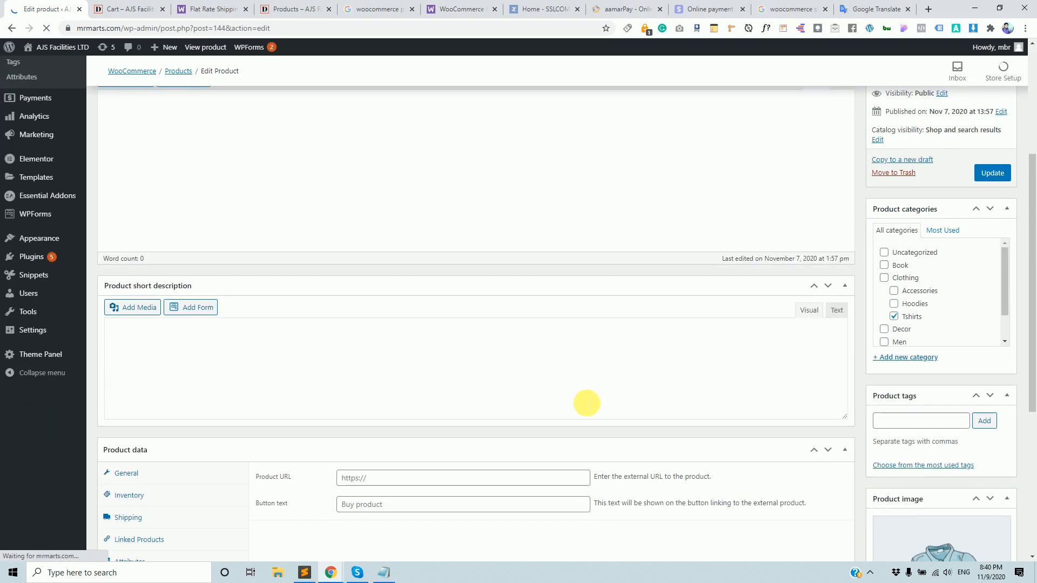
{"action": "scroll", "coordinate": [566, 389], "scroll_direction": "up", "scroll_amount": 1}
{"action": "scroll", "coordinate": [565, 389], "scroll_direction": "down", "scroll_amount": 6}
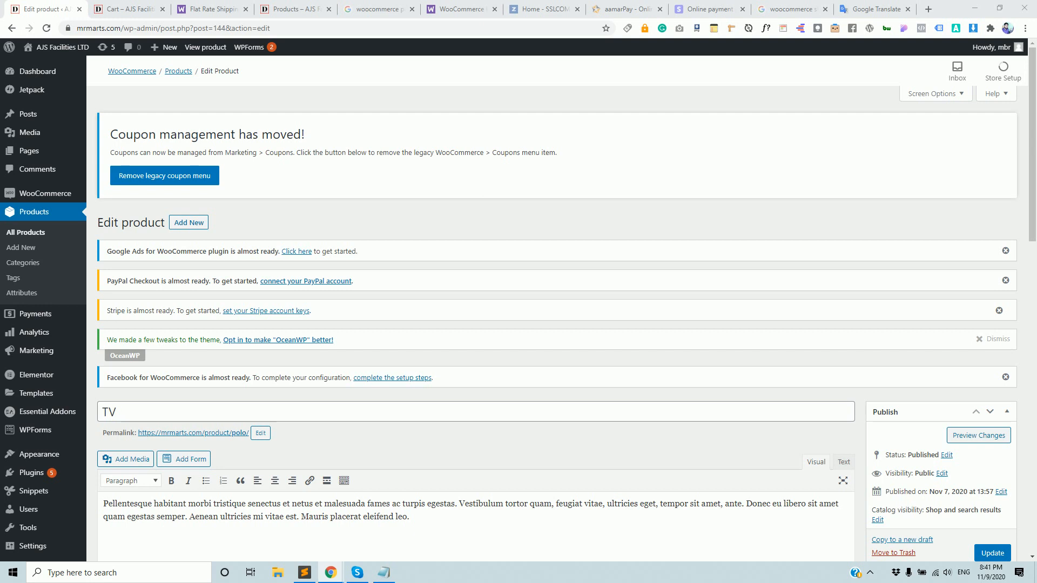
{"action": "scroll", "coordinate": [223, 367], "scroll_direction": "down", "scroll_amount": 9}
{"action": "scroll", "coordinate": [224, 345], "scroll_direction": "down", "scroll_amount": 6}
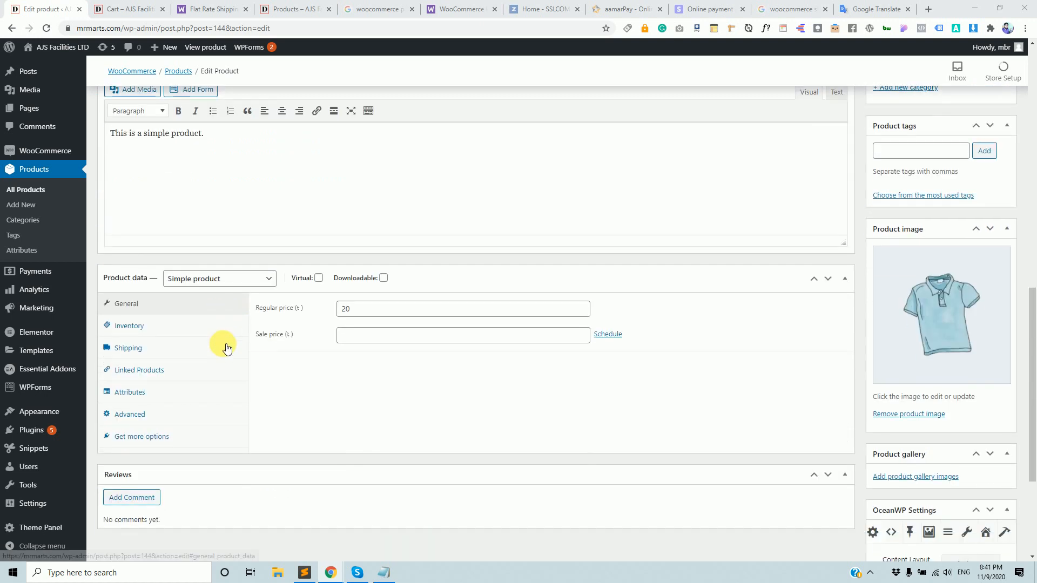
{"action": "scroll", "coordinate": [219, 335], "scroll_direction": "up", "scroll_amount": 2}
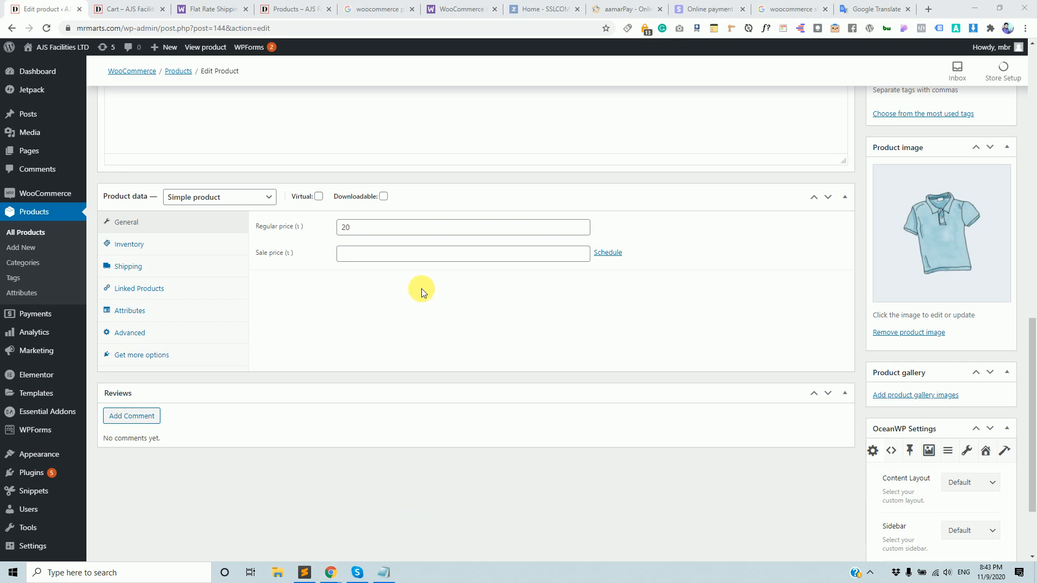
{"action": "scroll", "coordinate": [378, 291], "scroll_direction": "up", "scroll_amount": 3}
{"action": "scroll", "coordinate": [290, 313], "scroll_direction": "down", "scroll_amount": 3}
{"action": "scroll", "coordinate": [287, 312], "scroll_direction": "up", "scroll_amount": 1}
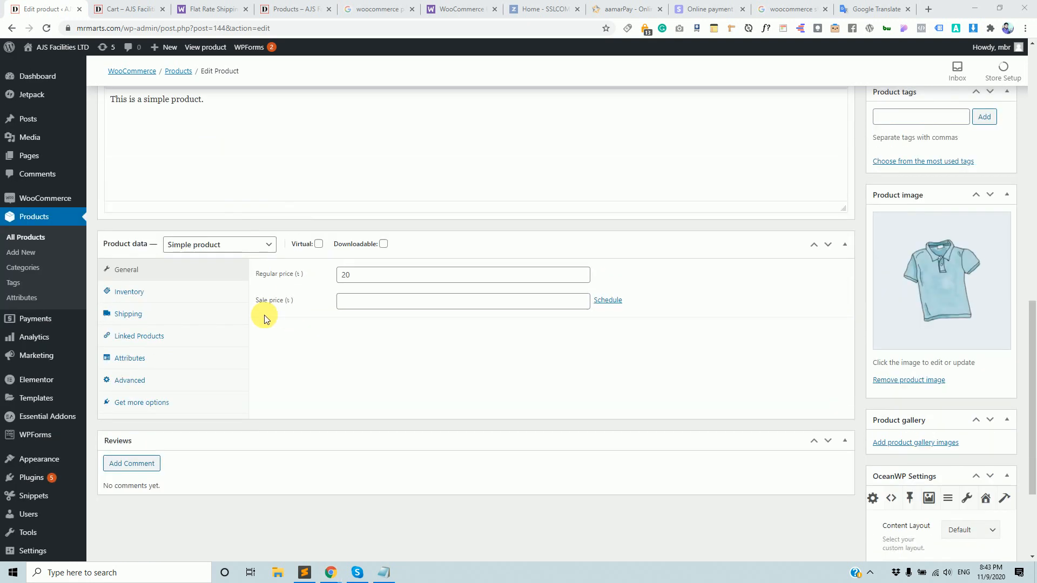
{"action": "scroll", "coordinate": [234, 181], "scroll_direction": "up", "scroll_amount": 3}
{"action": "scroll", "coordinate": [273, 270], "scroll_direction": "down", "scroll_amount": 4}
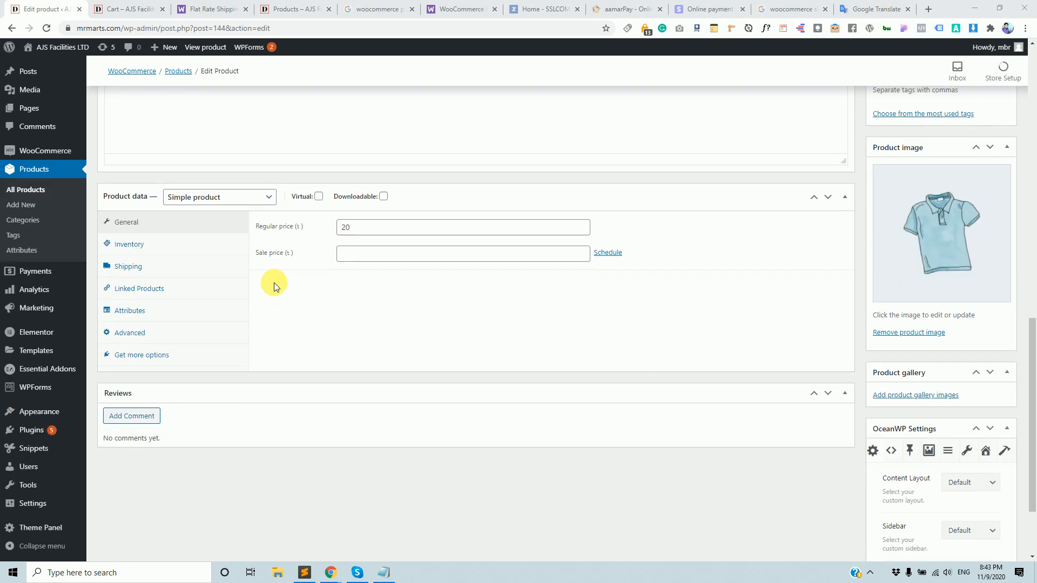
Check Polo's shipping class list, leaving No shipping class, and switch to the cart page.
{"action": "left_click", "coordinate": [134, 269]}
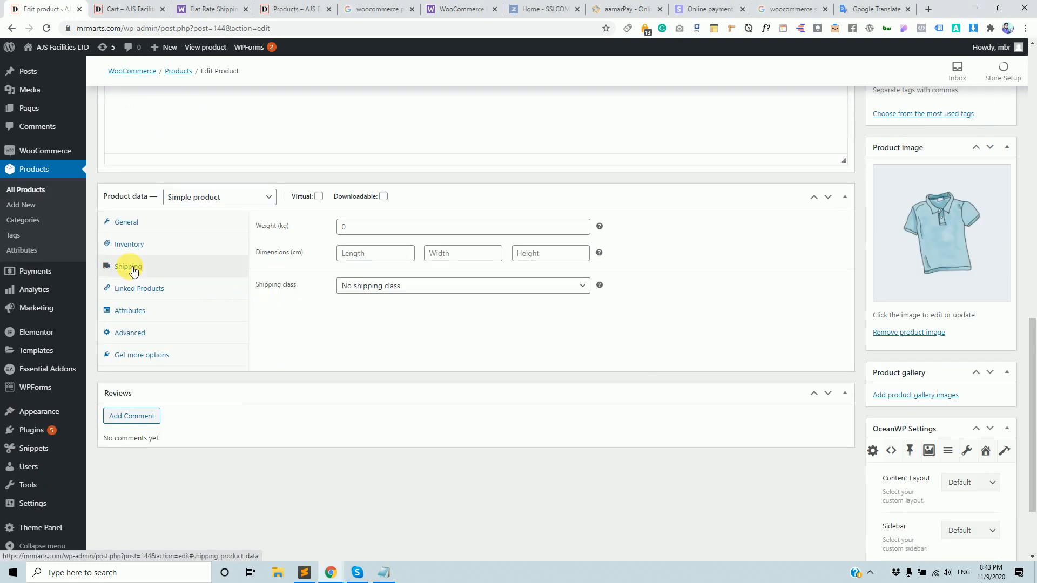
{"action": "scroll", "coordinate": [192, 281], "scroll_direction": "up", "scroll_amount": 3}
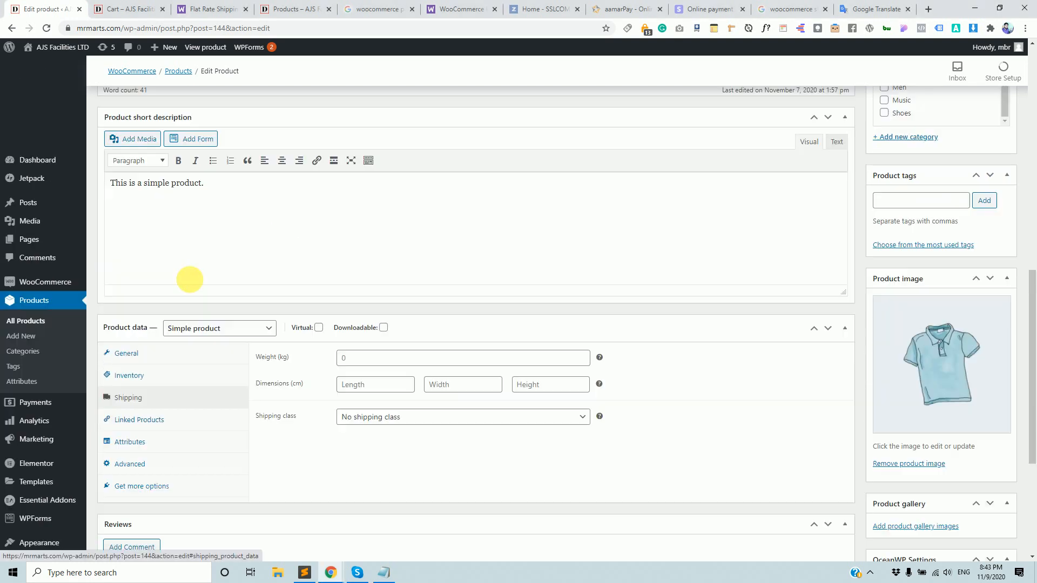
{"action": "scroll", "coordinate": [203, 269], "scroll_direction": "down", "scroll_amount": 2}
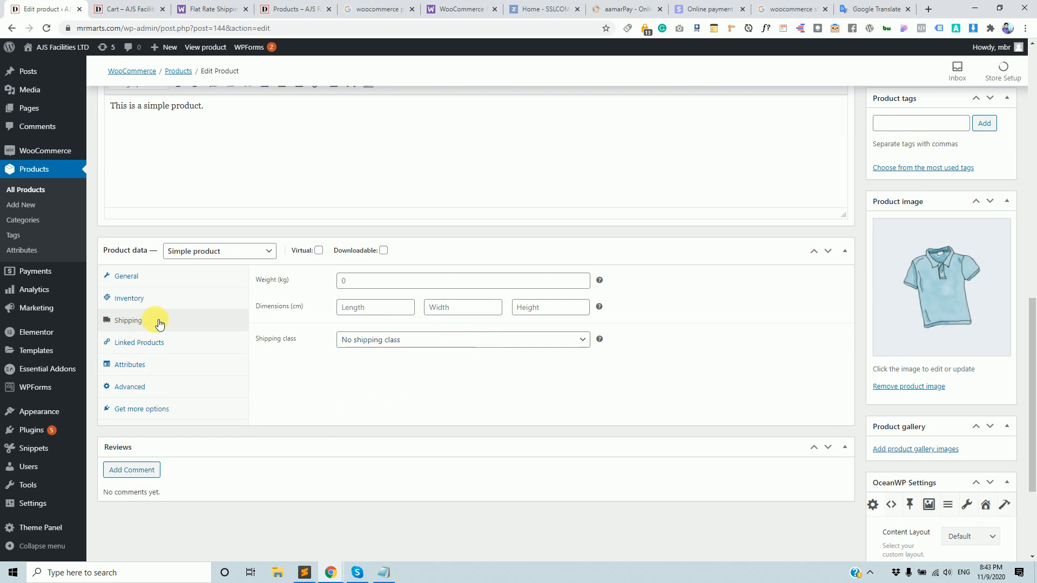
{"action": "left_click", "coordinate": [450, 342]}
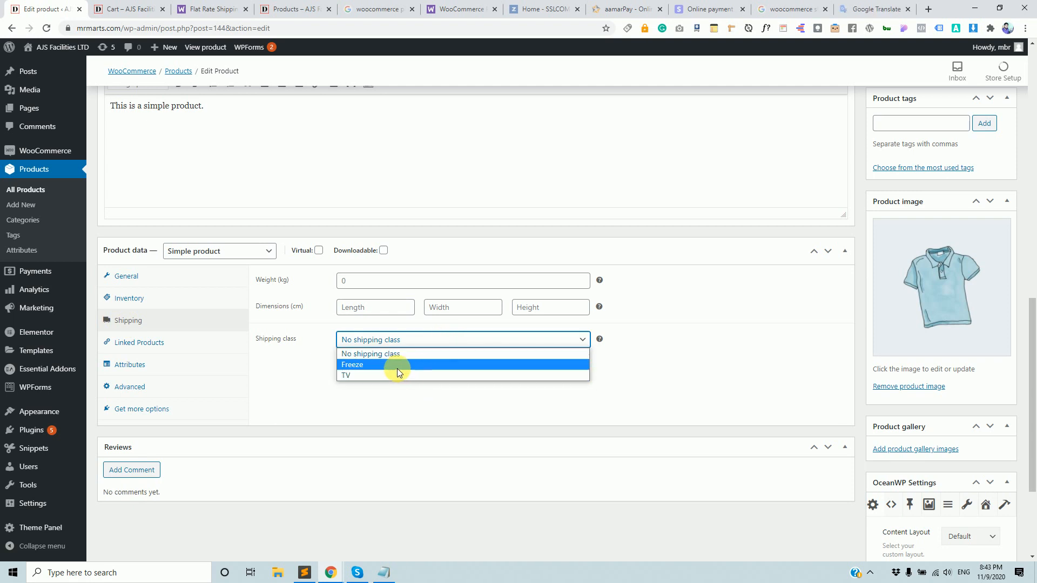
{"action": "scroll", "coordinate": [128, 232], "scroll_direction": "up", "scroll_amount": 1}
{"action": "scroll", "coordinate": [127, 231], "scroll_direction": "up", "scroll_amount": 3}
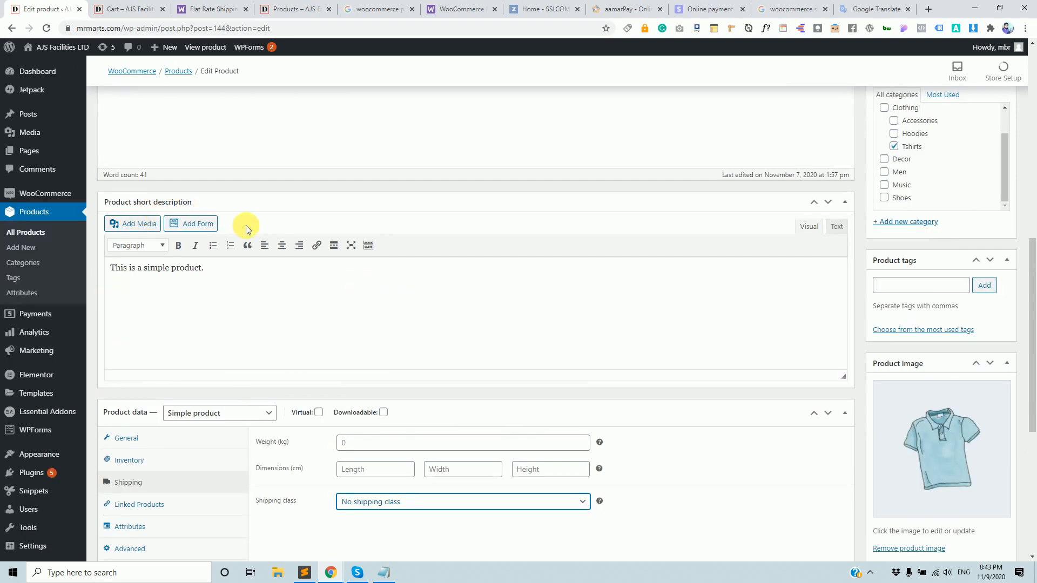
{"action": "scroll", "coordinate": [257, 232], "scroll_direction": "down", "scroll_amount": 3}
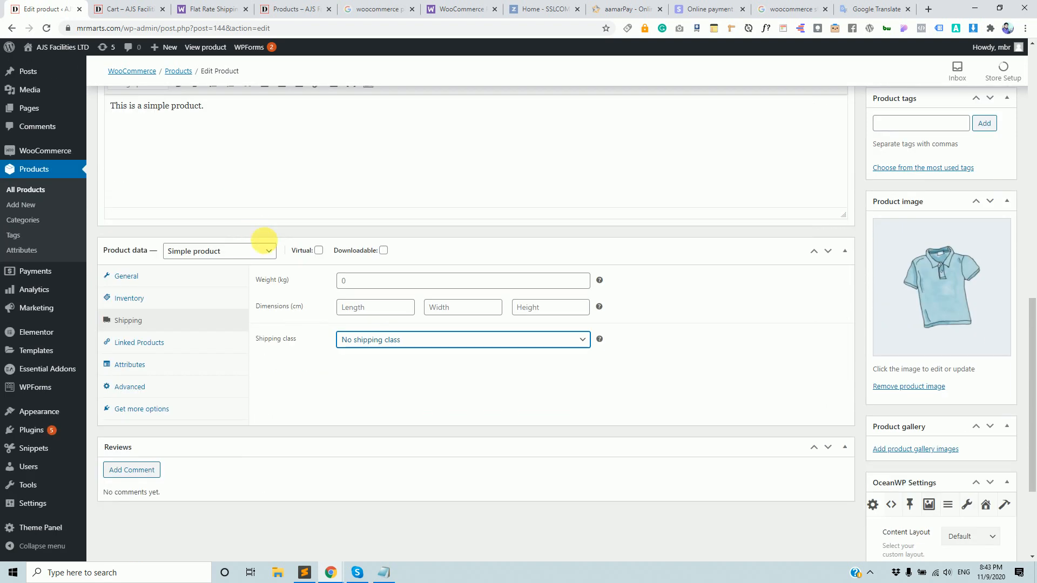
{"action": "left_click", "coordinate": [400, 340]}
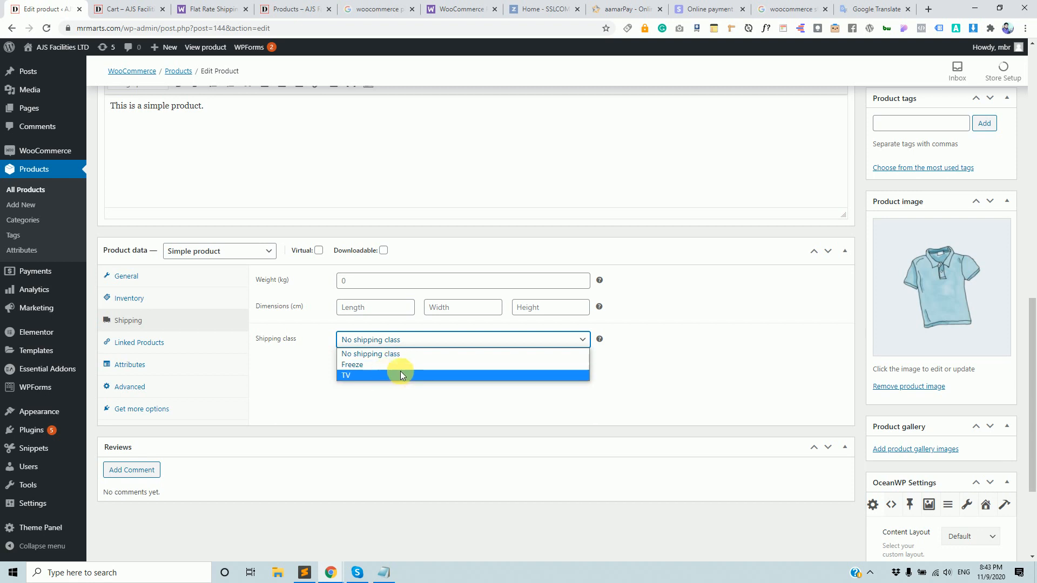
{"action": "left_click", "coordinate": [507, 308]}
{"action": "scroll", "coordinate": [527, 309], "scroll_direction": "up", "scroll_amount": 1}
{"action": "scroll", "coordinate": [861, 278], "scroll_direction": "up", "scroll_amount": 2}
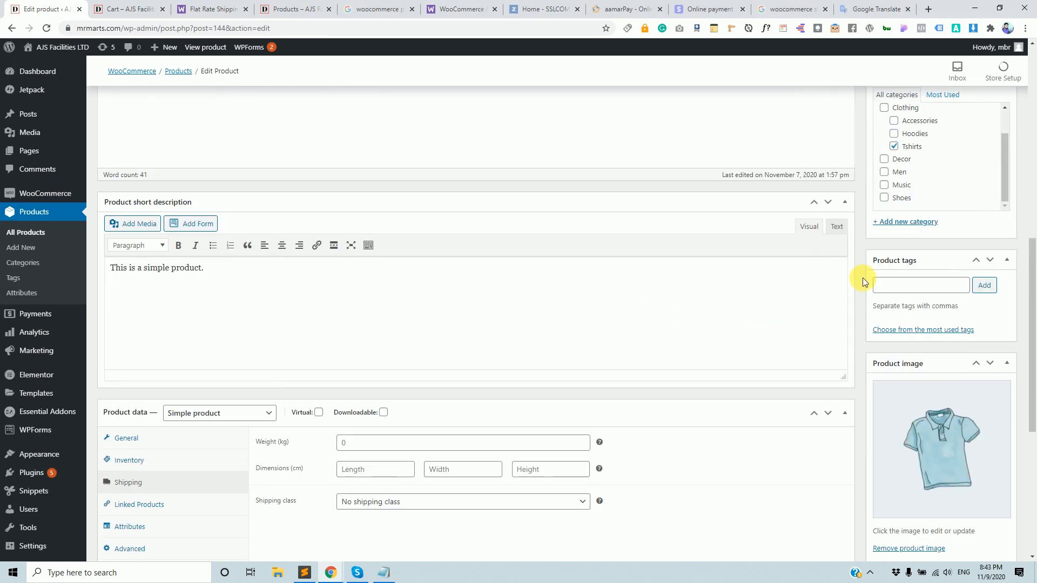
{"action": "scroll", "coordinate": [881, 294], "scroll_direction": "up", "scroll_amount": 3}
{"action": "scroll", "coordinate": [926, 304], "scroll_direction": "down", "scroll_amount": 7}
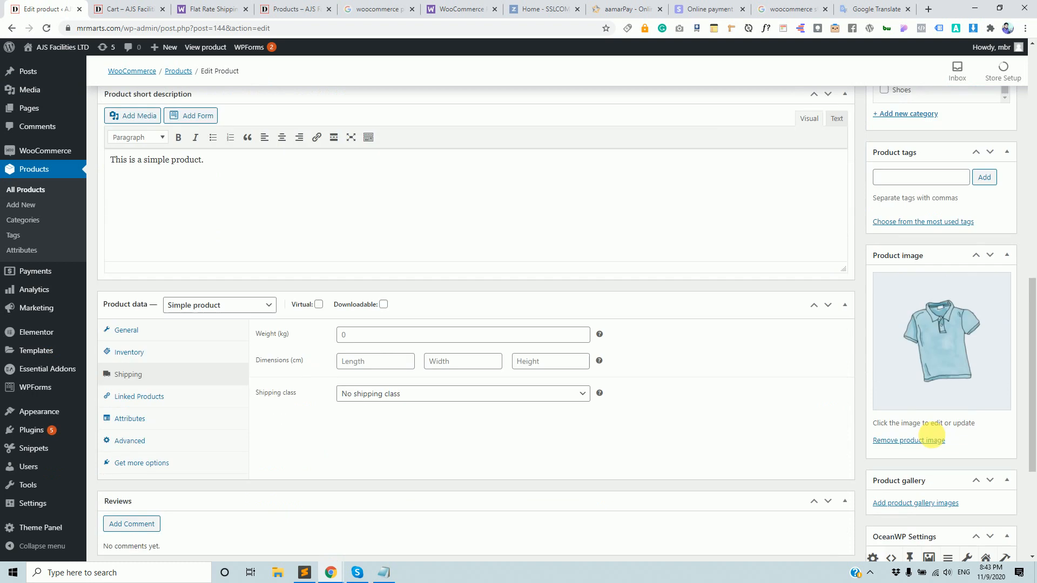
{"action": "scroll", "coordinate": [949, 351], "scroll_direction": "up", "scroll_amount": 8}
{"action": "scroll", "coordinate": [352, 167], "scroll_direction": "up", "scroll_amount": 5}
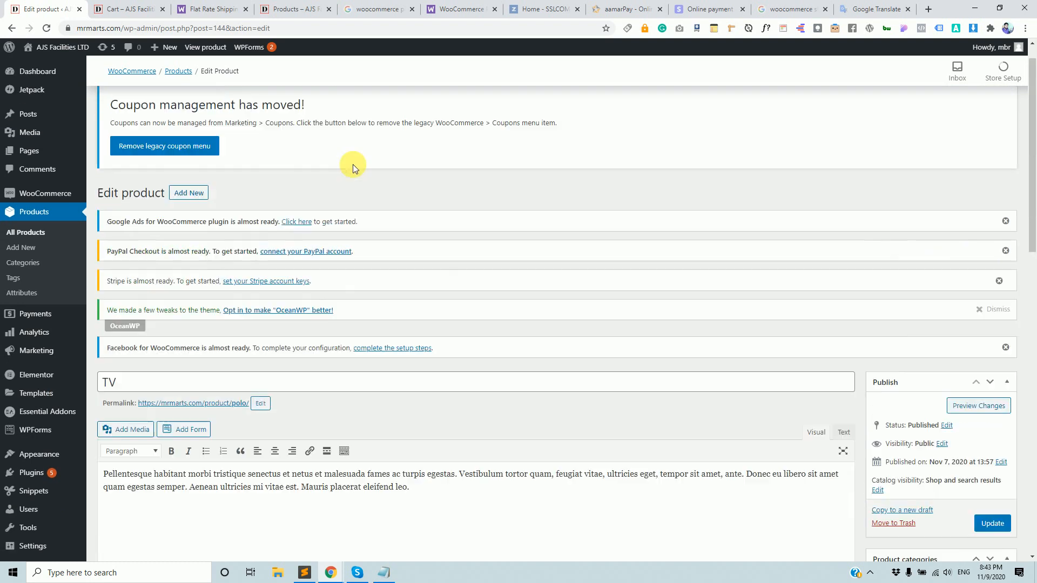
{"action": "left_click", "coordinate": [111, 9]}
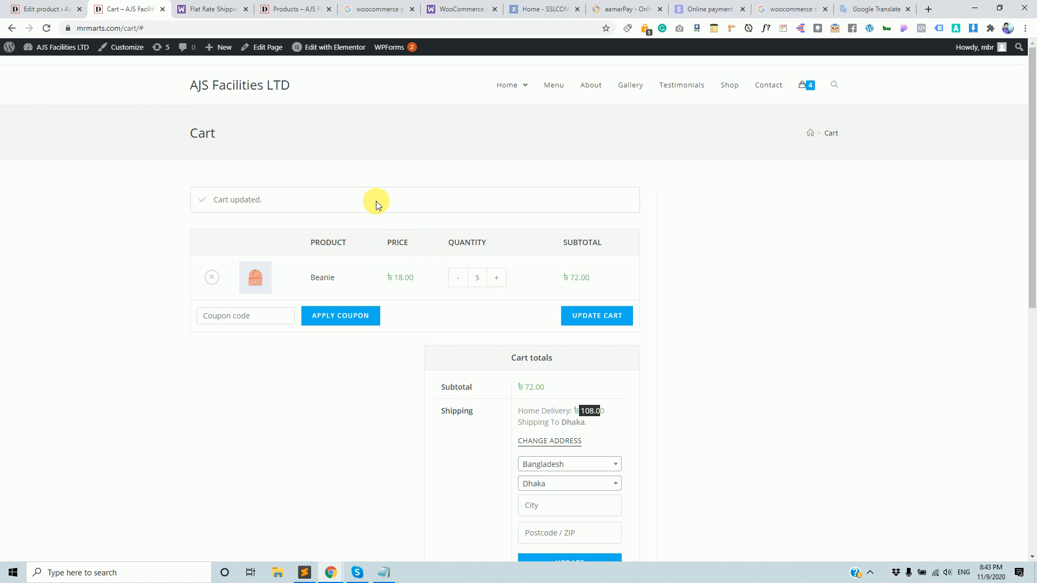
Restore the product title to Polo by undoing the TV edit.
{"action": "left_click", "coordinate": [742, 90]}
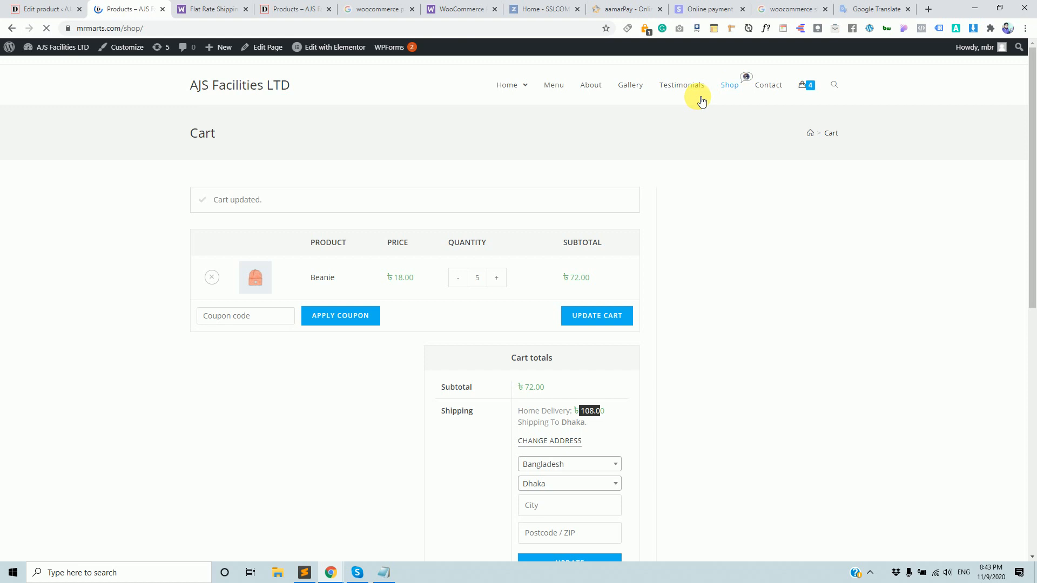
{"action": "left_click", "coordinate": [46, 9]}
{"action": "scroll", "coordinate": [500, 433], "scroll_direction": "down", "scroll_amount": 10}
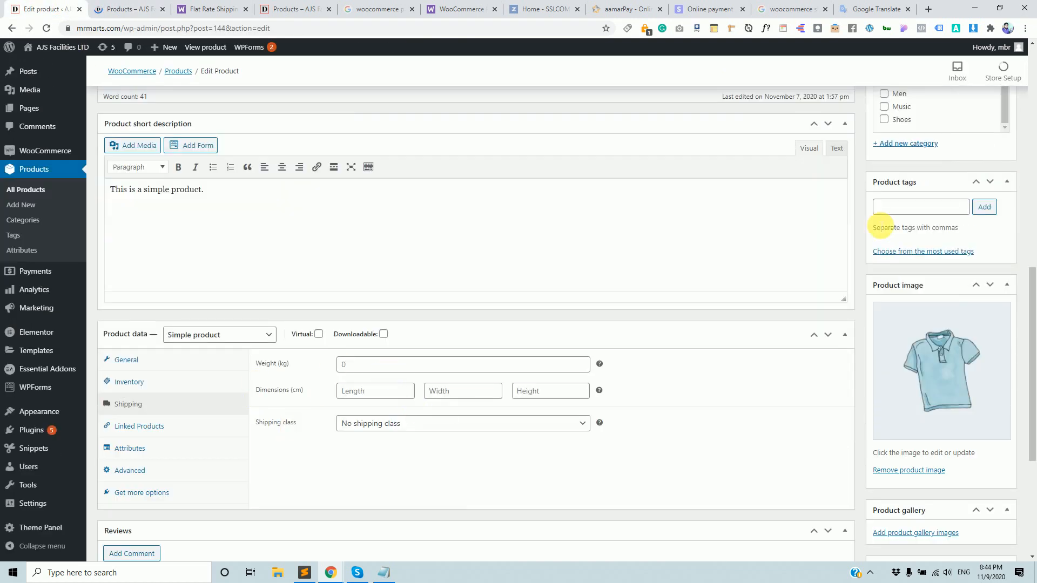
{"action": "scroll", "coordinate": [918, 216], "scroll_direction": "up", "scroll_amount": 4}
{"action": "left_click", "coordinate": [128, 7]}
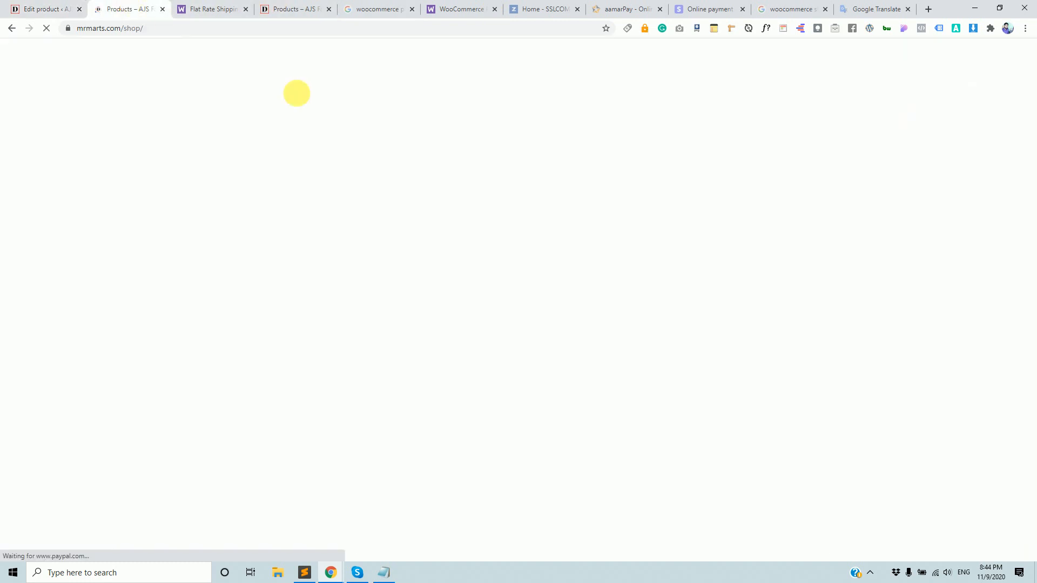
{"action": "scroll", "coordinate": [613, 378], "scroll_direction": "down", "scroll_amount": 7}
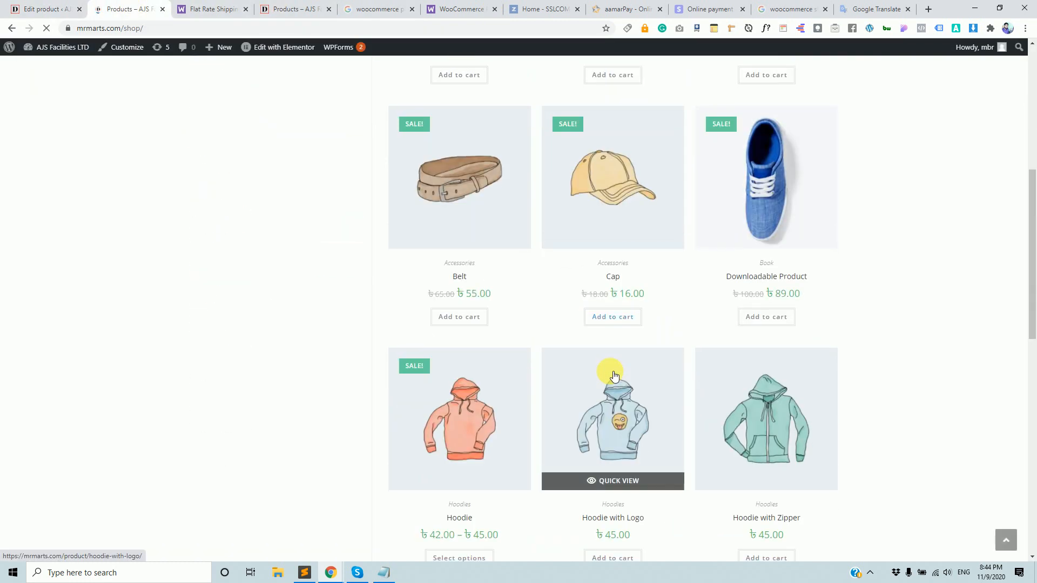
{"action": "scroll", "coordinate": [614, 376], "scroll_direction": "down", "scroll_amount": 5}
{"action": "scroll", "coordinate": [613, 376], "scroll_direction": "down", "scroll_amount": 1}
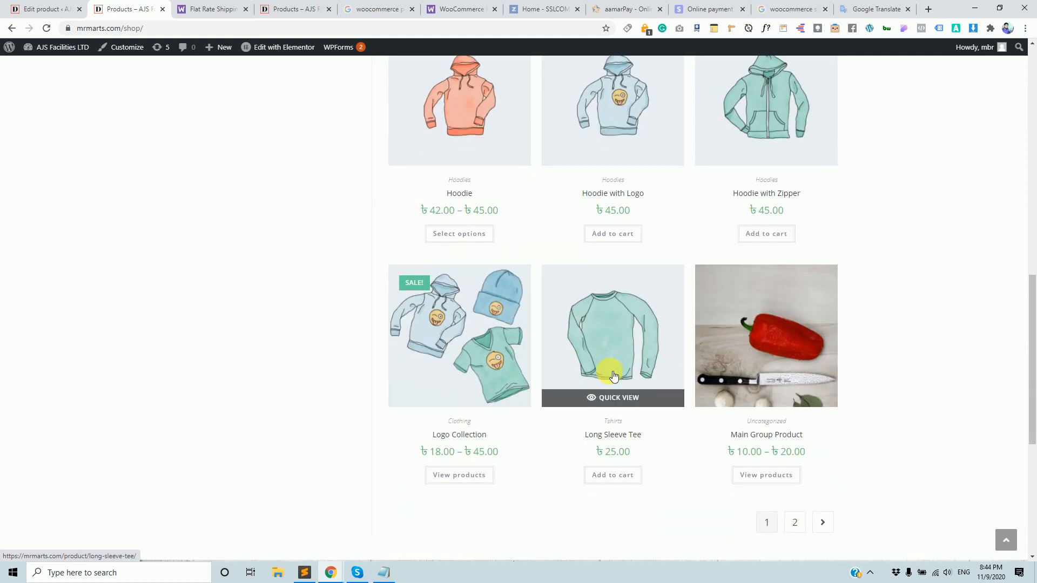
{"action": "scroll", "coordinate": [612, 375], "scroll_direction": "up", "scroll_amount": 4}
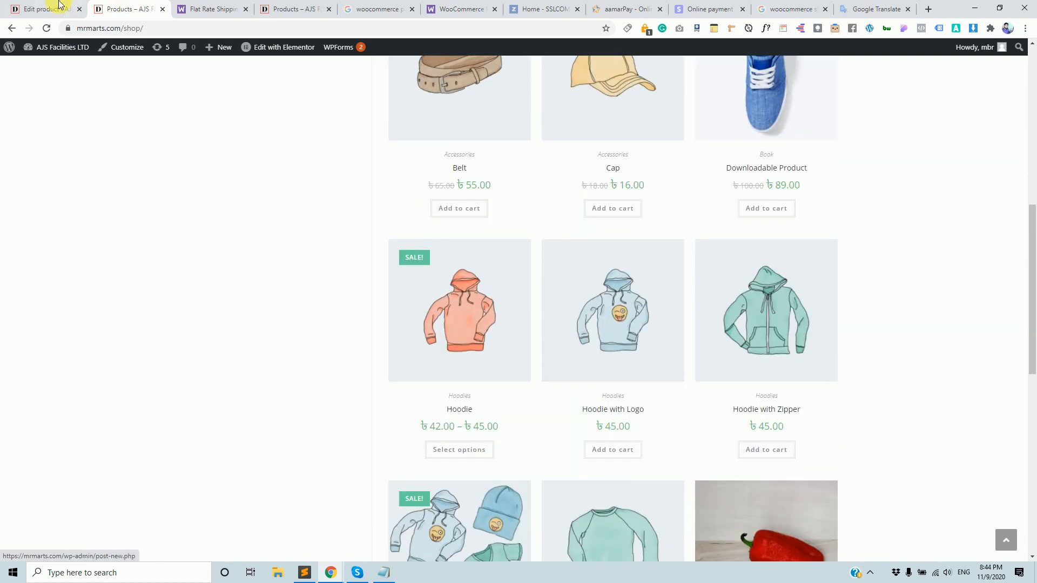
{"action": "left_click", "coordinate": [30, 9]}
{"action": "scroll", "coordinate": [280, 368], "scroll_direction": "up", "scroll_amount": 5}
{"action": "scroll", "coordinate": [279, 368], "scroll_direction": "up", "scroll_amount": 2}
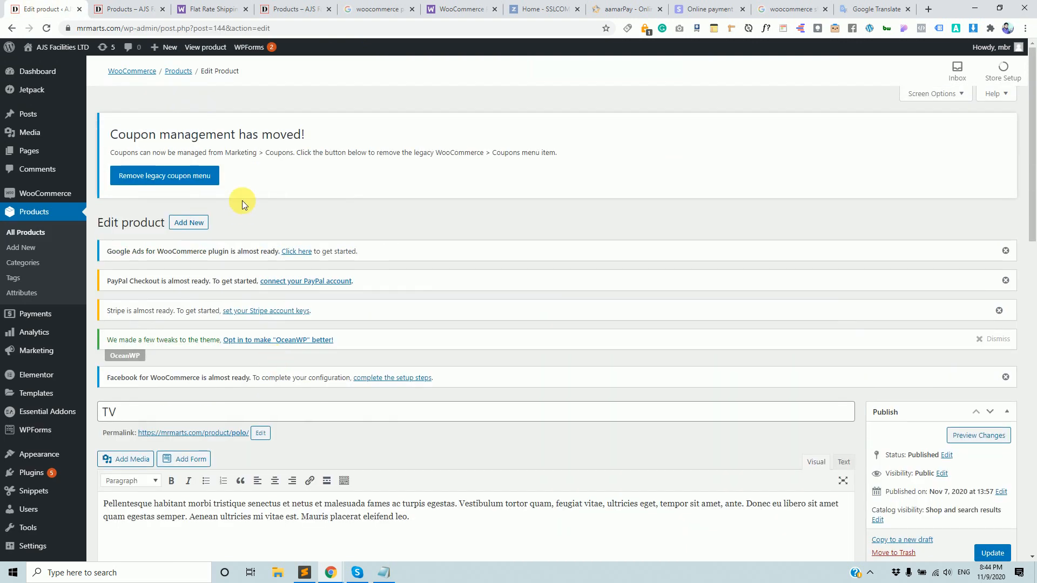
{"action": "left_click", "coordinate": [240, 418]}
{"action": "key", "text": "ctrl+z"}
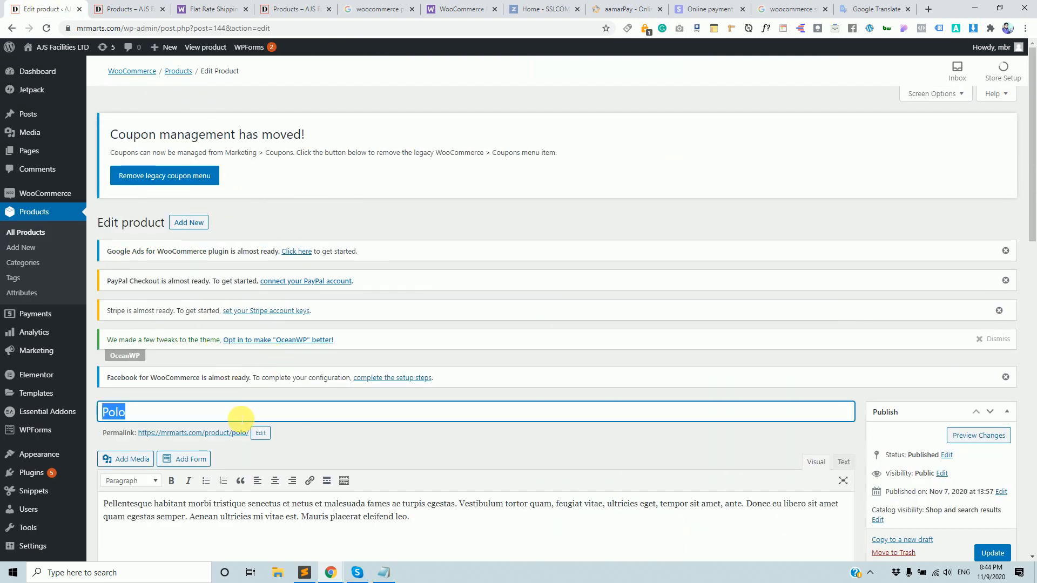
Add Polo to the cart from the second shop page.
{"action": "left_click", "coordinate": [135, 10]}
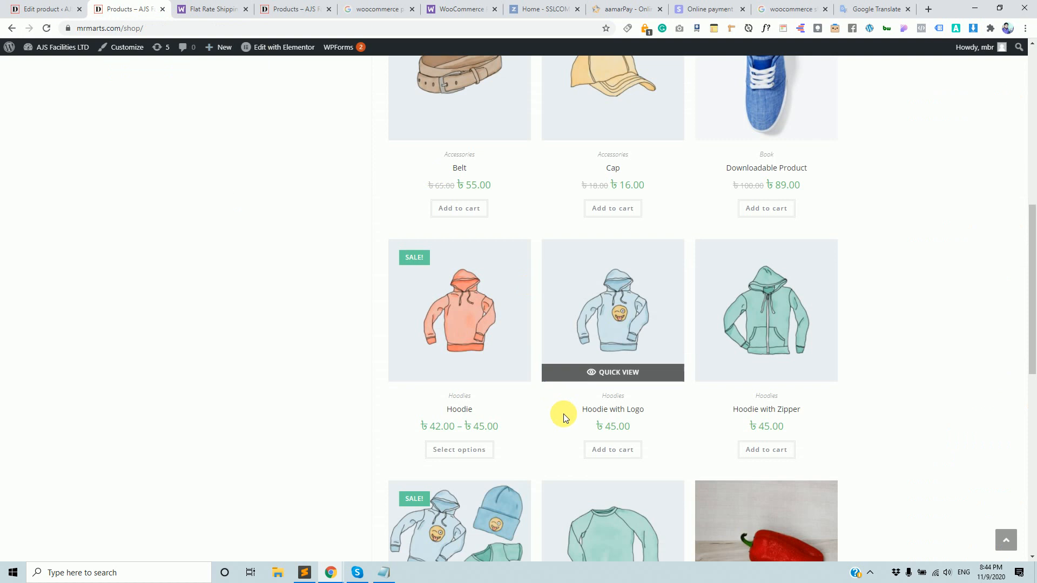
{"action": "scroll", "coordinate": [564, 417], "scroll_direction": "down", "scroll_amount": 7}
{"action": "scroll", "coordinate": [635, 390], "scroll_direction": "up", "scroll_amount": 4}
{"action": "left_click", "coordinate": [823, 462]}
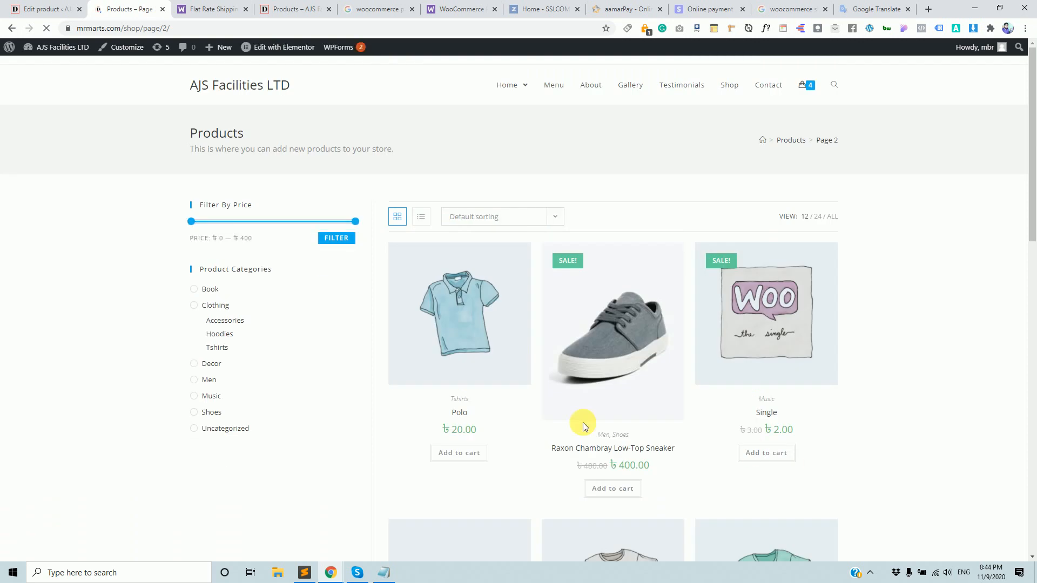
{"action": "left_click", "coordinate": [471, 454]}
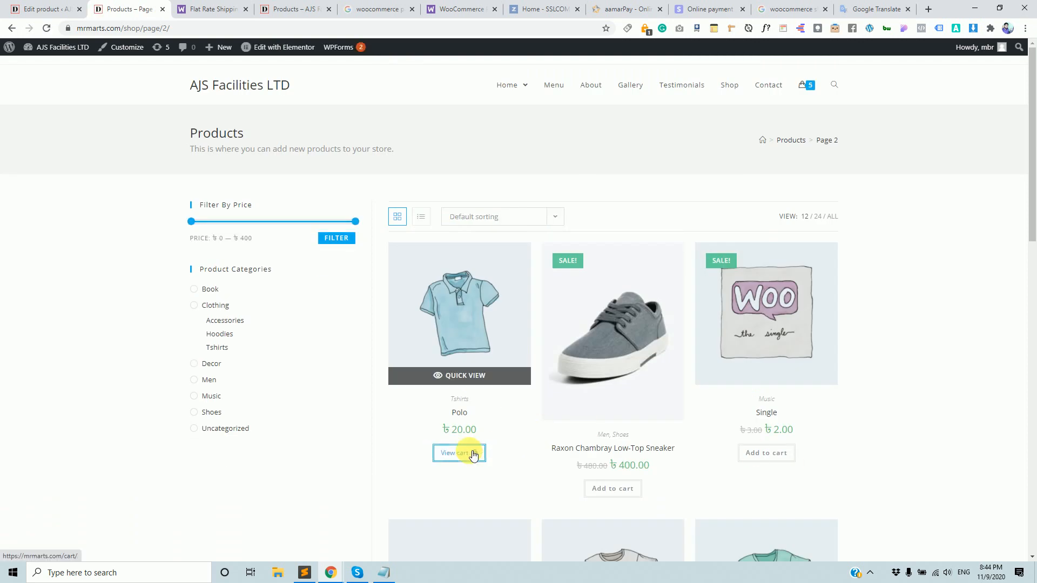
{"action": "left_click", "coordinate": [473, 455]}
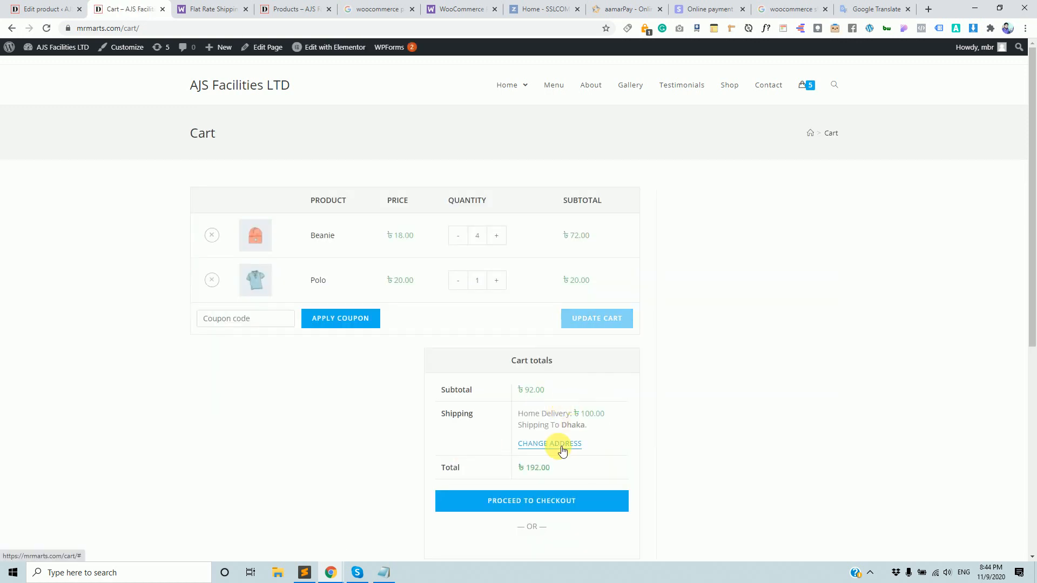
Set the Beanie quantity to 0 and update the cart, leaving one Polo at ৳120.00 total.
{"action": "left_click", "coordinate": [457, 236]}
{"action": "left_click", "coordinate": [457, 236]}
{"action": "left_click", "coordinate": [458, 236]}
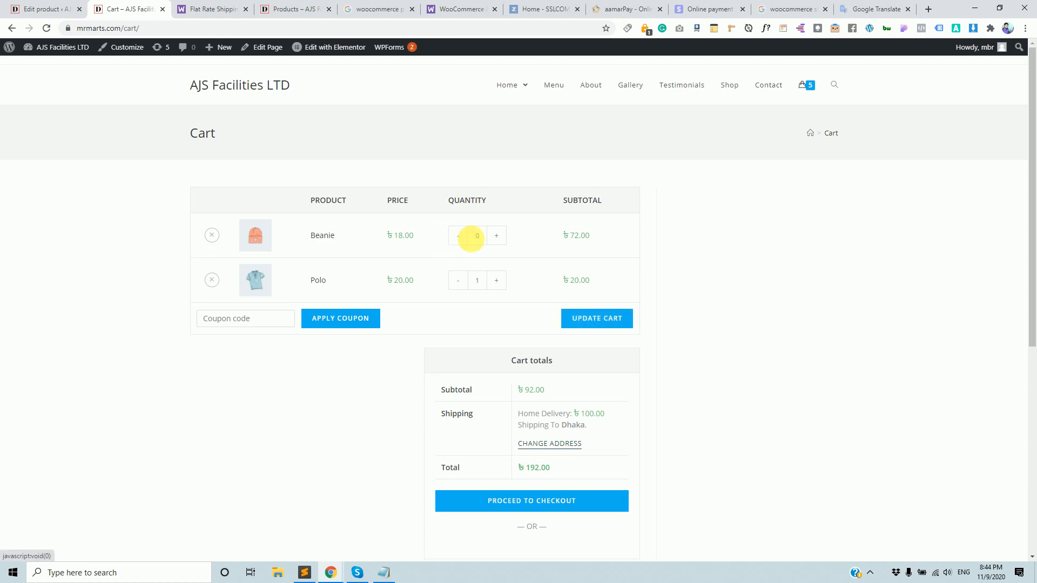
{"action": "left_click", "coordinate": [628, 318]}
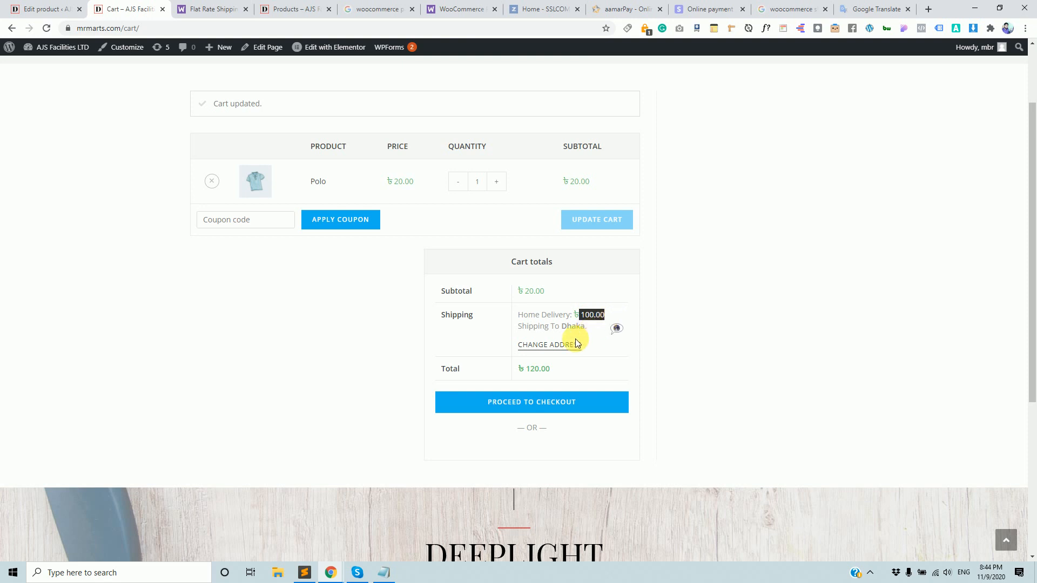
{"action": "left_click", "coordinate": [37, 9]}
{"action": "scroll", "coordinate": [214, 325], "scroll_direction": "down", "scroll_amount": 4}
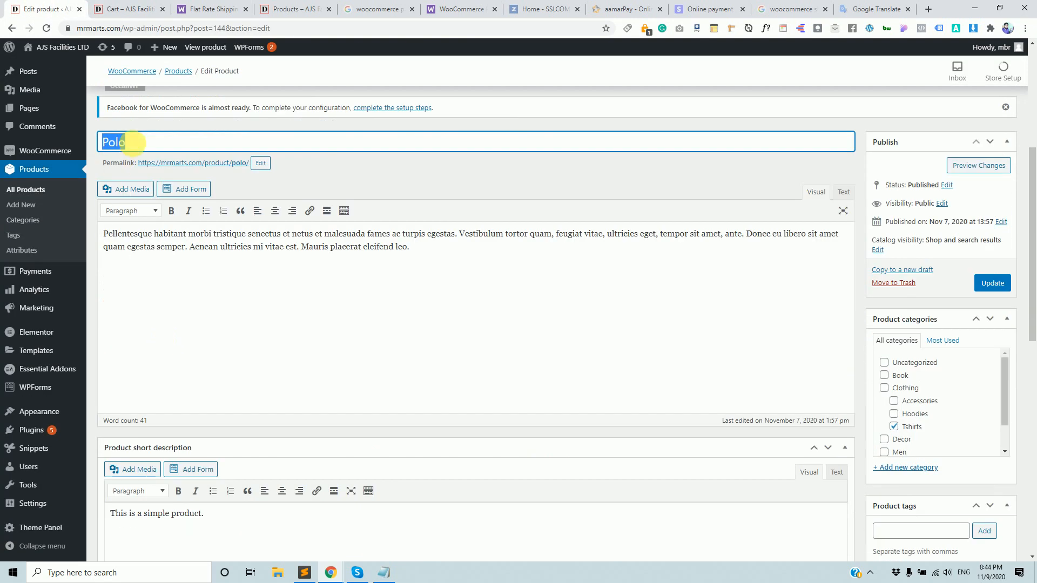
Return to the Polo editor and choose Freeze as its shipping class.
{"action": "scroll", "coordinate": [301, 444], "scroll_direction": "down", "scroll_amount": 10}
{"action": "scroll", "coordinate": [314, 433], "scroll_direction": "up", "scroll_amount": 11}
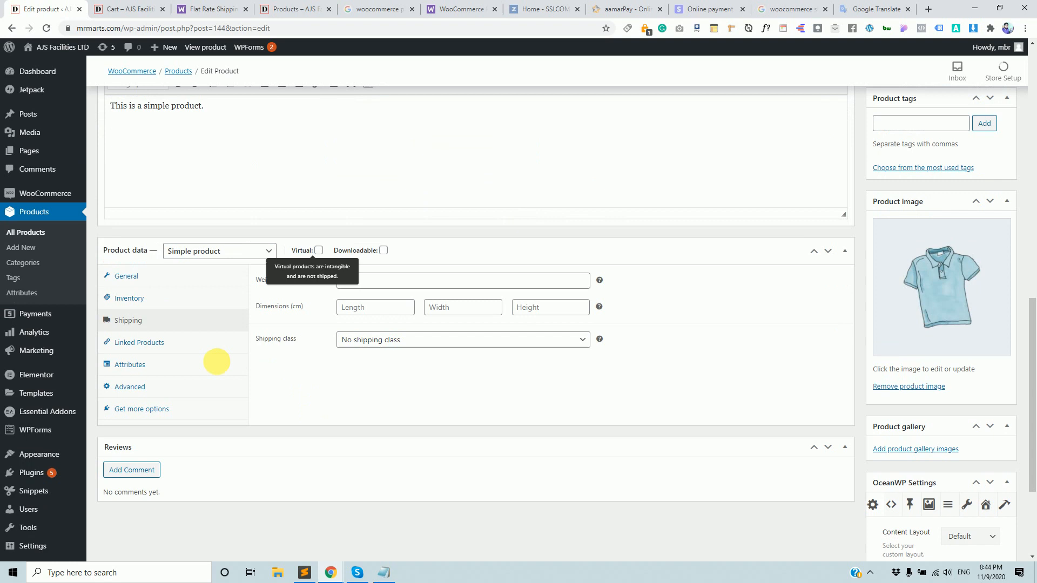
{"action": "double_click", "coordinate": [231, 166]}
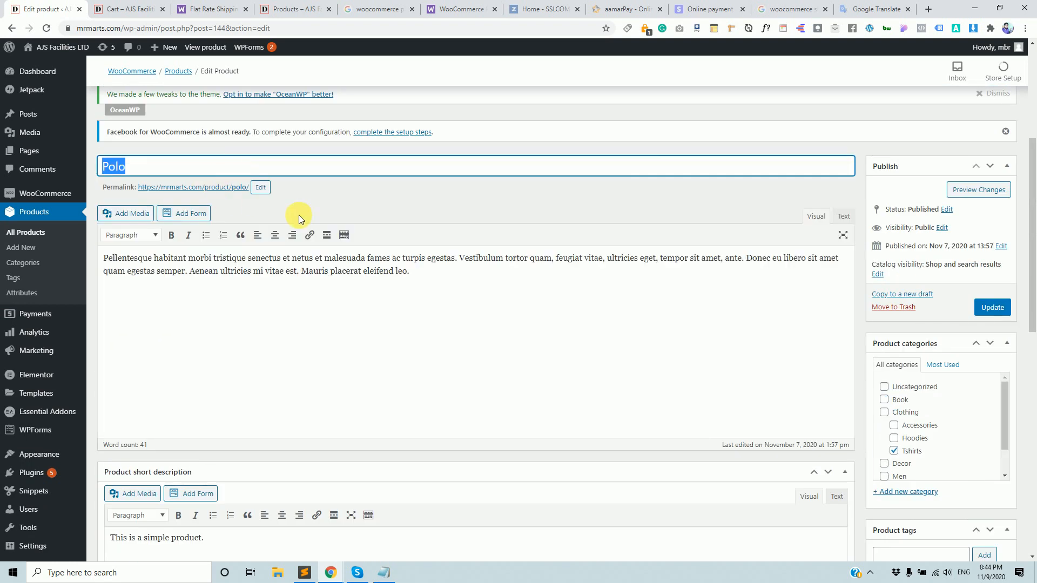
{"action": "scroll", "coordinate": [456, 262], "scroll_direction": "down", "scroll_amount": 10}
{"action": "left_click", "coordinate": [157, 4]}
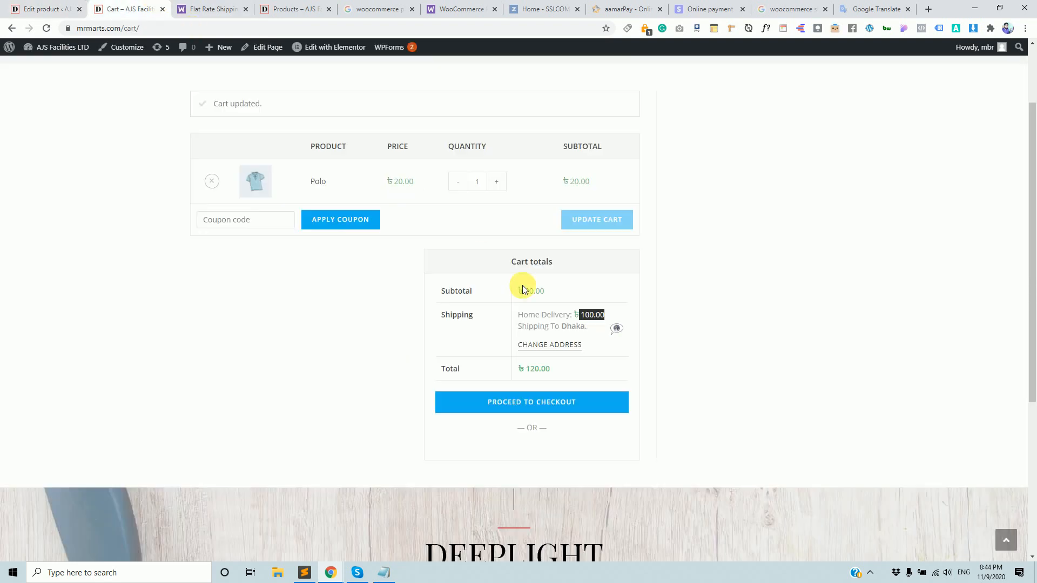
{"action": "left_click", "coordinate": [38, 8]}
{"action": "left_click", "coordinate": [406, 182]}
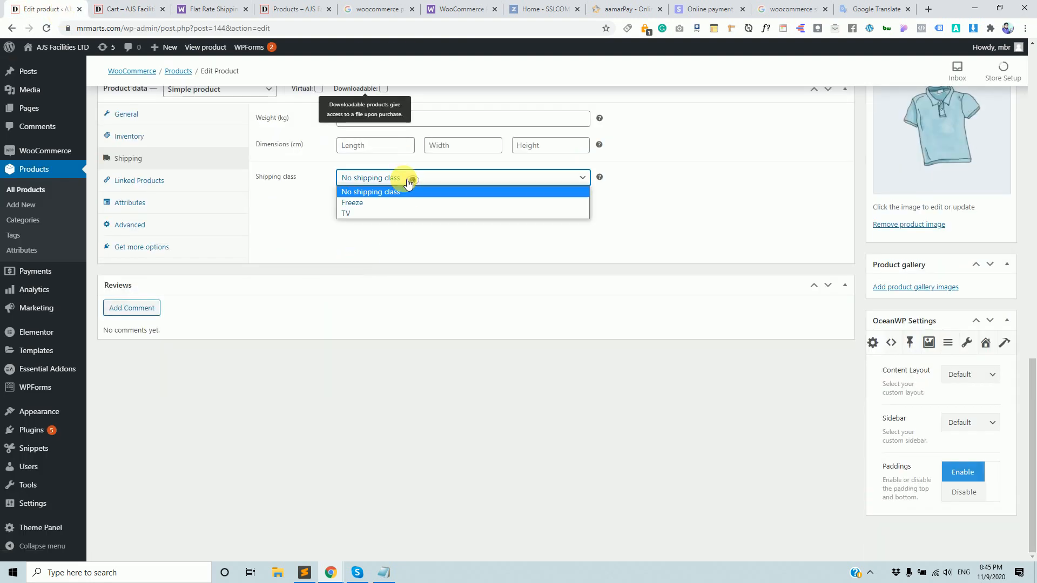
{"action": "left_click", "coordinate": [377, 202]}
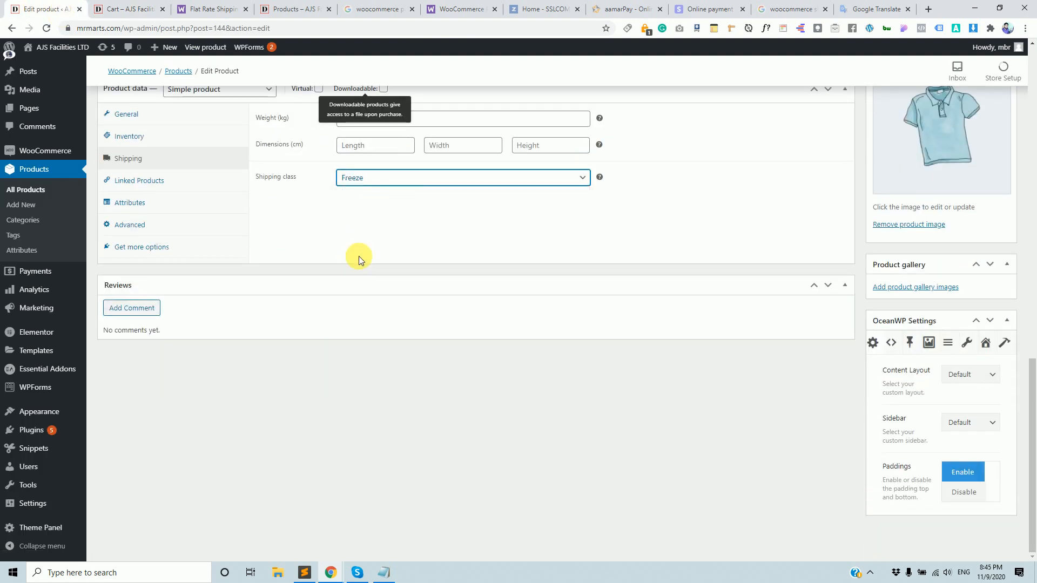
Reconfirm the Freeze shipping class and update the Polo product.
{"action": "scroll", "coordinate": [359, 256], "scroll_direction": "up", "scroll_amount": 2}
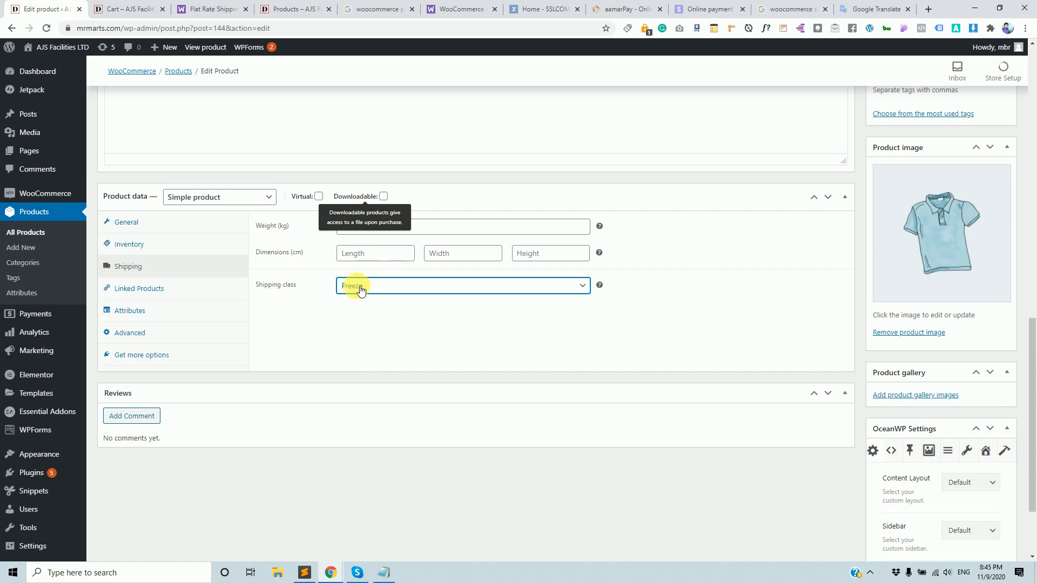
{"action": "left_click", "coordinate": [377, 286]}
{"action": "left_click", "coordinate": [372, 309]}
{"action": "left_click", "coordinate": [371, 288]}
{"action": "left_click", "coordinate": [375, 312]}
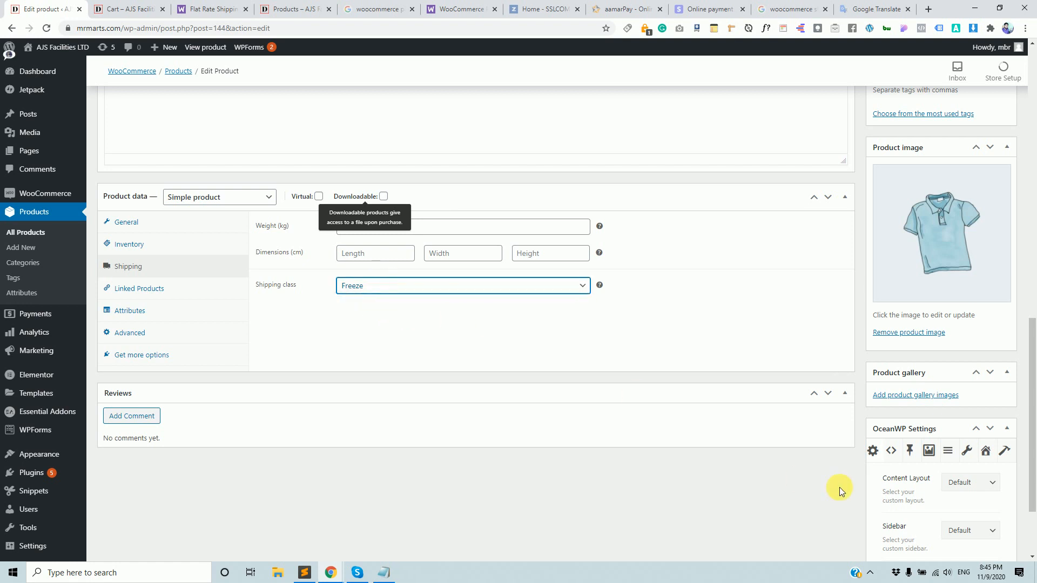
{"action": "scroll", "coordinate": [965, 352], "scroll_direction": "up", "scroll_amount": 10}
{"action": "left_click", "coordinate": [992, 361]}
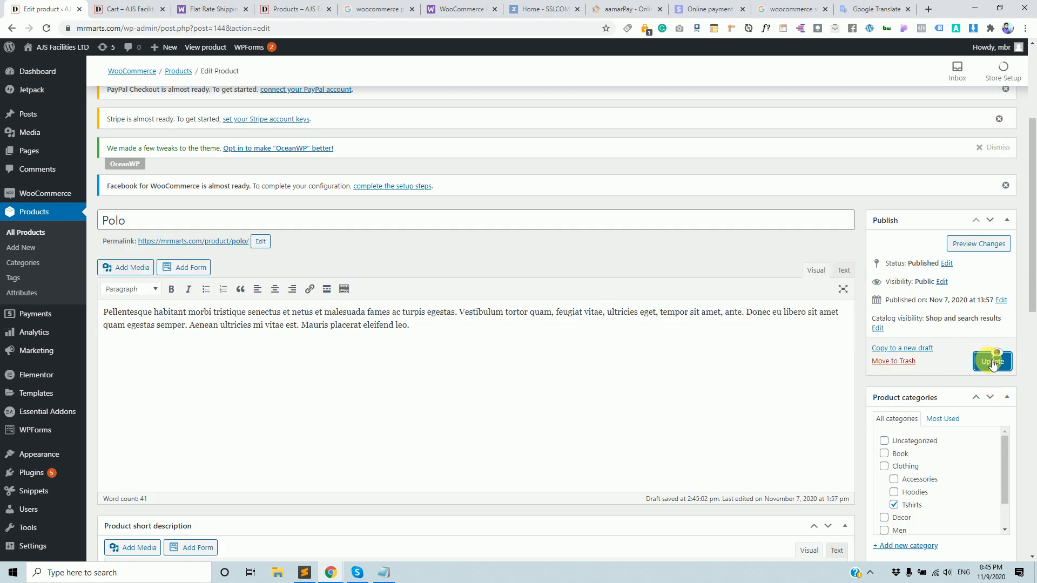
{"action": "left_click", "coordinate": [133, 8]}
Reload the cart and check that Polo still gets ৳100.00 home delivery to Dhaka.
{"action": "left_click", "coordinate": [169, 33]}
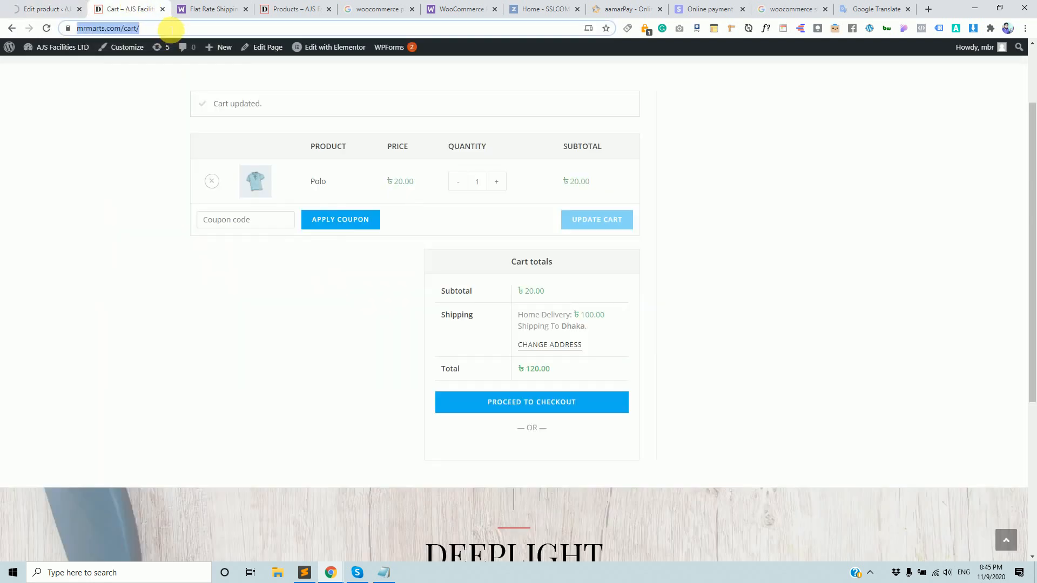
{"action": "key", "text": "Return"}
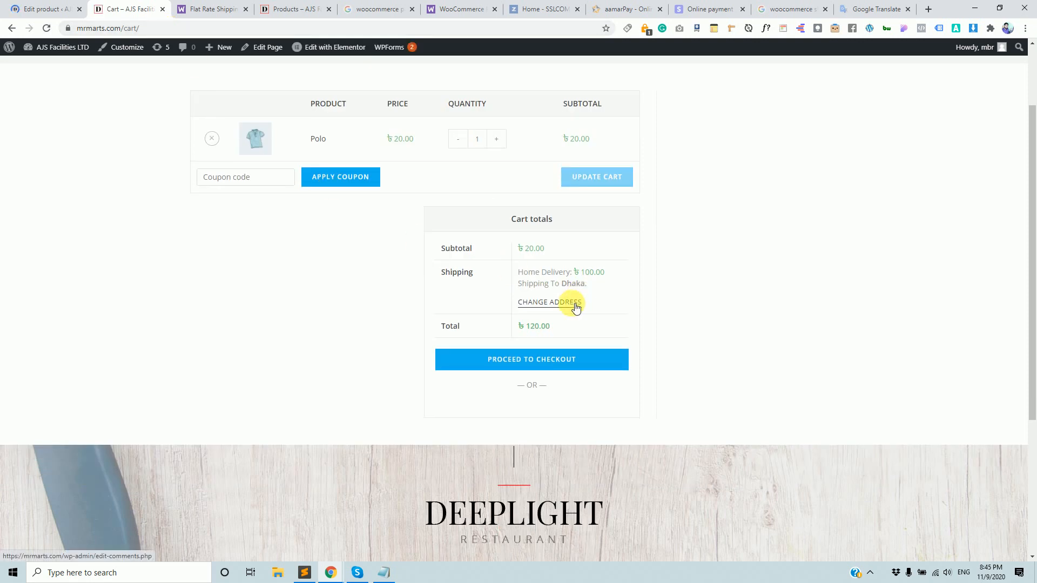
{"action": "left_click", "coordinate": [573, 306]}
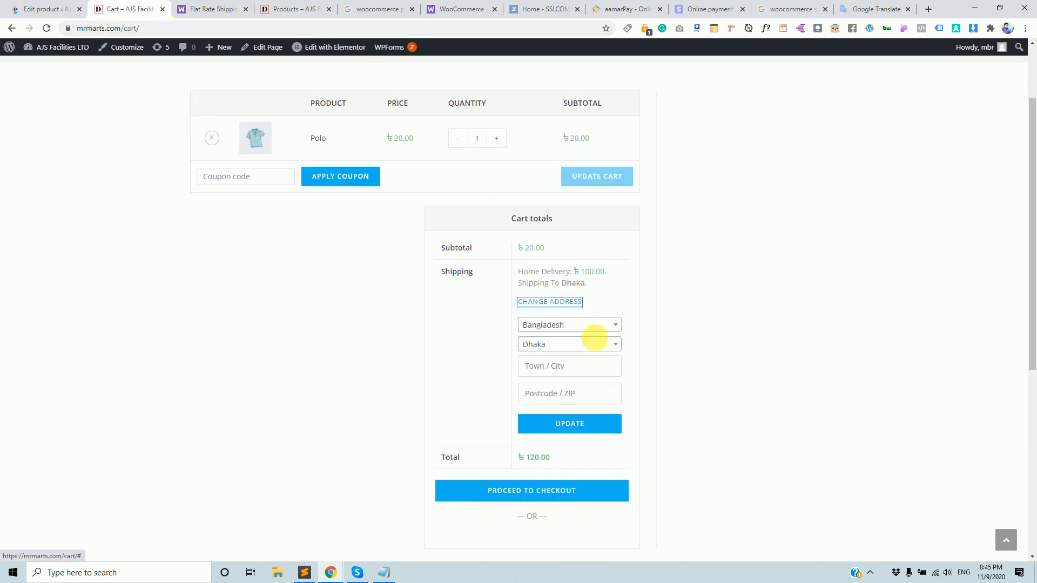
{"action": "left_click", "coordinate": [25, 6]}
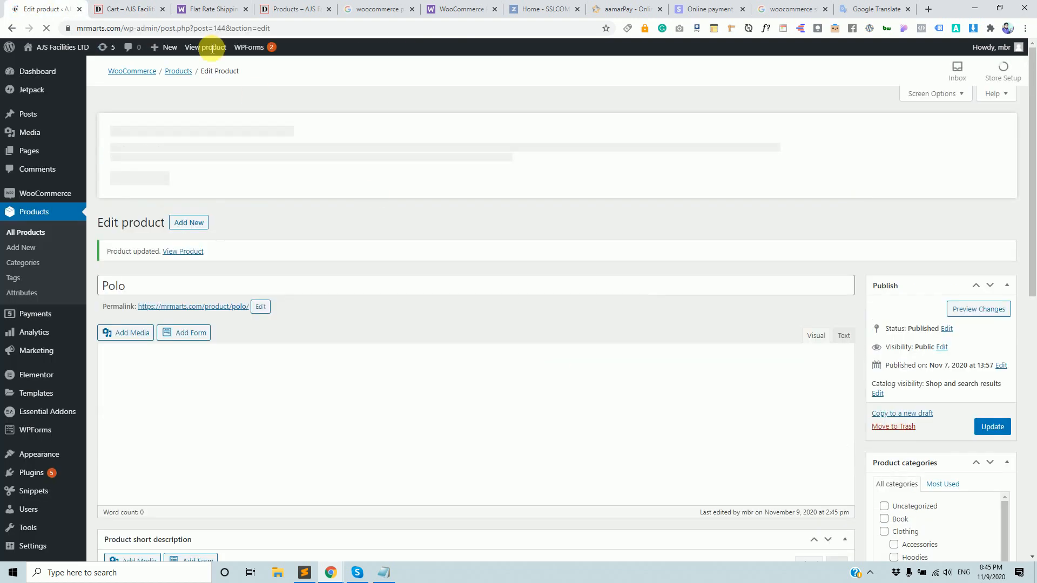
{"action": "left_click", "coordinate": [125, 6]}
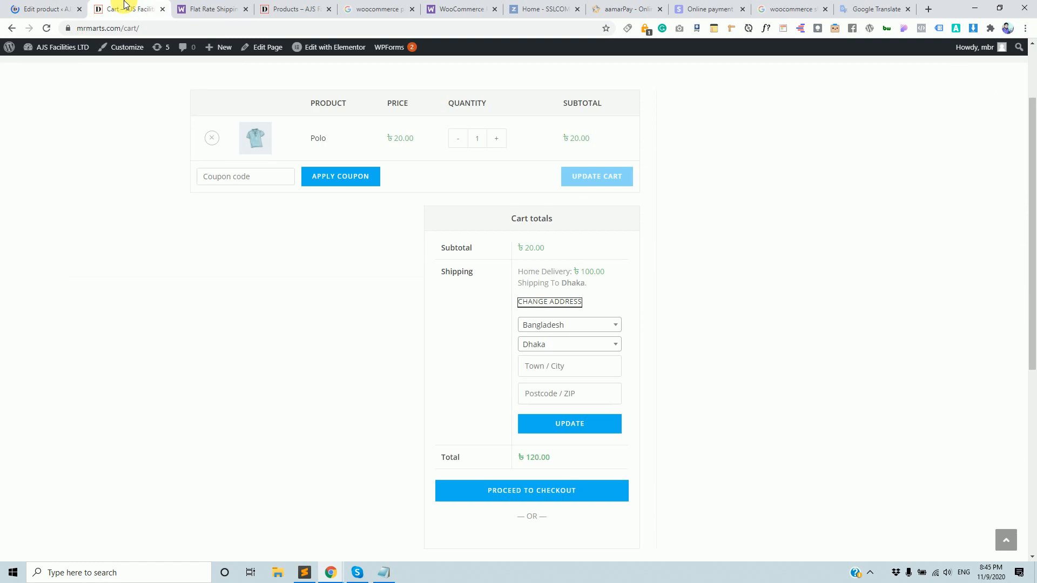
{"action": "left_click", "coordinate": [42, 7]}
{"action": "left_click", "coordinate": [124, 7]}
{"action": "left_click", "coordinate": [154, 27]}
{"action": "key", "text": "Return"}
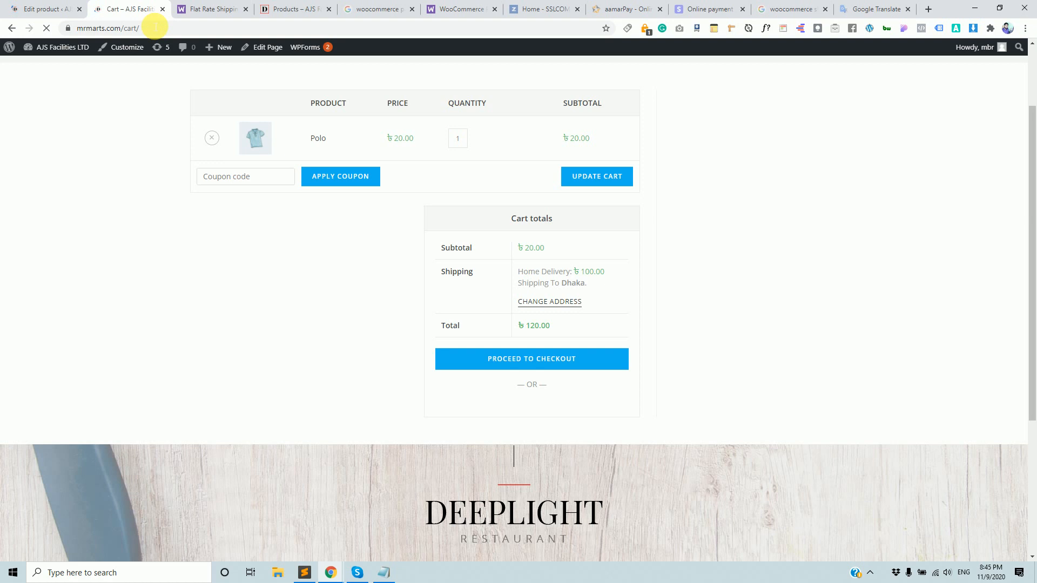
{"action": "left_click", "coordinate": [573, 301]}
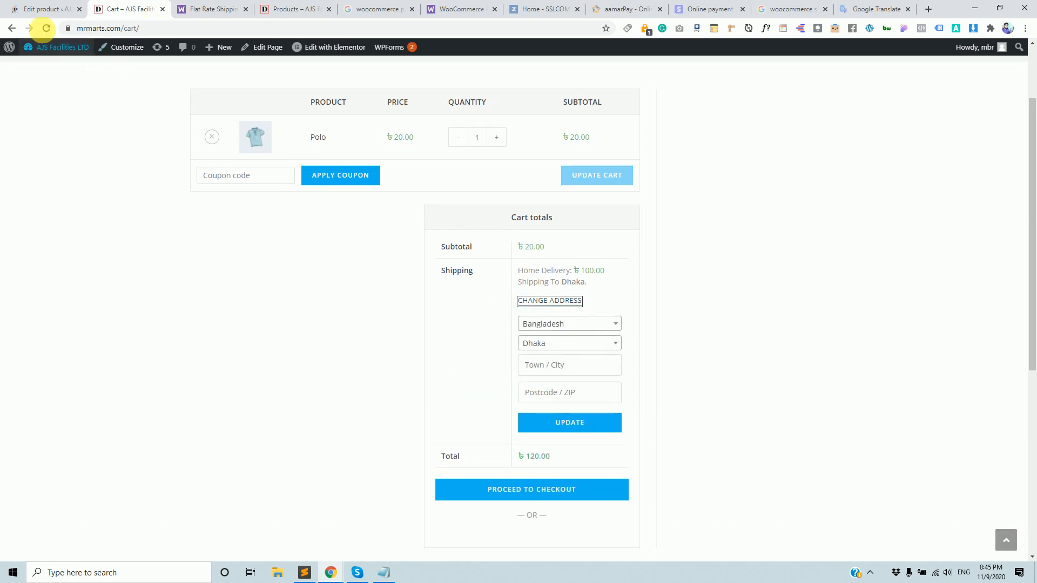
{"action": "left_click", "coordinate": [42, 27]}
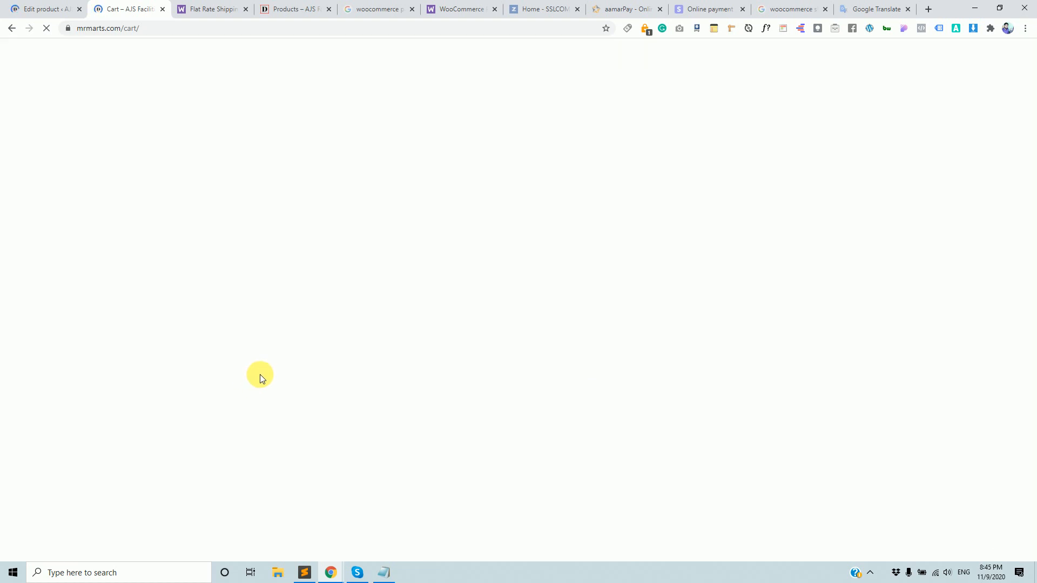
Return to the Polo editor and open the full Products list.
{"action": "left_click", "coordinate": [49, 12]}
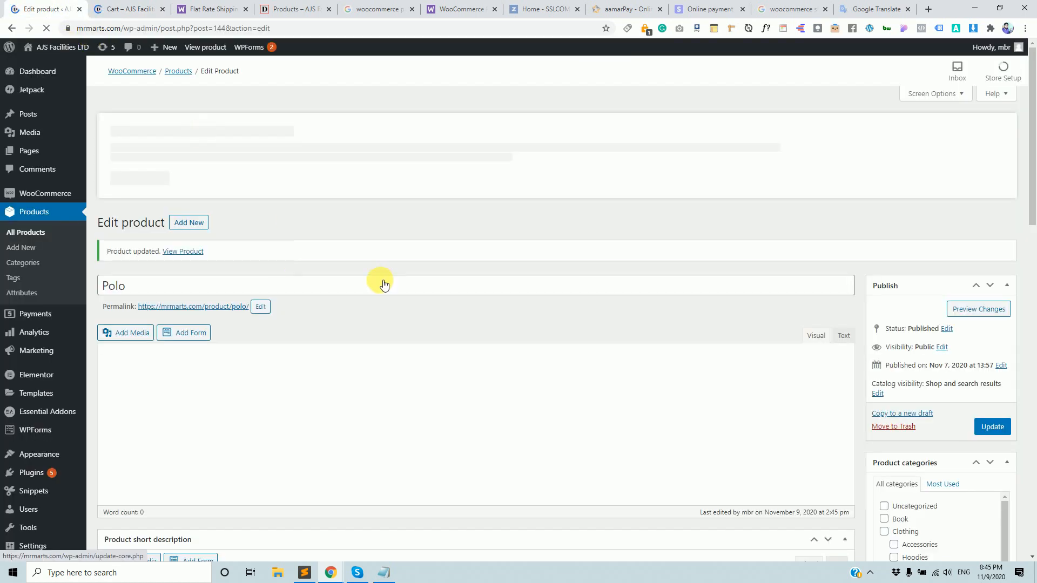
{"action": "left_click", "coordinate": [117, 6]}
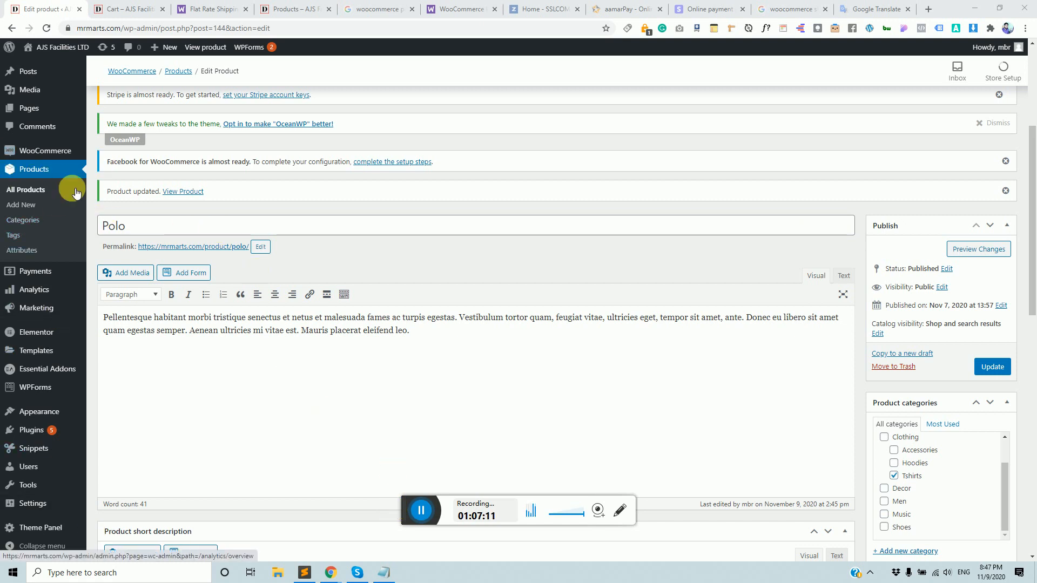
{"action": "left_click", "coordinate": [44, 173]}
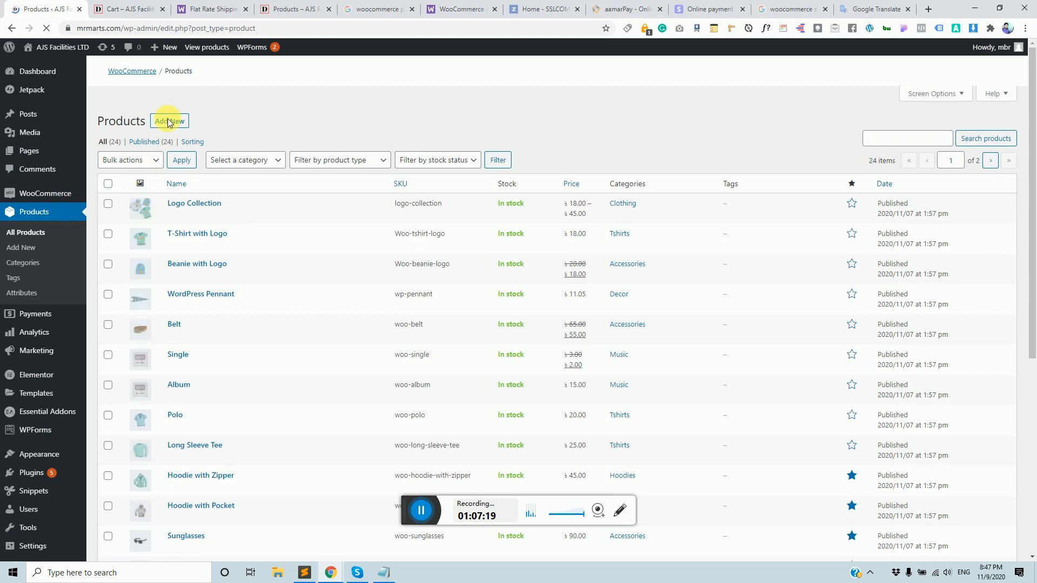
Load the 24-item product list and scroll down to Variable Product.
{"action": "left_click", "coordinate": [418, 510]}
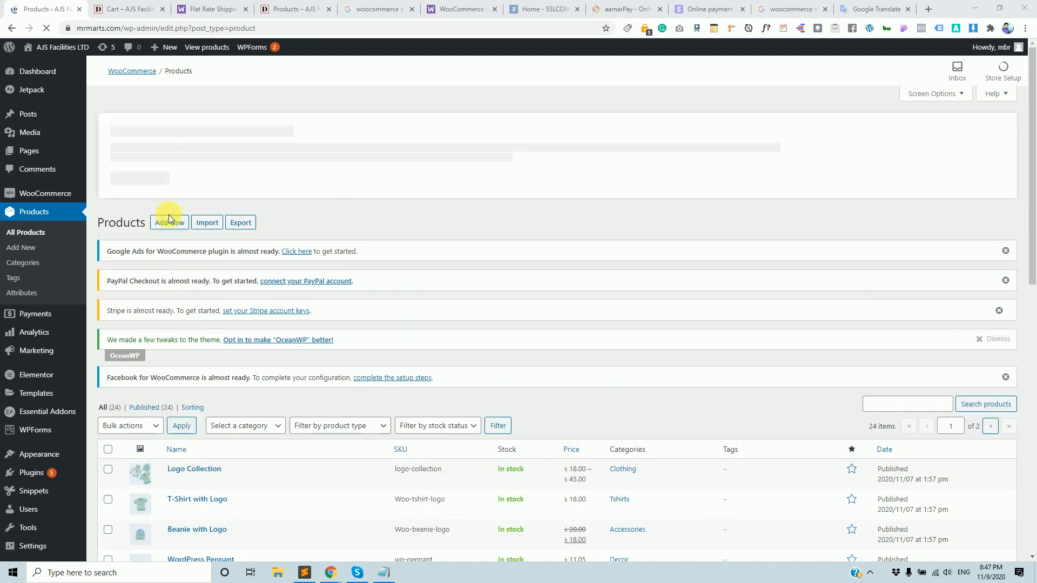
{"action": "left_click", "coordinate": [173, 224]}
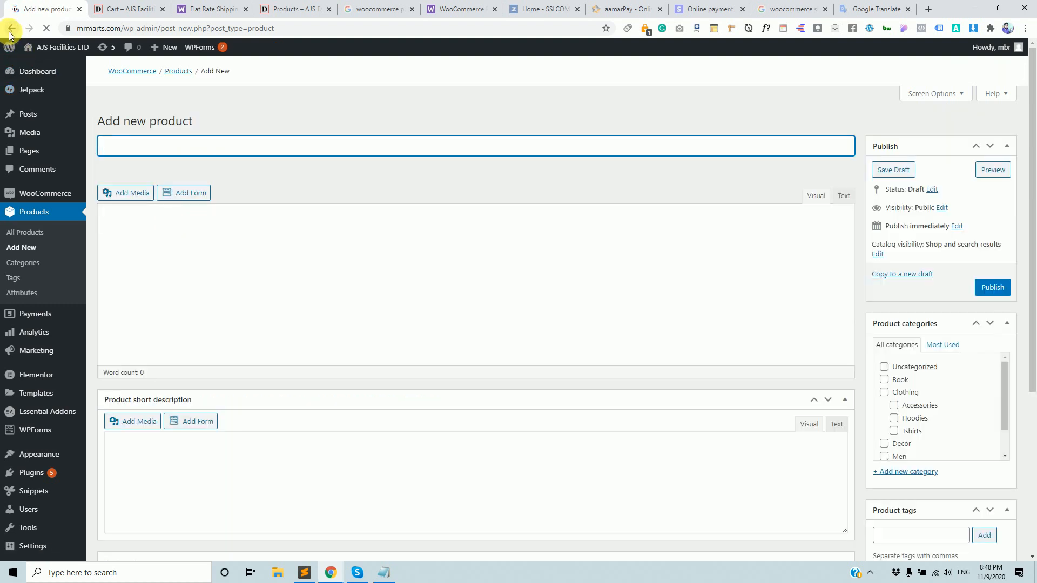
{"action": "left_click", "coordinate": [11, 30]}
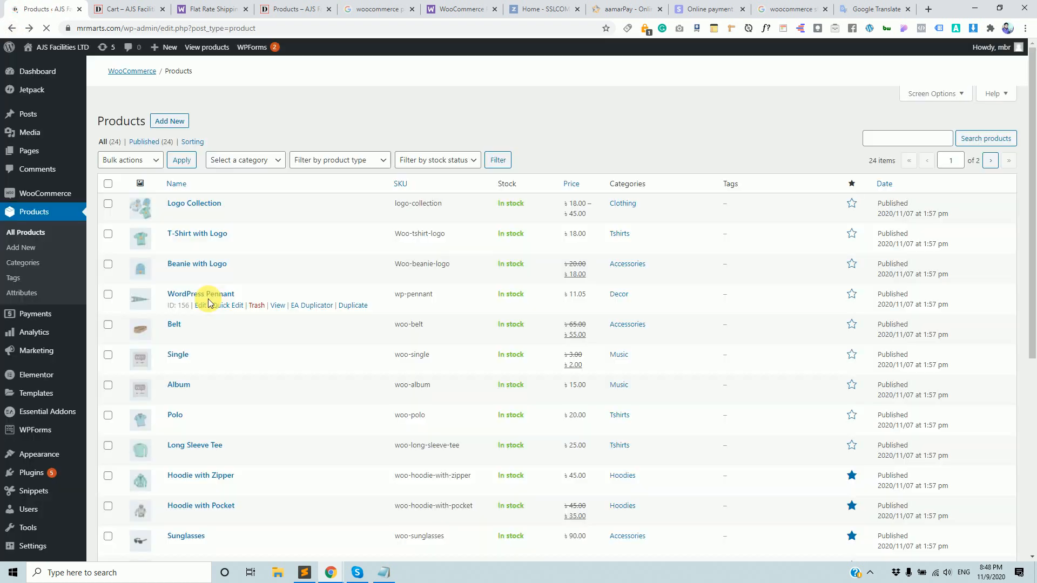
{"action": "scroll", "coordinate": [222, 306], "scroll_direction": "down", "scroll_amount": 2}
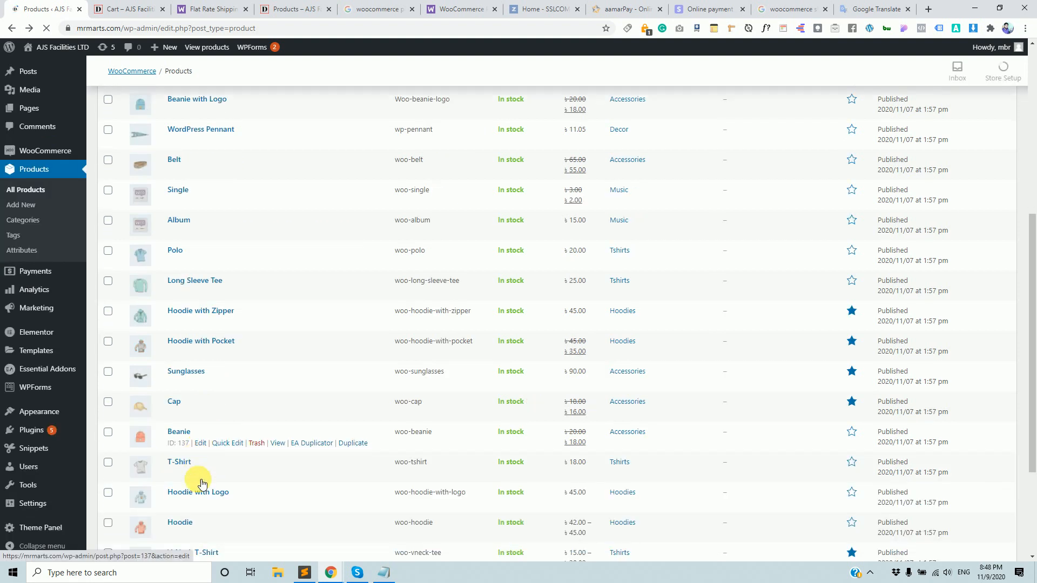
{"action": "scroll", "coordinate": [203, 483], "scroll_direction": "down", "scroll_amount": 3}
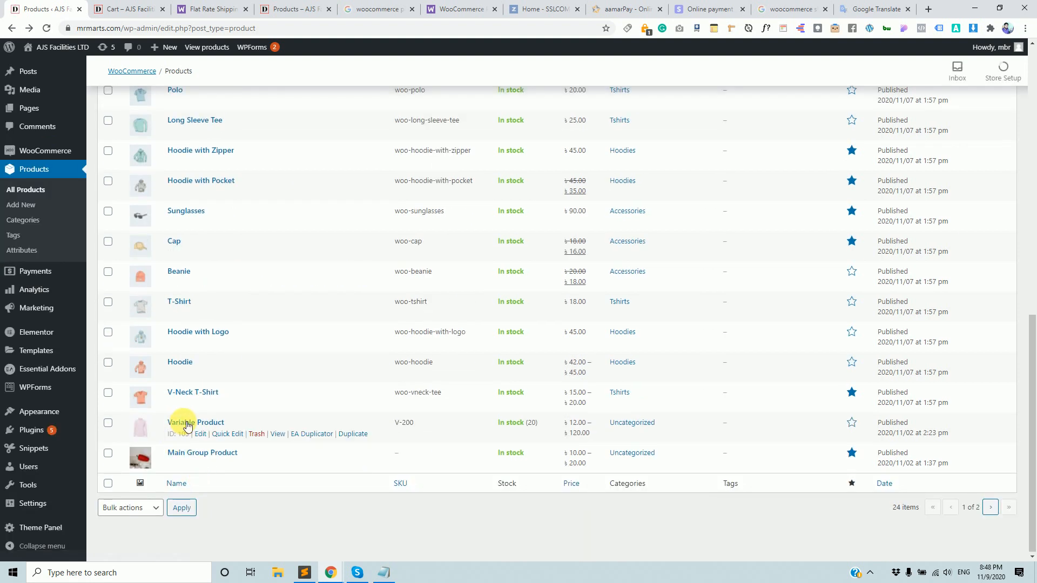
Give Variable Product the Freeze shipping class in its Shipping tab and update it.
{"action": "left_click", "coordinate": [205, 435]}
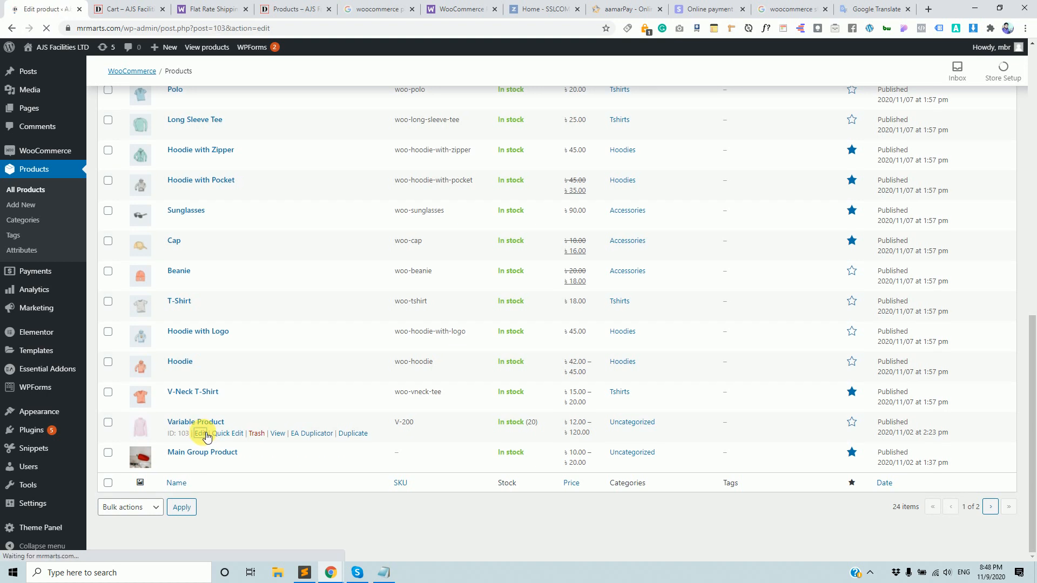
{"action": "scroll", "coordinate": [203, 431], "scroll_direction": "down", "scroll_amount": 6}
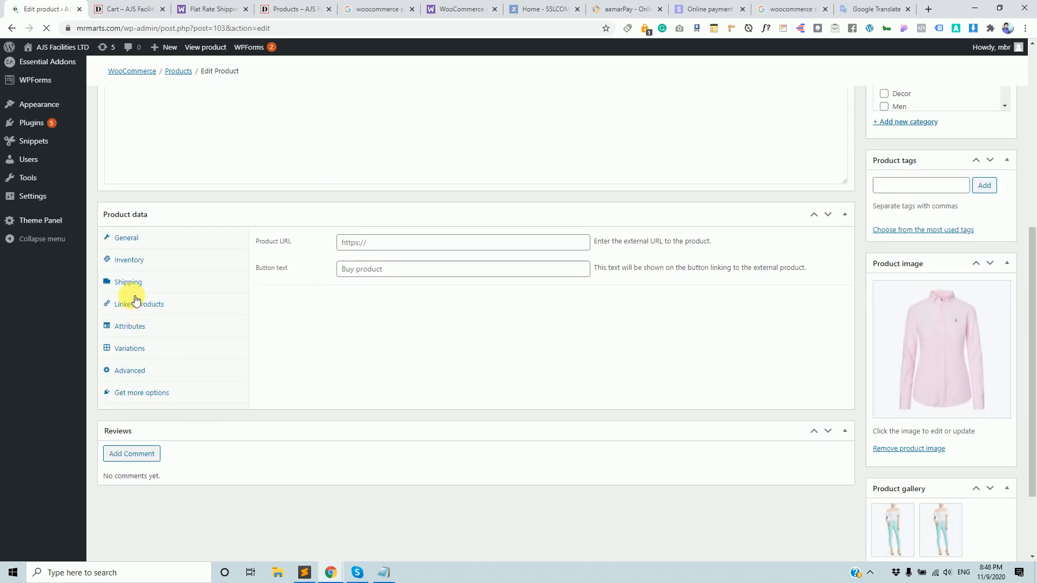
{"action": "left_click", "coordinate": [135, 290]}
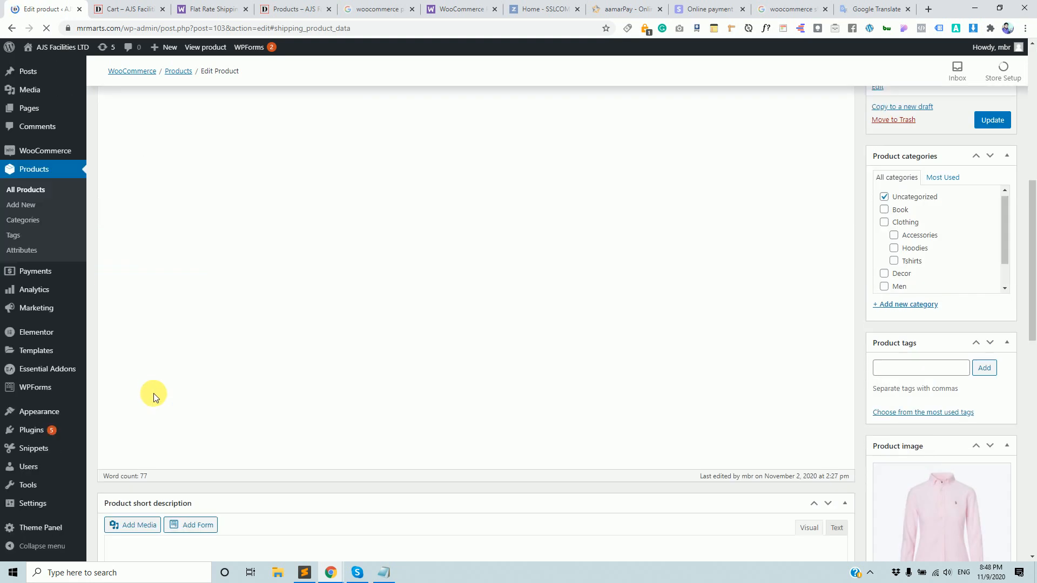
{"action": "scroll", "coordinate": [154, 393], "scroll_direction": "down", "scroll_amount": 7}
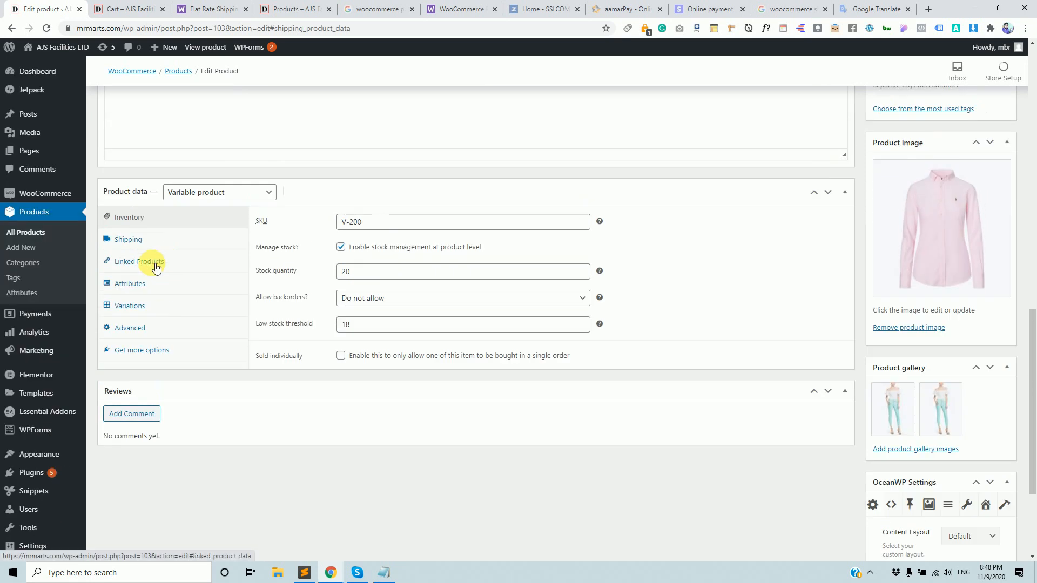
{"action": "left_click", "coordinate": [128, 240]}
{"action": "left_click", "coordinate": [379, 282]}
{"action": "left_click", "coordinate": [367, 305]}
{"action": "scroll", "coordinate": [742, 358], "scroll_direction": "up", "scroll_amount": 6}
{"action": "scroll", "coordinate": [741, 358], "scroll_direction": "up", "scroll_amount": 5}
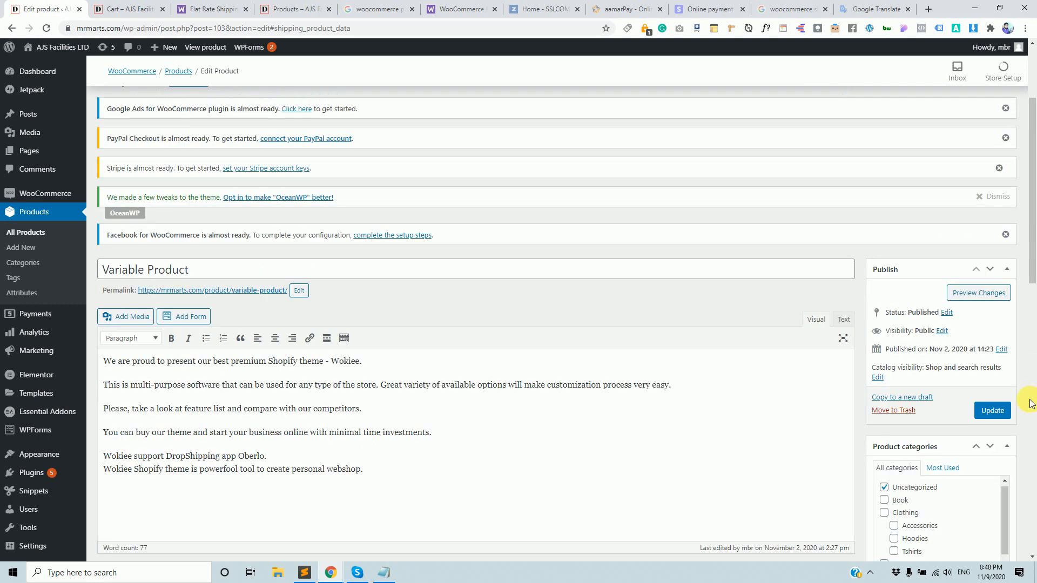
{"action": "left_click", "coordinate": [993, 411]}
{"action": "scroll", "coordinate": [574, 390], "scroll_direction": "down", "scroll_amount": 10}
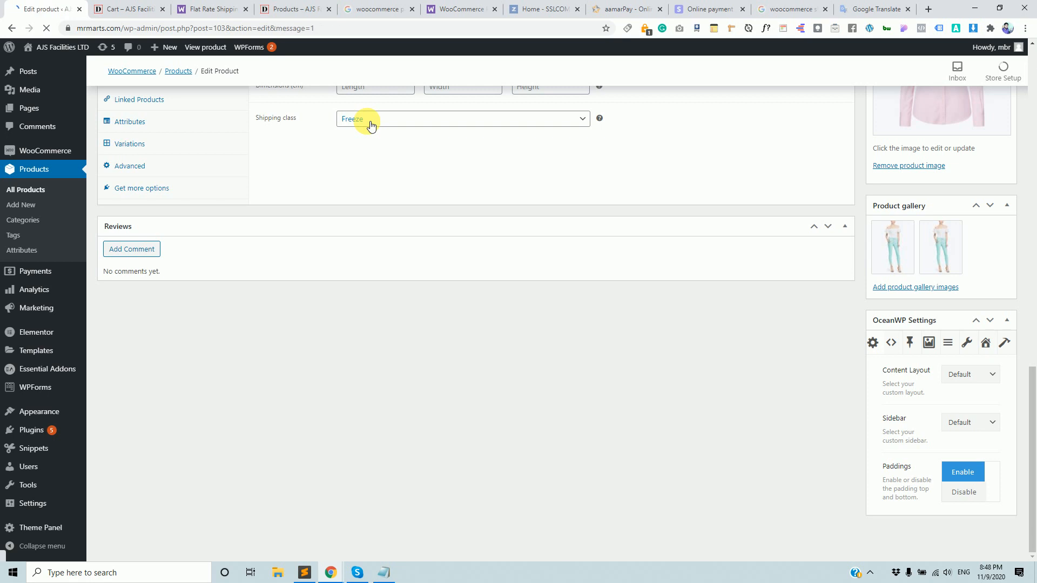
{"action": "scroll", "coordinate": [373, 270], "scroll_direction": "down", "scroll_amount": 10}
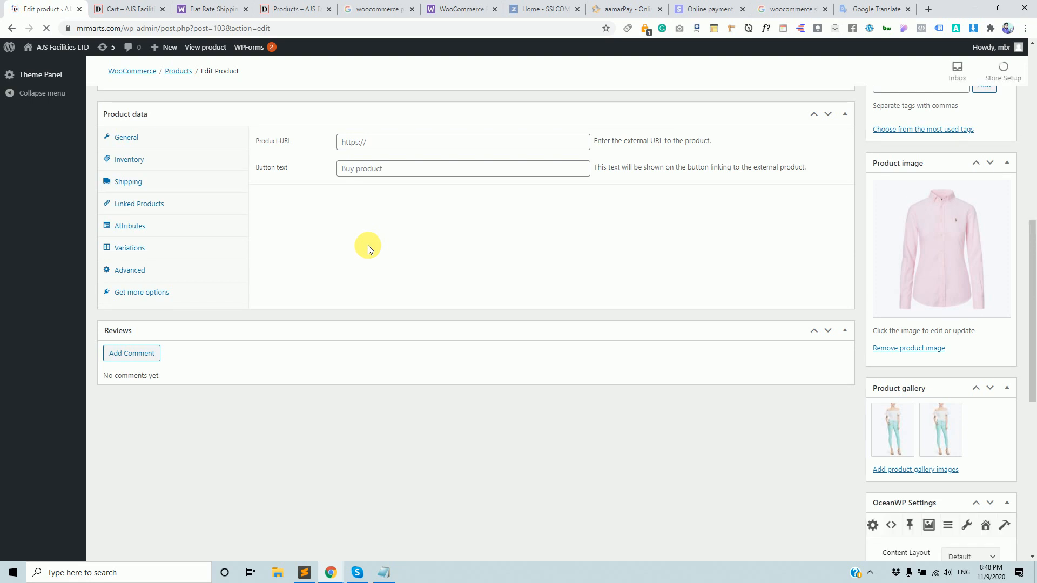
Open the Variable Product's public page in a new tab.
{"action": "left_click", "coordinate": [122, 9]}
{"action": "left_click", "coordinate": [144, 27]}
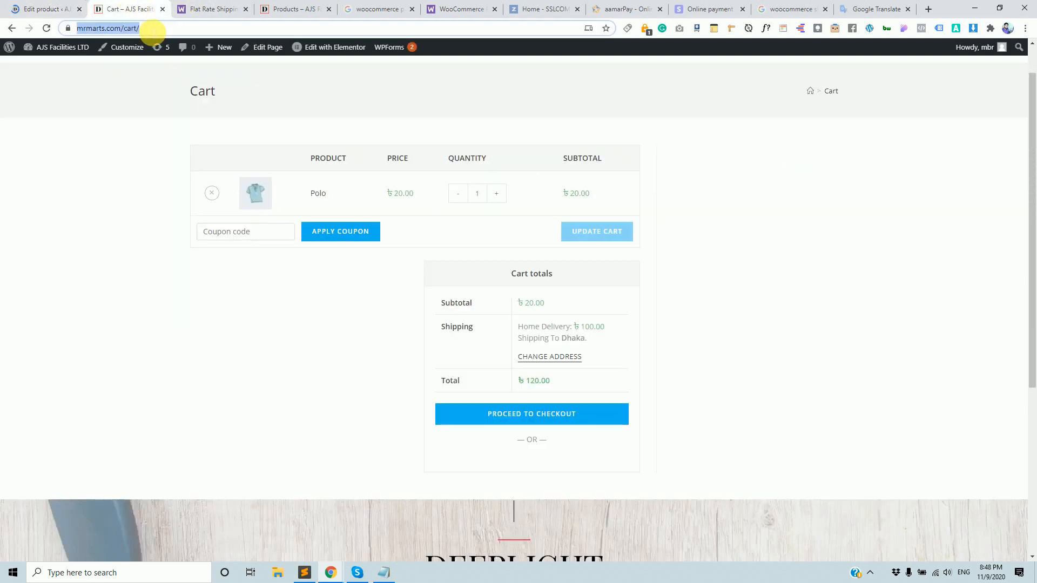
{"action": "scroll", "coordinate": [238, 186], "scroll_direction": "up", "scroll_amount": 1}
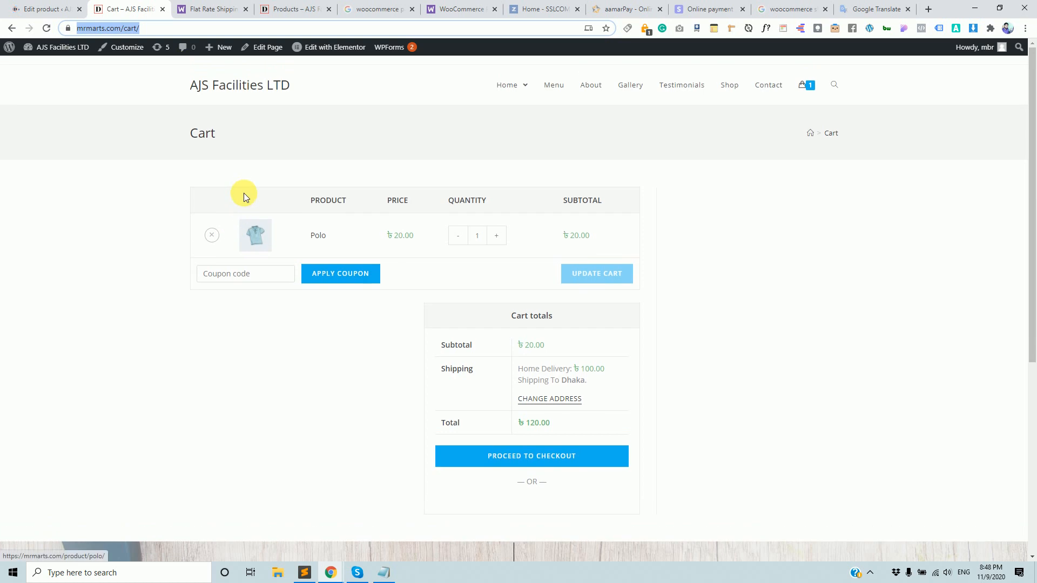
{"action": "left_click", "coordinate": [739, 87]}
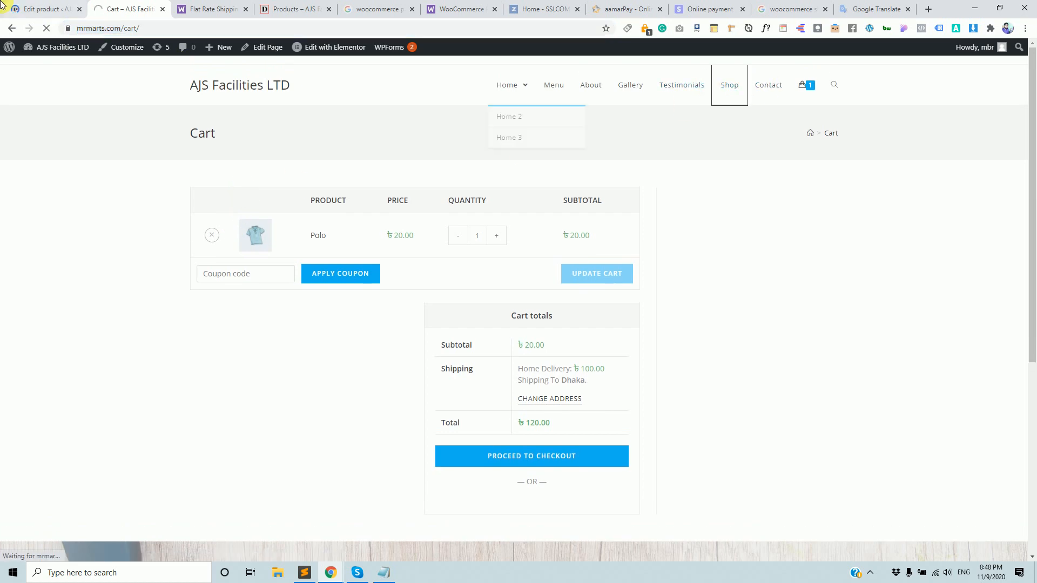
{"action": "left_click", "coordinate": [36, 7]}
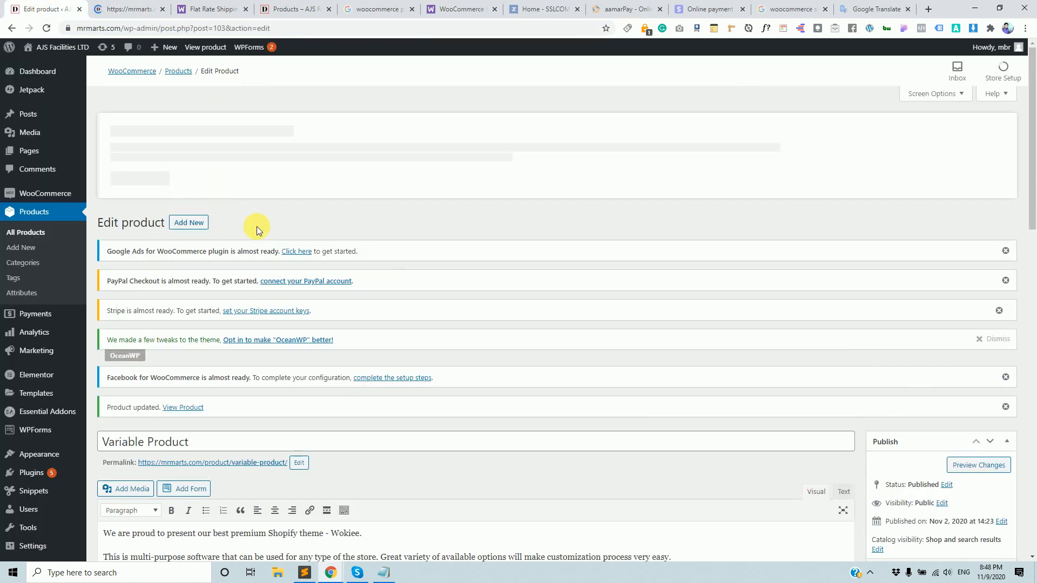
{"action": "middle_click", "coordinate": [238, 464]}
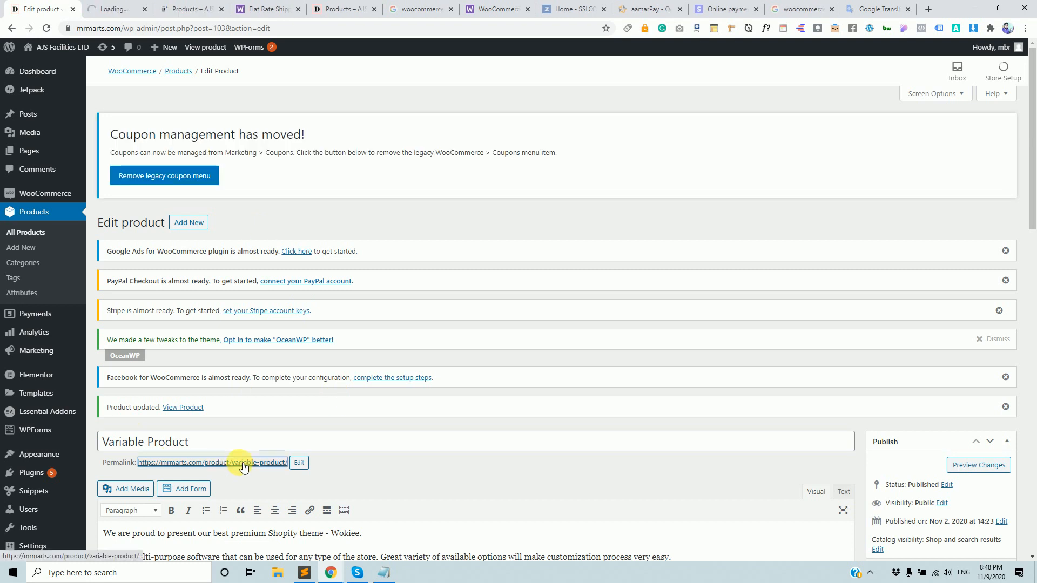
{"action": "left_click", "coordinate": [120, 7]}
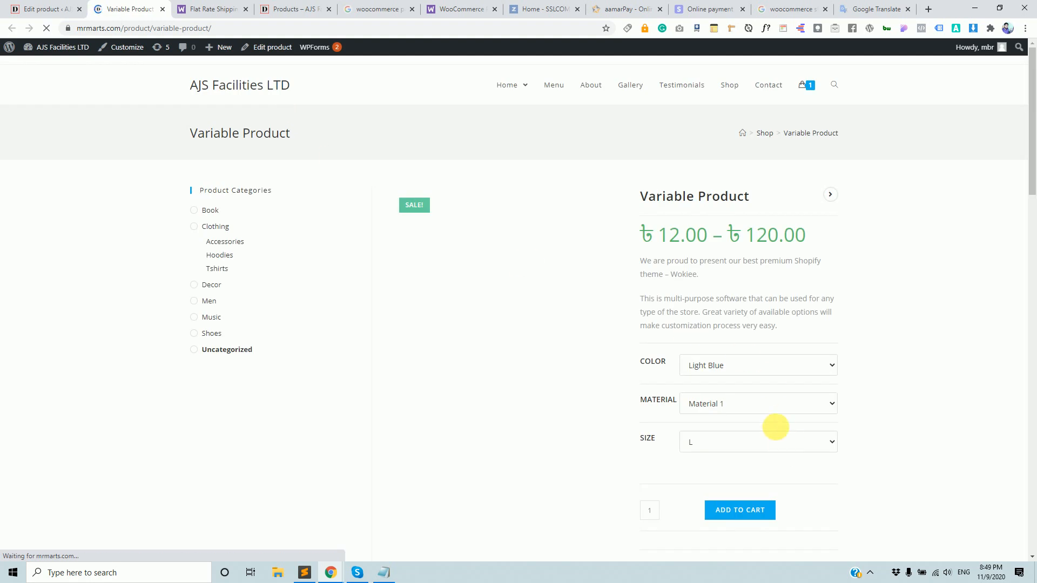
Add the Variable Product in size M to the cart.
{"action": "left_click", "coordinate": [745, 440]}
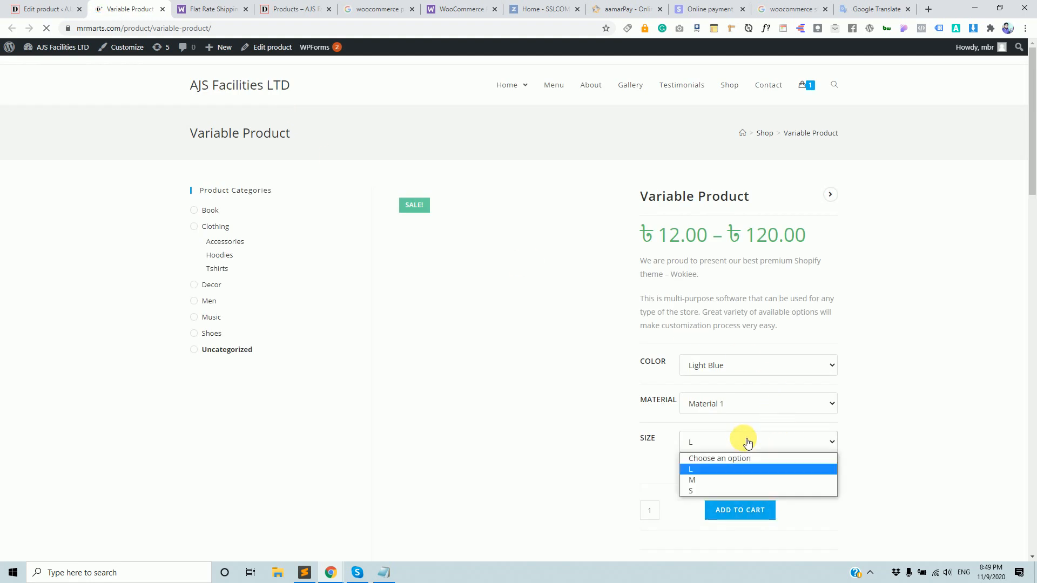
{"action": "left_click", "coordinate": [735, 479]}
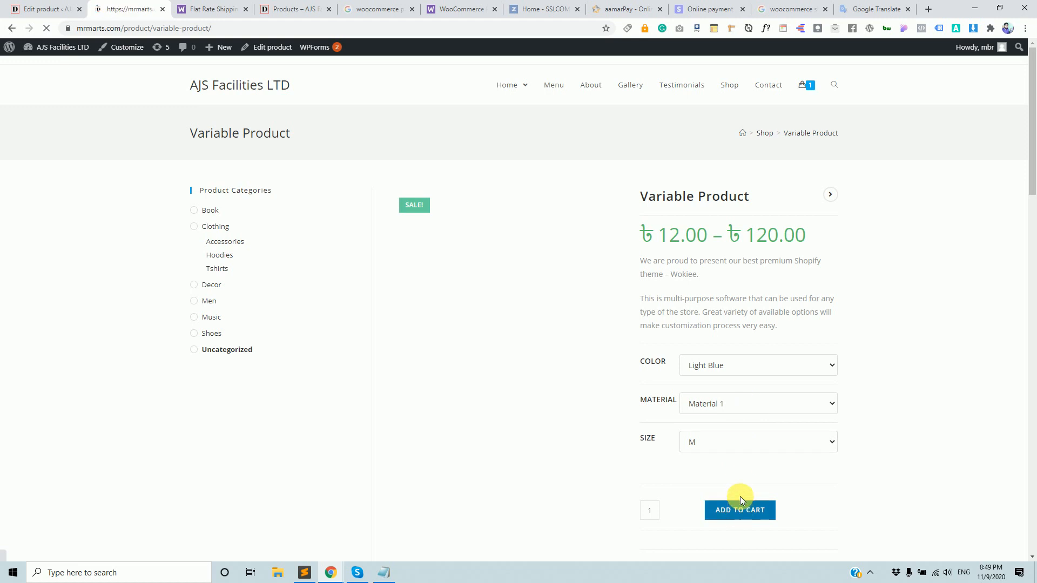
{"action": "left_click", "coordinate": [741, 498]}
{"action": "scroll", "coordinate": [743, 476], "scroll_direction": "down", "scroll_amount": 5}
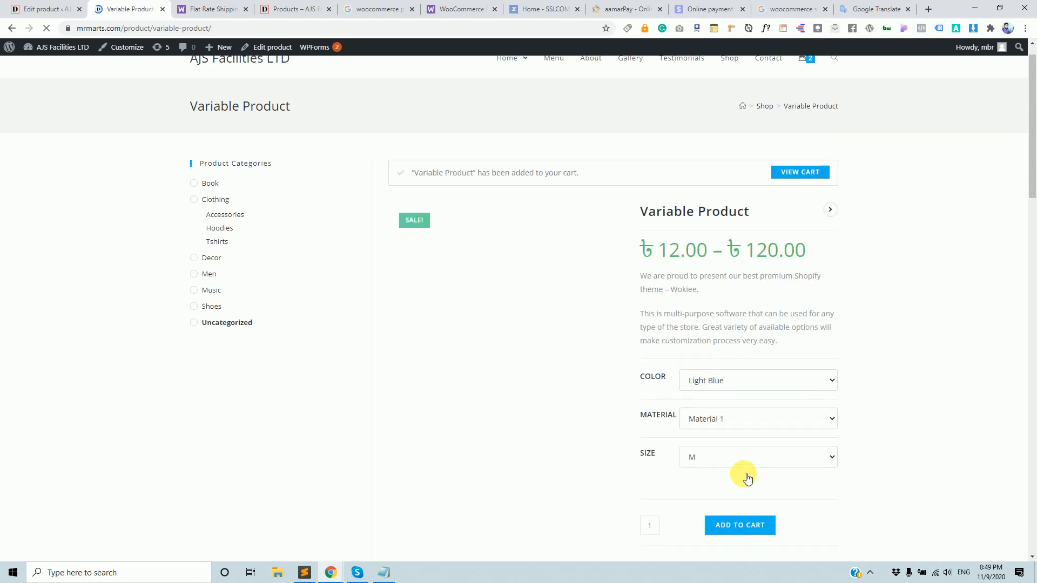
{"action": "scroll", "coordinate": [737, 421], "scroll_direction": "up", "scroll_amount": 2}
Add the Light Blue, Material 2, size S variation to the cart and view the cart.
{"action": "left_click", "coordinate": [752, 296]}
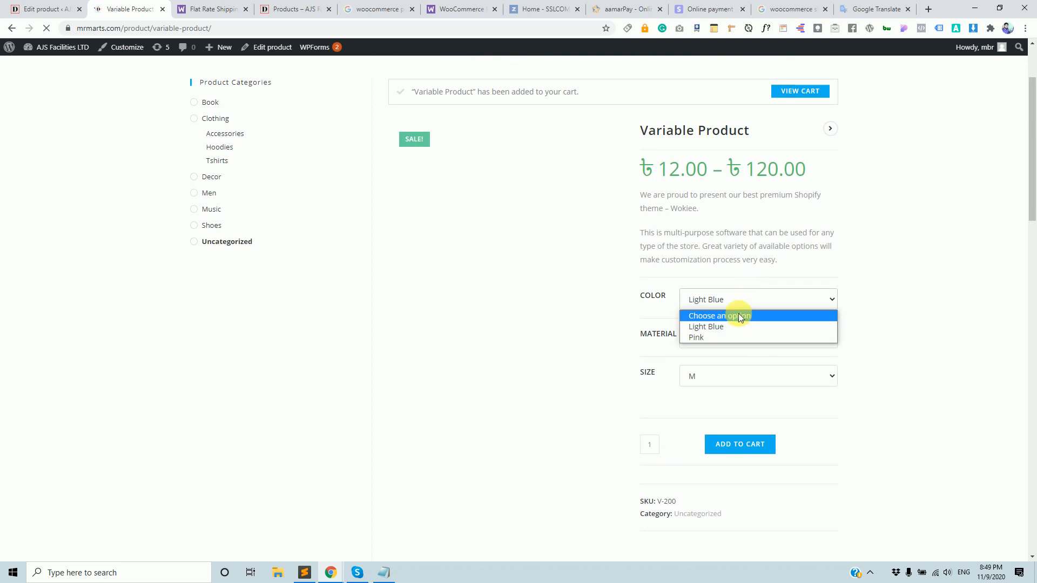
{"action": "left_click", "coordinate": [738, 336]}
{"action": "left_click", "coordinate": [739, 342]}
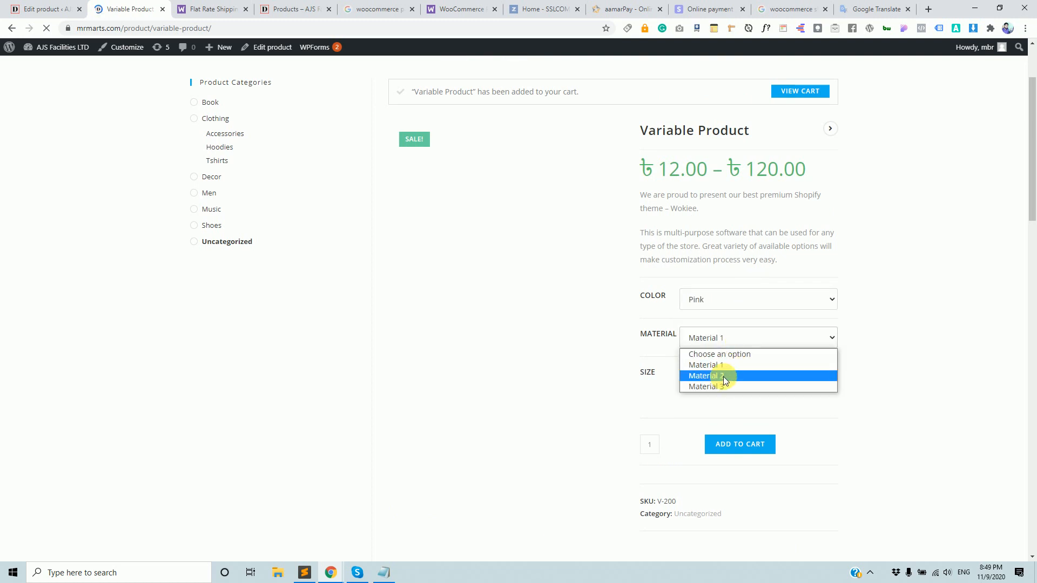
{"action": "left_click", "coordinate": [724, 380]}
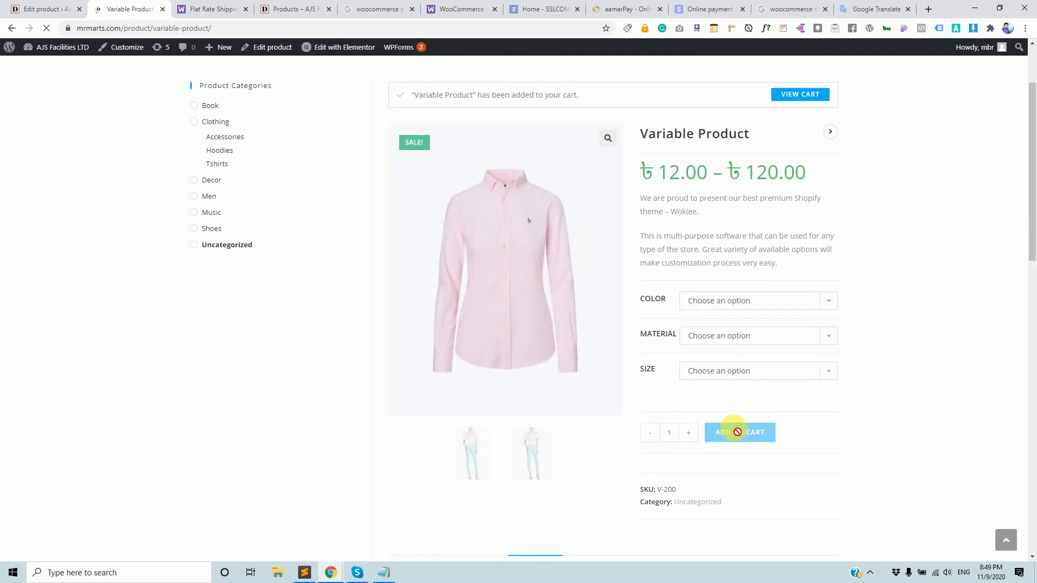
{"action": "left_click", "coordinate": [761, 337]}
{"action": "left_click", "coordinate": [763, 307]}
{"action": "left_click", "coordinate": [738, 327]}
{"action": "left_click", "coordinate": [739, 333]}
{"action": "left_click", "coordinate": [722, 376]}
{"action": "left_click", "coordinate": [737, 370]}
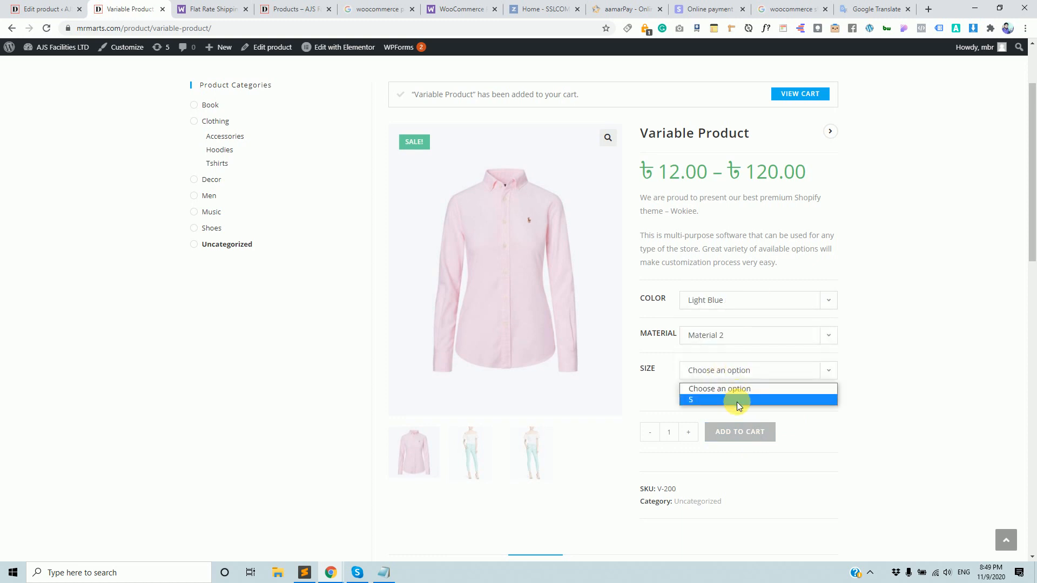
{"action": "left_click", "coordinate": [736, 401]}
{"action": "left_click", "coordinate": [756, 478]}
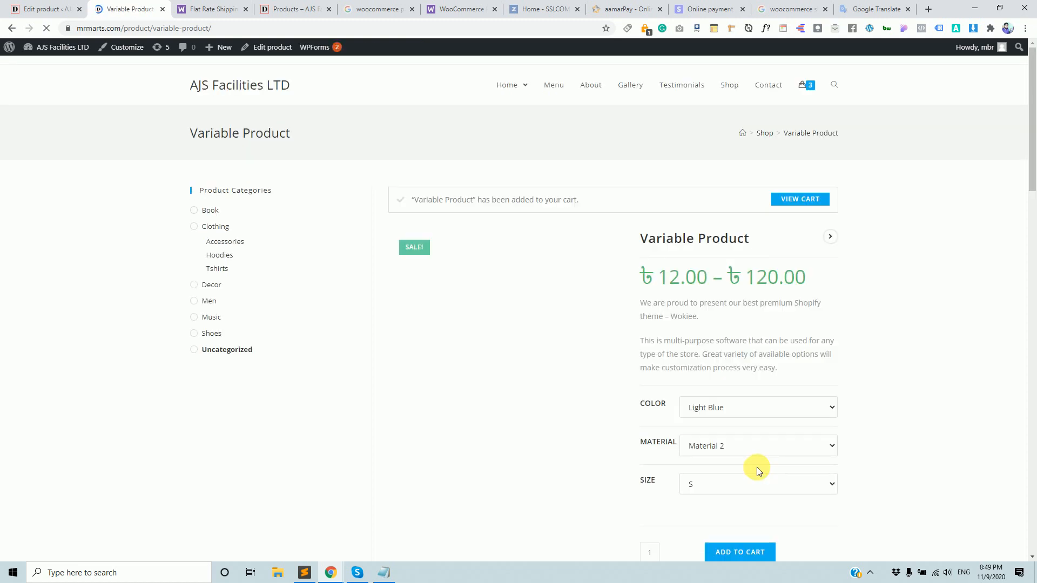
{"action": "left_click", "coordinate": [798, 197]}
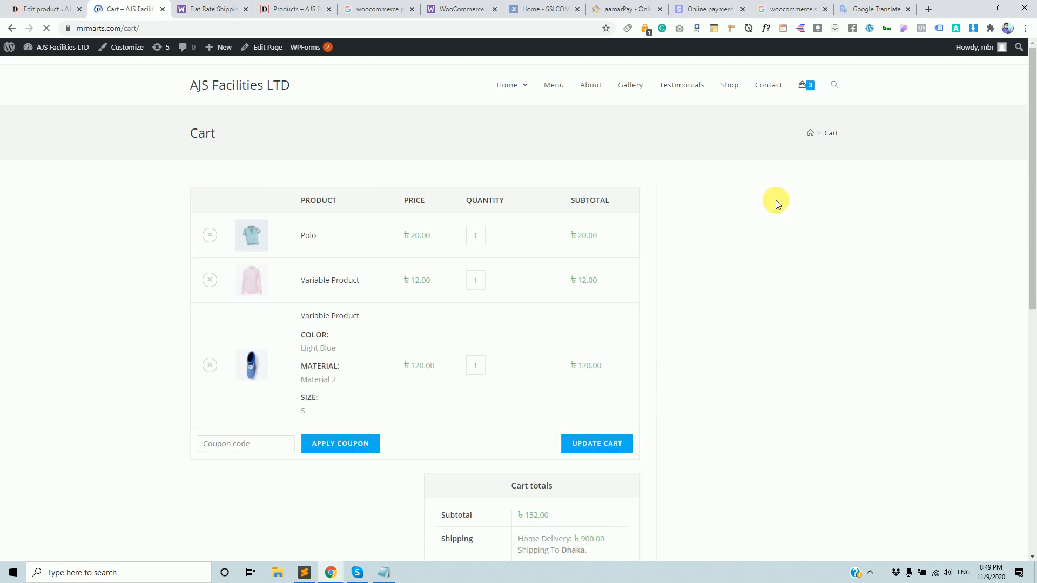
Remove Polo and the Light Blue, Material 2, S item, leaving one ৳12.00 Variable Product.
{"action": "scroll", "coordinate": [573, 337], "scroll_direction": "down", "scroll_amount": 2}
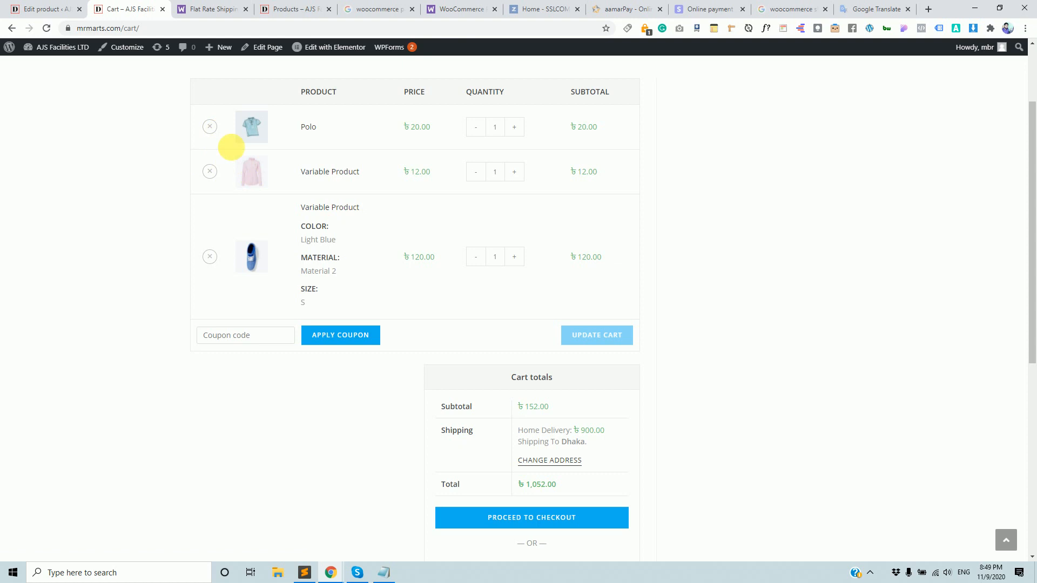
{"action": "left_click", "coordinate": [210, 127]}
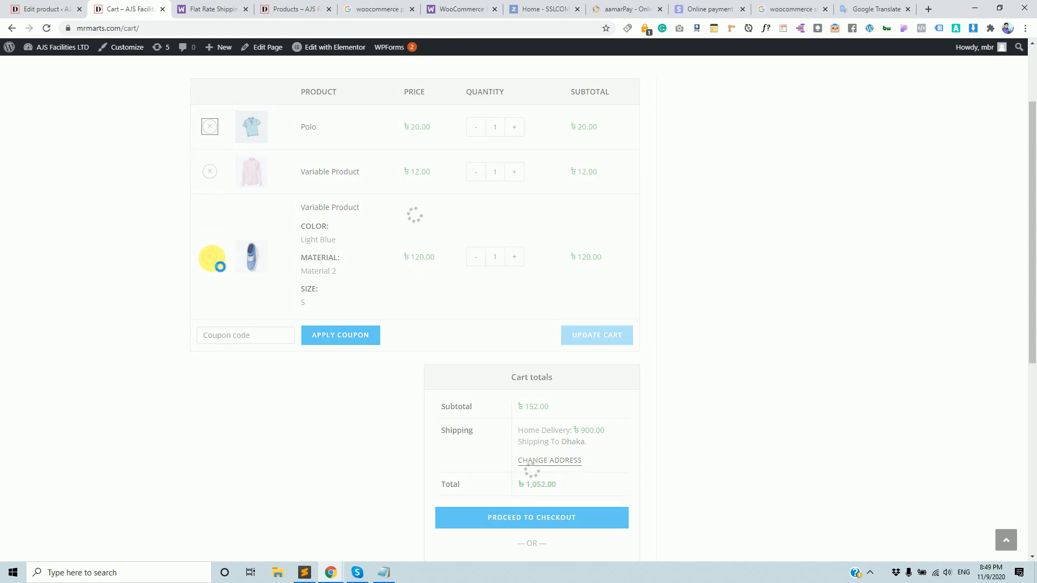
{"action": "left_click", "coordinate": [211, 266]}
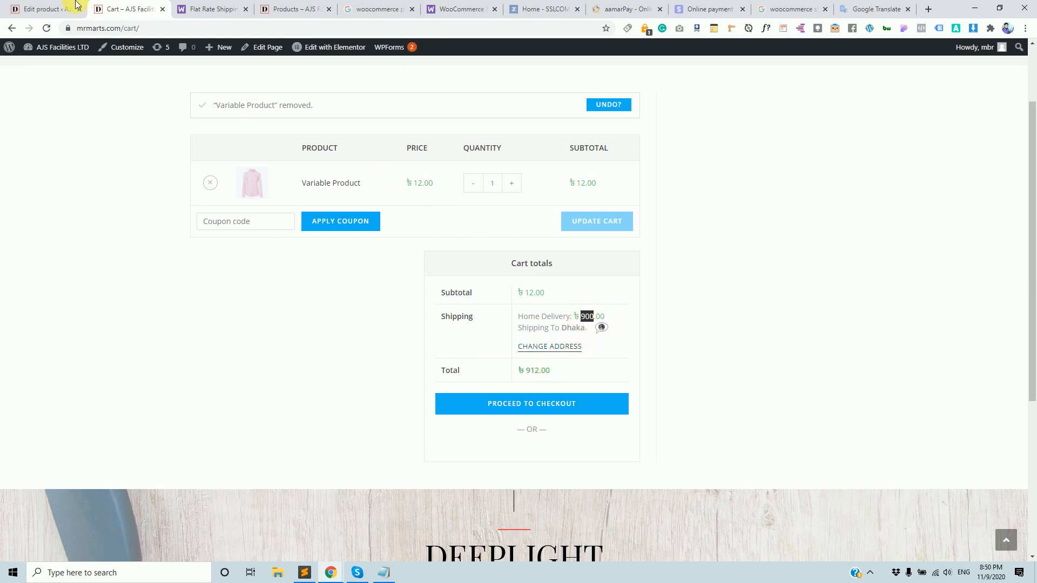
{"action": "left_click", "coordinate": [26, 9]}
{"action": "scroll", "coordinate": [426, 373], "scroll_direction": "down", "scroll_amount": 6}
Confirm the Variable Product's shipping class is still Freeze.
{"action": "scroll", "coordinate": [430, 370], "scroll_direction": "down", "scroll_amount": 10}
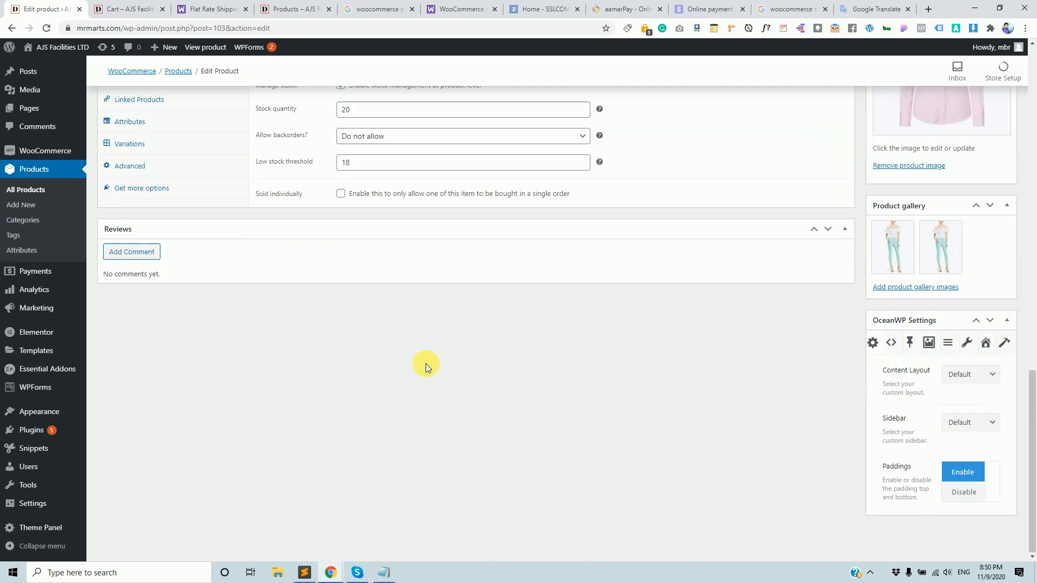
{"action": "scroll", "coordinate": [397, 357], "scroll_direction": "up", "scroll_amount": 3}
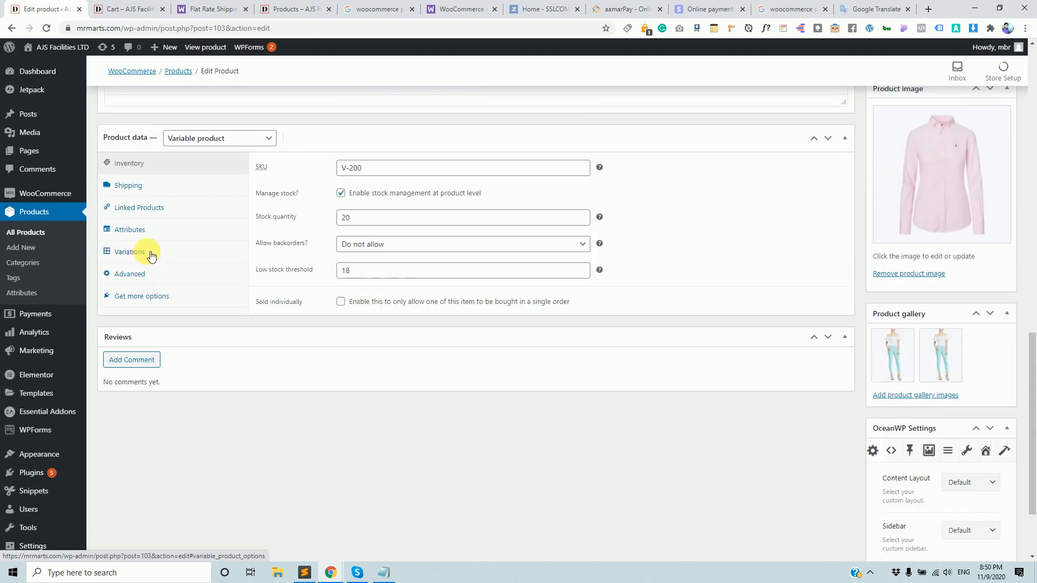
{"action": "left_click", "coordinate": [148, 253]}
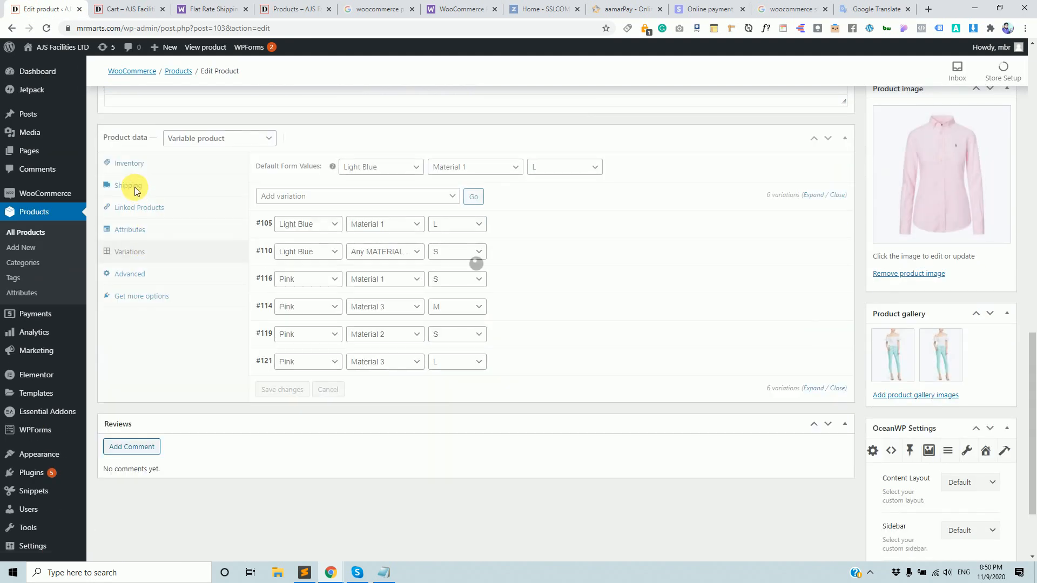
{"action": "left_click", "coordinate": [130, 185]}
{"action": "left_click", "coordinate": [387, 232]}
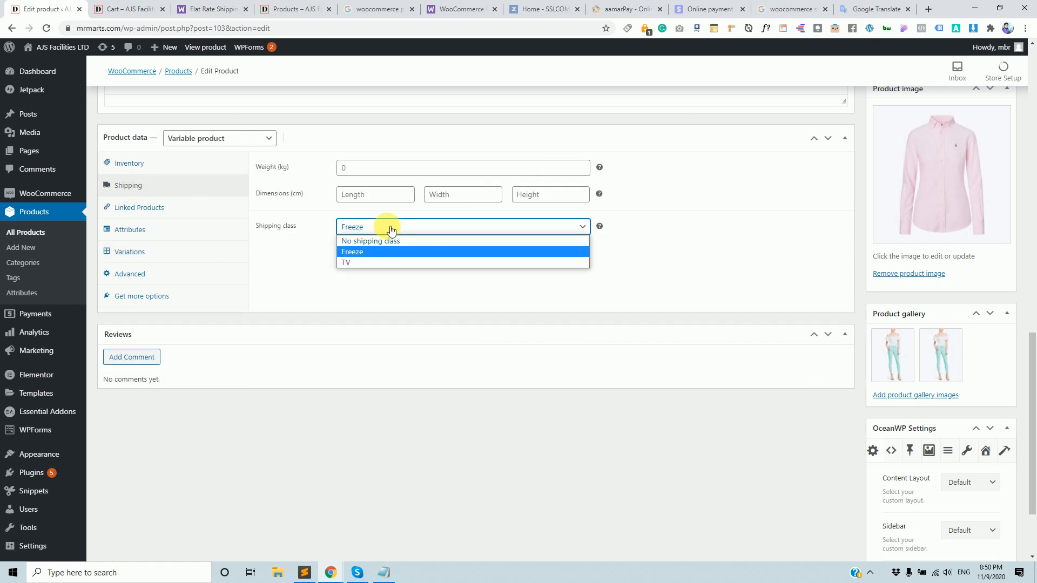
{"action": "left_click", "coordinate": [365, 250]}
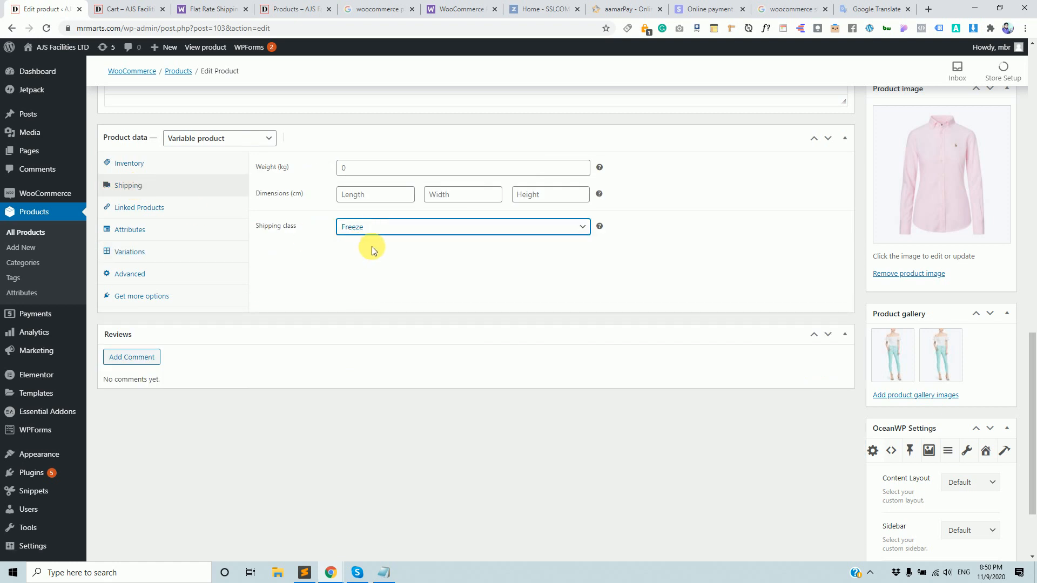
Compare the cart's ৳12.00 item price, ৳900.00 shipping and ৳912.00 total.
{"action": "left_click", "coordinate": [139, 5]}
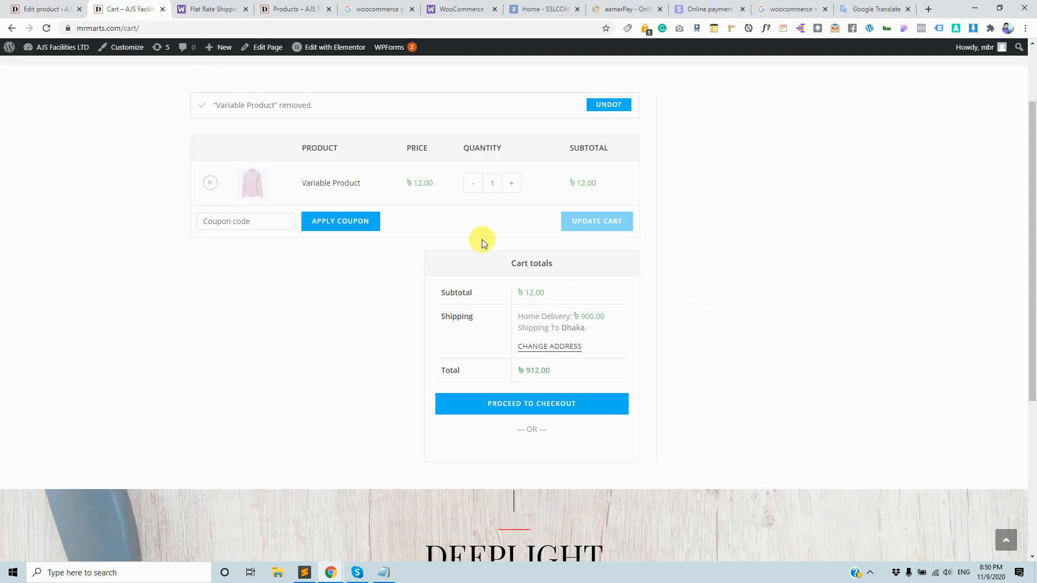
{"action": "left_click", "coordinate": [54, 8]}
{"action": "left_click", "coordinate": [114, 9]}
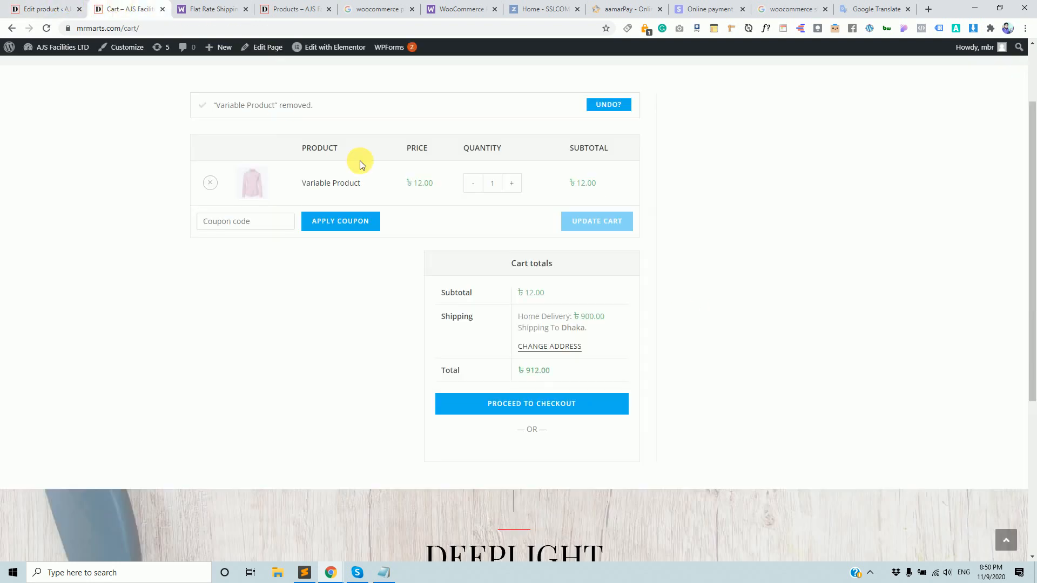
{"action": "scroll", "coordinate": [447, 274], "scroll_direction": "up", "scroll_amount": 1}
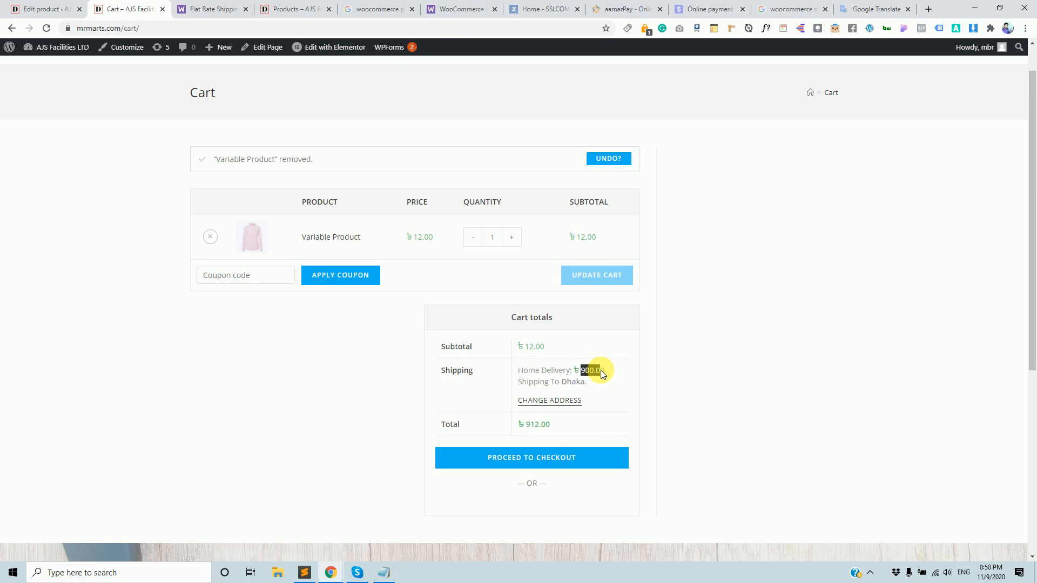
{"action": "left_click_drag", "start_coordinate": [406, 237], "coordinate": [429, 243]}
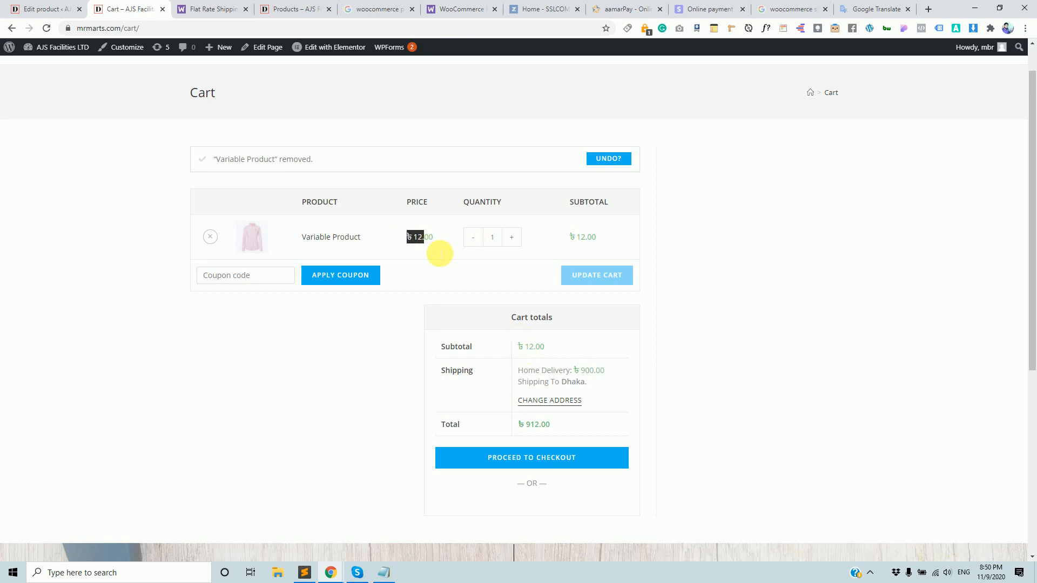
{"action": "left_click_drag", "start_coordinate": [579, 372], "coordinate": [595, 371]}
{"action": "left_click_drag", "start_coordinate": [521, 427], "coordinate": [551, 461]}
{"action": "left_click", "coordinate": [44, 5]}
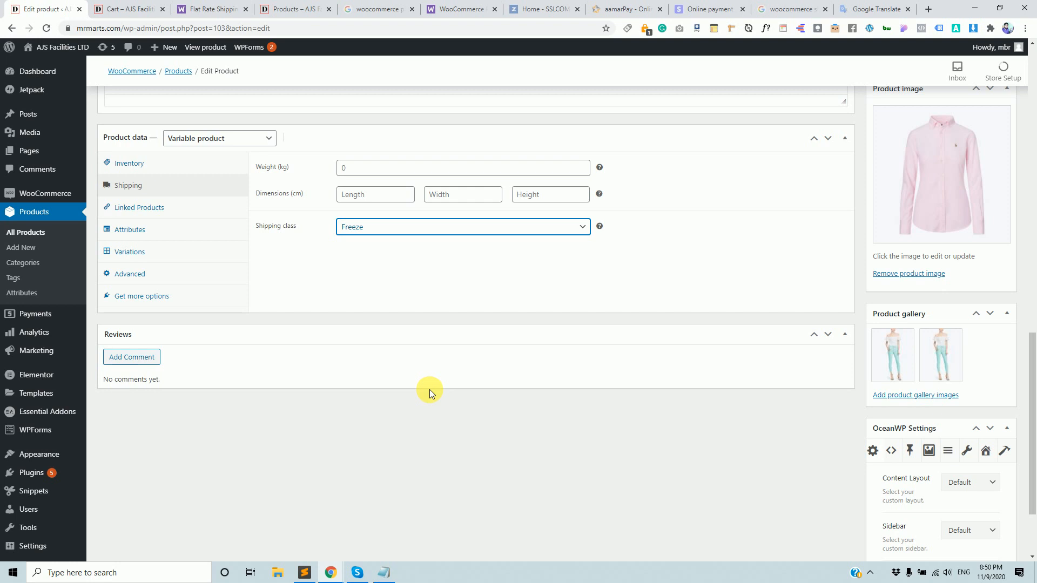
Open WooCommerce Settings from the admin sidebar.
{"action": "scroll", "coordinate": [429, 390], "scroll_direction": "up", "scroll_amount": 7}
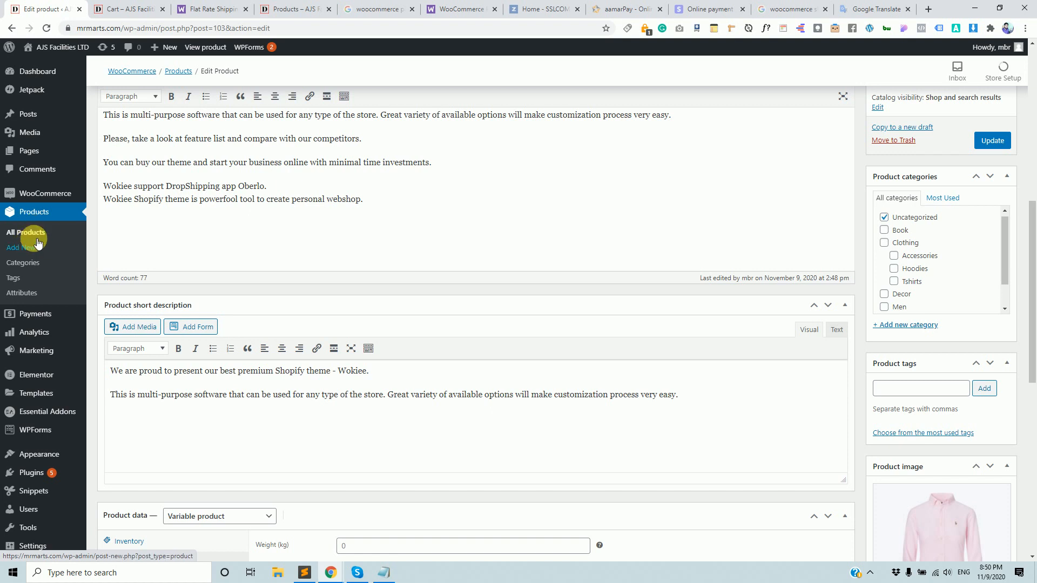
{"action": "mouse_move", "coordinate": [34, 197]}
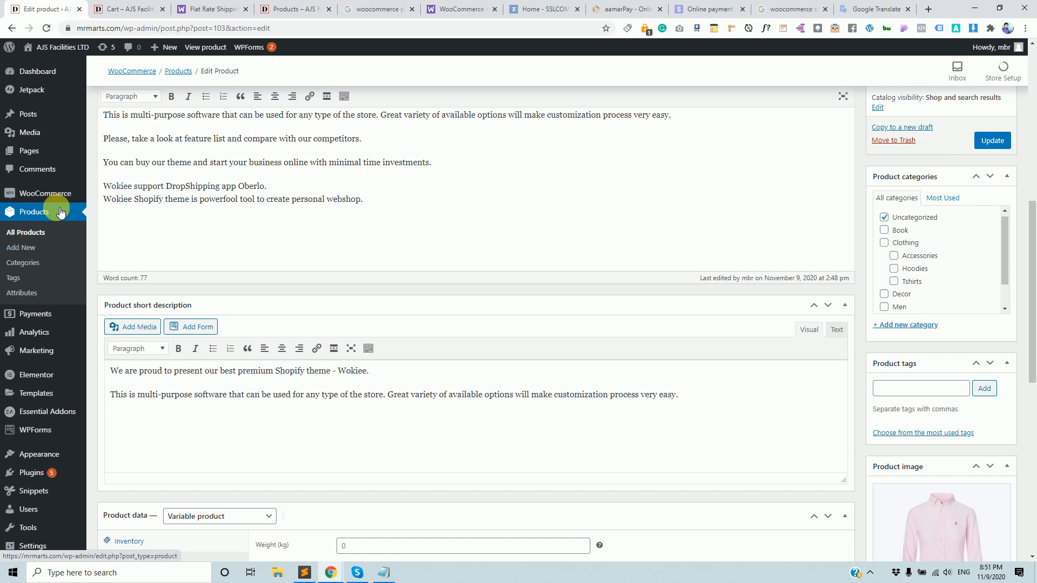
{"action": "left_click", "coordinate": [108, 286]}
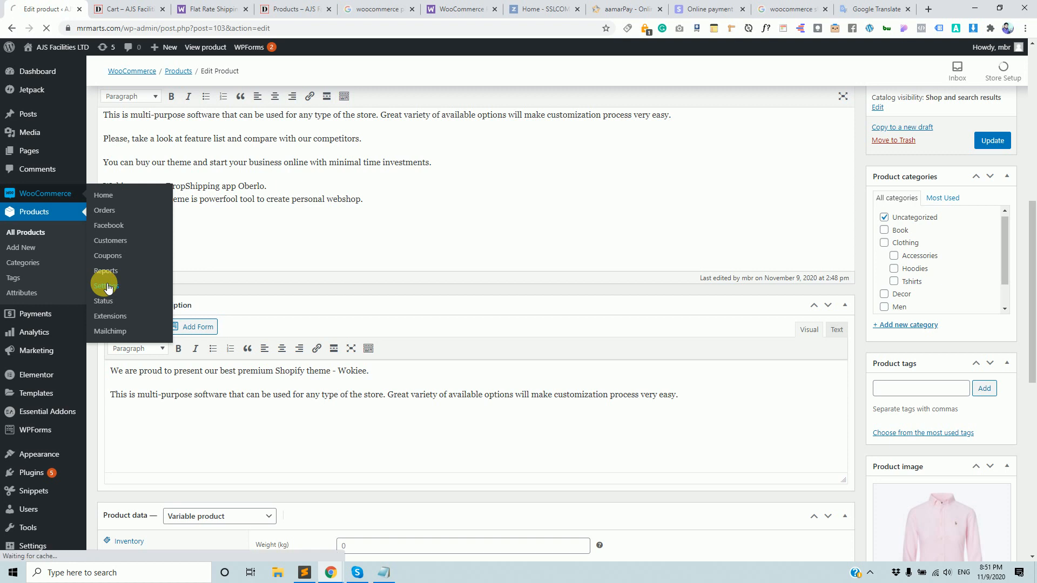
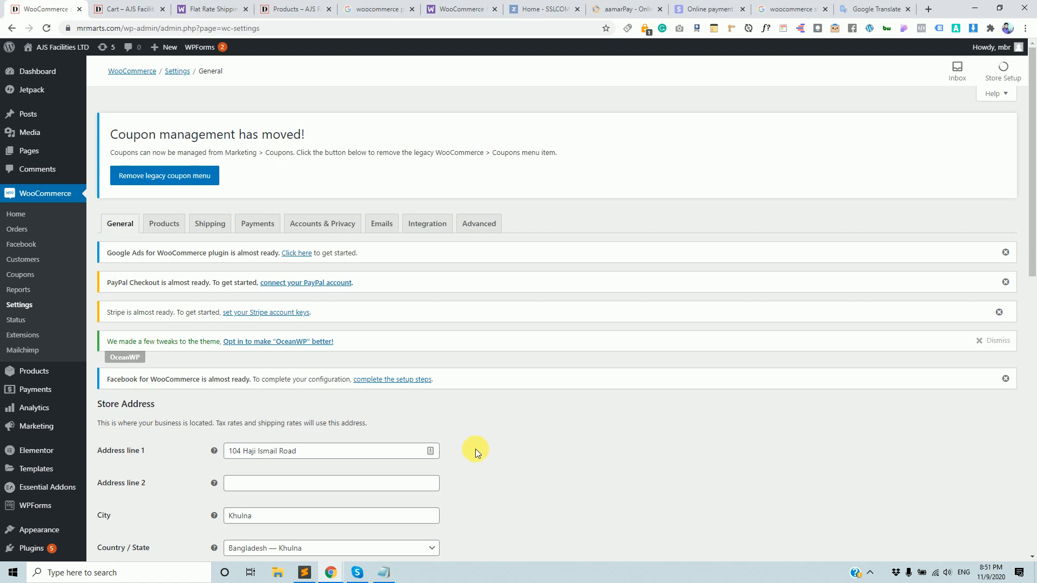
Review the existing Dhaka and Bagerhat shipping zones, then start a new shipping zone.
{"action": "left_click", "coordinate": [210, 225]}
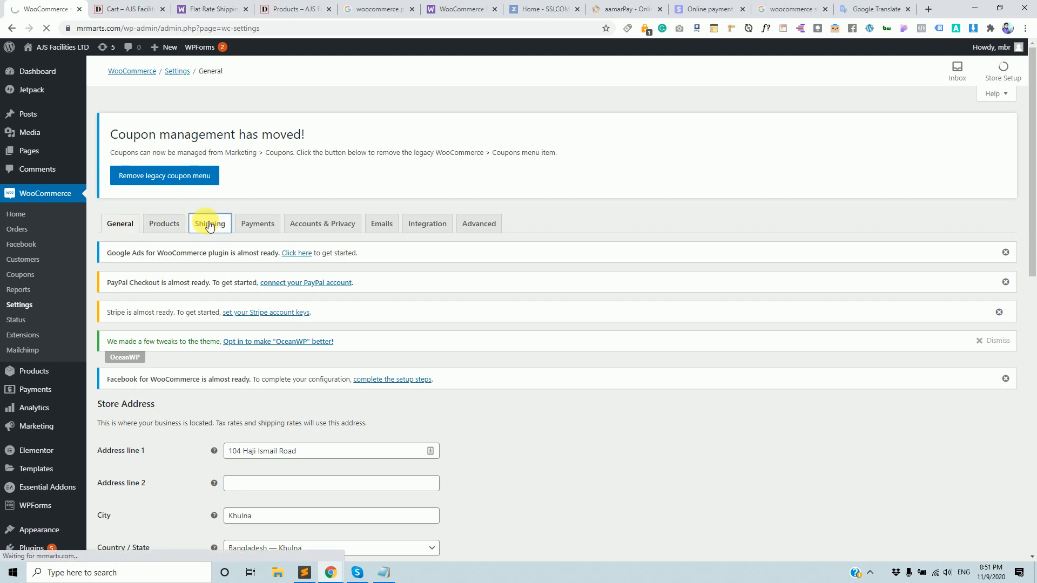
{"action": "left_click", "coordinate": [139, 8]}
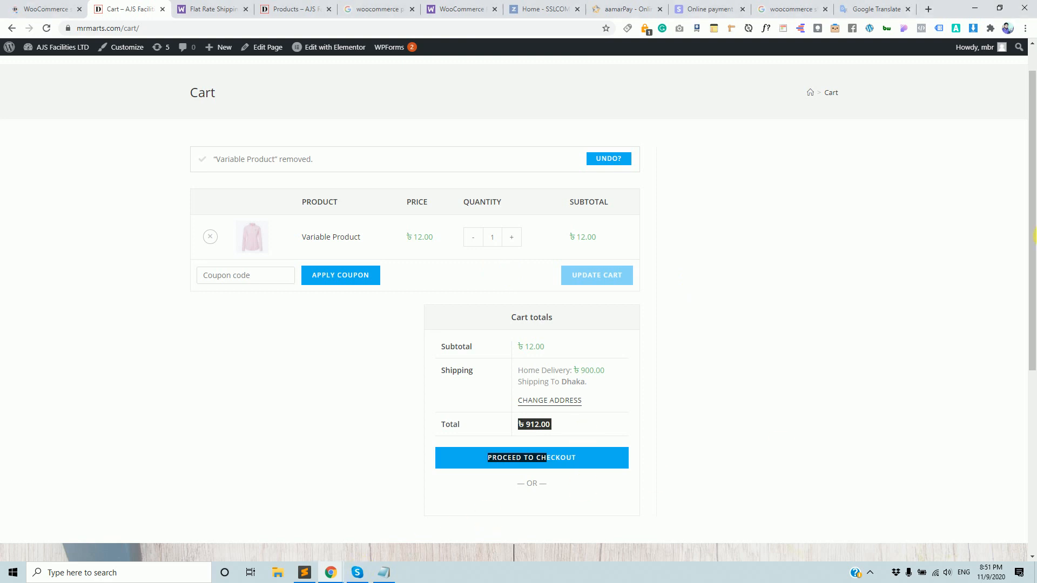
{"action": "left_click", "coordinate": [59, 9]}
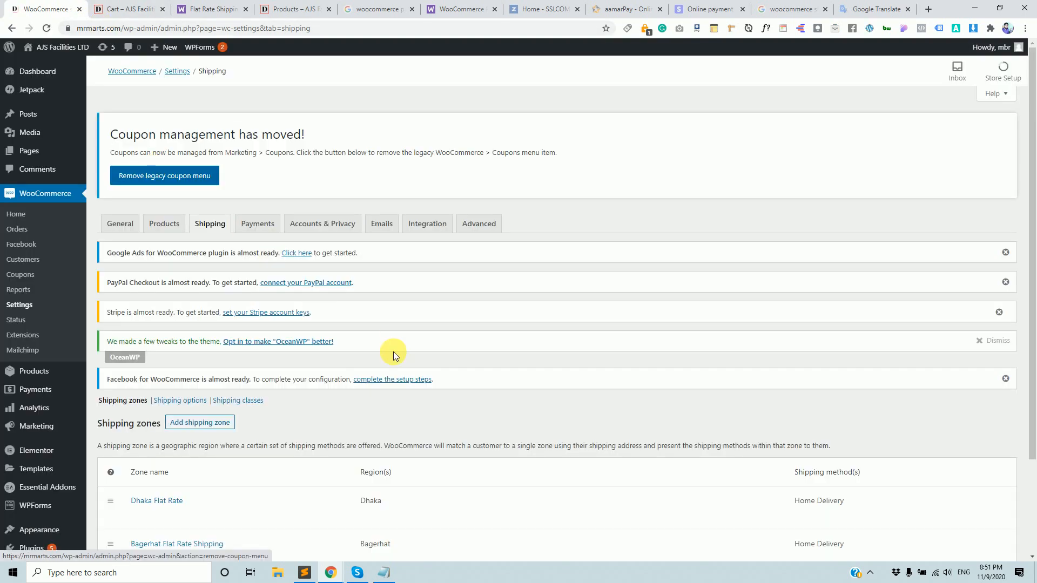
{"action": "scroll", "coordinate": [424, 345], "scroll_direction": "down", "scroll_amount": 3}
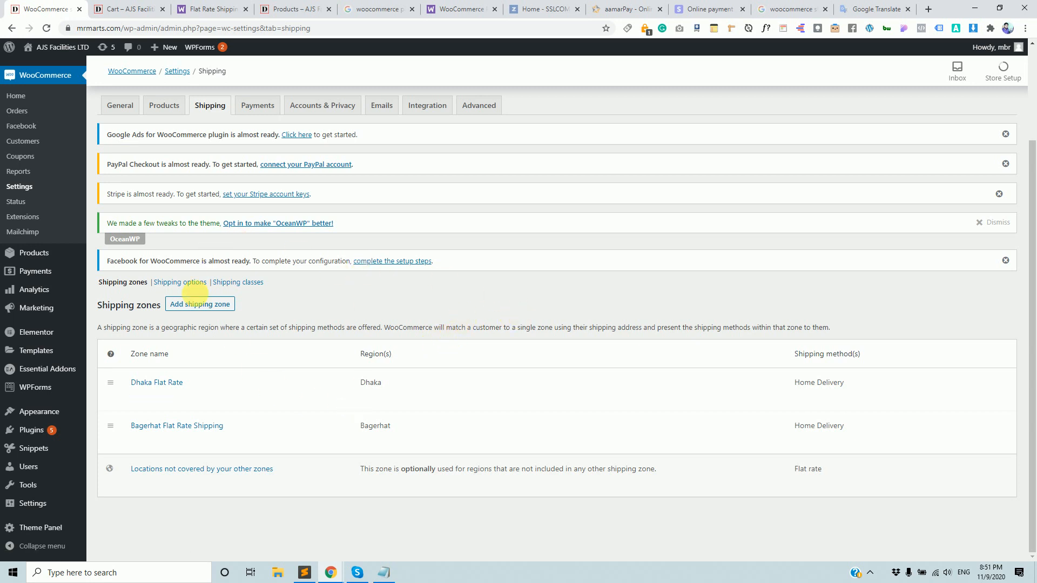
{"action": "left_click", "coordinate": [201, 304]}
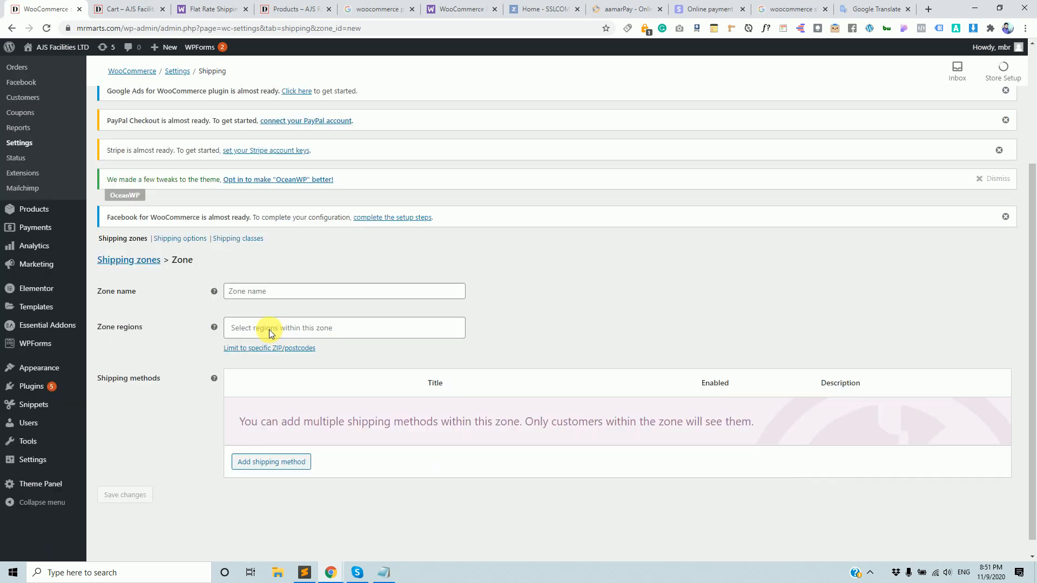
Name the new shipping zone 'Jessore'.
{"action": "scroll", "coordinate": [269, 330], "scroll_direction": "down", "scroll_amount": 3}
{"action": "left_click", "coordinate": [277, 274]}
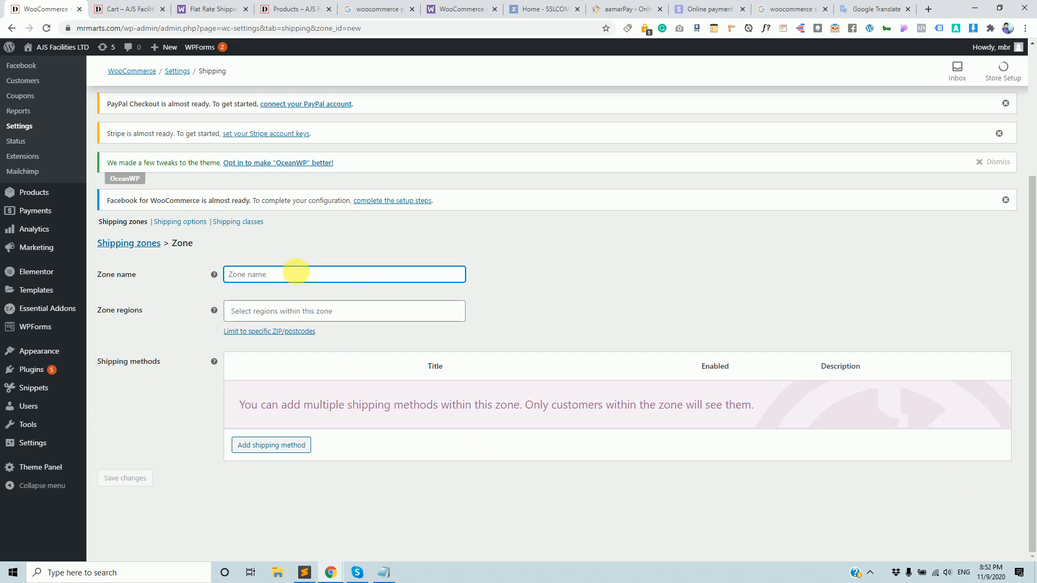
{"action": "type", "text": "Jessore"}
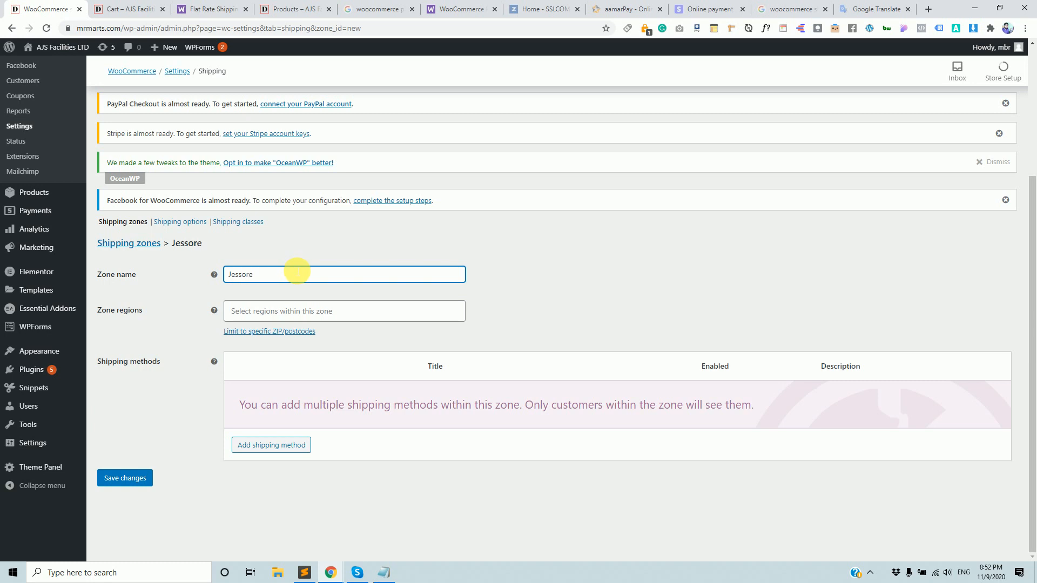
Set the Jessore zone's region to Jashore, Bangladesh.
{"action": "left_click", "coordinate": [296, 312]}
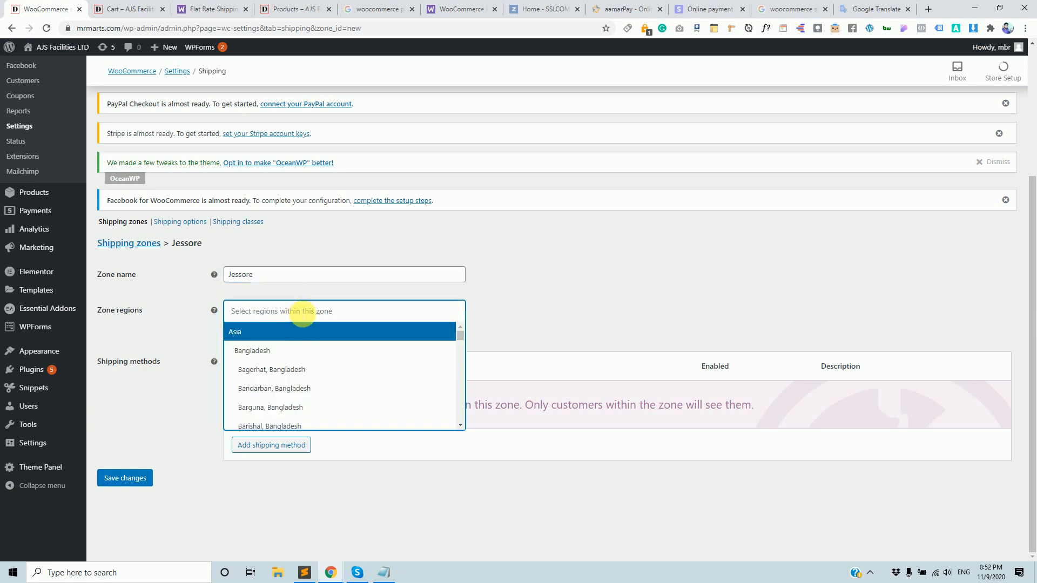
{"action": "type", "text": "je"}
{"action": "key", "text": "BackSpace"}
{"action": "key", "text": "BackSpace"}
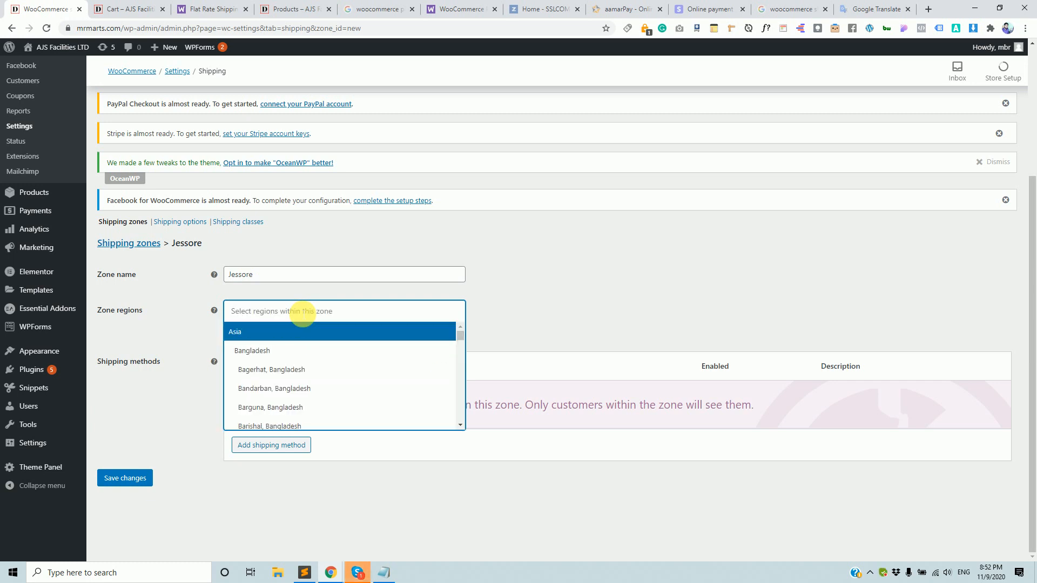
{"action": "type", "text": "jo"}
{"action": "key", "text": "BackSpace"}
{"action": "type", "text": "e"}
{"action": "key", "text": "BackSpace"}
{"action": "key", "text": "BackSpace"}
{"action": "type", "text": "je"}
{"action": "key", "text": "BackSpace"}
{"action": "key", "text": "BackSpace"}
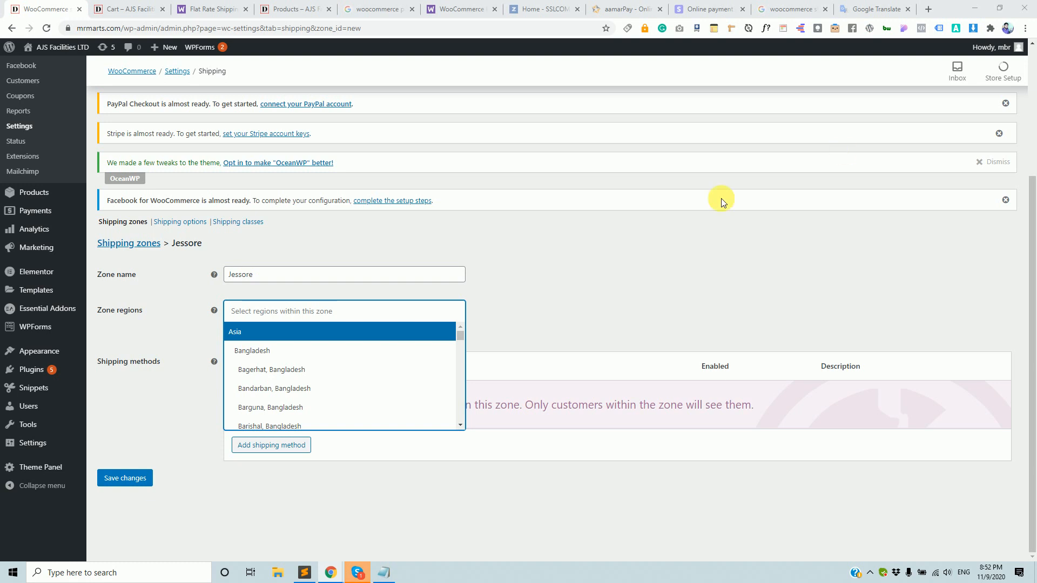
{"action": "left_click", "coordinate": [343, 325]}
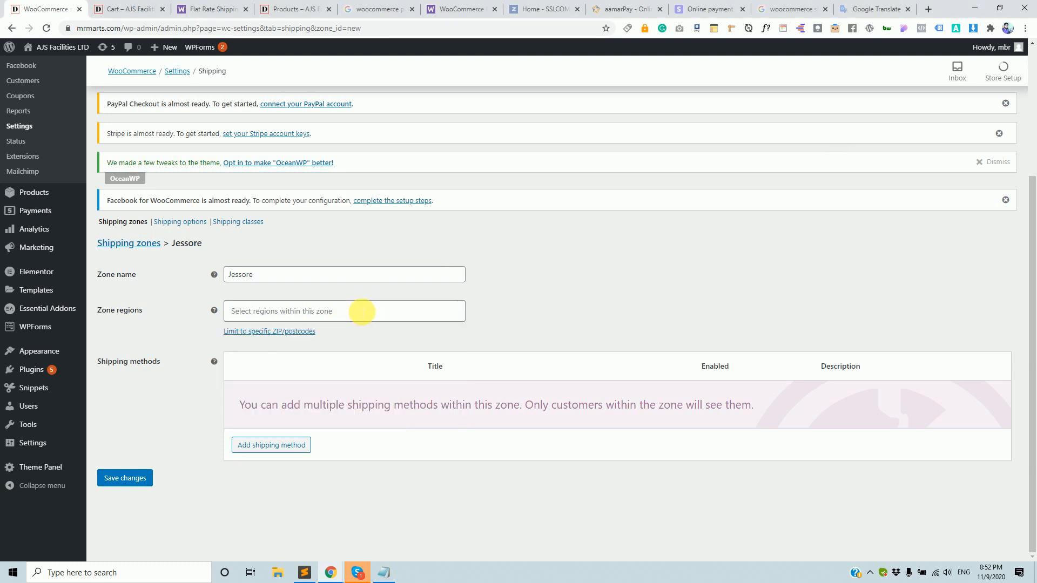
{"action": "left_click", "coordinate": [359, 311]}
{"action": "type", "text": "je"}
{"action": "key", "text": "BackSpace"}
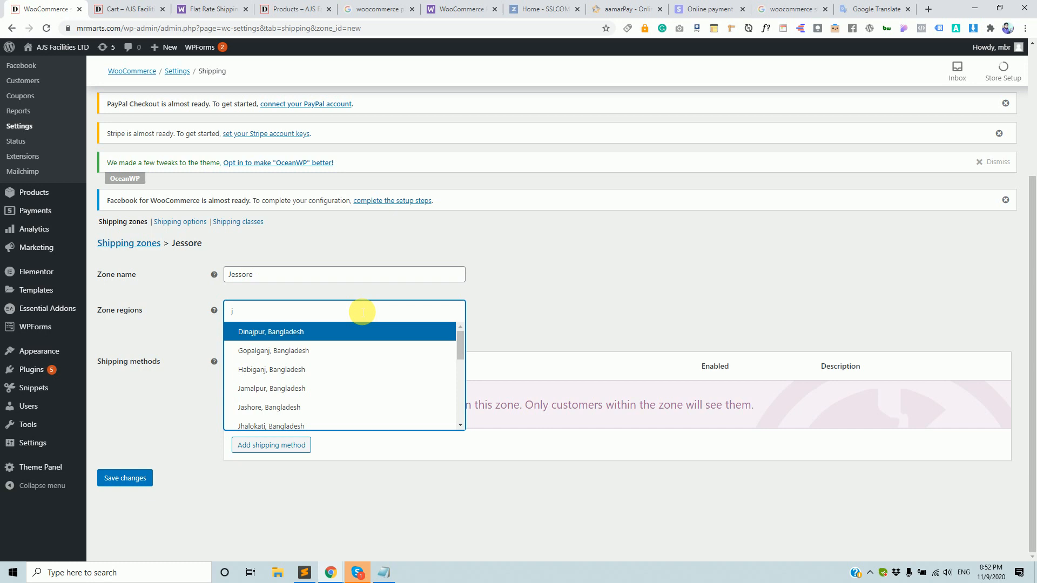
{"action": "type", "text": "a"}
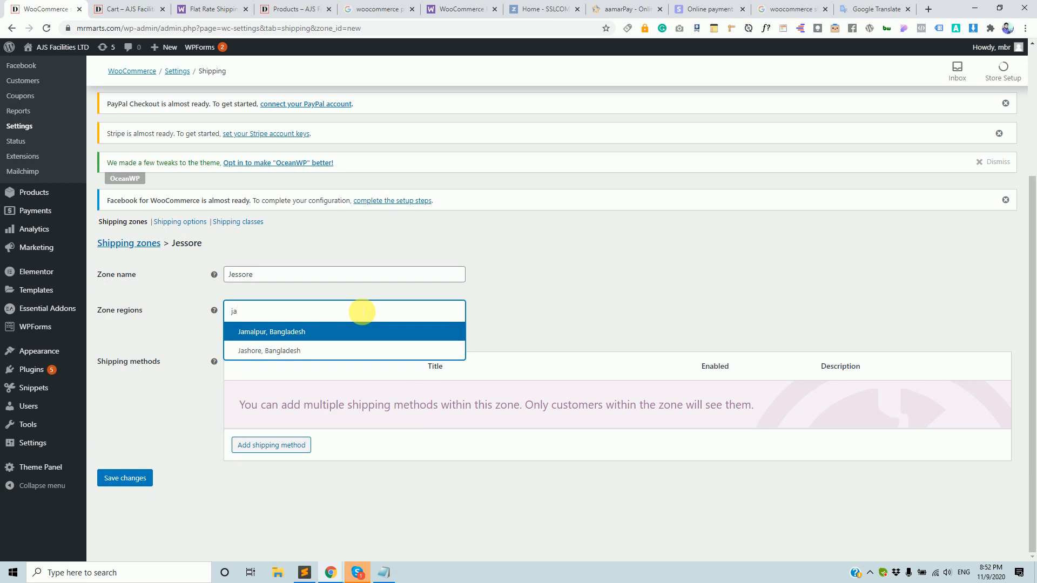
{"action": "key", "text": "Down"}
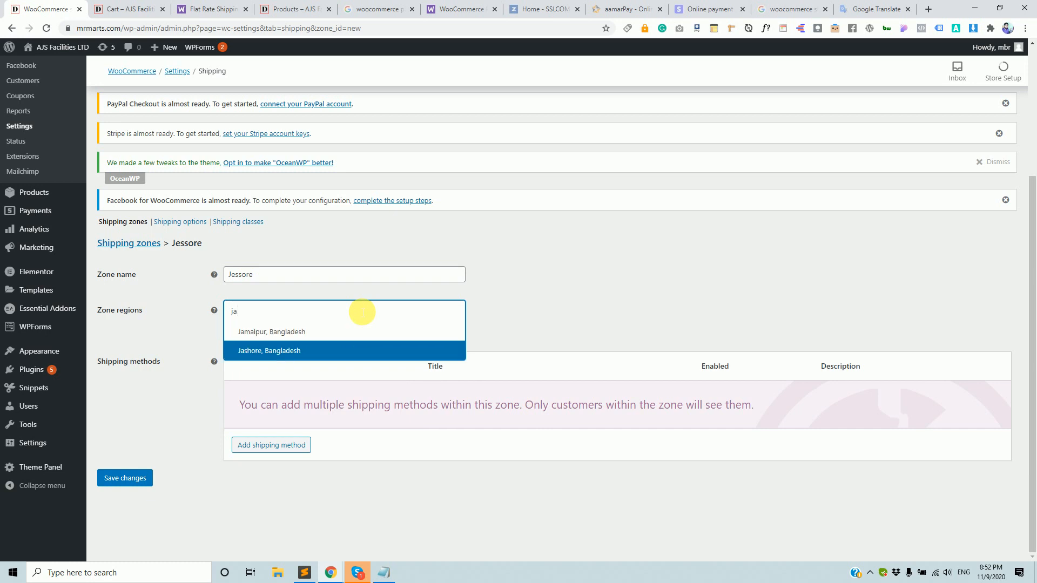
{"action": "left_click", "coordinate": [291, 352]}
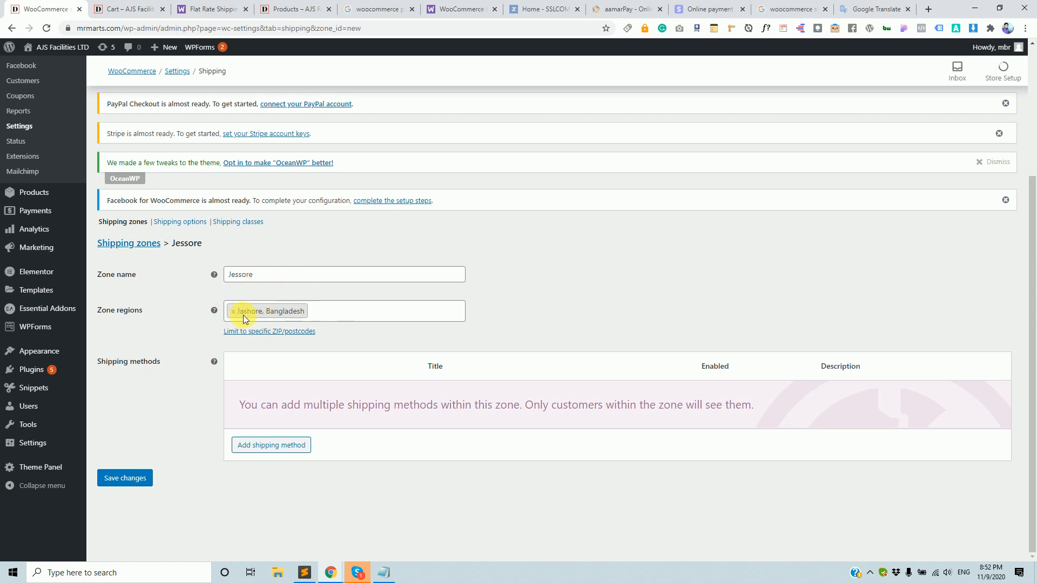
{"action": "left_click_drag", "start_coordinate": [171, 246], "coordinate": [221, 246]}
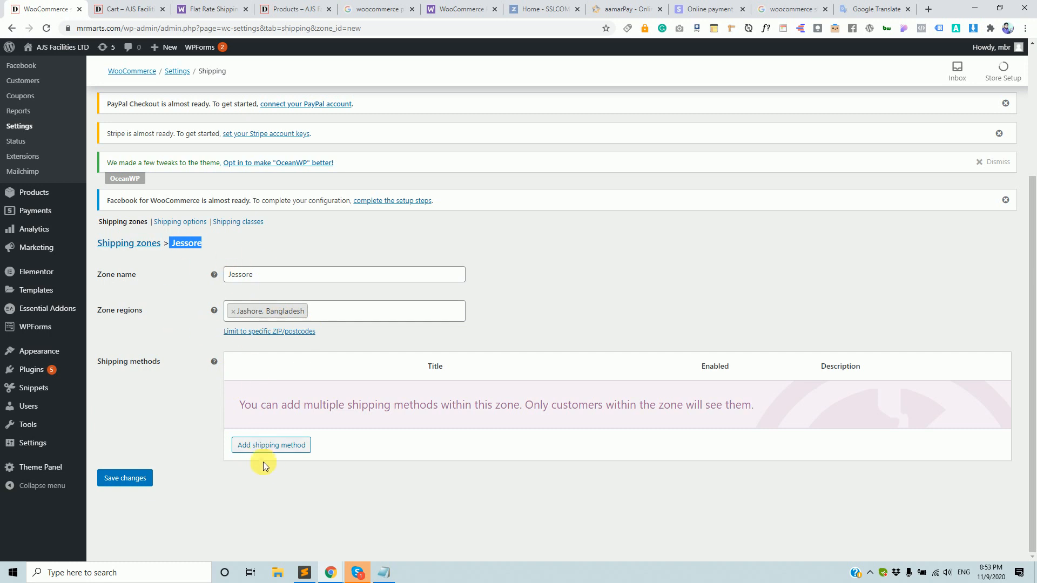
Add a Flat rate shipping method to the Jessore zone.
{"action": "left_click", "coordinate": [268, 447]}
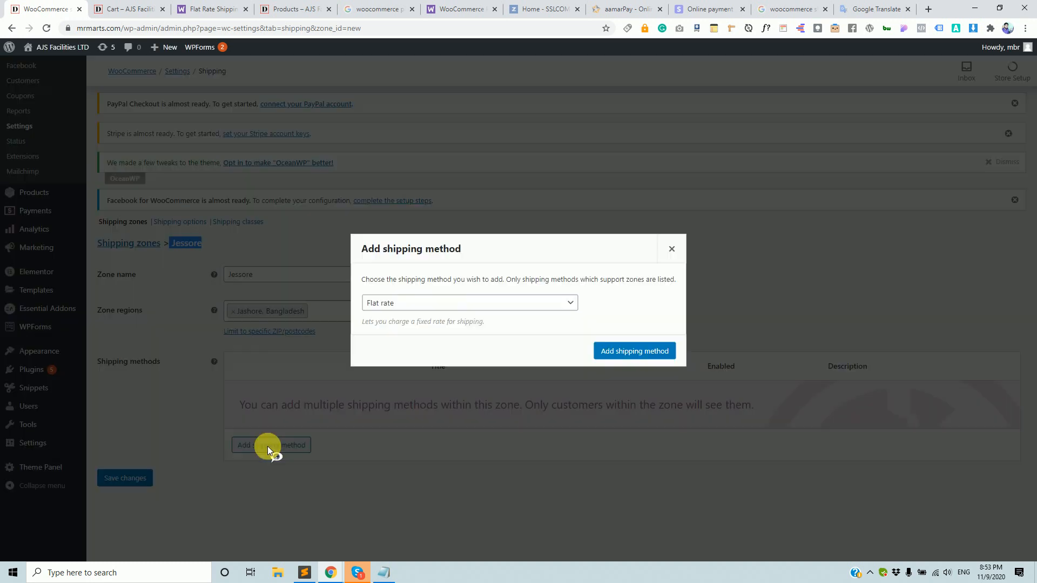
{"action": "left_click", "coordinate": [493, 301]}
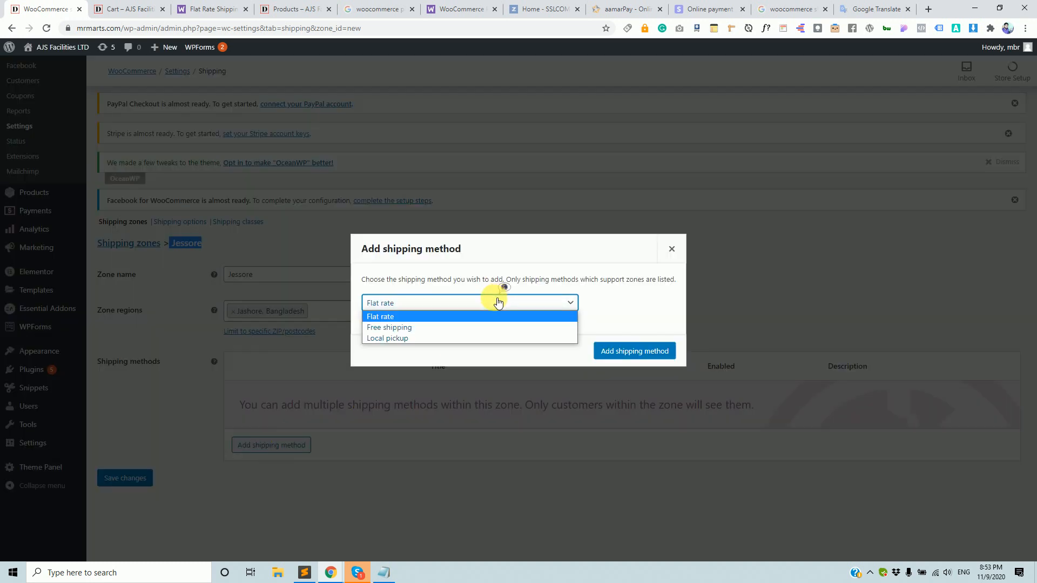
{"action": "left_click", "coordinate": [469, 328]}
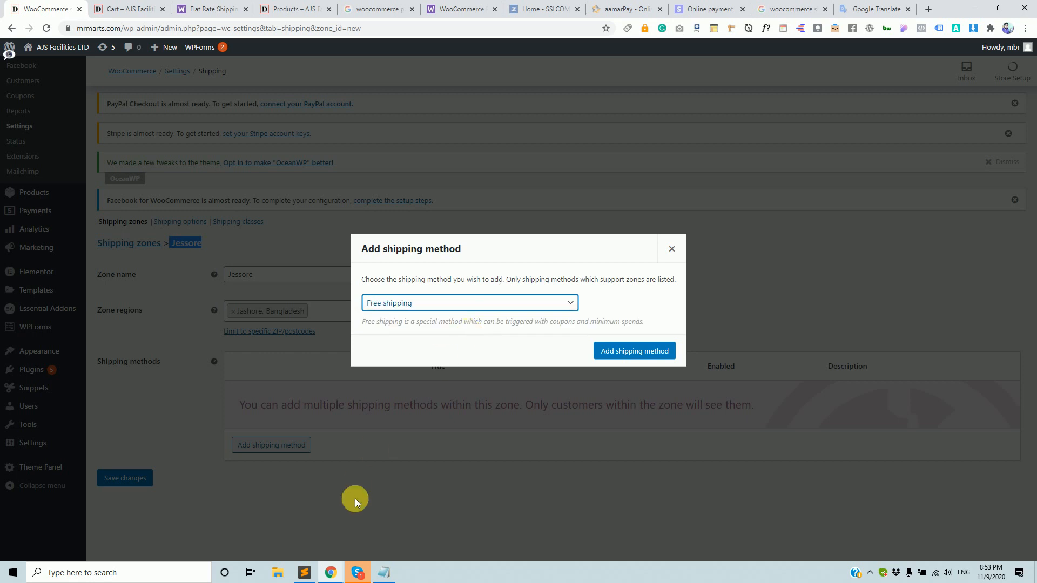
{"action": "left_click", "coordinate": [365, 548]}
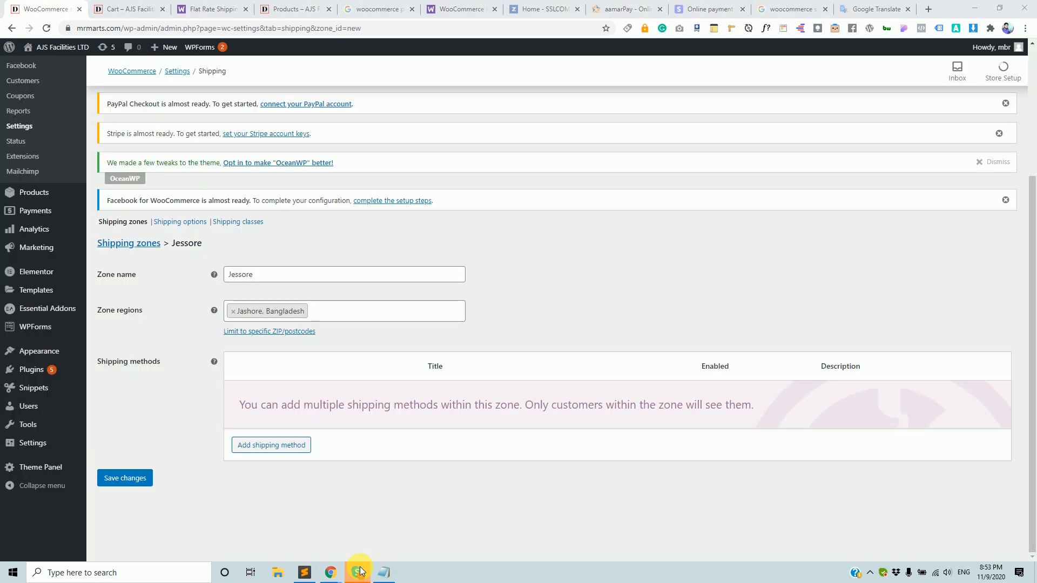
{"action": "left_click", "coordinate": [293, 446]}
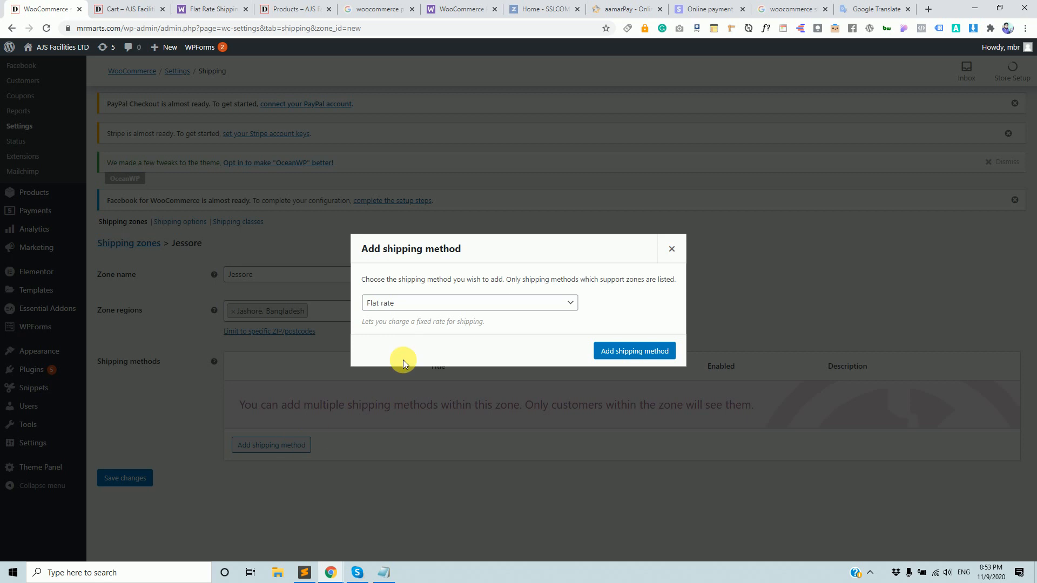
{"action": "left_click", "coordinate": [621, 351]}
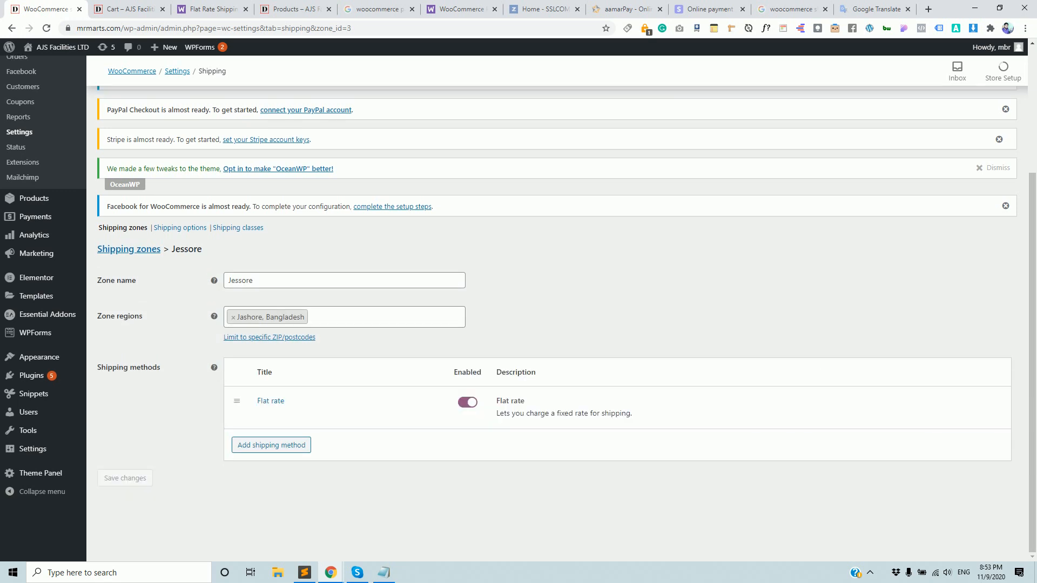
{"action": "key", "text": "alt+Tab"}
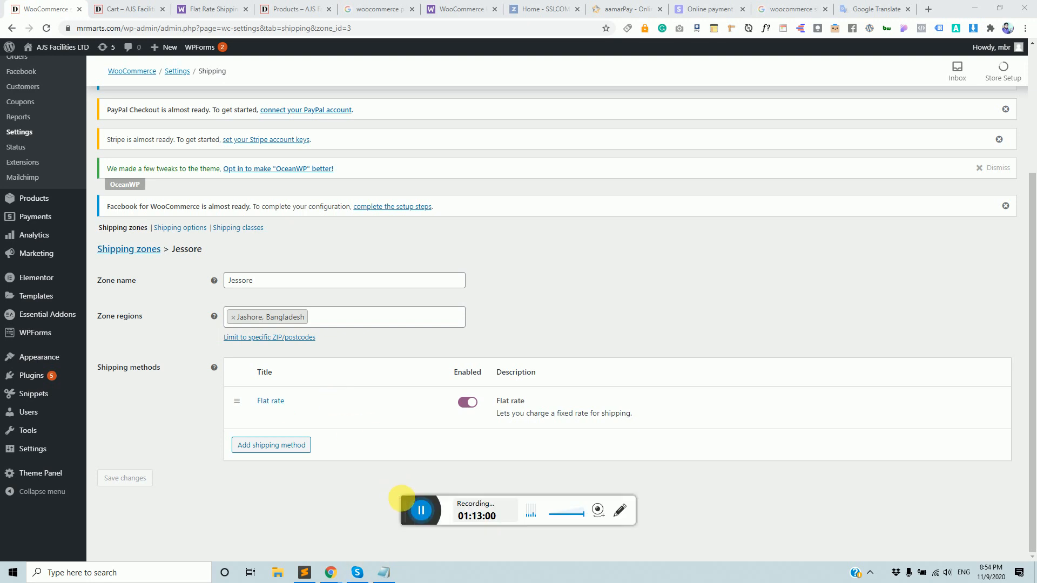
{"action": "left_click_drag", "start_coordinate": [401, 498], "coordinate": [1036, 443]}
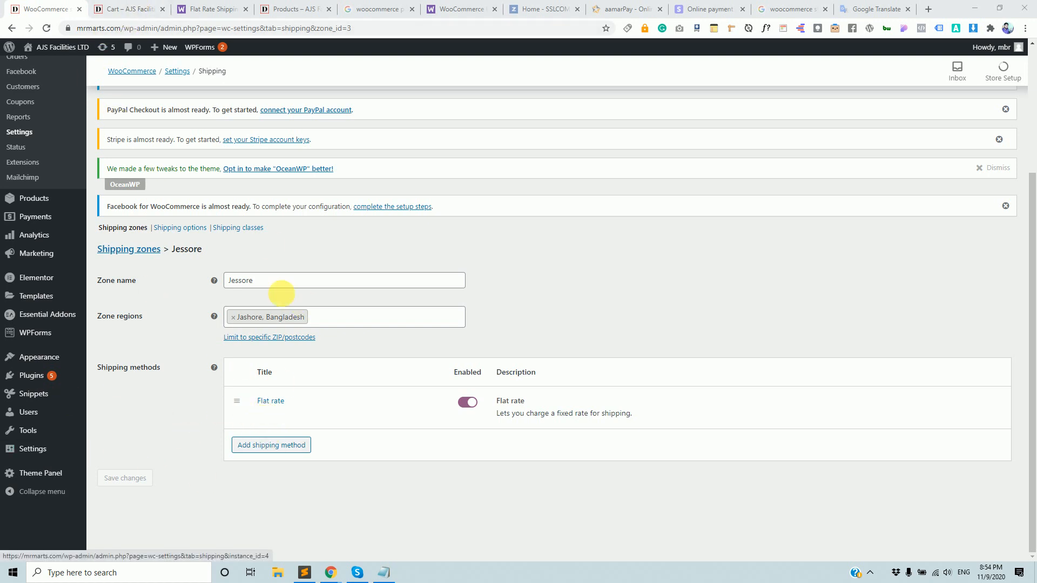
Retitle the Jessore flat rate method 'Free Shipping', save, and reload the cart.
{"action": "left_click", "coordinate": [279, 402]}
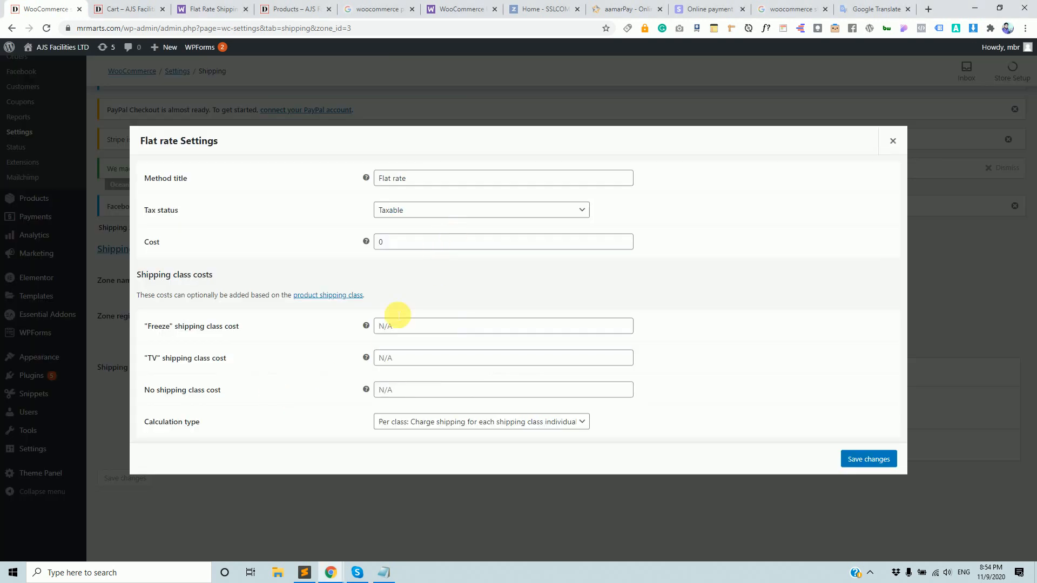
{"action": "triple_click", "coordinate": [513, 180]}
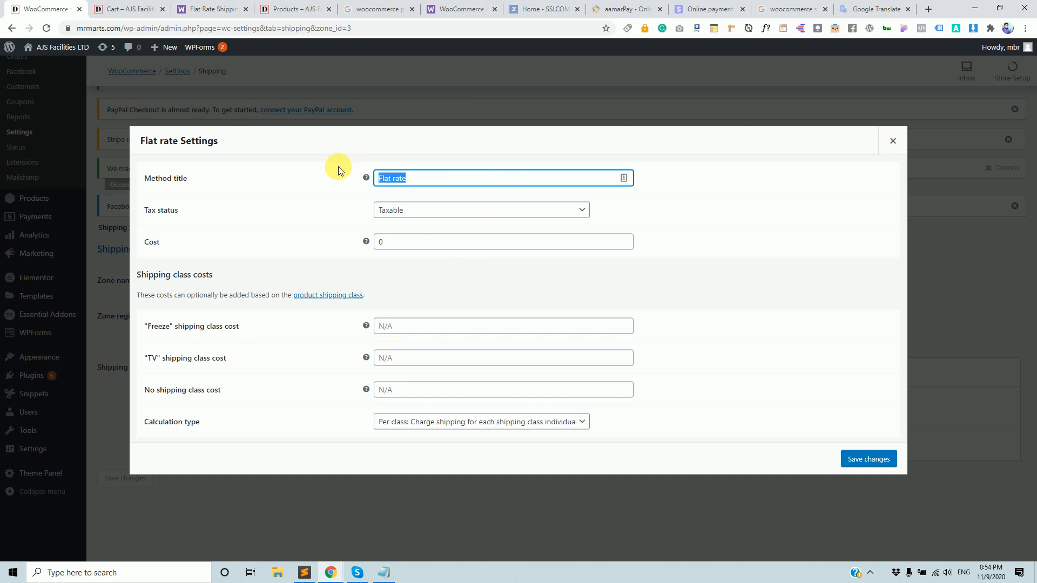
{"action": "type", "text": "Free Shipping"}
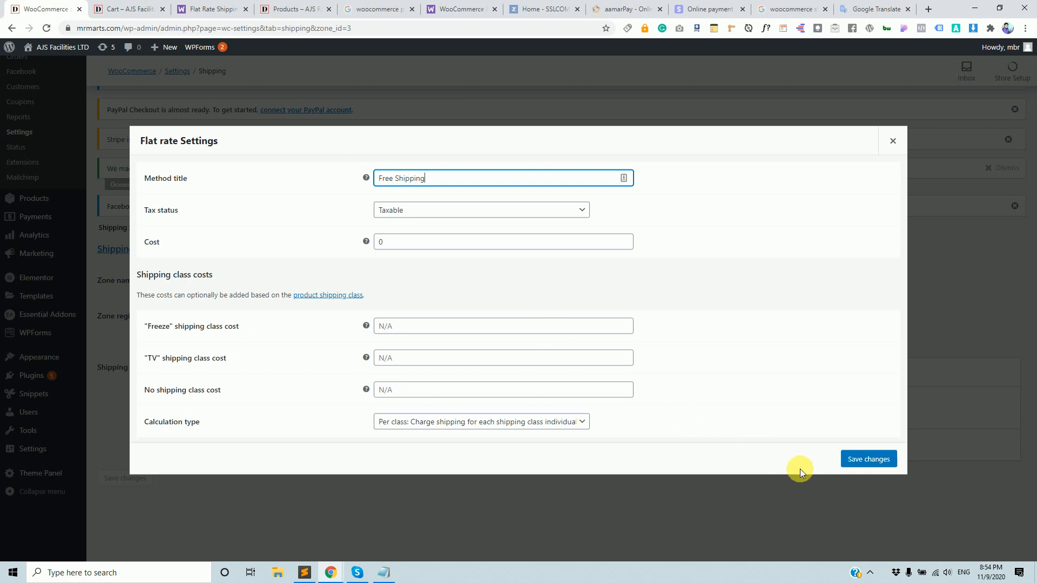
{"action": "left_click", "coordinate": [865, 468]}
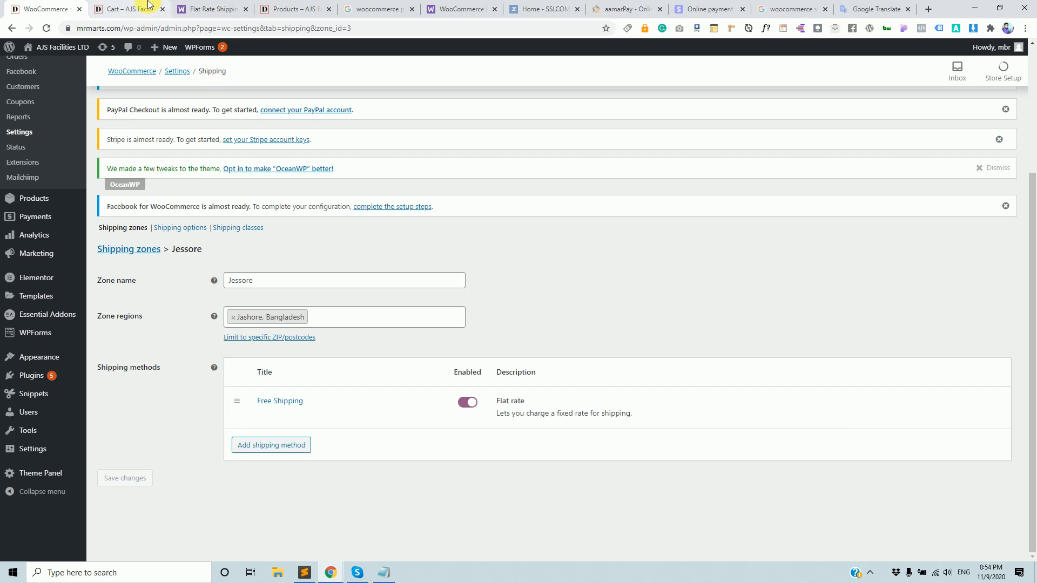
{"action": "left_click", "coordinate": [146, 8]}
{"action": "key", "text": "Return"}
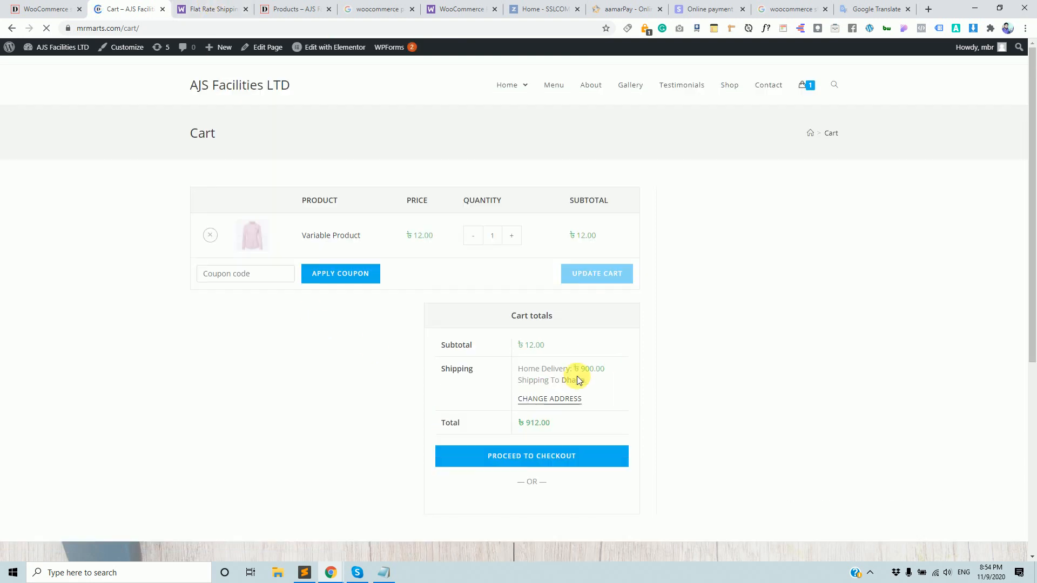
Change the cart's shipping district to Jashore and update the totals.
{"action": "left_click", "coordinate": [551, 367]}
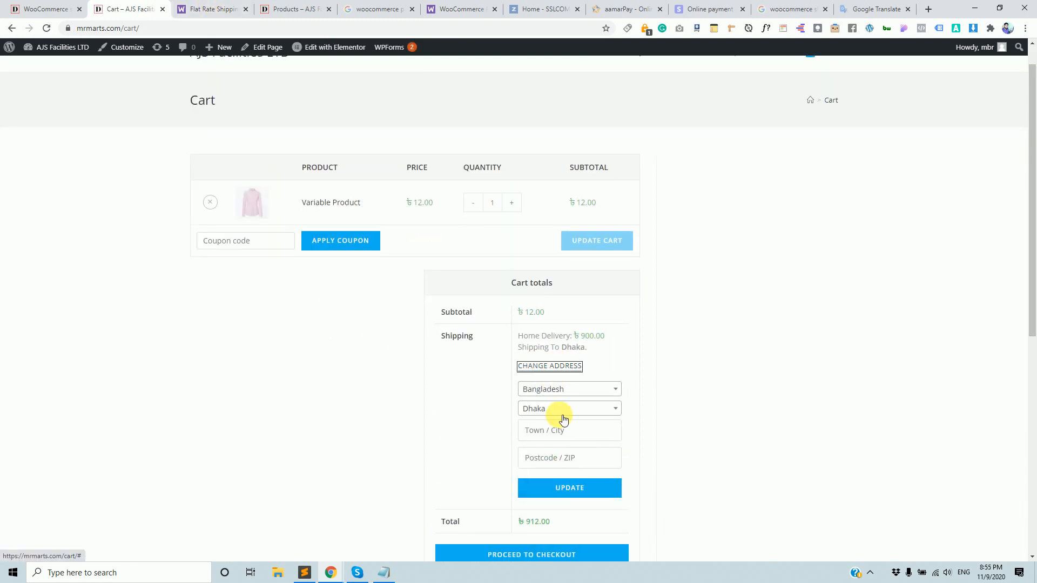
{"action": "left_click", "coordinate": [556, 411]}
{"action": "type", "text": "jas"}
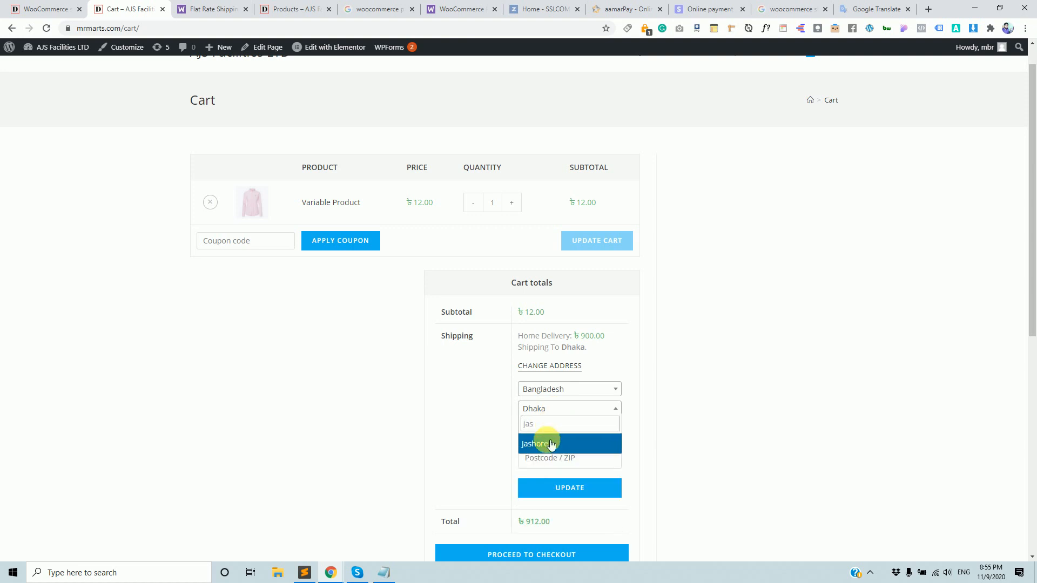
{"action": "left_click", "coordinate": [551, 444]}
{"action": "left_click", "coordinate": [576, 487]}
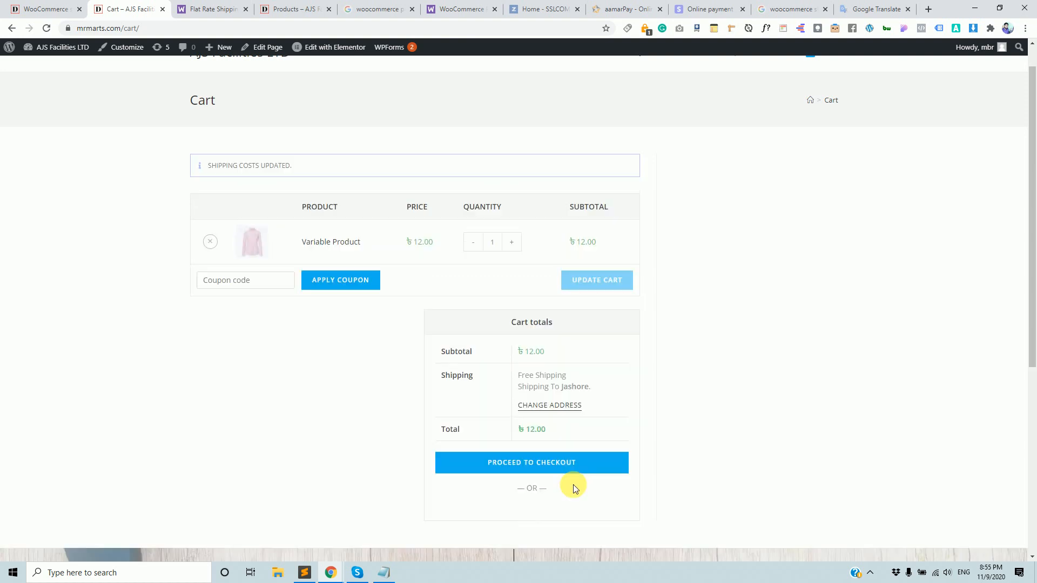
Check the cart's Free Shipping line and ৳12.00 item price.
{"action": "left_click_drag", "start_coordinate": [517, 375], "coordinate": [559, 377]}
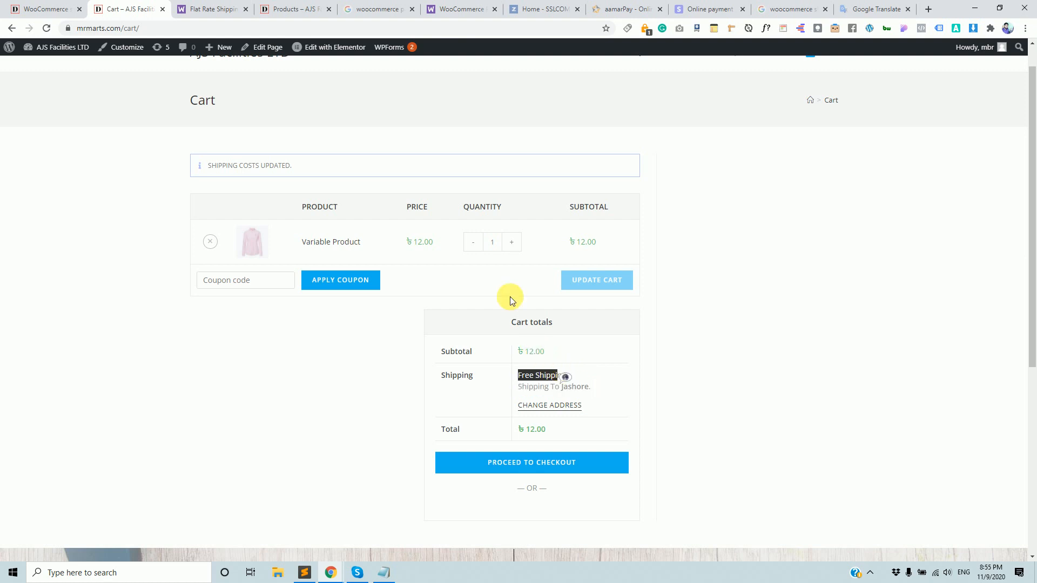
{"action": "double_click", "coordinate": [427, 241]}
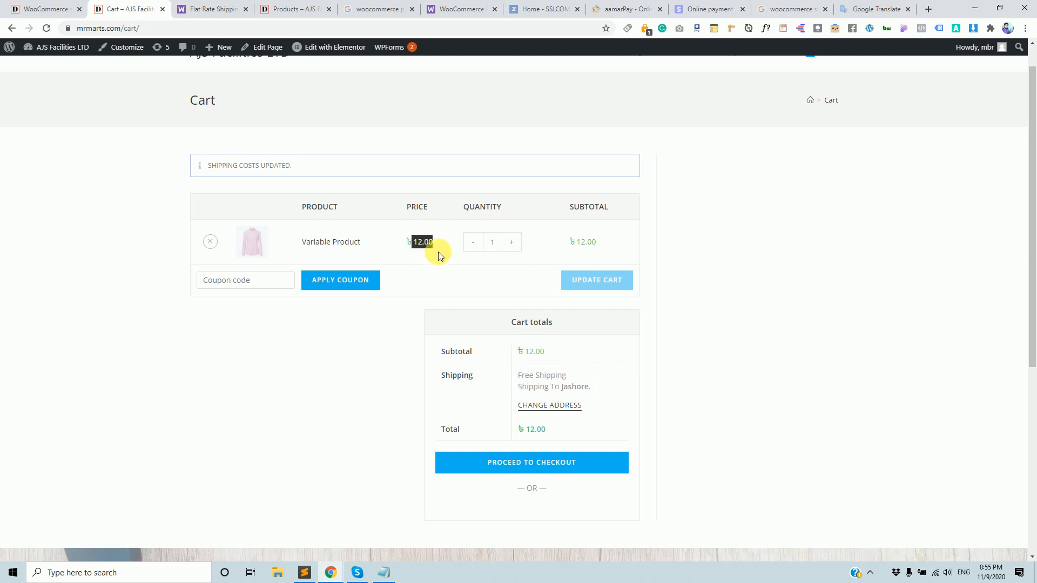
{"action": "left_click", "coordinate": [413, 242]}
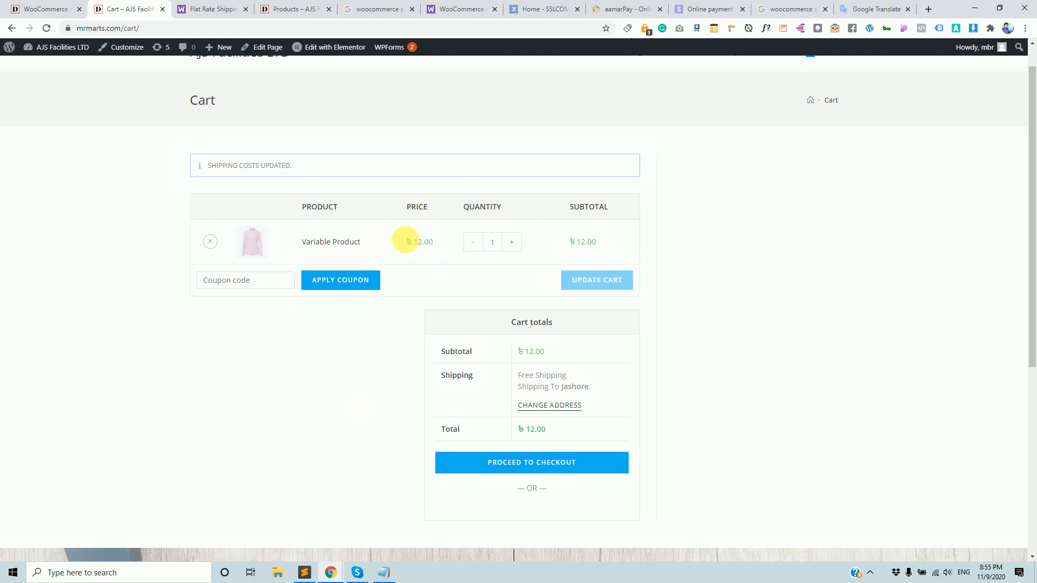
{"action": "left_click_drag", "start_coordinate": [402, 242], "coordinate": [433, 242]}
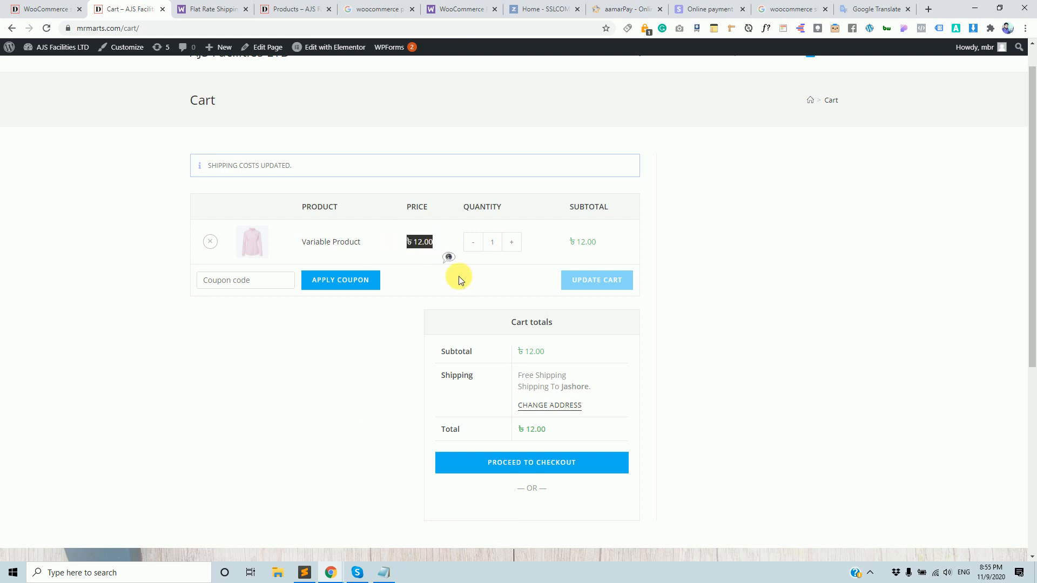
{"action": "left_click", "coordinate": [61, 5]}
Replace the Jessore zone's flat-rate method with a Free shipping method.
{"action": "mouse_move", "coordinate": [291, 424]}
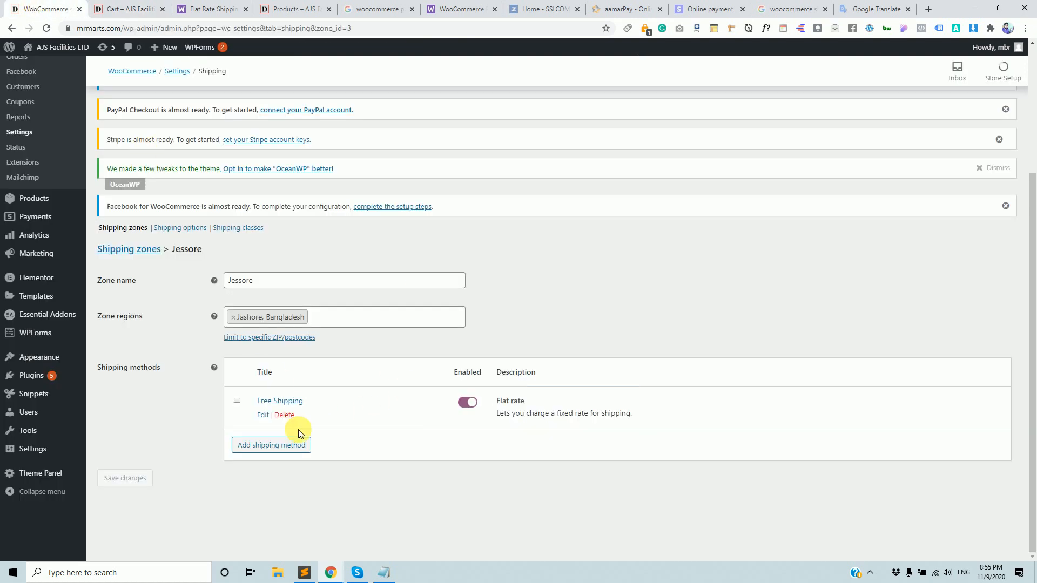
{"action": "left_click", "coordinate": [266, 416]}
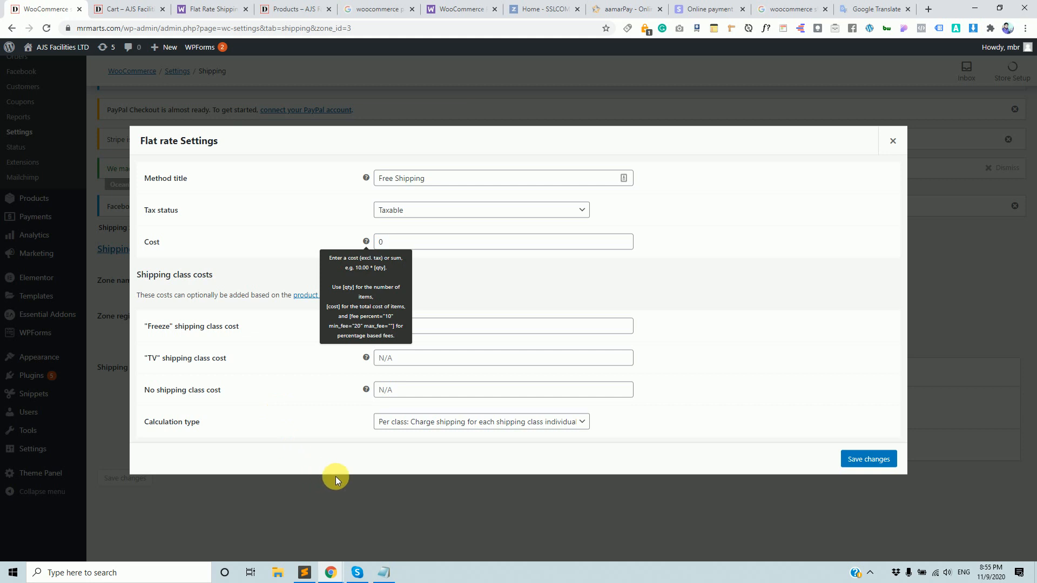
{"action": "left_click", "coordinate": [893, 142]}
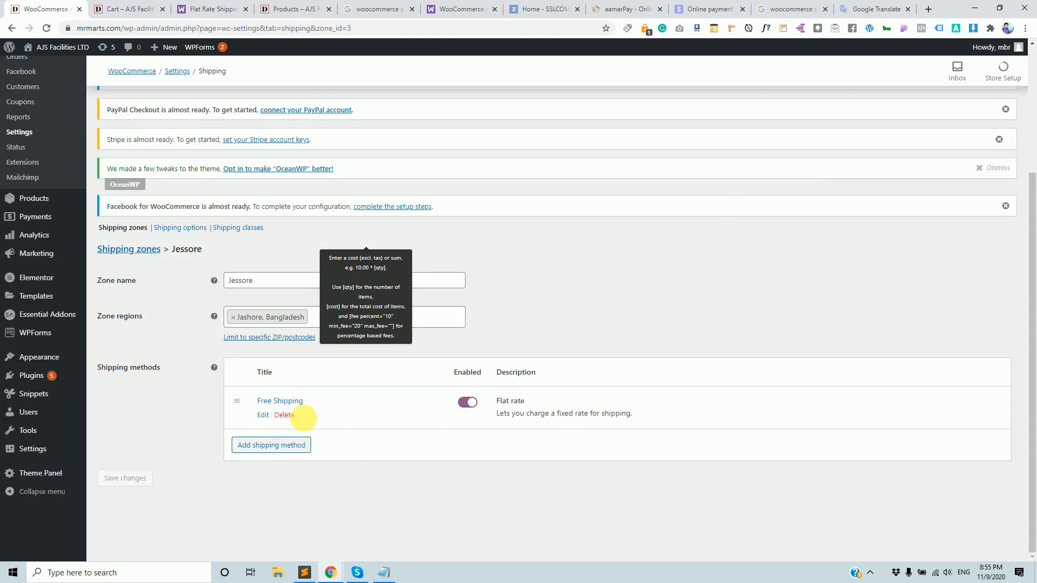
{"action": "left_click", "coordinate": [285, 415]}
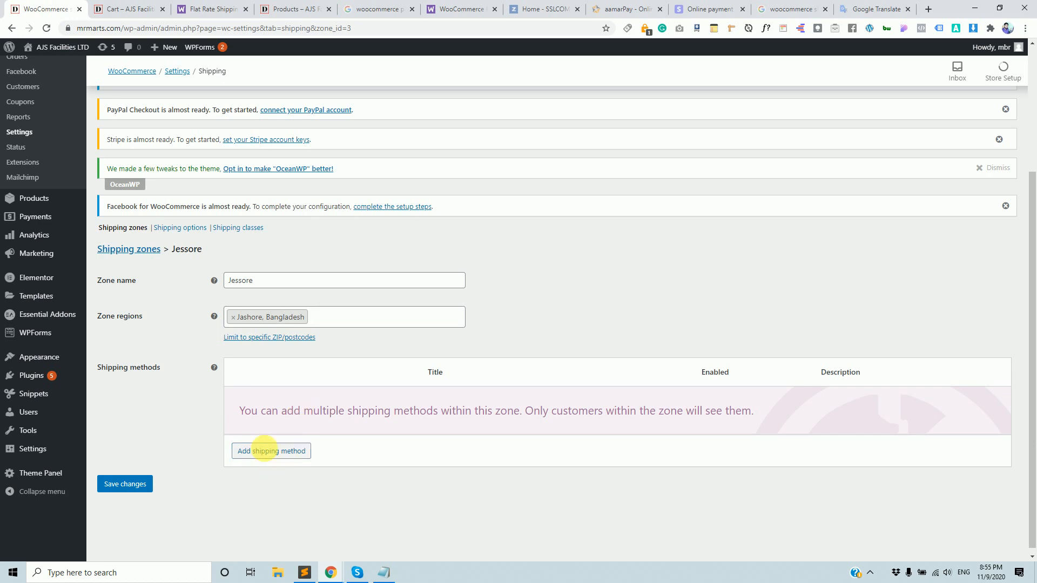
{"action": "left_click", "coordinate": [267, 451]}
{"action": "left_click", "coordinate": [513, 302]}
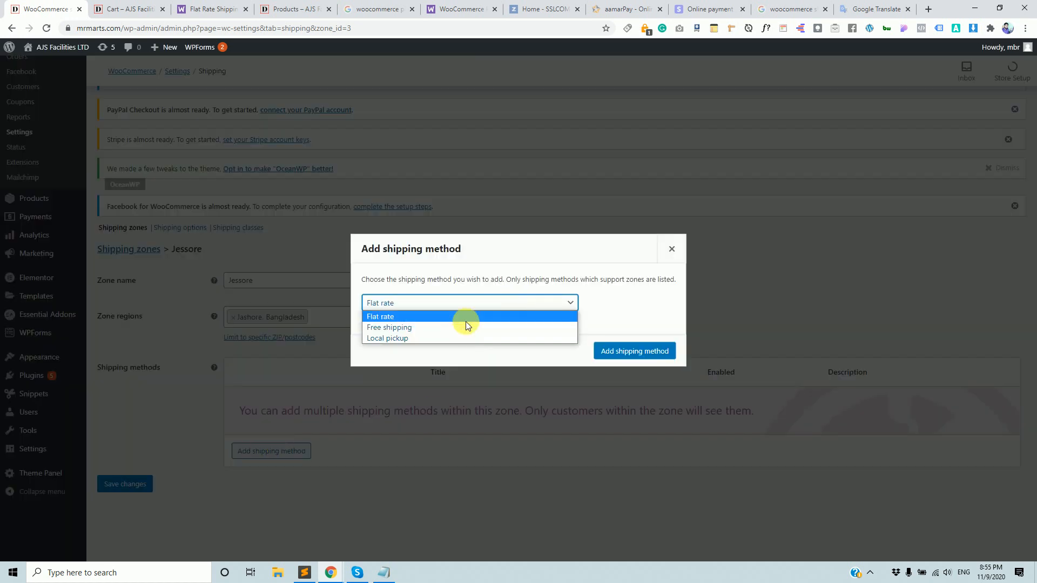
{"action": "left_click", "coordinate": [461, 327]}
{"action": "left_click", "coordinate": [627, 352]}
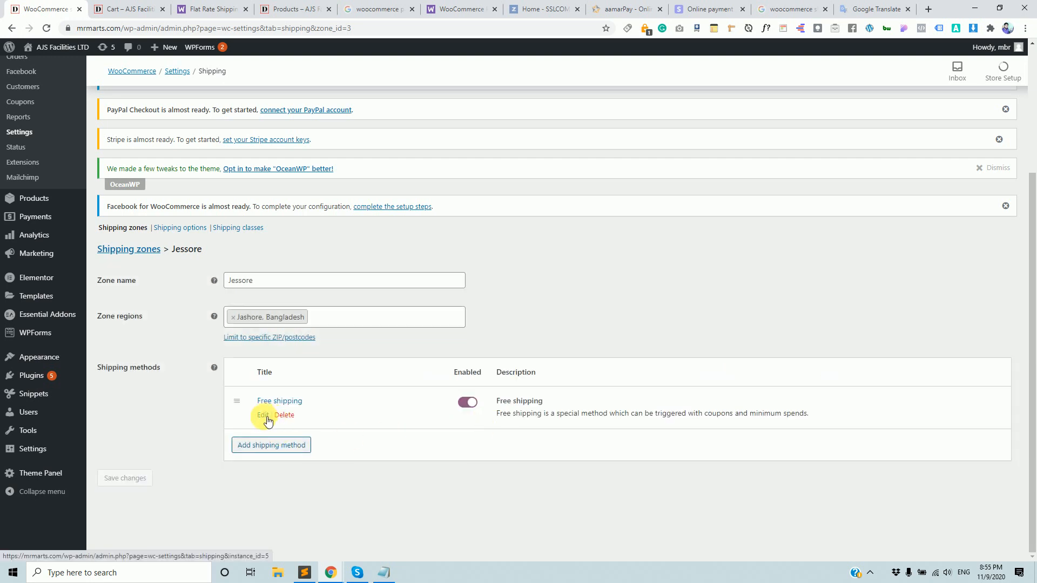
Require a 1000 minimum order amount for Free shipping, save, and reload the cart.
{"action": "left_click", "coordinate": [263, 416]}
{"action": "left_click", "coordinate": [455, 316]}
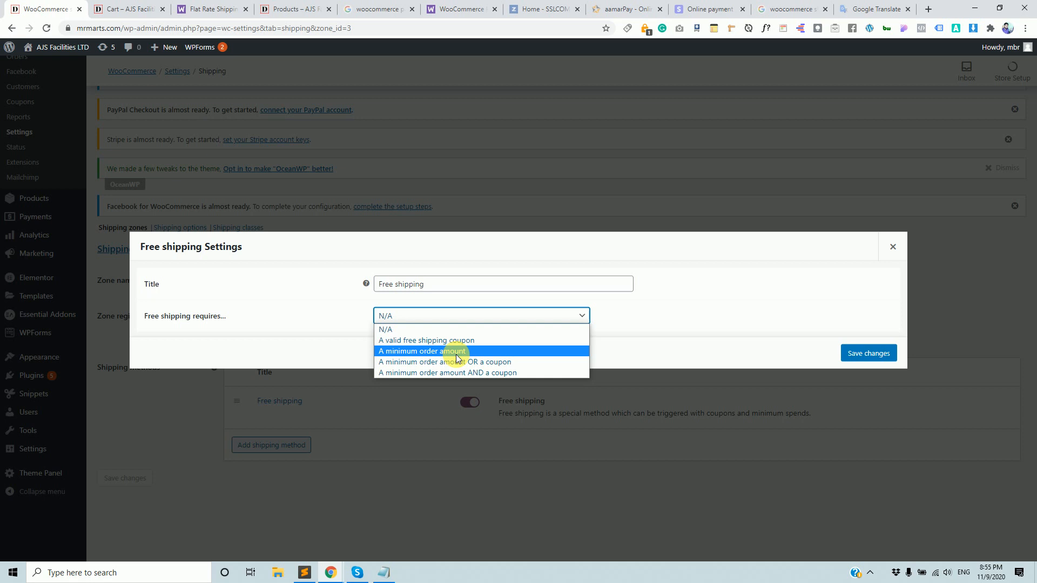
{"action": "left_click", "coordinate": [456, 352]}
{"action": "left_click_drag", "start_coordinate": [410, 317], "coordinate": [374, 313]}
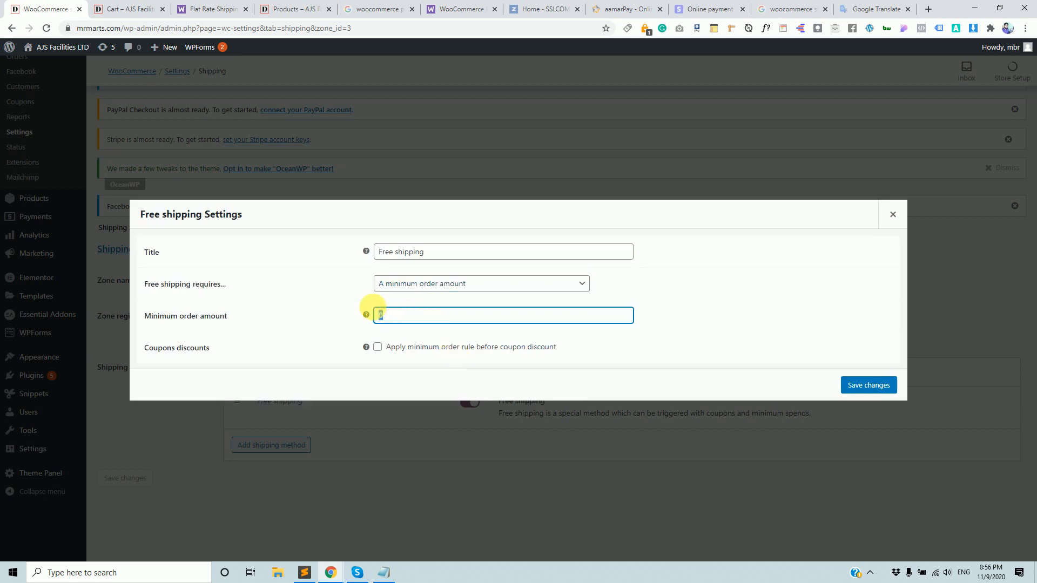
{"action": "type", "text": "1000"}
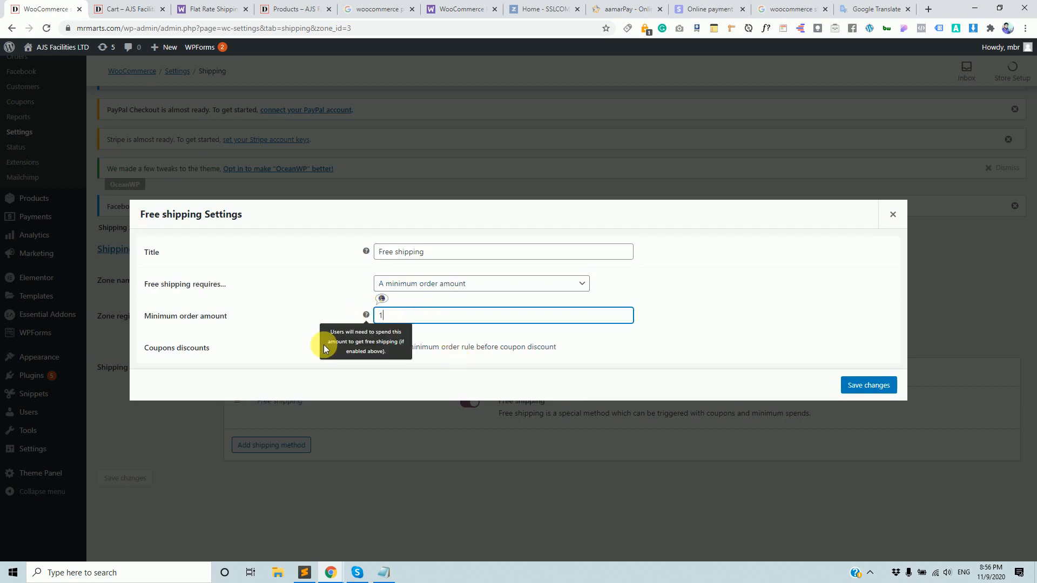
{"action": "left_click", "coordinate": [716, 314]}
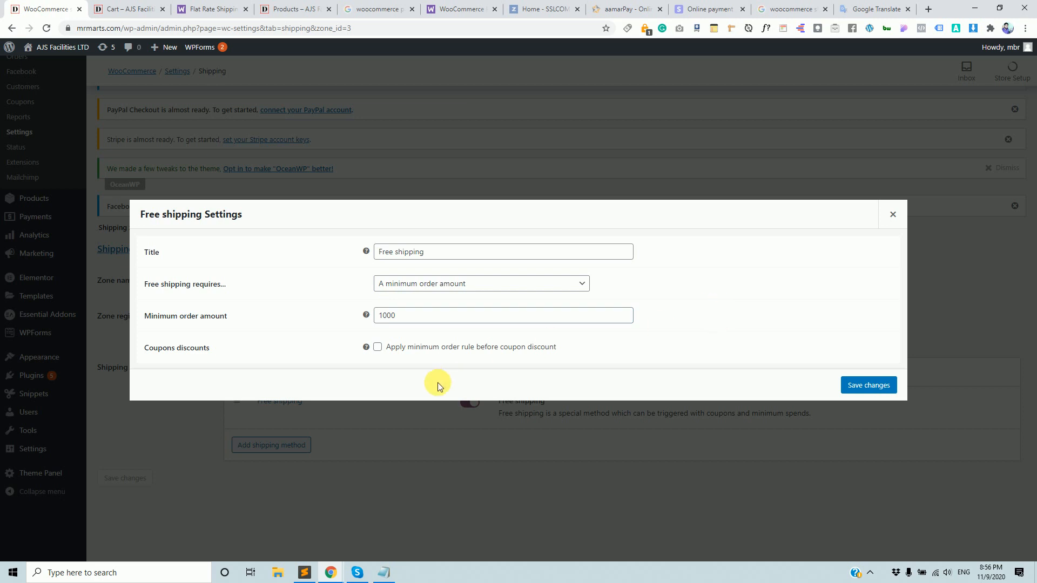
{"action": "left_click", "coordinate": [867, 386]}
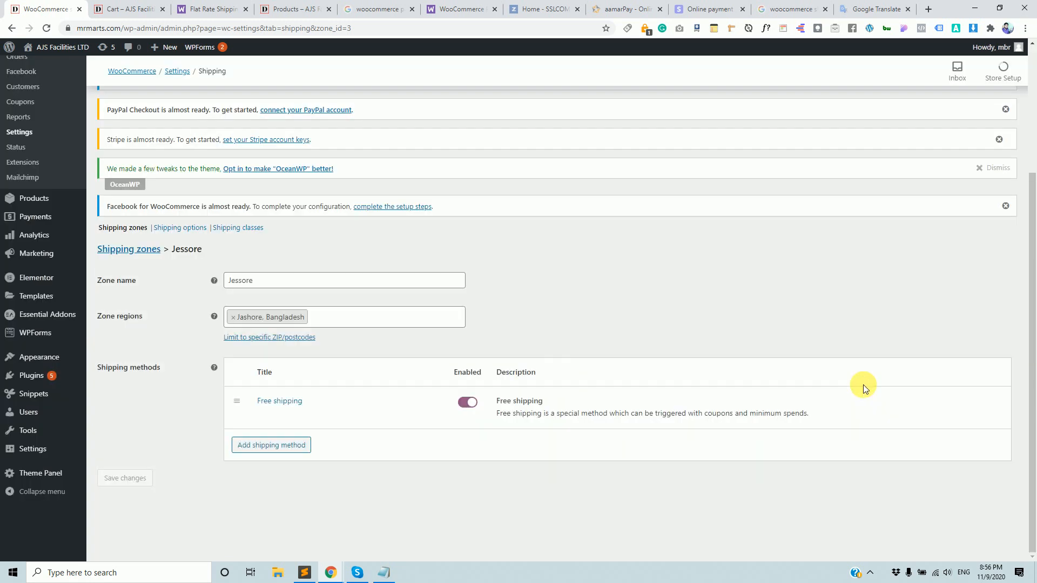
{"action": "left_click", "coordinate": [143, 15]}
{"action": "key", "text": "F5"}
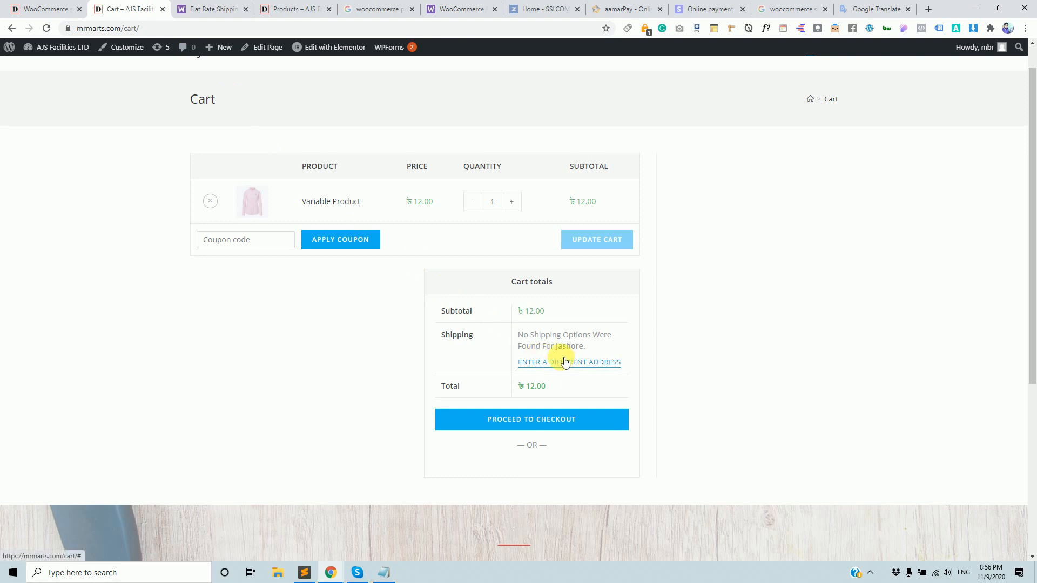
Add a Flat rate shipping method to the Jessore zone.
{"action": "left_click", "coordinate": [32, 8]}
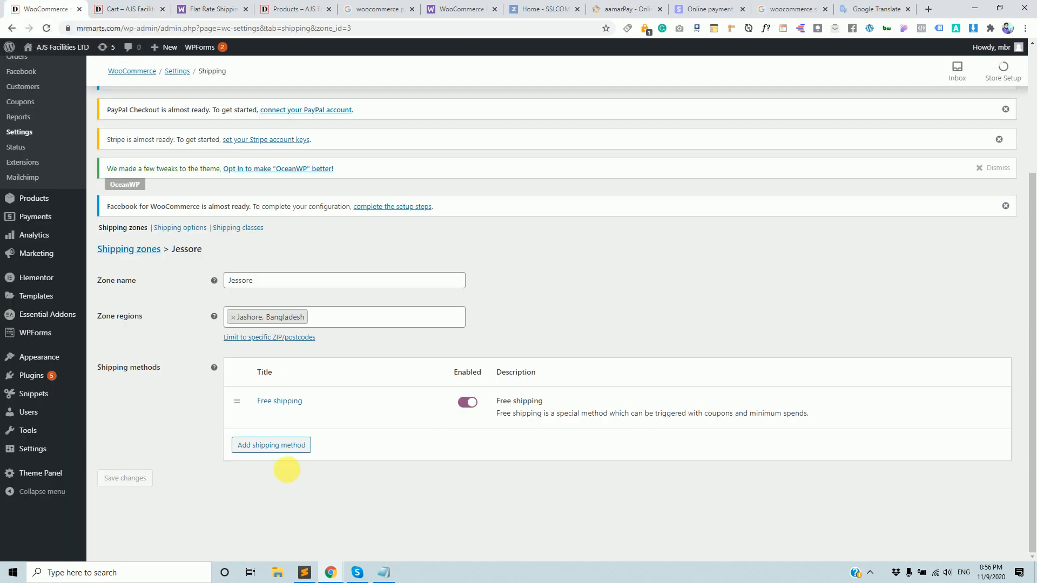
{"action": "left_click", "coordinate": [279, 453]}
{"action": "left_click", "coordinate": [529, 304]}
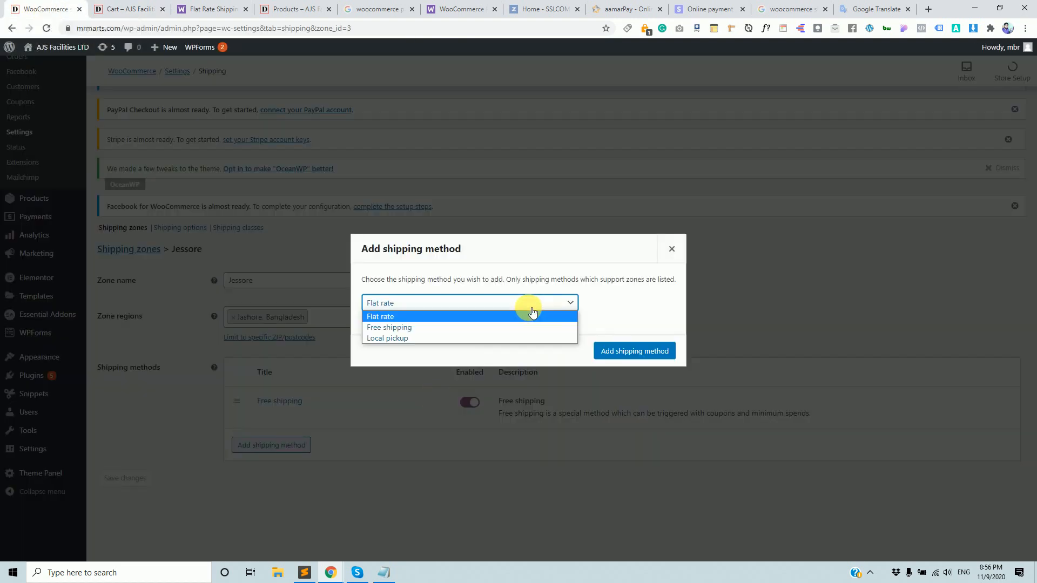
{"action": "left_click", "coordinate": [640, 339]}
{"action": "left_click", "coordinate": [636, 351]}
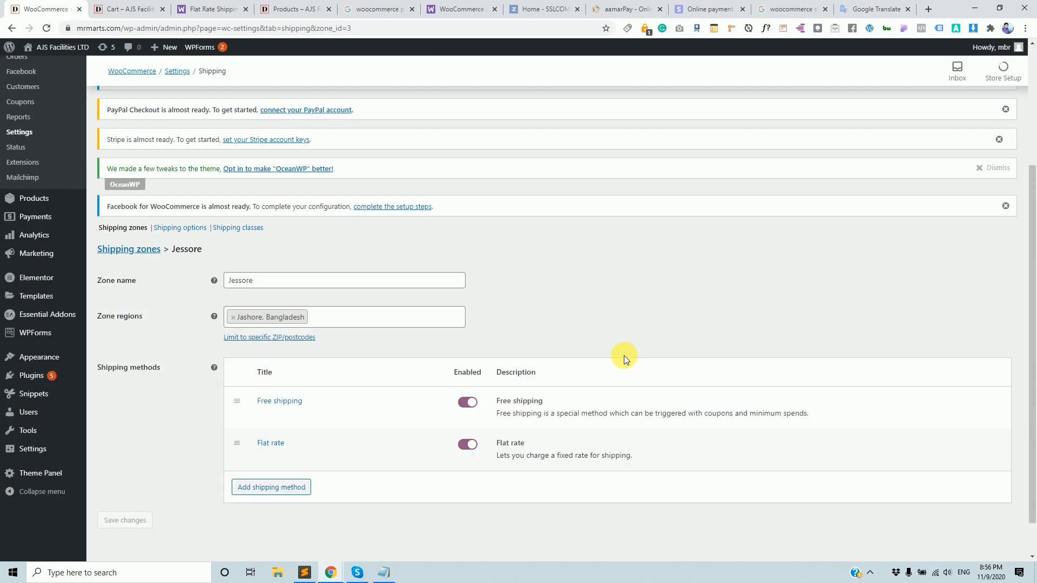
Set the Flat rate cost to 50, save, and reload the cart.
{"action": "left_click", "coordinate": [265, 457]}
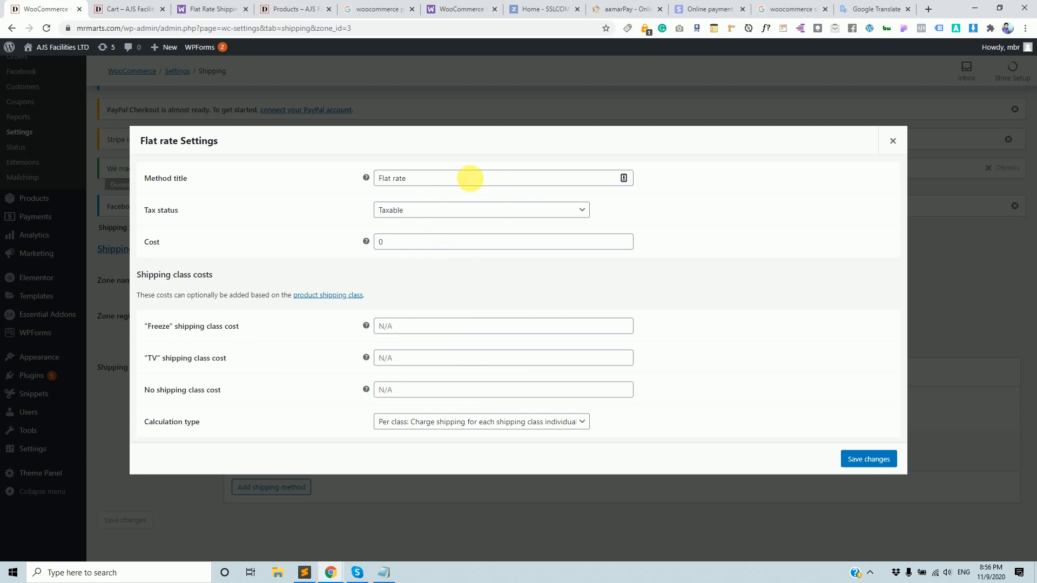
{"action": "left_click_drag", "start_coordinate": [412, 241], "coordinate": [335, 241]}
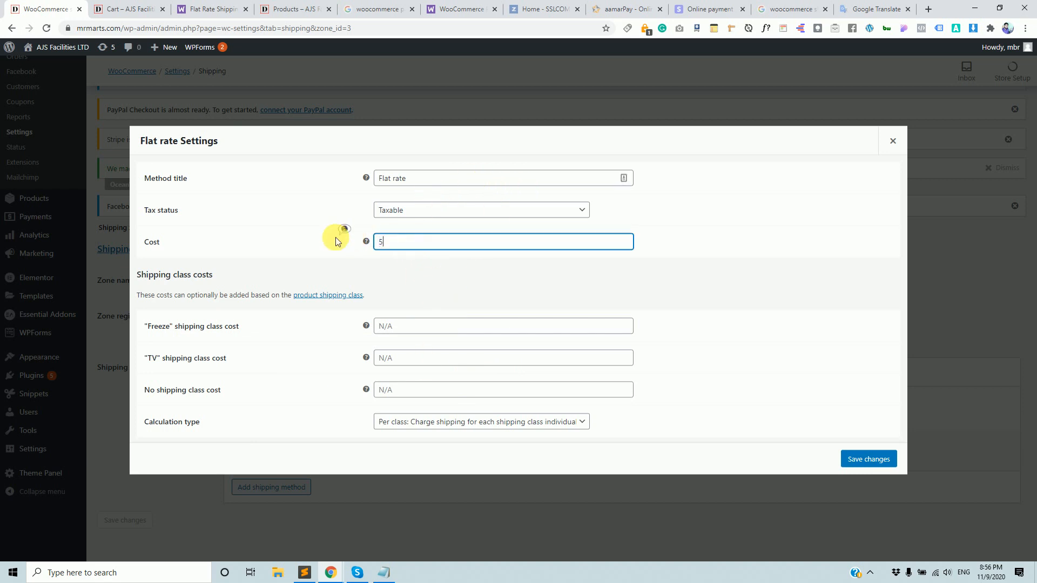
{"action": "left_click", "coordinate": [863, 462]}
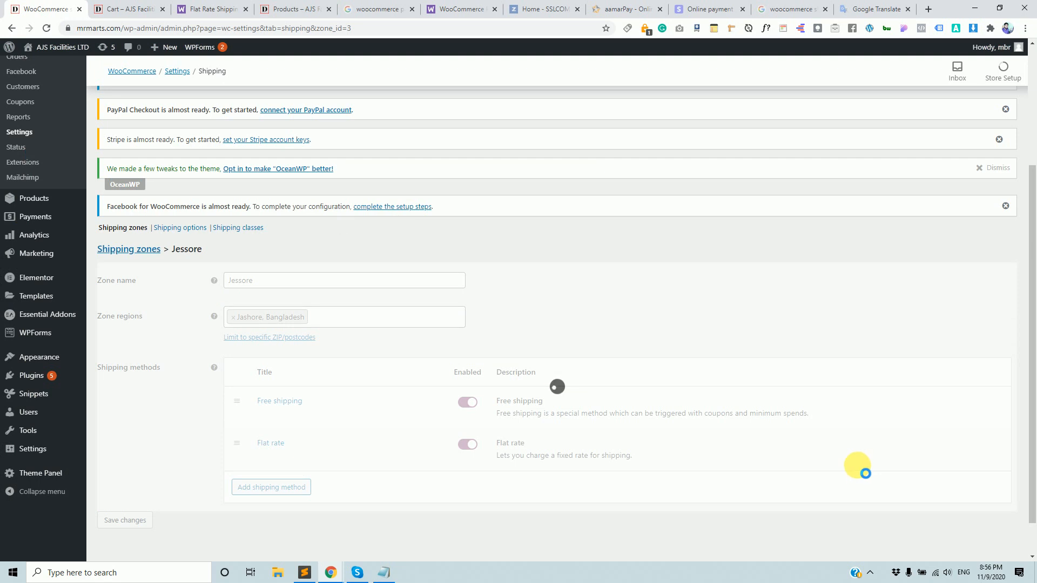
{"action": "left_click", "coordinate": [142, 9]}
{"action": "key", "text": "F5"}
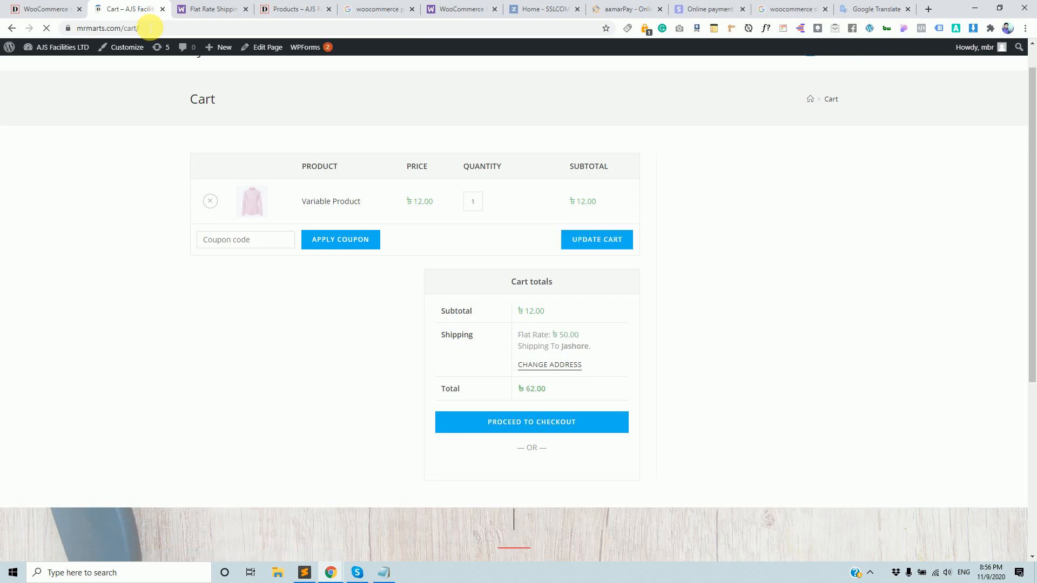
Change the cart item quantity to 20 and update the cart.
{"action": "double_click", "coordinate": [567, 334]}
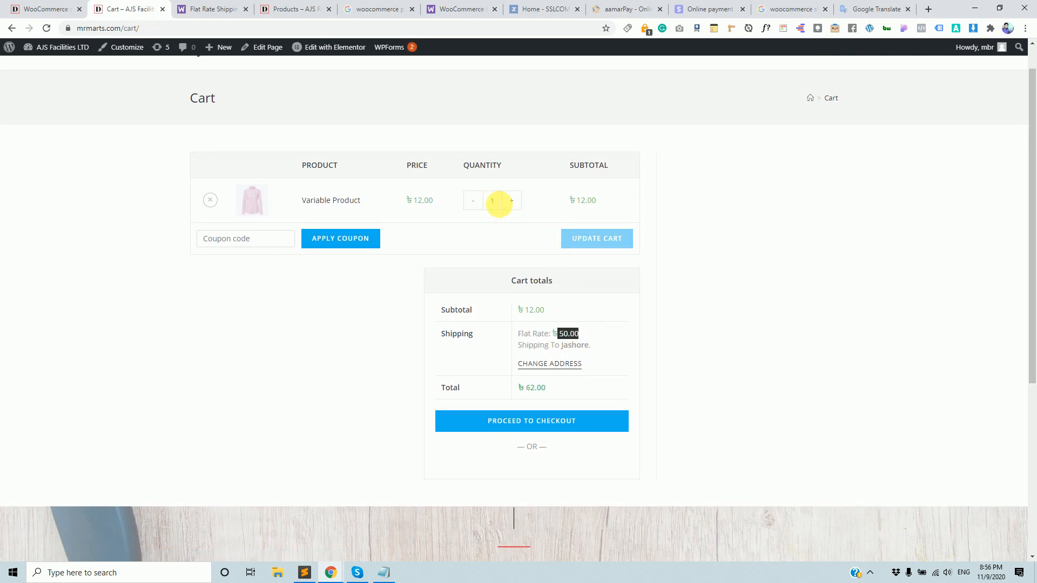
{"action": "triple_click", "coordinate": [511, 200]}
{"action": "double_click", "coordinate": [512, 205]}
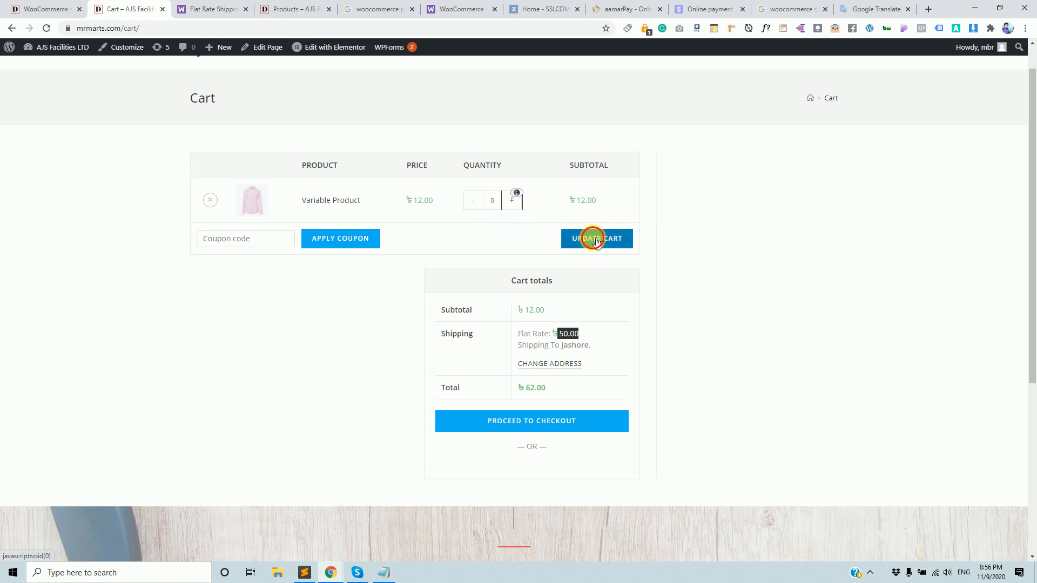
{"action": "left_click", "coordinate": [596, 238]}
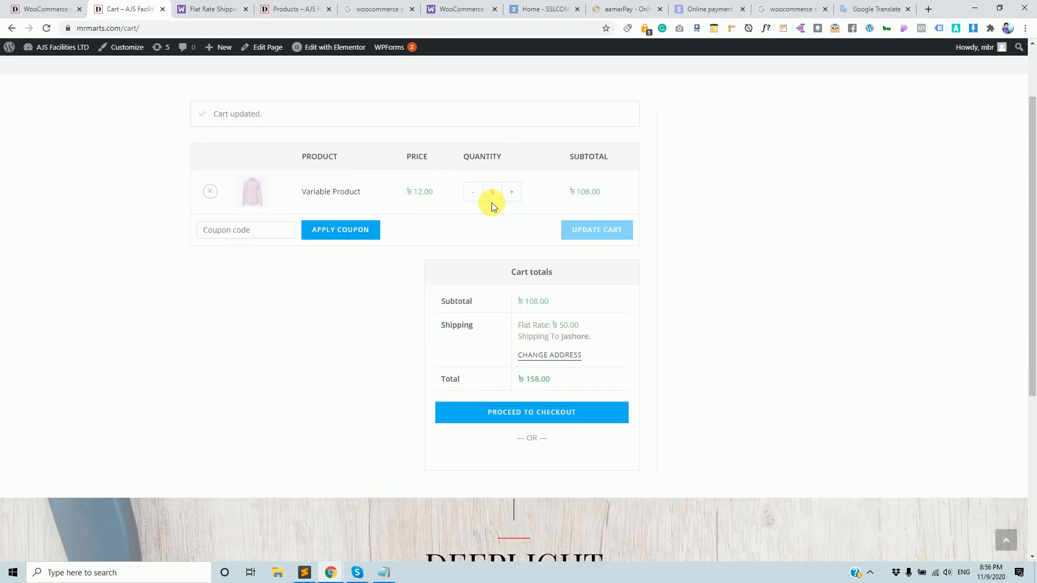
{"action": "type", "text": "20"}
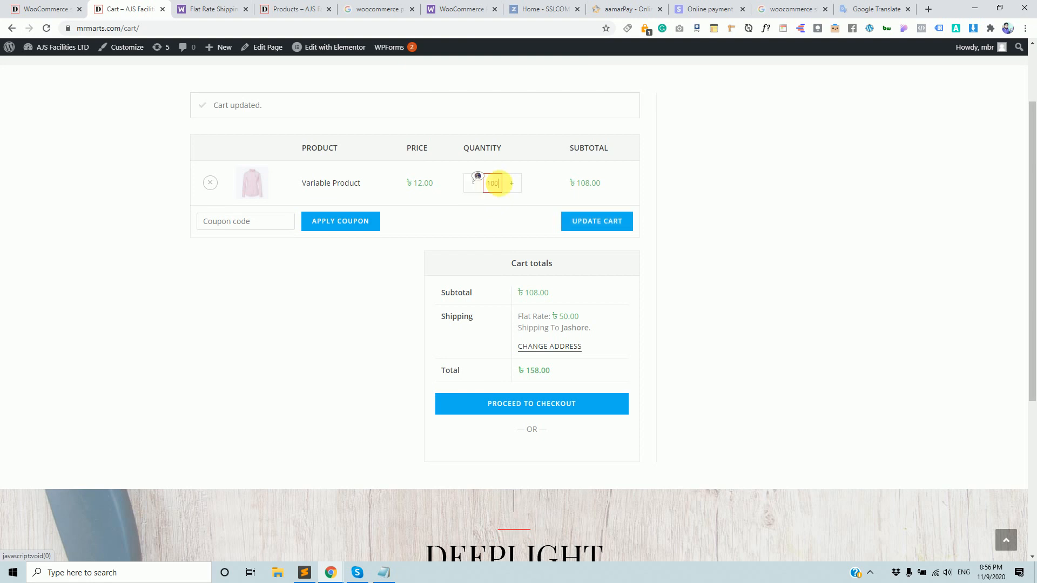
{"action": "left_click", "coordinate": [593, 219]}
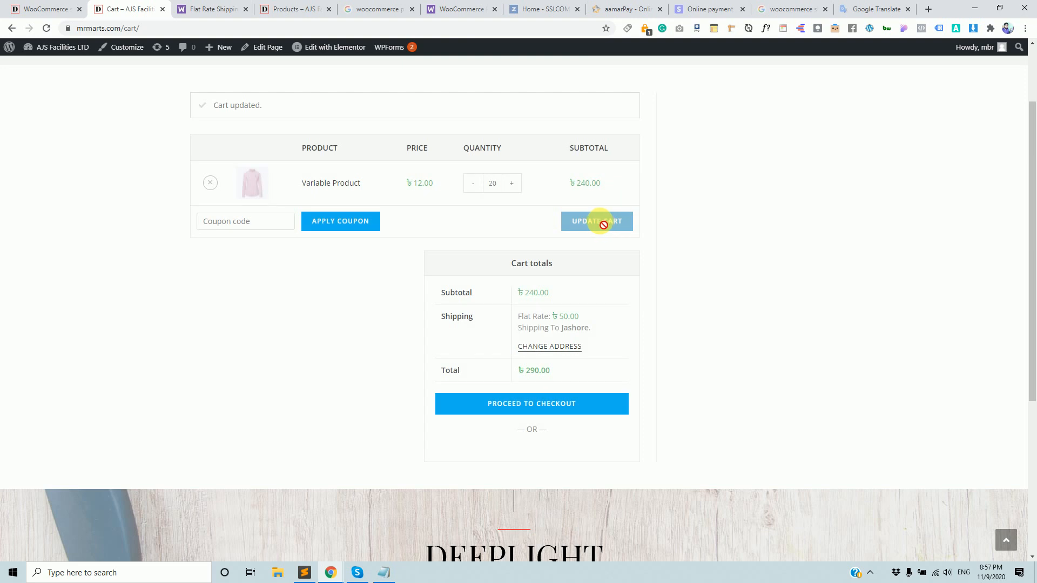
Recalculate cart shipping with Jashore as the district.
{"action": "left_click", "coordinate": [551, 348]}
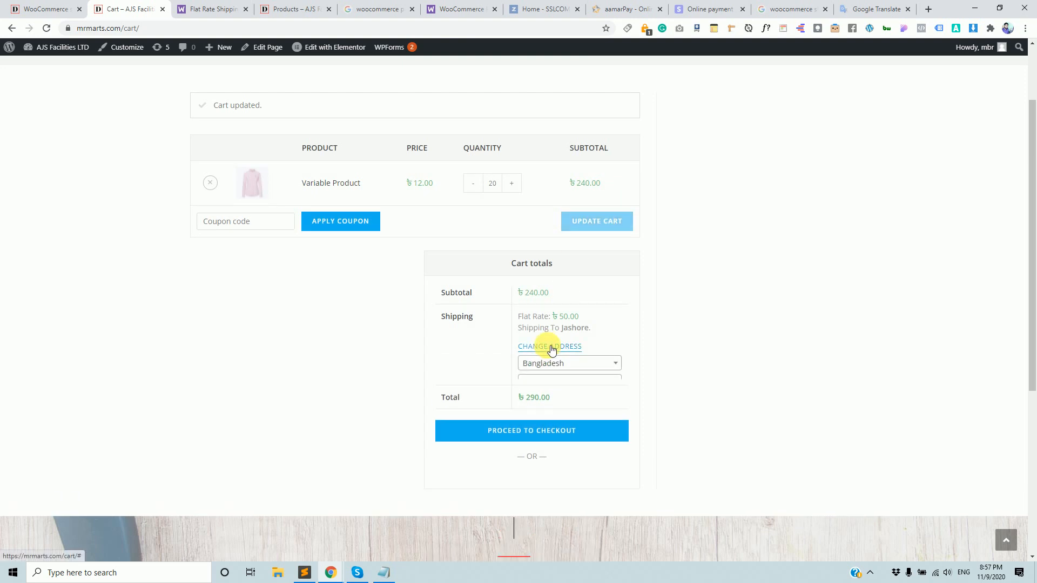
{"action": "left_click", "coordinate": [564, 389]}
{"action": "left_click", "coordinate": [562, 405]}
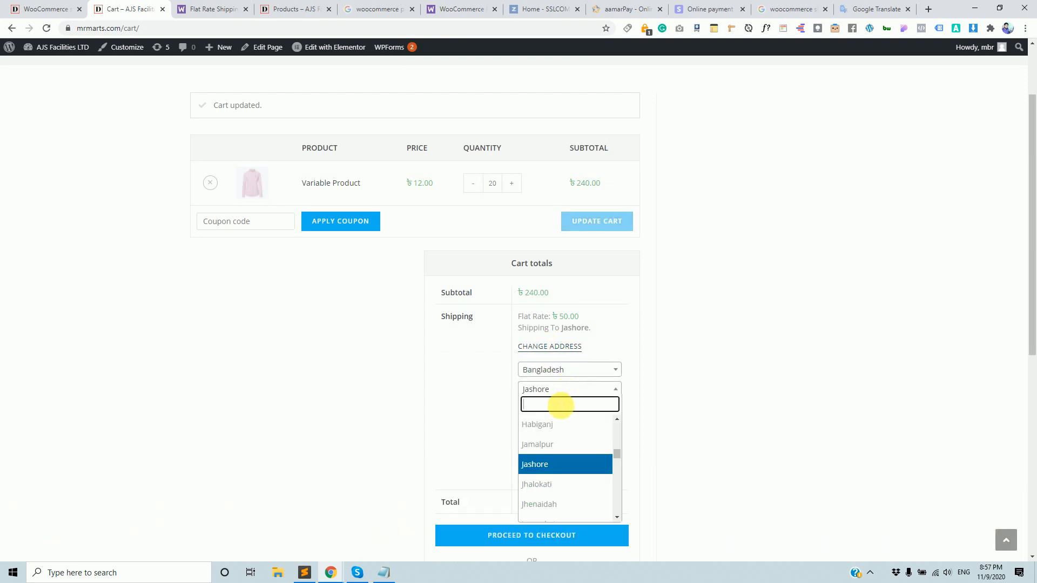
{"action": "type", "text": "ja"}
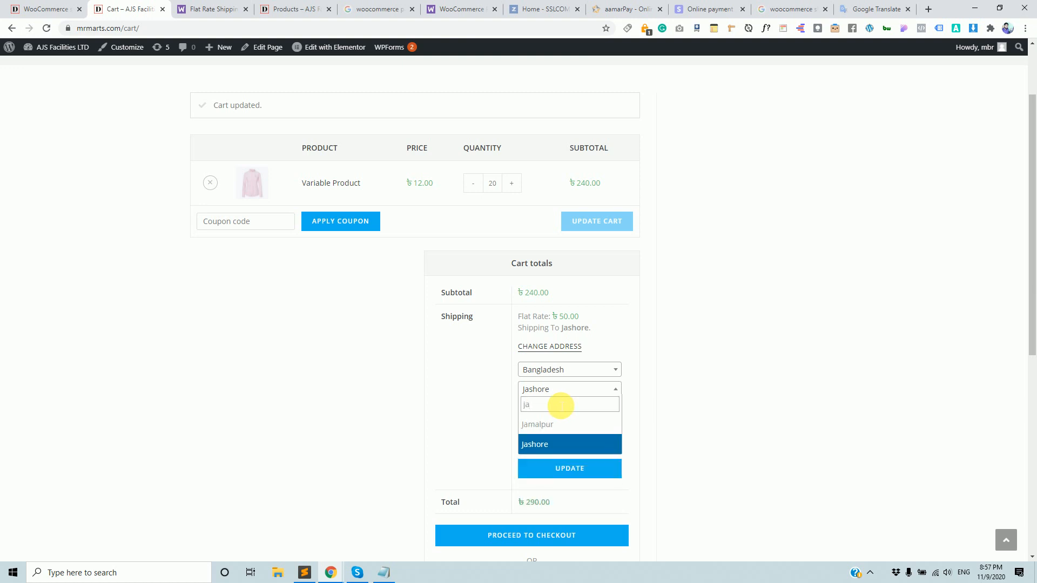
{"action": "left_click", "coordinate": [554, 445]}
{"action": "left_click", "coordinate": [578, 472]}
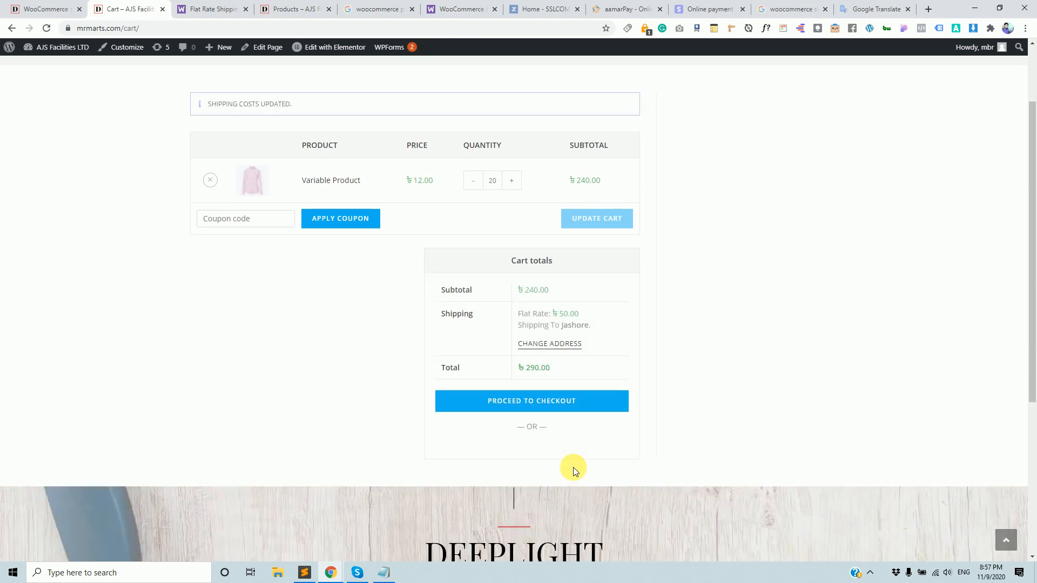
Set the cart quantity back to 1 and update the cart.
{"action": "double_click", "coordinate": [493, 181]}
{"action": "type", "text": "1"}
{"action": "left_click", "coordinate": [471, 191]}
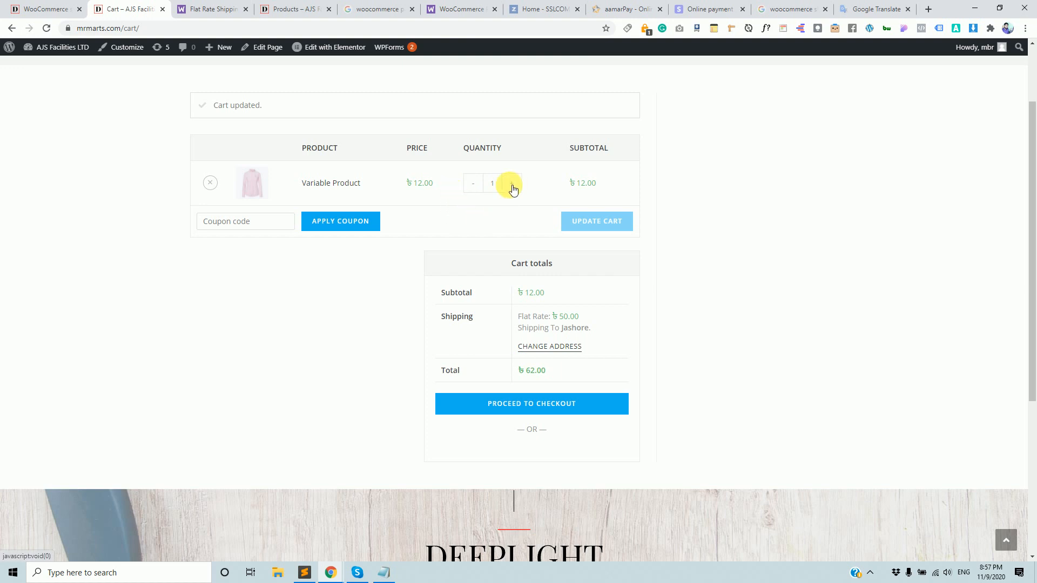
{"action": "left_click", "coordinate": [48, 10]}
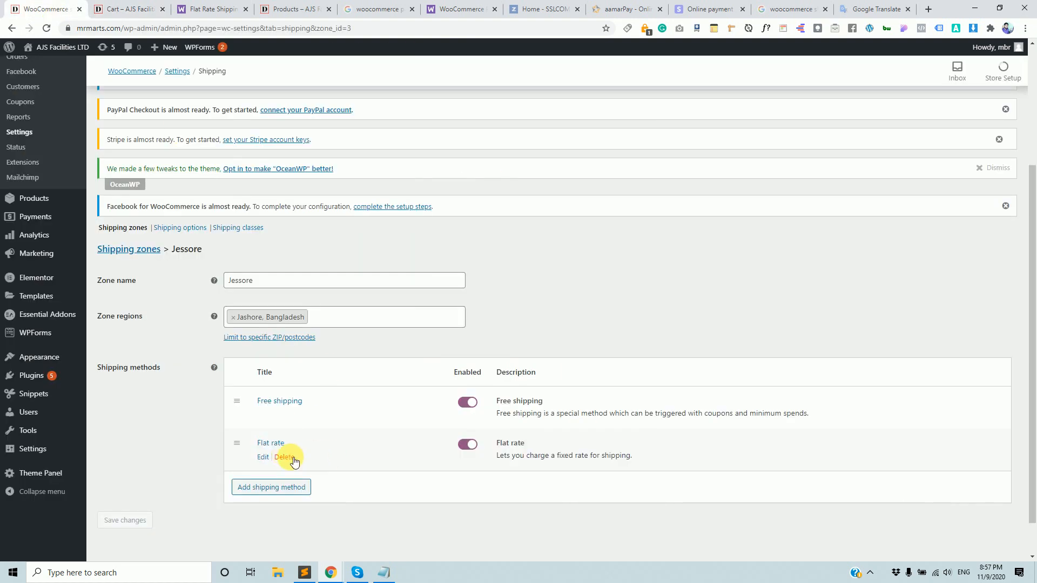
Delete Flat rate from the Jessore zone, save, and recheck the cart's shipping options.
{"action": "left_click", "coordinate": [293, 459]}
{"action": "left_click", "coordinate": [116, 475]}
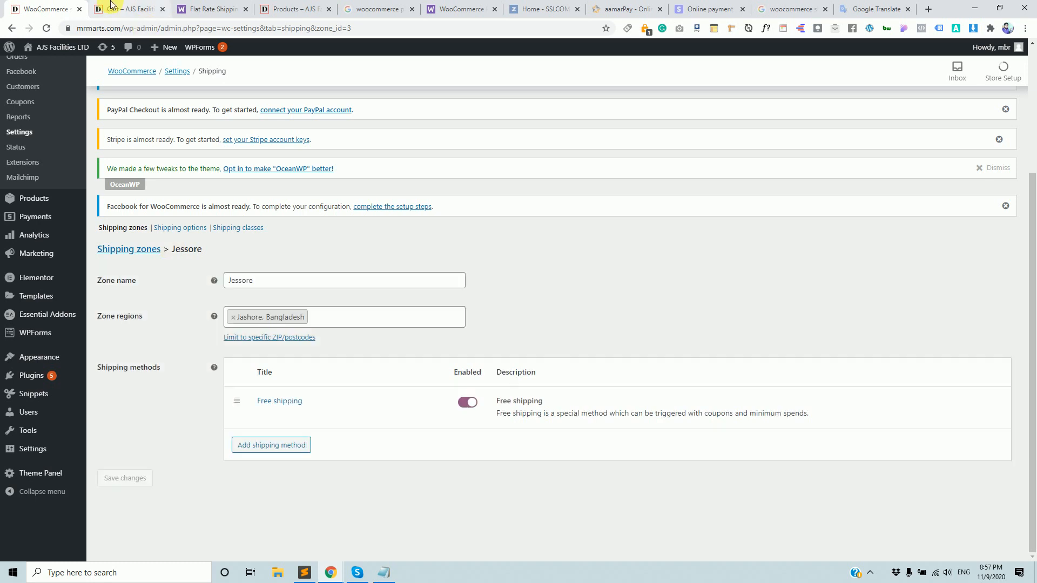
{"action": "left_click", "coordinate": [112, 5]}
{"action": "left_click", "coordinate": [163, 29]}
{"action": "key", "text": "Return"}
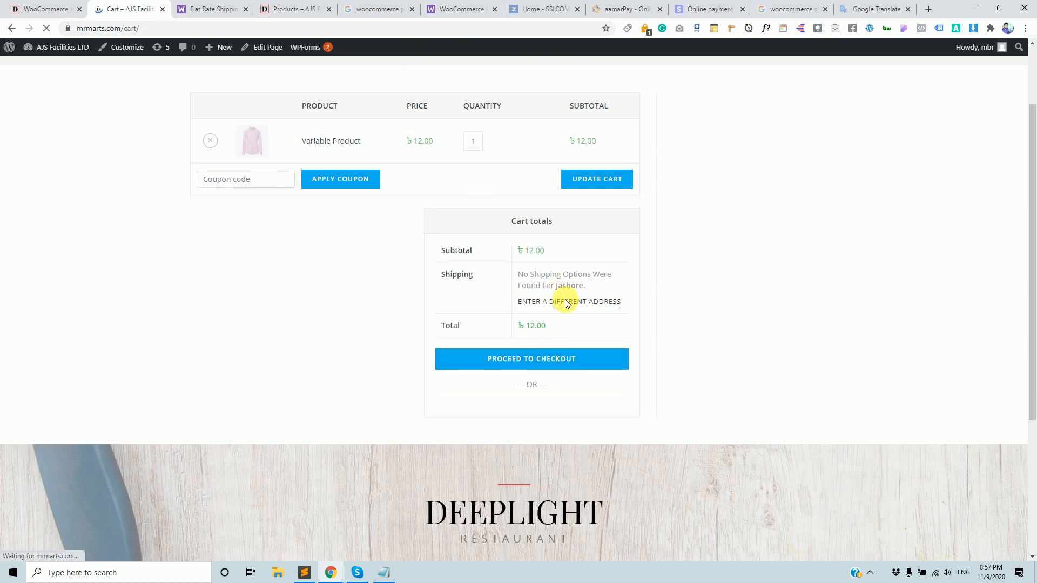
{"action": "left_click", "coordinate": [569, 301]}
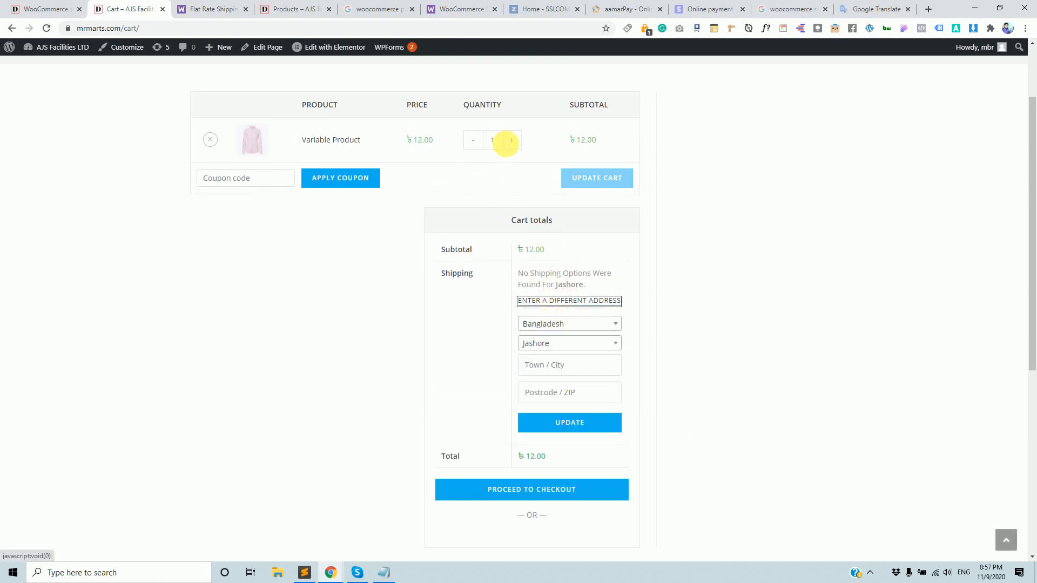
Apply Free shipping's minimum order rule before coupon discounts, save, and recheck the cart.
{"action": "left_click", "coordinate": [46, 9]}
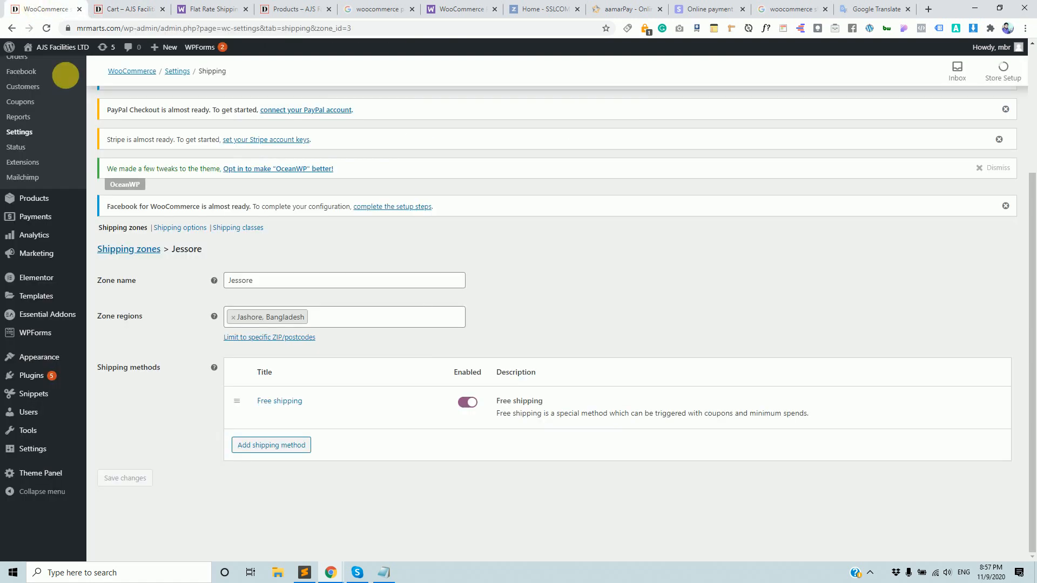
{"action": "left_click", "coordinate": [261, 413]}
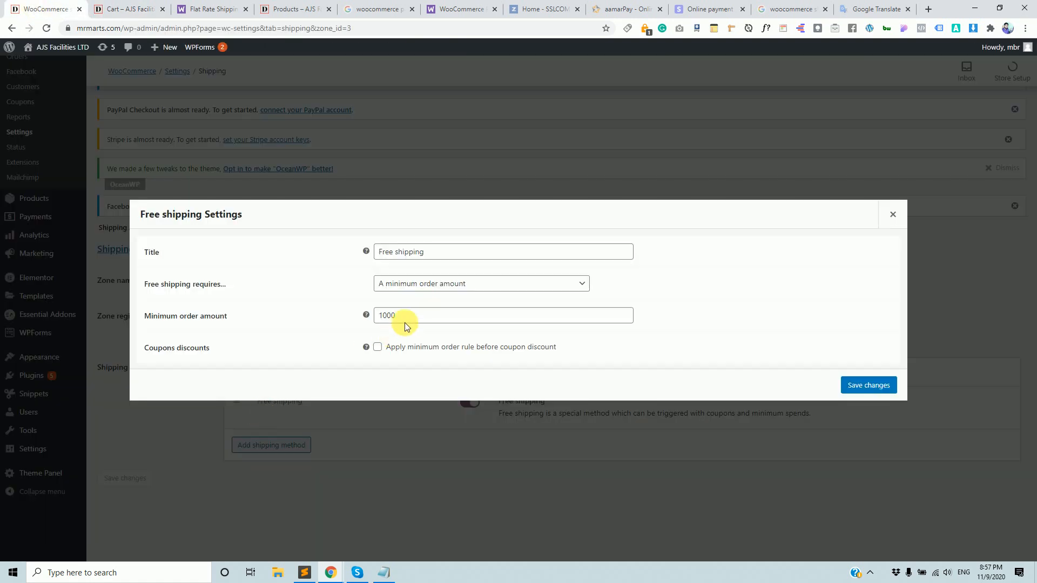
{"action": "left_click", "coordinate": [378, 348]}
{"action": "left_click", "coordinate": [875, 389]}
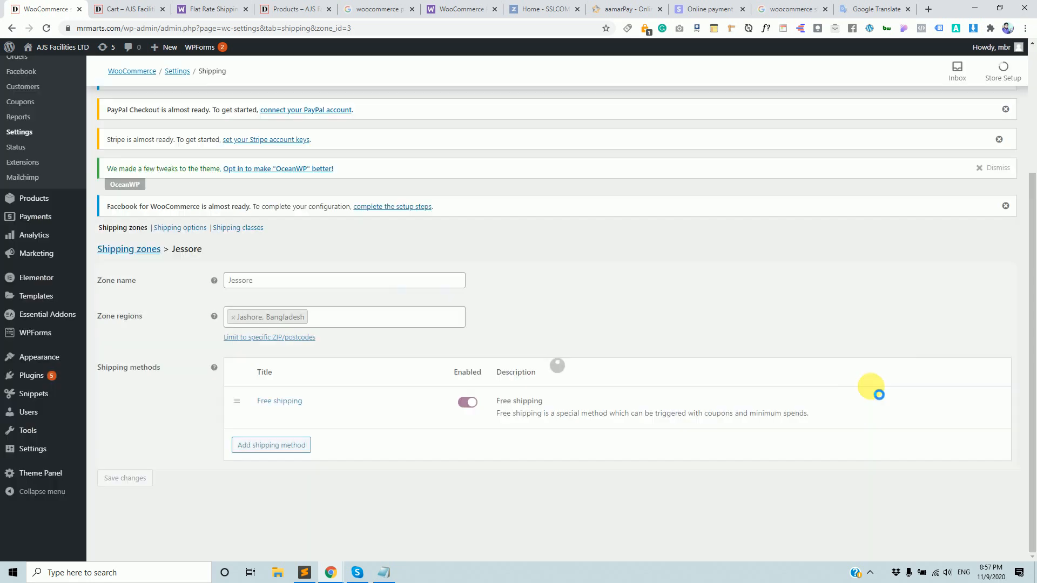
{"action": "left_click", "coordinate": [155, 8]}
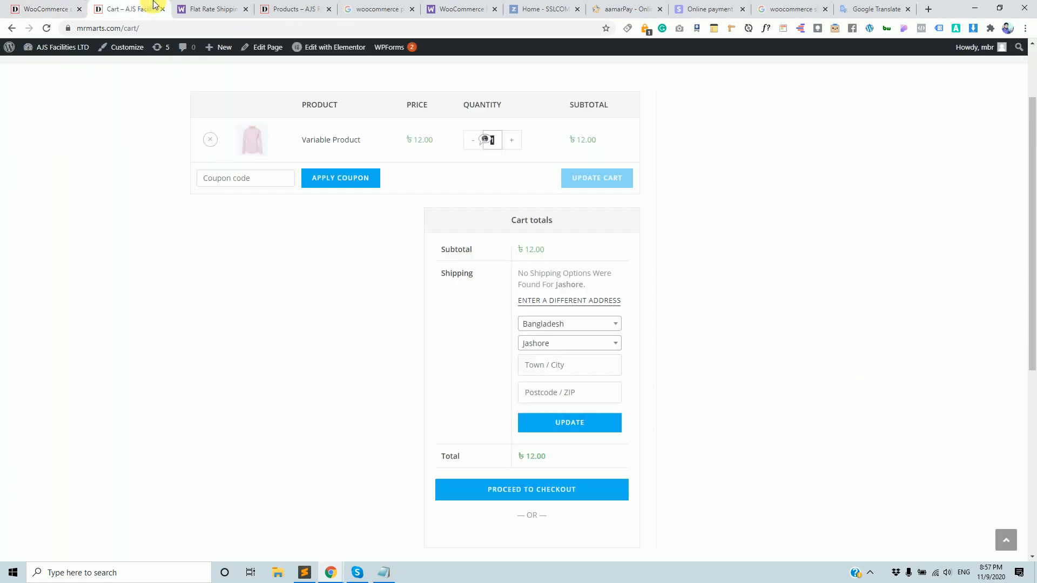
{"action": "left_click", "coordinate": [160, 27]}
{"action": "key", "text": "Return"}
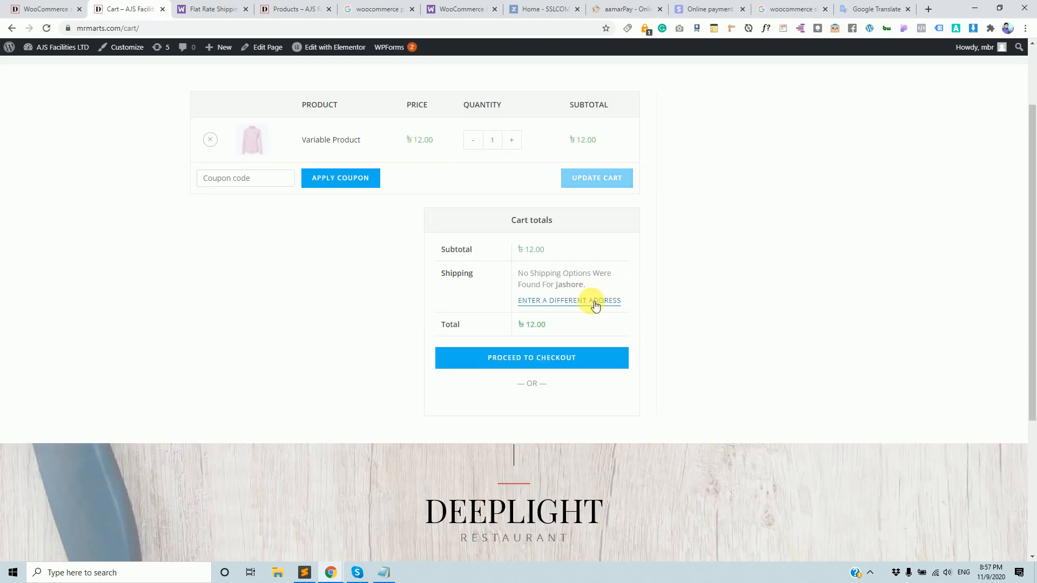
{"action": "left_click", "coordinate": [594, 302]}
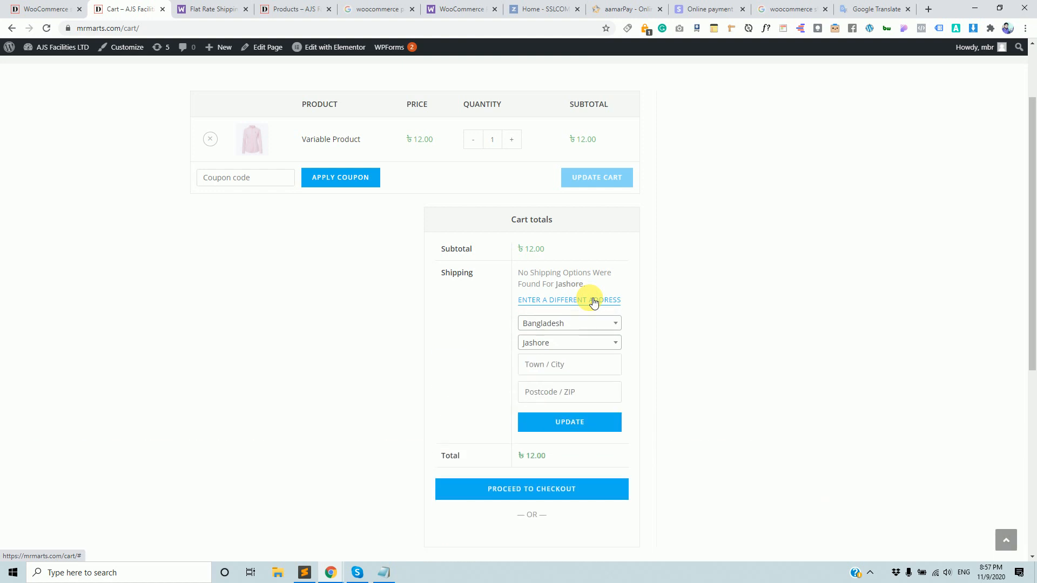
Keep Free shipping's 1000 minimum order amount requirement and save the settings.
{"action": "left_click", "coordinate": [28, 8]}
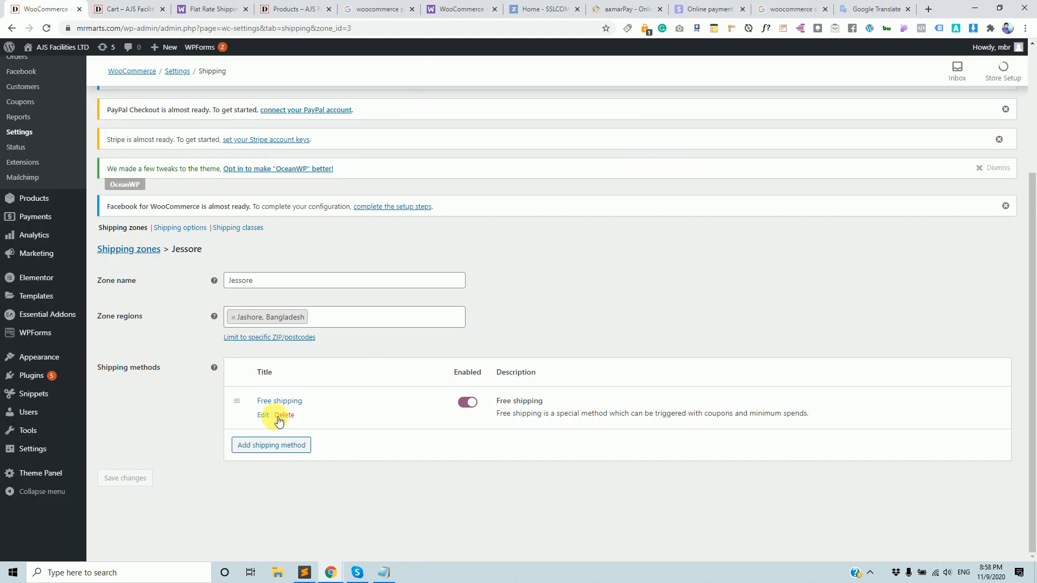
{"action": "left_click", "coordinate": [263, 415]}
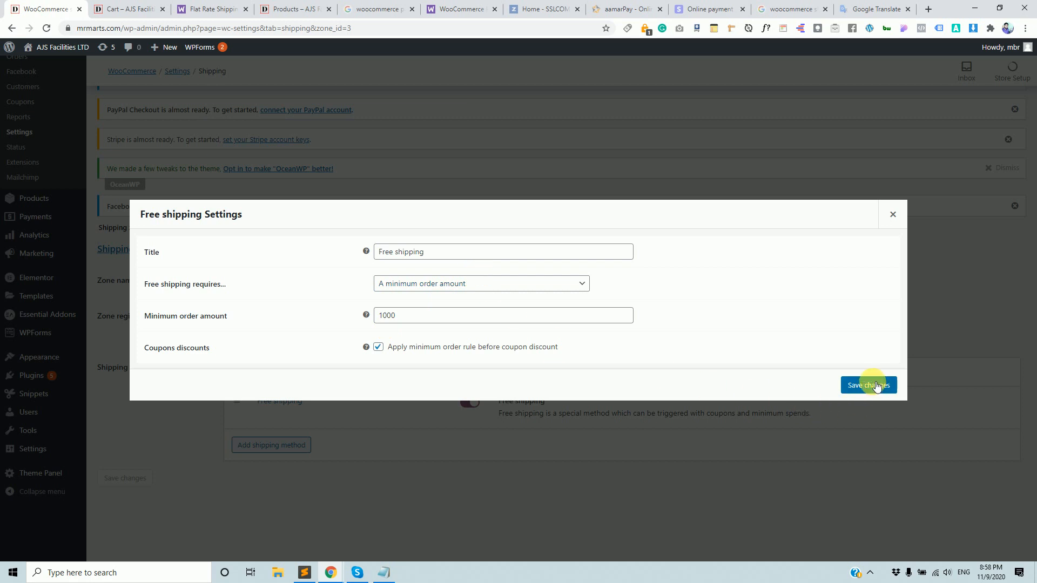
{"action": "double_click", "coordinate": [439, 319]}
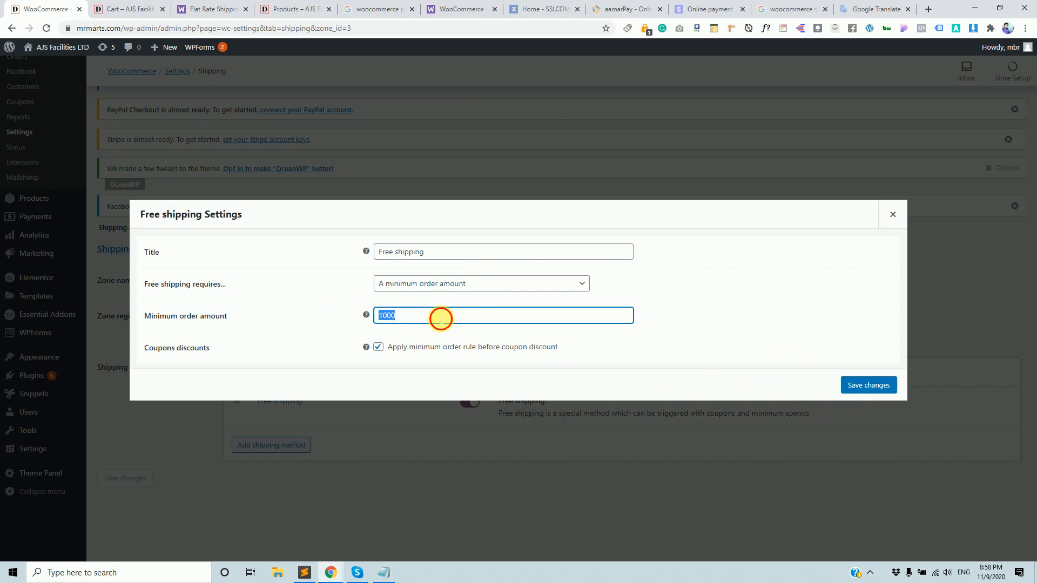
{"action": "left_click", "coordinate": [579, 290]}
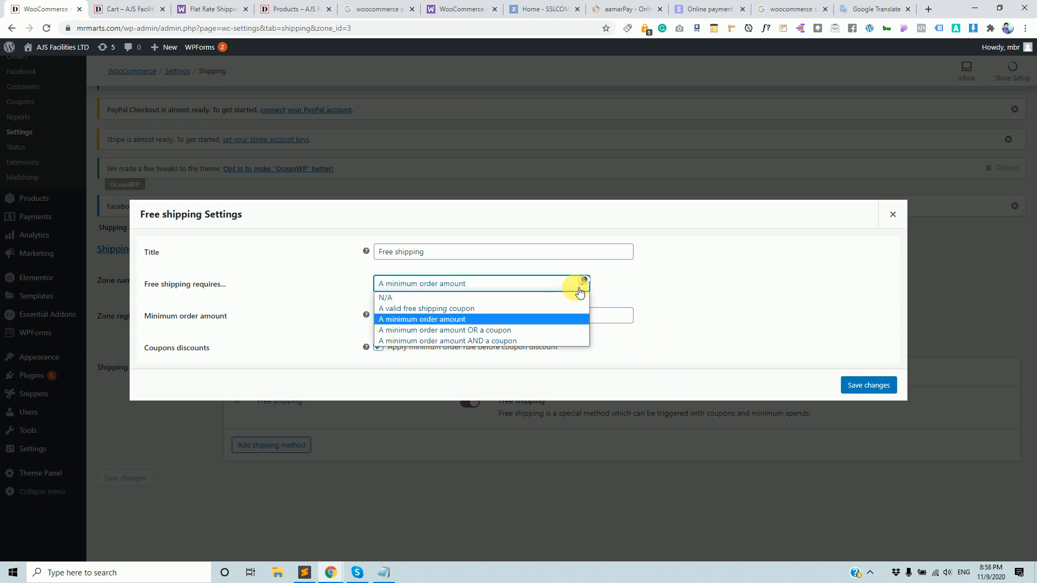
{"action": "left_click", "coordinate": [842, 384]}
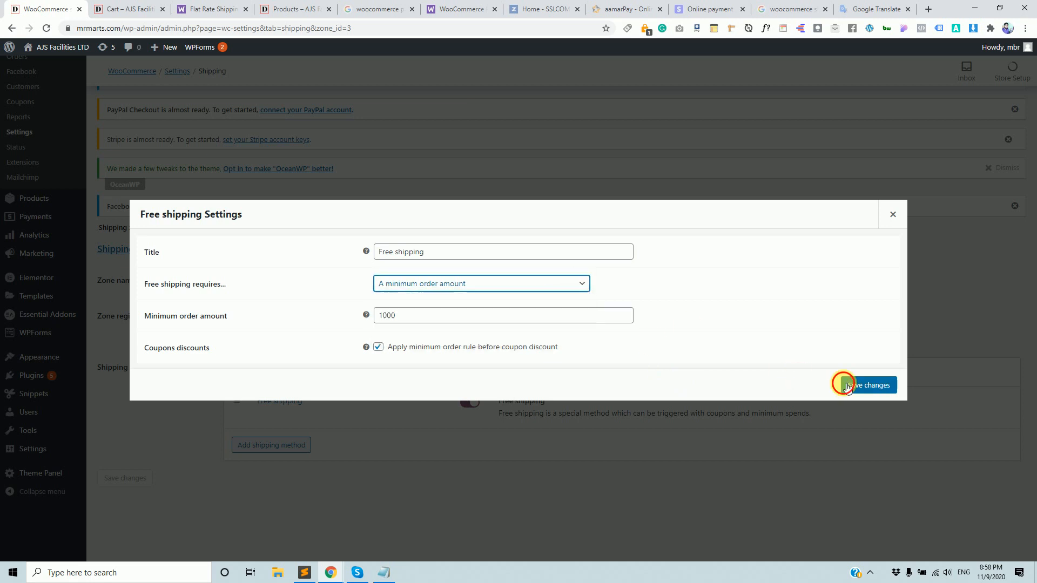
{"action": "left_click", "coordinate": [843, 385]}
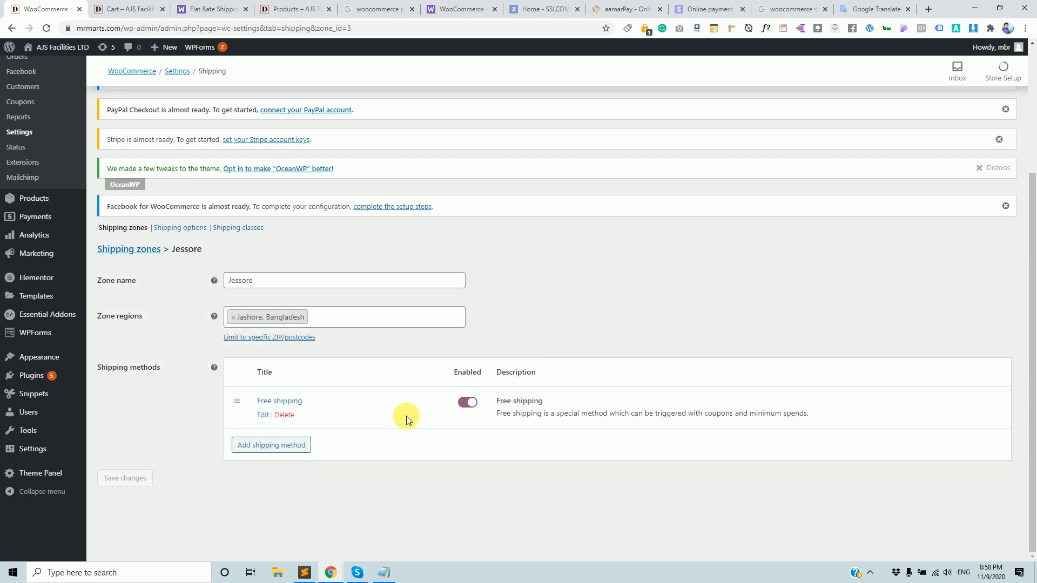
Reload the cart and calculate shipping for the Jashore district.
{"action": "left_click", "coordinate": [118, 8]}
{"action": "left_click", "coordinate": [36, 8]}
{"action": "left_click", "coordinate": [125, 8]}
{"action": "left_click", "coordinate": [162, 29]}
{"action": "key", "text": "Return"}
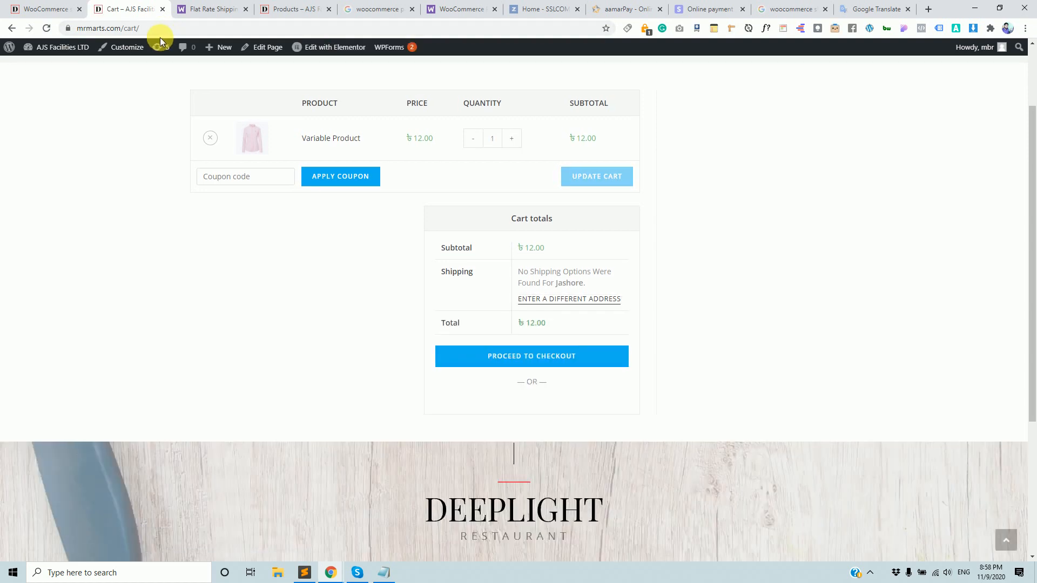
{"action": "left_click", "coordinate": [570, 300]}
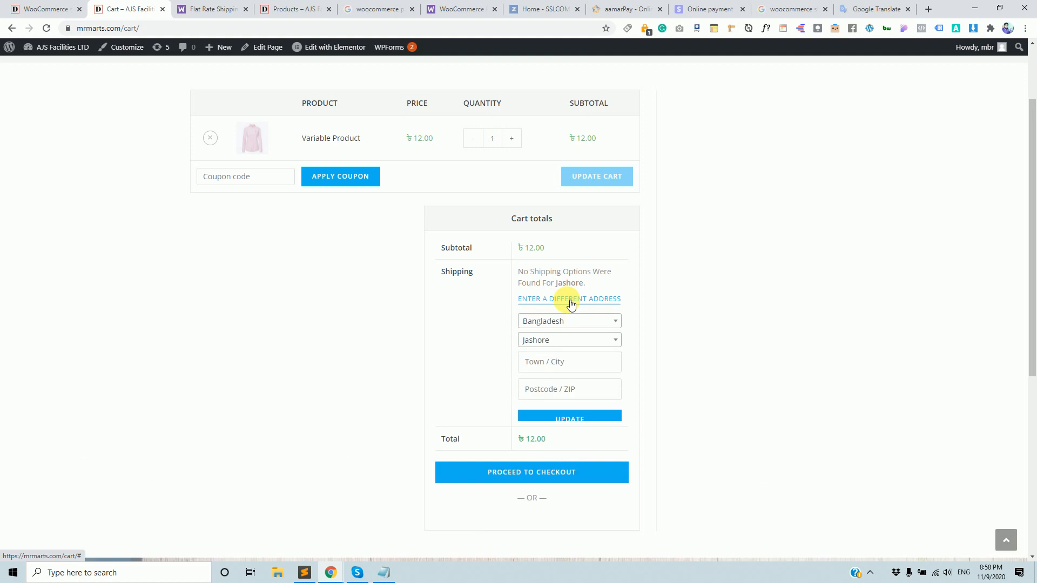
{"action": "left_click", "coordinate": [580, 344]}
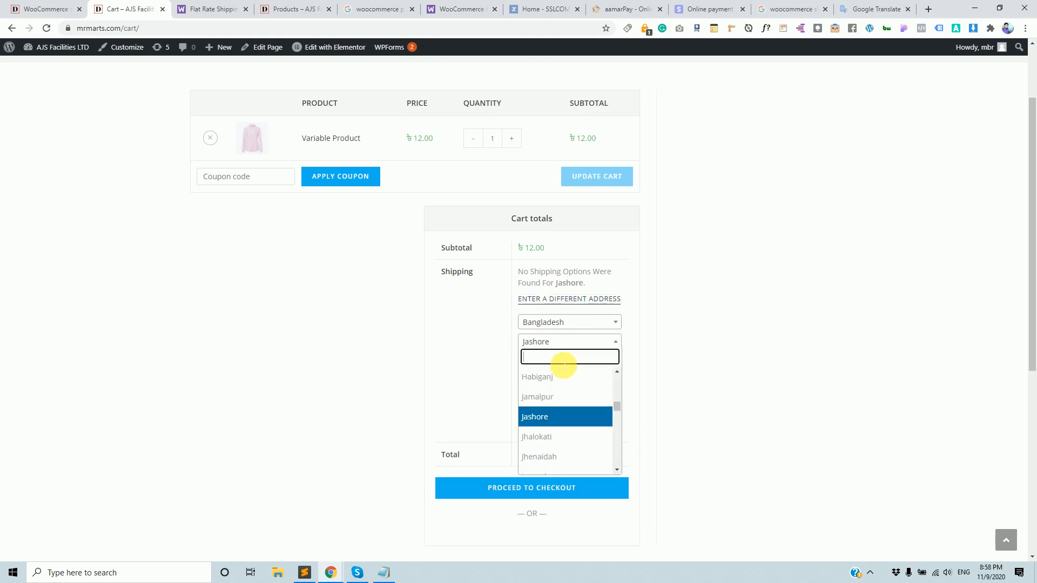
{"action": "type", "text": "jash"}
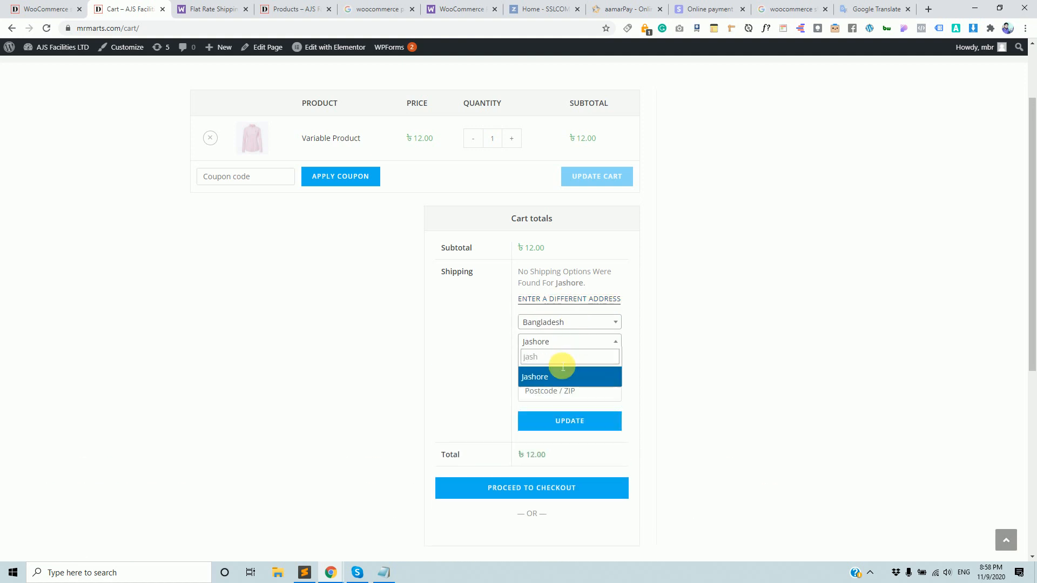
{"action": "left_click", "coordinate": [540, 376]}
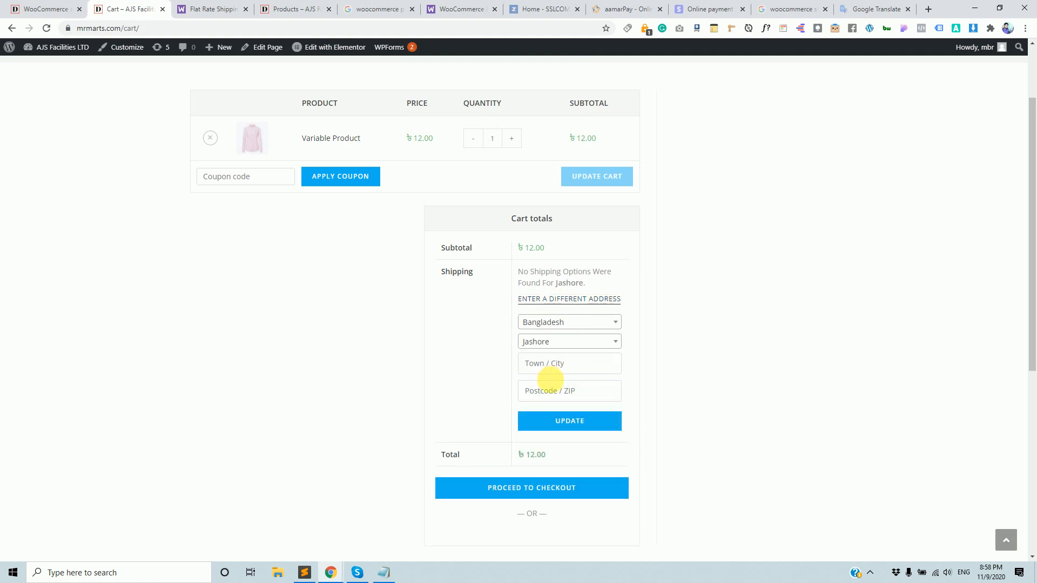
{"action": "left_click", "coordinate": [580, 423]}
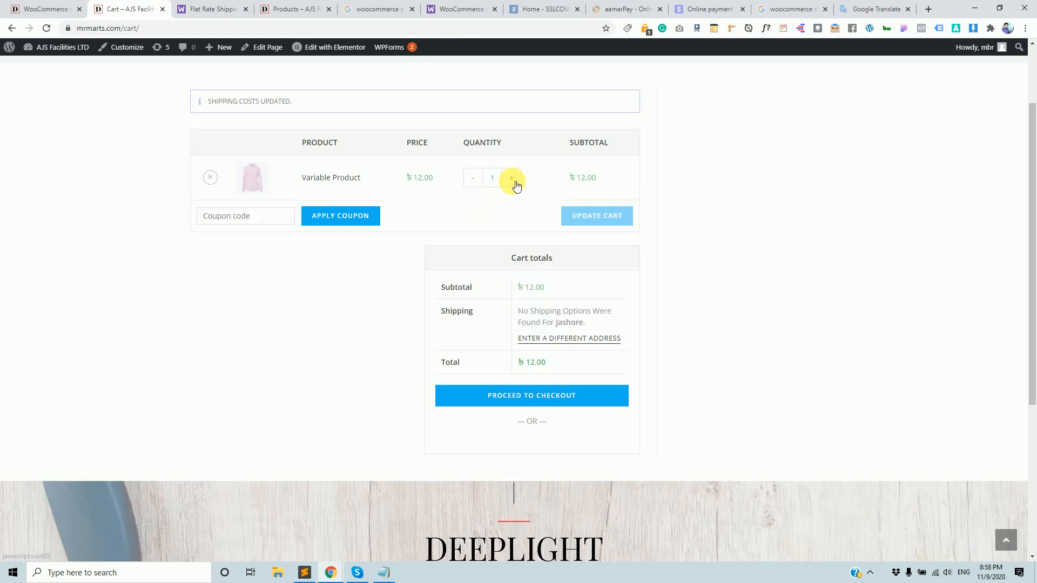
Set the cart quantity to 100 and try updating; Jashore still shows no shipping options.
{"action": "left_click", "coordinate": [514, 183]}
{"action": "left_click", "coordinate": [516, 184]}
{"action": "double_click", "coordinate": [501, 178]}
{"action": "type", "text": "100"}
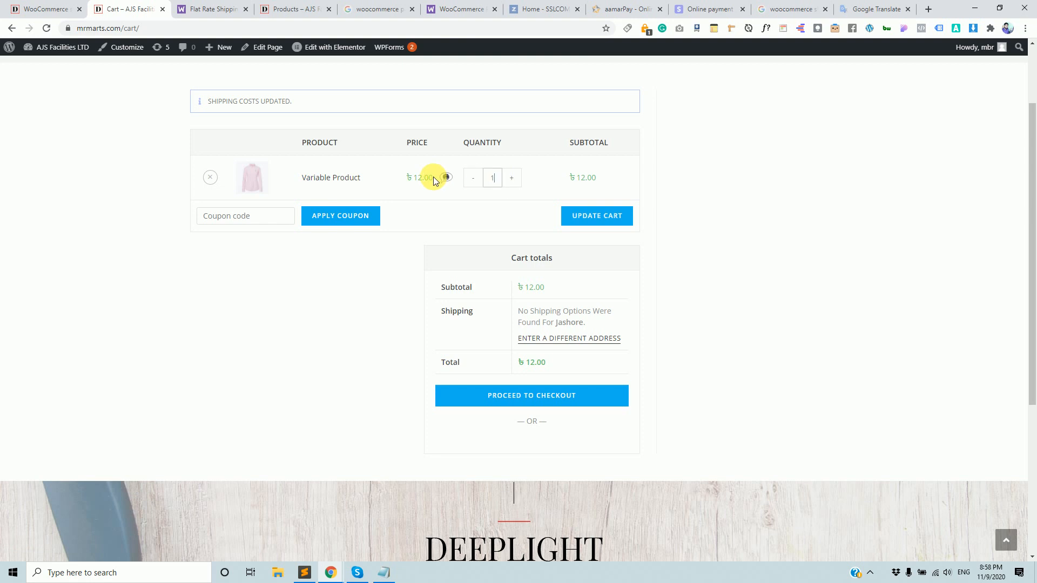
{"action": "left_click_drag", "start_coordinate": [597, 324], "coordinate": [514, 315]}
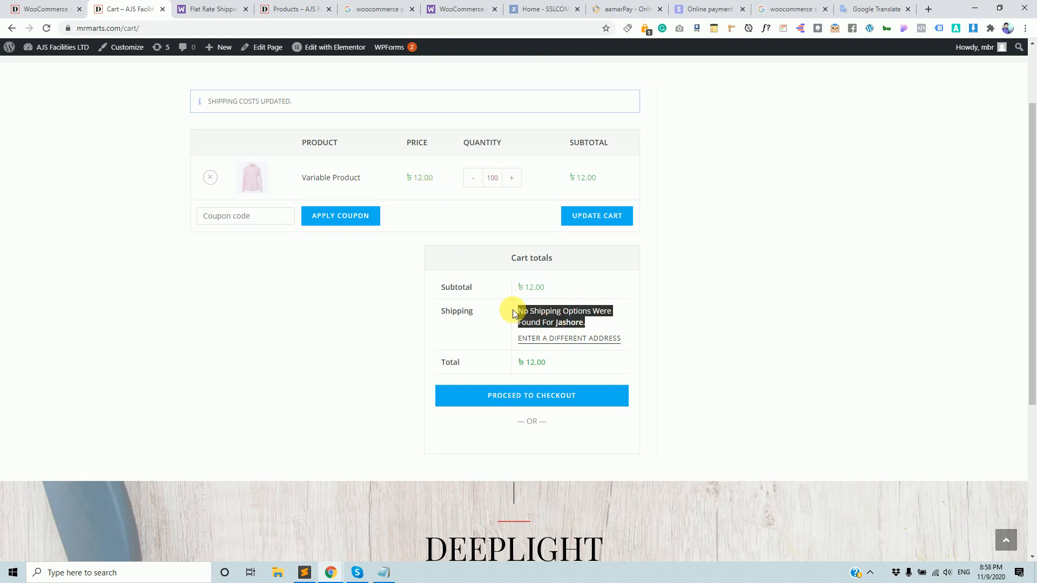
{"action": "left_click", "coordinate": [594, 219]}
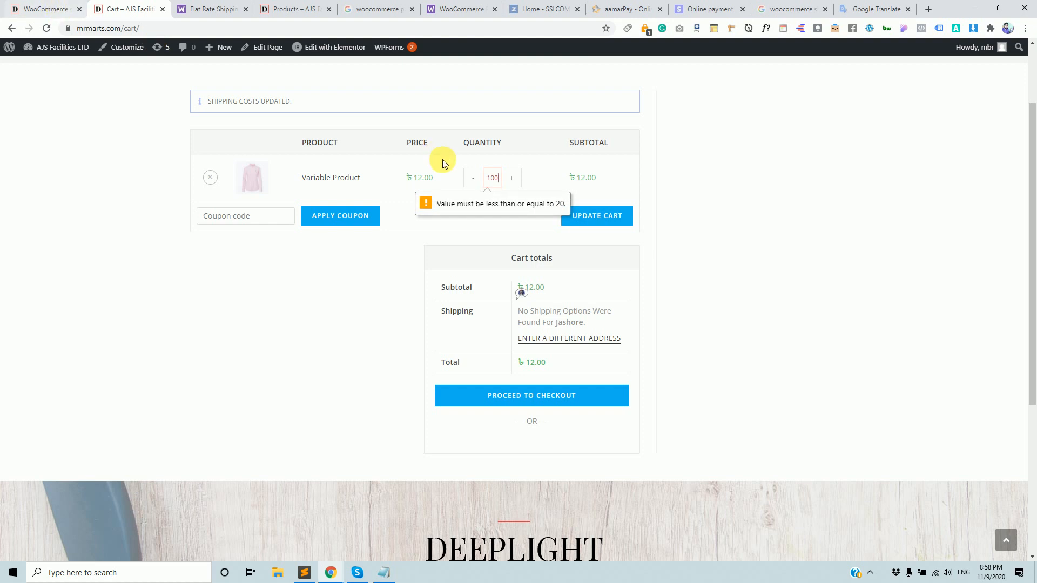
{"action": "left_click", "coordinate": [591, 216]}
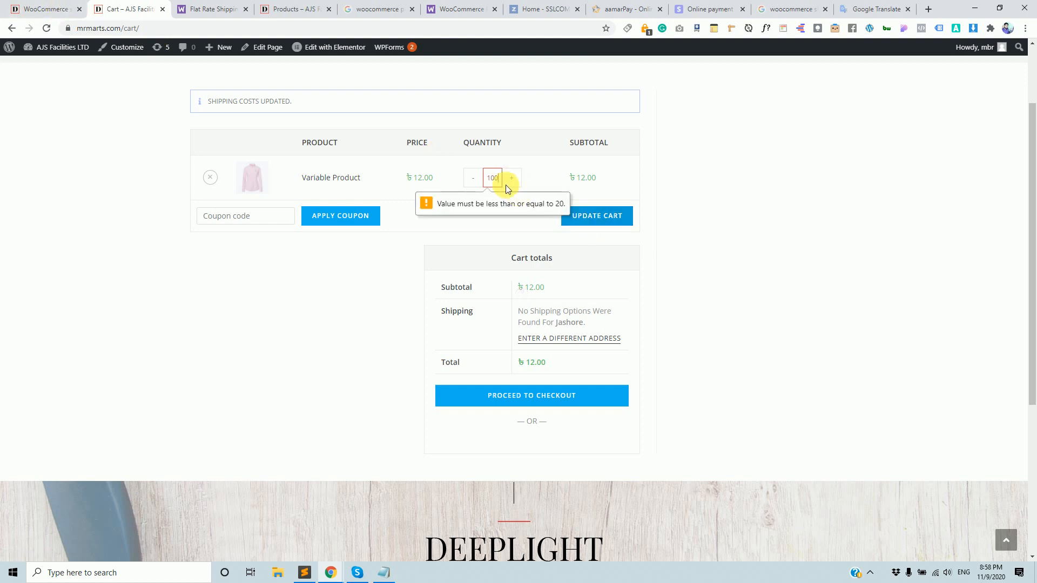
Update the cart with quantities 11, then 50, then 10, and return to the Jessore zone settings.
{"action": "double_click", "coordinate": [497, 178]}
{"action": "type", "text": "11"}
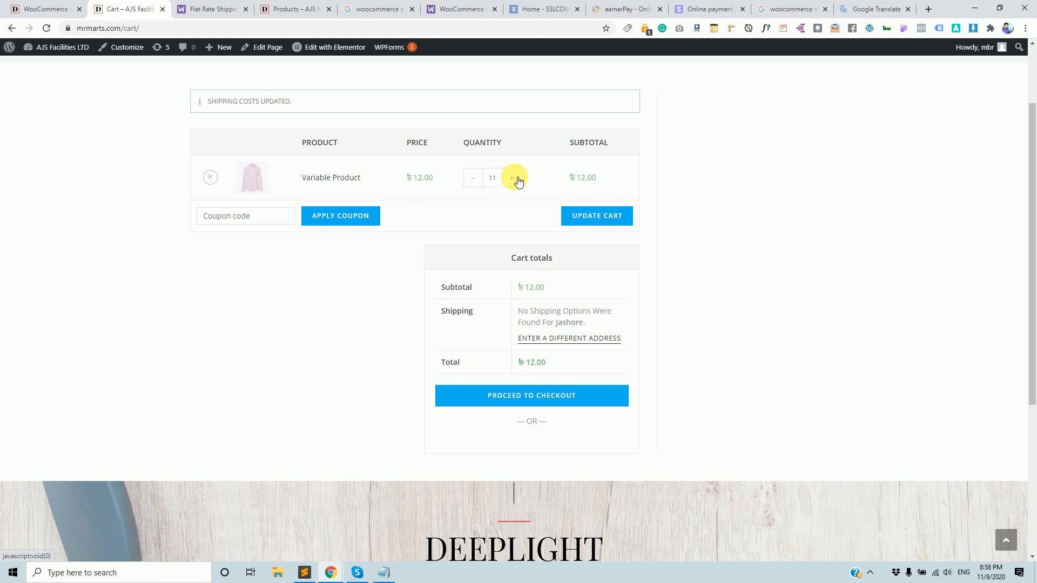
{"action": "left_click", "coordinate": [596, 215]}
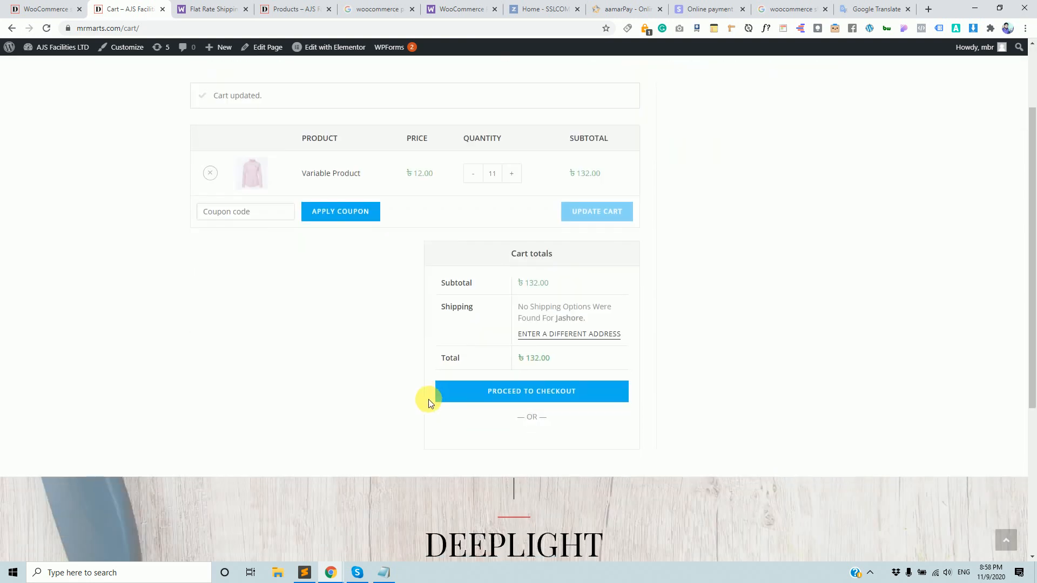
{"action": "scroll", "coordinate": [497, 178], "scroll_direction": "up", "scroll_amount": 1}
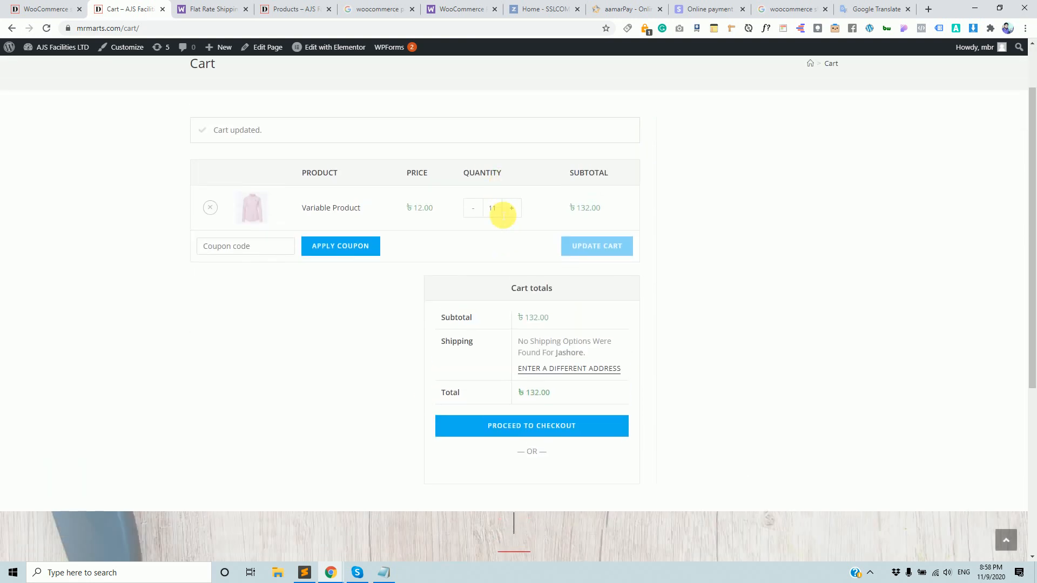
{"action": "left_click_drag", "start_coordinate": [501, 211], "coordinate": [454, 210]}
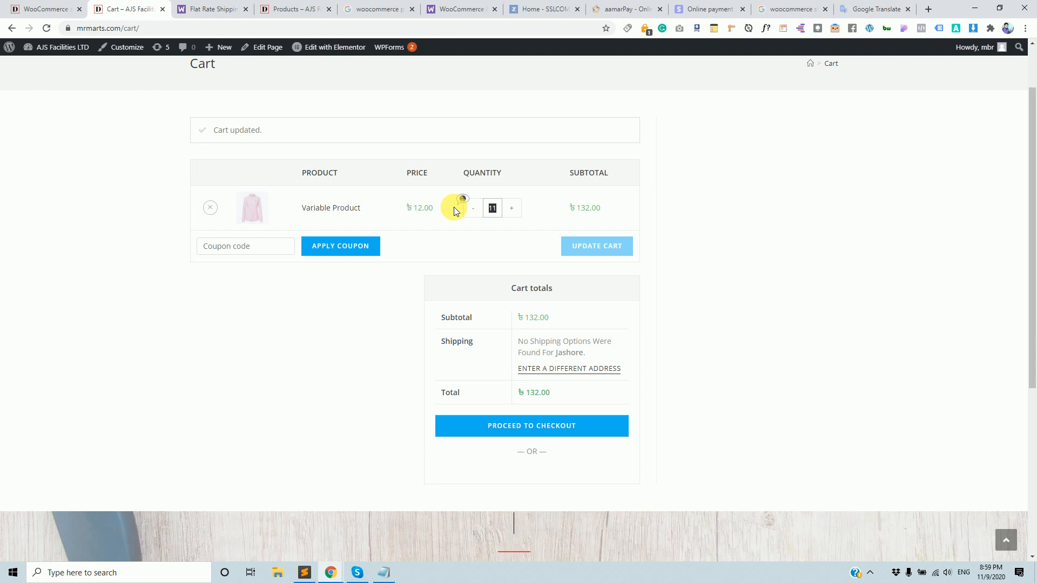
{"action": "type", "text": "50"}
{"action": "left_click", "coordinate": [586, 244]}
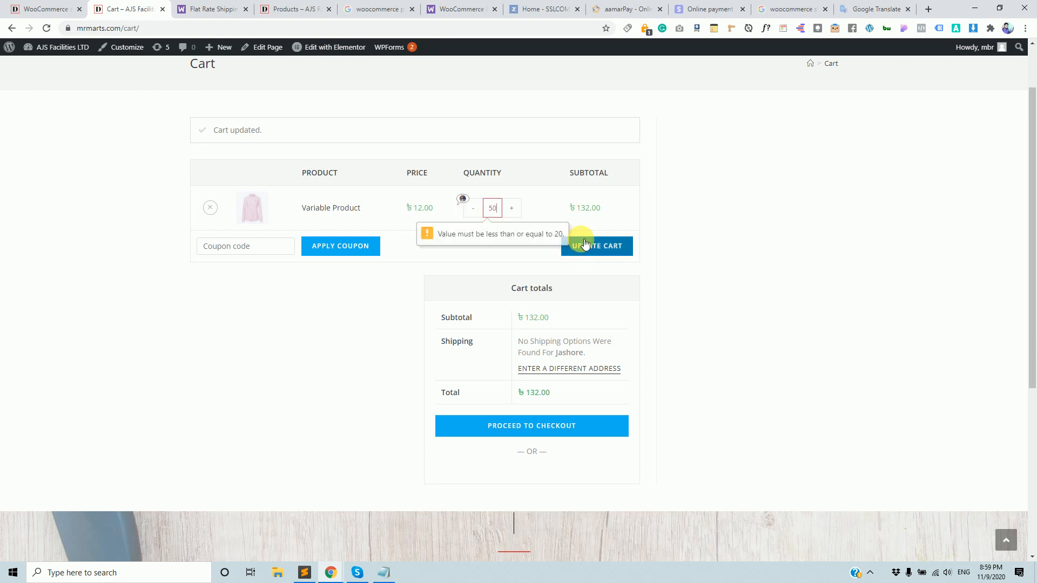
{"action": "left_click_drag", "start_coordinate": [491, 208], "coordinate": [424, 219]}
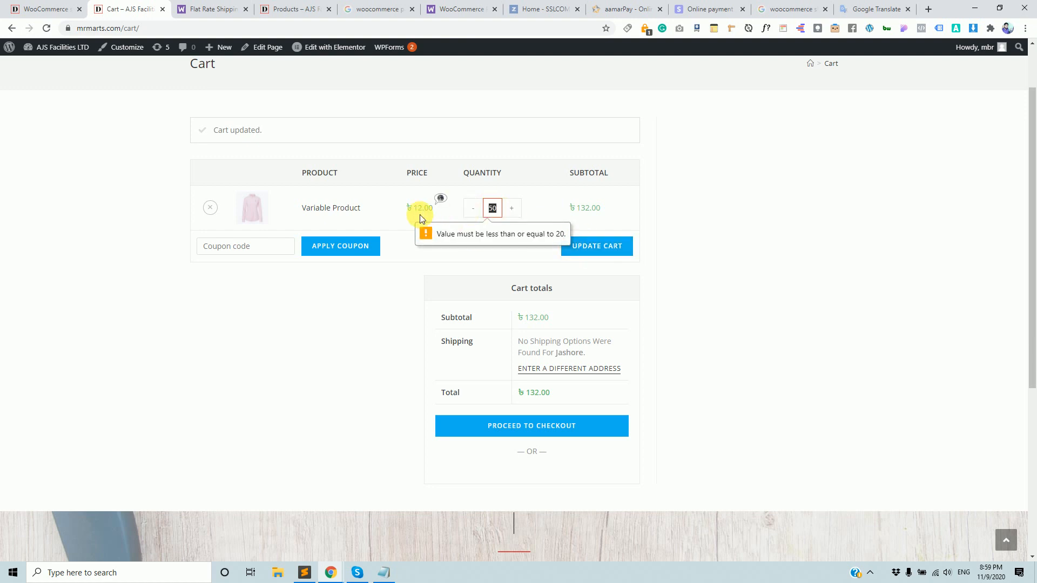
{"action": "type", "text": "10"}
{"action": "left_click", "coordinate": [585, 246]}
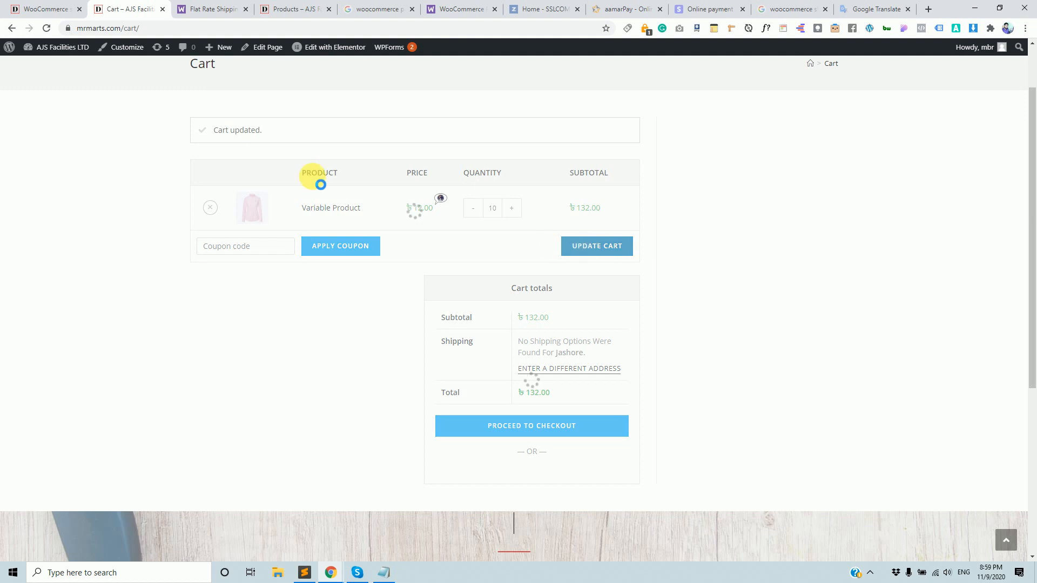
{"action": "left_click", "coordinate": [33, 8]}
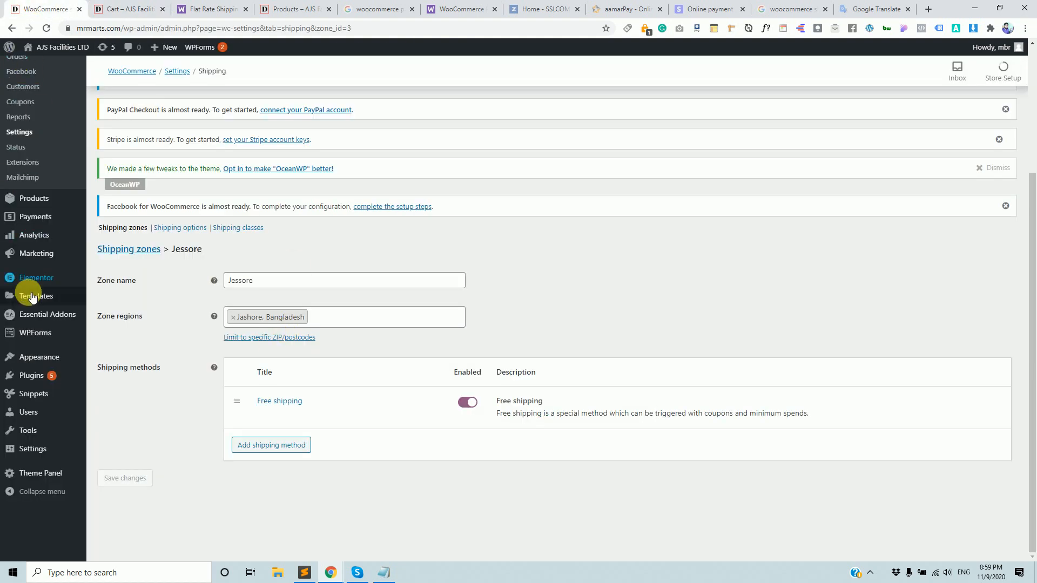
Review the updated 10-item cart at ৳120.00 alongside the Jessore zone settings.
{"action": "scroll", "coordinate": [18, 412], "scroll_direction": "up", "scroll_amount": 5}
{"action": "left_click", "coordinate": [138, 9]}
{"action": "scroll", "coordinate": [183, 102], "scroll_direction": "up", "scroll_amount": 1}
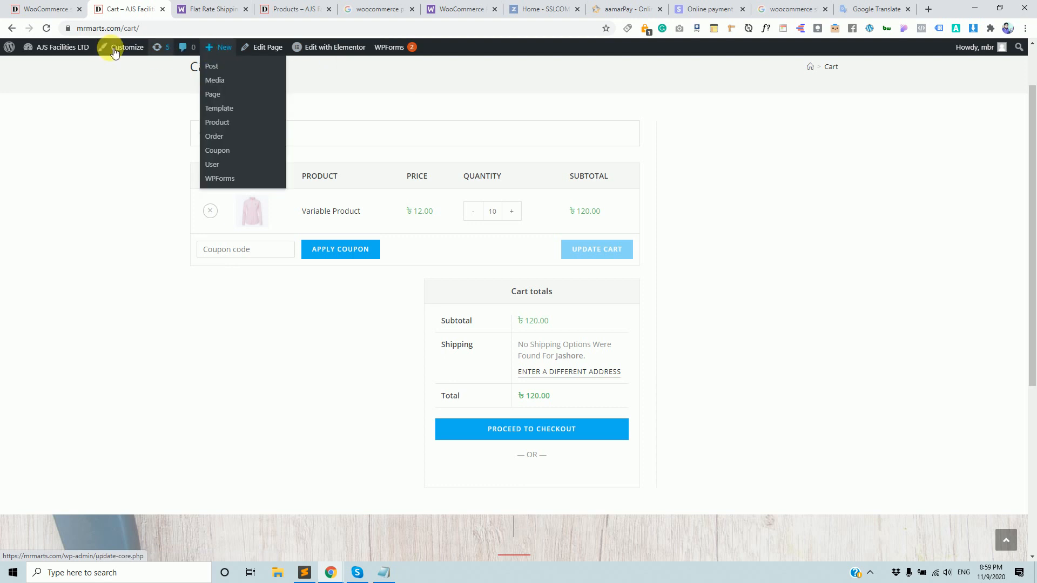
{"action": "scroll", "coordinate": [332, 231], "scroll_direction": "up", "scroll_amount": 1}
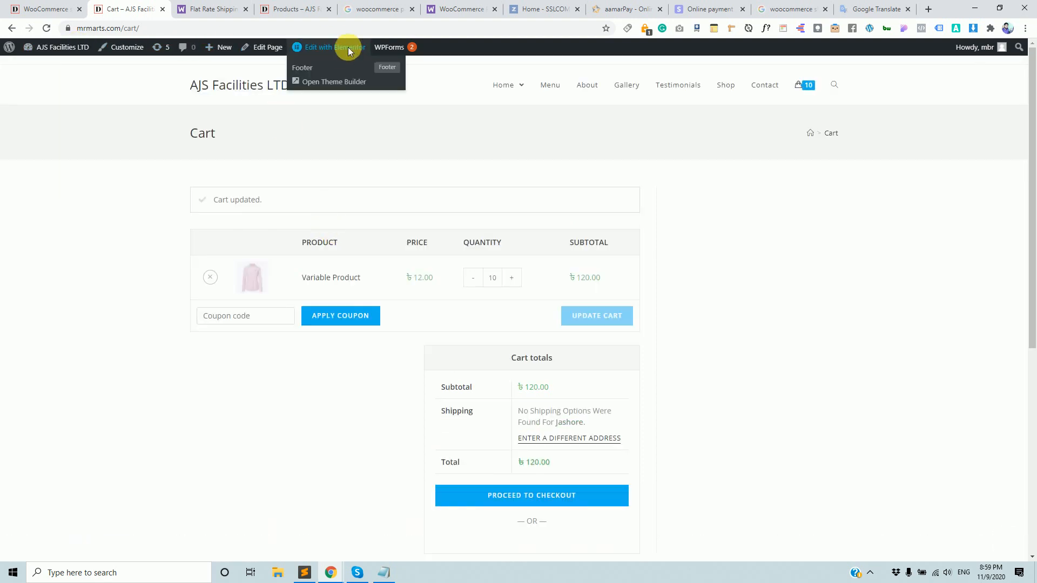
{"action": "left_click", "coordinate": [44, 9]}
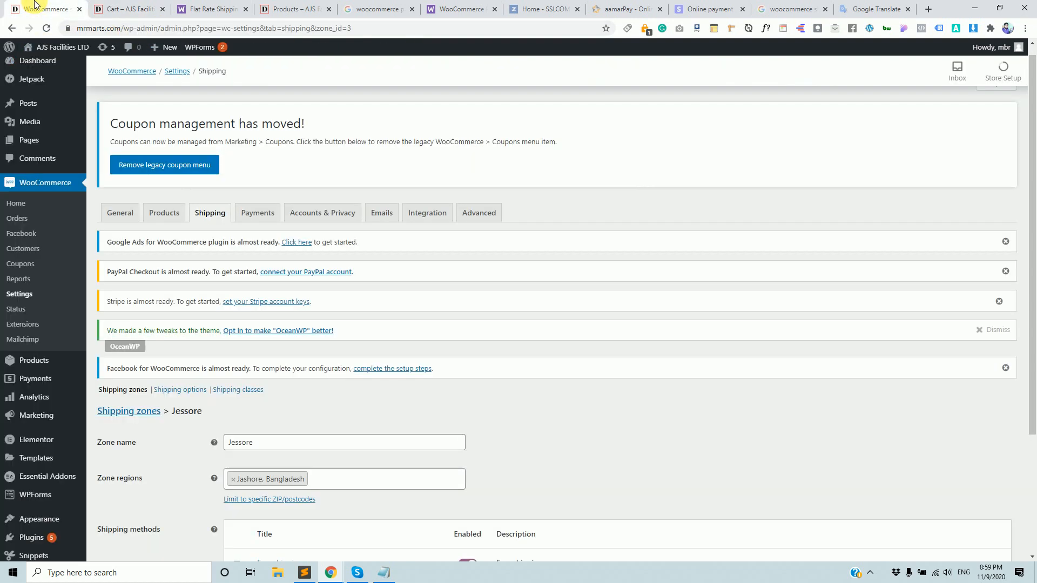
{"action": "scroll", "coordinate": [43, 459], "scroll_direction": "down", "scroll_amount": 2}
{"action": "left_click", "coordinate": [139, 7]}
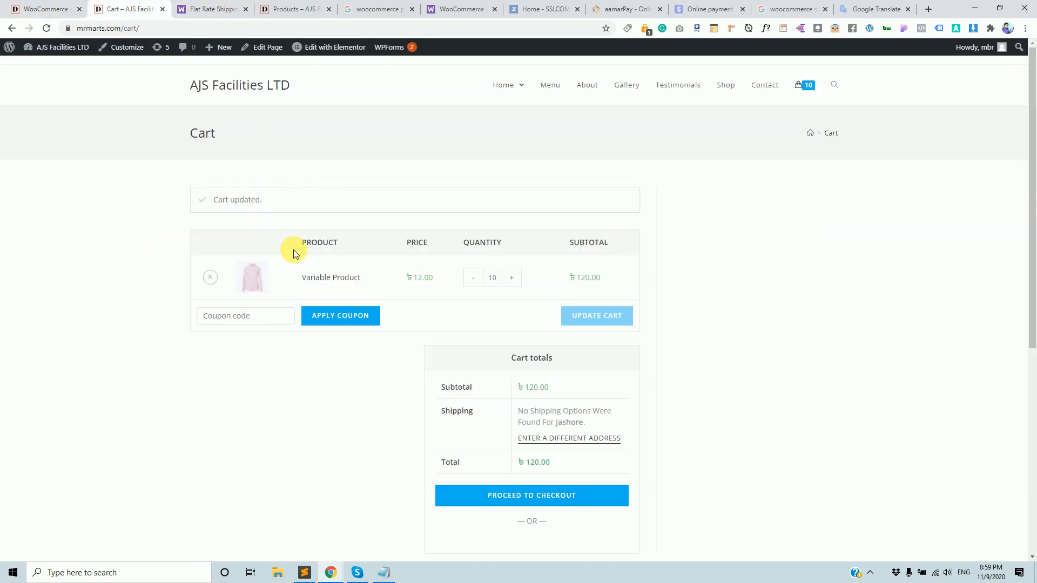
Open Variable Product in a new tab and launch it in the product editor.
{"action": "left_click", "coordinate": [331, 278], "text": "ctrl"}
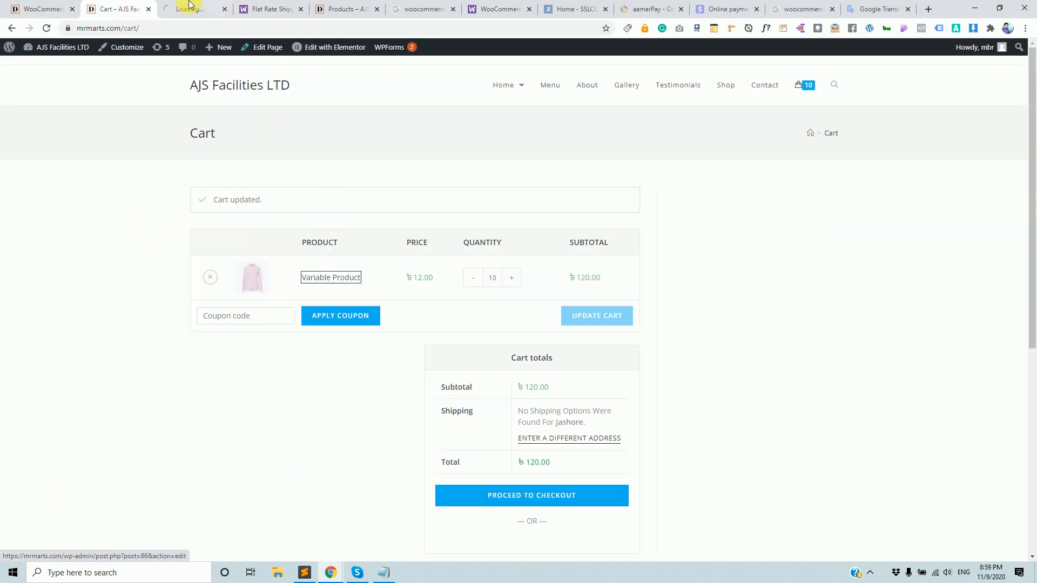
{"action": "left_click", "coordinate": [217, 7]}
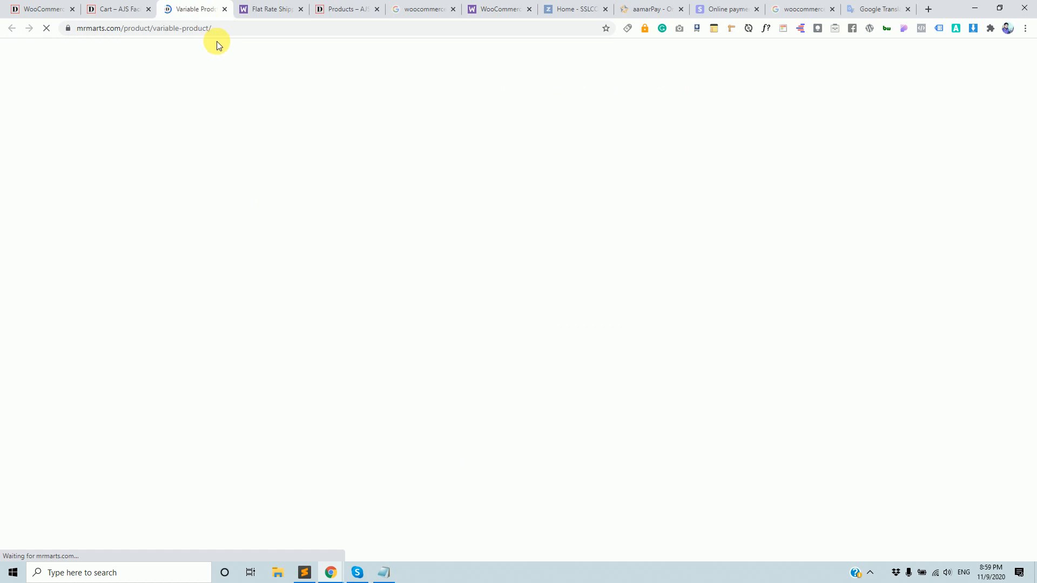
{"action": "mouse_move", "coordinate": [219, 43]}
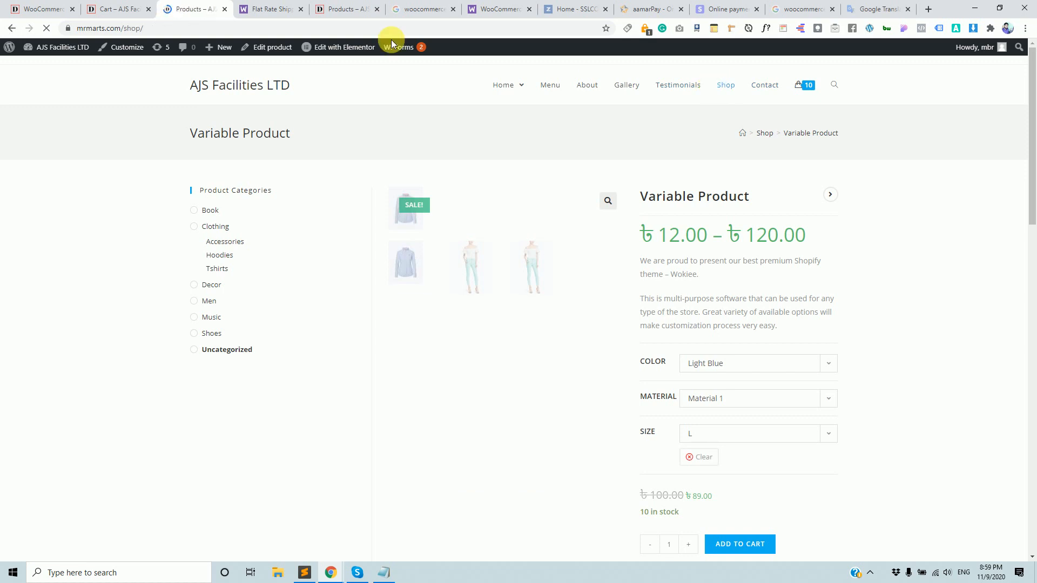
{"action": "left_click", "coordinate": [10, 28]}
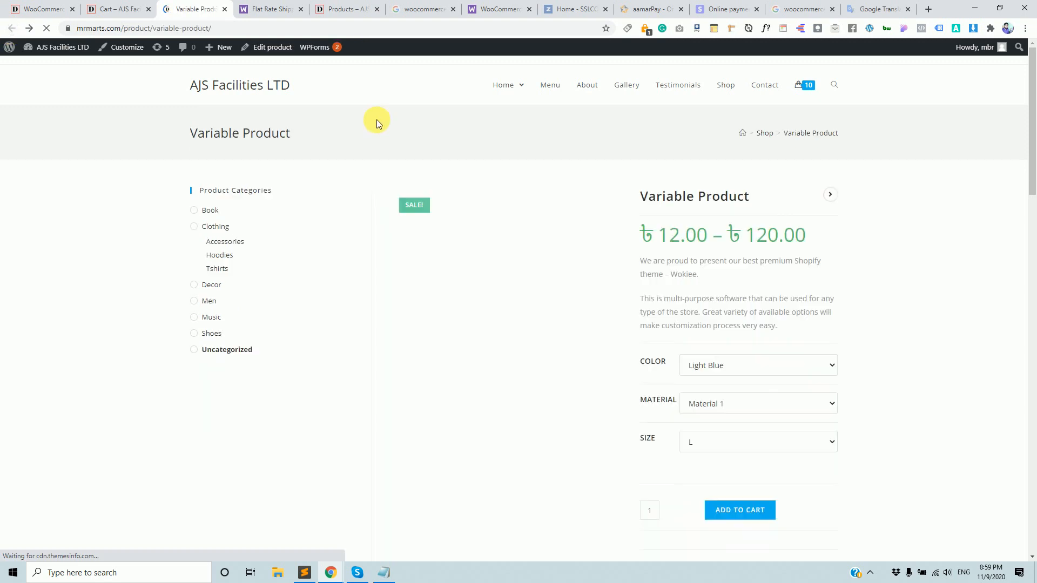
{"action": "left_click", "coordinate": [274, 48]}
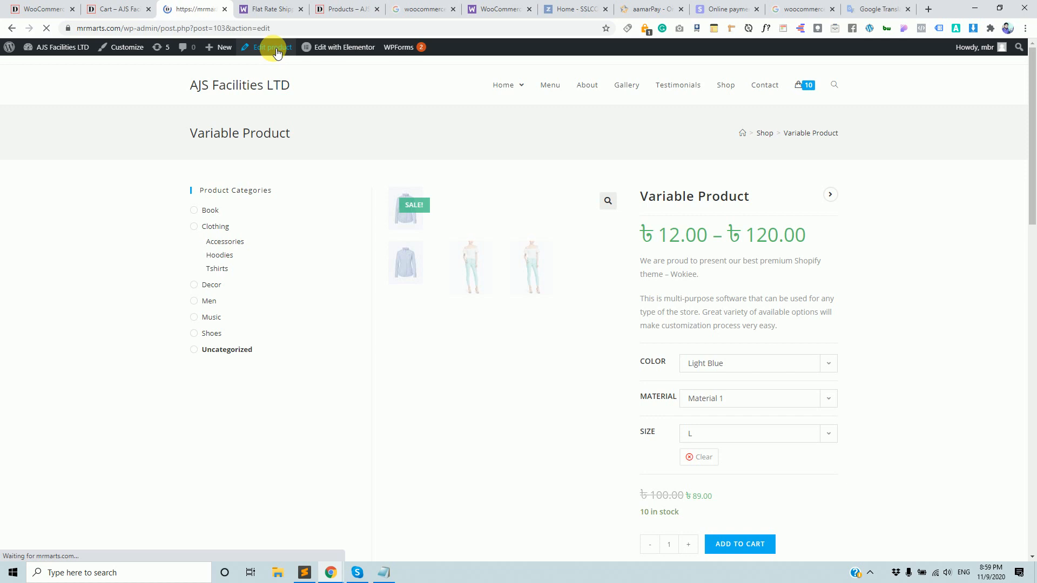
{"action": "left_click", "coordinate": [21, 4]}
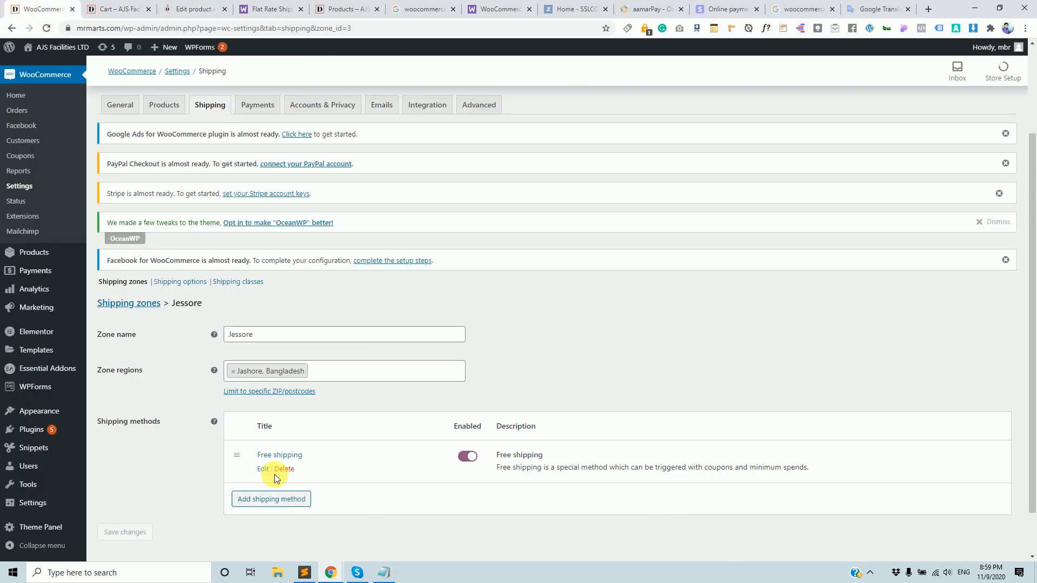
Change the Jessore Free shipping minimum order amount from 1000 to 100 and save.
{"action": "left_click", "coordinate": [262, 467]}
{"action": "double_click", "coordinate": [385, 315]}
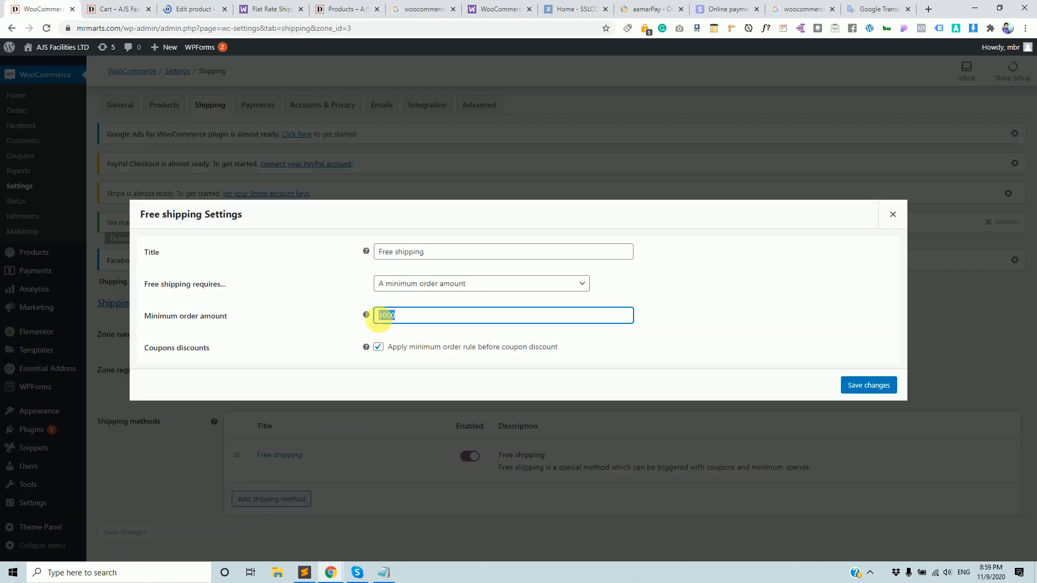
{"action": "mouse_move", "coordinate": [365, 316]}
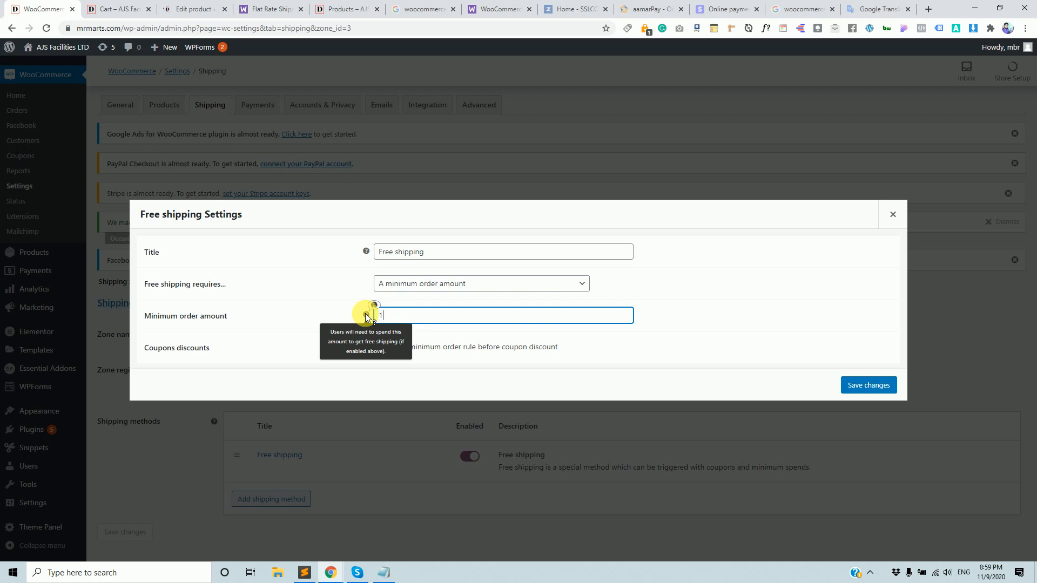
{"action": "type", "text": "100"}
{"action": "left_click", "coordinate": [871, 387]}
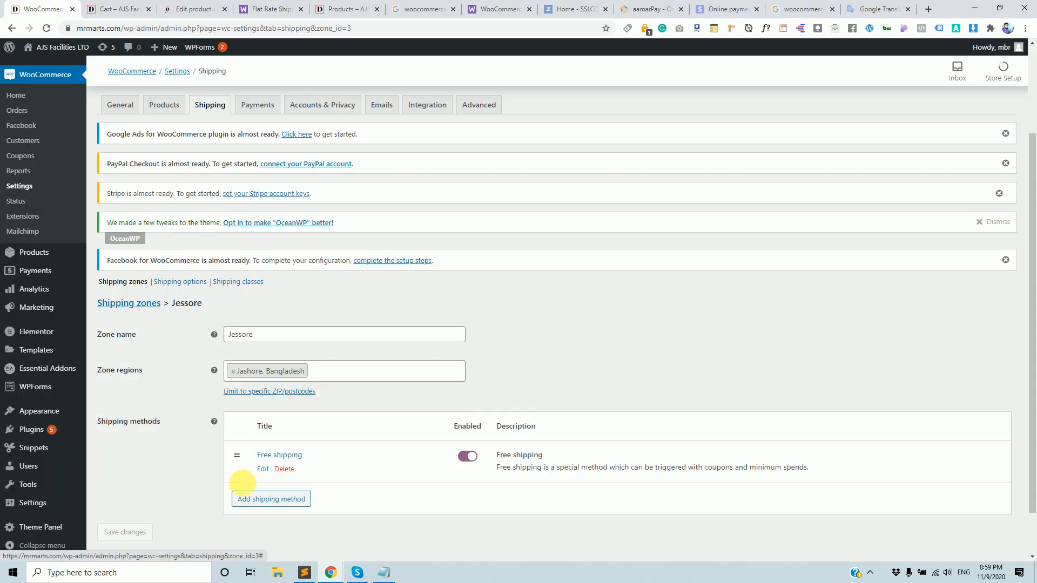
Reload the cart and update it to 9 items (৳108.00), confirming Free Shipping to Jashore.
{"action": "left_click", "coordinate": [119, 9]}
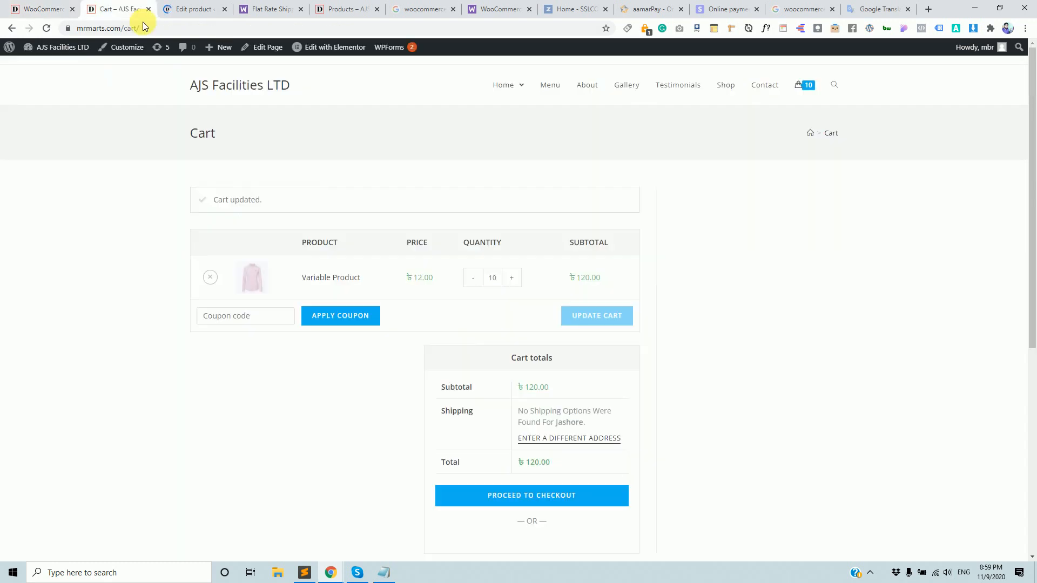
{"action": "left_click", "coordinate": [175, 31]}
{"action": "key", "text": "Return"}
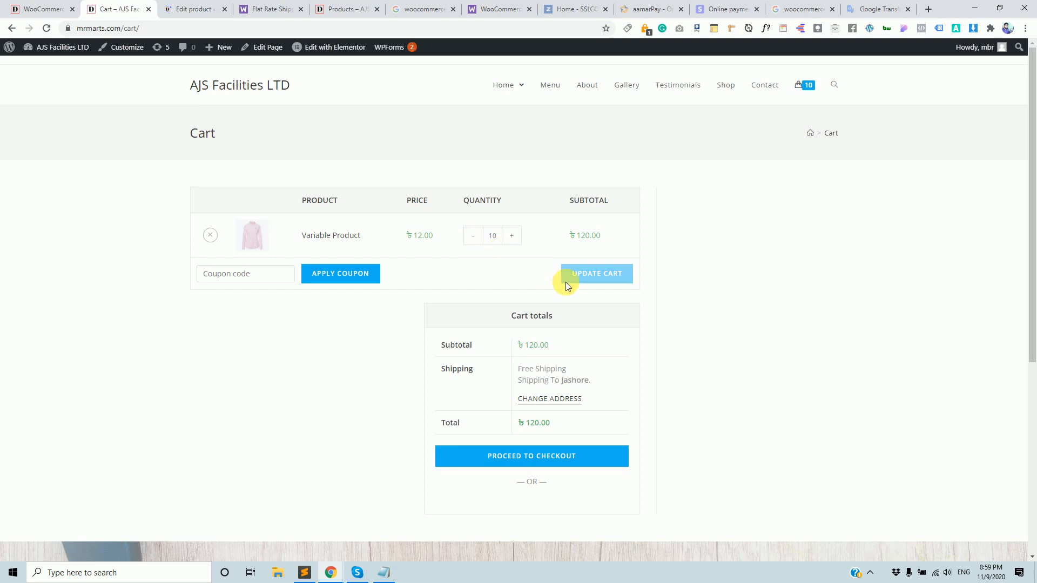
{"action": "left_click", "coordinate": [511, 235]}
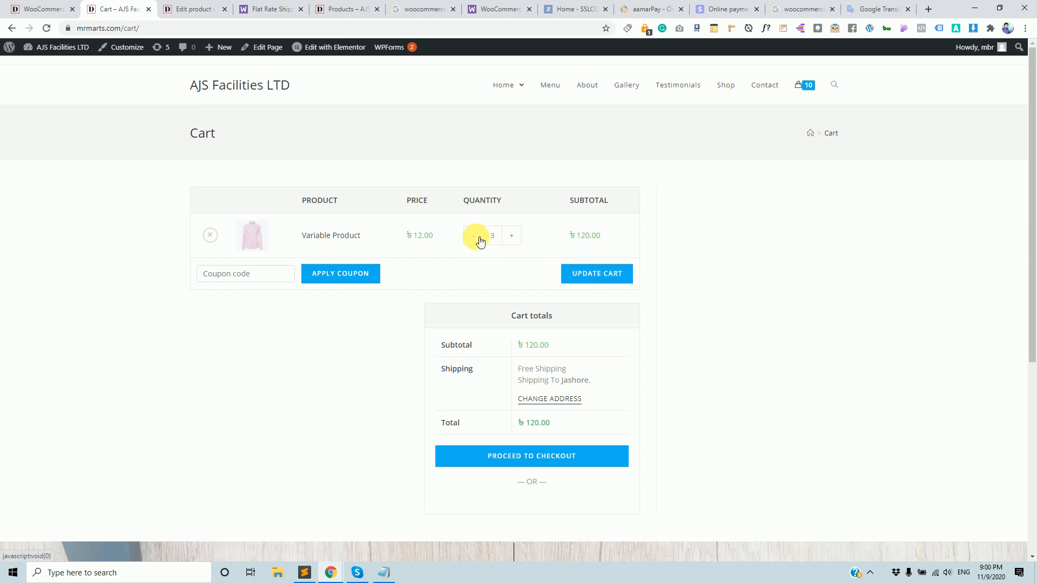
{"action": "left_click", "coordinate": [519, 238]}
{"action": "left_click", "coordinate": [596, 281]}
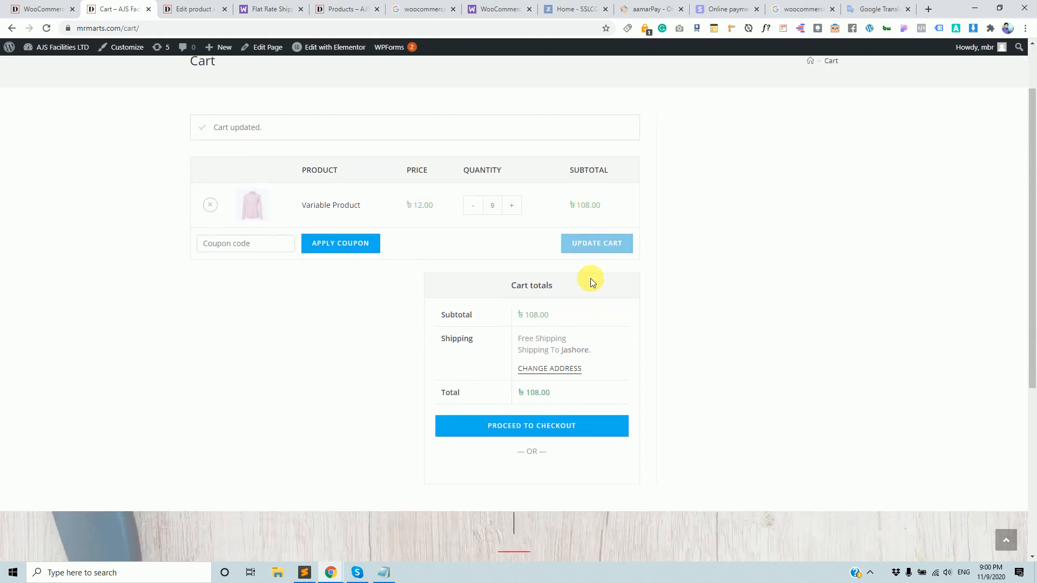
{"action": "left_click_drag", "start_coordinate": [514, 316], "coordinate": [564, 327]}
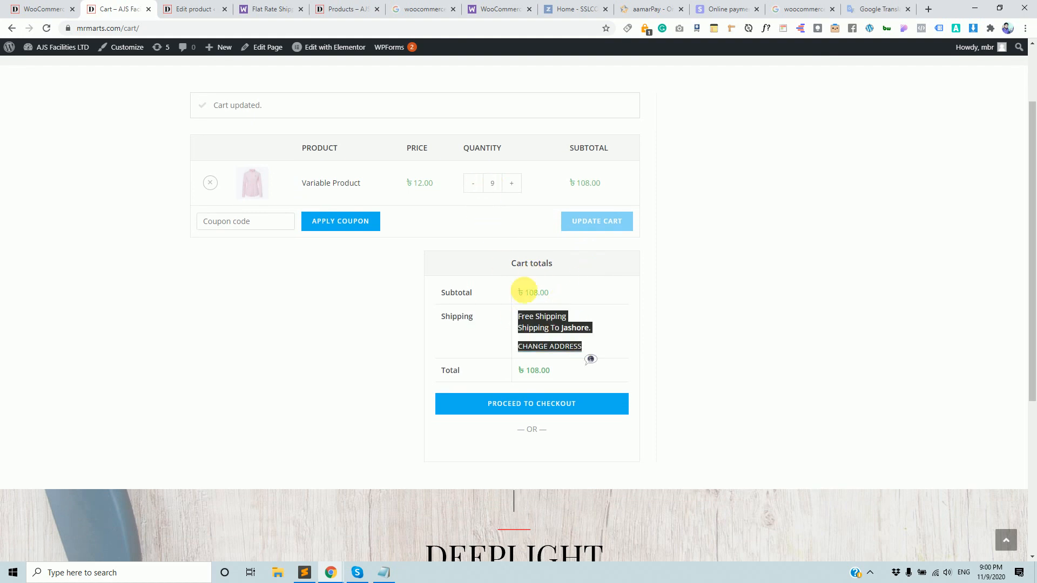
{"action": "left_click", "coordinate": [536, 292]}
{"action": "double_click", "coordinate": [531, 293]}
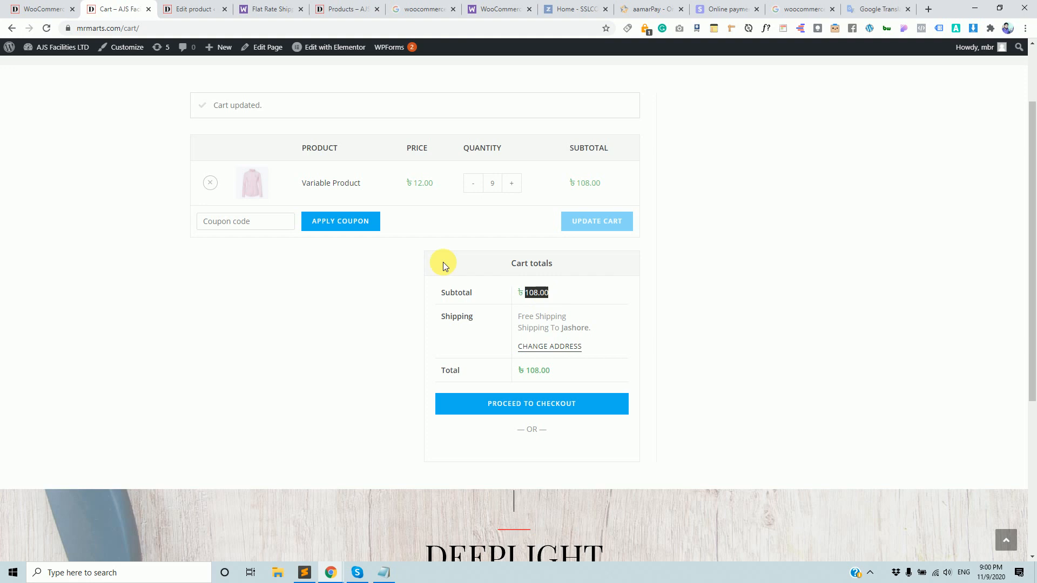
{"action": "left_click", "coordinate": [40, 8]}
Verify the Free shipping minimum order amount of 100 and close its settings.
{"action": "left_click", "coordinate": [264, 468]}
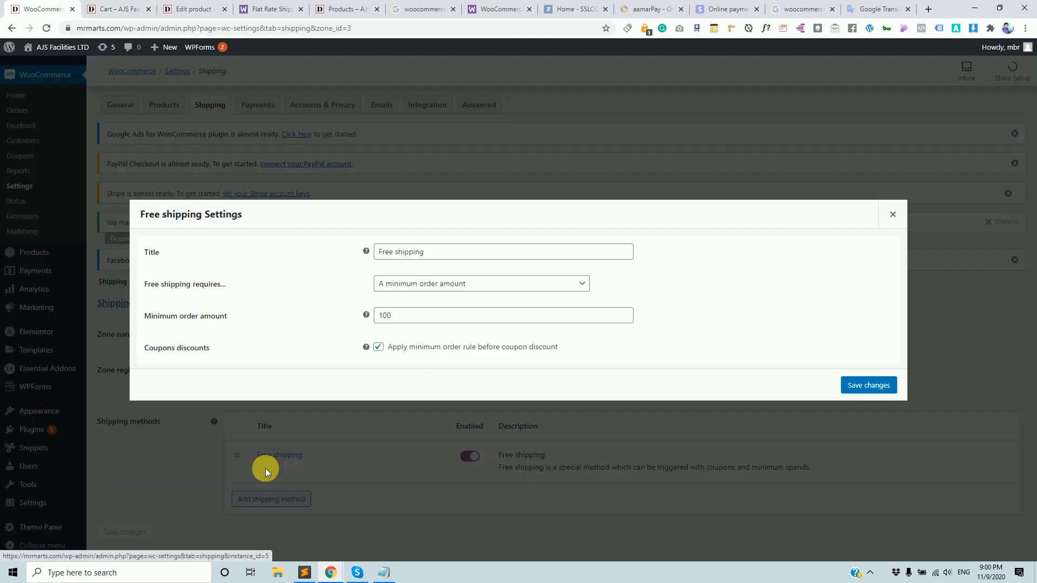
{"action": "left_click", "coordinate": [412, 317]}
{"action": "left_click_drag", "start_coordinate": [412, 317], "coordinate": [351, 314]}
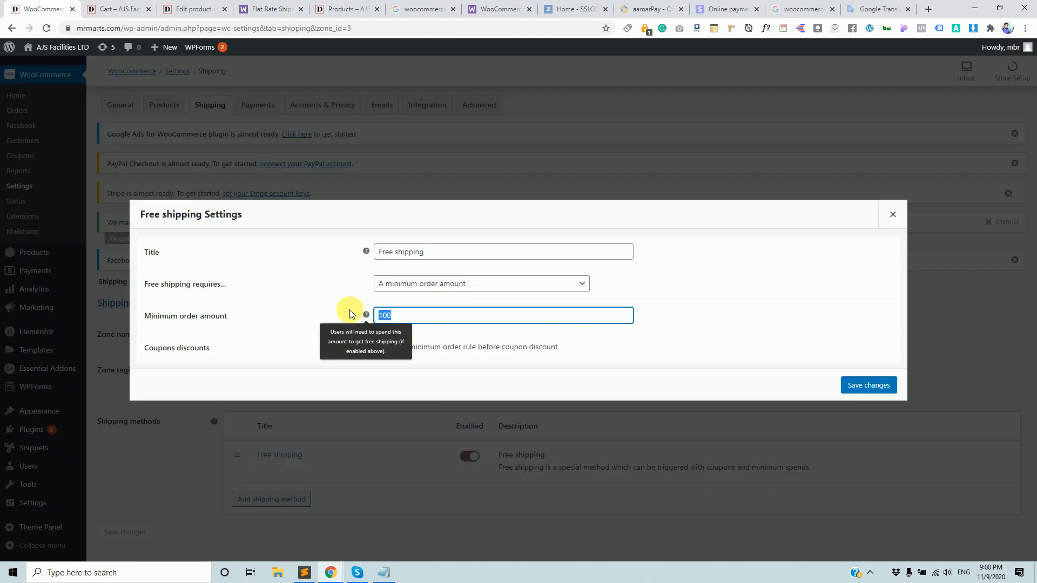
{"action": "left_click", "coordinate": [893, 215]}
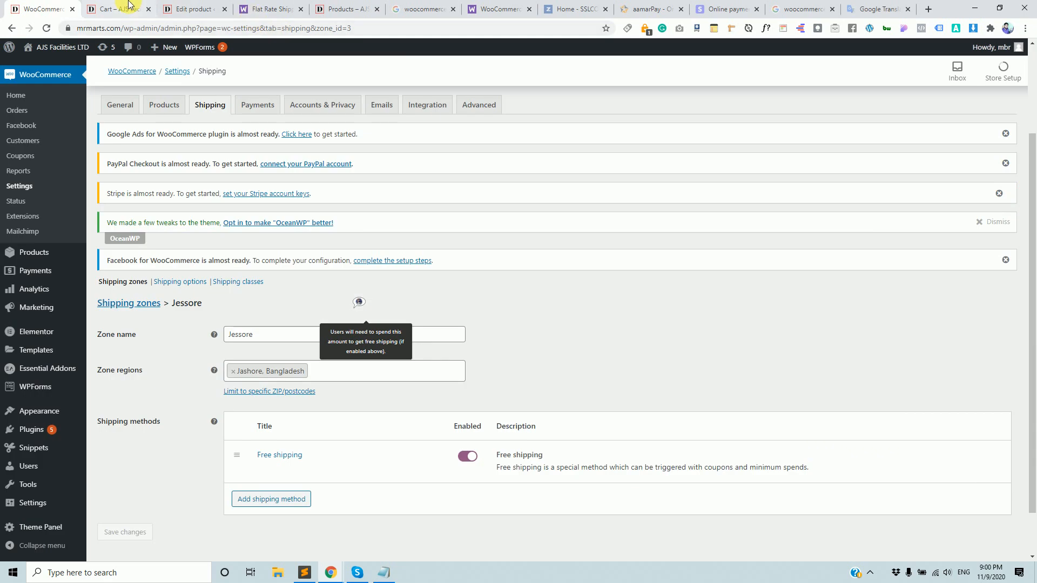
Lower the cart to 6 items (৳72.00) and confirm no Jashore shipping options appear.
{"action": "left_click", "coordinate": [131, 5]}
{"action": "left_click", "coordinate": [473, 183]}
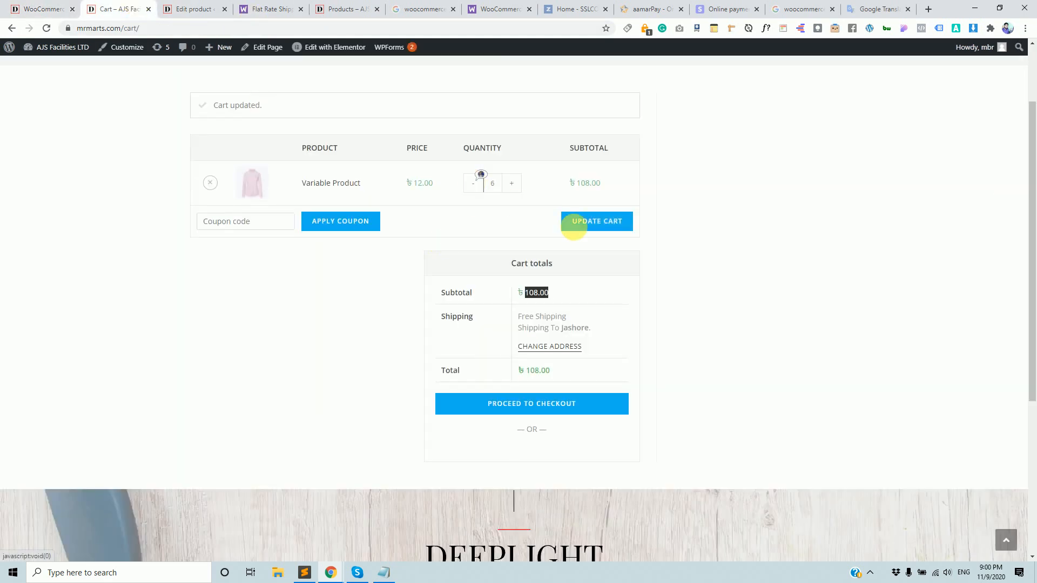
{"action": "left_click", "coordinate": [594, 225]}
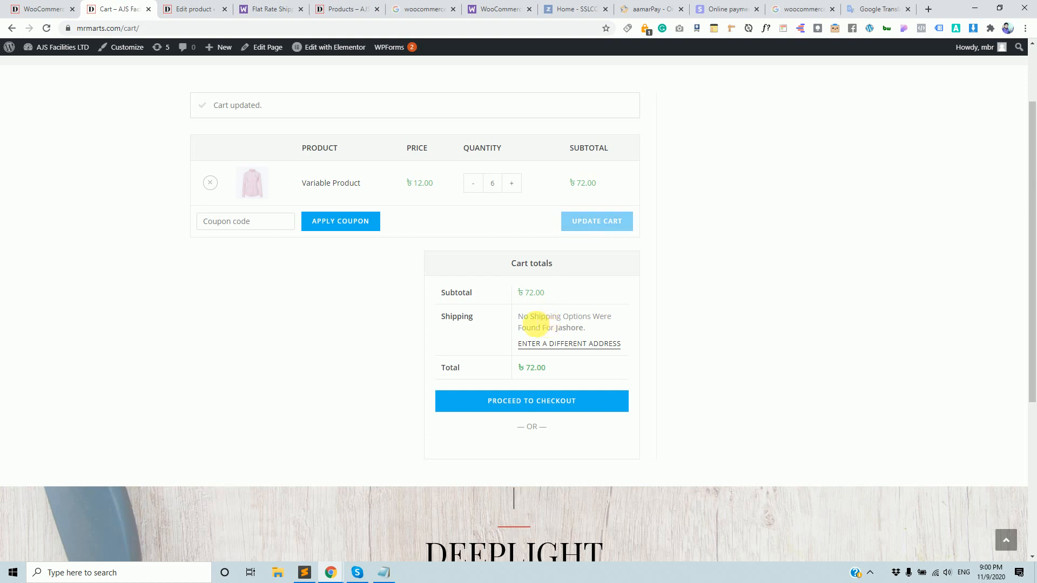
{"action": "left_click_drag", "start_coordinate": [530, 318], "coordinate": [606, 330]}
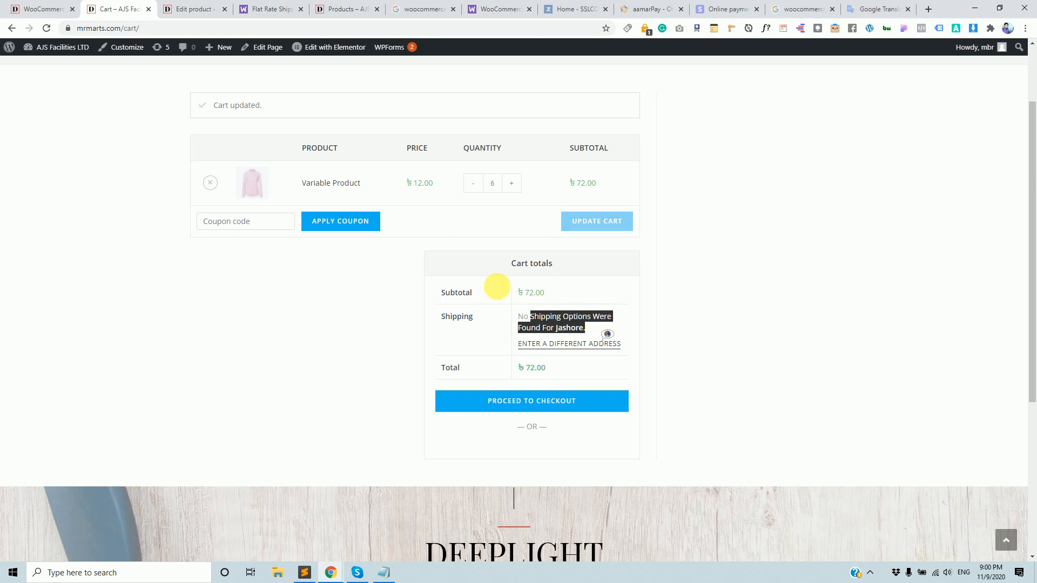
{"action": "left_click", "coordinate": [48, 5]}
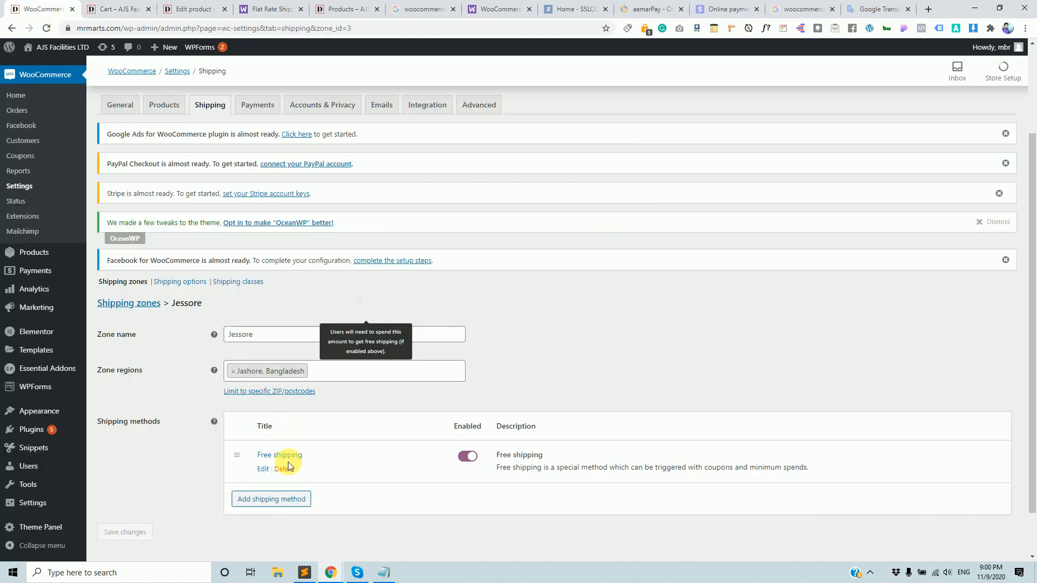
{"action": "left_click", "coordinate": [122, 9]}
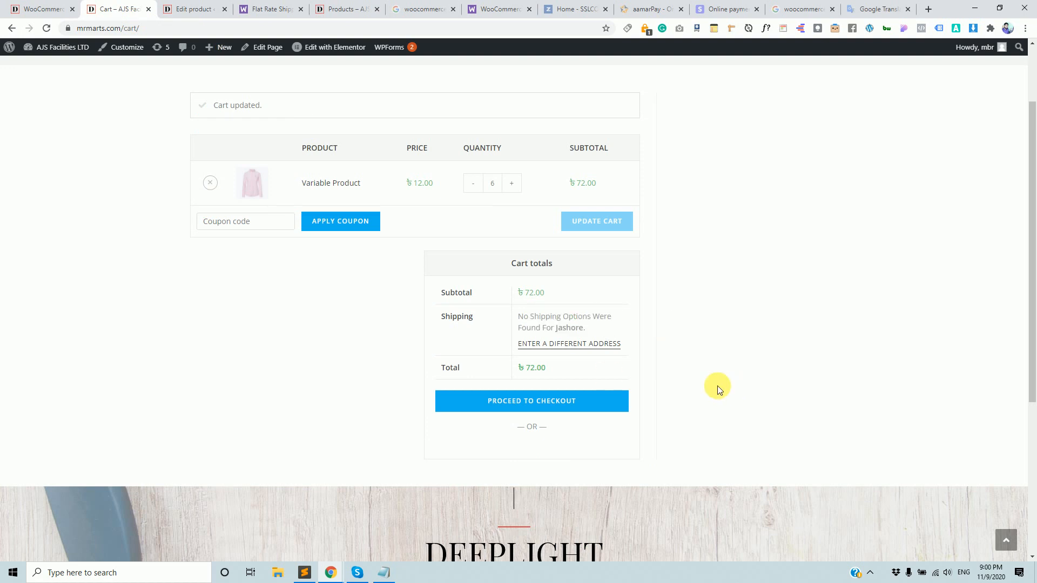
{"action": "left_click", "coordinate": [44, 9]}
Add a Flat rate shipping method with cost 30 to the Jessore zone.
{"action": "scroll", "coordinate": [297, 519], "scroll_direction": "down", "scroll_amount": 1}
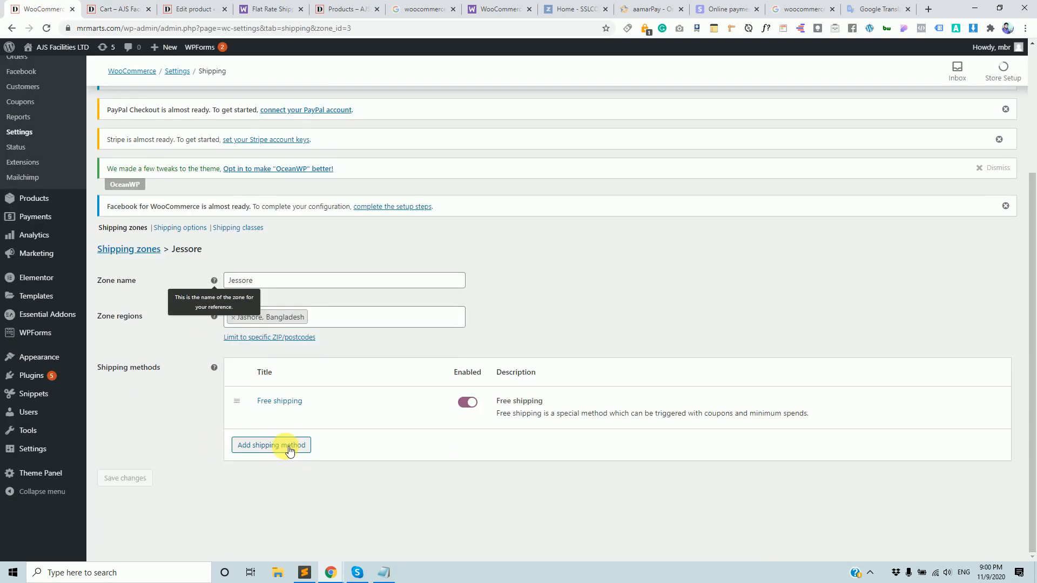
{"action": "left_click", "coordinate": [282, 445]}
{"action": "left_click", "coordinate": [617, 358]}
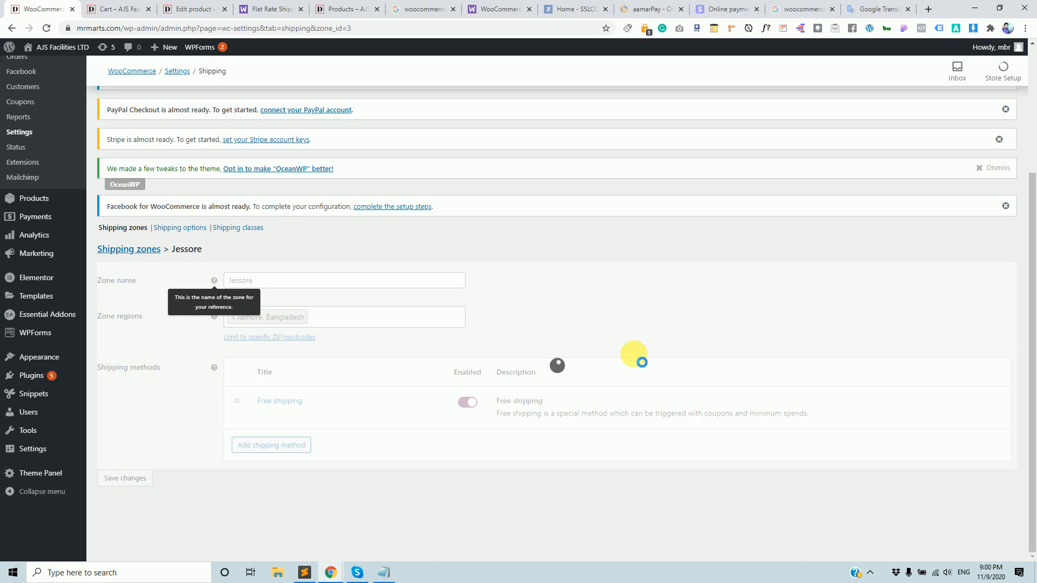
{"action": "mouse_move", "coordinate": [278, 459]}
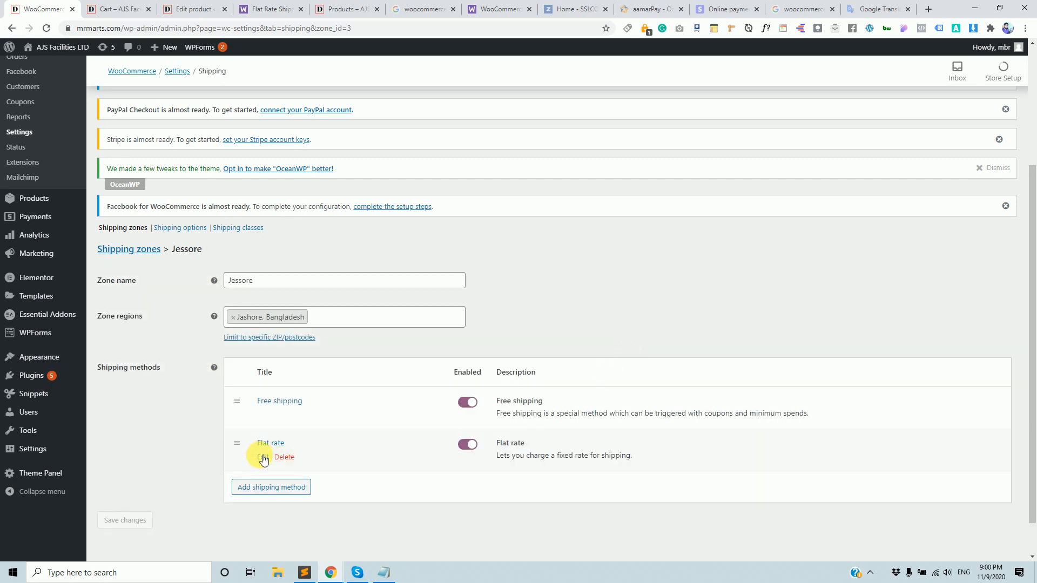
{"action": "left_click", "coordinate": [263, 458]}
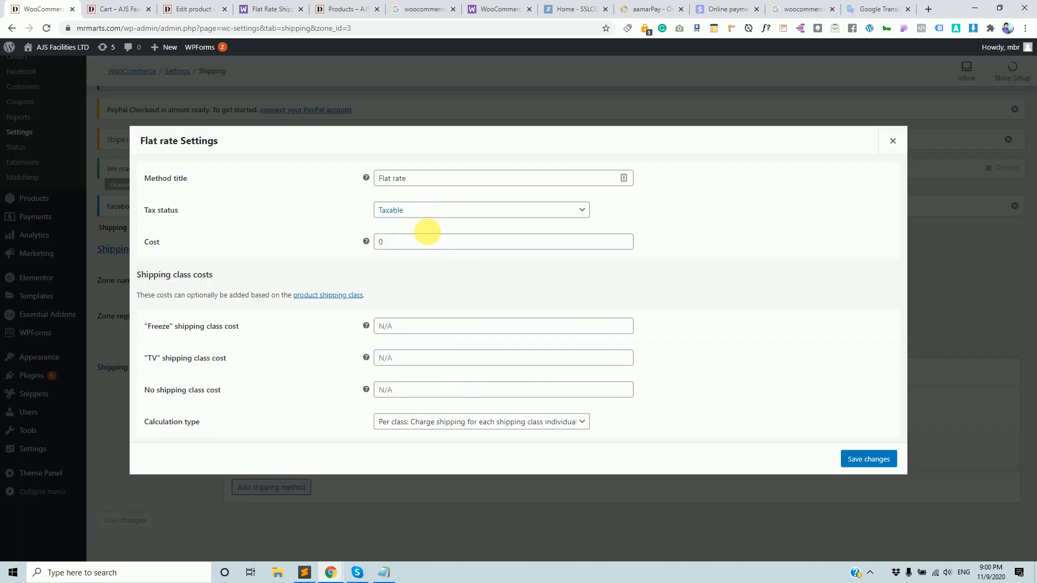
{"action": "double_click", "coordinate": [420, 245]}
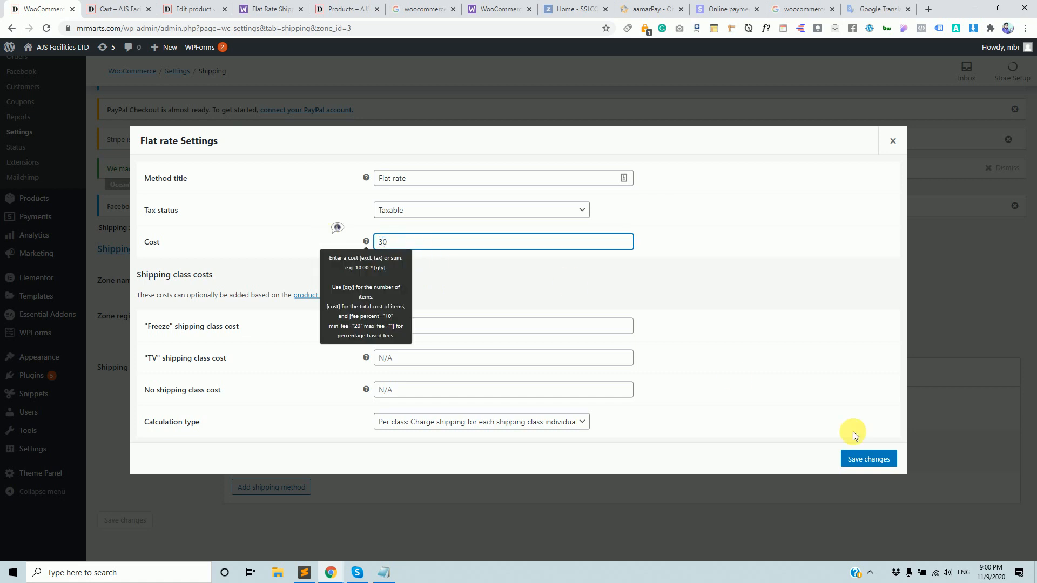
{"action": "left_click", "coordinate": [868, 459]}
{"action": "left_click", "coordinate": [108, 9]}
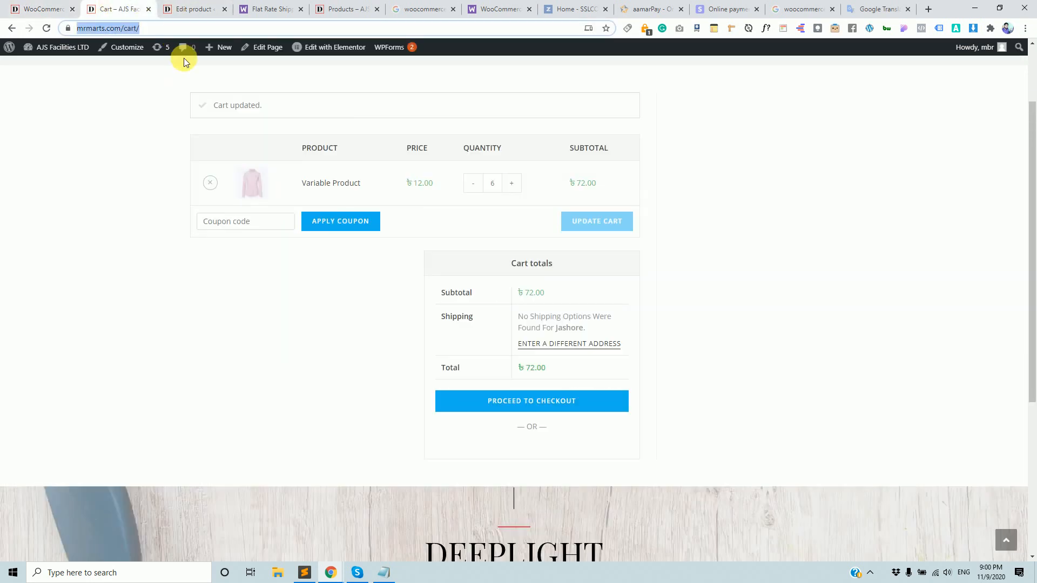
Reload the cart, raise it to 9 items (৳108.00), and confirm Free Shipping and ৳30.00 Flat Rate.
{"action": "key", "text": "Return"}
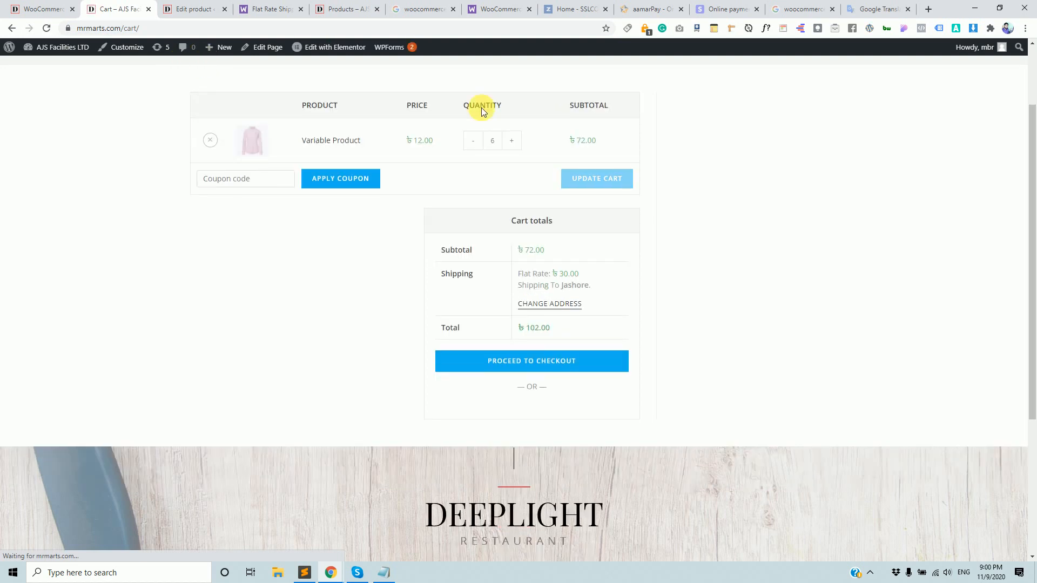
{"action": "double_click", "coordinate": [566, 275]}
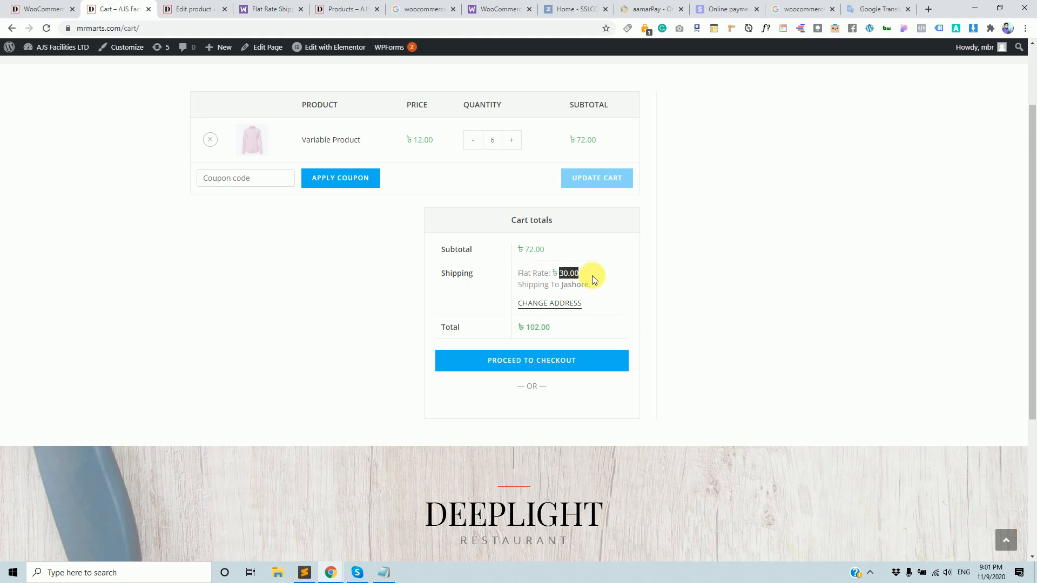
{"action": "left_click", "coordinate": [555, 304]}
{"action": "left_click", "coordinate": [511, 141]}
{"action": "left_click", "coordinate": [511, 141]}
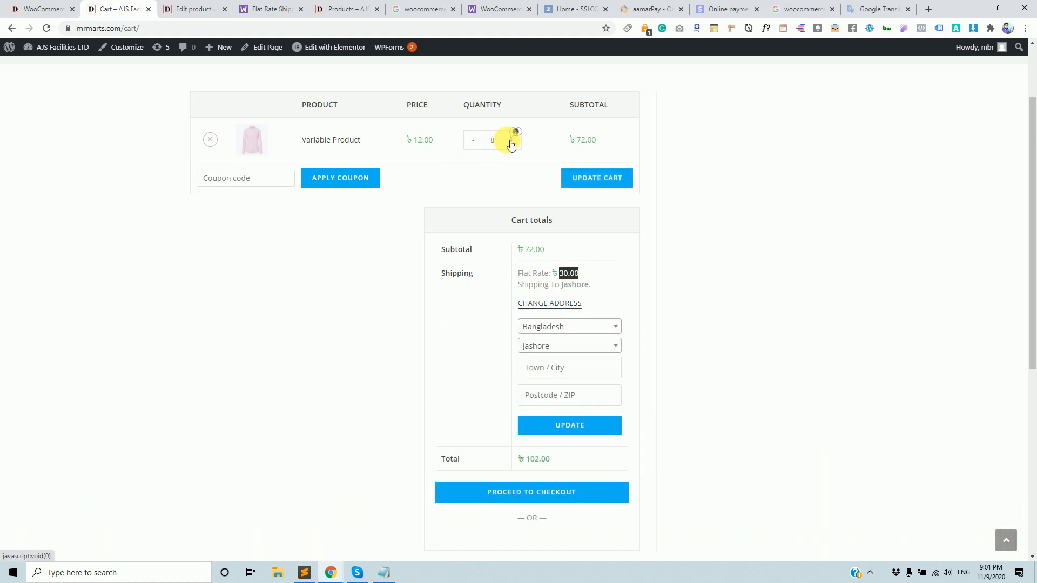
{"action": "left_click", "coordinate": [600, 182]}
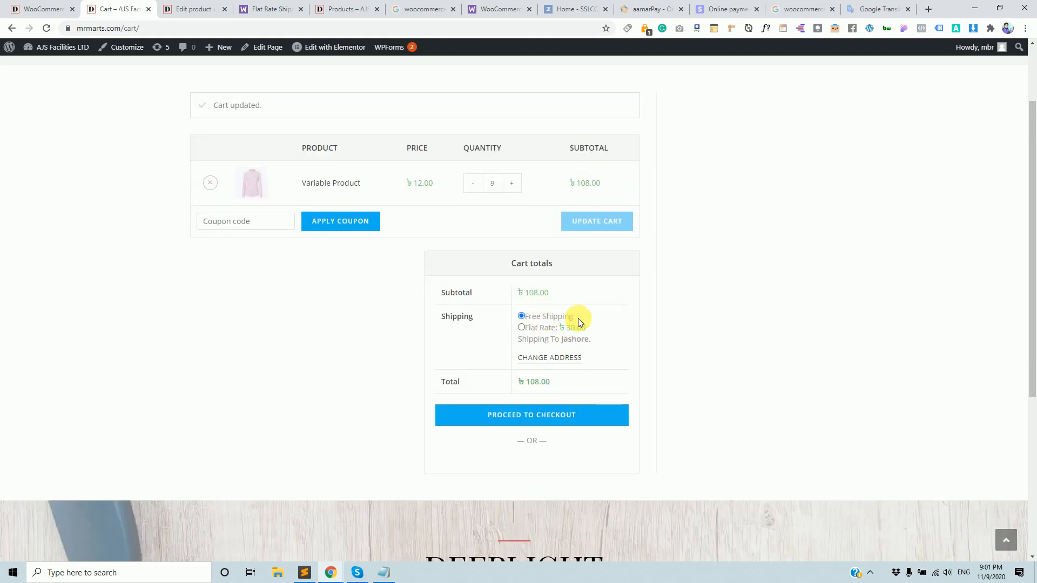
{"action": "mouse_move", "coordinate": [519, 319]}
{"action": "left_mouse_down"}
{"action": "mouse_move", "coordinate": [524, 303]}
{"action": "mouse_move", "coordinate": [526, 315]}
{"action": "left_mouse_up"}
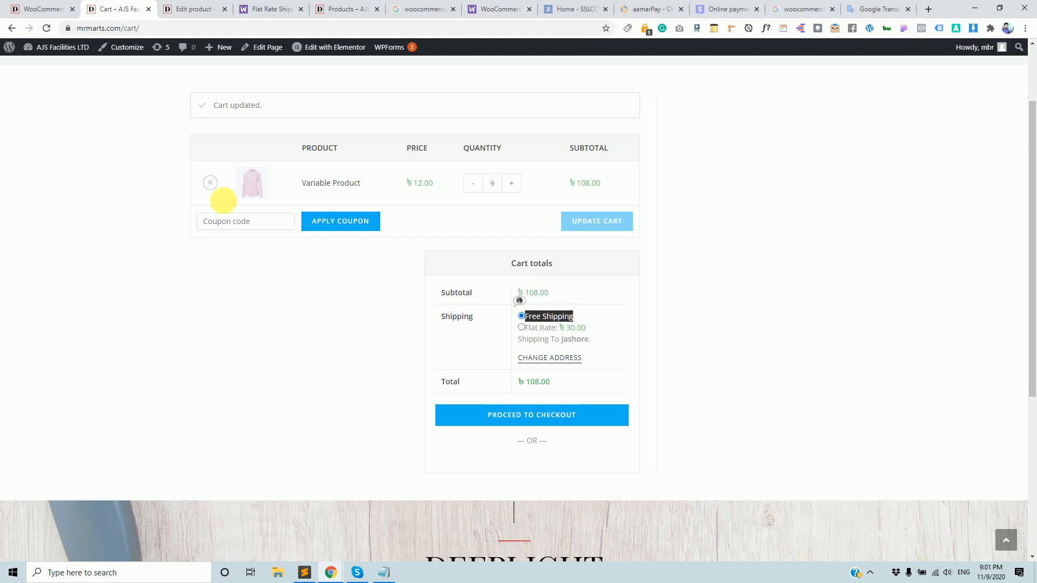
{"action": "left_click", "coordinate": [7, 5]}
{"action": "scroll", "coordinate": [324, 143], "scroll_direction": "down", "scroll_amount": 1}
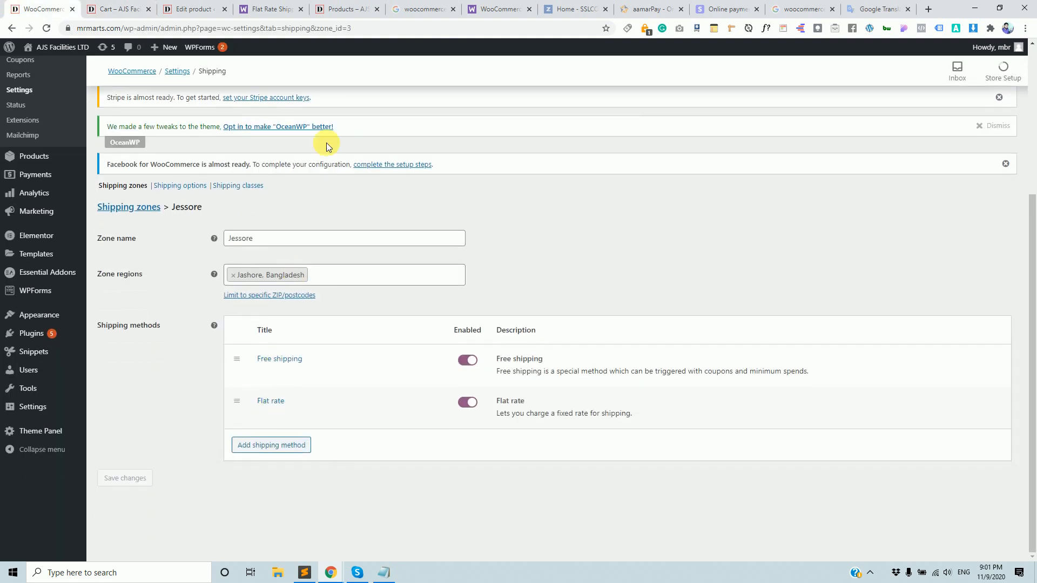
{"action": "scroll", "coordinate": [189, 138], "scroll_direction": "up", "scroll_amount": 4}
{"action": "scroll", "coordinate": [277, 226], "scroll_direction": "down", "scroll_amount": 4}
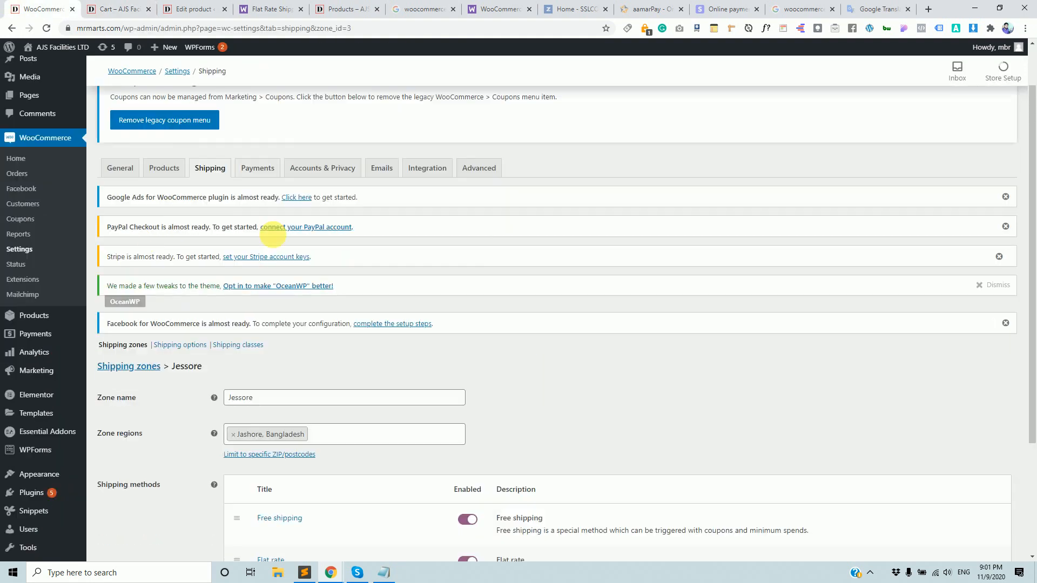
{"action": "scroll", "coordinate": [186, 267], "scroll_direction": "up", "scroll_amount": 1}
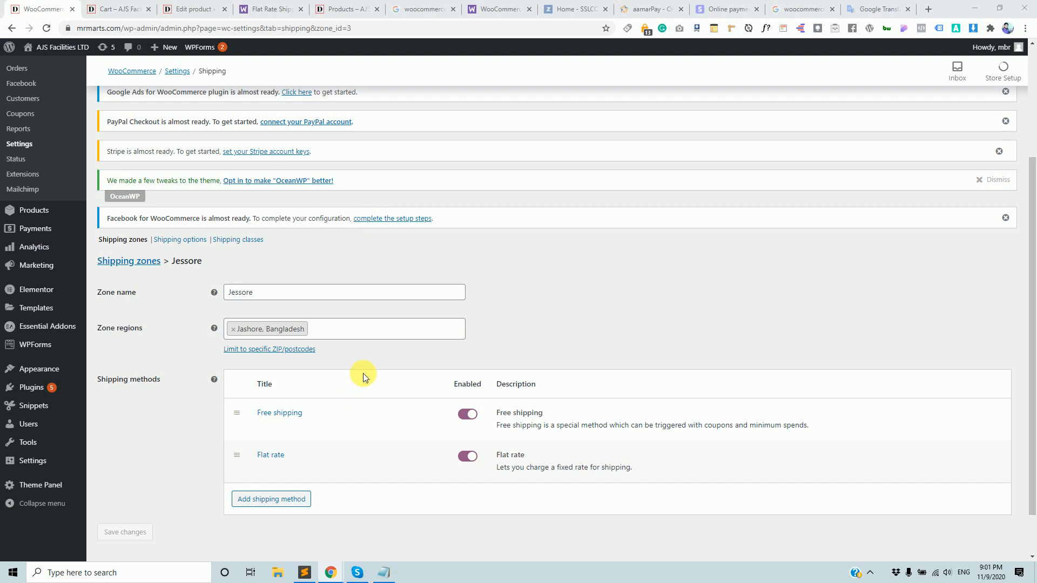
{"action": "scroll", "coordinate": [373, 368], "scroll_direction": "up", "scroll_amount": 3}
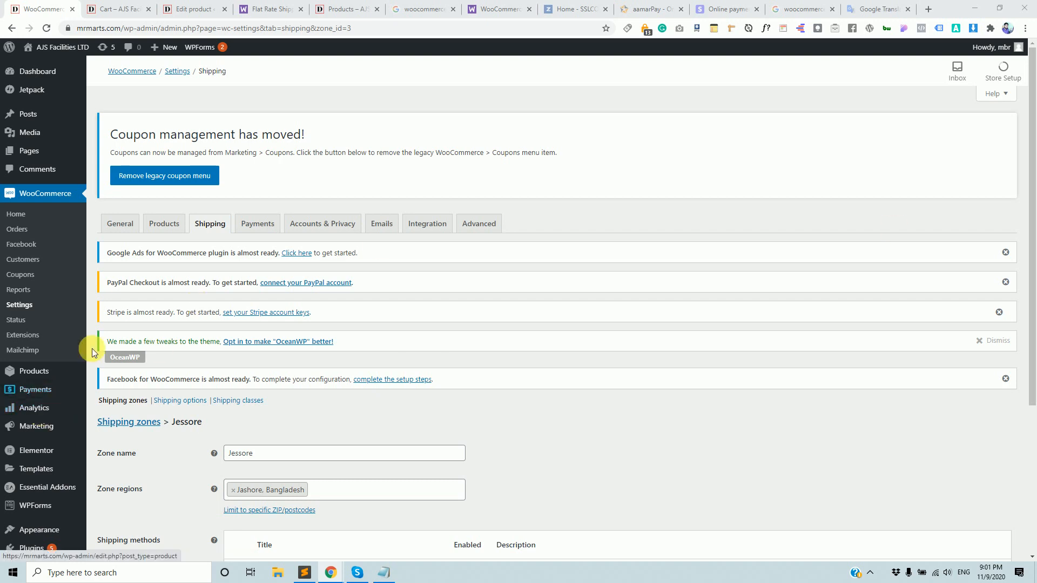
Open WooCommerce Coupons, then go back to the top of the cart page.
{"action": "left_click", "coordinate": [24, 280]}
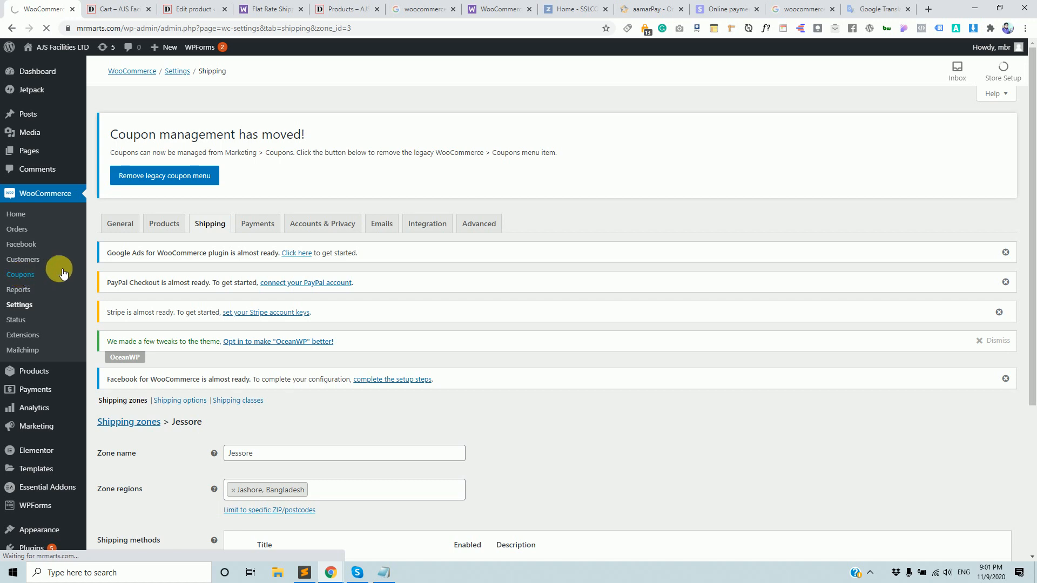
{"action": "key", "text": "ctrl+Tab"}
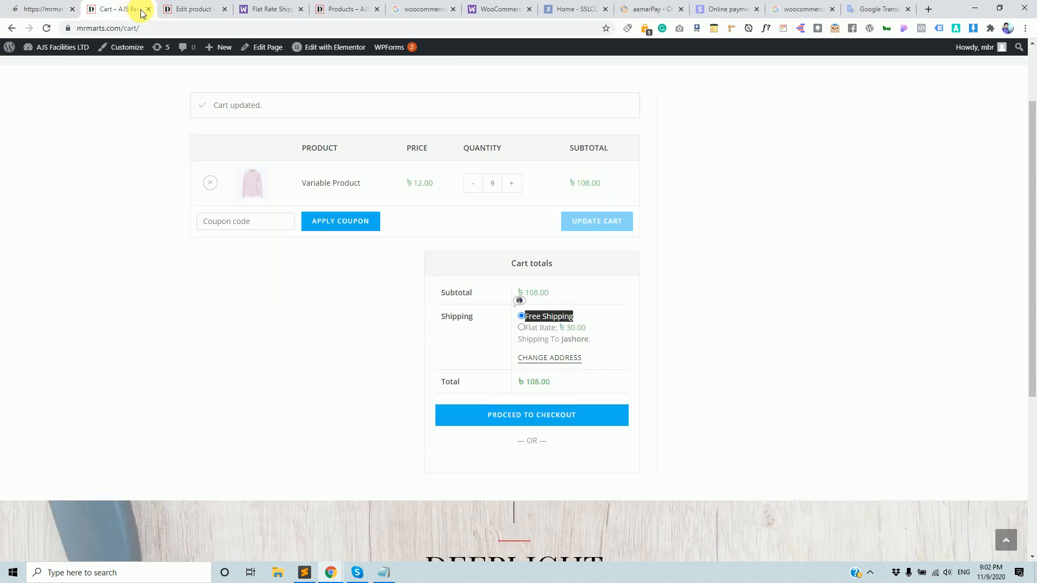
{"action": "scroll", "coordinate": [407, 261], "scroll_direction": "up", "scroll_amount": 2}
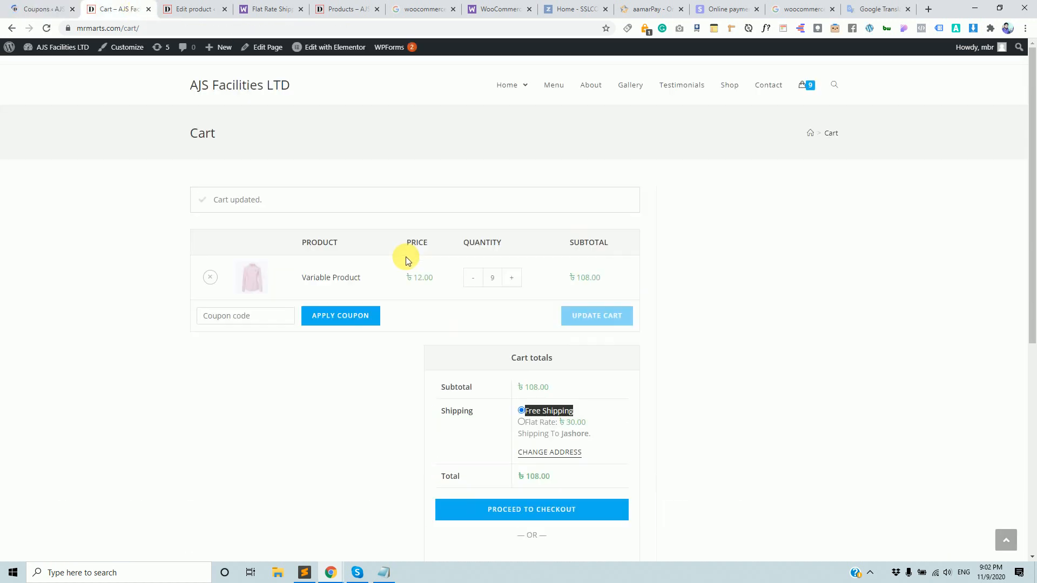
{"action": "left_click", "coordinate": [765, 391]}
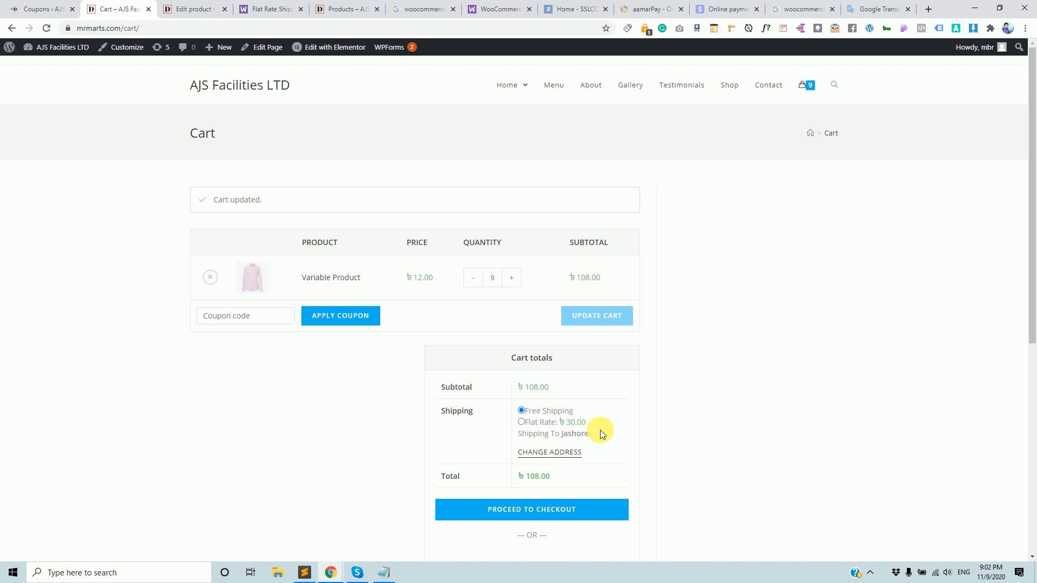
Capture the cart area with Lightshot and draw two red lines, a box and an arrow.
{"action": "key", "text": "Print"}
{"action": "left_click_drag", "start_coordinate": [645, 149], "coordinate": [887, 510]}
{"action": "left_click_drag", "start_coordinate": [925, 539], "coordinate": [974, 537]}
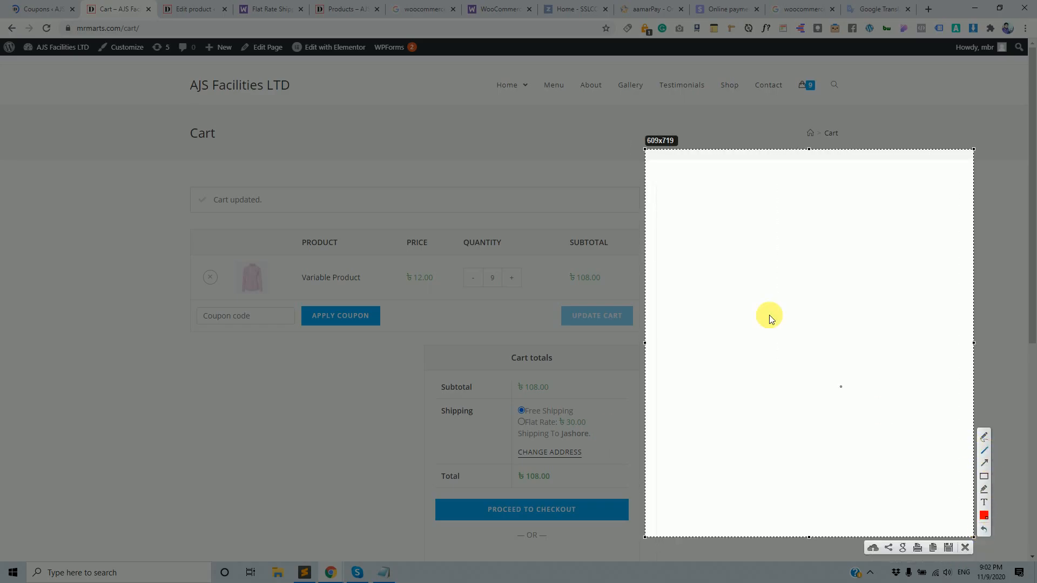
{"action": "left_click_drag", "start_coordinate": [668, 188], "coordinate": [908, 185]}
{"action": "left_click_drag", "start_coordinate": [670, 225], "coordinate": [894, 222]}
{"action": "left_click_drag", "start_coordinate": [788, 173], "coordinate": [964, 368]}
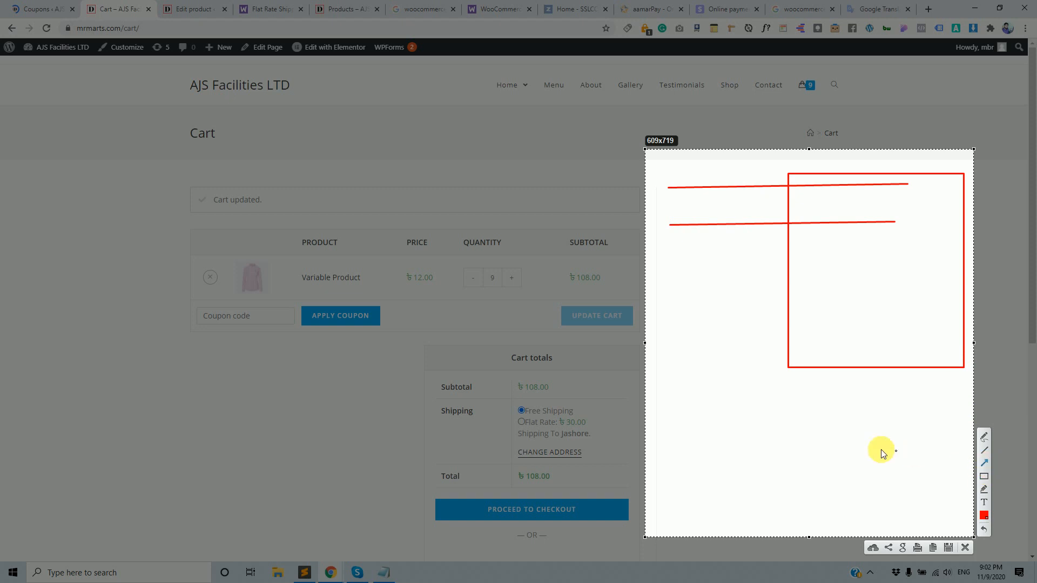
{"action": "left_click_drag", "start_coordinate": [765, 446], "coordinate": [819, 329]}
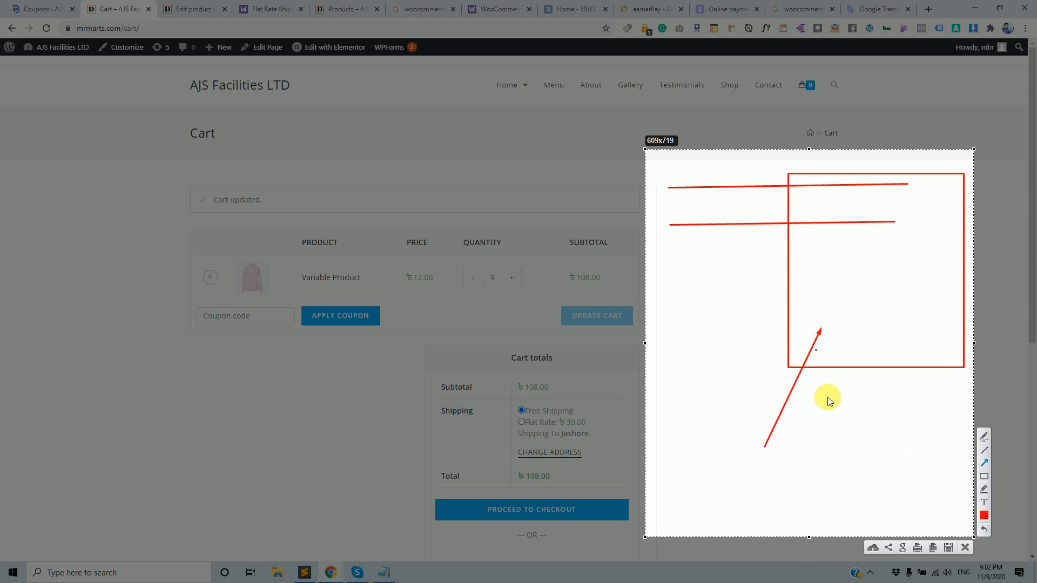
Draw red boxes around the cart totals, page top, product table and lower areas, plus an arrow.
{"action": "left_click", "coordinate": [984, 476]}
{"action": "left_click_drag", "start_coordinate": [484, 283], "coordinate": [717, 465]}
{"action": "mouse_move", "coordinate": [810, 409]}
{"action": "left_mouse_down"}
{"action": "mouse_move", "coordinate": [893, 525]}
{"action": "mouse_move", "coordinate": [971, 557]}
{"action": "left_mouse_up"}
{"action": "left_click", "coordinate": [984, 463]}
{"action": "mouse_move", "coordinate": [768, 439]}
{"action": "left_mouse_down"}
{"action": "mouse_move", "coordinate": [830, 479]}
{"action": "mouse_move", "coordinate": [649, 396]}
{"action": "left_mouse_up"}
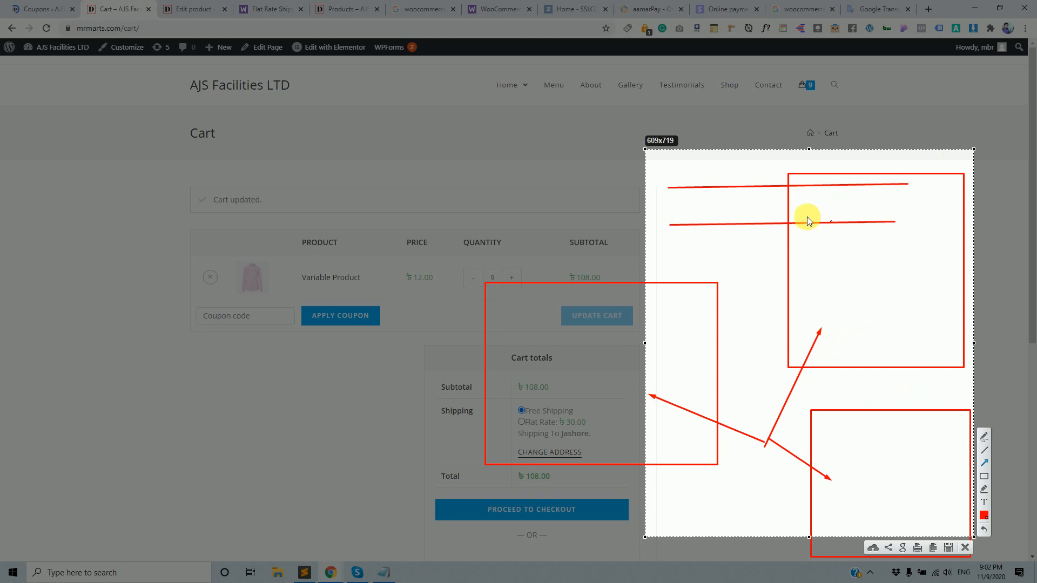
{"action": "left_click", "coordinate": [983, 477]}
{"action": "left_click_drag", "start_coordinate": [424, 92], "coordinate": [724, 261]}
{"action": "left_click_drag", "start_coordinate": [137, 147], "coordinate": [377, 399]}
{"action": "mouse_move", "coordinate": [162, 434]}
{"action": "left_mouse_down"}
{"action": "mouse_move", "coordinate": [388, 521]}
{"action": "mouse_move", "coordinate": [484, 544]}
{"action": "mouse_move", "coordinate": [472, 546]}
{"action": "left_mouse_up"}
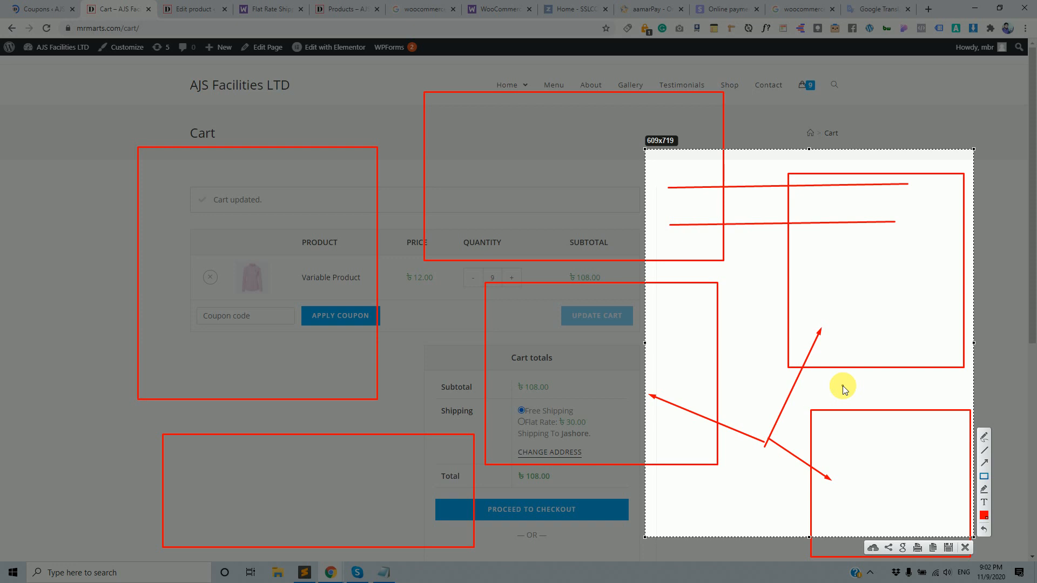
Draw five red arrows toward the top box, coupon row and lower boxes.
{"action": "left_click", "coordinate": [988, 464]}
{"action": "left_click_drag", "start_coordinate": [370, 105], "coordinate": [421, 118]}
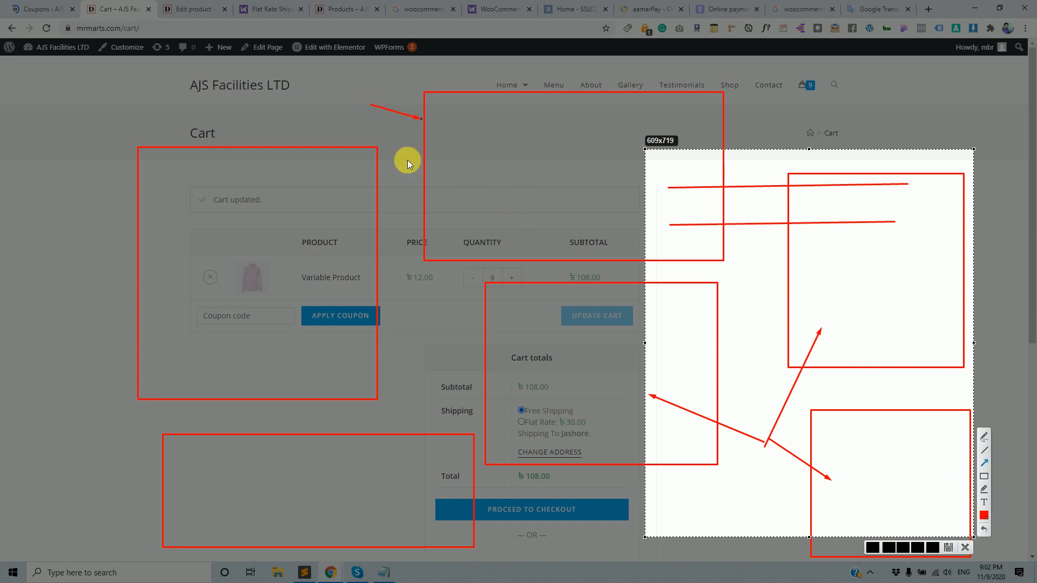
{"action": "left_click_drag", "start_coordinate": [420, 345], "coordinate": [345, 298]}
{"action": "left_click_drag", "start_coordinate": [457, 388], "coordinate": [408, 440]}
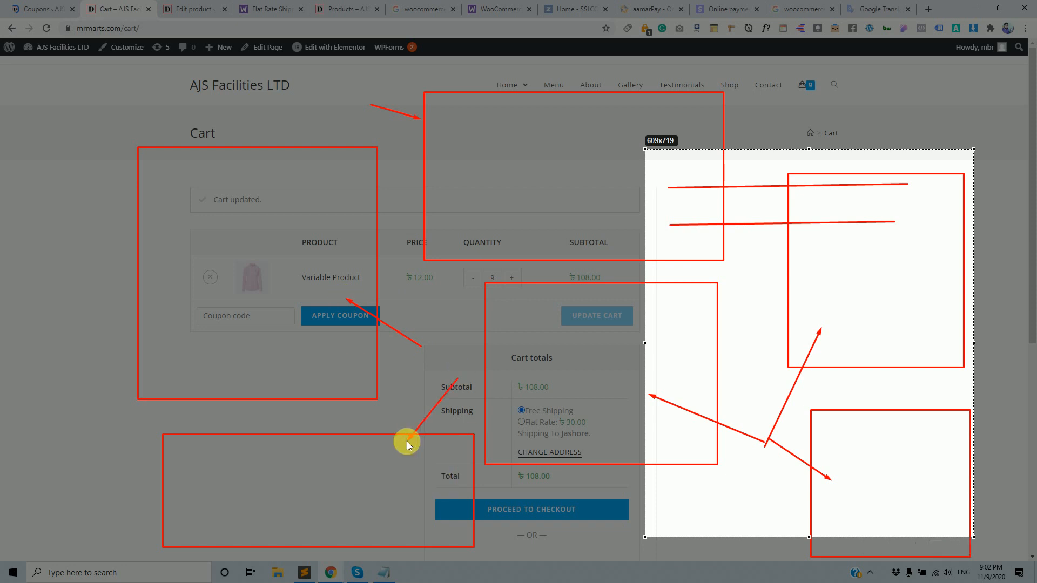
{"action": "left_click_drag", "start_coordinate": [638, 534], "coordinate": [654, 433]}
{"action": "left_click_drag", "start_coordinate": [749, 518], "coordinate": [828, 519]}
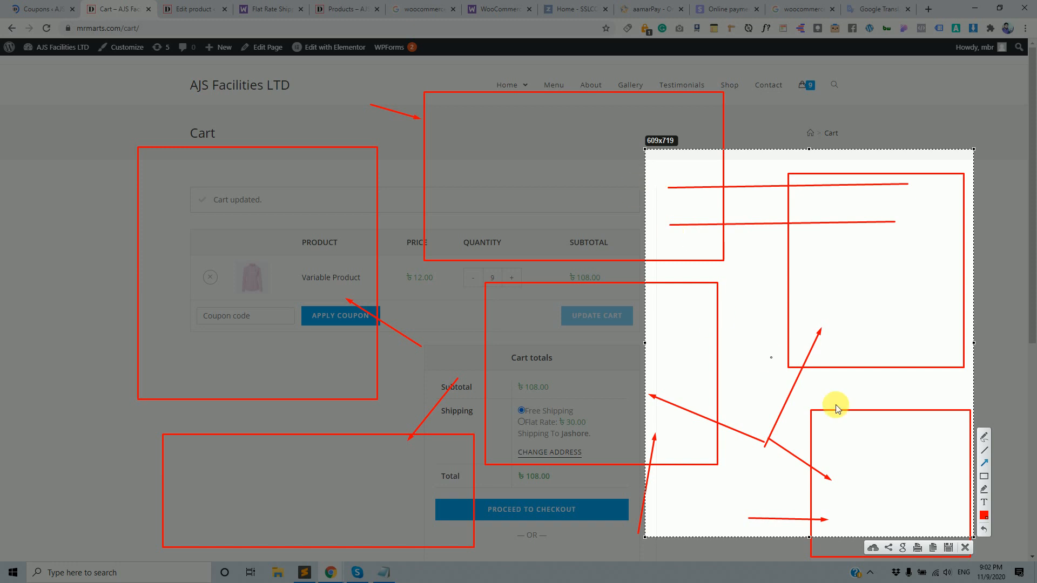
Box the Cart breadcrumb in red and add an arrow leading from it.
{"action": "left_click", "coordinate": [984, 474]}
{"action": "left_click_drag", "start_coordinate": [745, 105], "coordinate": [863, 135]}
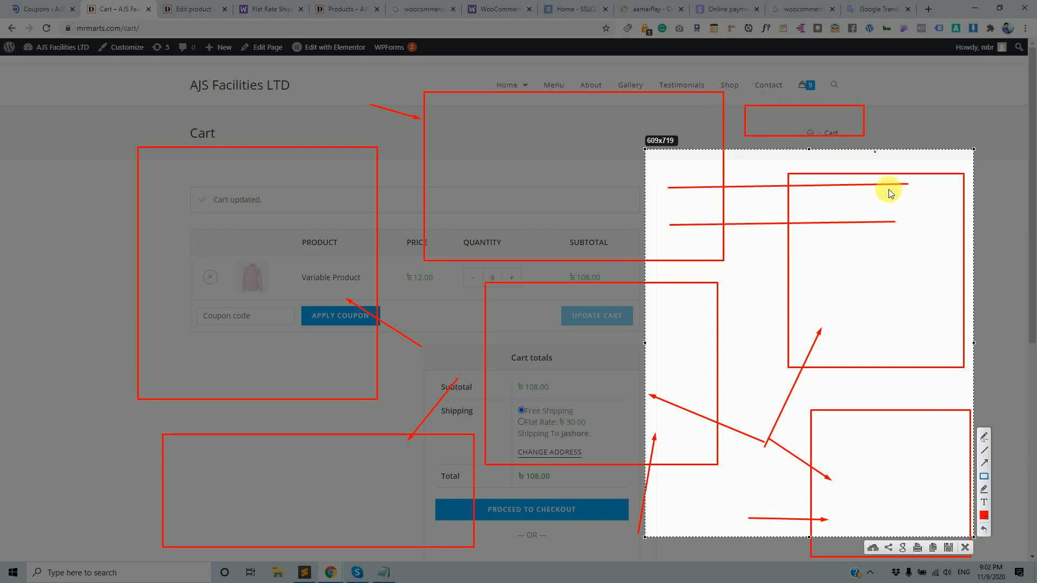
{"action": "left_click", "coordinate": [984, 463]}
{"action": "left_click_drag", "start_coordinate": [747, 119], "coordinate": [700, 121]}
Close the annotated Lightshot screenshot without saving it.
{"action": "left_click", "coordinate": [965, 548]}
{"action": "scroll", "coordinate": [592, 433], "scroll_direction": "down", "scroll_amount": 4}
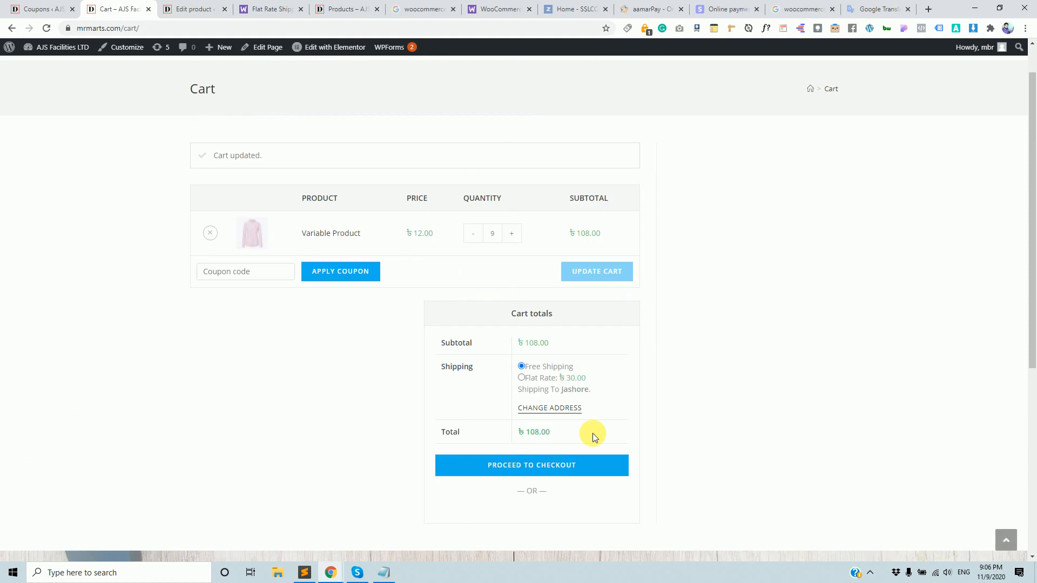
{"action": "scroll", "coordinate": [592, 434], "scroll_direction": "up", "scroll_amount": 4}
Glance over the Coupons admin page, then return to the cart totalling ৳108.00 with Free Shipping.
{"action": "left_click", "coordinate": [56, 4]}
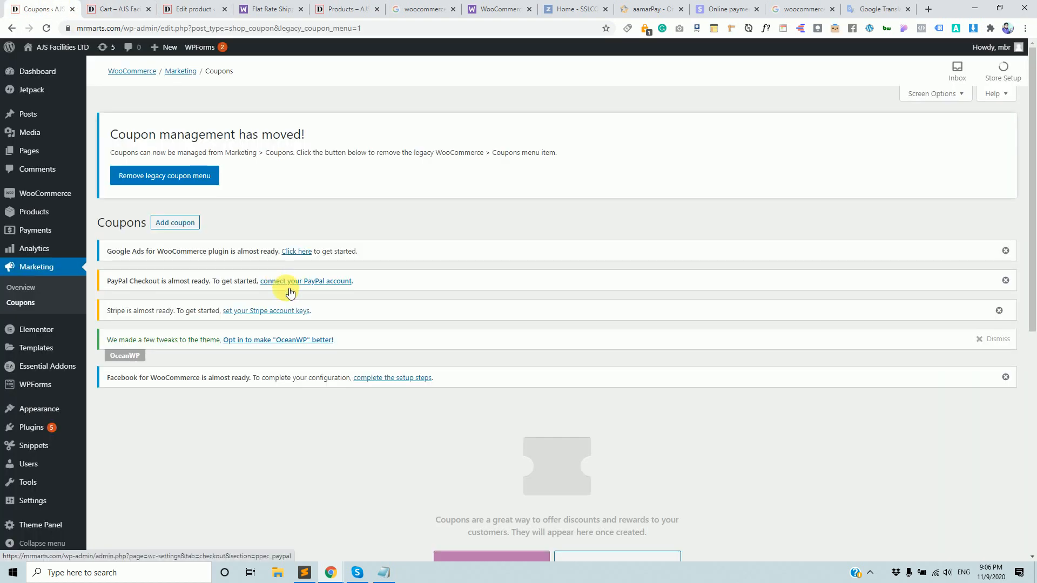
{"action": "scroll", "coordinate": [291, 292], "scroll_direction": "down", "scroll_amount": 6}
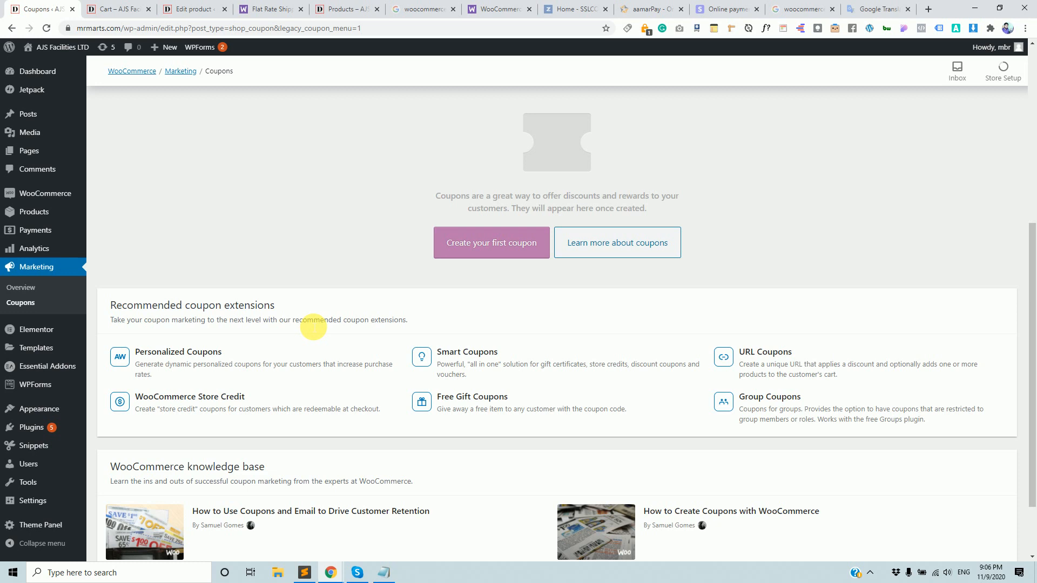
{"action": "left_click", "coordinate": [108, 7]}
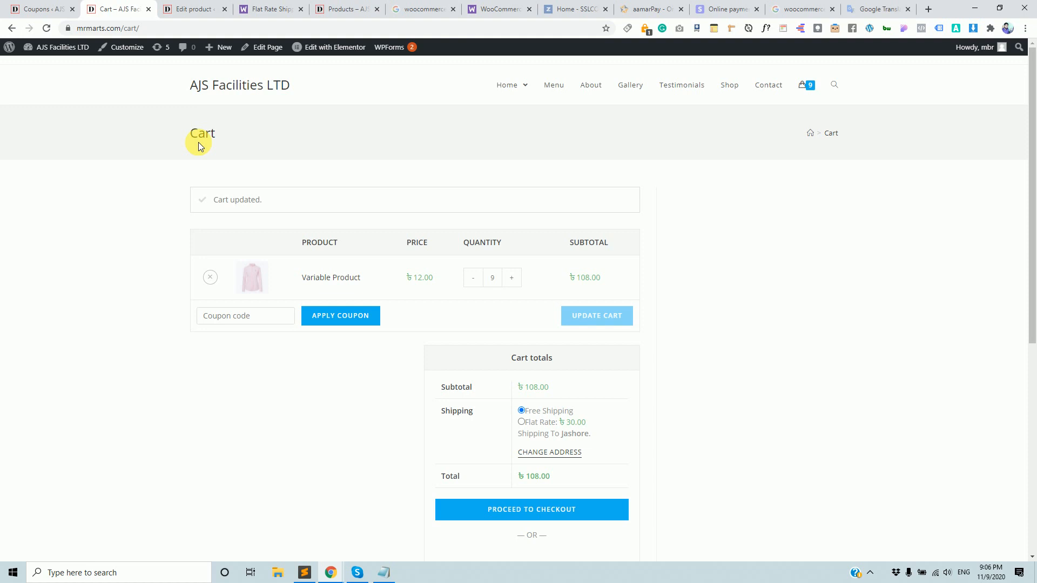
Review the empty Marketing > Coupons list, then open All Products showing 24 products.
{"action": "left_click", "coordinate": [39, 9]}
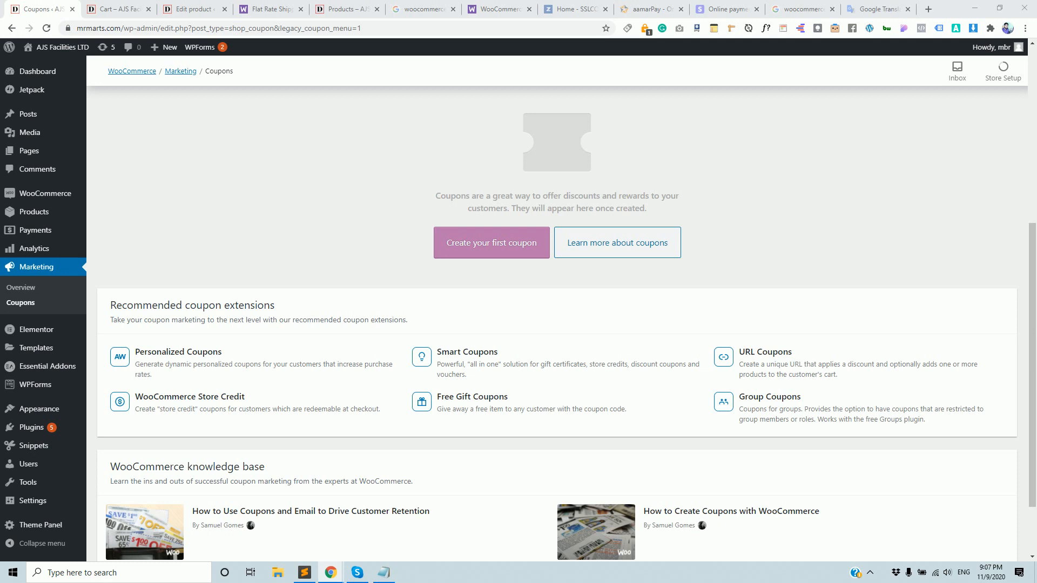
{"action": "scroll", "coordinate": [423, 157], "scroll_direction": "up", "scroll_amount": 6}
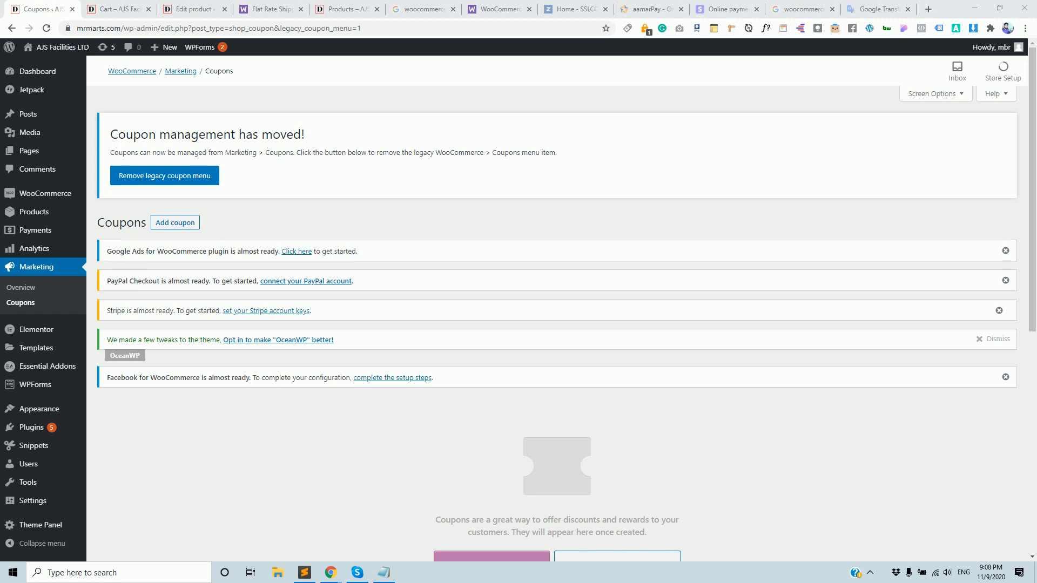
{"action": "left_click_drag", "start_coordinate": [827, 345], "coordinate": [553, 342]}
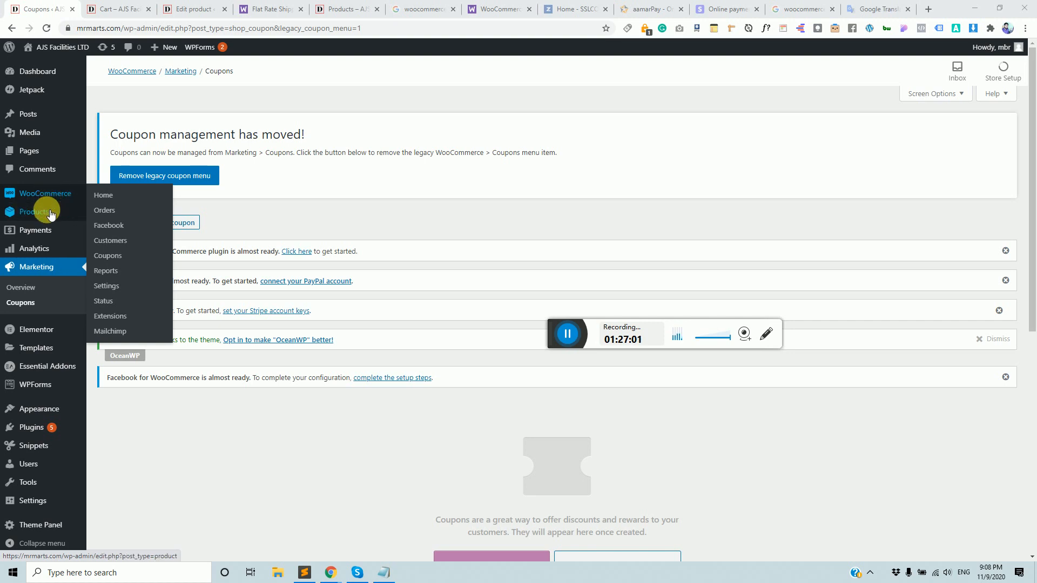
{"action": "mouse_move", "coordinate": [51, 211]}
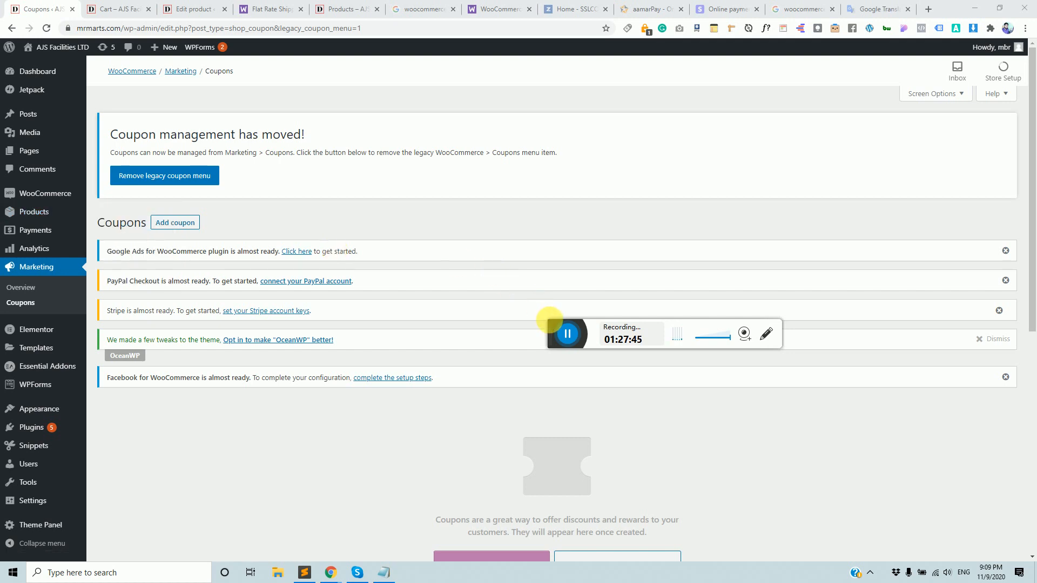
{"action": "left_click", "coordinate": [567, 334]}
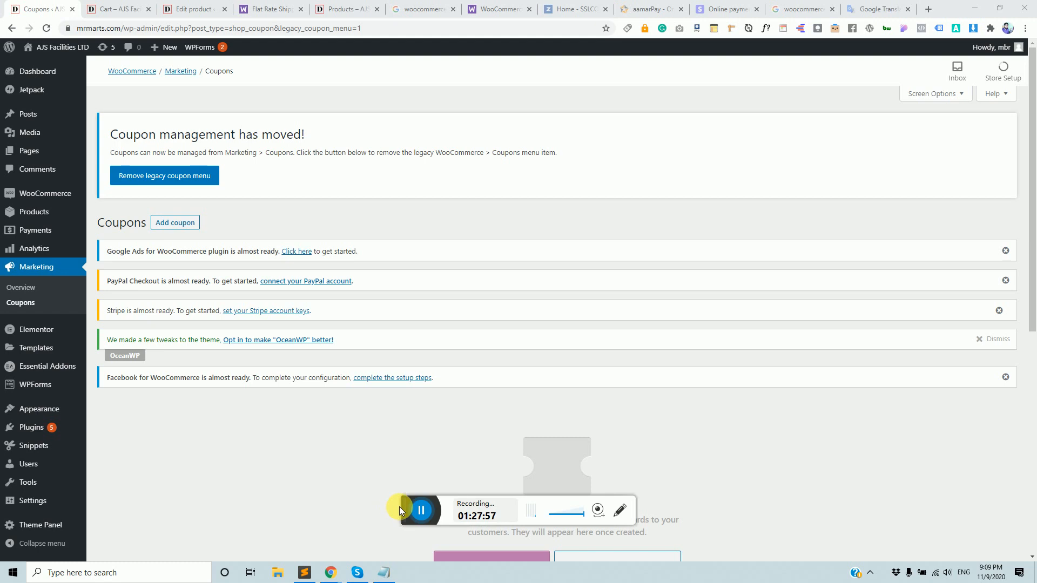
{"action": "left_click_drag", "start_coordinate": [417, 507], "coordinate": [483, 508]}
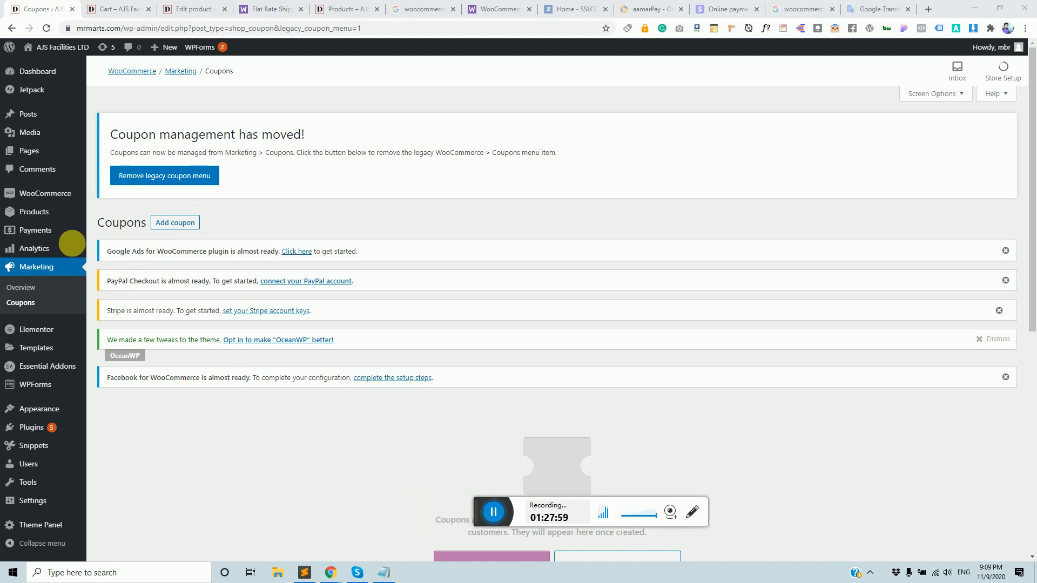
{"action": "left_click", "coordinate": [40, 215]}
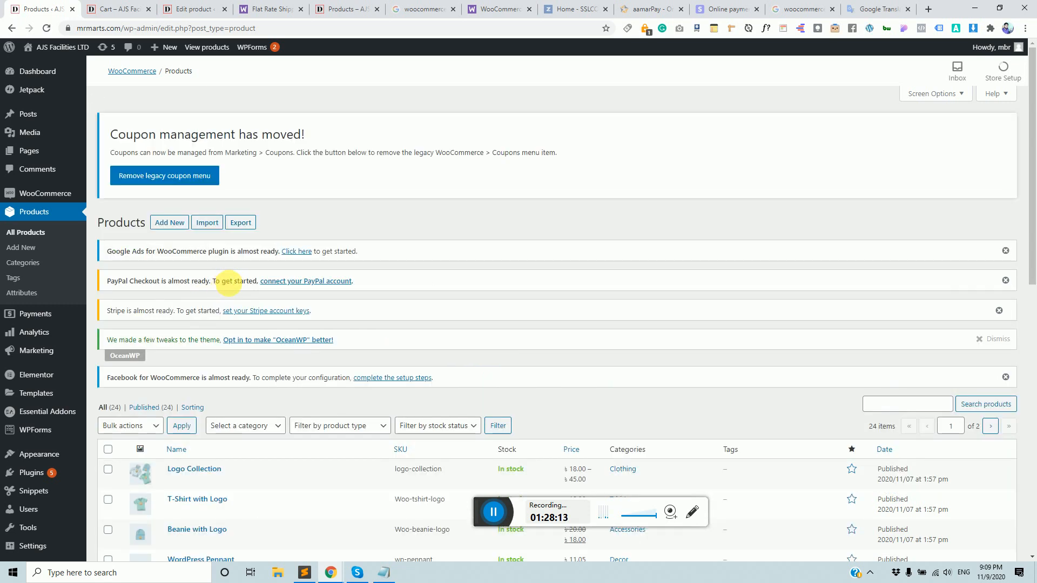
Scroll through All Products, then return to the storefront cart of 9 Variable Product items.
{"action": "scroll", "coordinate": [225, 284], "scroll_direction": "down", "scroll_amount": 2}
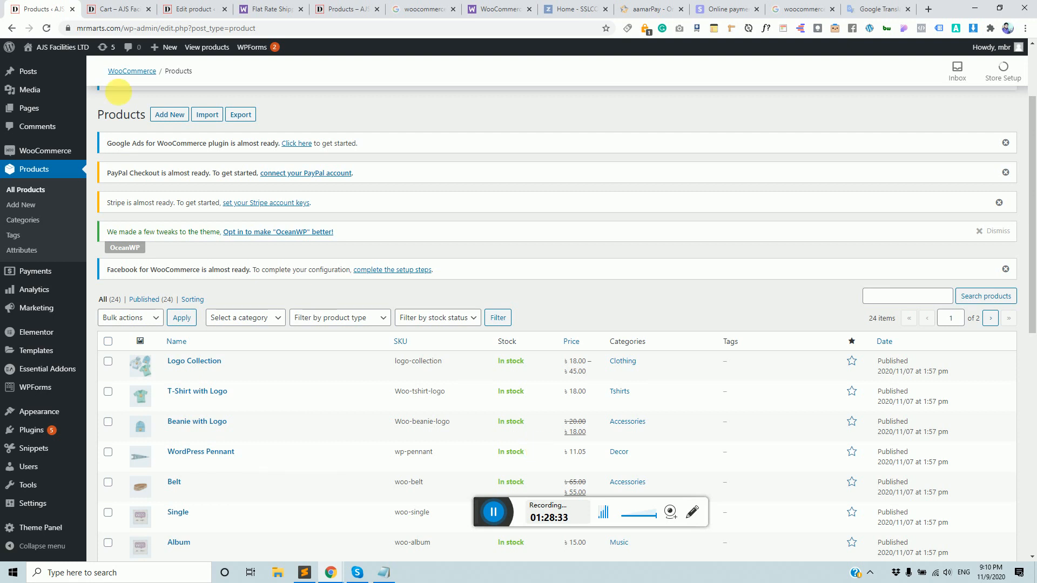
{"action": "left_click", "coordinate": [116, 9]}
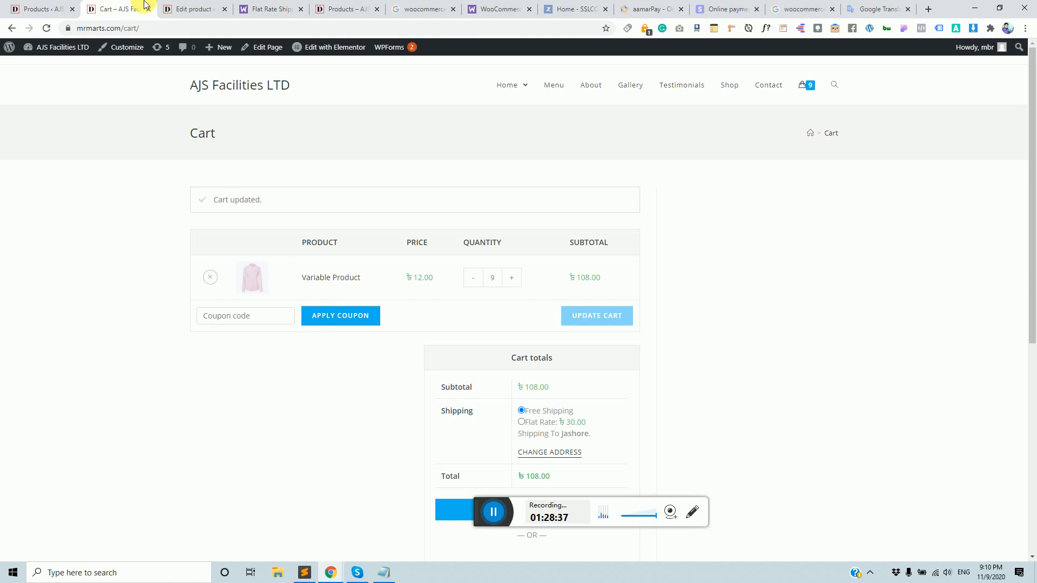
{"action": "key", "text": "Print"}
{"action": "left_click_drag", "start_coordinate": [93, 157], "coordinate": [741, 452]}
{"action": "left_click", "coordinate": [752, 388]}
{"action": "left_click_drag", "start_coordinate": [289, 178], "coordinate": [522, 270]}
{"action": "left_click_drag", "start_coordinate": [567, 296], "coordinate": [670, 338]}
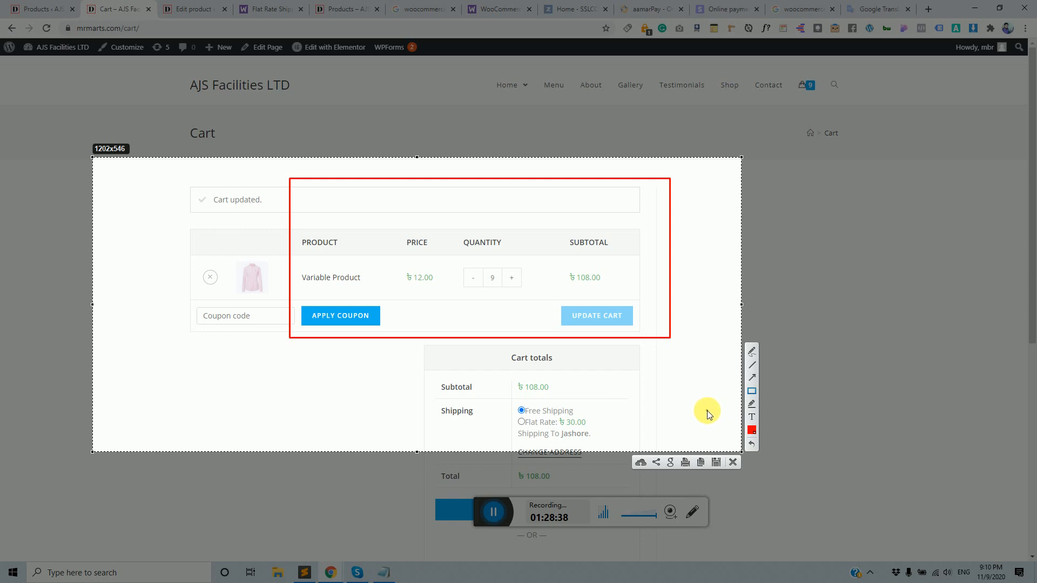
{"action": "left_click", "coordinate": [732, 462]}
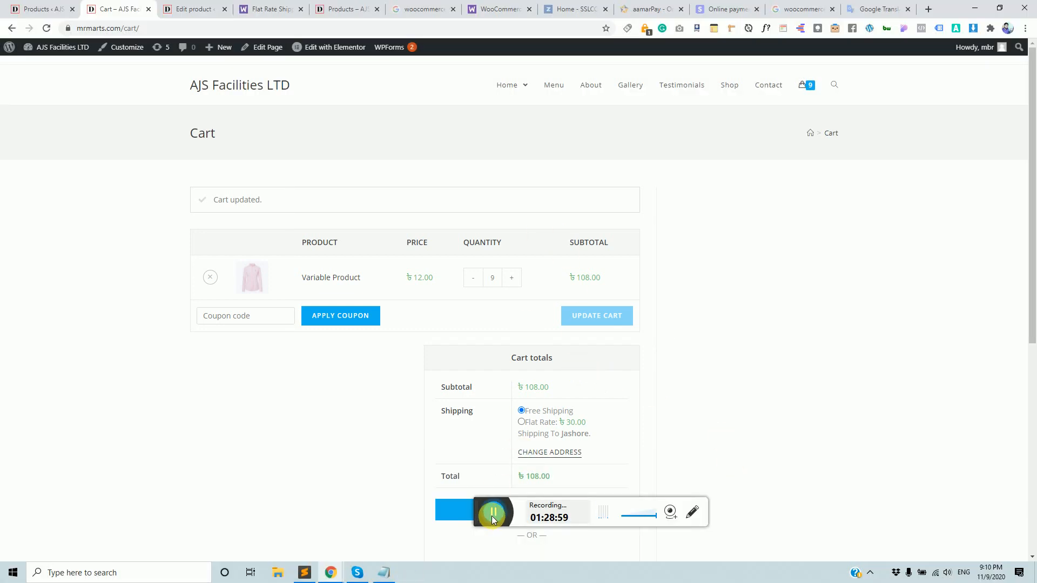
{"action": "left_click", "coordinate": [492, 517]}
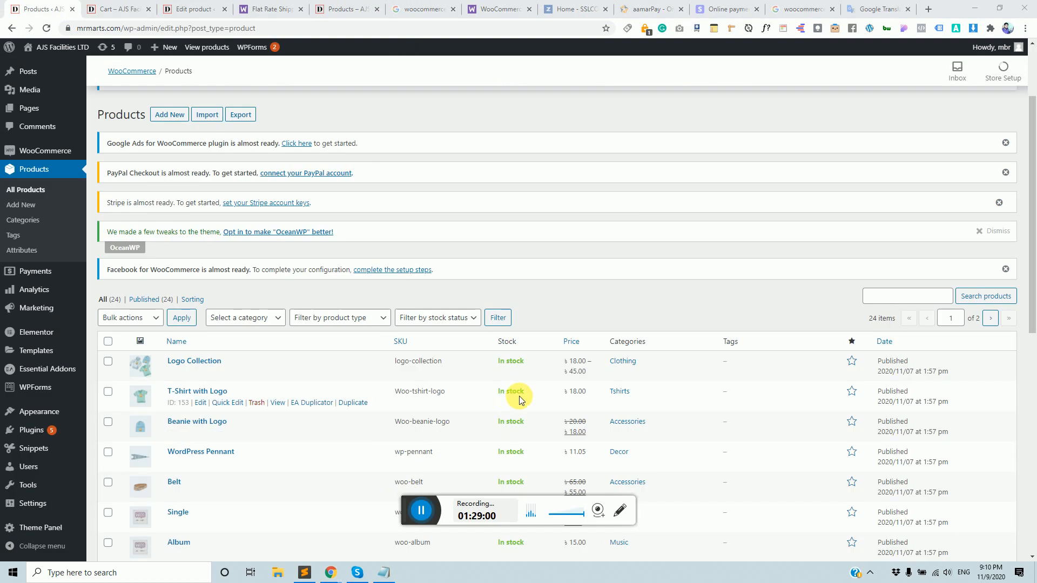
Highlight the sale prices of Beanie with Logo (18.00) and Belt (55.00) in the products list.
{"action": "scroll", "coordinate": [540, 330], "scroll_direction": "down", "scroll_amount": 2}
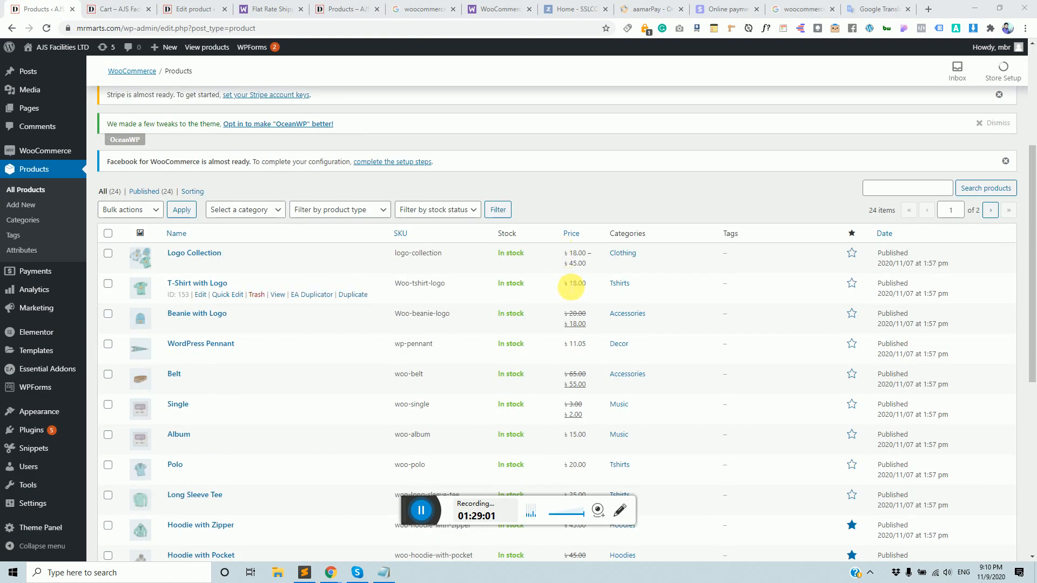
{"action": "left_click_drag", "start_coordinate": [561, 312], "coordinate": [590, 327]}
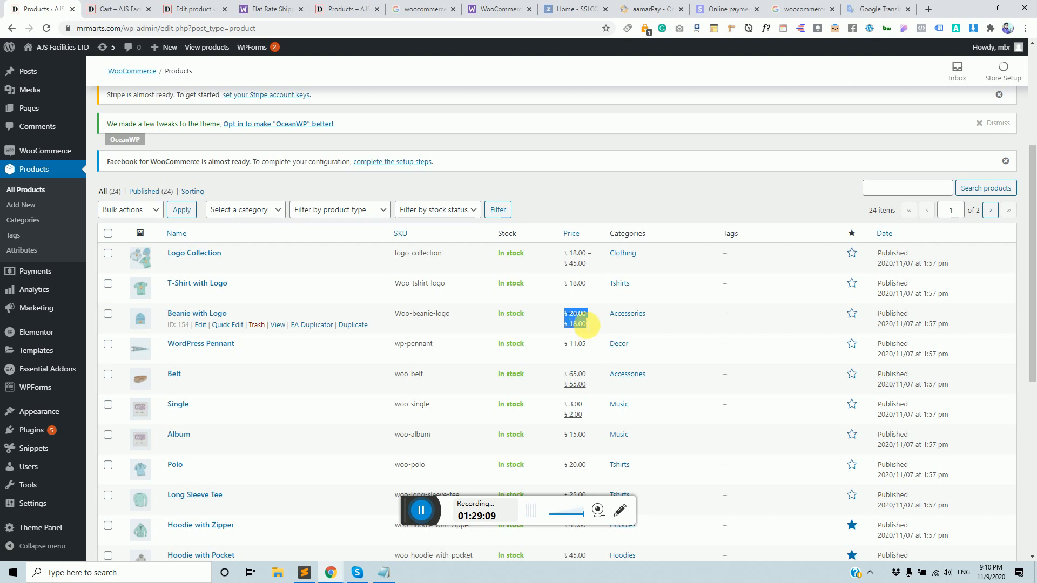
{"action": "left_click", "coordinate": [574, 319]}
{"action": "left_click_drag", "start_coordinate": [570, 316], "coordinate": [592, 326]}
{"action": "left_click_drag", "start_coordinate": [570, 374], "coordinate": [590, 392]}
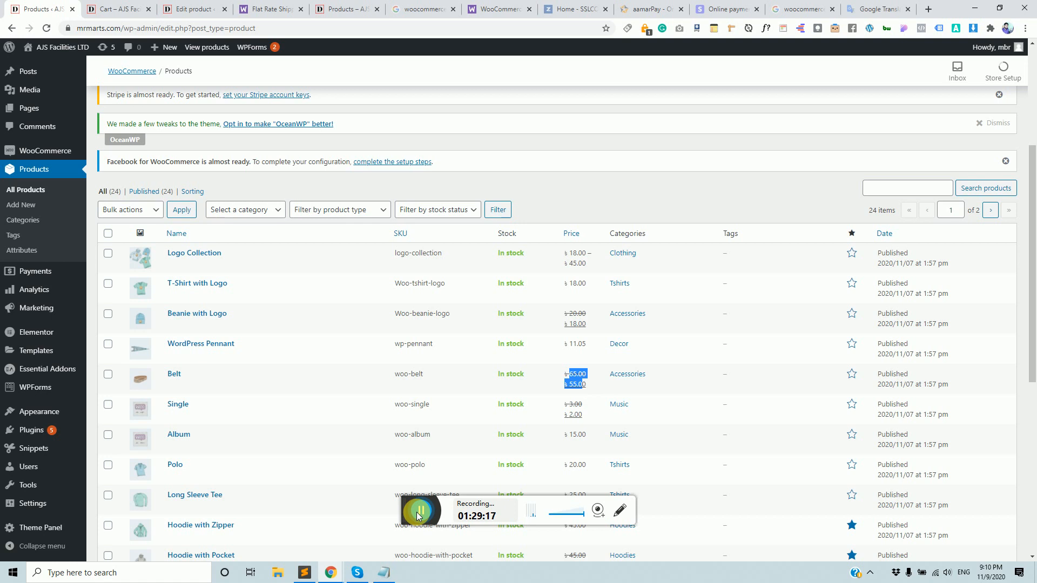
{"action": "left_click_drag", "start_coordinate": [411, 514], "coordinate": [431, 515]}
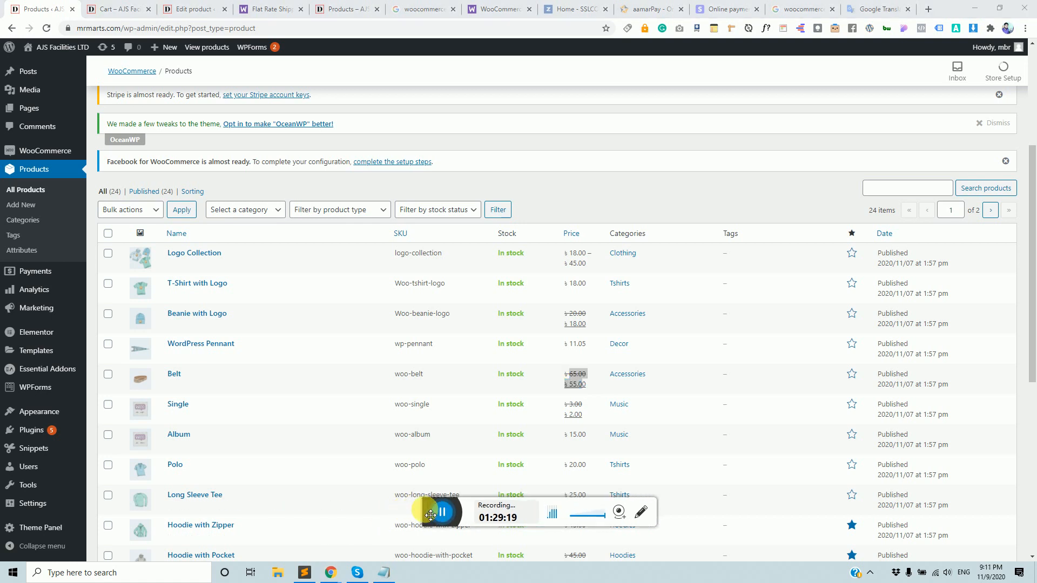